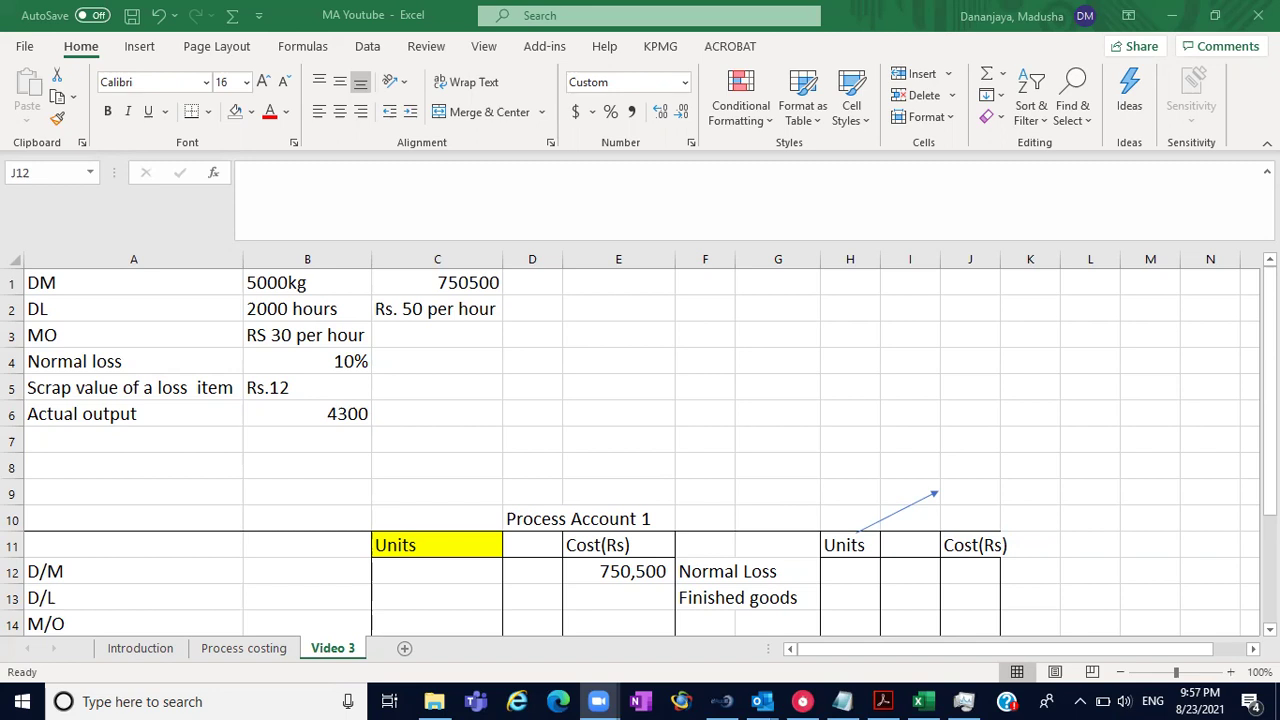
- Format the DM cost in C1 with a thousands separator and no decimal places
click(160, 287)
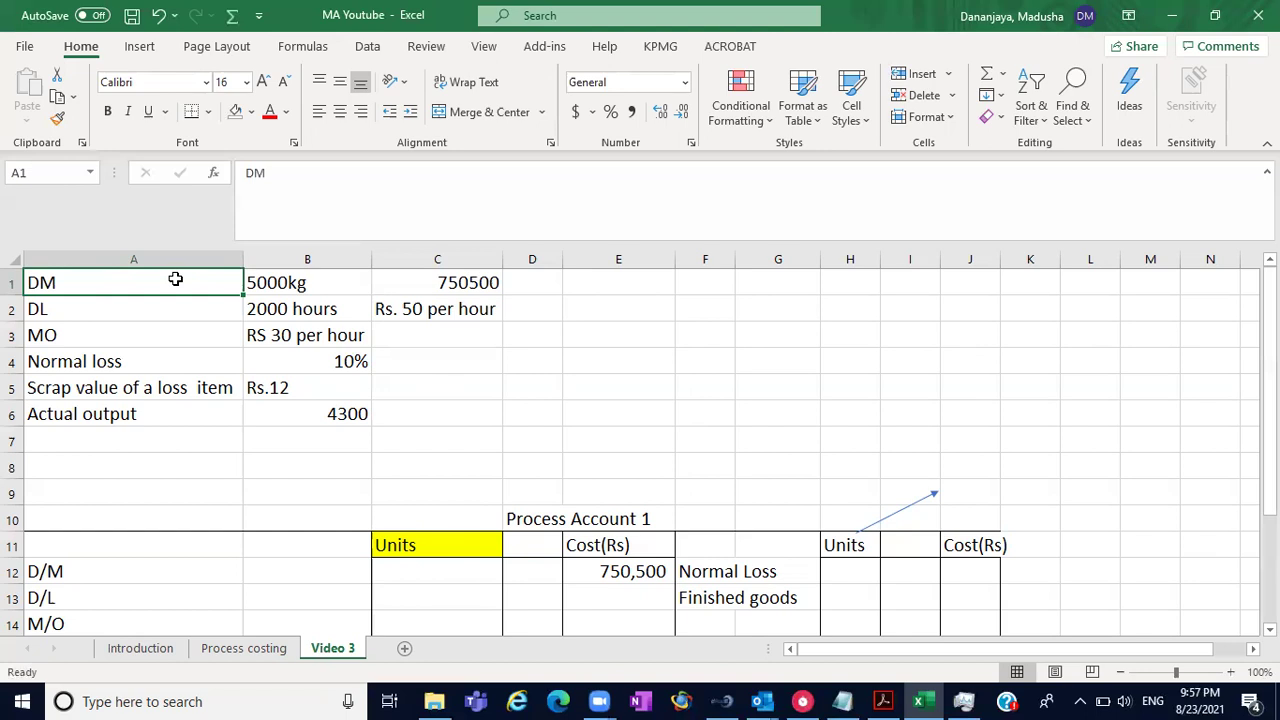
click(280, 283)
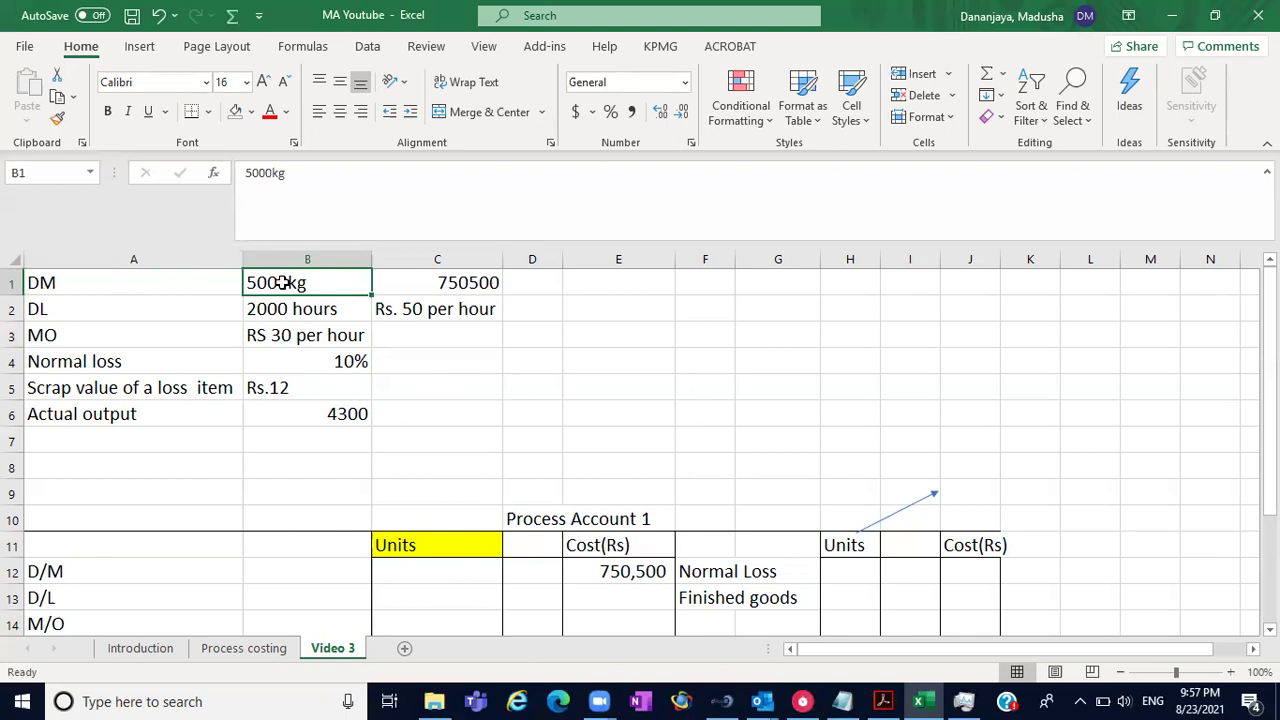
click(464, 283)
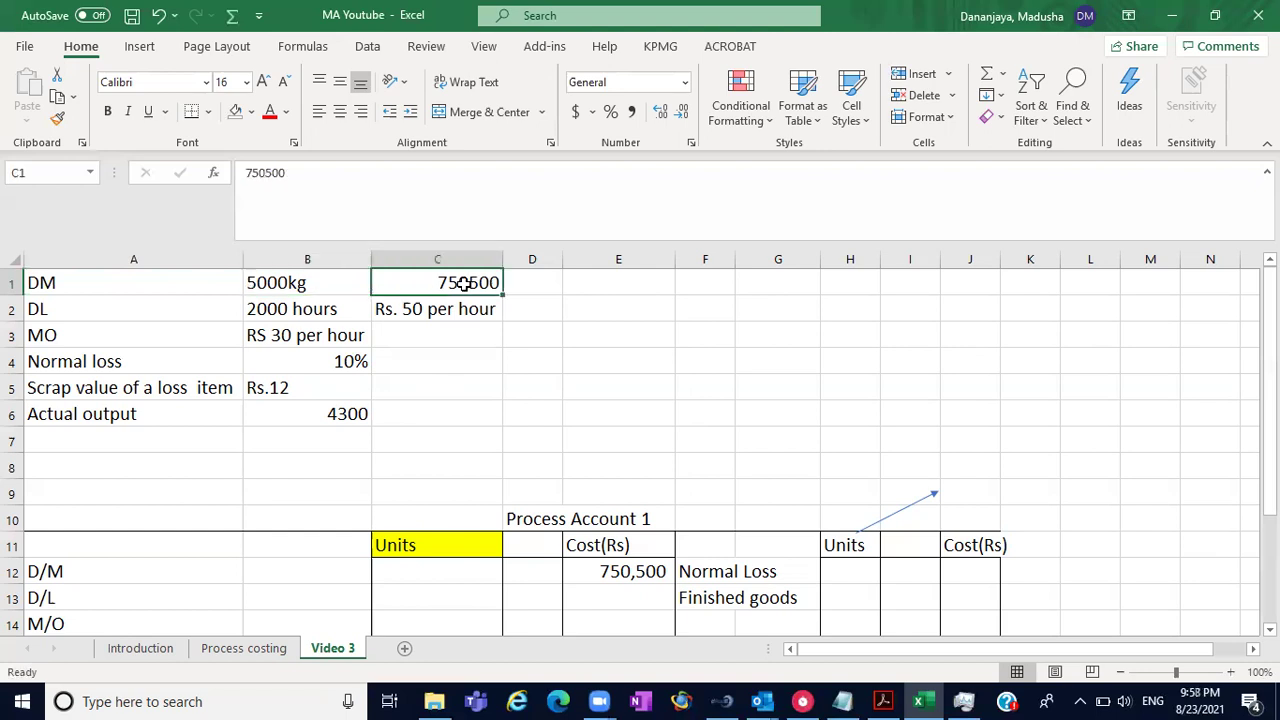
click(632, 112)
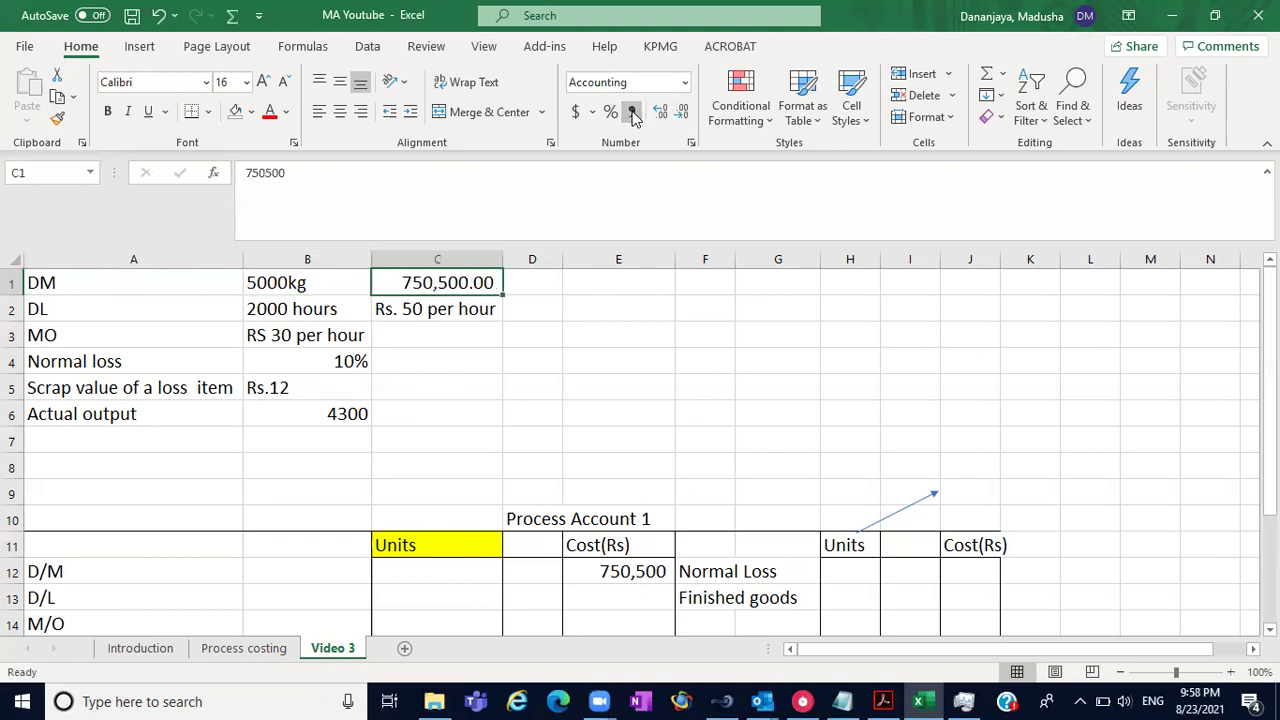
click(688, 118)
click(688, 118)
click(645, 302)
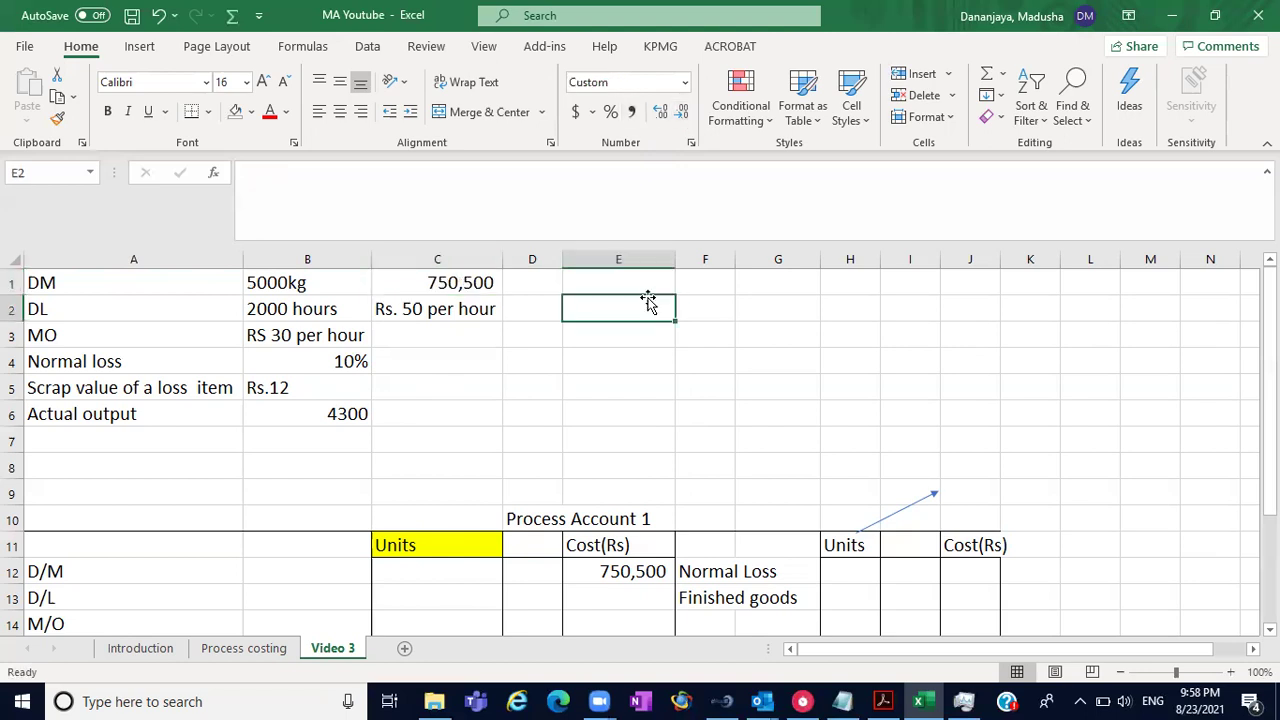
- Highlight the DM cost in C1 with a yellow fill
click(483, 283)
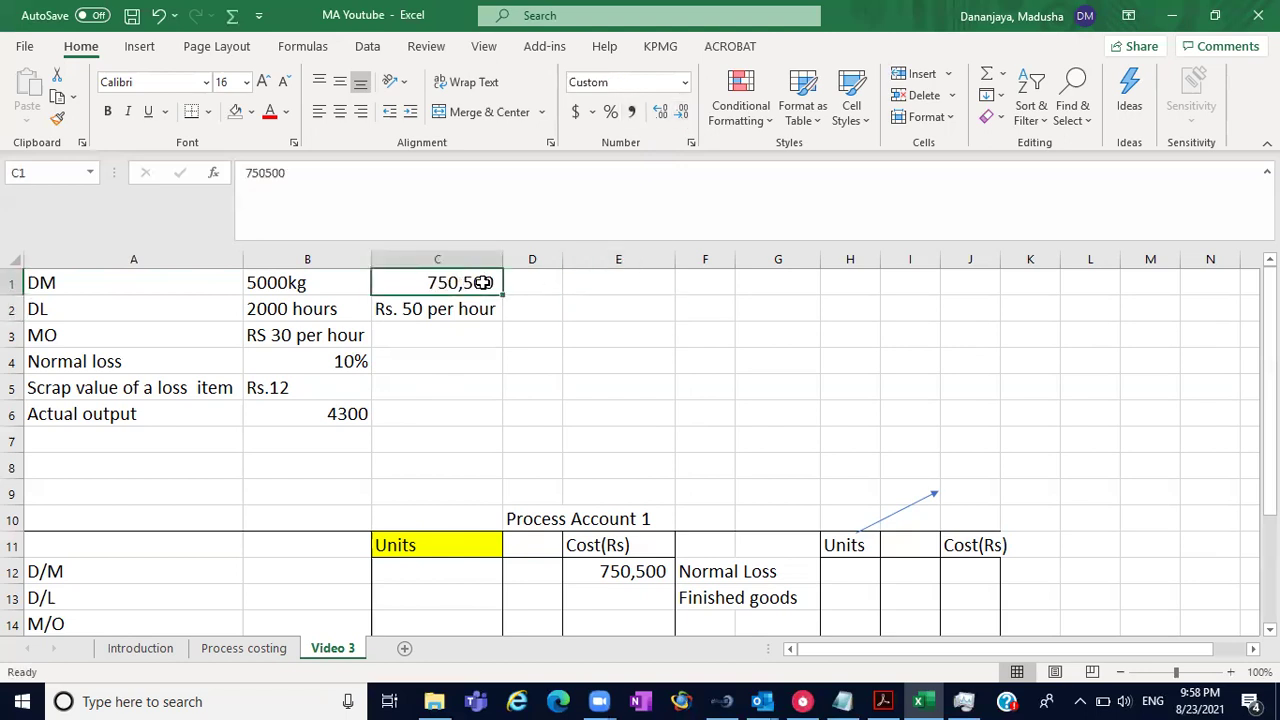
click(252, 112)
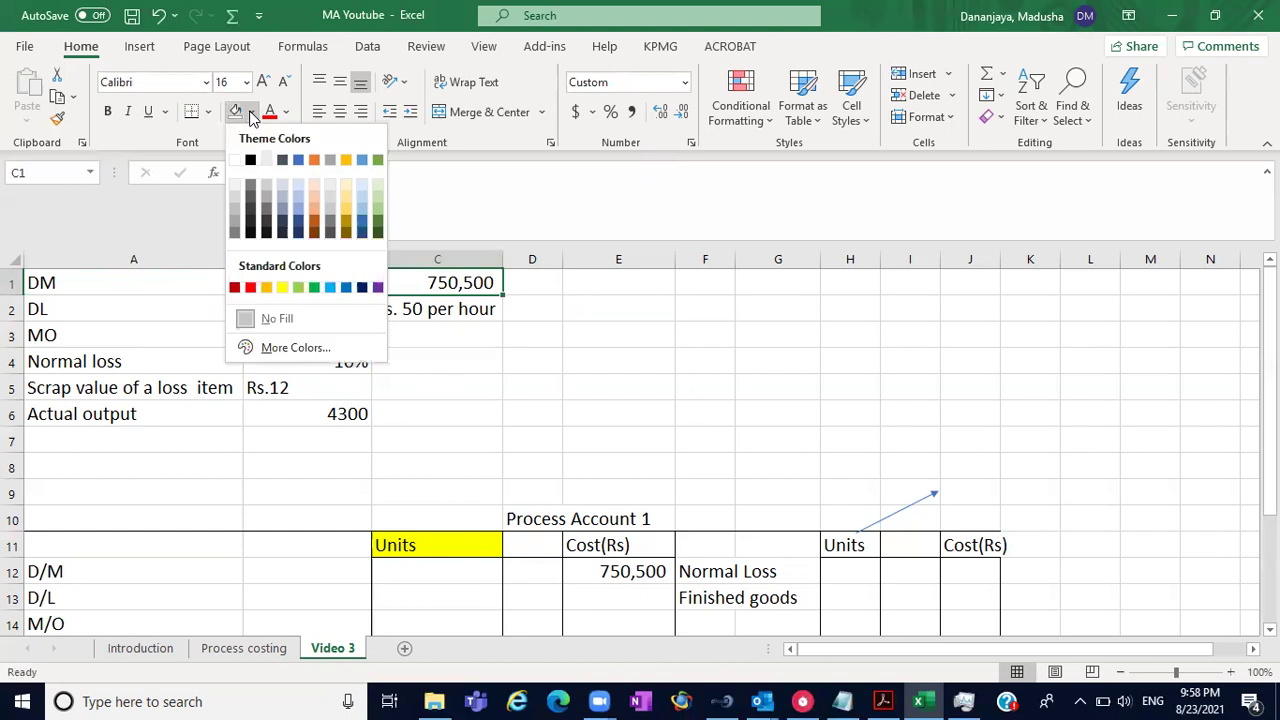
click(283, 287)
click(678, 318)
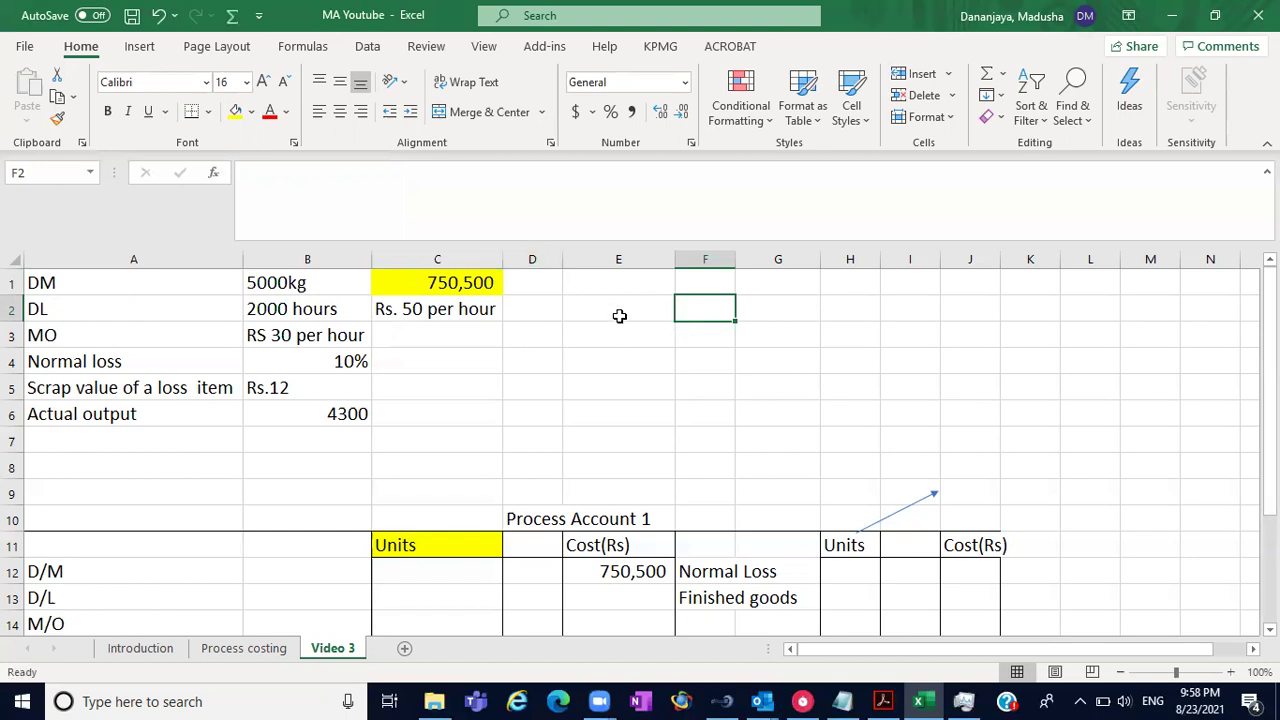
click(566, 284)
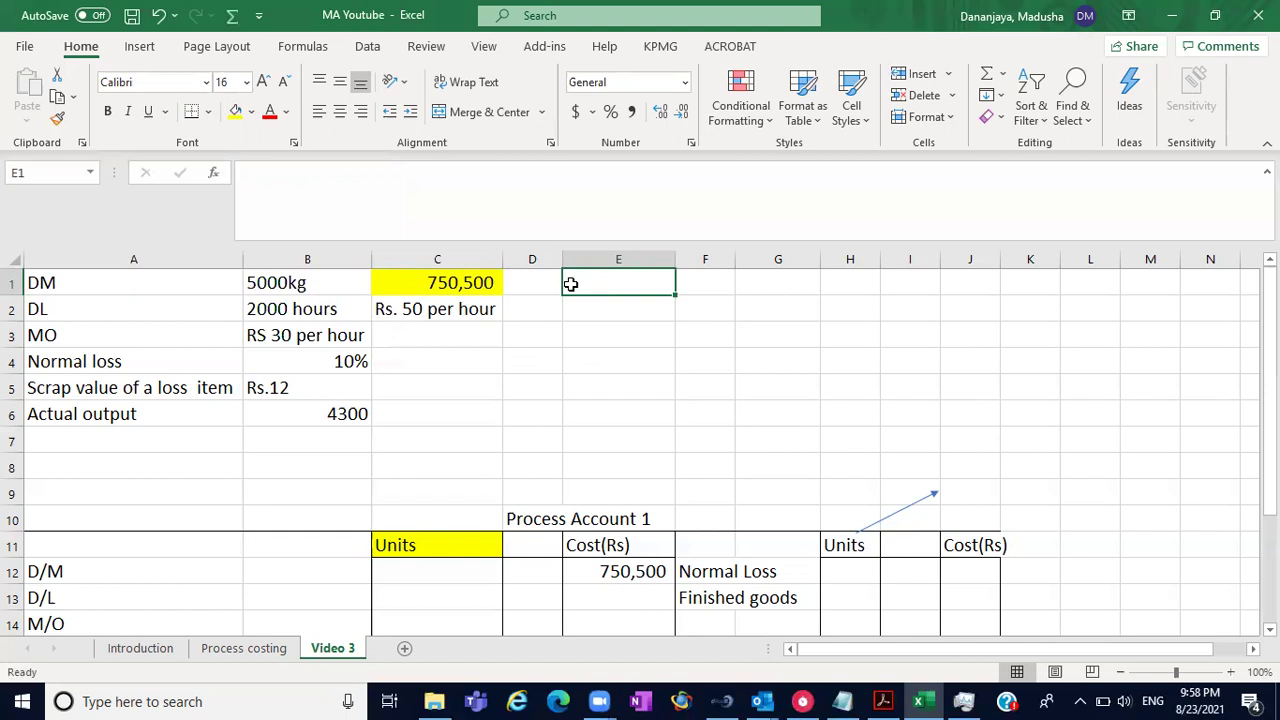
- Highlight the direct labour hourly rate in C2 with a yellow fill
click(140, 307)
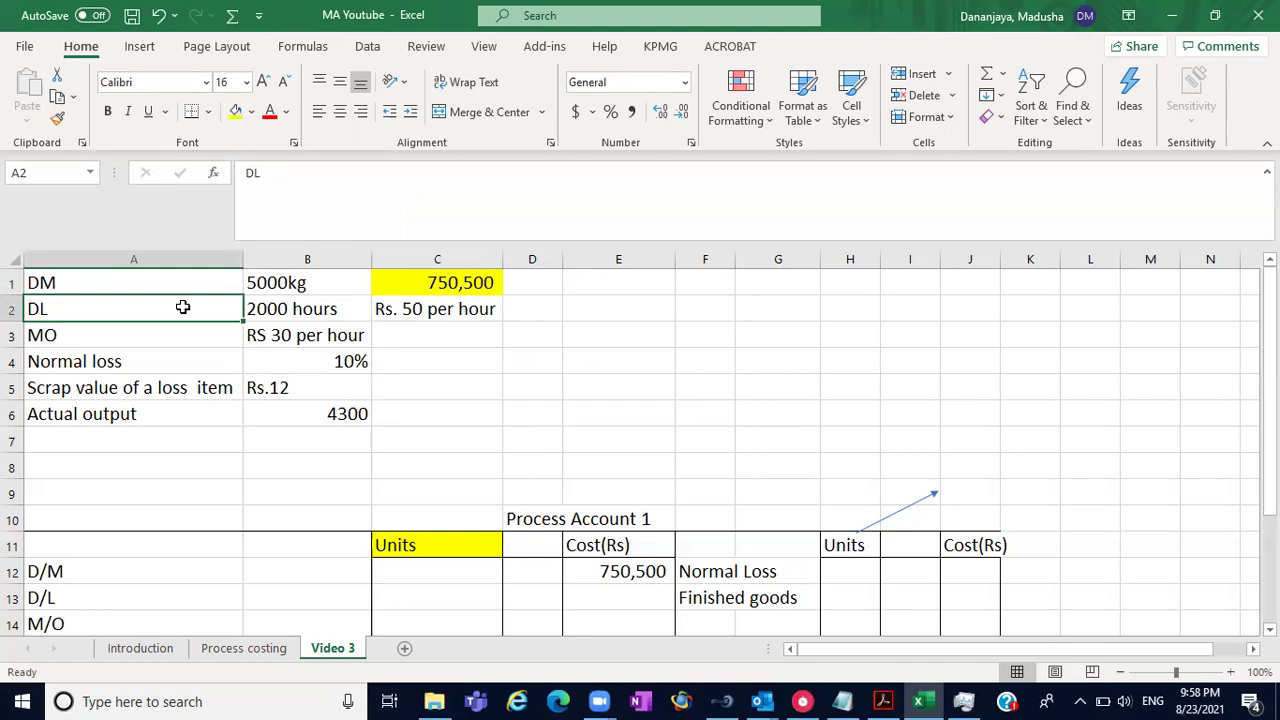
click(284, 310)
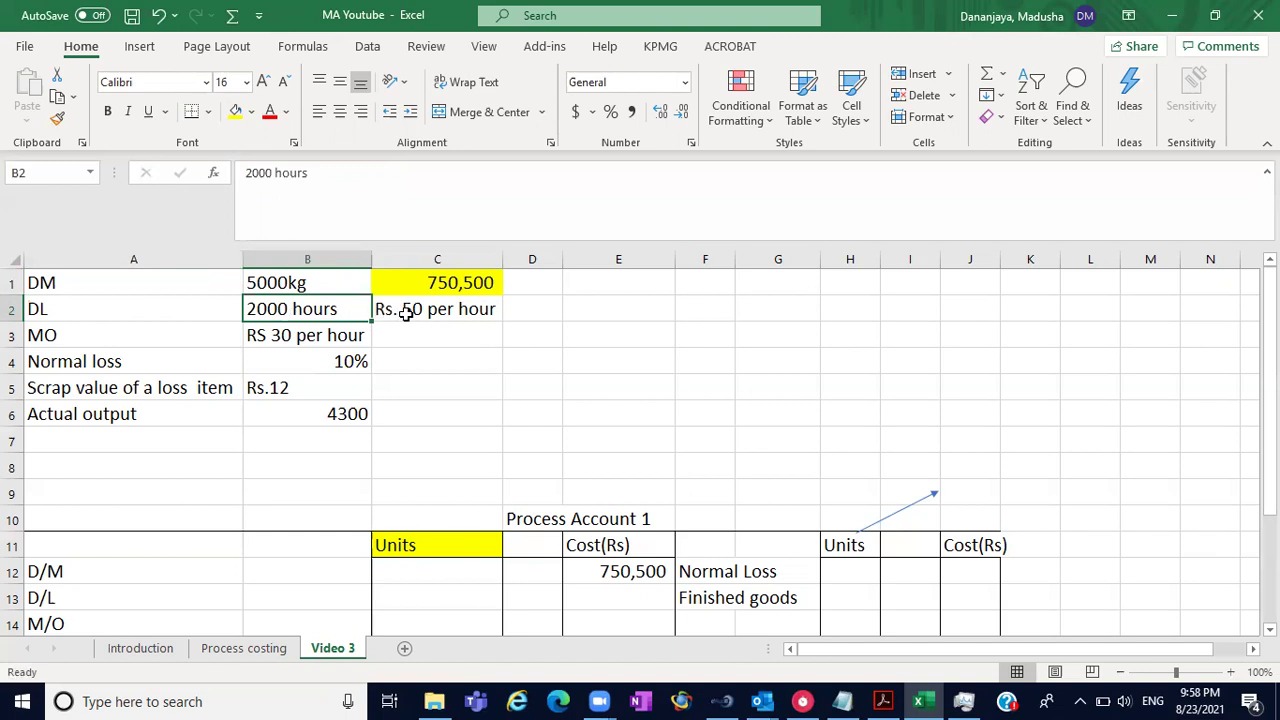
click(603, 352)
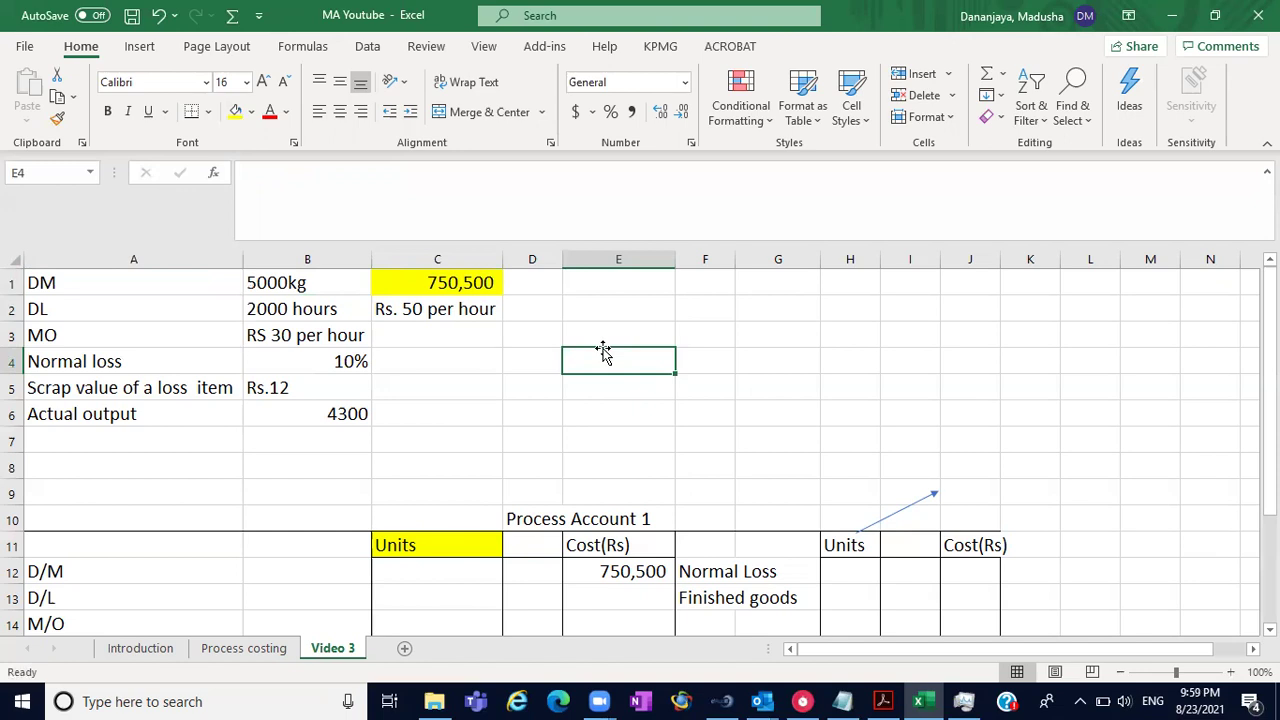
click(434, 312)
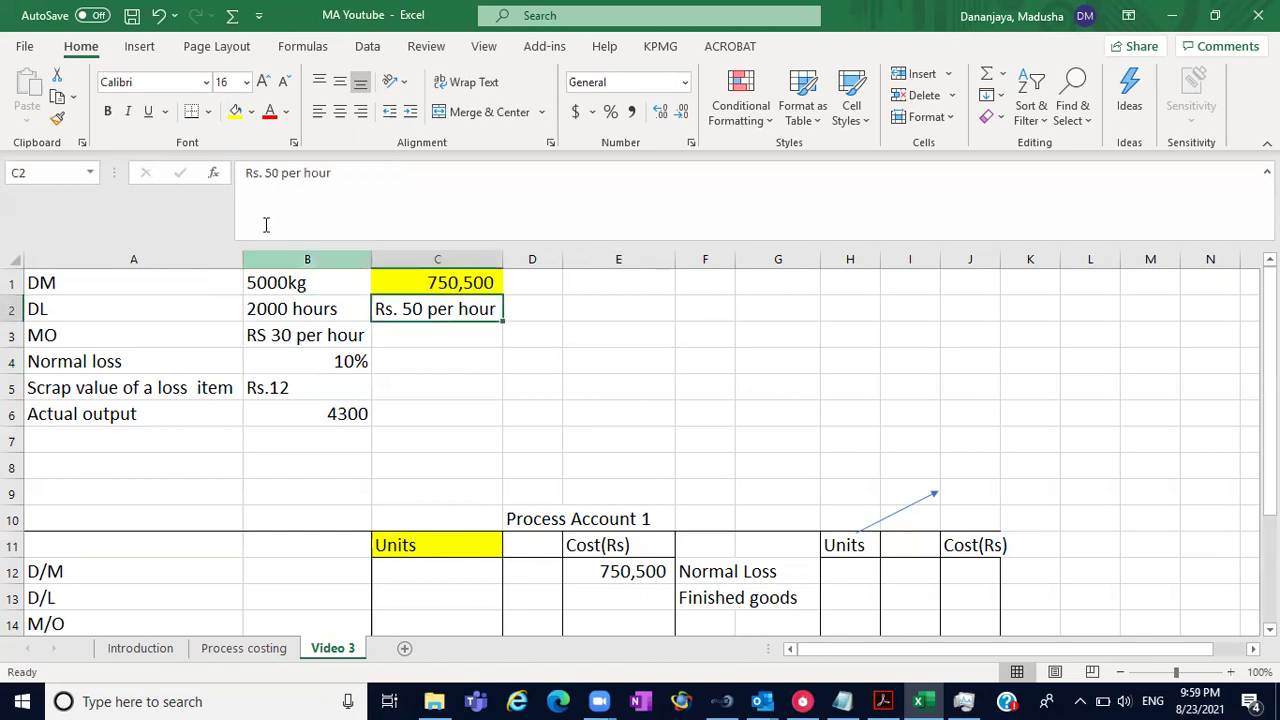
click(236, 111)
click(767, 386)
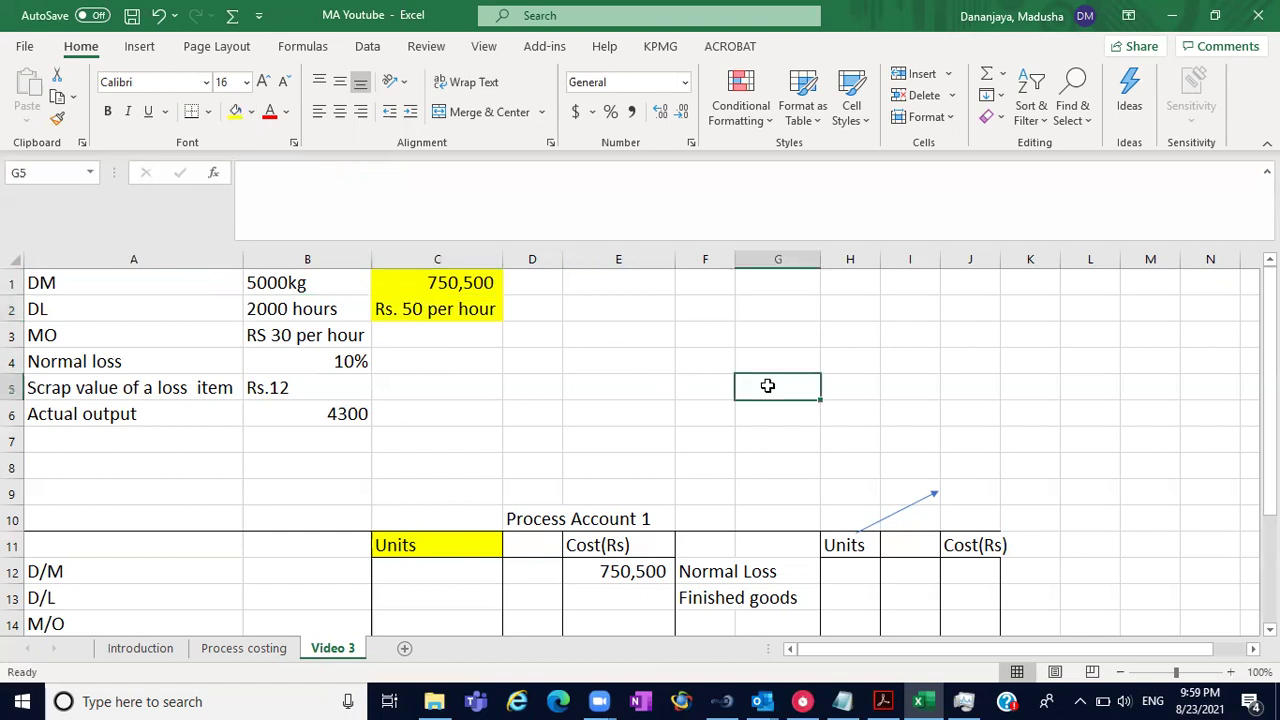
- Review the MO hourly rate, the DL hours it relates to, and the normal loss percentage in the given data
click(140, 337)
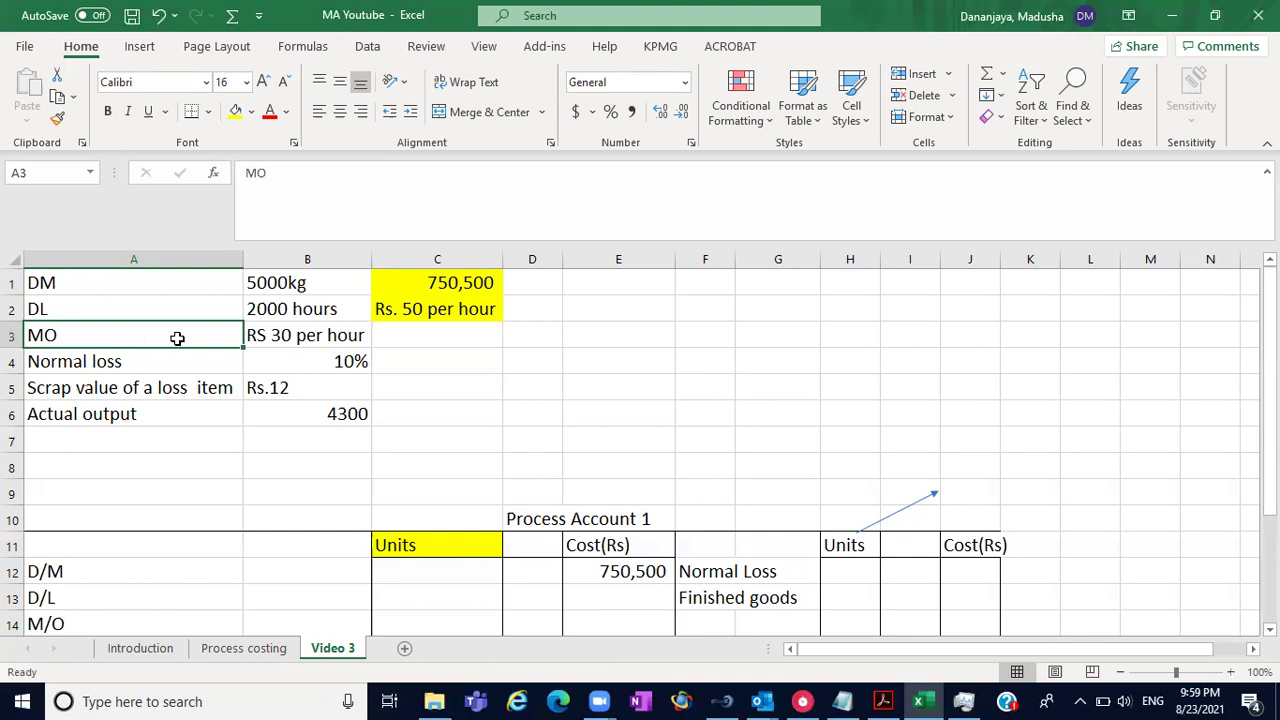
click(283, 342)
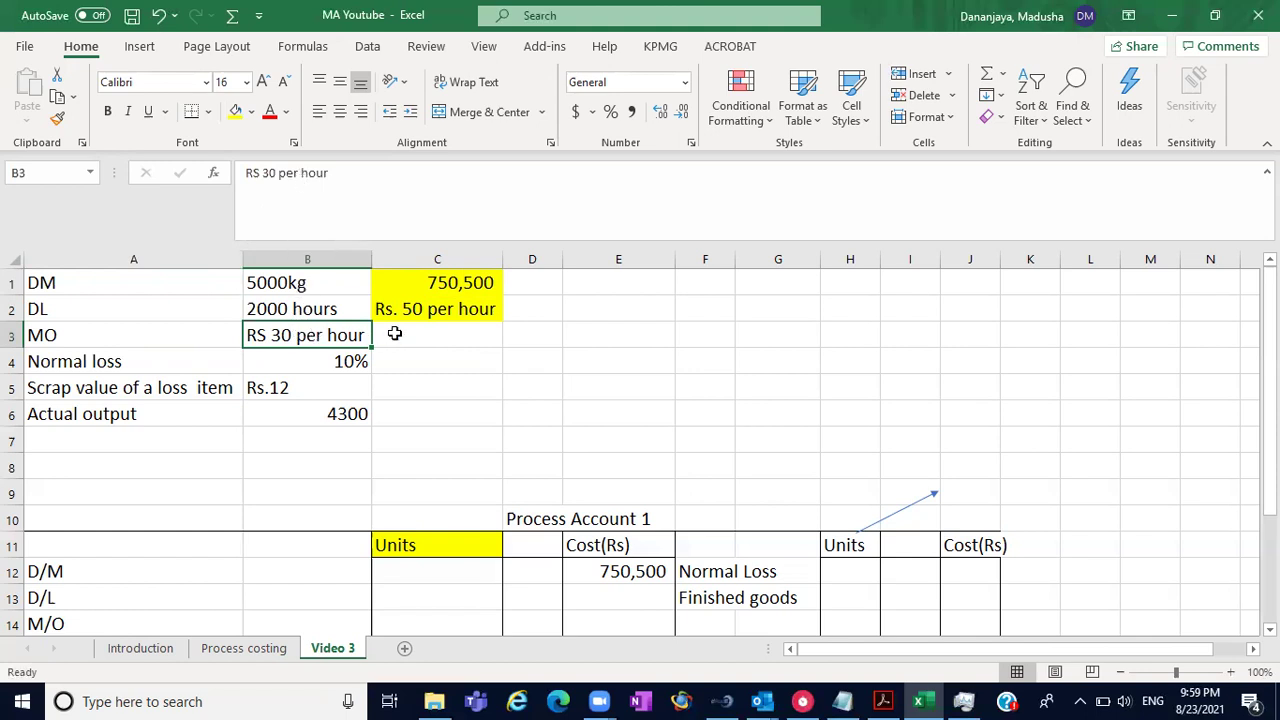
click(300, 311)
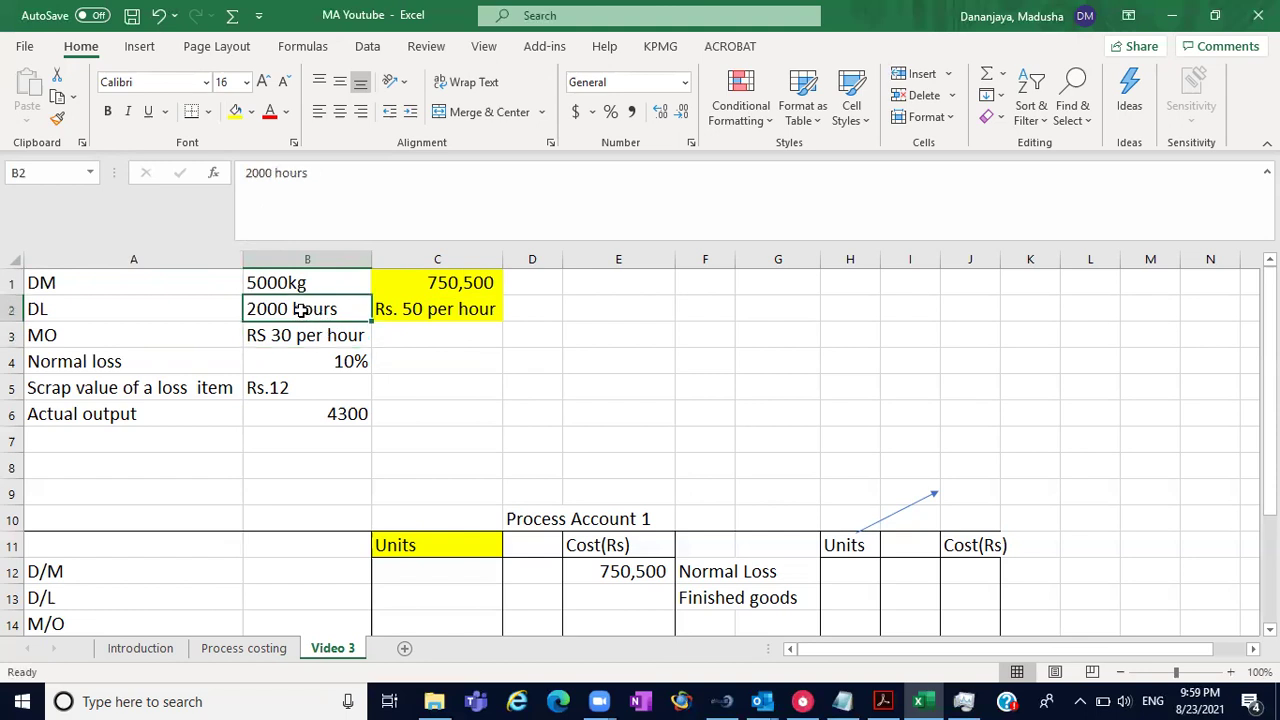
click(307, 336)
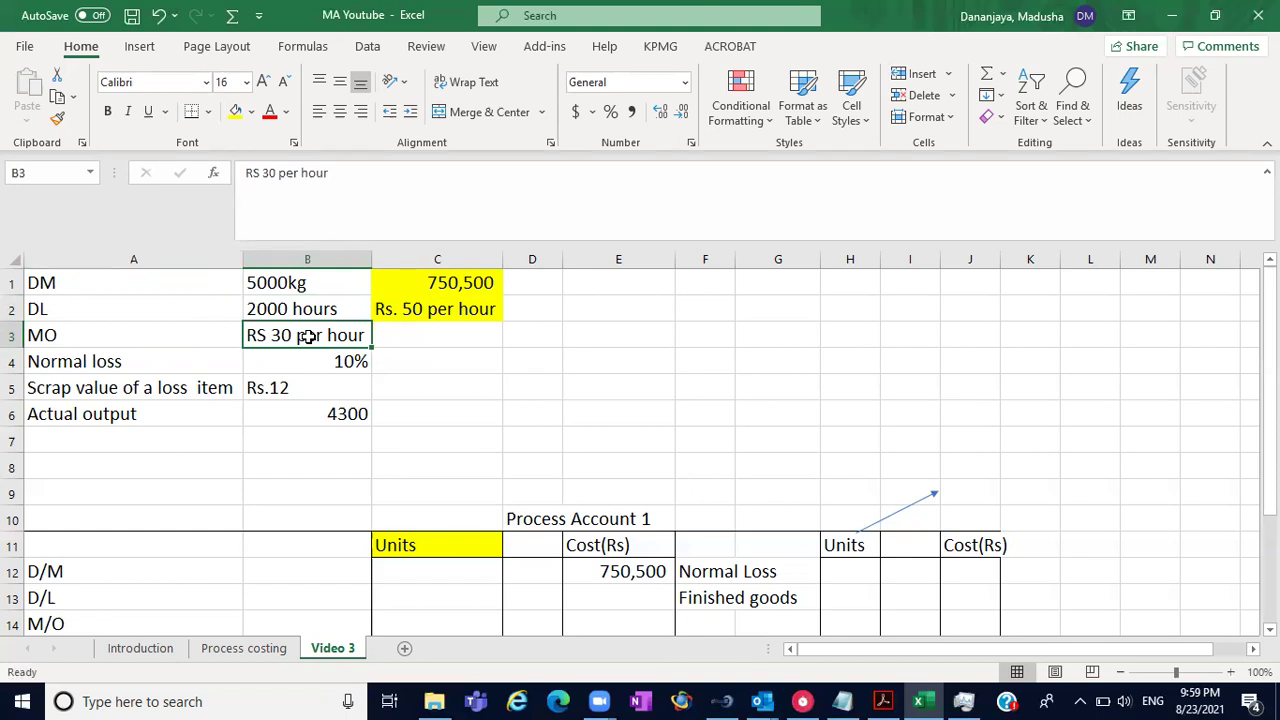
click(147, 360)
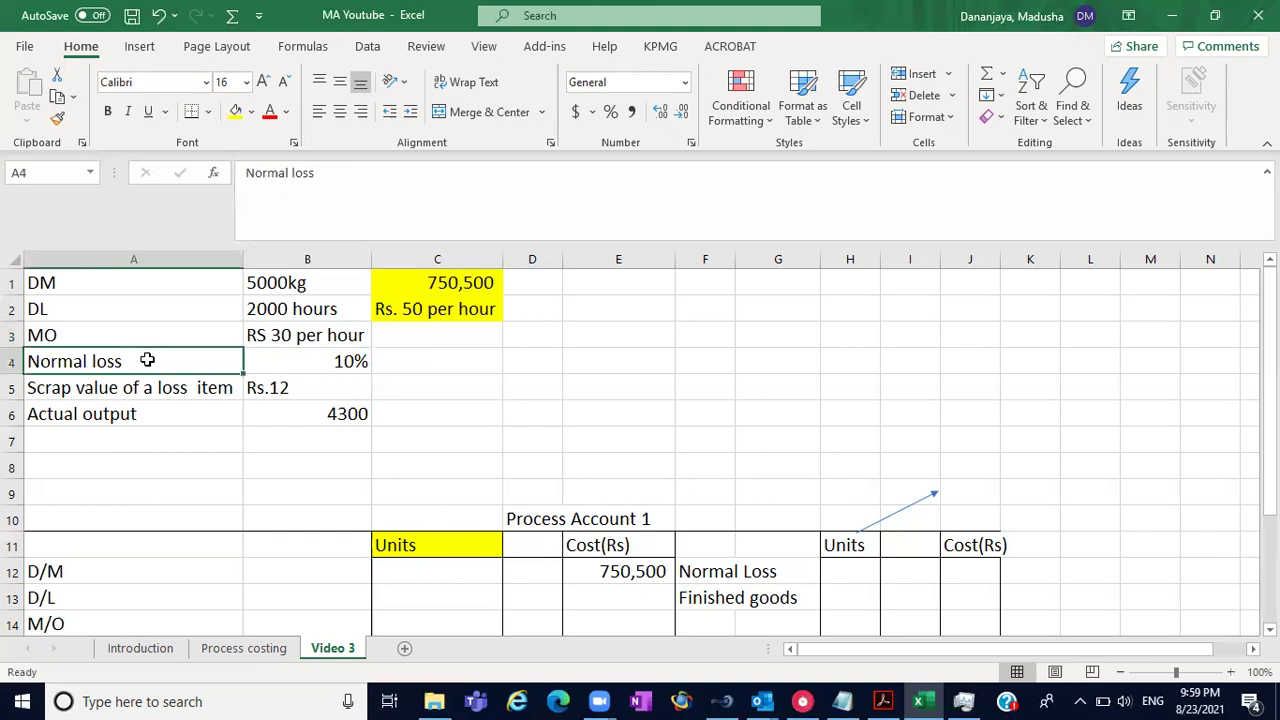
click(305, 364)
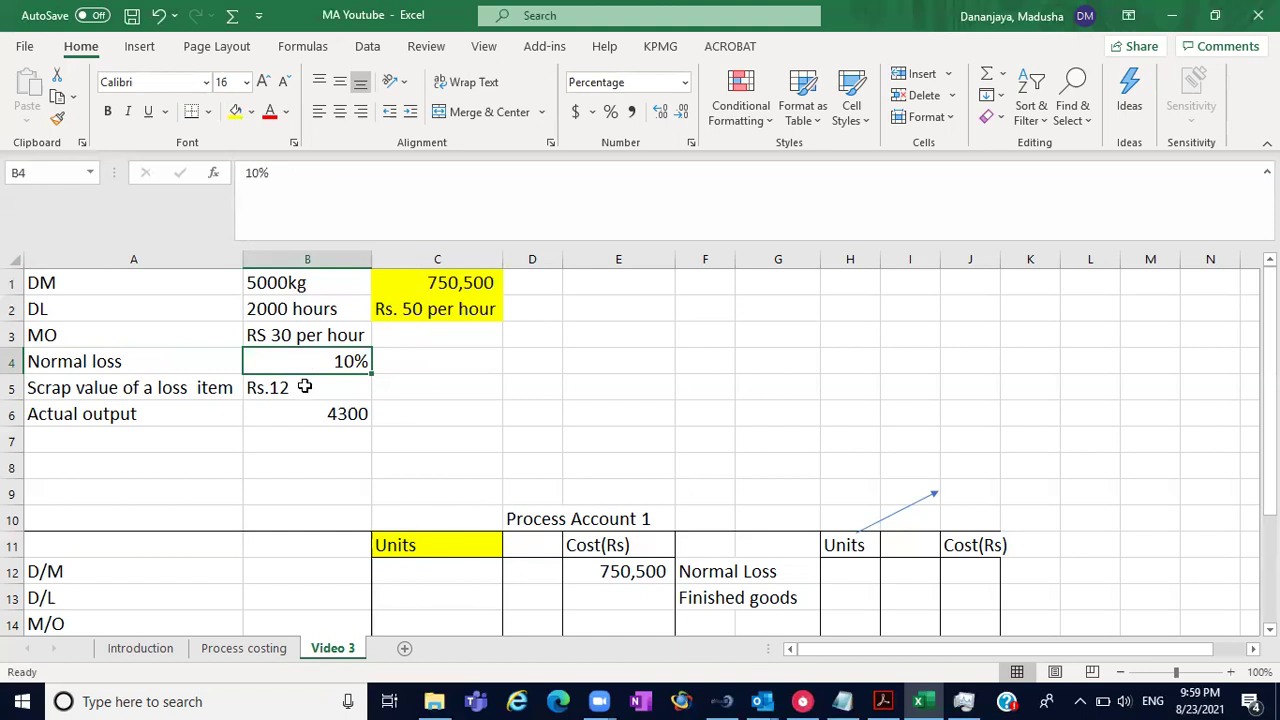
- Highlight the scrap value of a loss item in B5 with a yellow fill
click(305, 390)
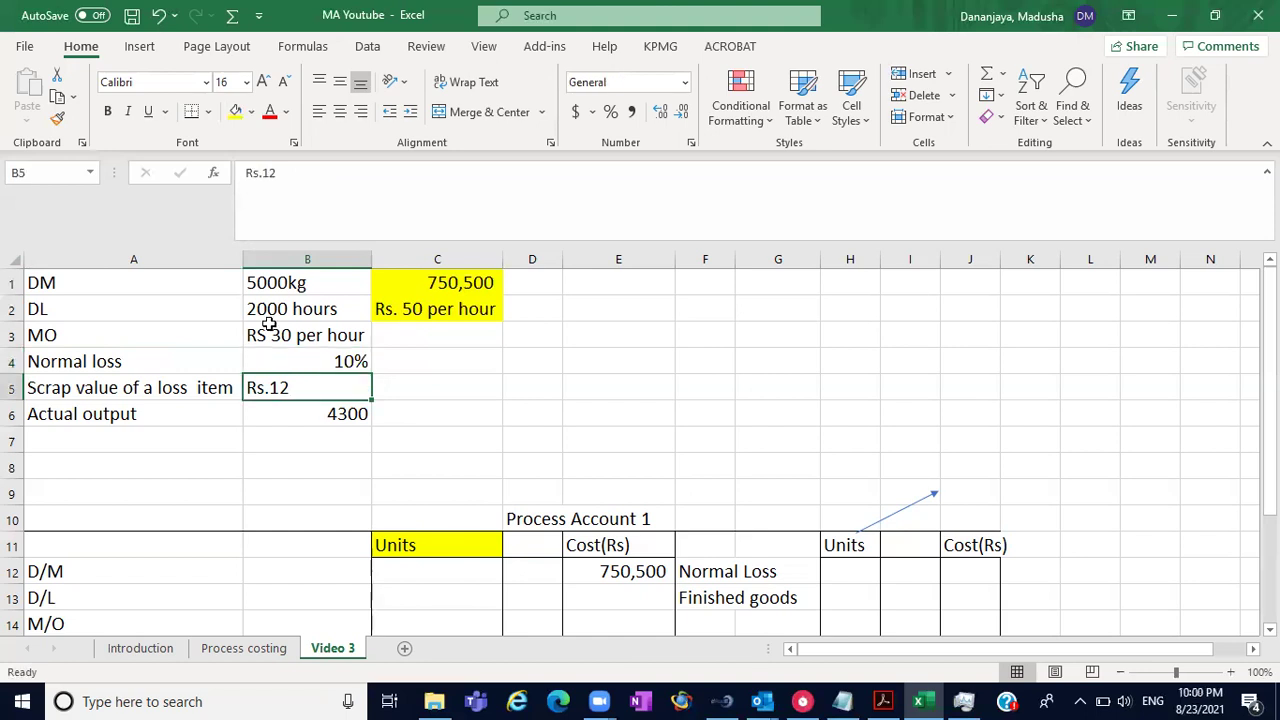
click(235, 111)
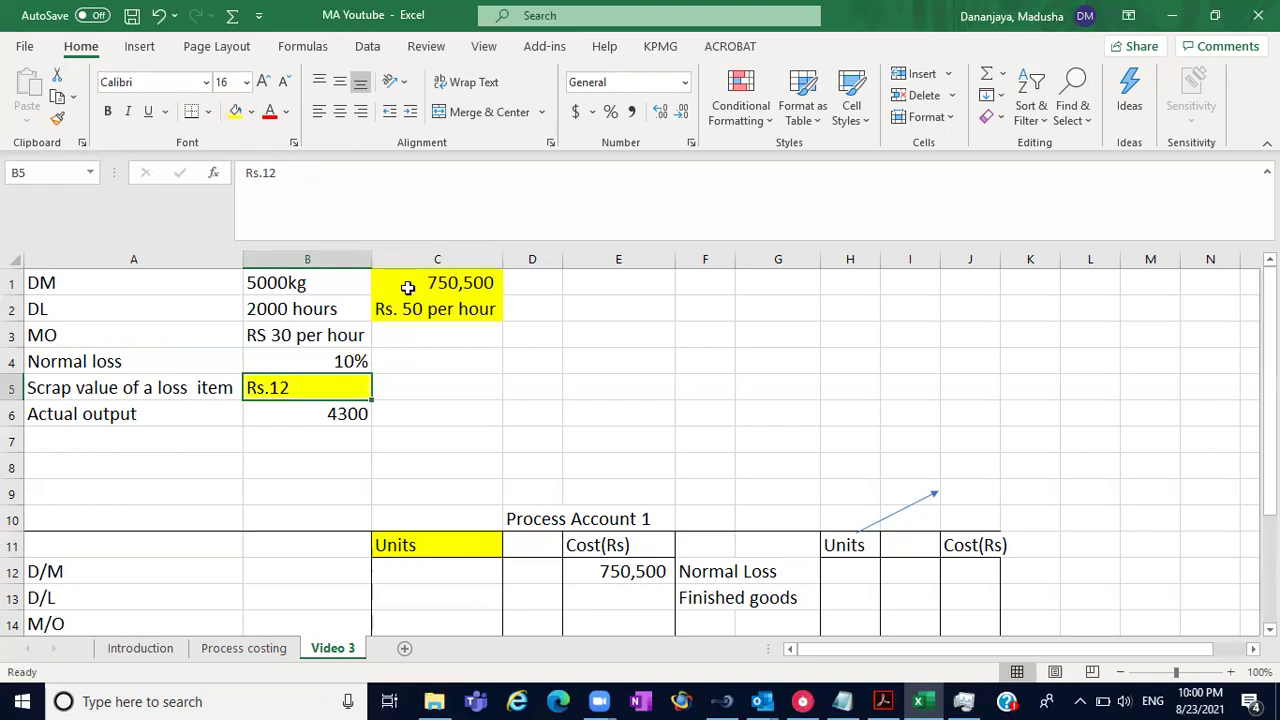
- Change the actual output in B6 to "4300 units" and highlight it with a yellow fill
click(171, 414)
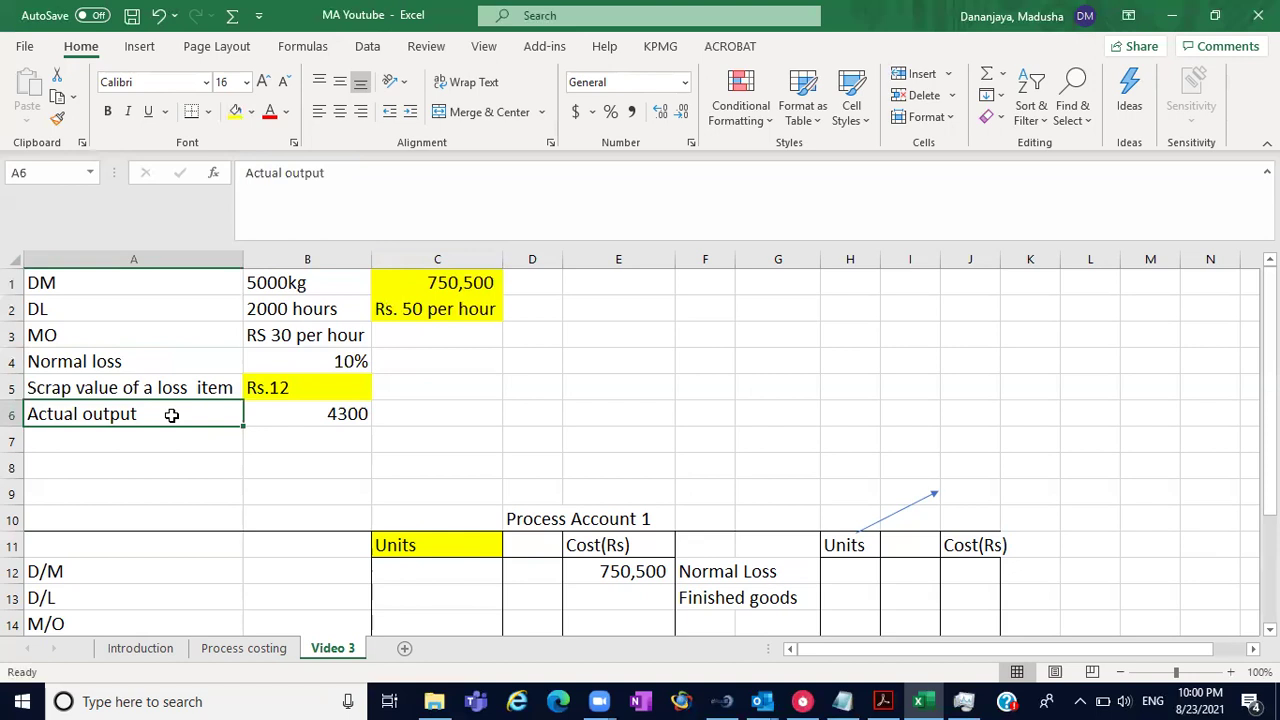
click(320, 396)
click(312, 413)
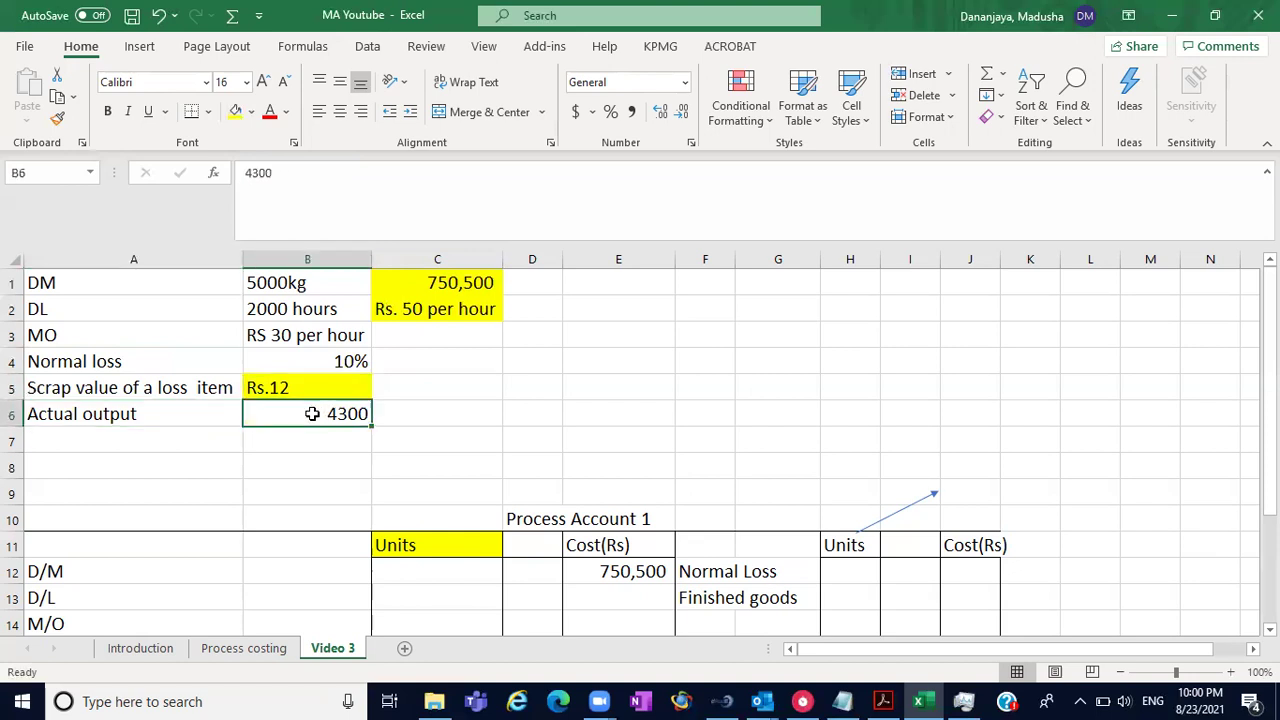
click(297, 185)
text(units)
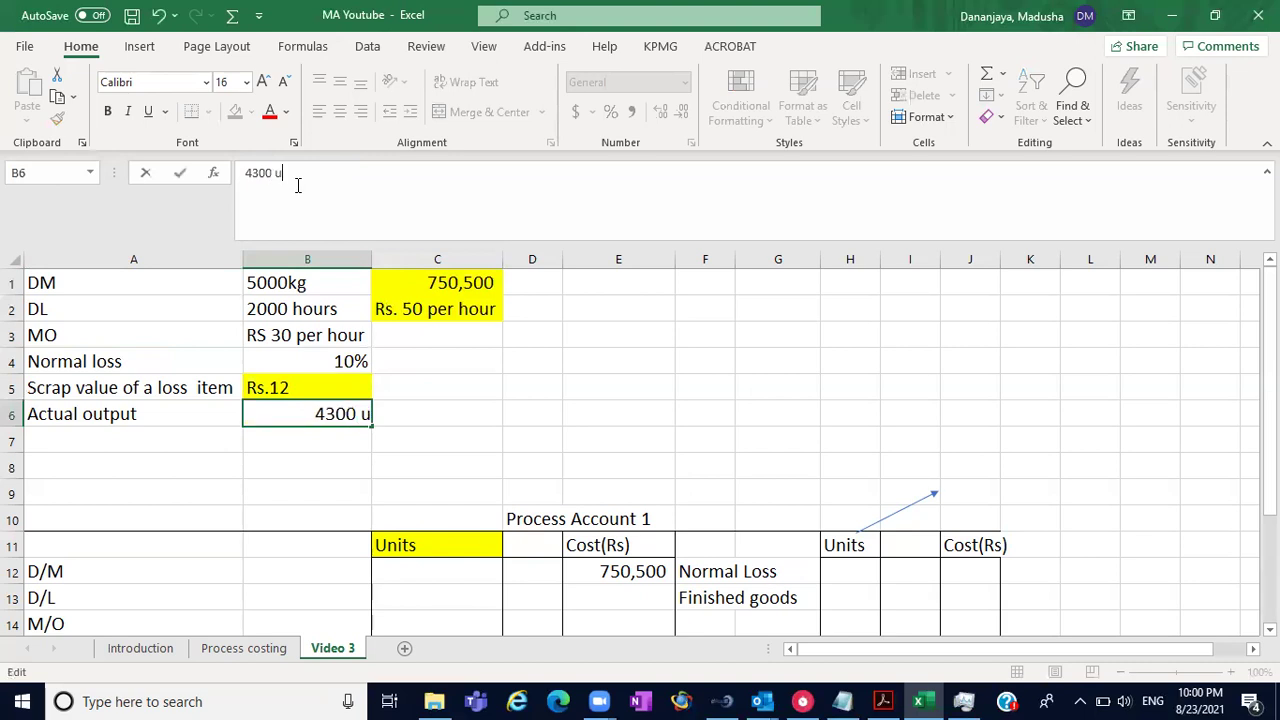
click(482, 368)
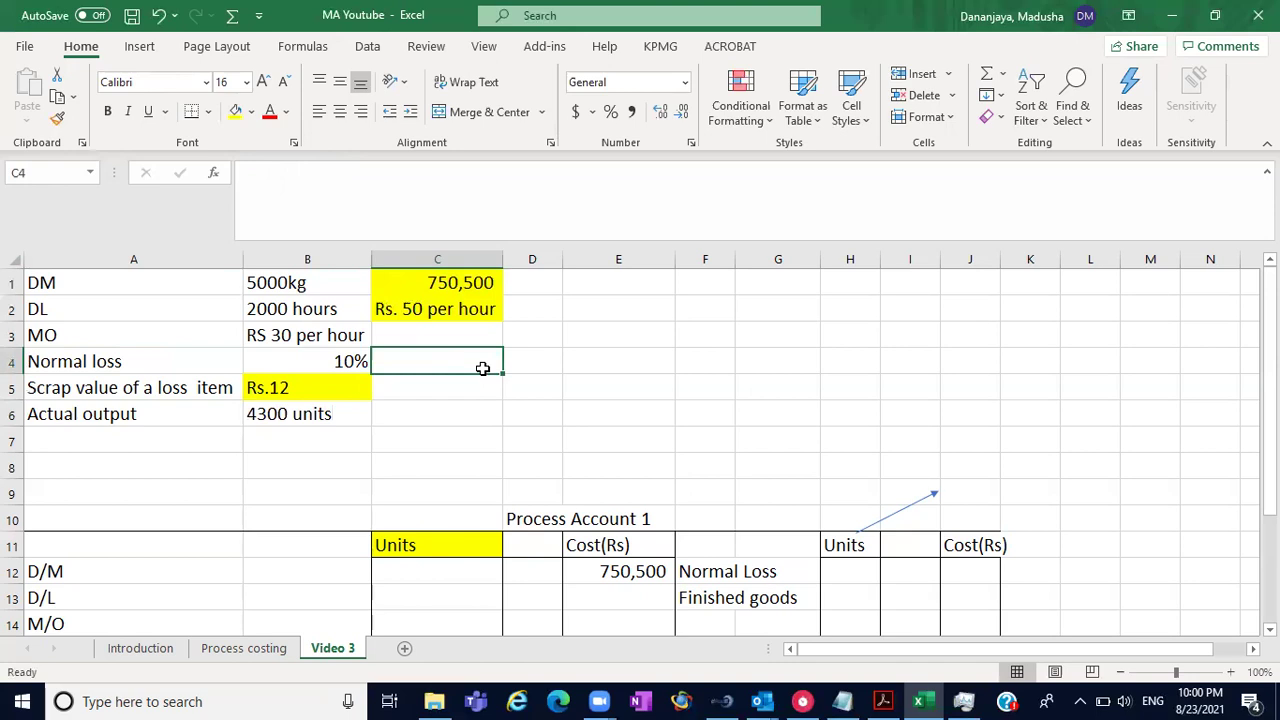
click(311, 414)
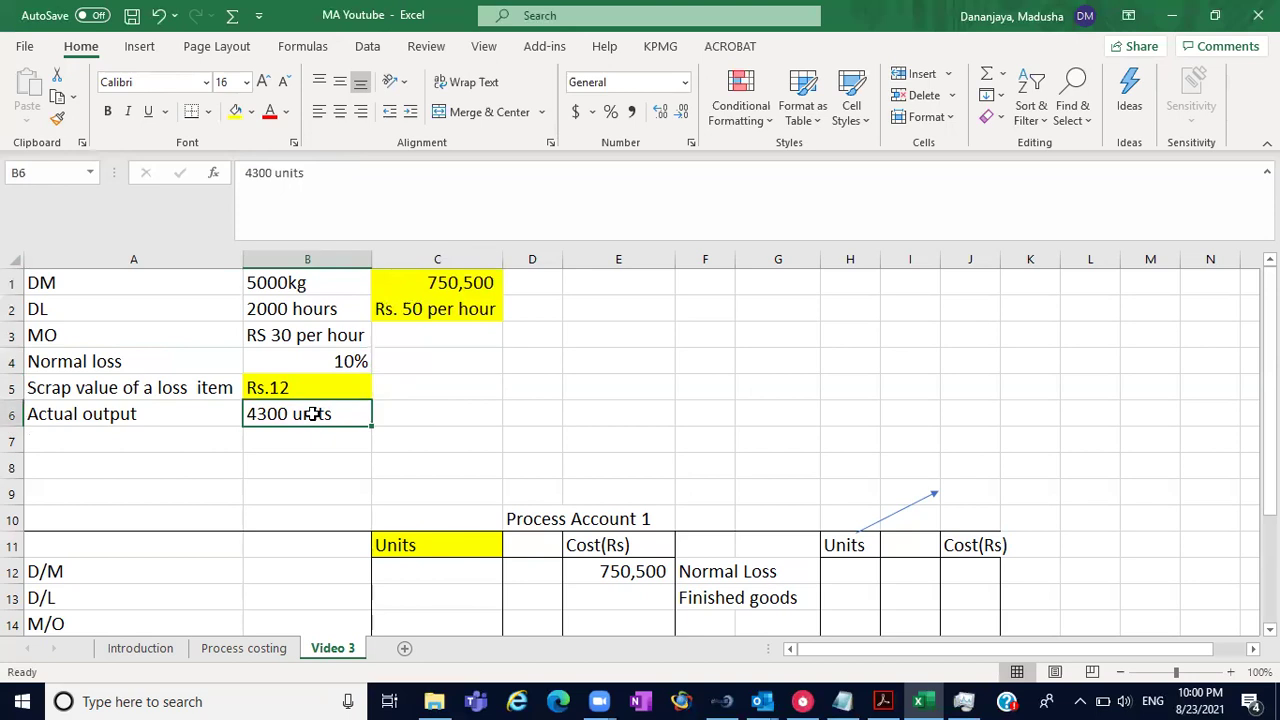
click(236, 112)
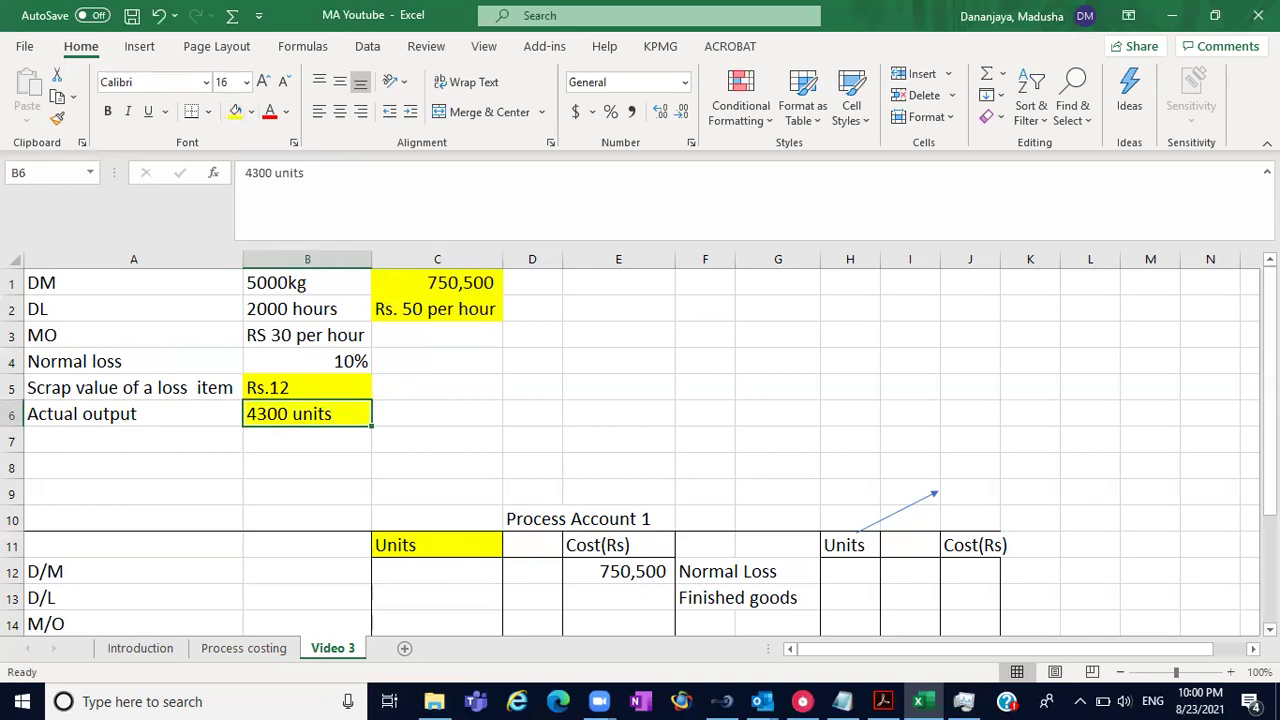
- Widen column J, which holds the second Cost(Rs) column of Process Account 1, so its heading fits
scroll(640, 450, down, 1)
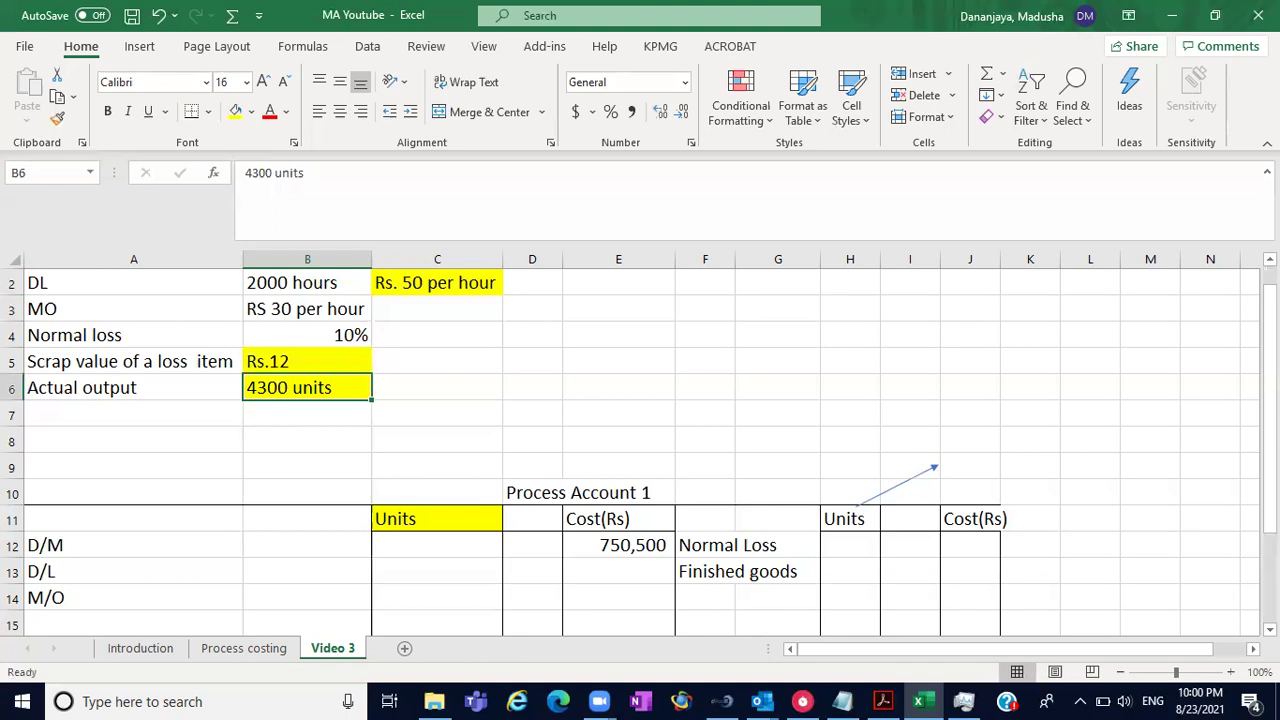
scroll(640, 450, down, 1)
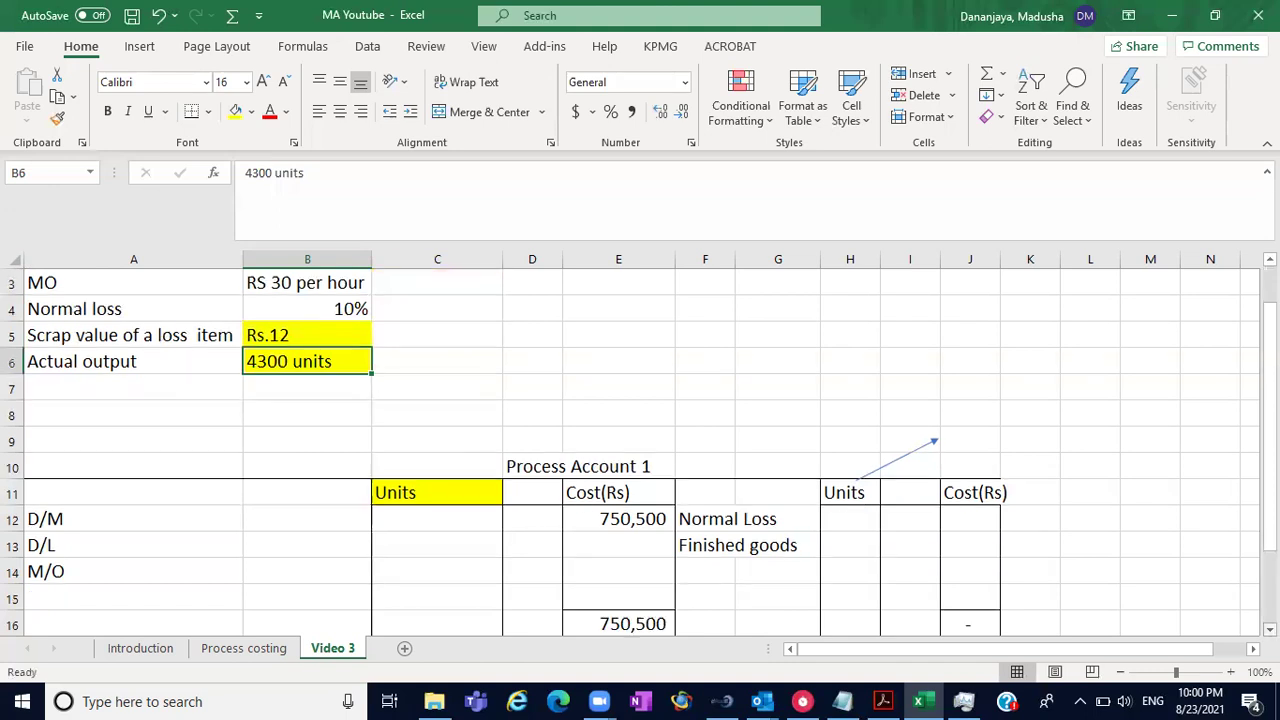
scroll(670, 443, down, 4)
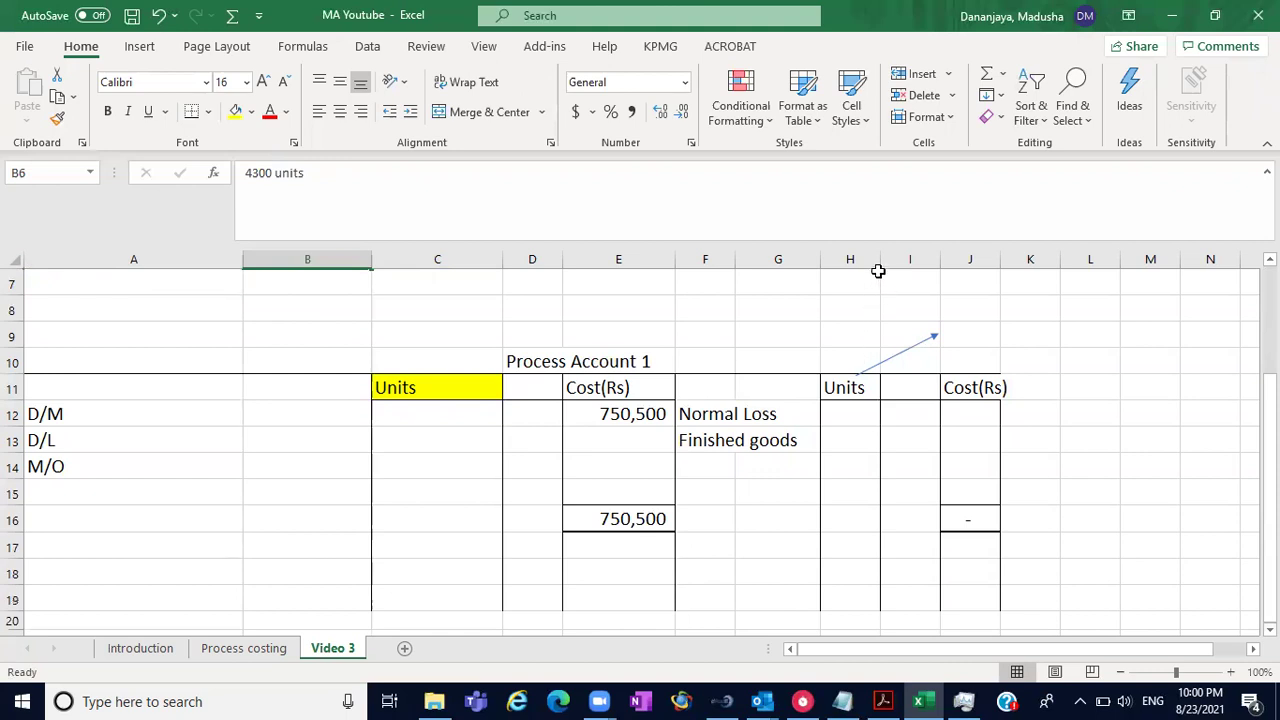
drag(1000, 262, 1072, 279)
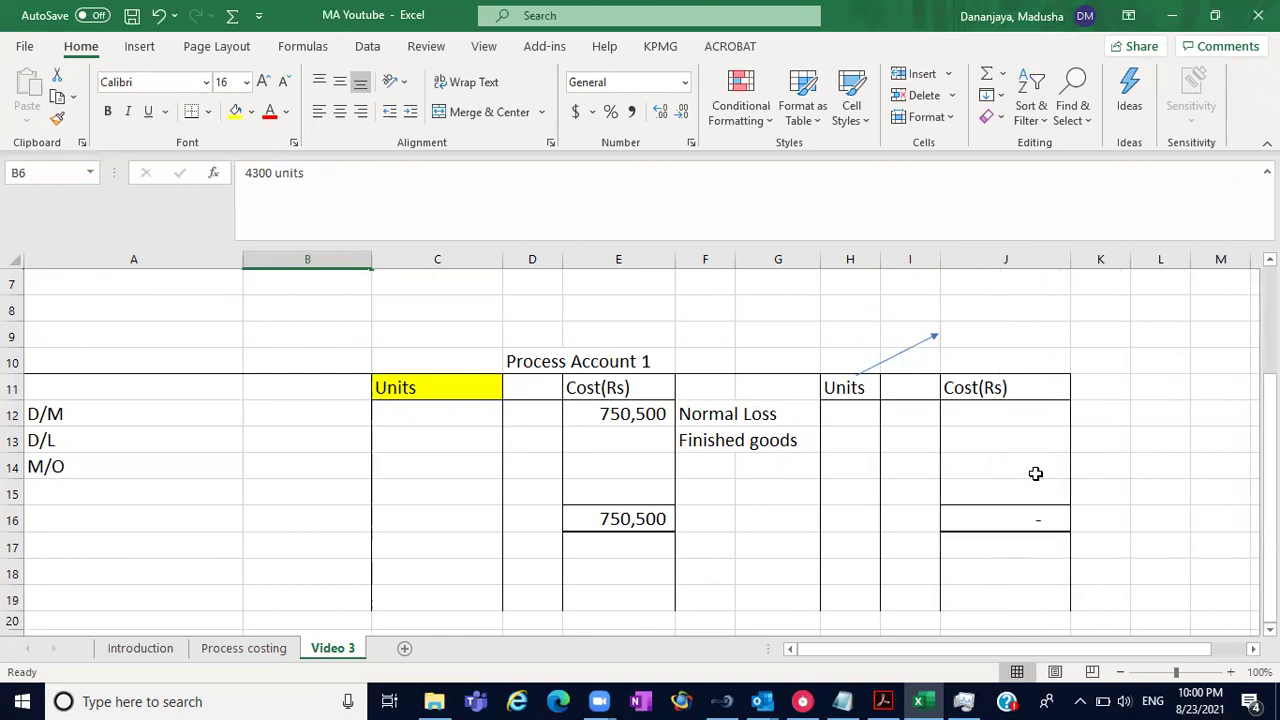
- Compare the D/M cost in E12 of Process Account 1 with the DM cost in C1
click(626, 415)
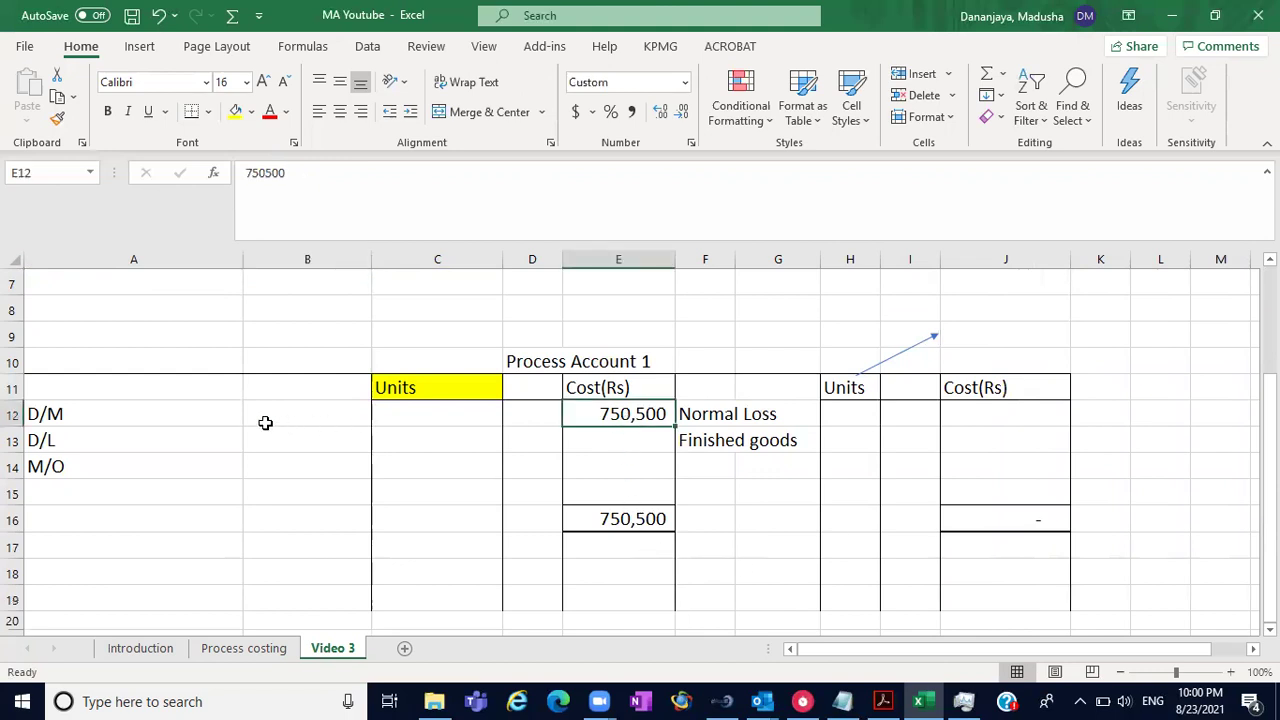
scroll(1268, 400, up, 2)
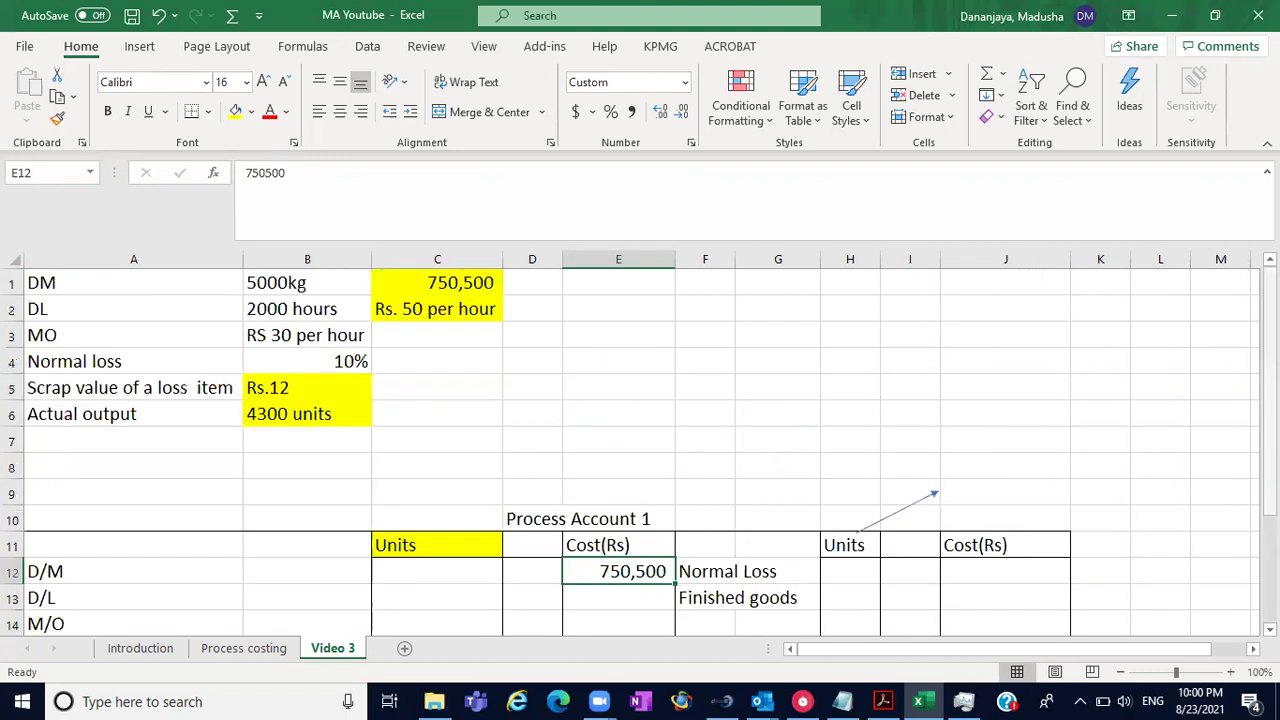
click(477, 283)
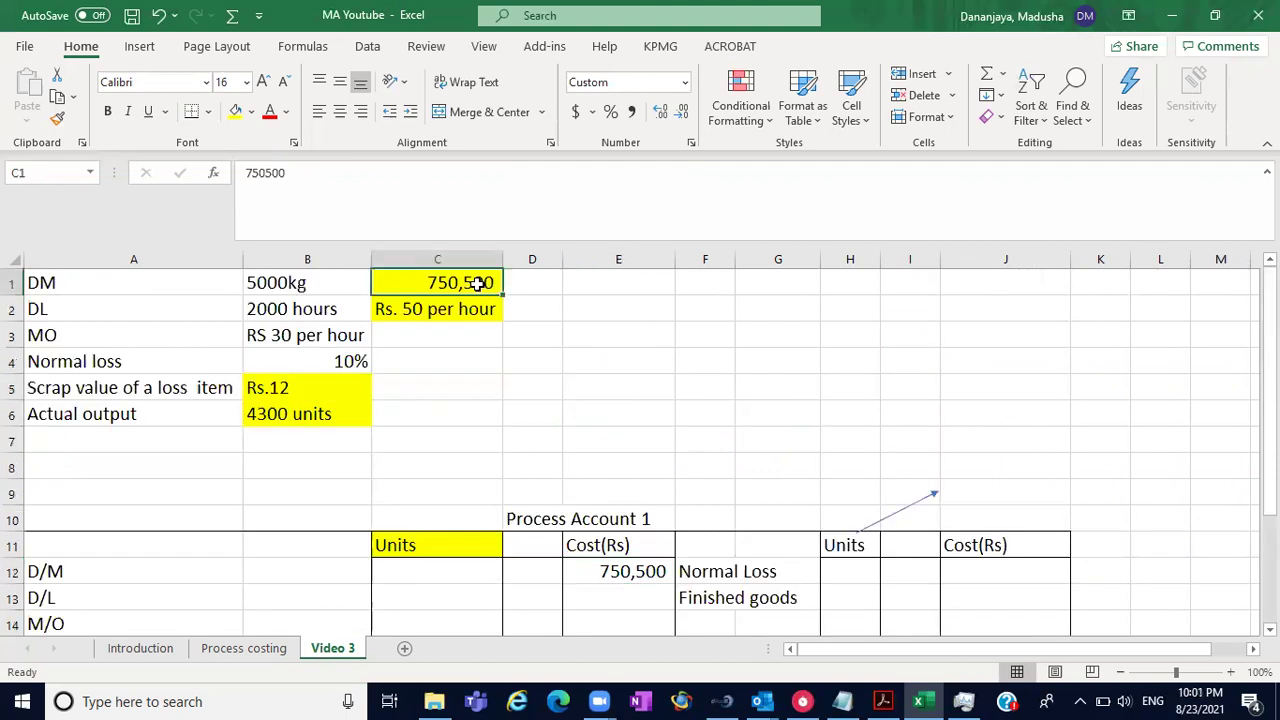
- Highlight the D/M cost in E12 and the D/M units cell C12 of Process Account 1 with a yellow fill
click(634, 573)
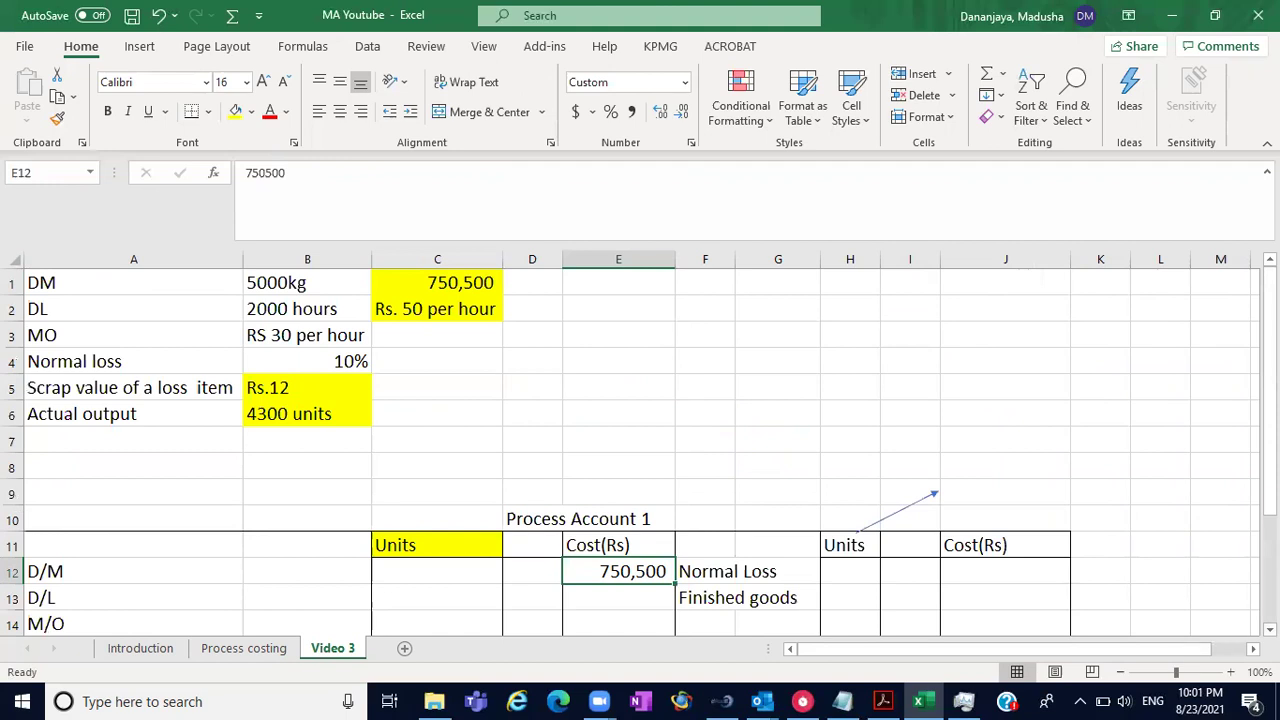
click(1268, 629)
click(1268, 629)
double_click(1268, 629)
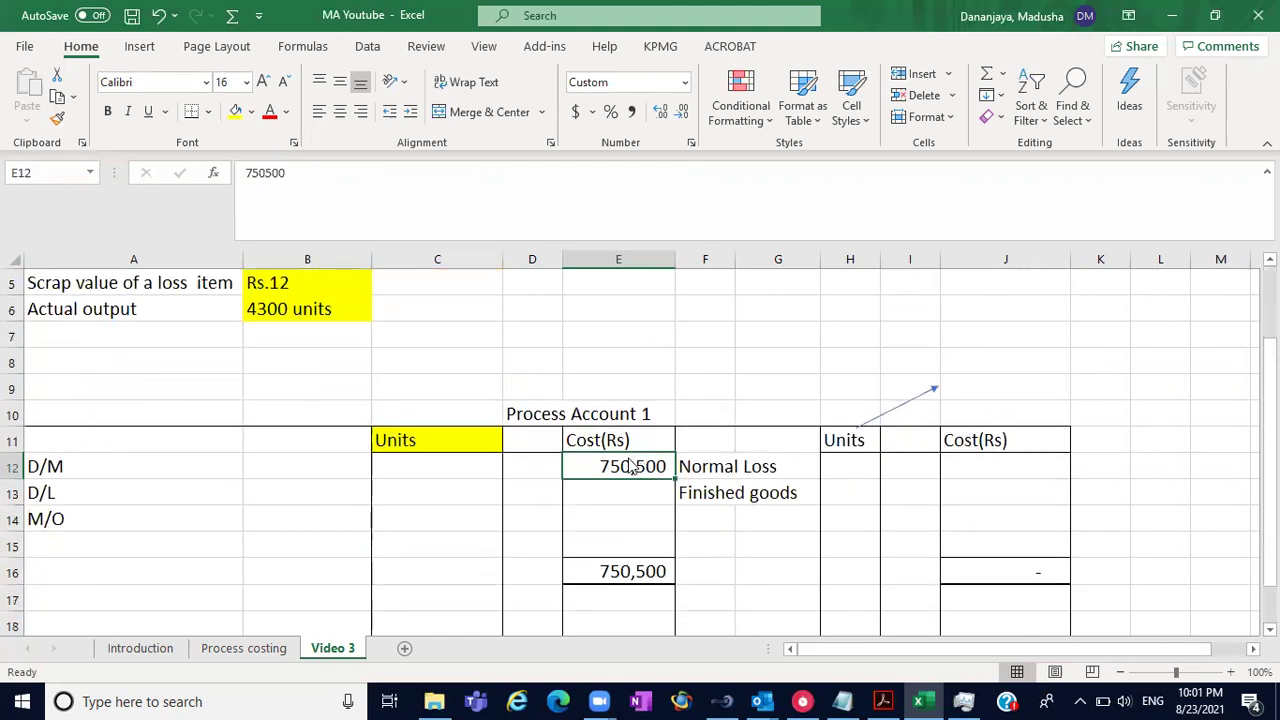
click(454, 520)
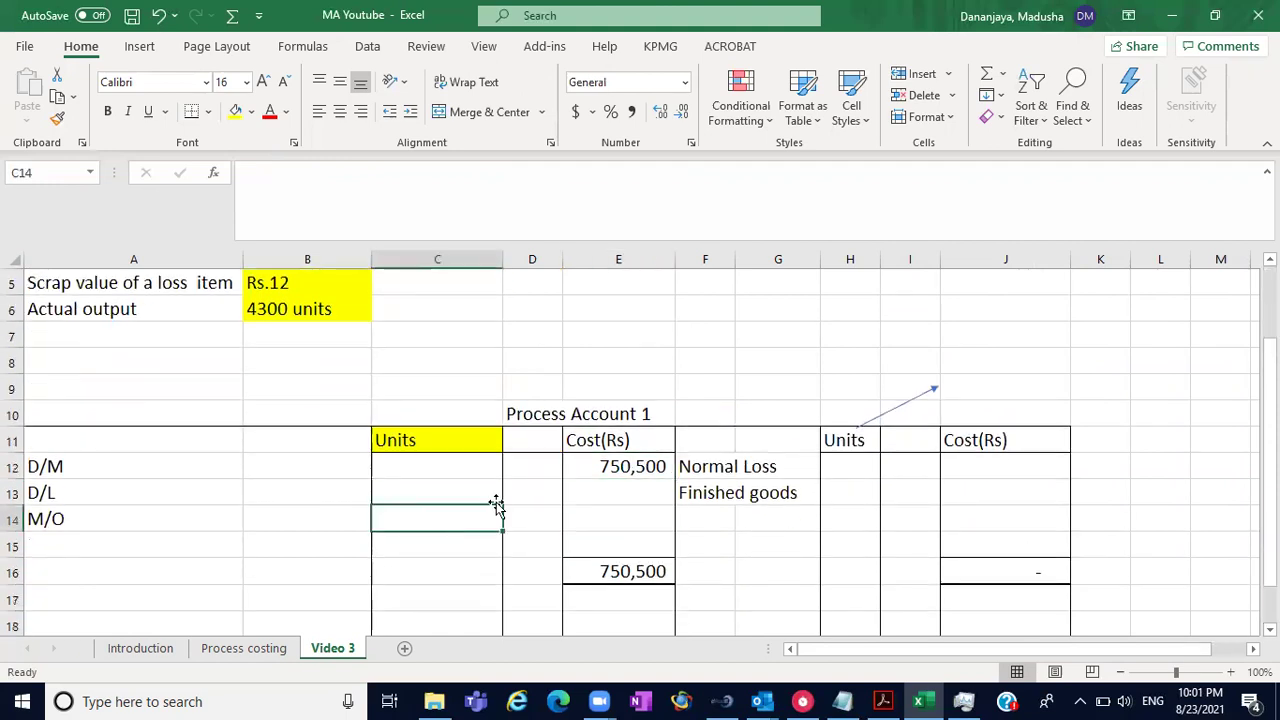
click(619, 472)
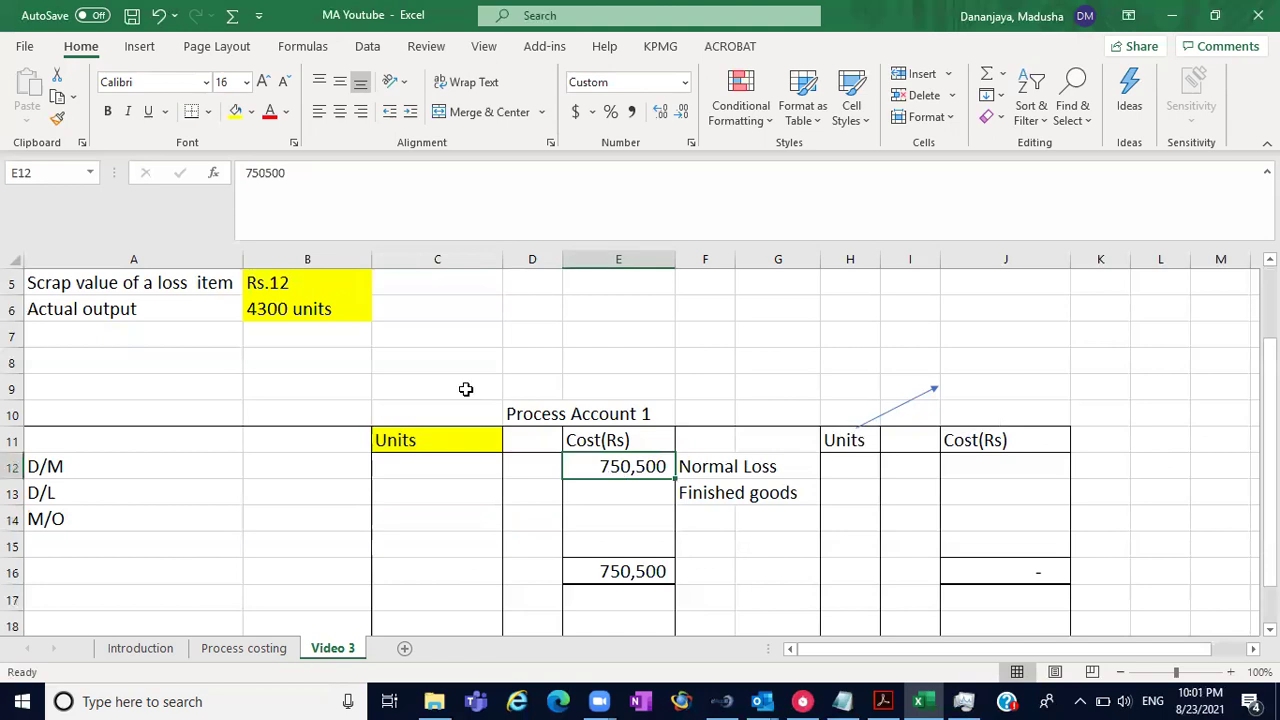
click(236, 113)
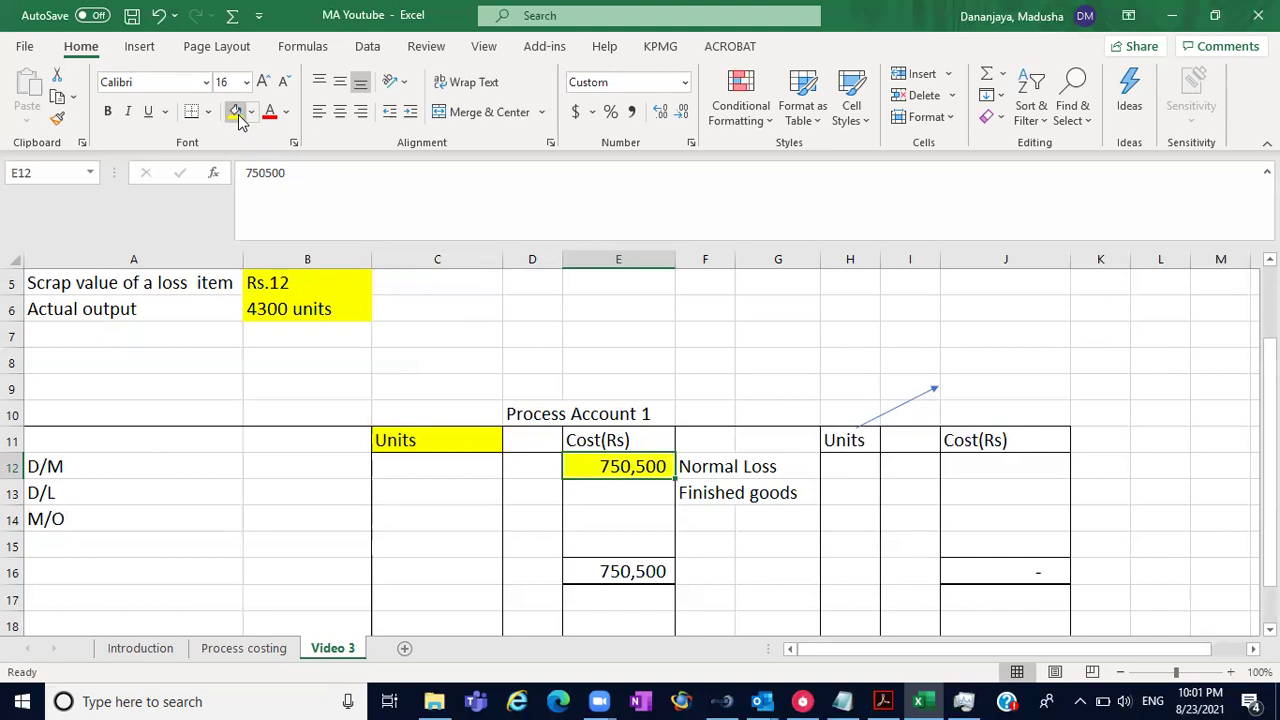
click(441, 475)
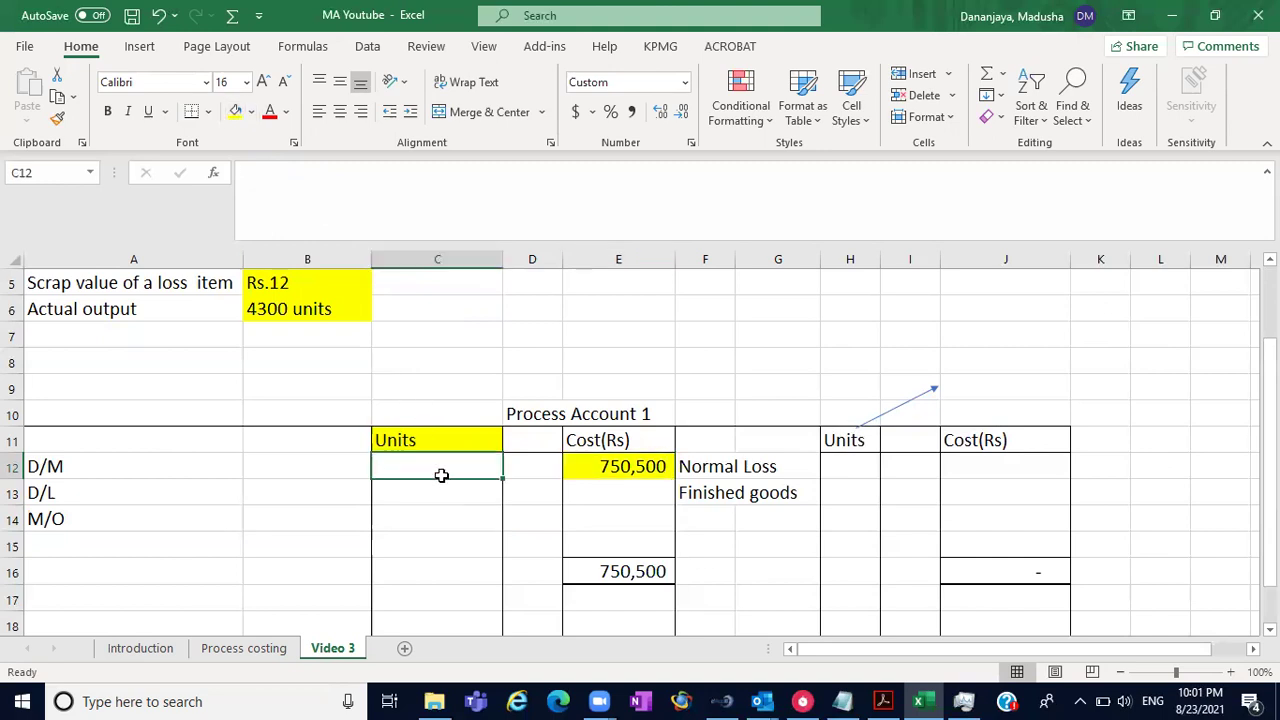
click(237, 115)
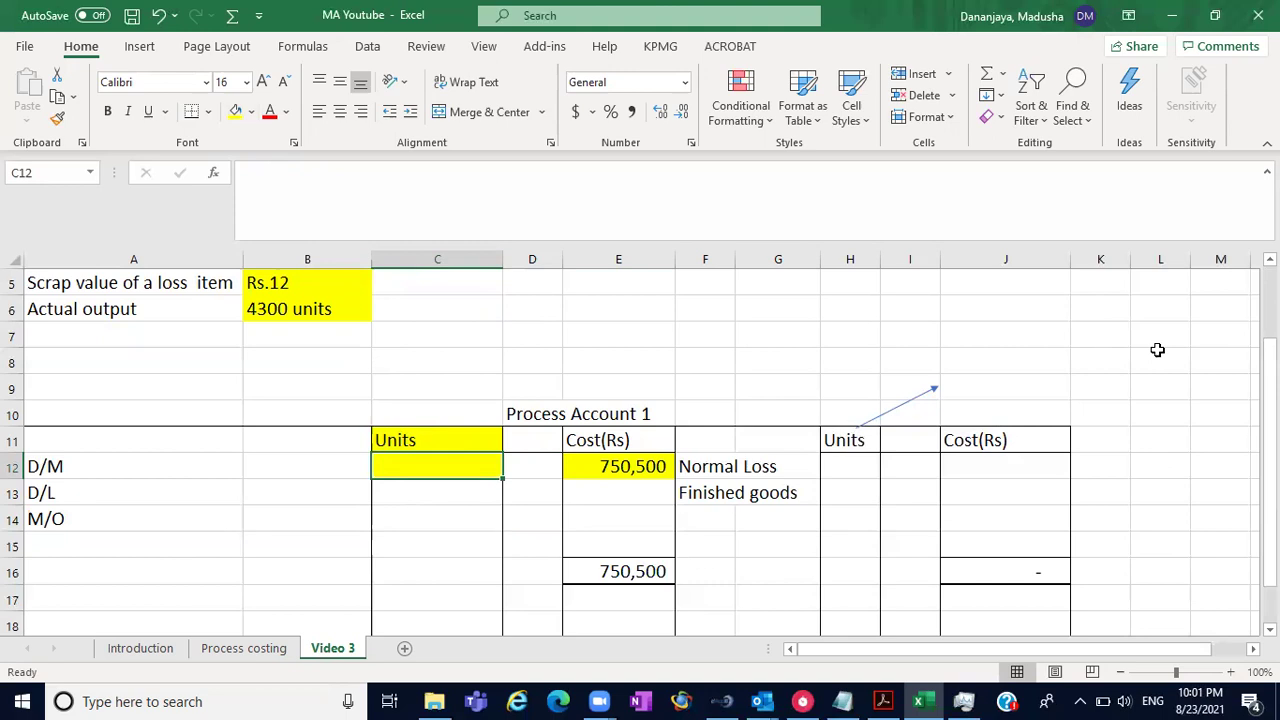
- Label the arrow from the Units heading with "Food items" in J9, after checking the DM quantity in B1
scroll(1250, 326, up, 2)
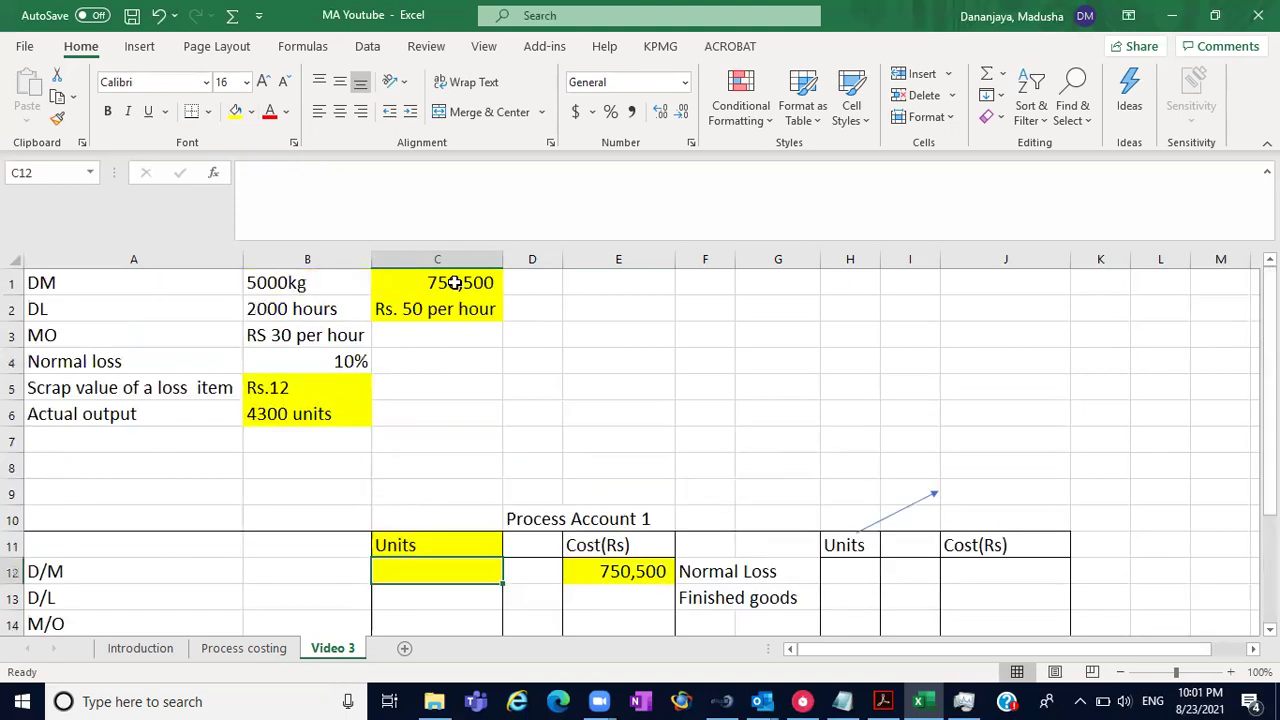
click(304, 285)
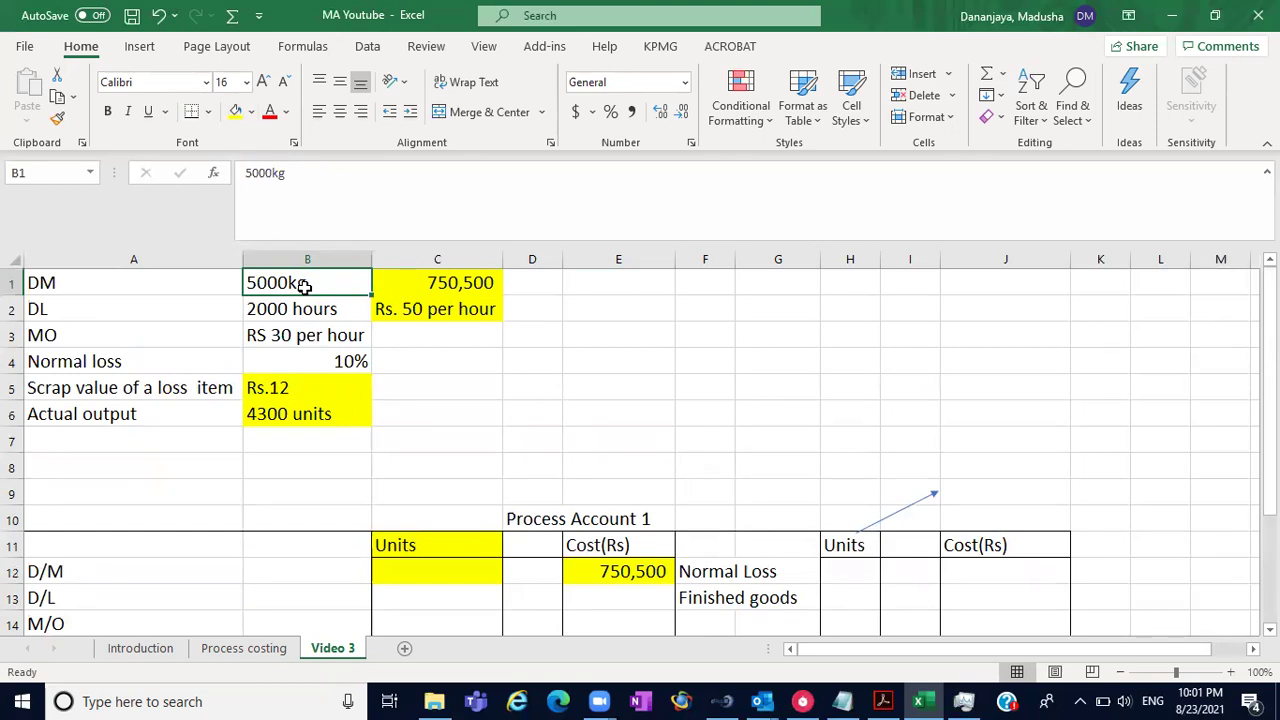
click(922, 503)
click(950, 492)
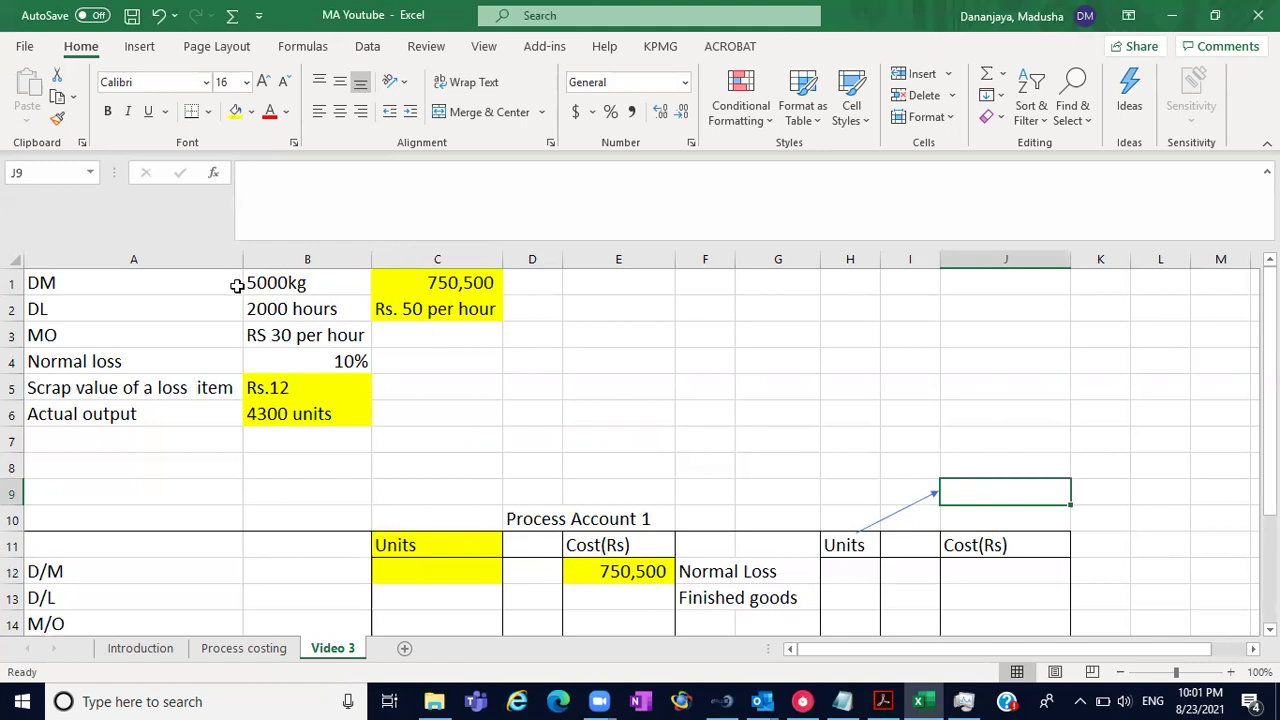
click(297, 284)
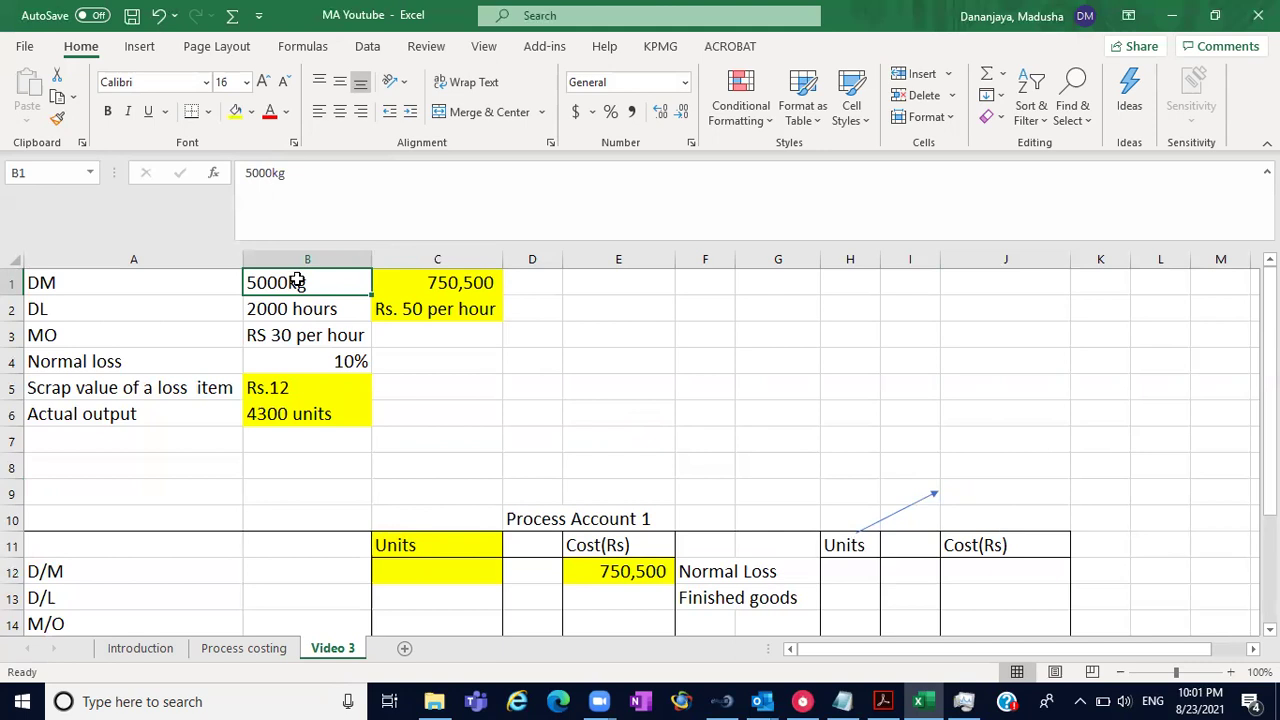
click(971, 496)
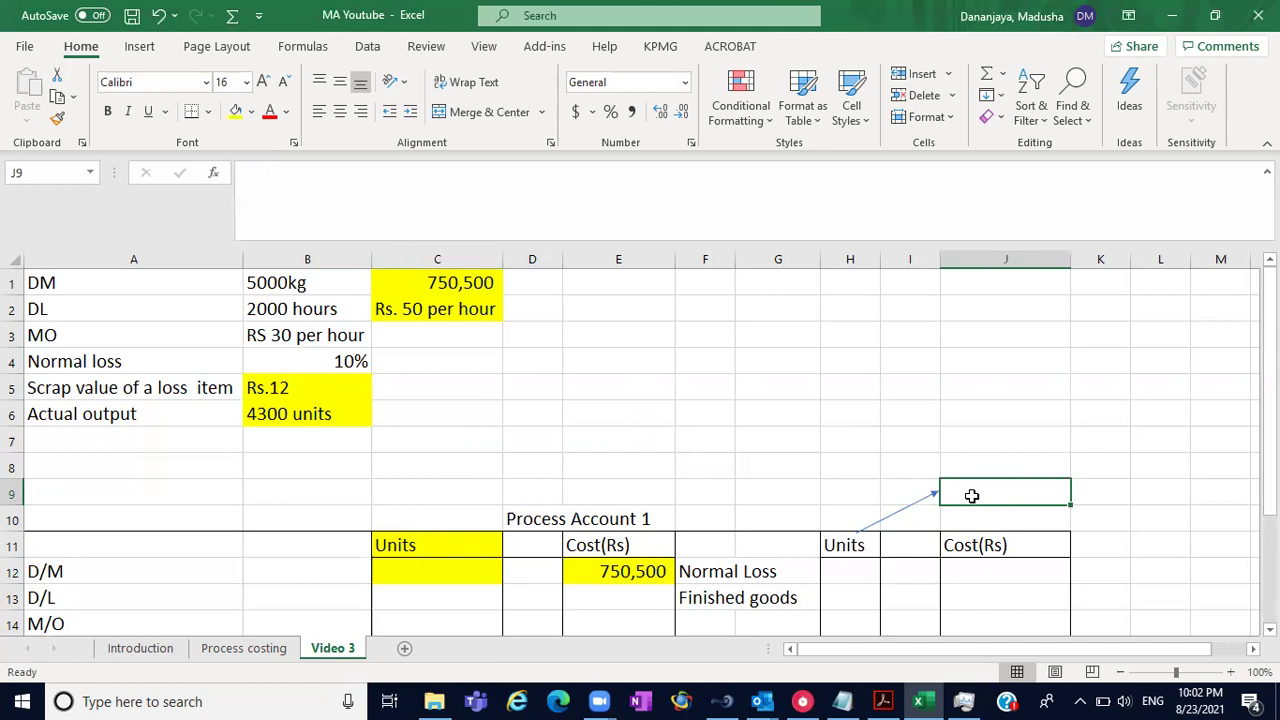
text(F)
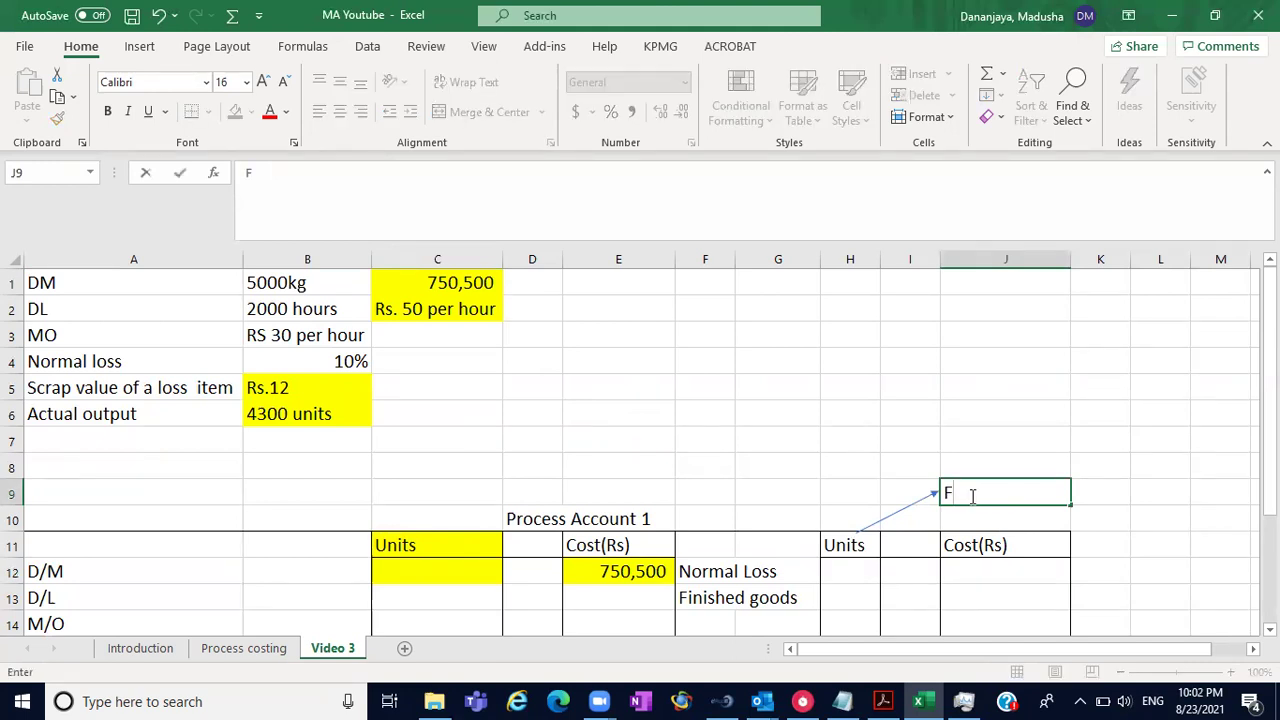
text(ood items)
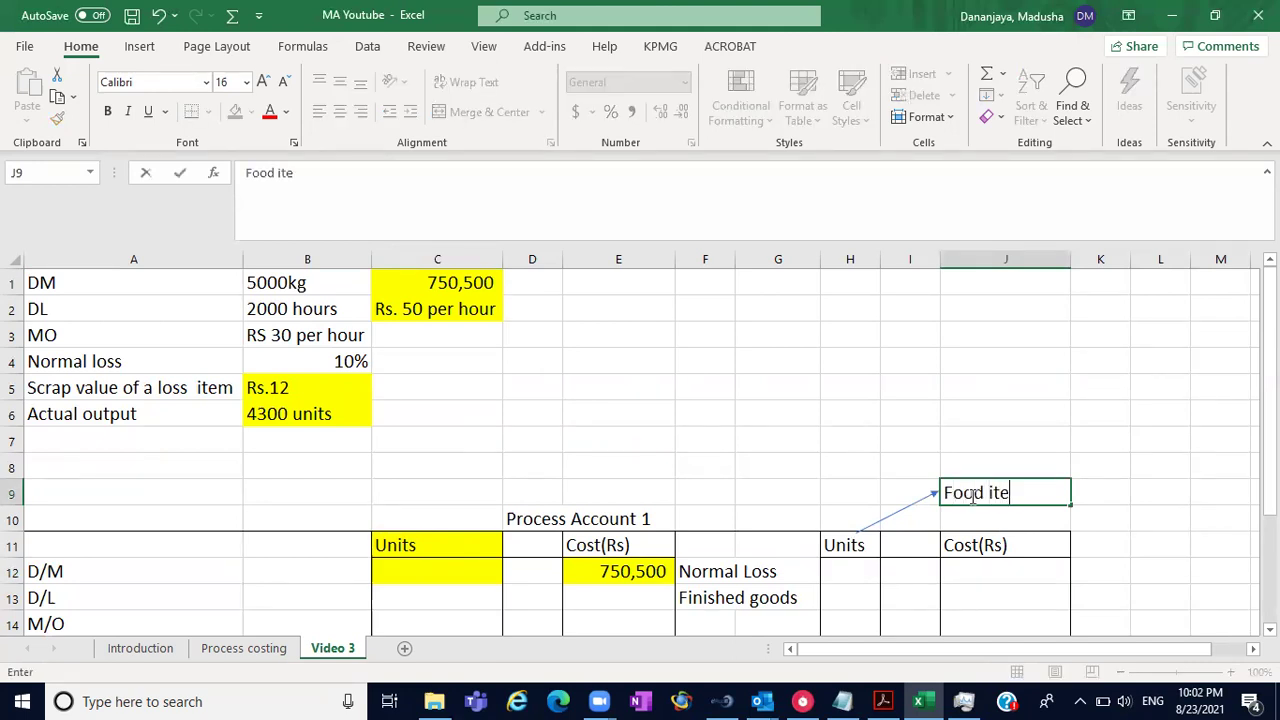
click(803, 432)
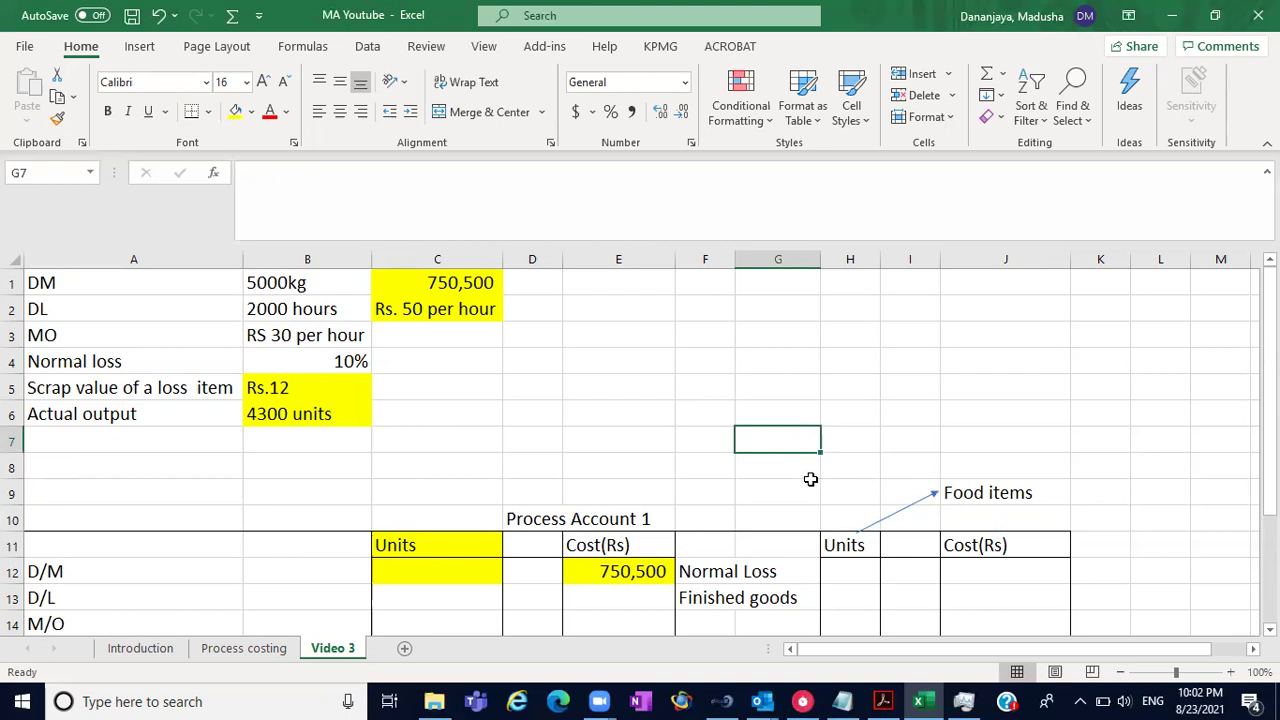
- Examine the empty D/M units cell C12 against the finished goods units in H13, the actual output in B6 and the DM quantity
click(417, 578)
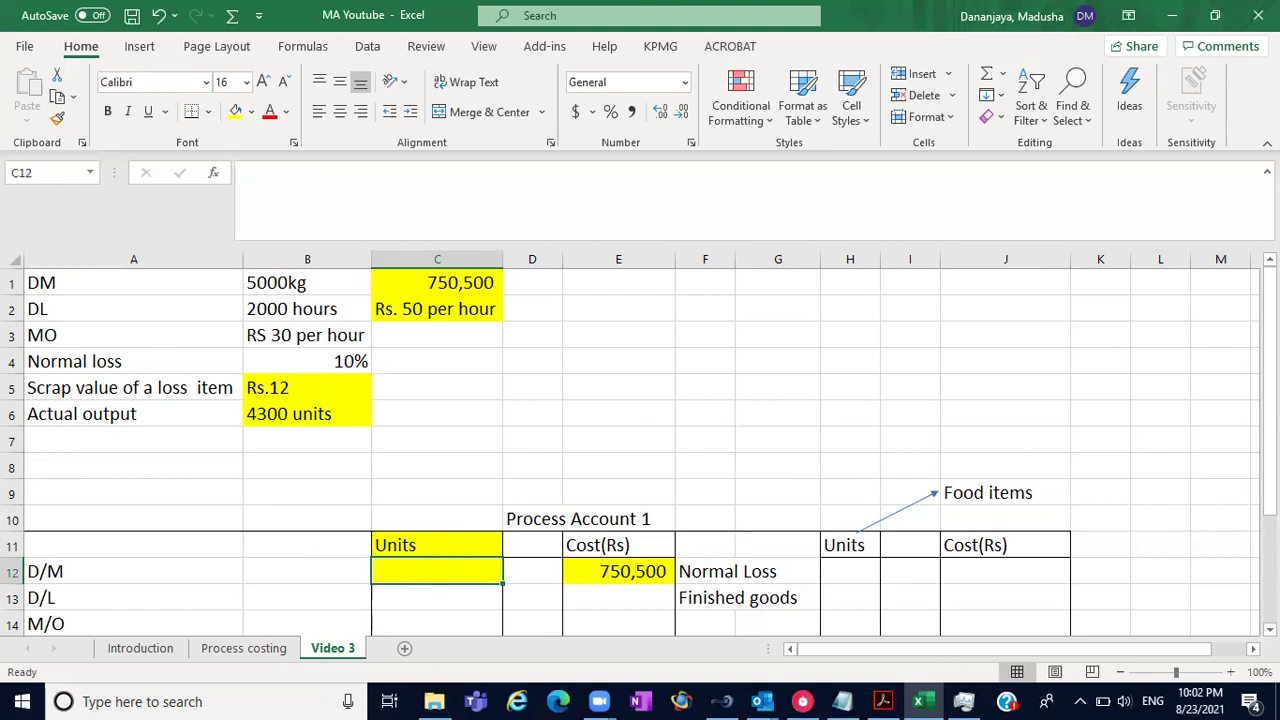
click(1269, 629)
click(1269, 629)
click(1269, 629)
click(1269, 629)
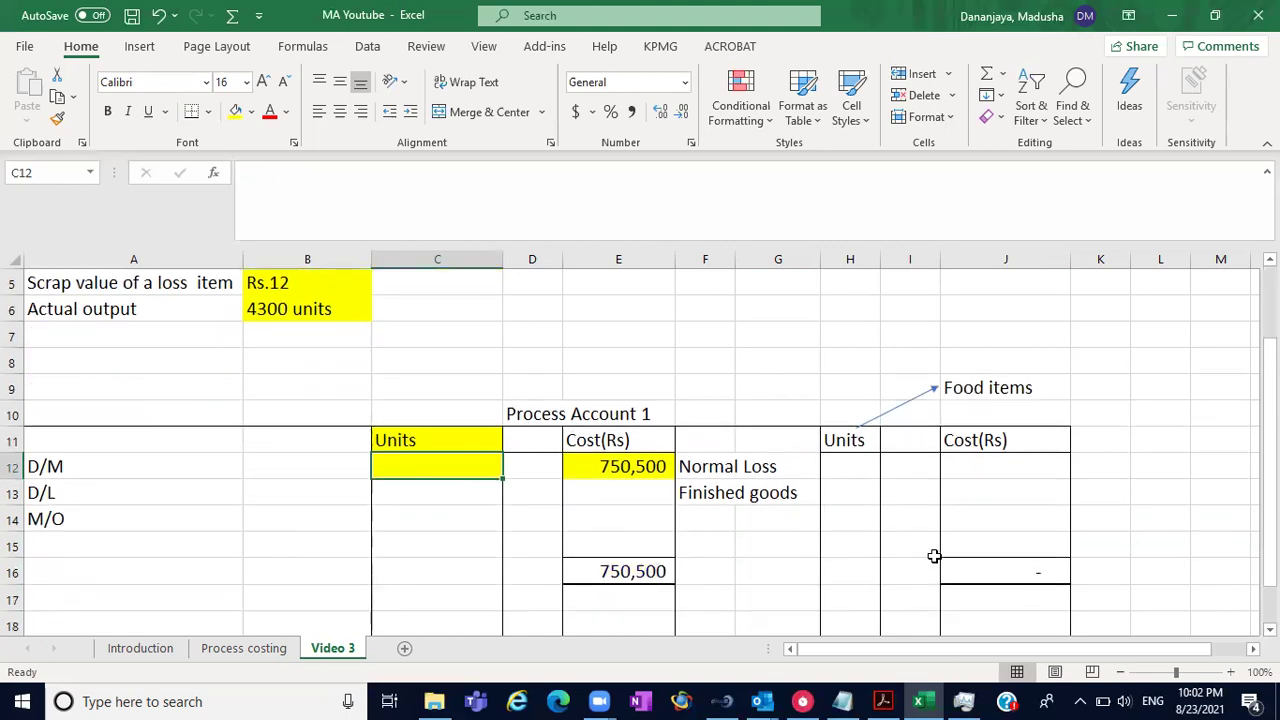
click(720, 497)
click(866, 492)
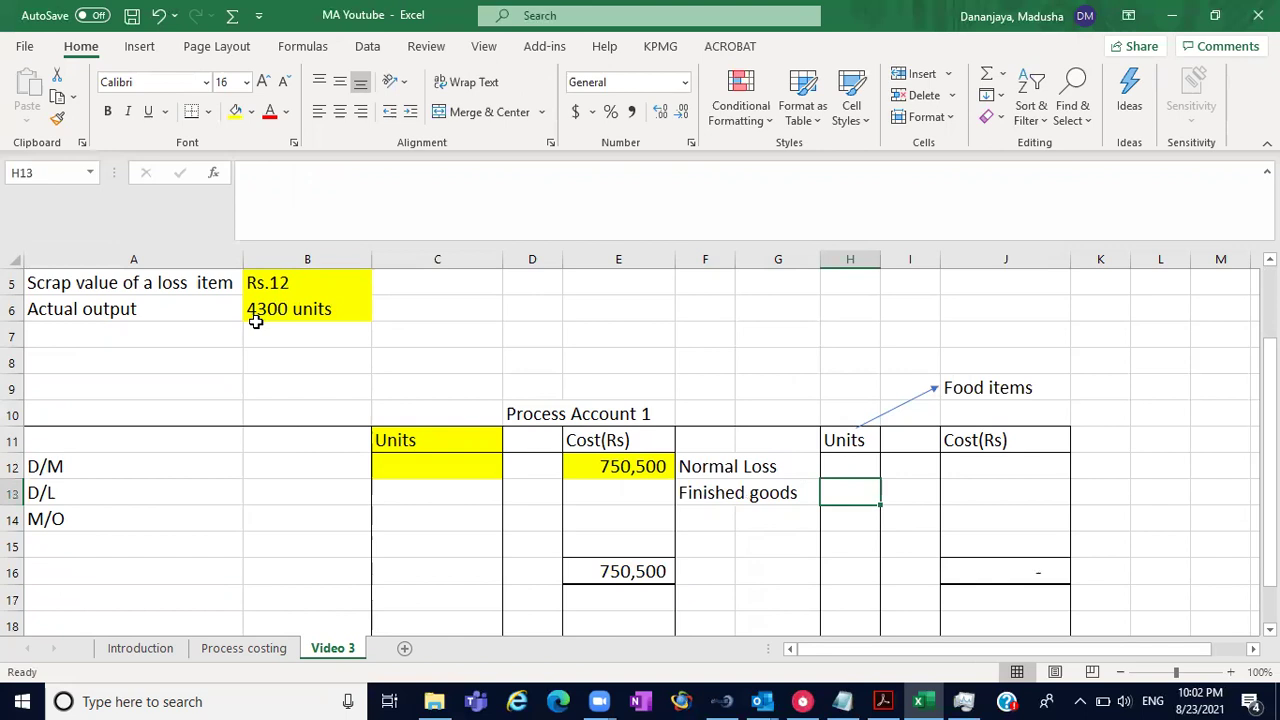
click(267, 309)
click(829, 494)
click(419, 466)
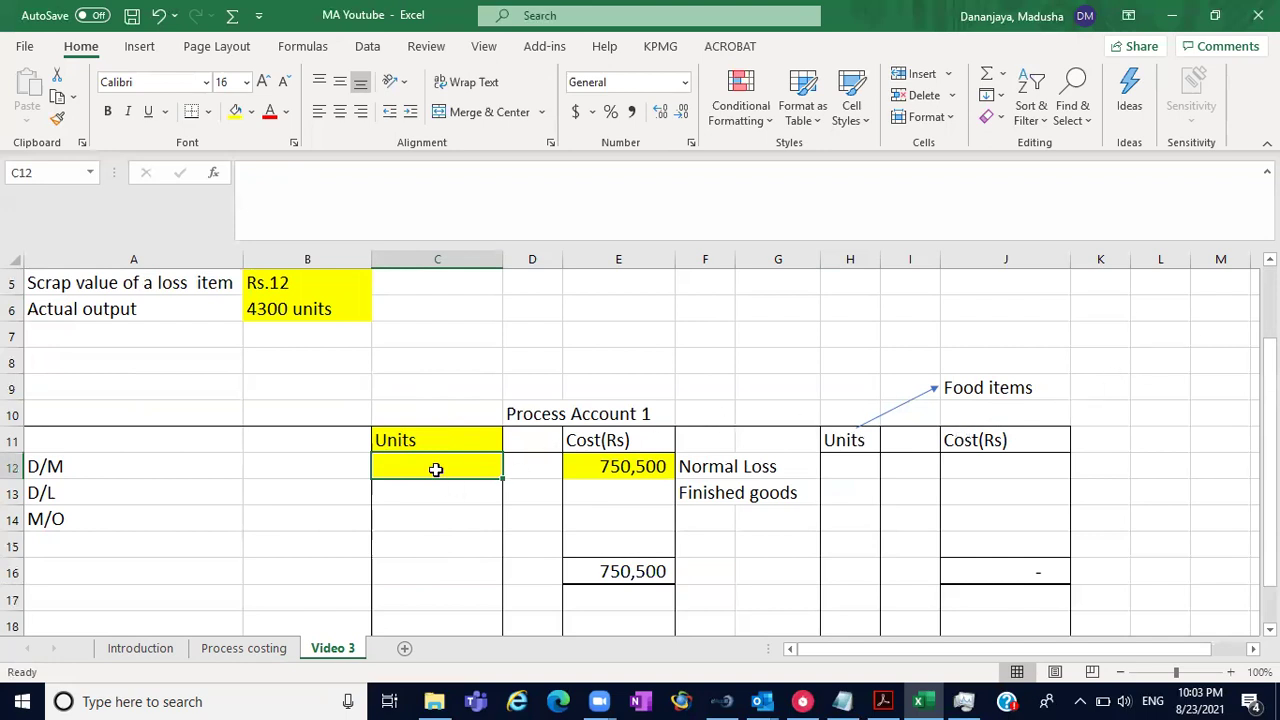
click(128, 464)
click(417, 461)
scroll(640, 440, up, 2)
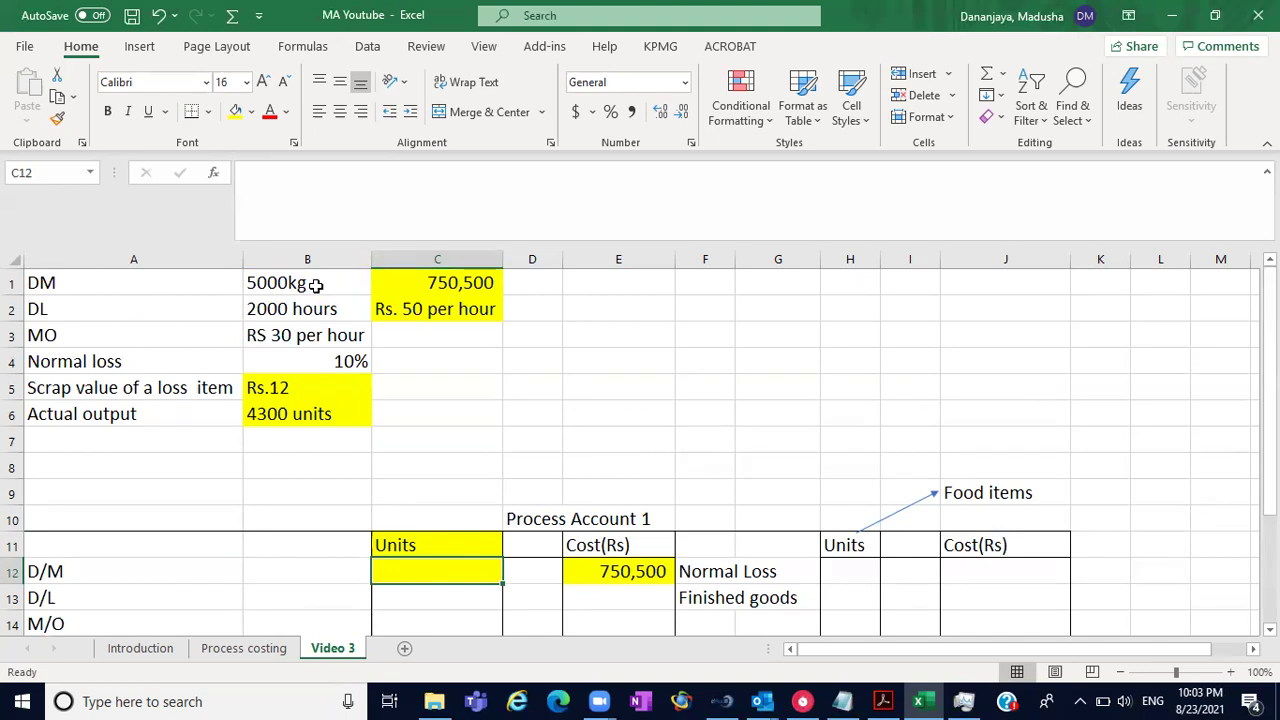
click(525, 361)
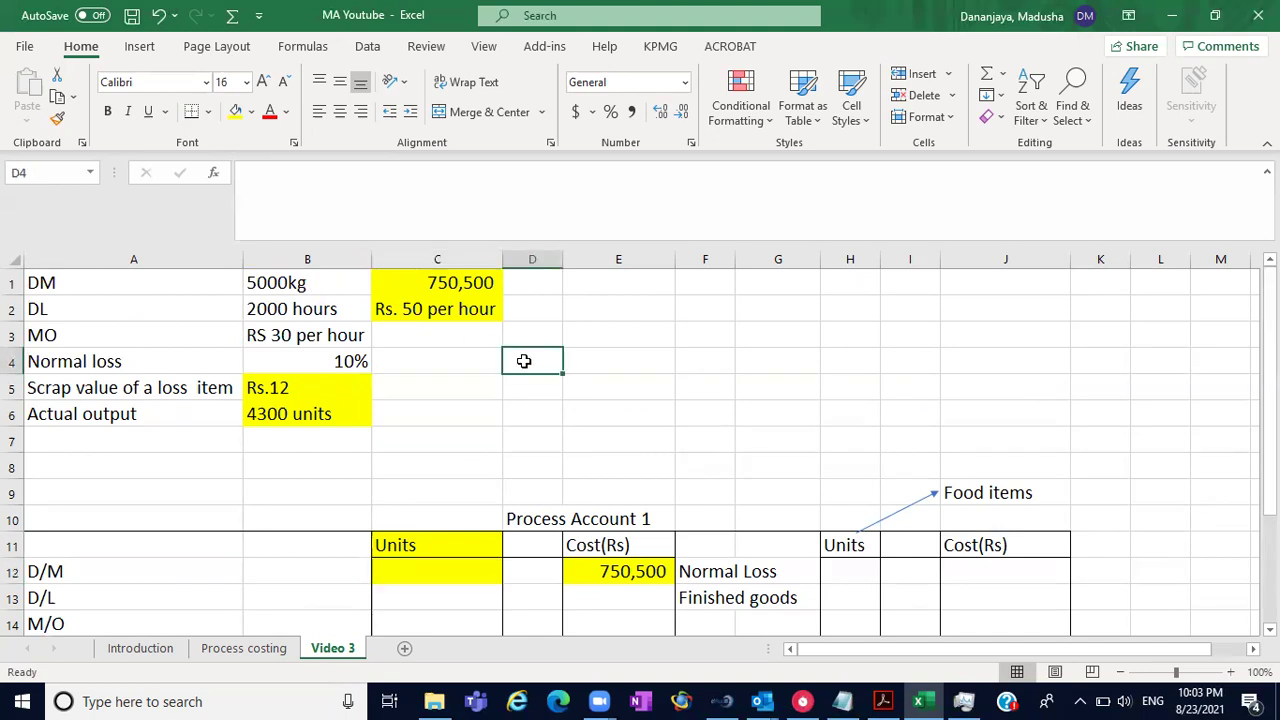
click(426, 570)
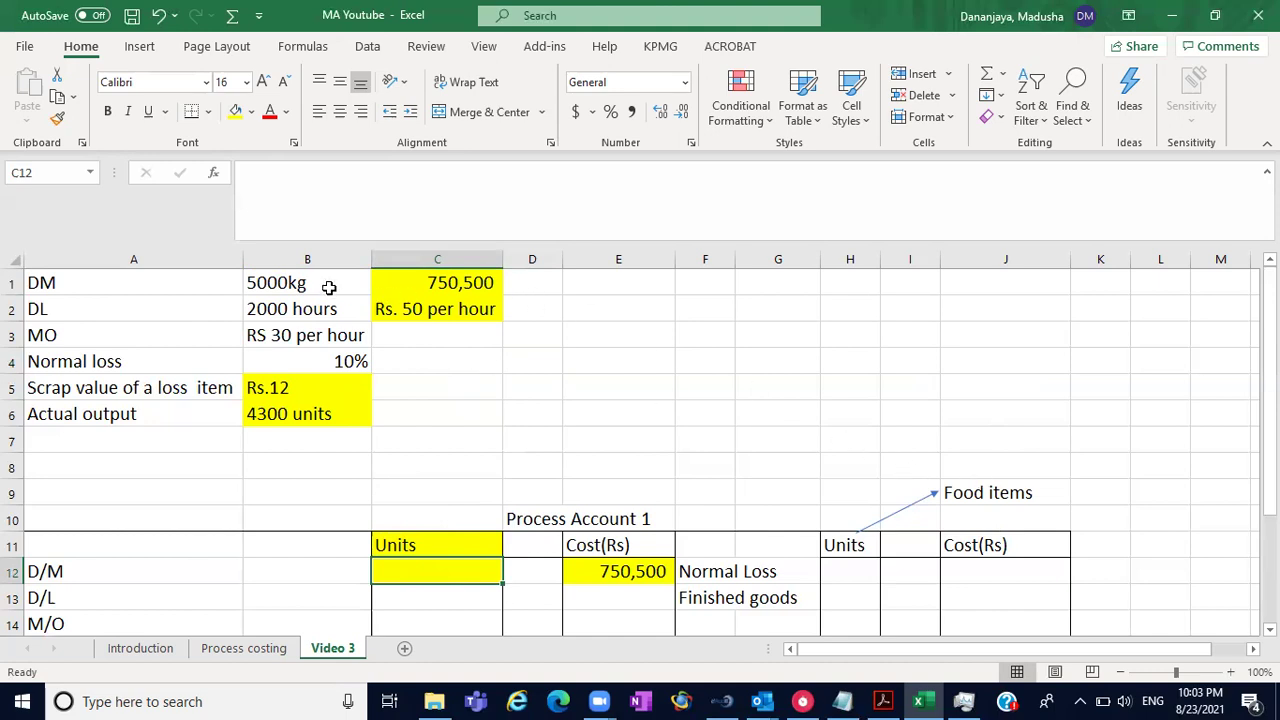
- Enter "2kg" in F4 as an example of the material needed per unit
click(707, 357)
text(1)
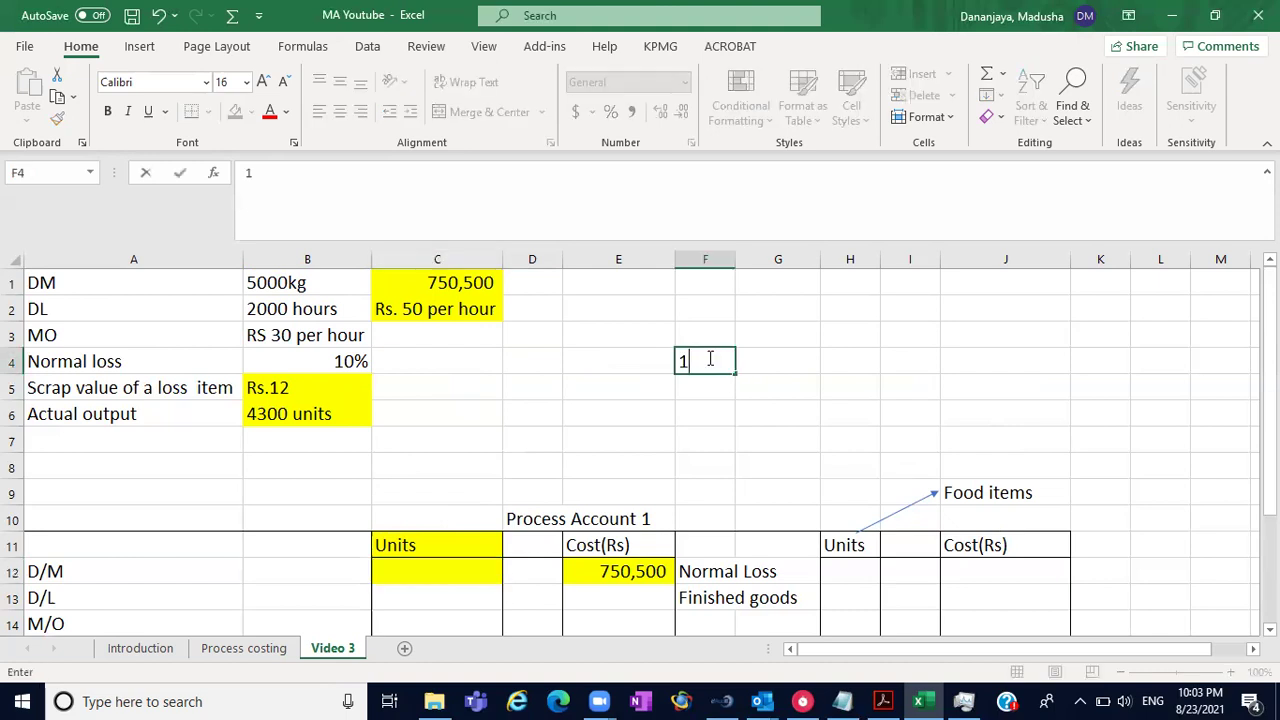
key(BackSpace)
text(2kg)
click(809, 306)
click(708, 369)
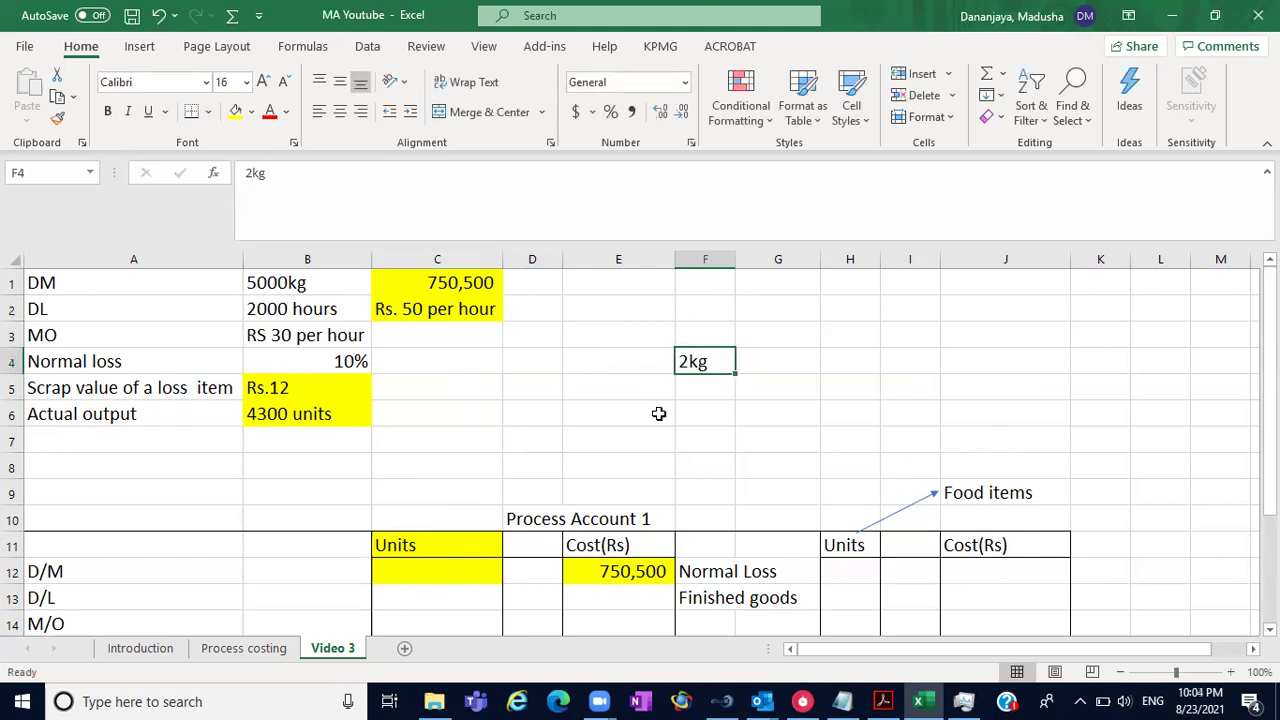
- Try 2500 as the D/M units in C12, based on the DM quantity and the 2kg example, and clear the entry again
click(445, 564)
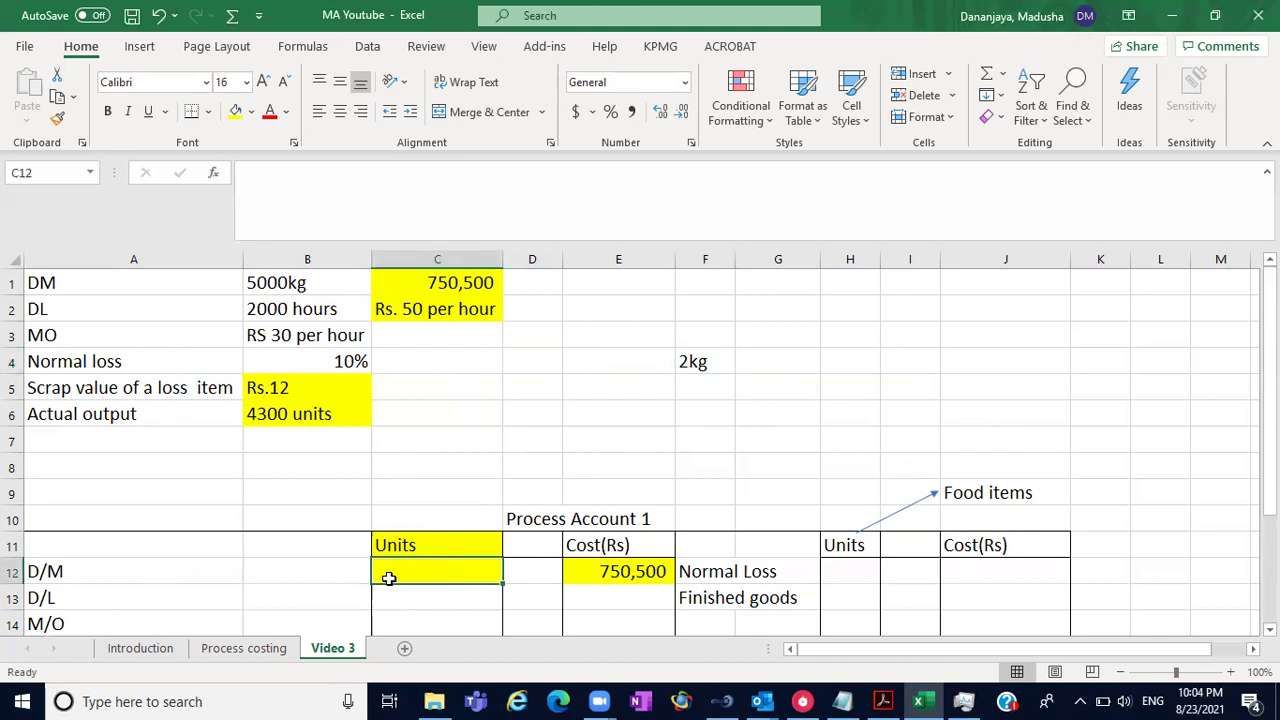
click(305, 288)
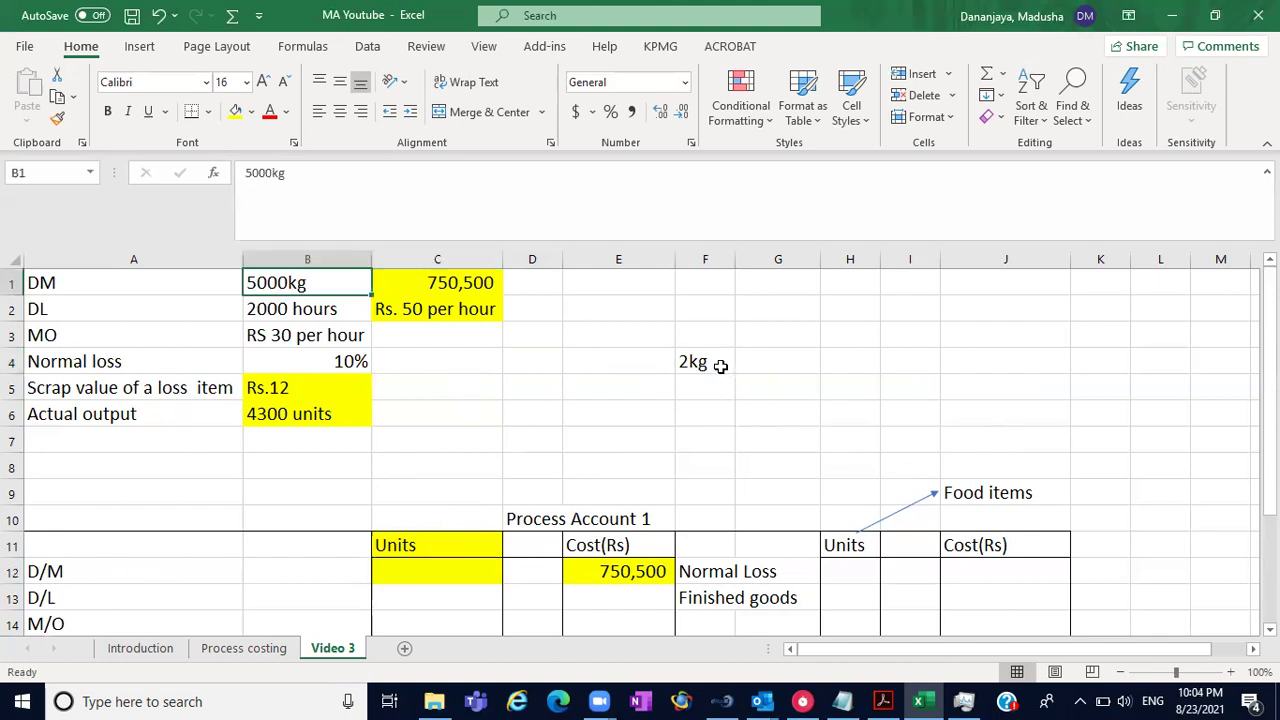
click(715, 364)
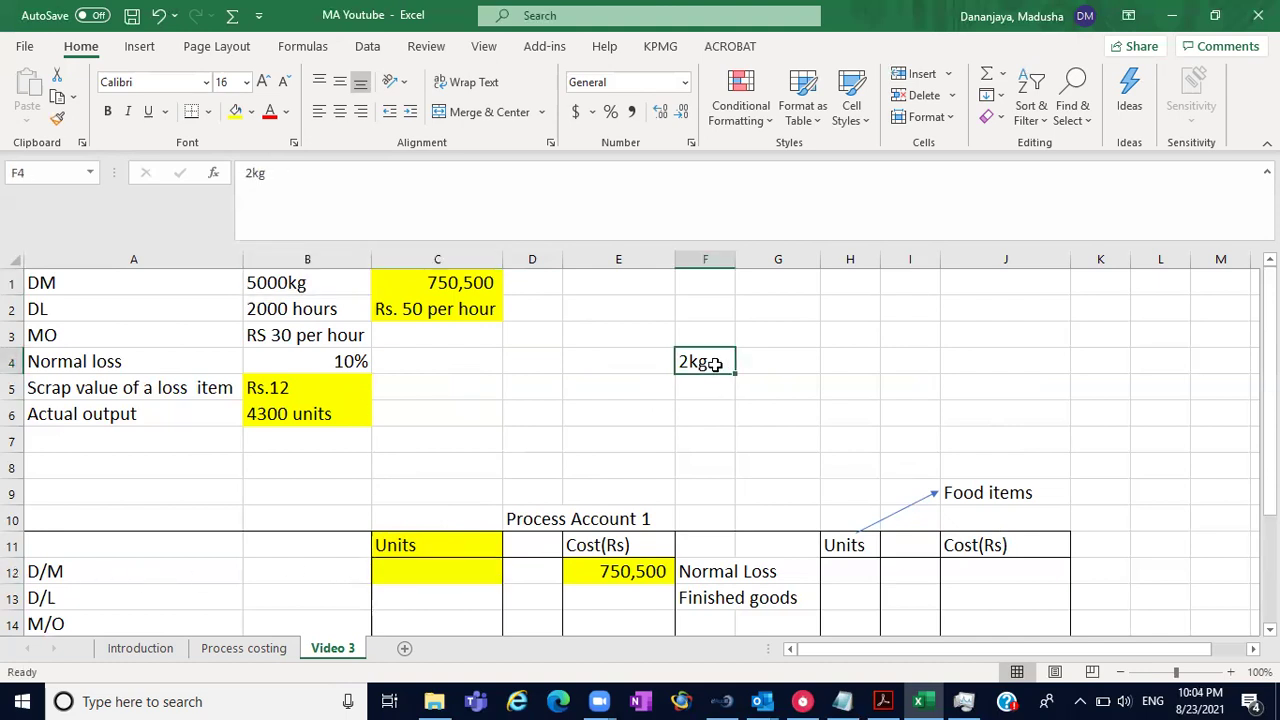
click(449, 566)
text(2500)
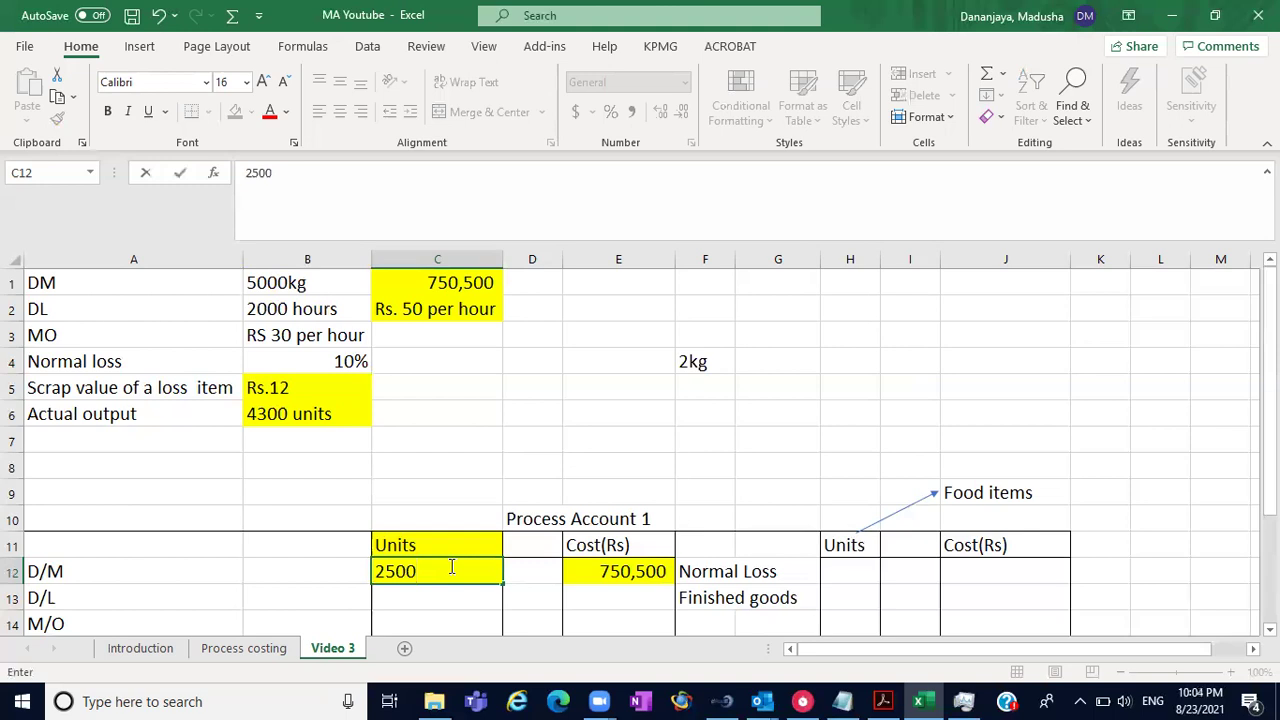
click(603, 473)
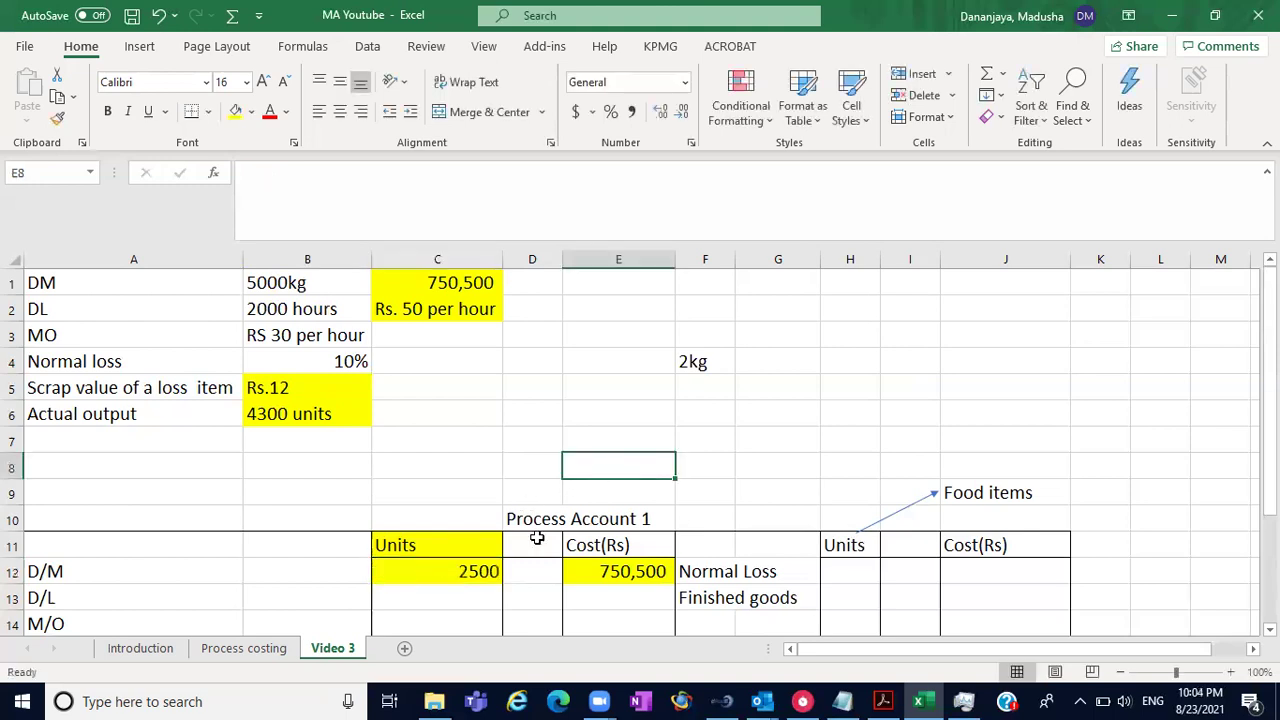
click(439, 578)
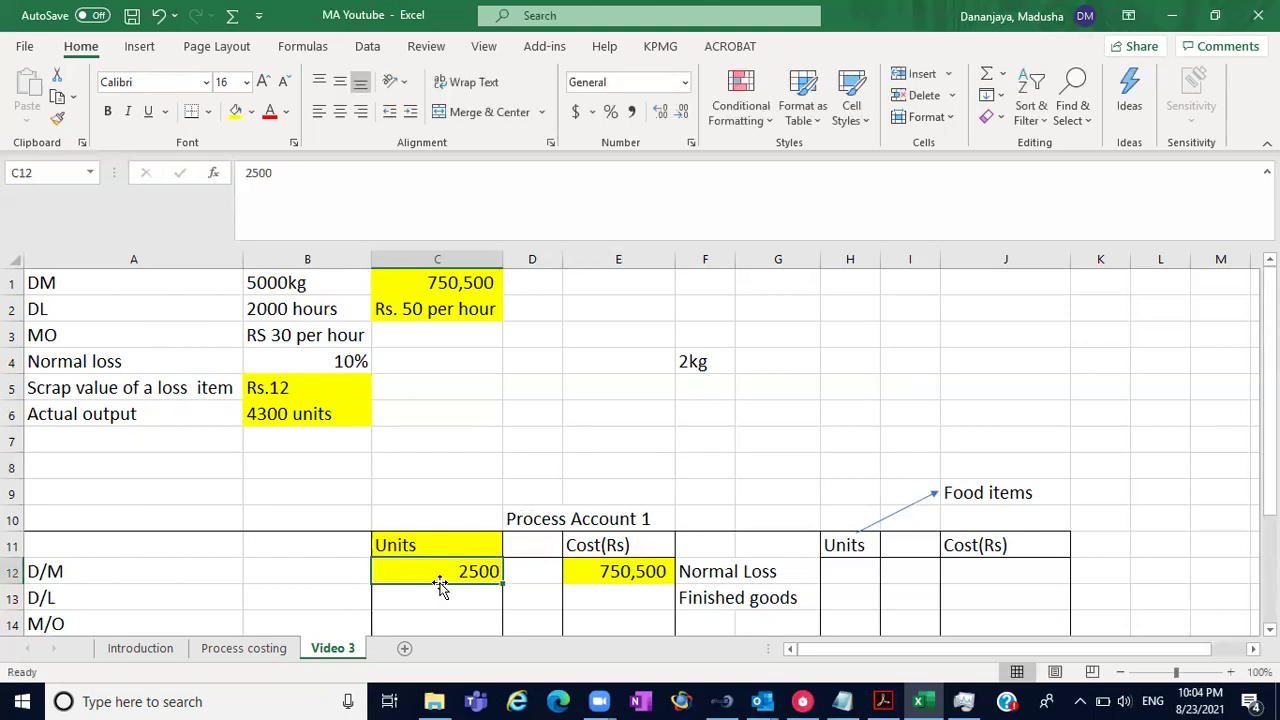
key(BackSpace)
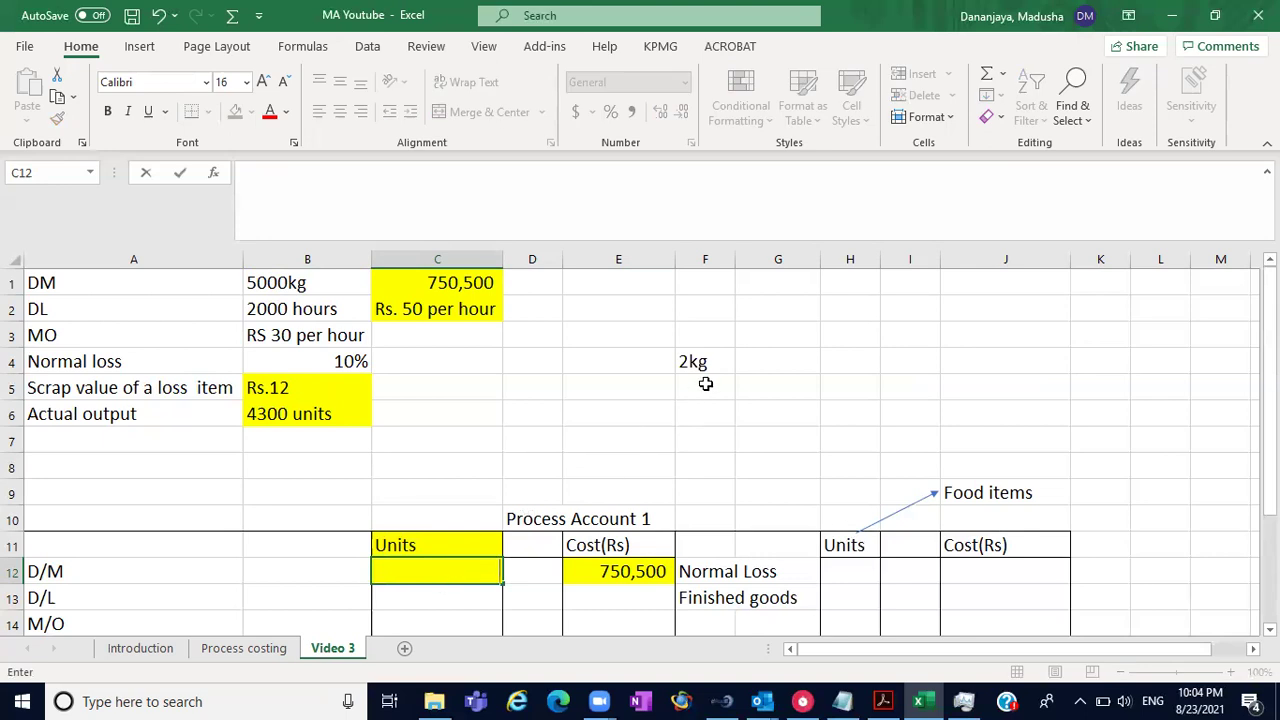
- Replace the 2kg example in F4 with the ratio 1:1
click(710, 366)
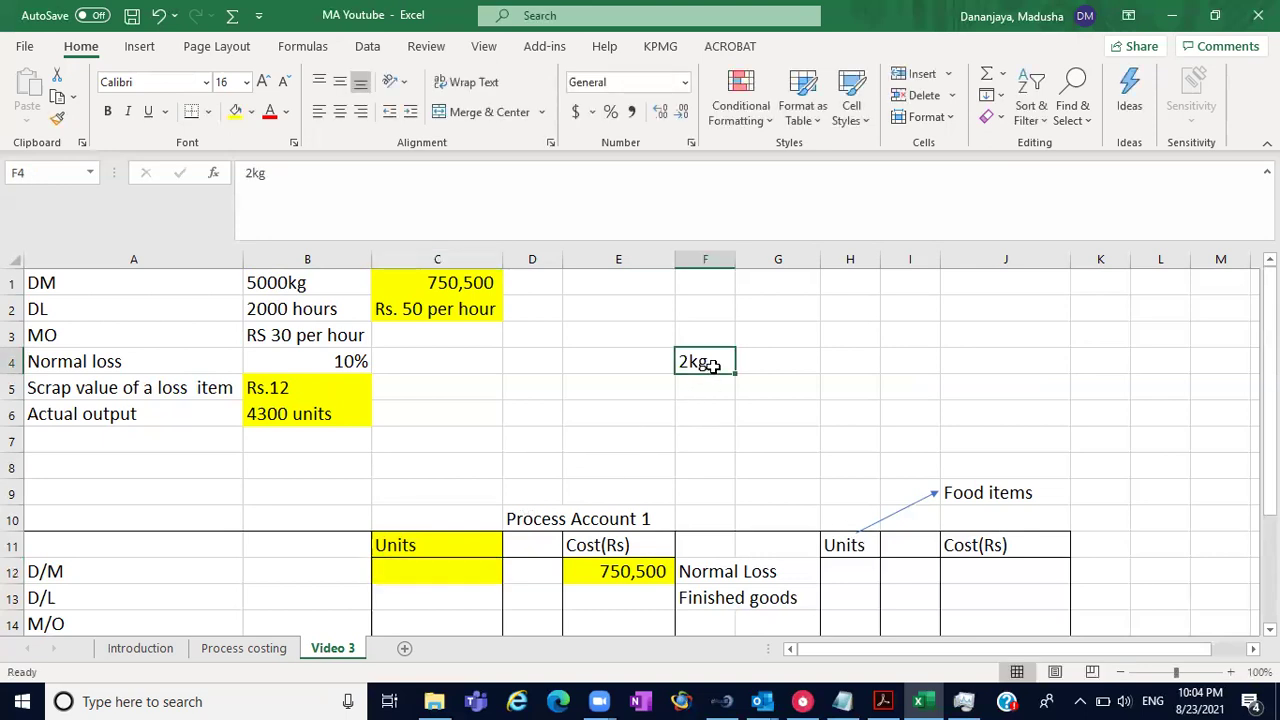
key(BackSpace)
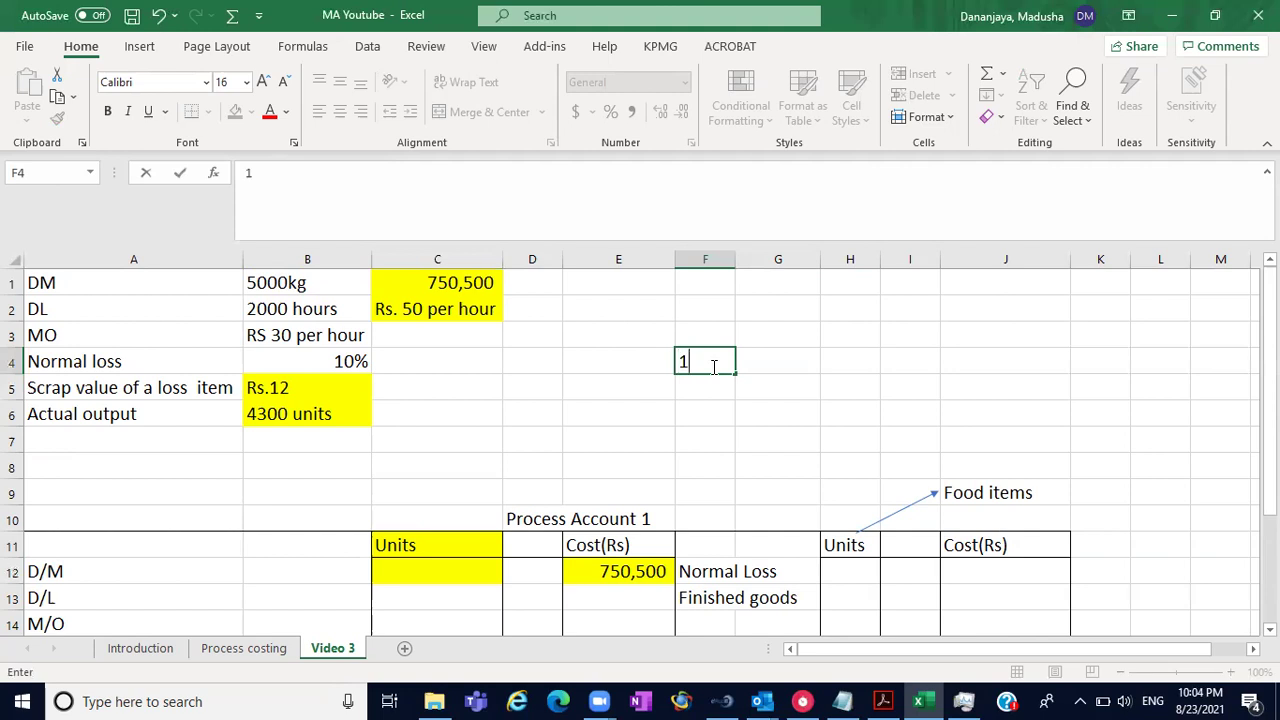
text(::)
key(BackSpace)
key(BackSpace)
text(:1)
click(812, 372)
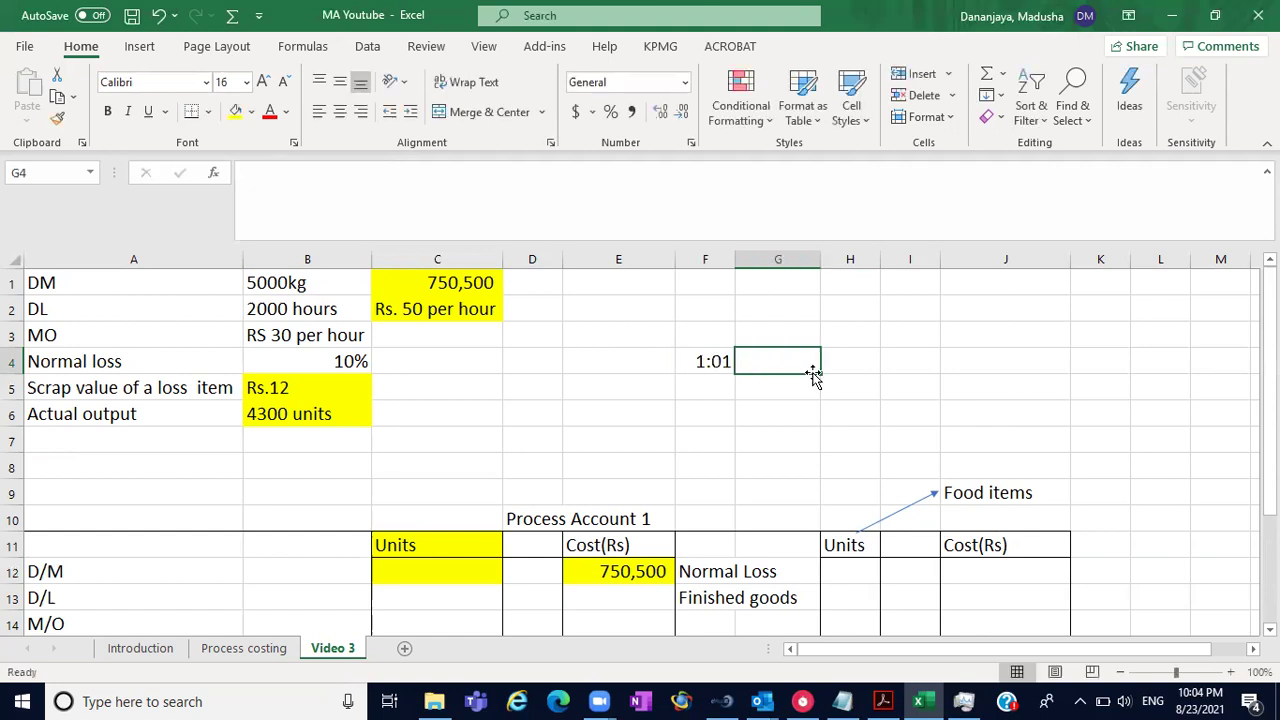
- Clear the ratio entry from F4 completely so the cell is empty
click(718, 362)
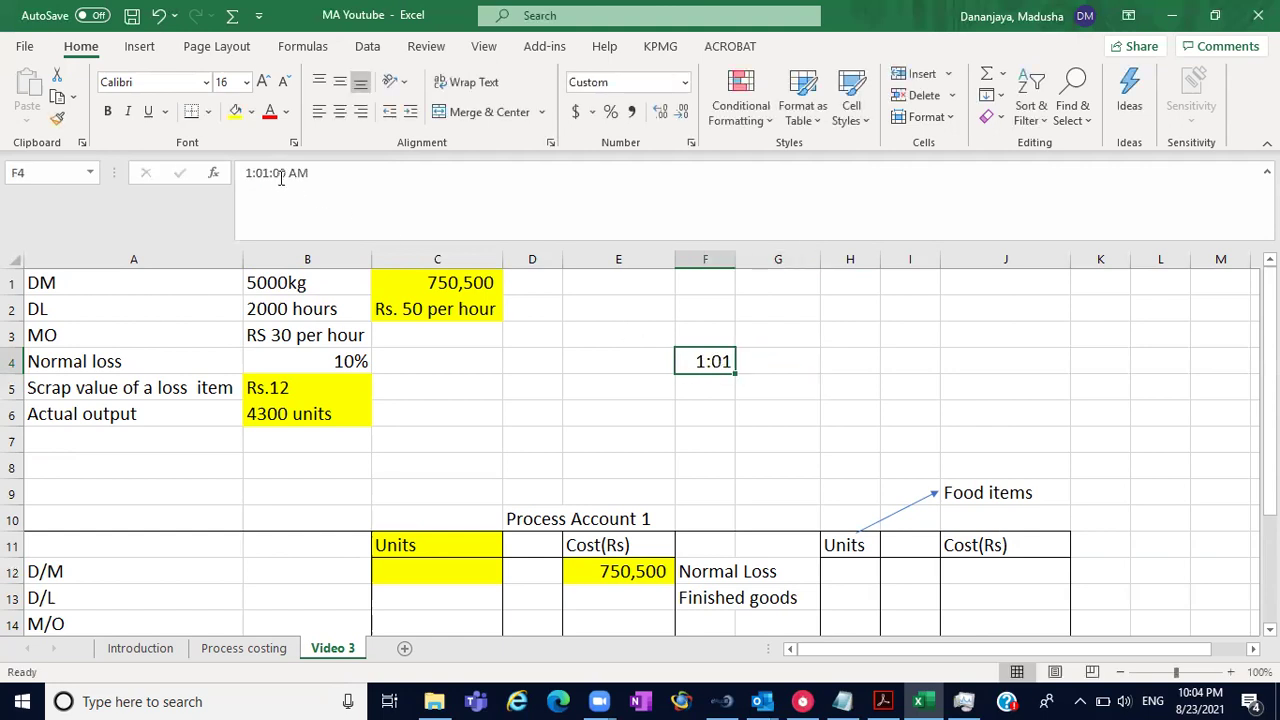
click(314, 172)
key(BackSpace)
key(BackSpace)
key(BackSpace)
key(BackSpace)
key(BackSpace)
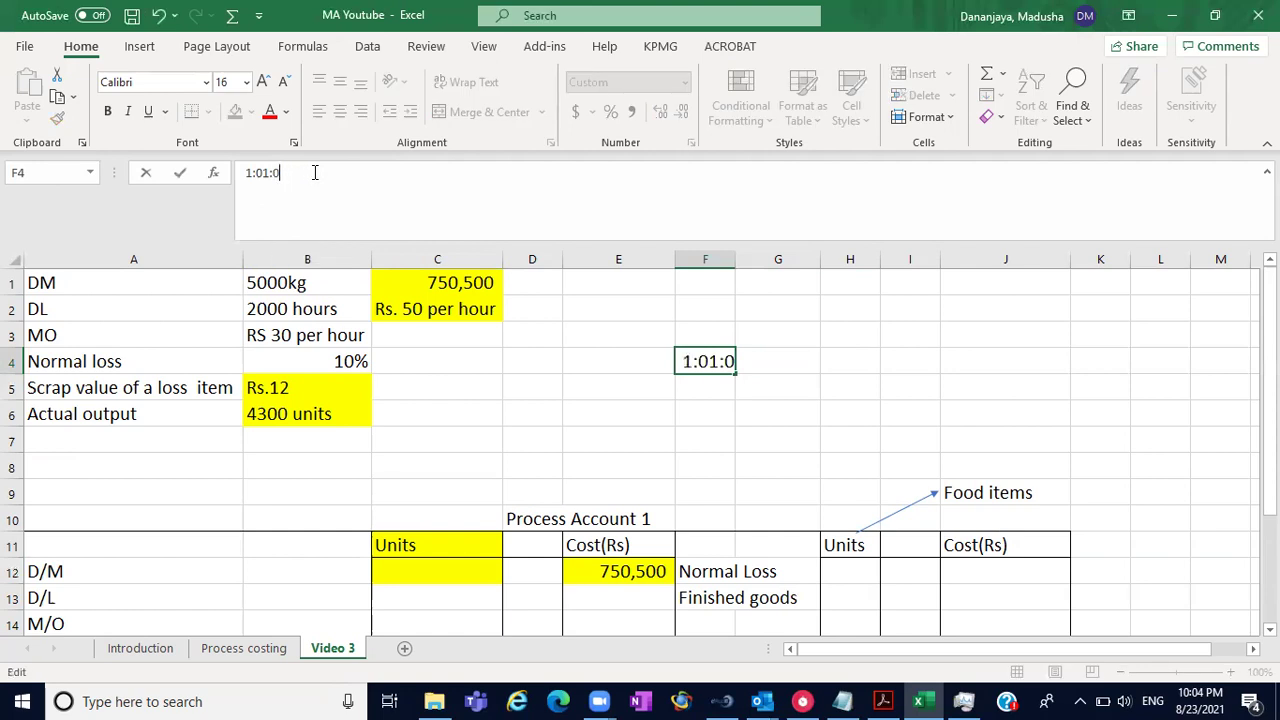
key(BackSpace)
key(BackSpace)
key(BackSpace)
key(BackSpace)
key(BackSpace)
click(590, 356)
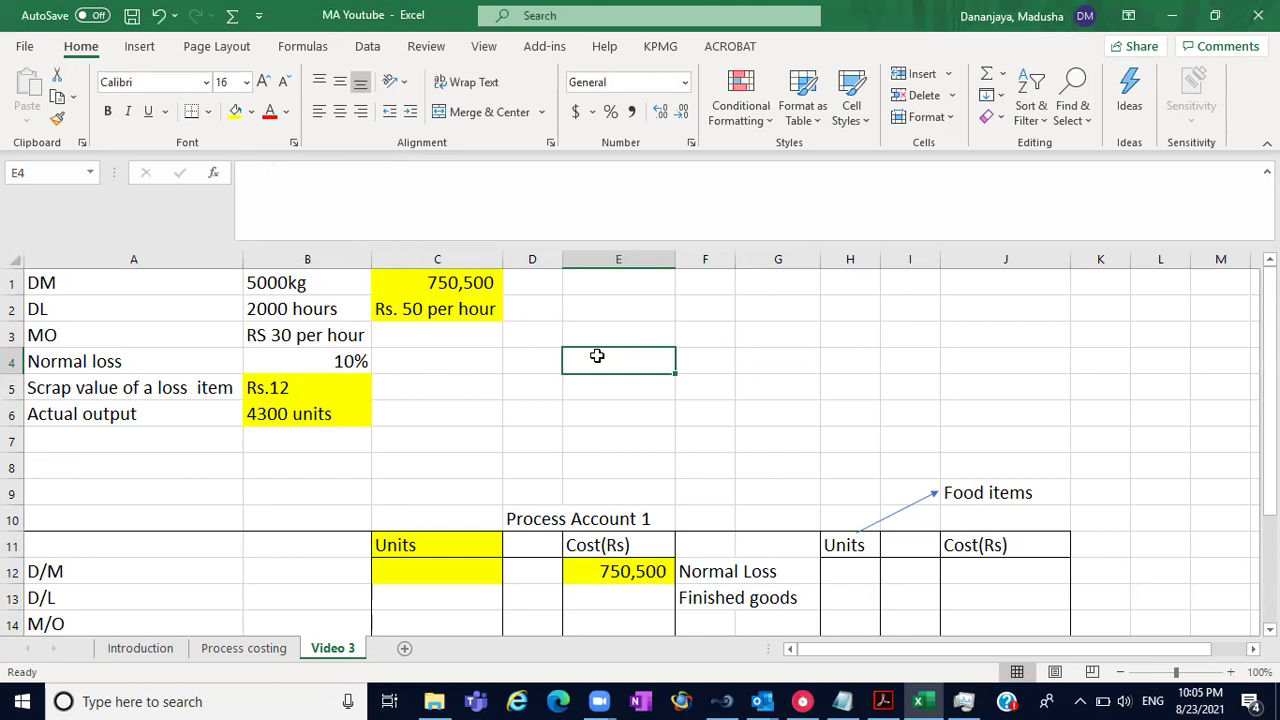
- Enter 5000 as the D/M units in C12 of Process Account 1
click(432, 578)
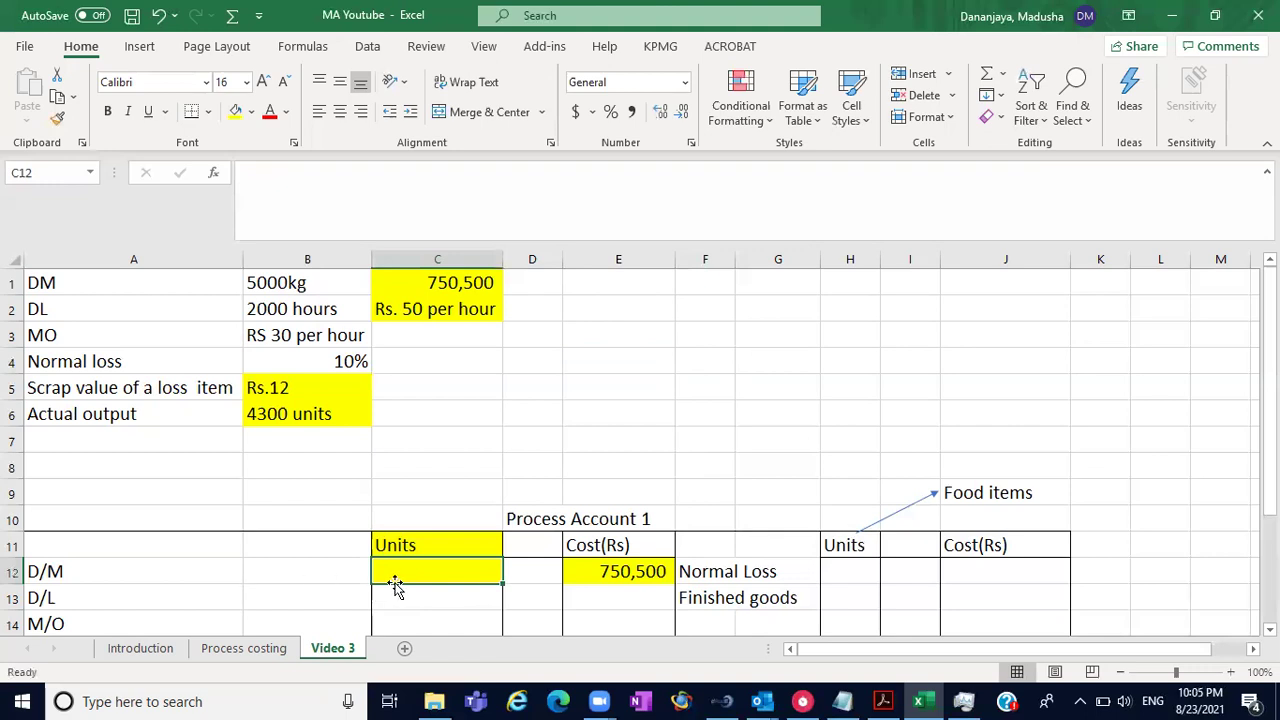
text(5)
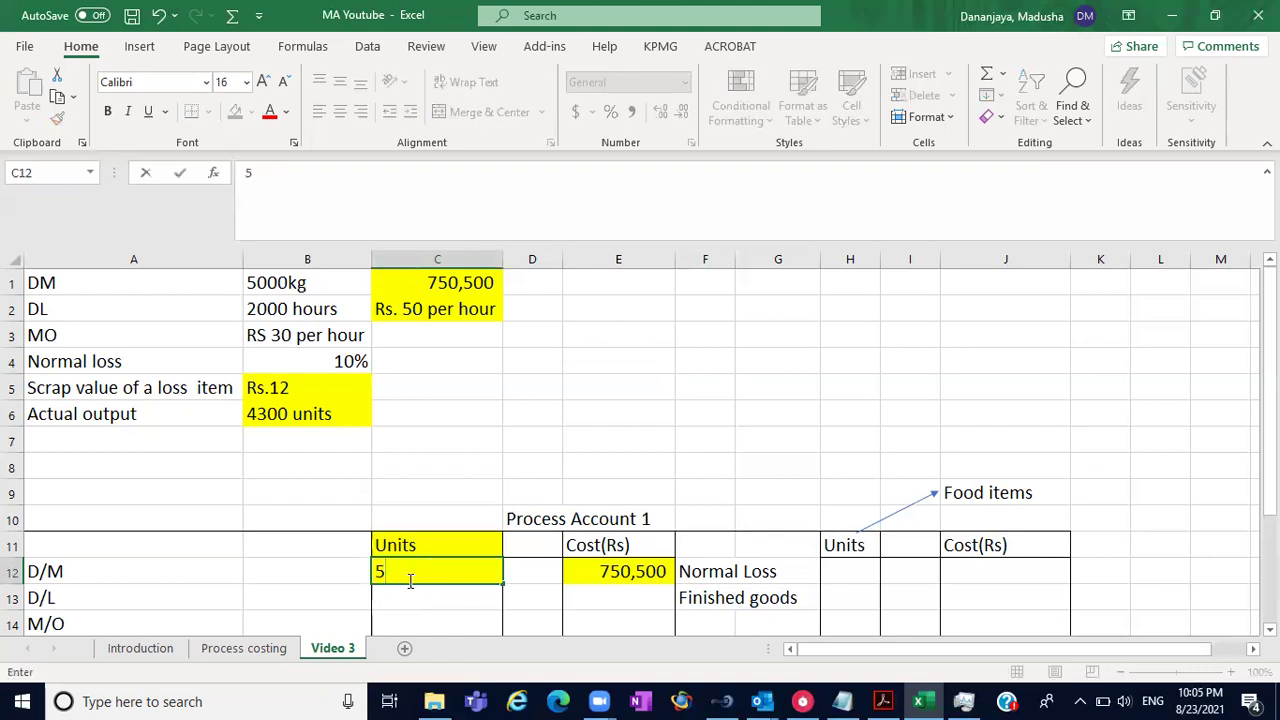
text(000)
click(653, 367)
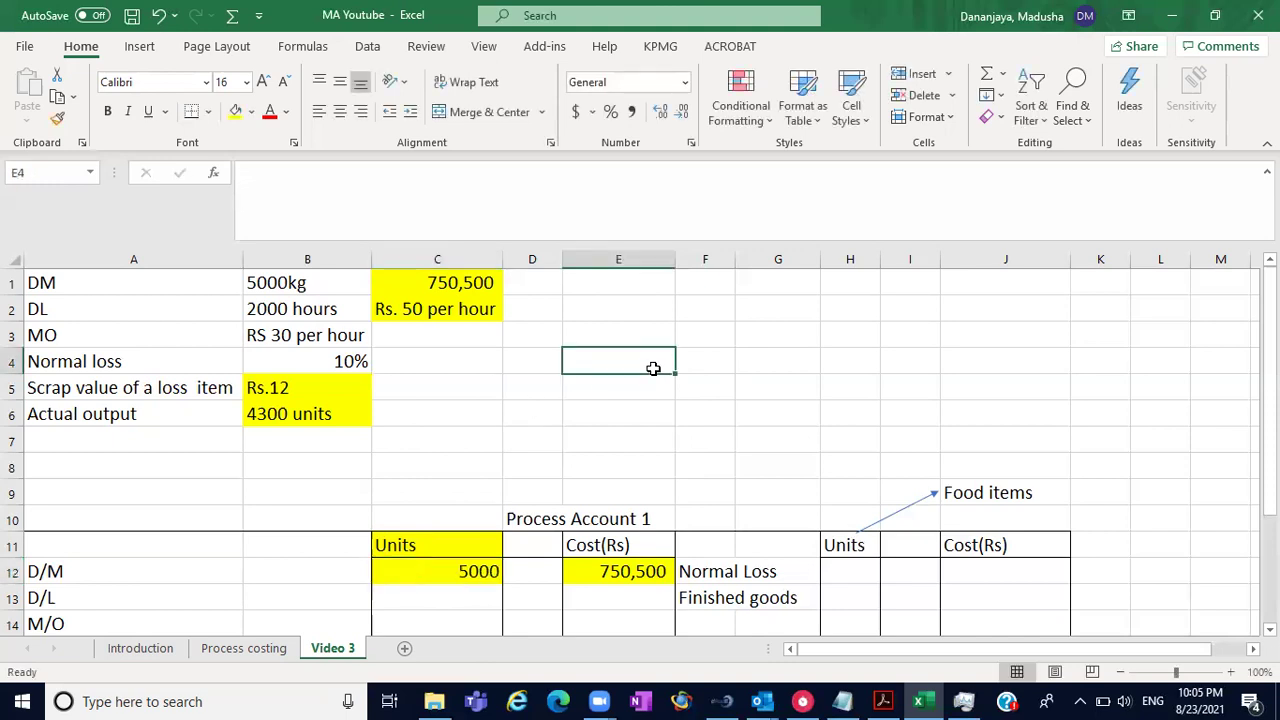
- Note the material needed per unit as "1KG" in E4, checking it against the DM quantity in B1
text(1)
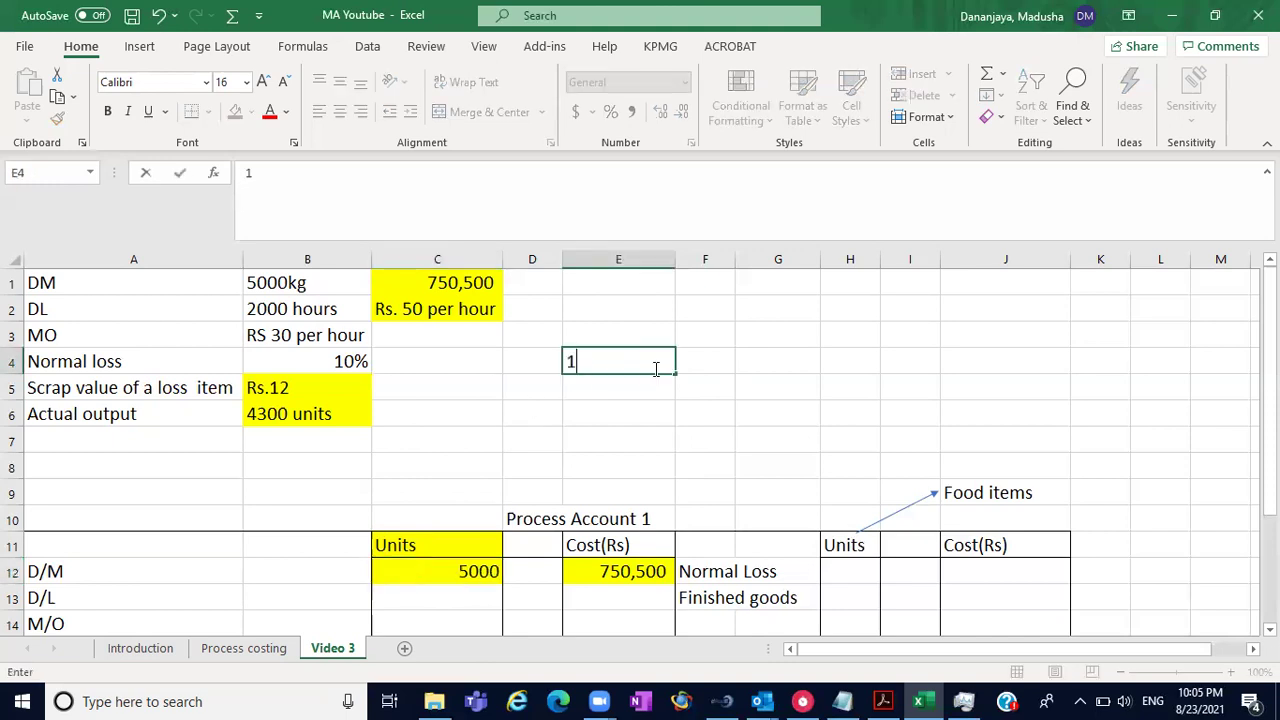
text(KG)
click(310, 284)
click(597, 360)
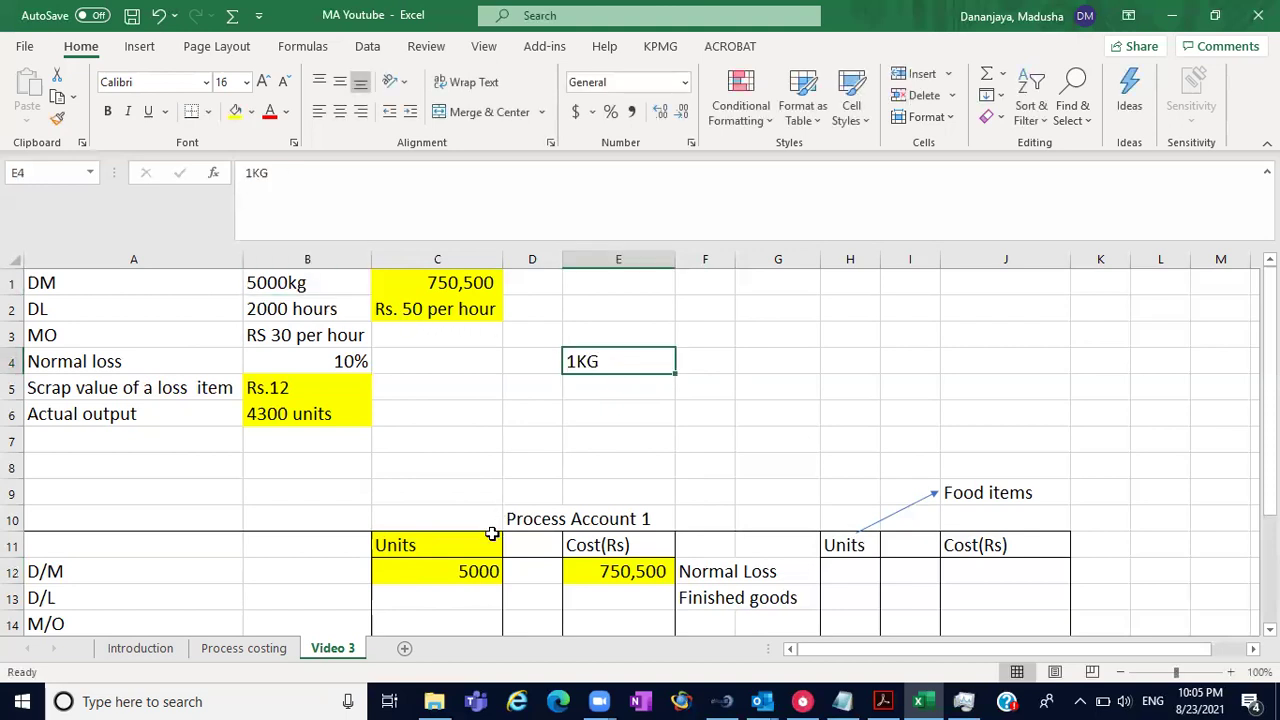
- Examine the D/M row of Process Account 1 and its units in C12 against the given data above
click(455, 570)
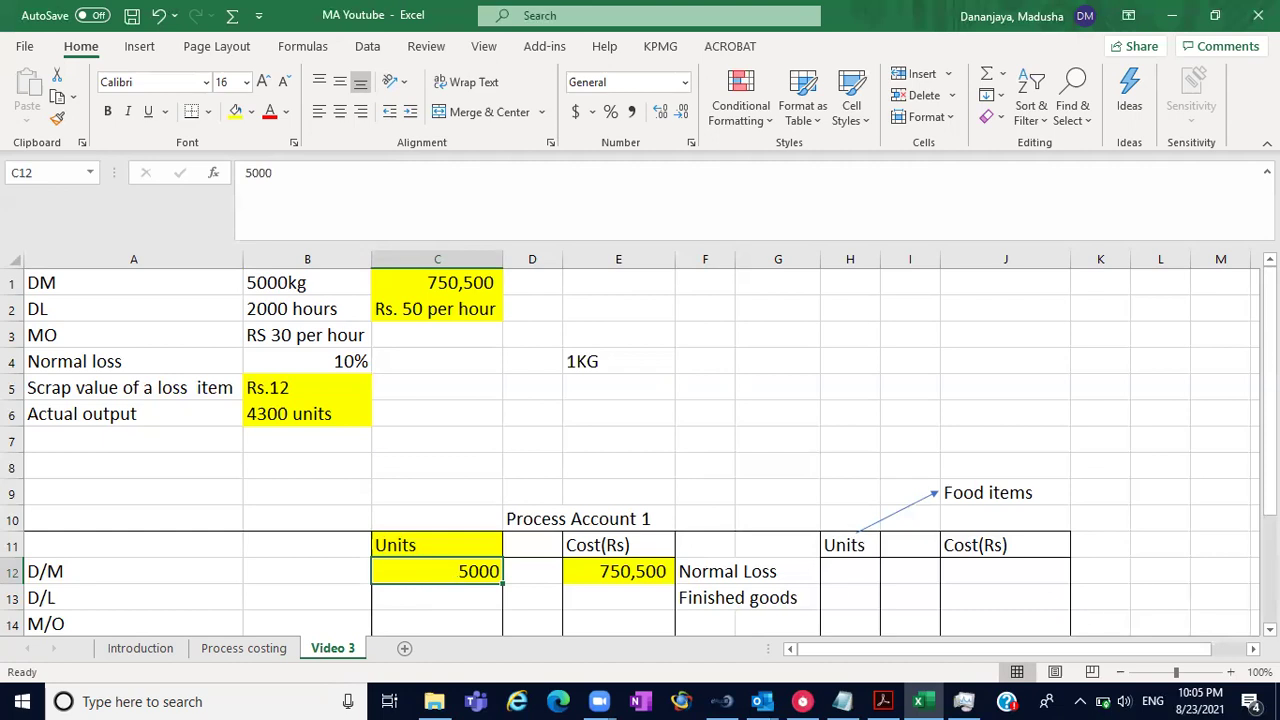
scroll(1248, 400, down, 1)
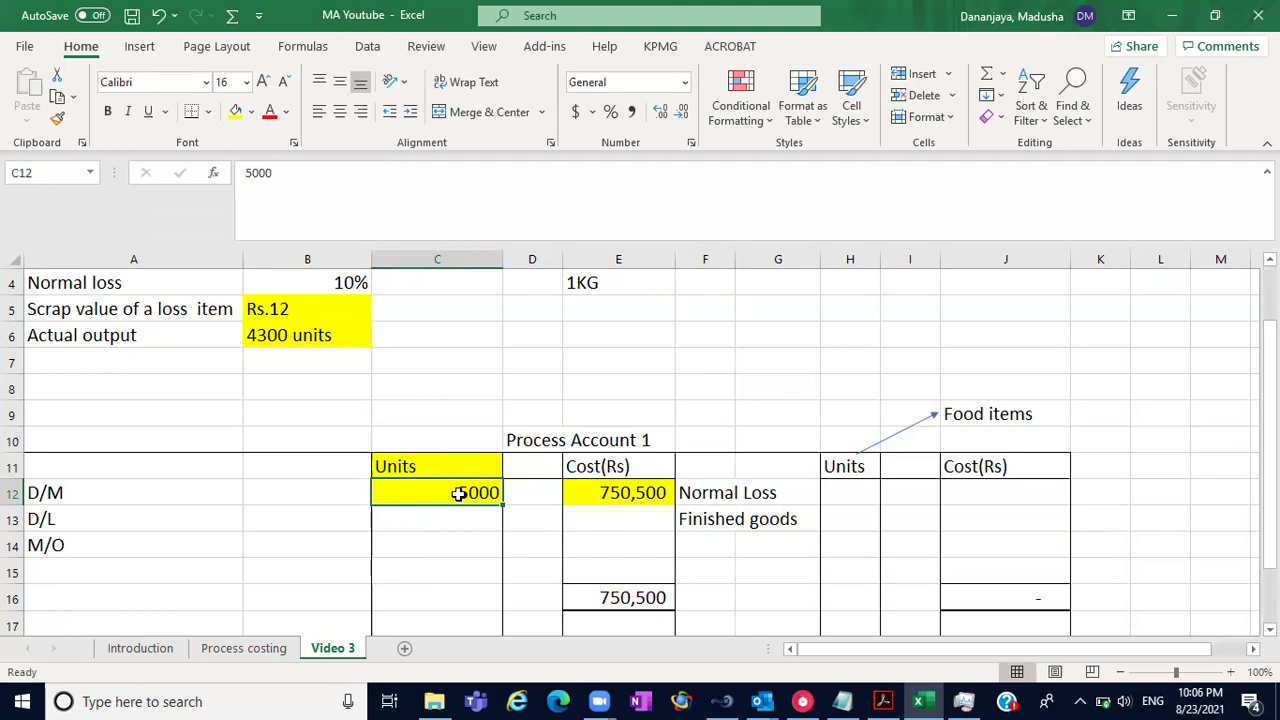
scroll(640, 450, up, 1)
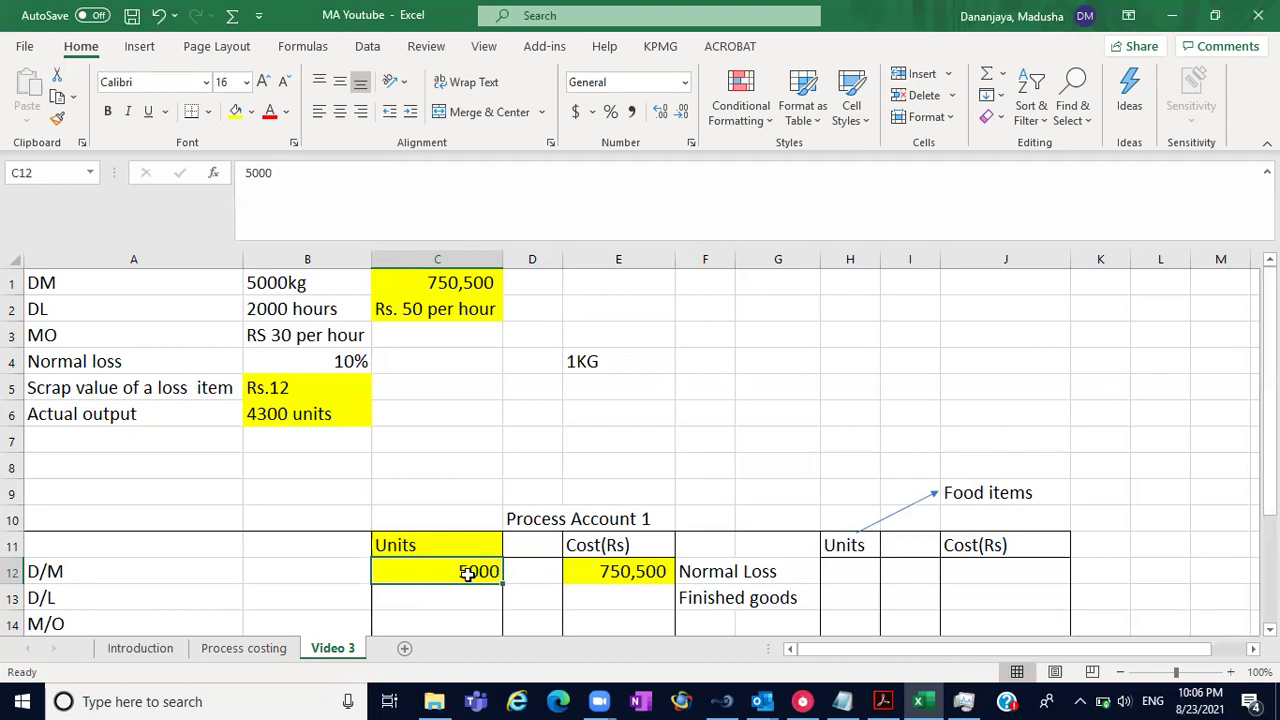
click(124, 572)
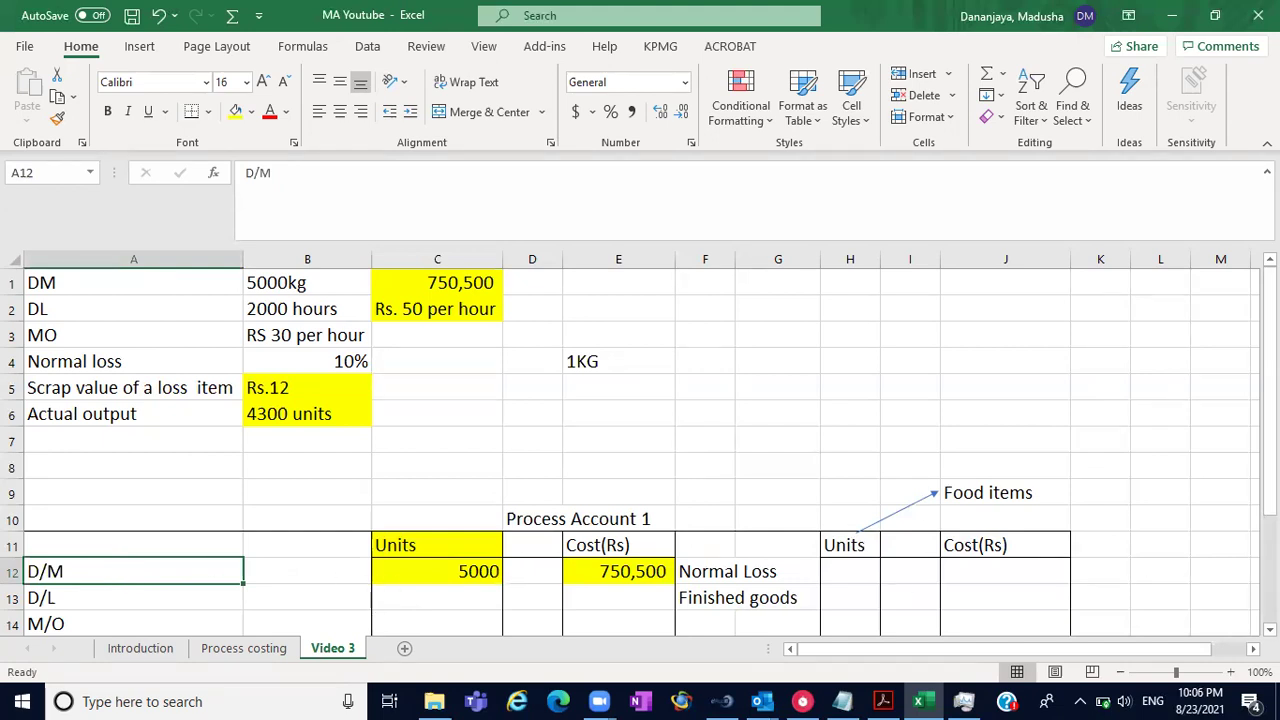
scroll(640, 450, down, 2)
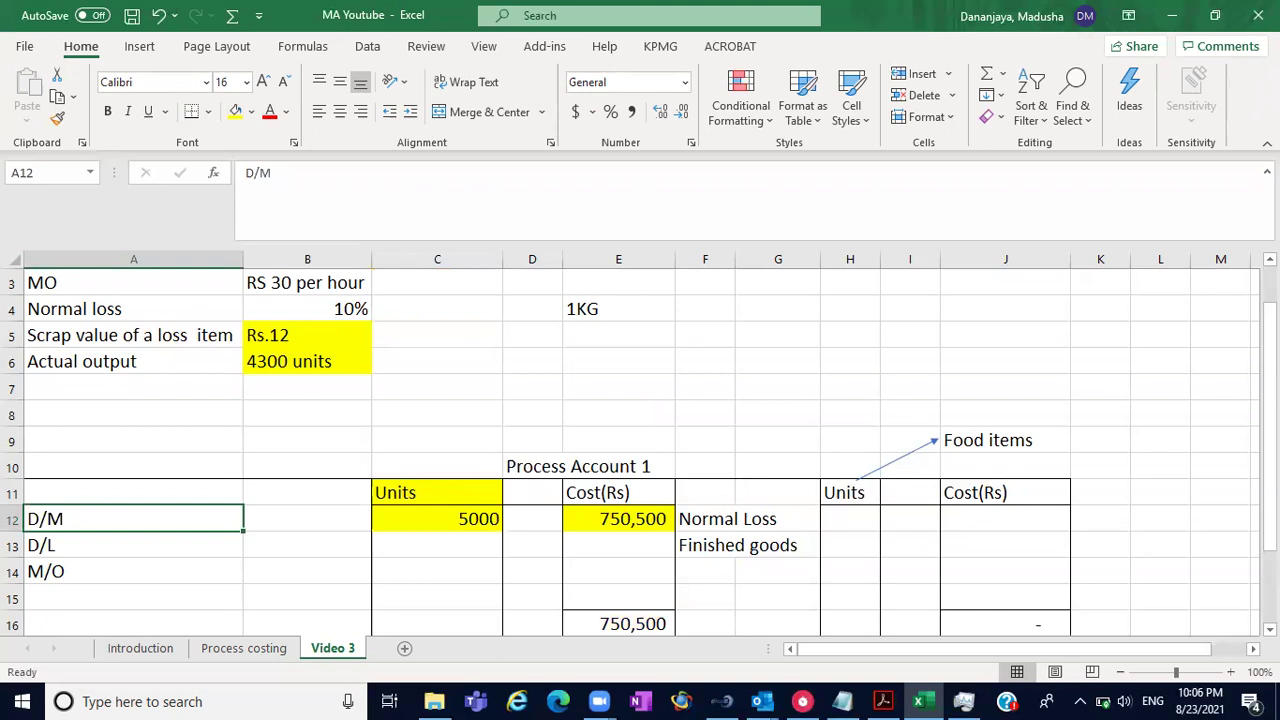
scroll(640, 450, up, 2)
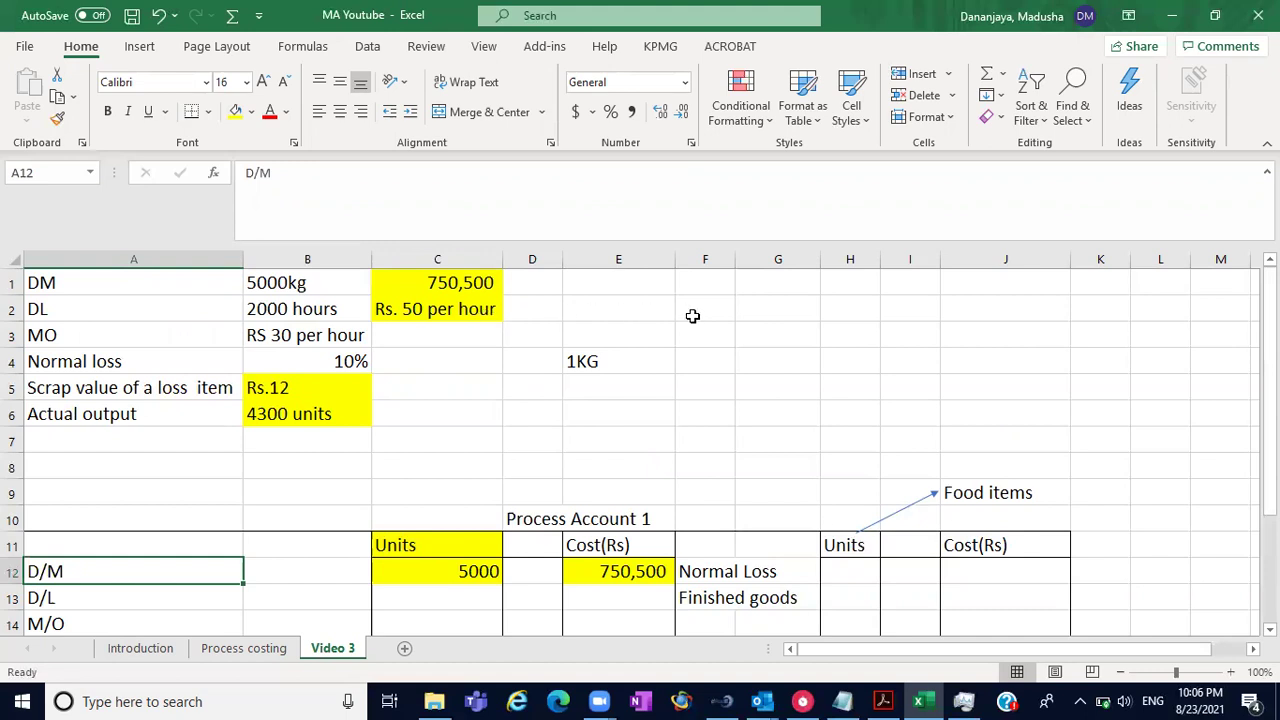
- Calculate the direct labour cost beside the DL data in E2 with the formula =2000*50
click(606, 596)
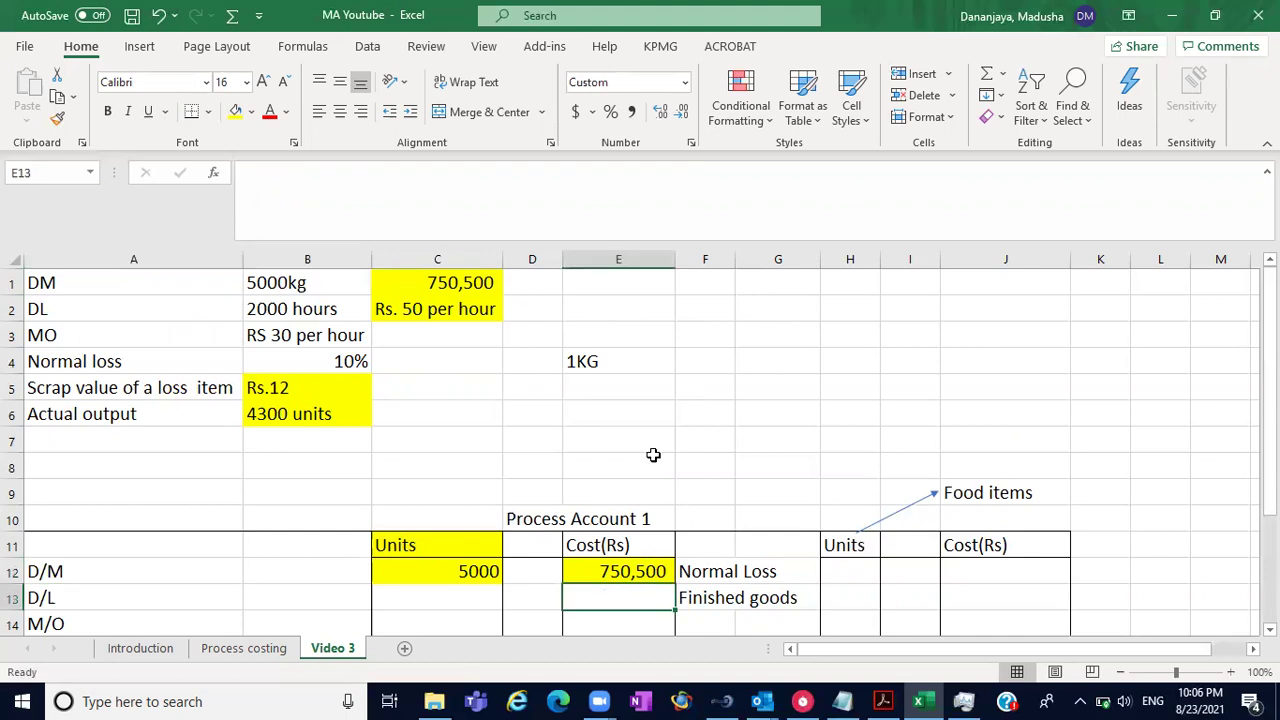
click(630, 312)
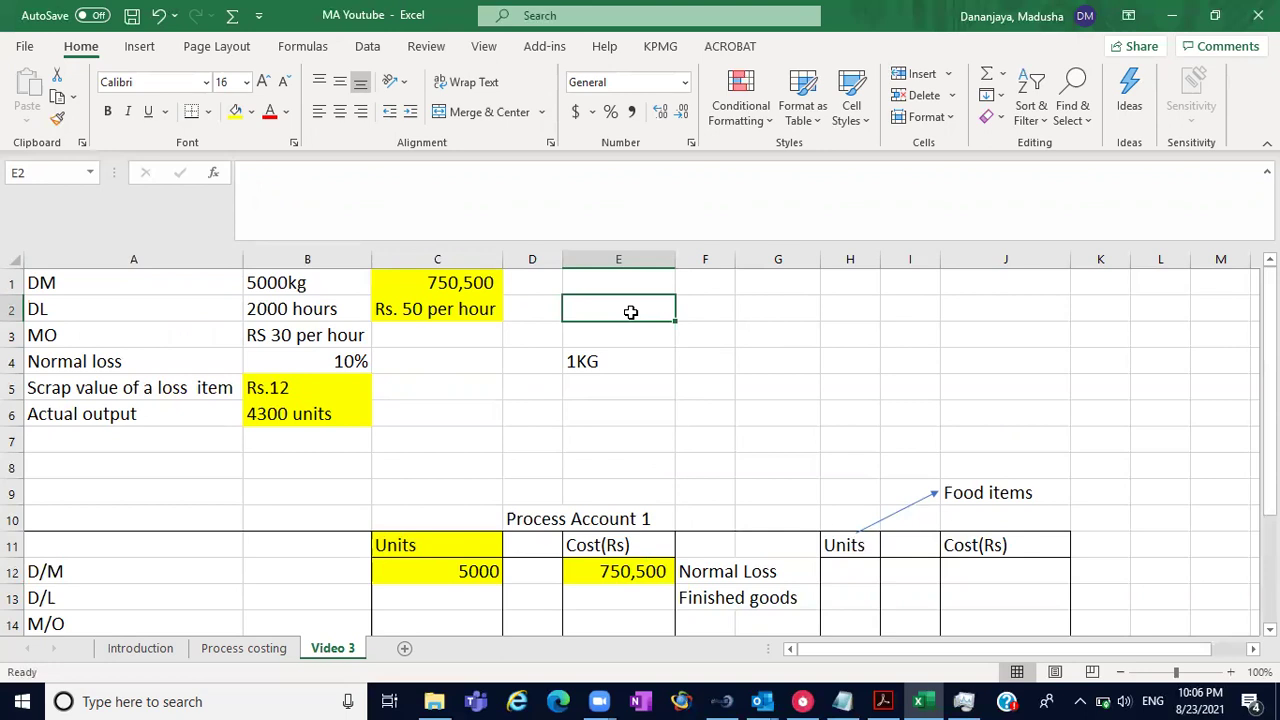
text(=2000)
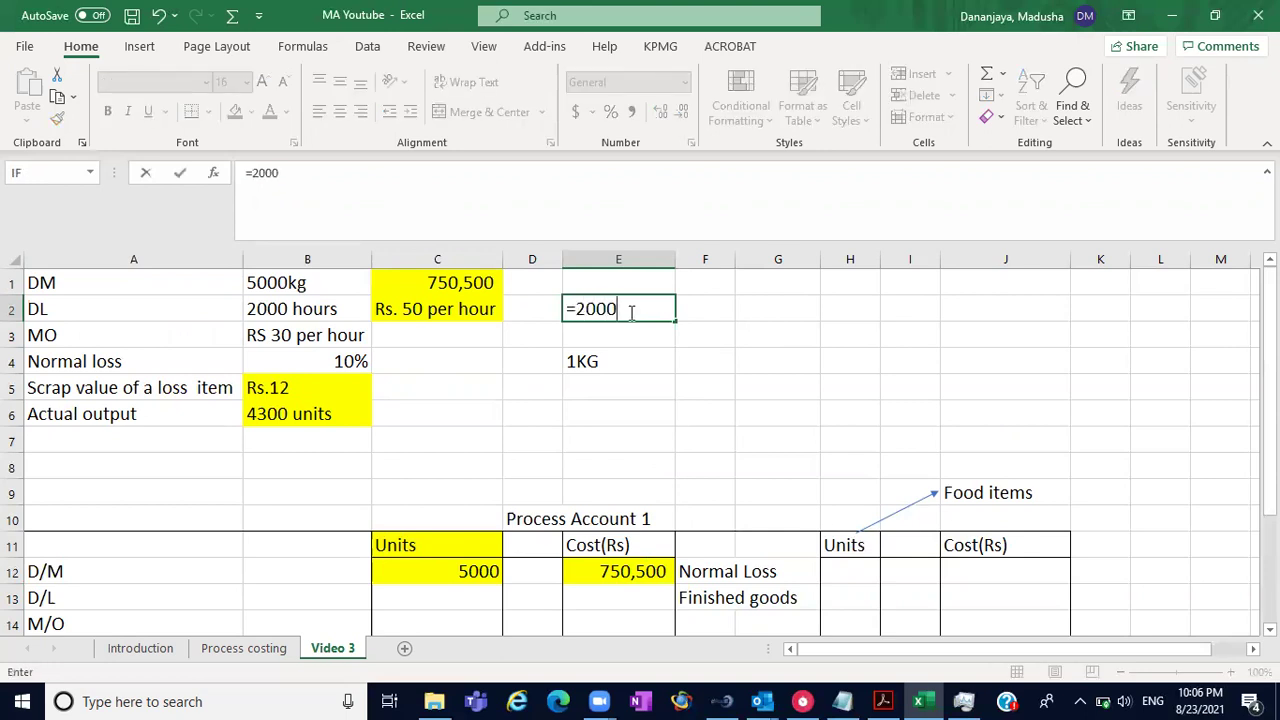
text(*50)
key(Return)
click(893, 386)
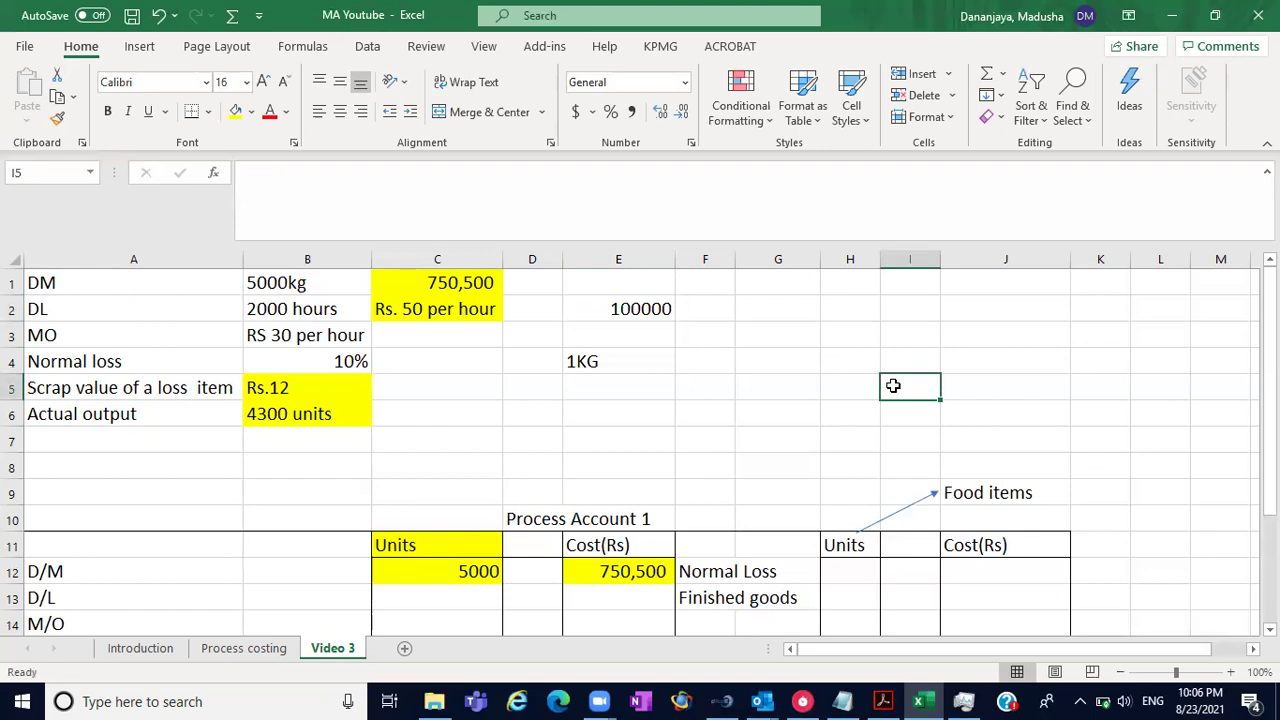
- Enter 100000 as the D/L cost in E13 of Process Account 1
click(614, 598)
text(00000)
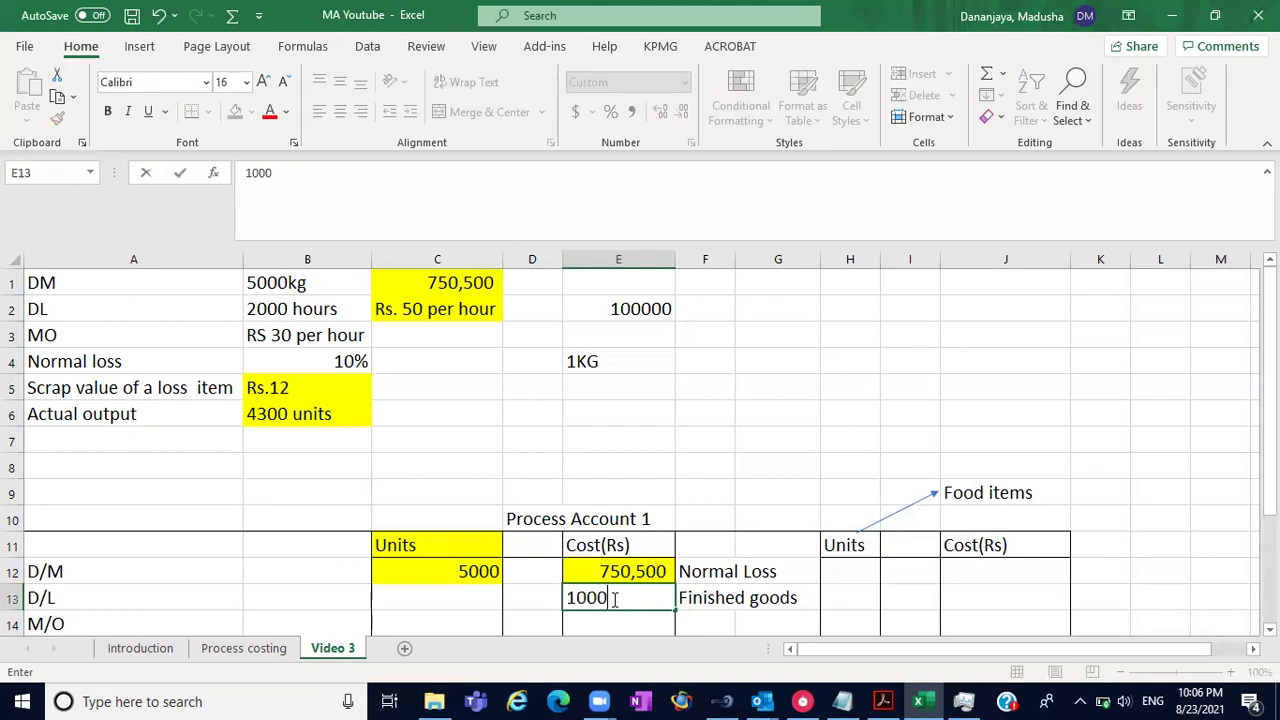
click(750, 418)
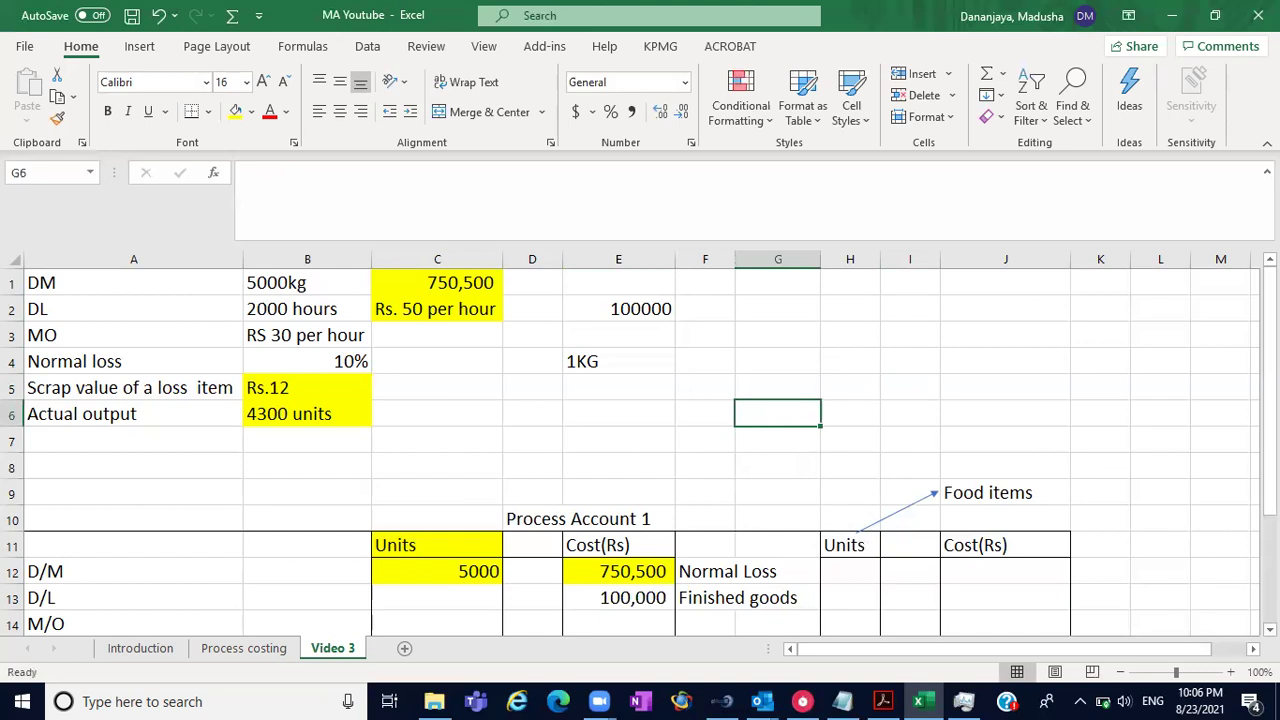
- Calculate the MO cost in E3 with the formula =2000*30, using the labour hours and the hourly MO rate
scroll(640, 450, down, 2)
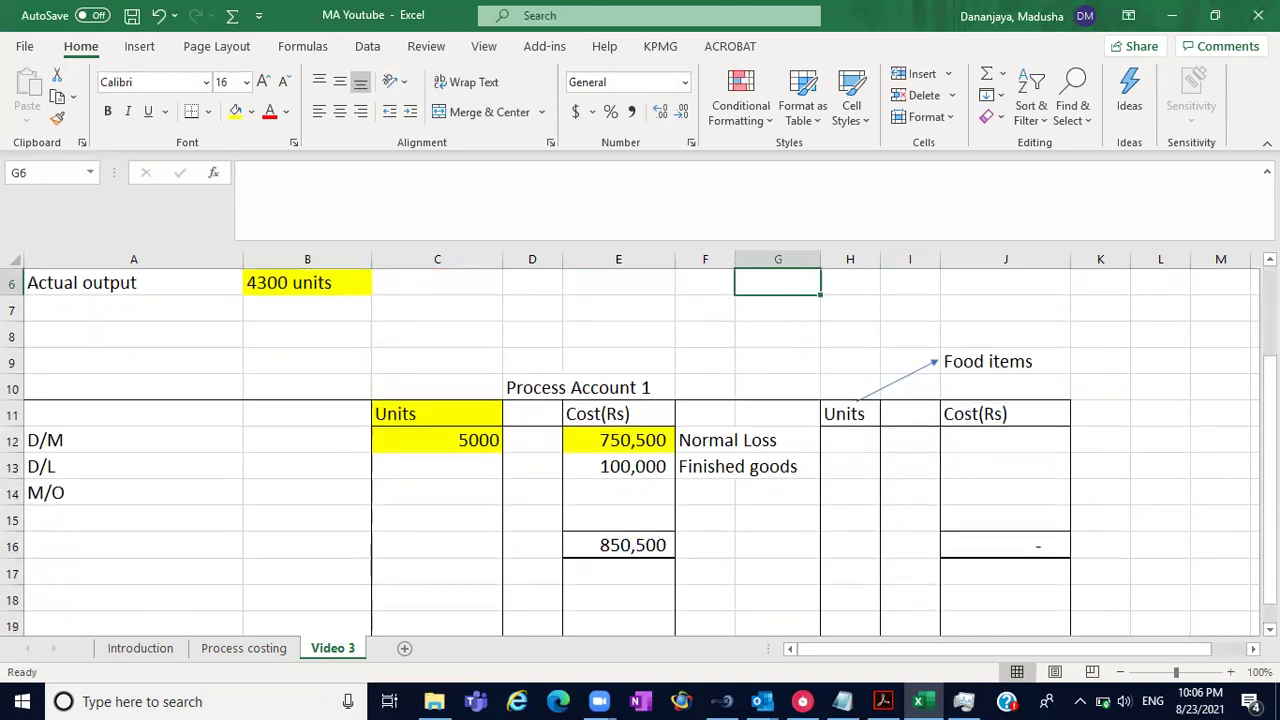
scroll(1046, 318, up, 2)
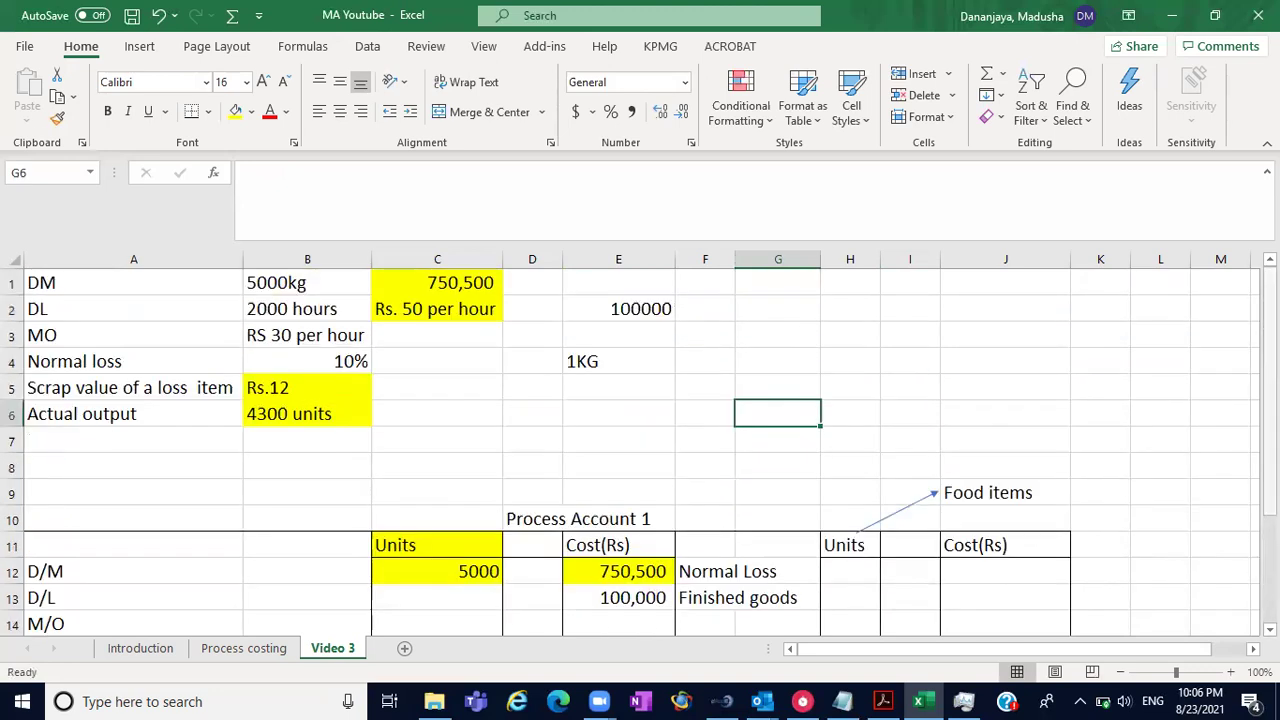
click(313, 340)
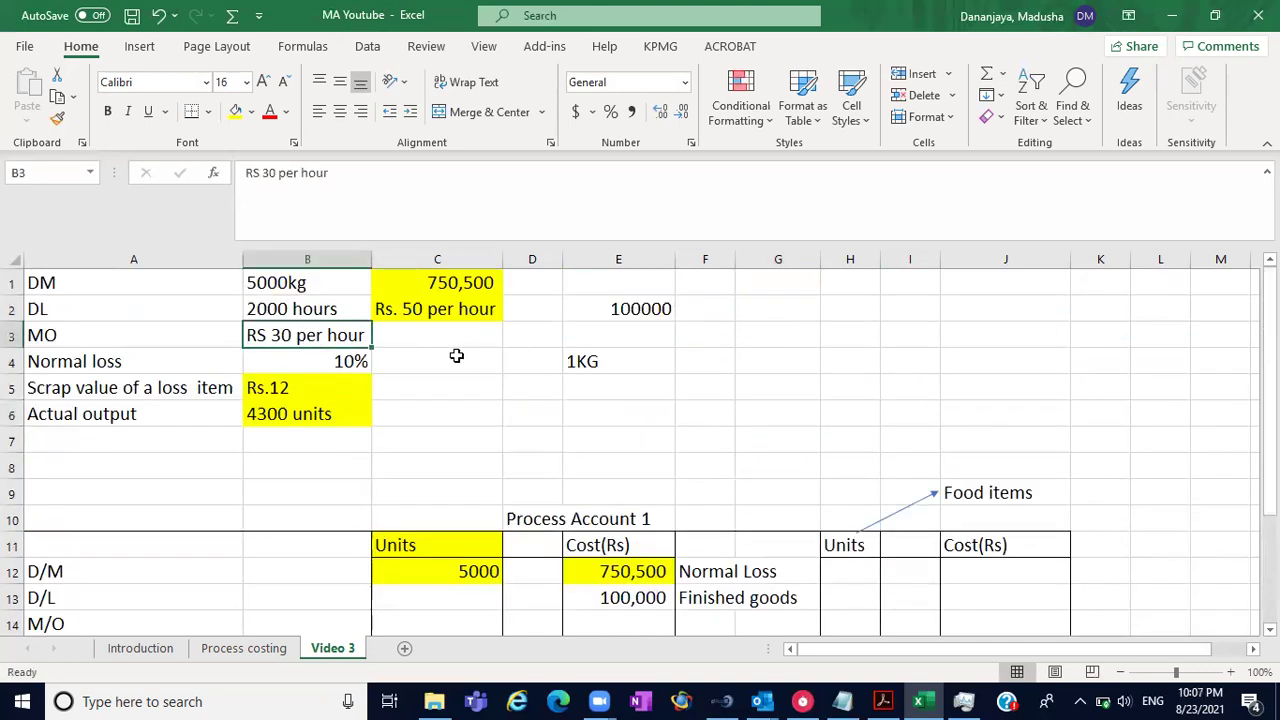
click(292, 300)
click(636, 330)
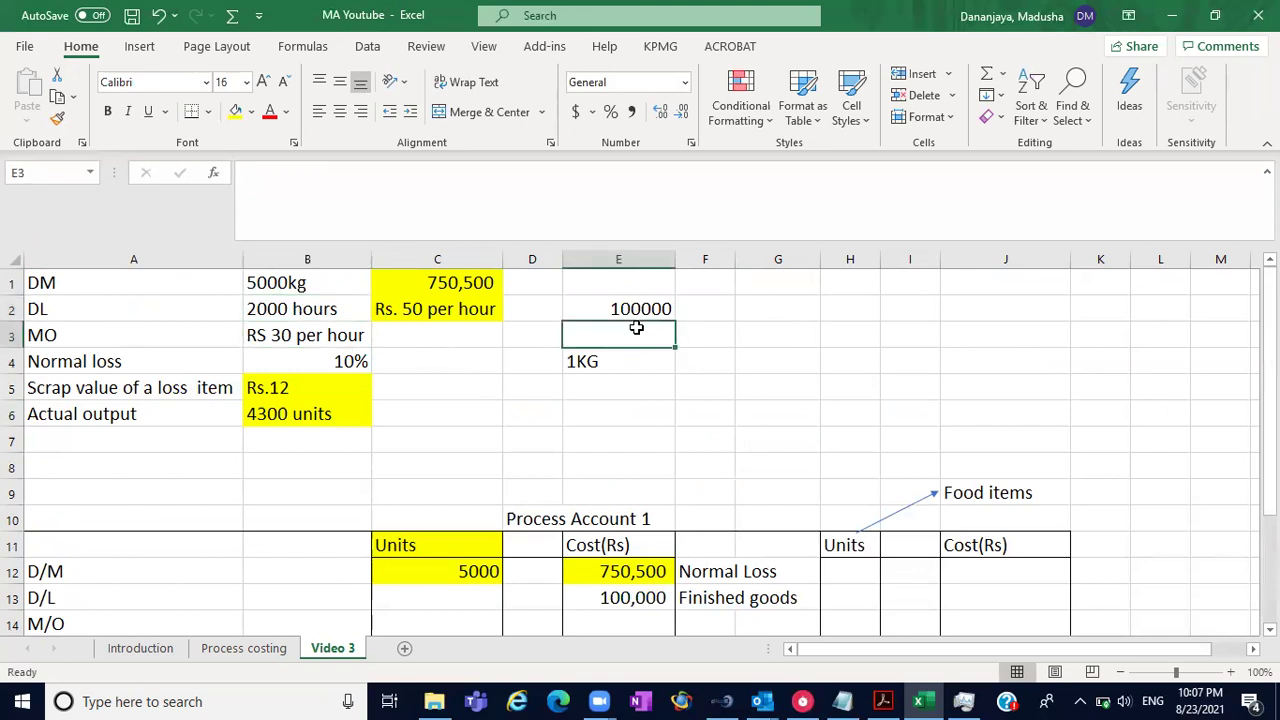
text(=)
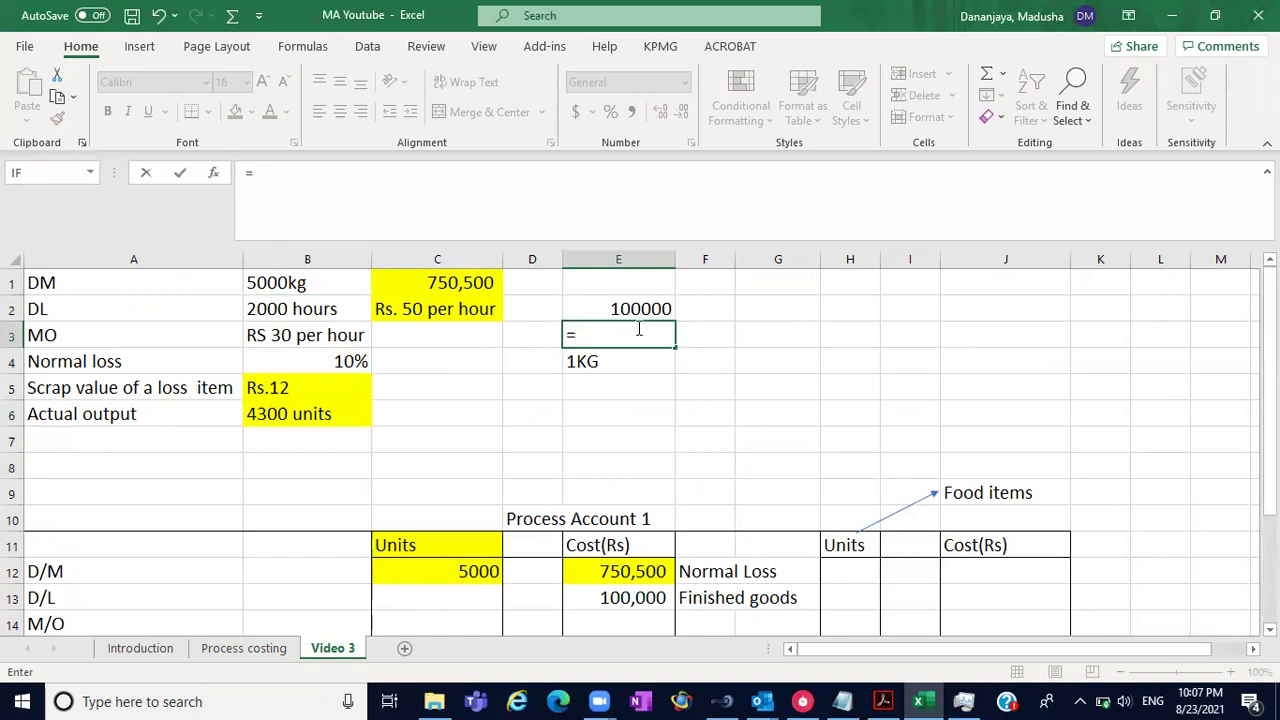
text(2000*30)
key(Return)
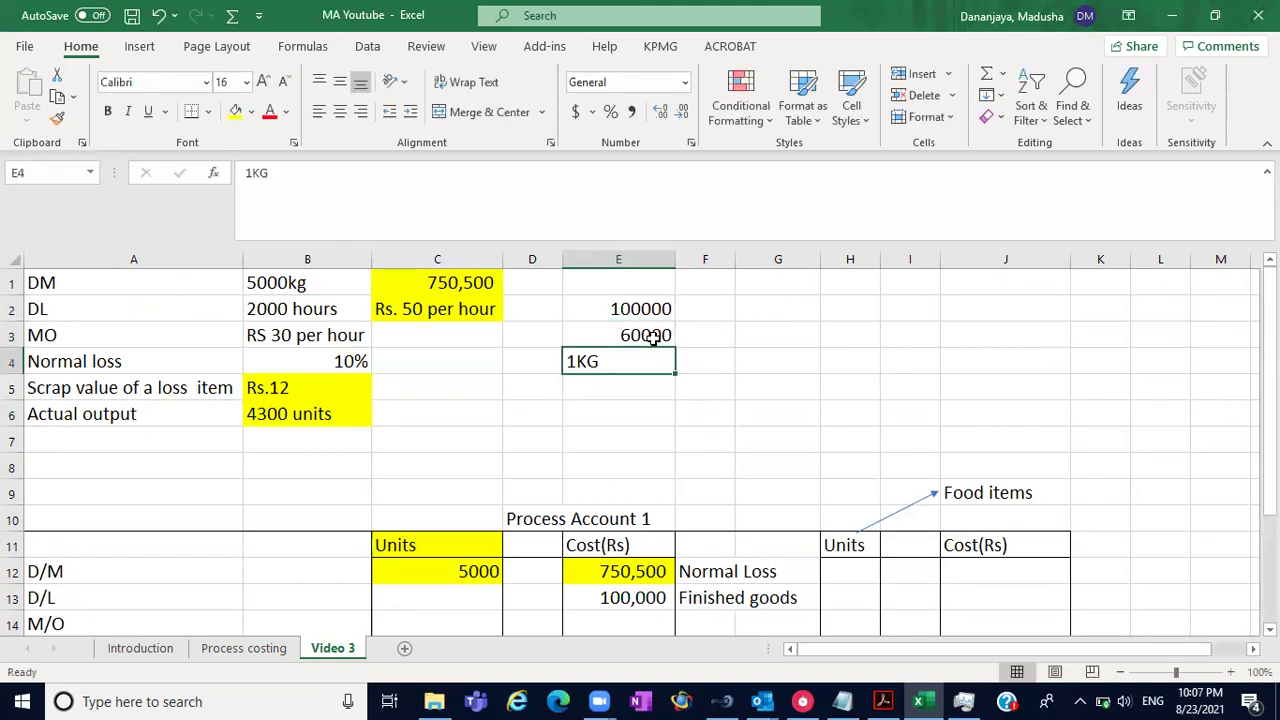
click(652, 337)
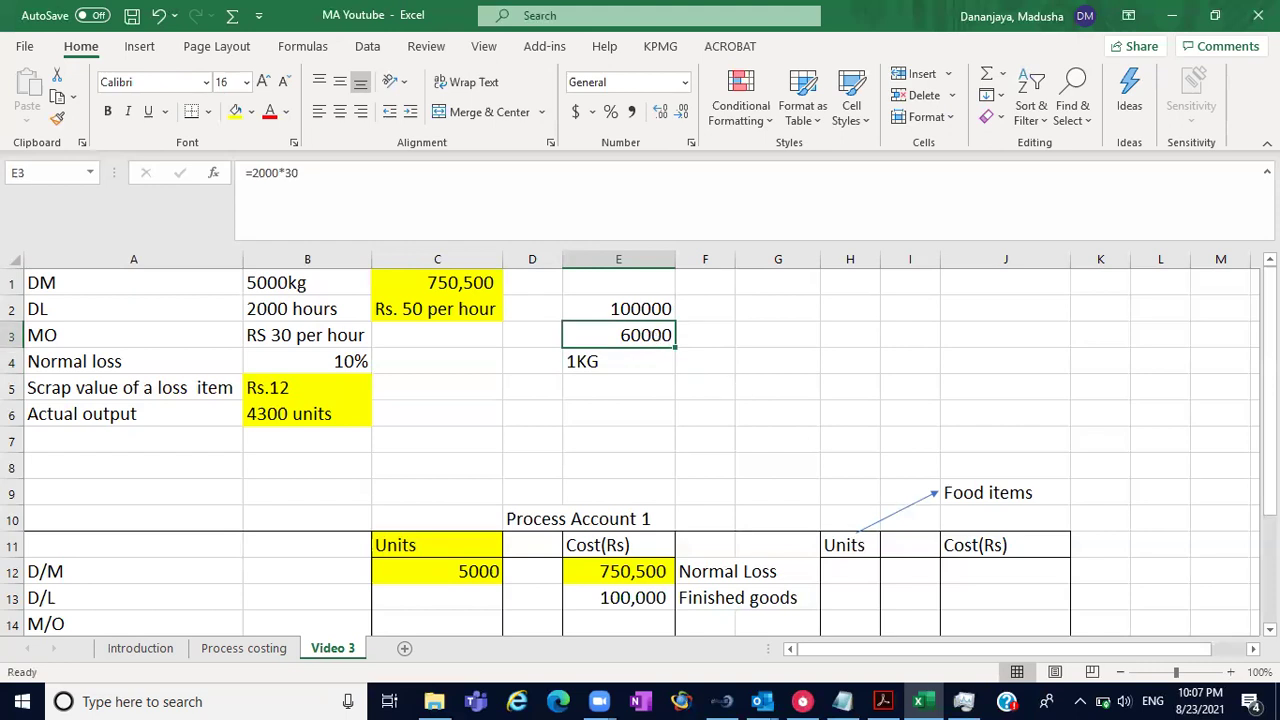
- Enter 60000 as the M/O cost in E14 of Process Account 1
scroll(970, 550, down, 2)
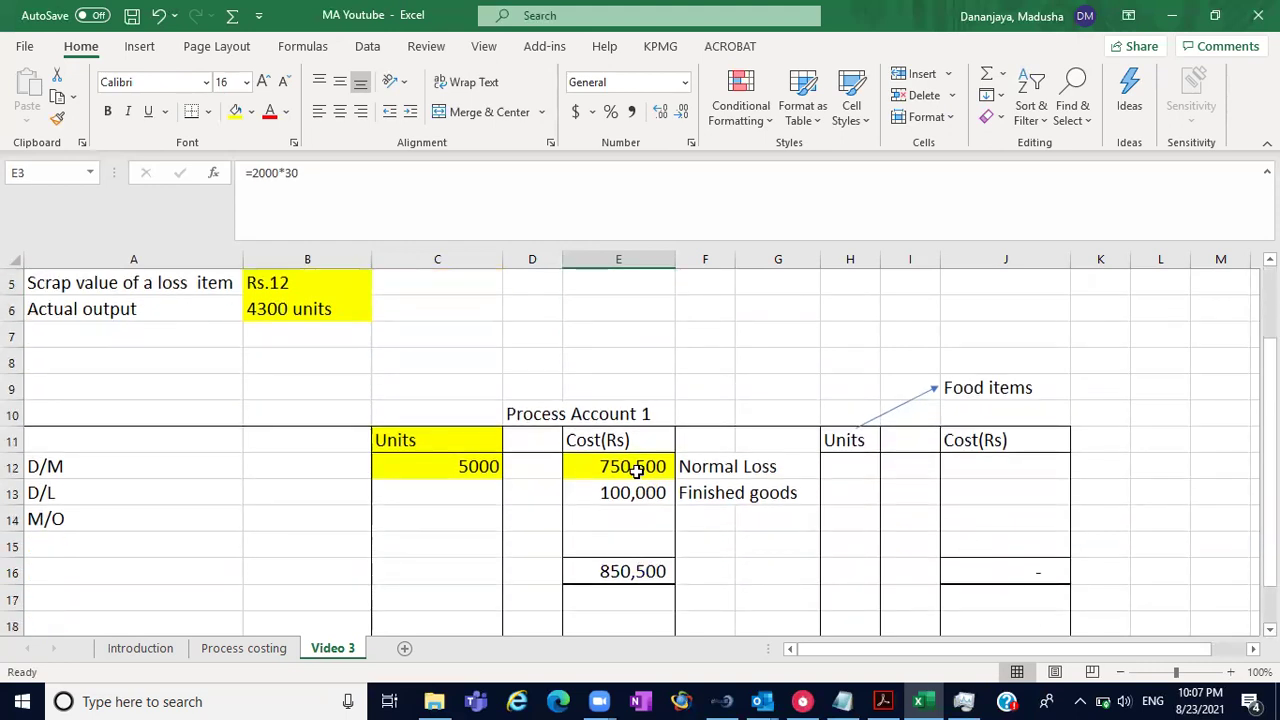
click(605, 512)
text(60000)
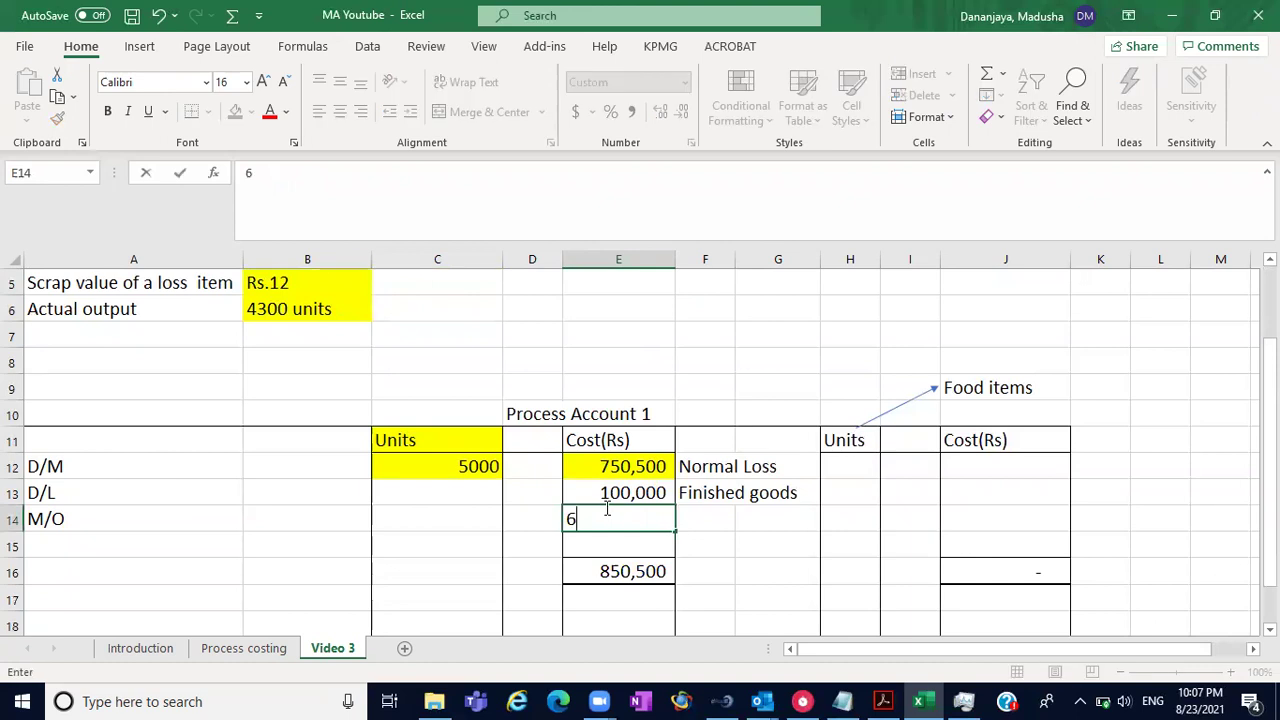
click(795, 382)
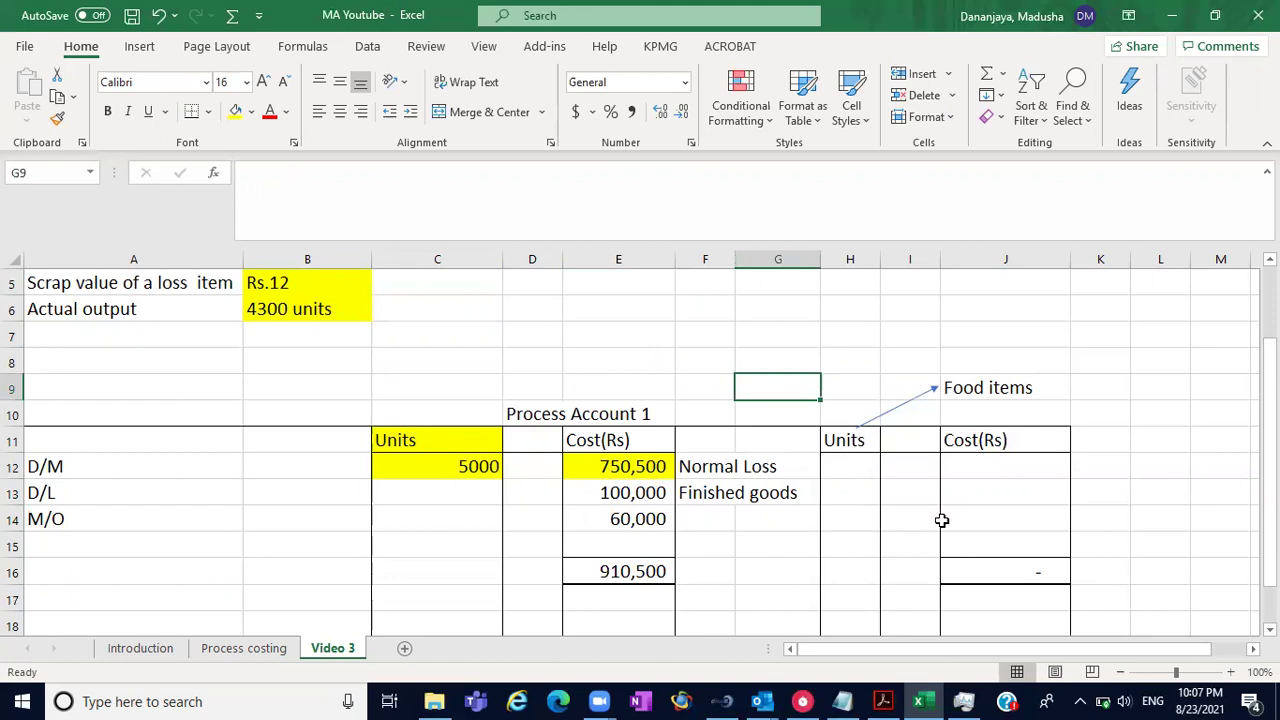
- Enter 4300 as the Finished goods units in H13 of Process Account 1, matching the given actual output
click(850, 495)
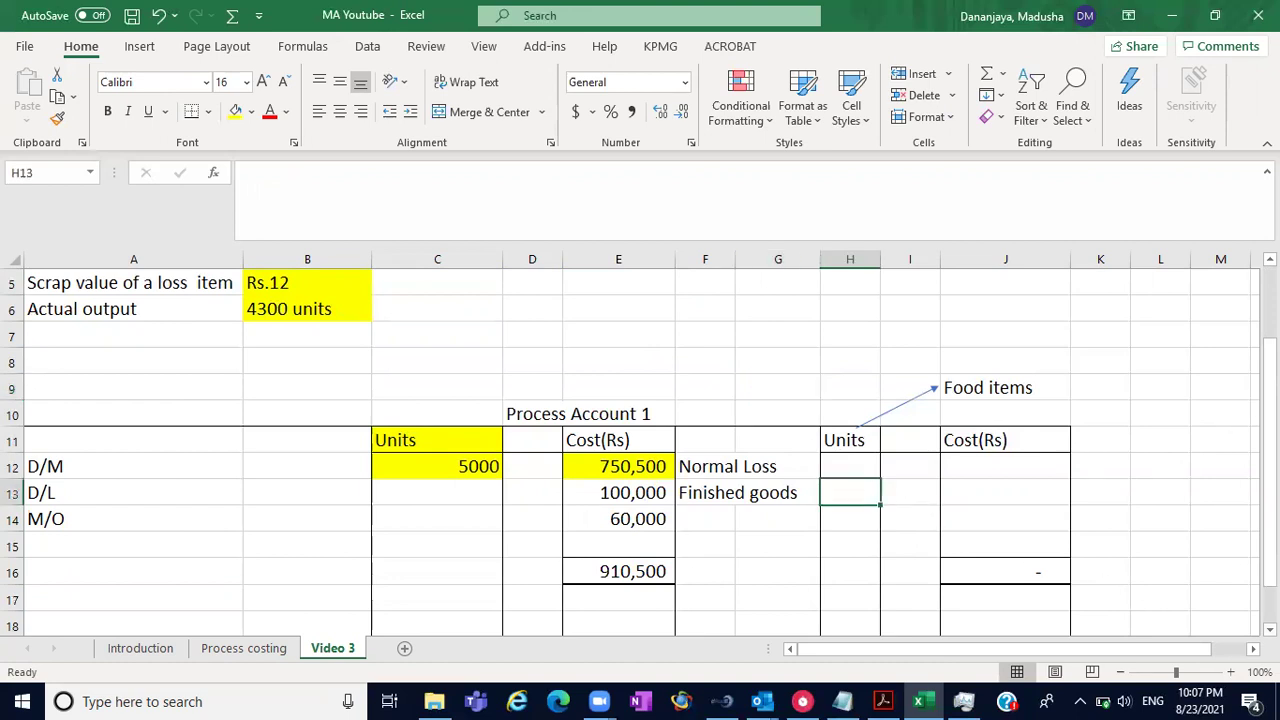
drag(1269, 440, 1269, 400)
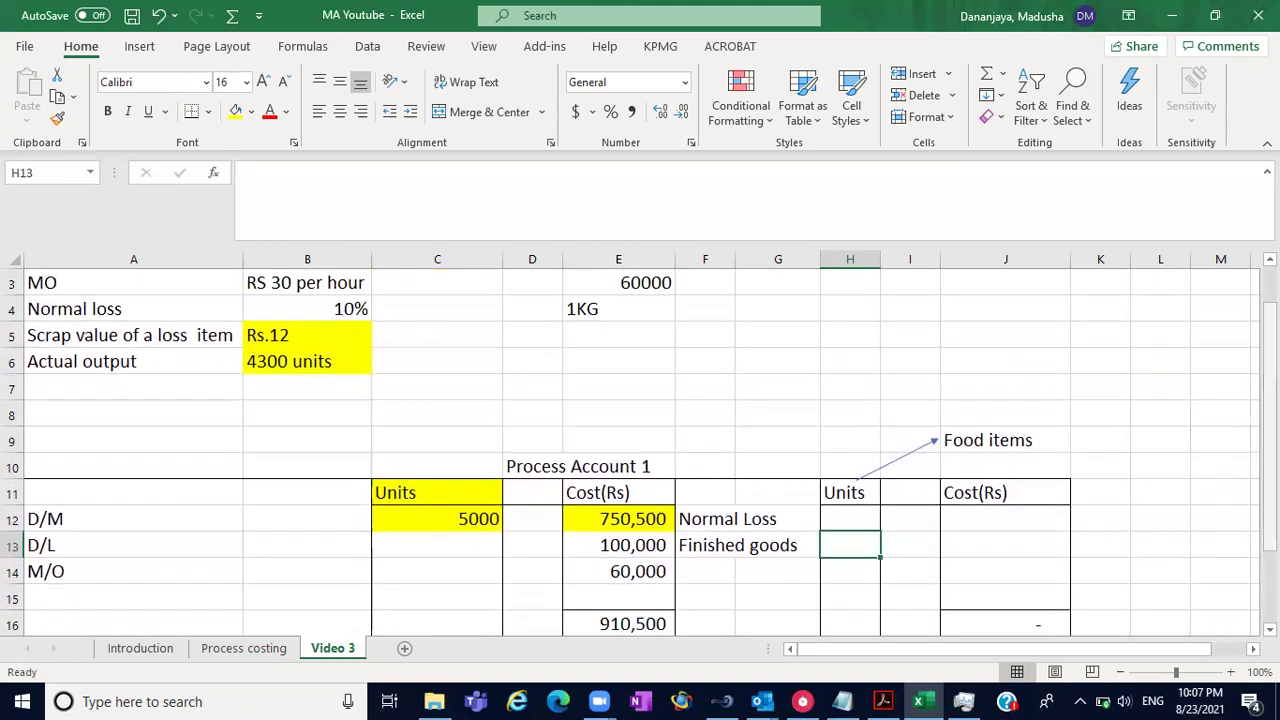
click(480, 521)
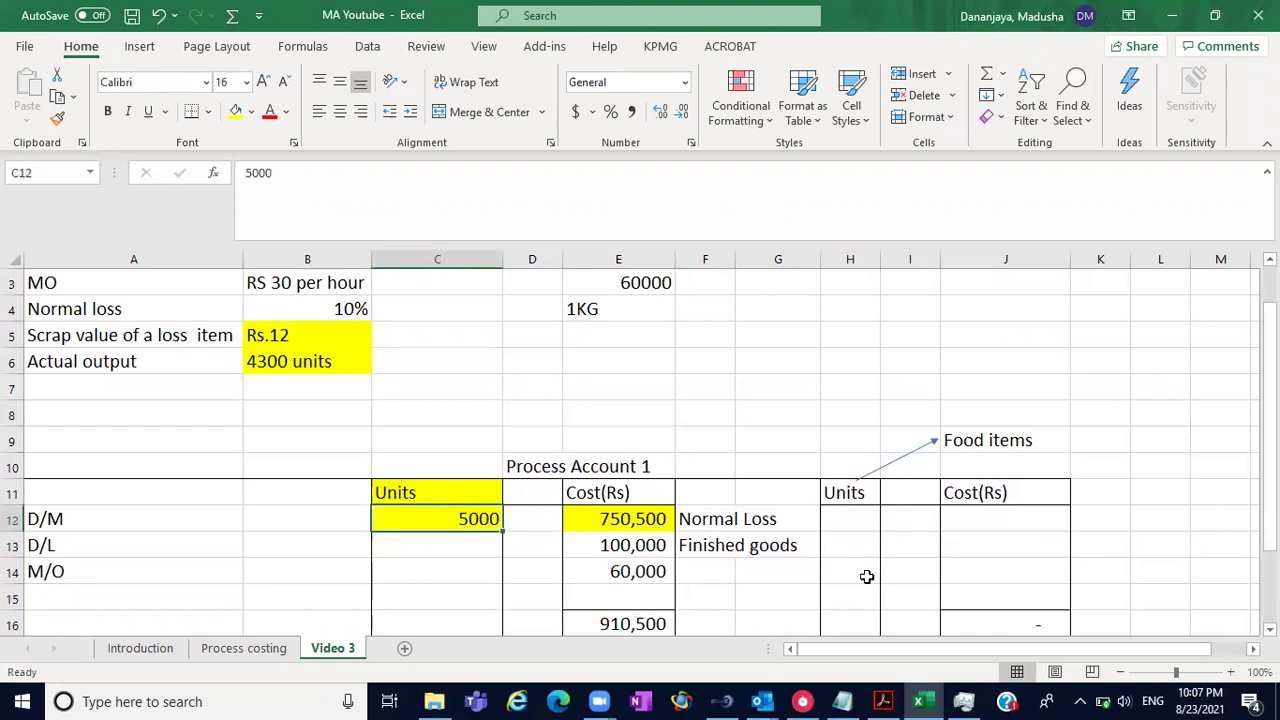
click(845, 550)
text(43)
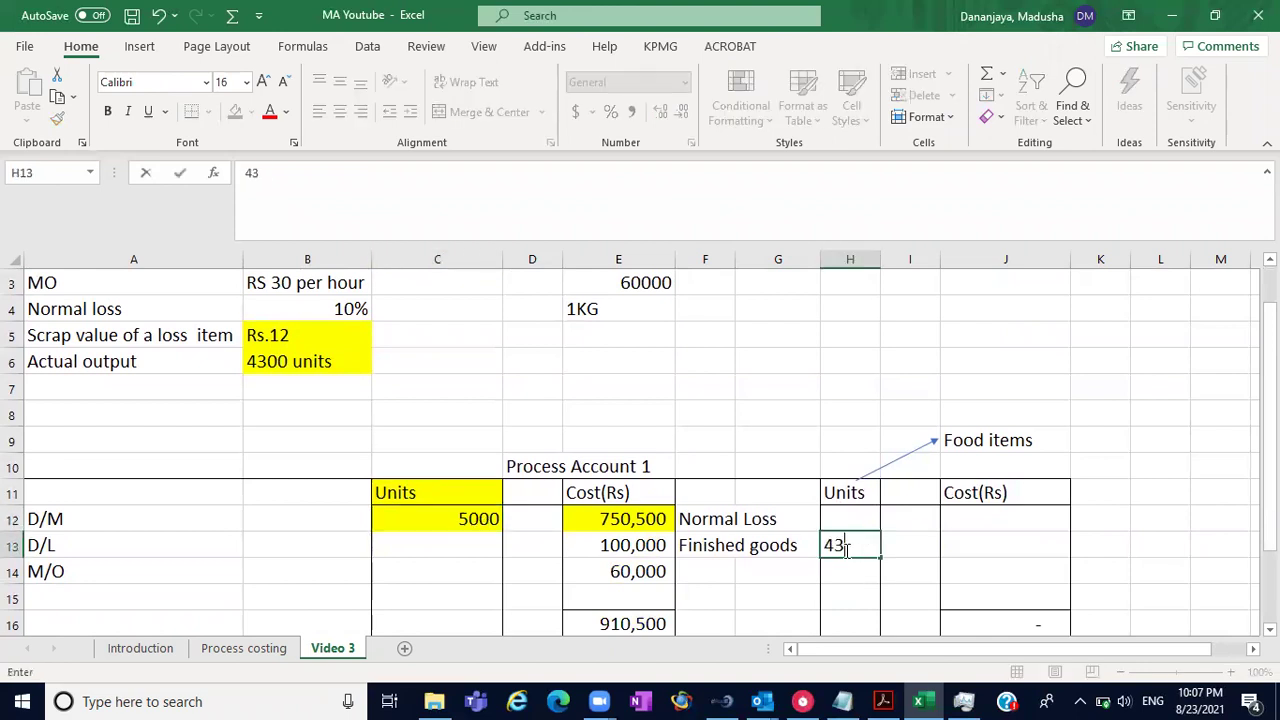
text(0)
key(BackSpace)
text(00)
- Enter 500 as the Normal Loss units in H12, taking the 10% normal loss rate on the D/M units
click(478, 517)
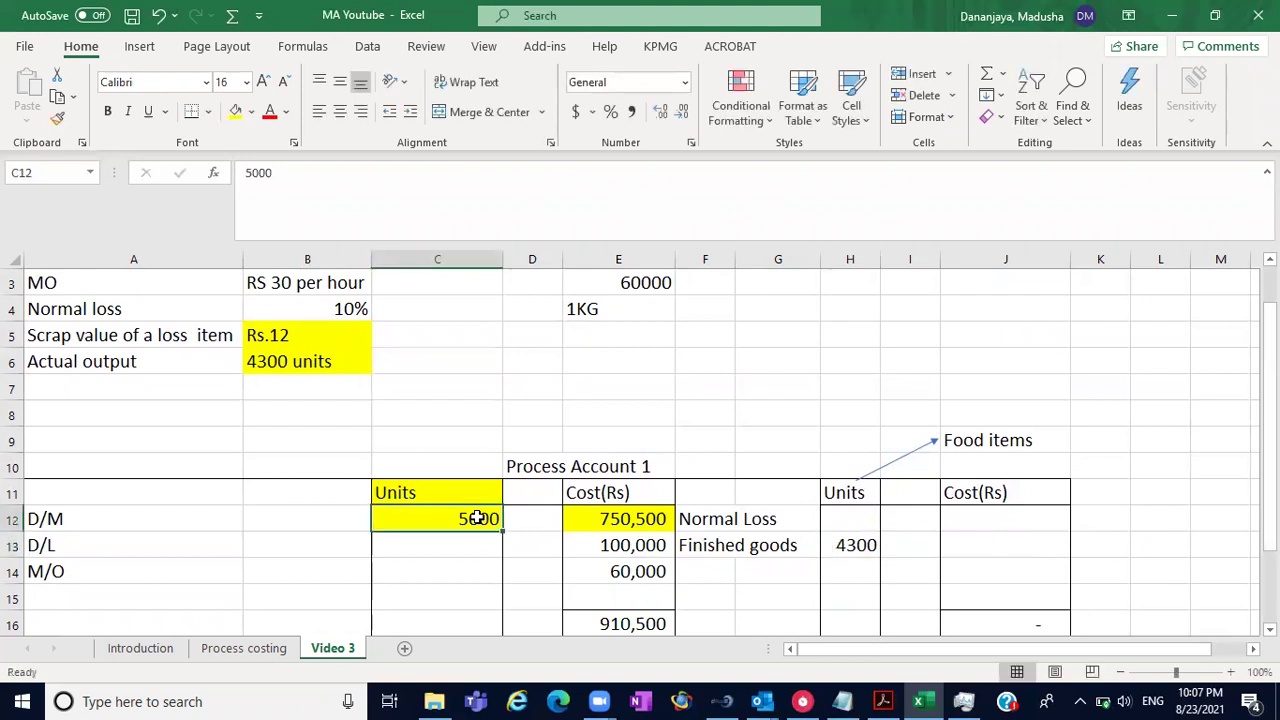
click(870, 548)
click(752, 522)
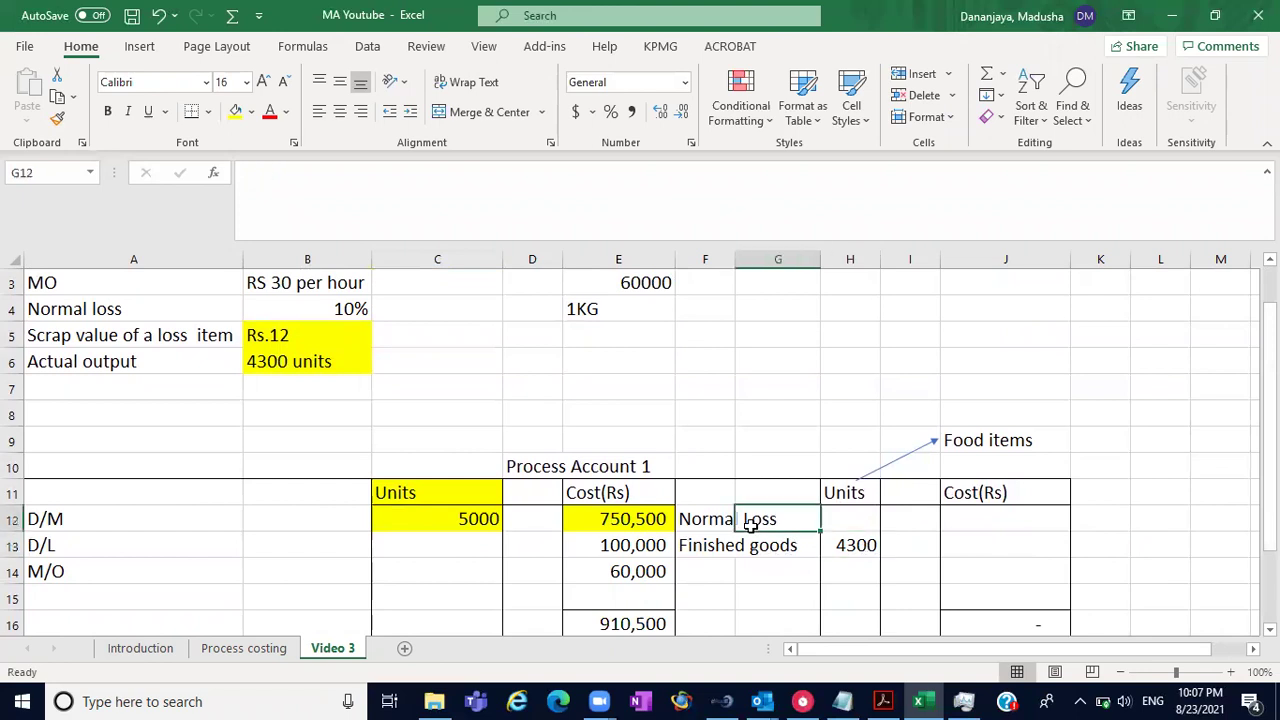
click(720, 523)
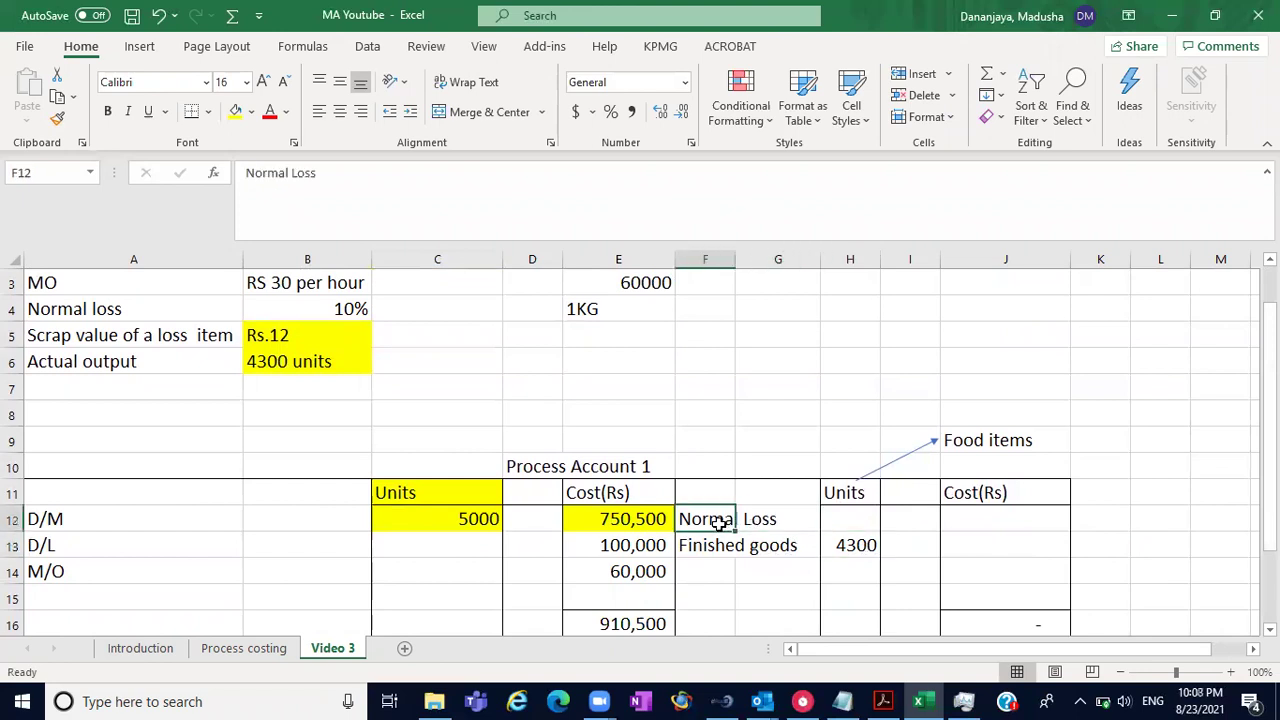
click(380, 308)
click(447, 520)
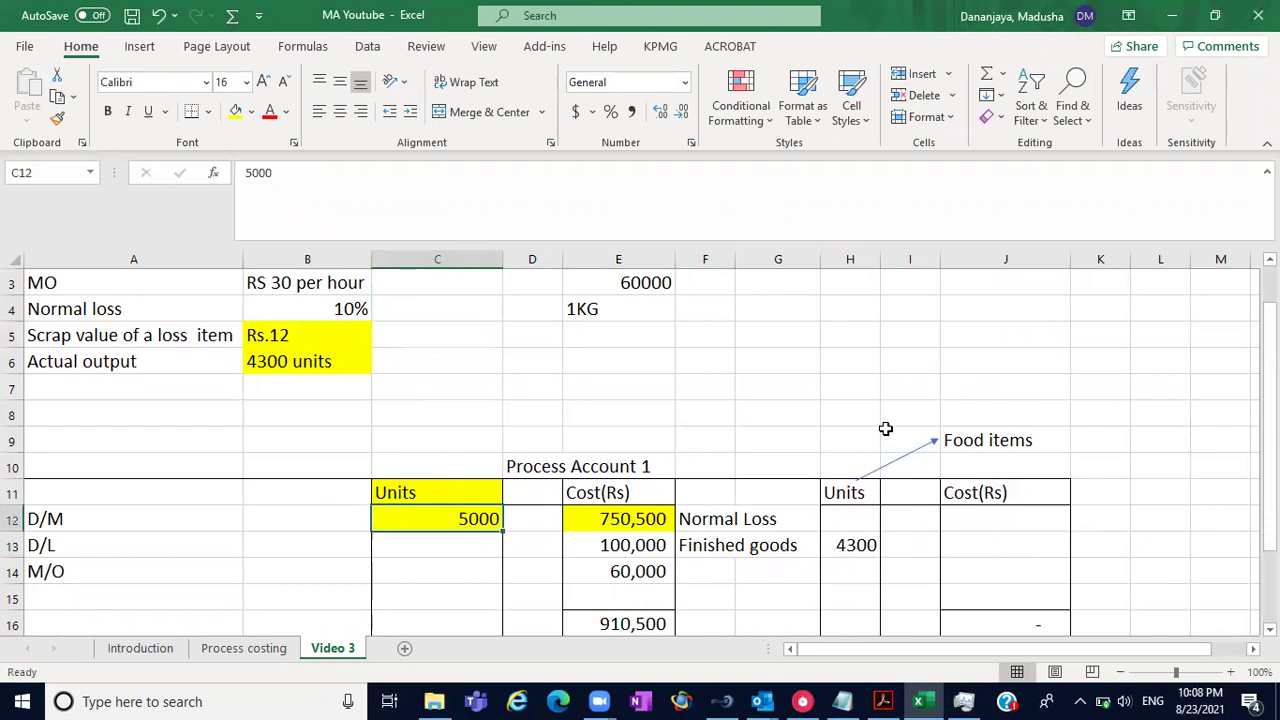
click(837, 512)
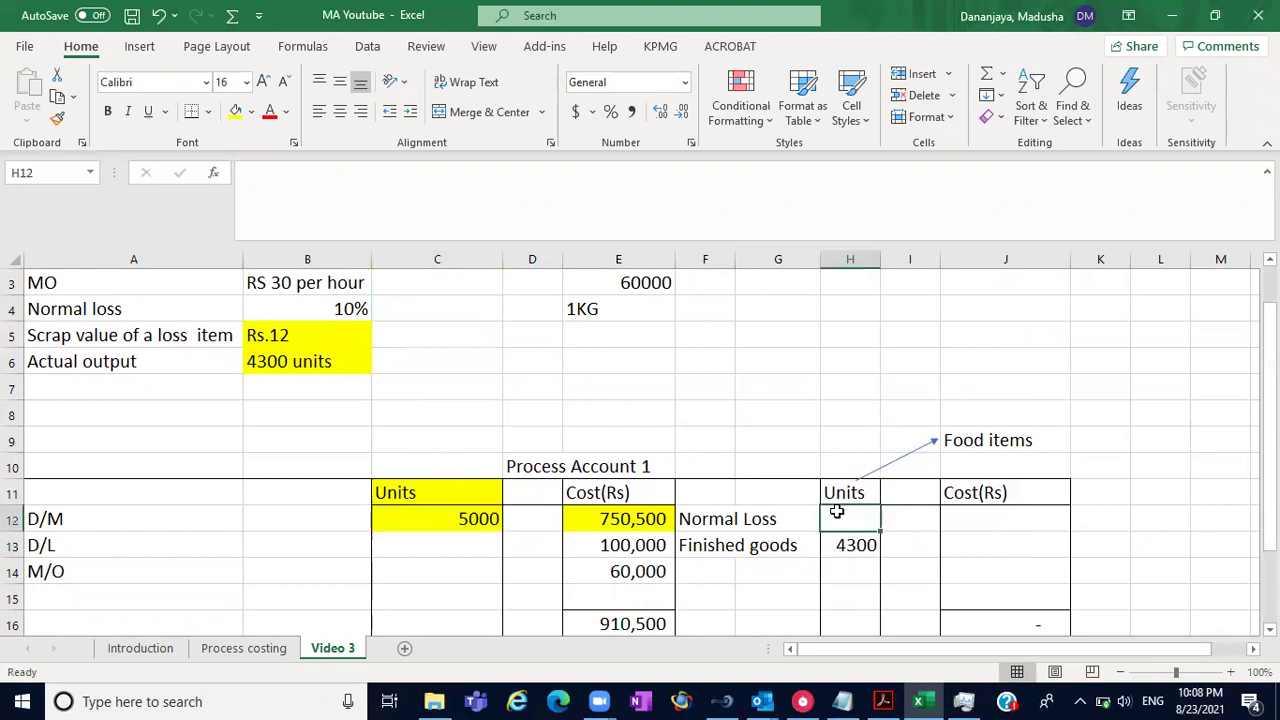
text(500)
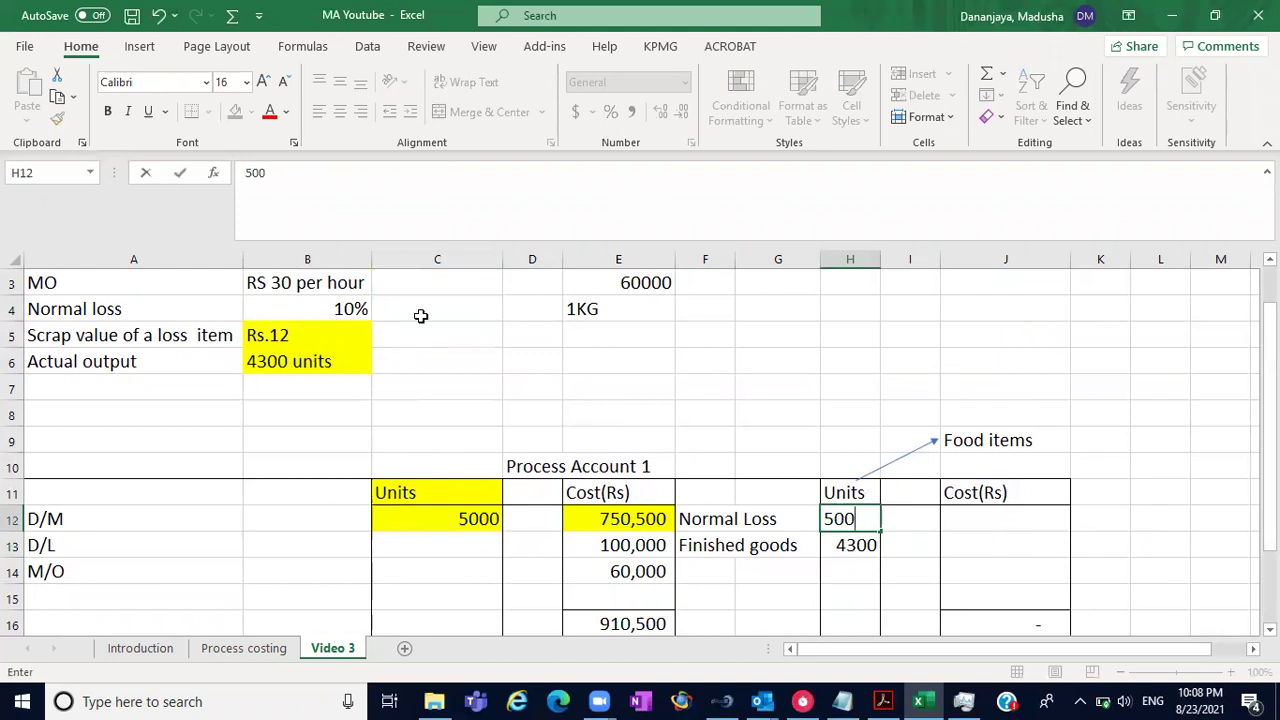
- Compare the D/M input units with the normal loss rate, normal loss units and finished goods units to find the unaccounted units
click(466, 514)
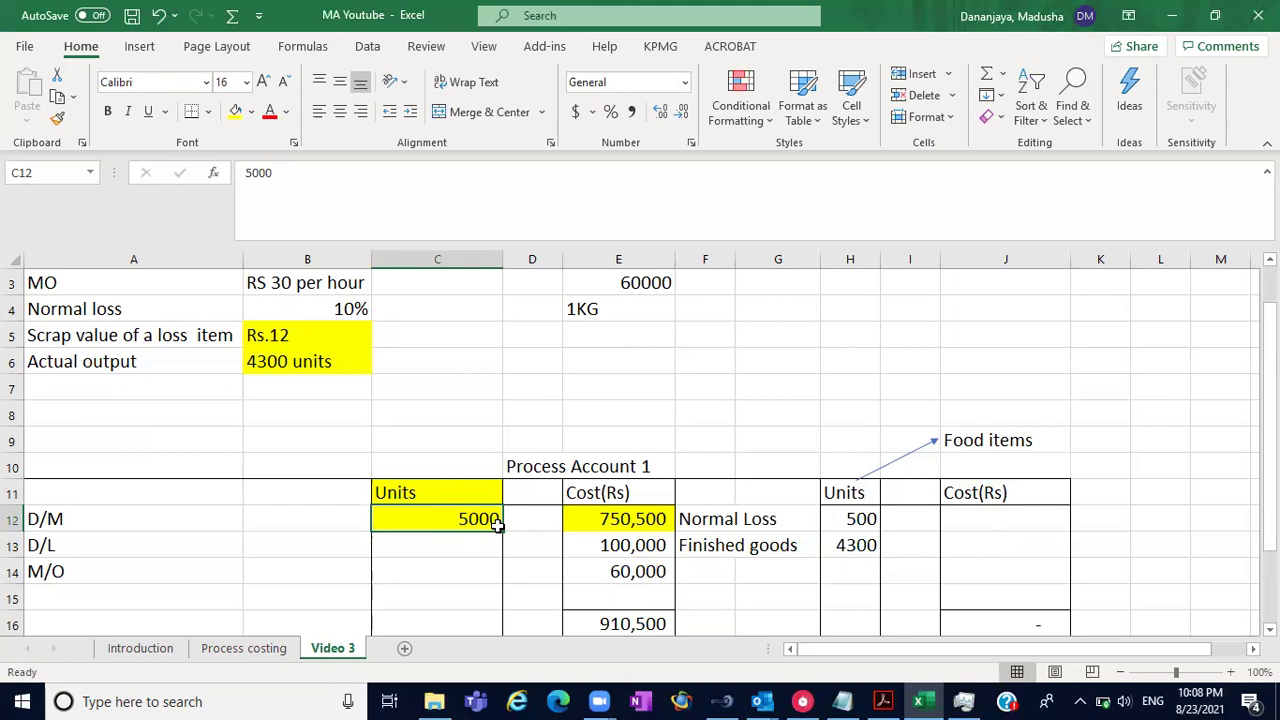
click(343, 312)
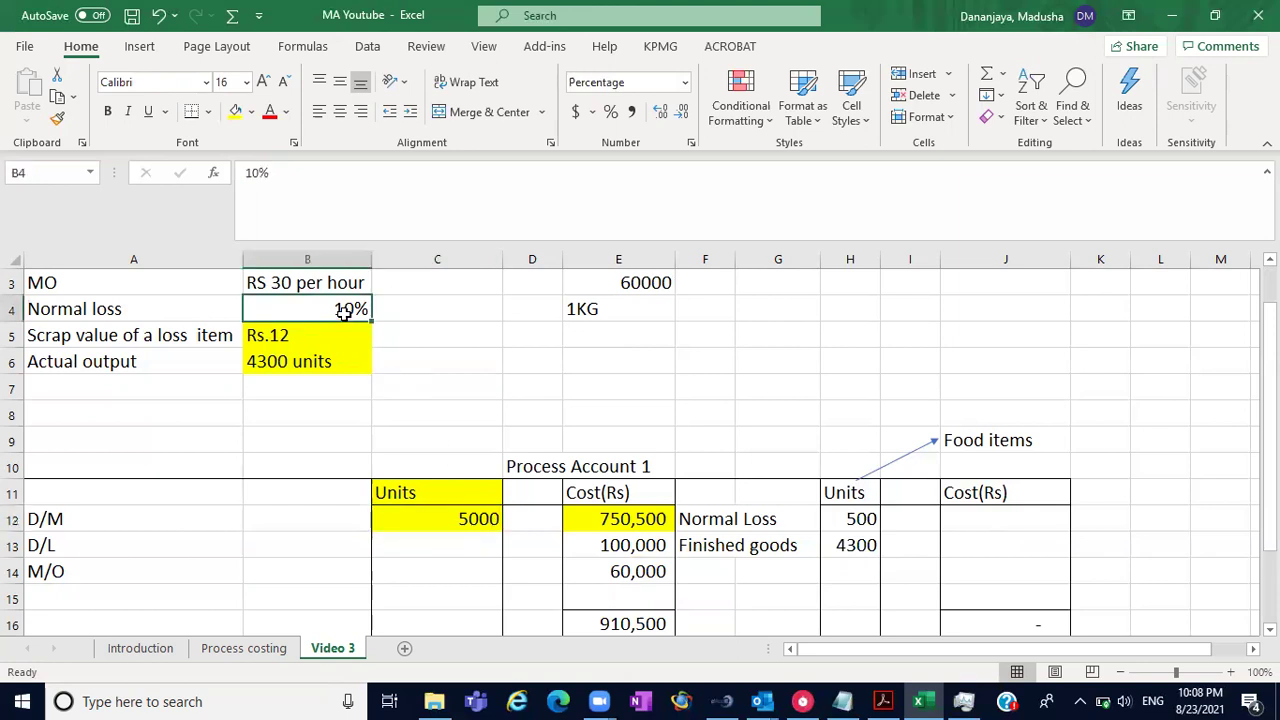
click(475, 519)
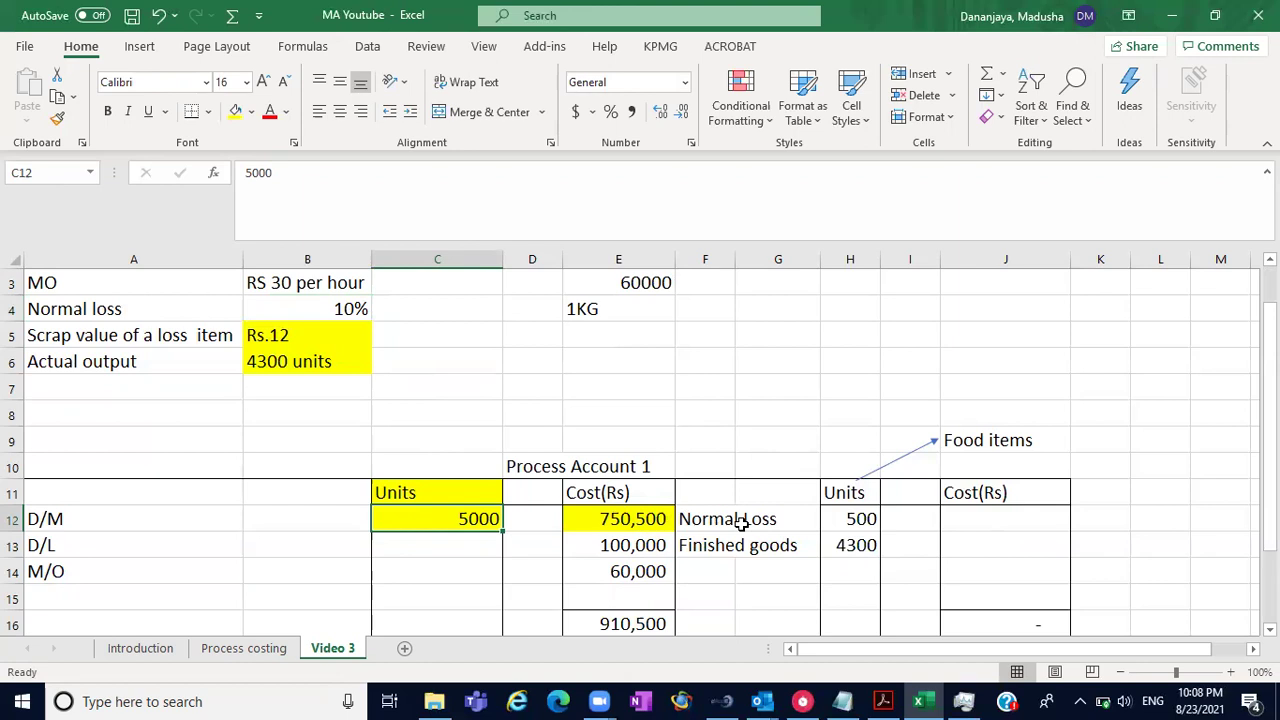
click(843, 519)
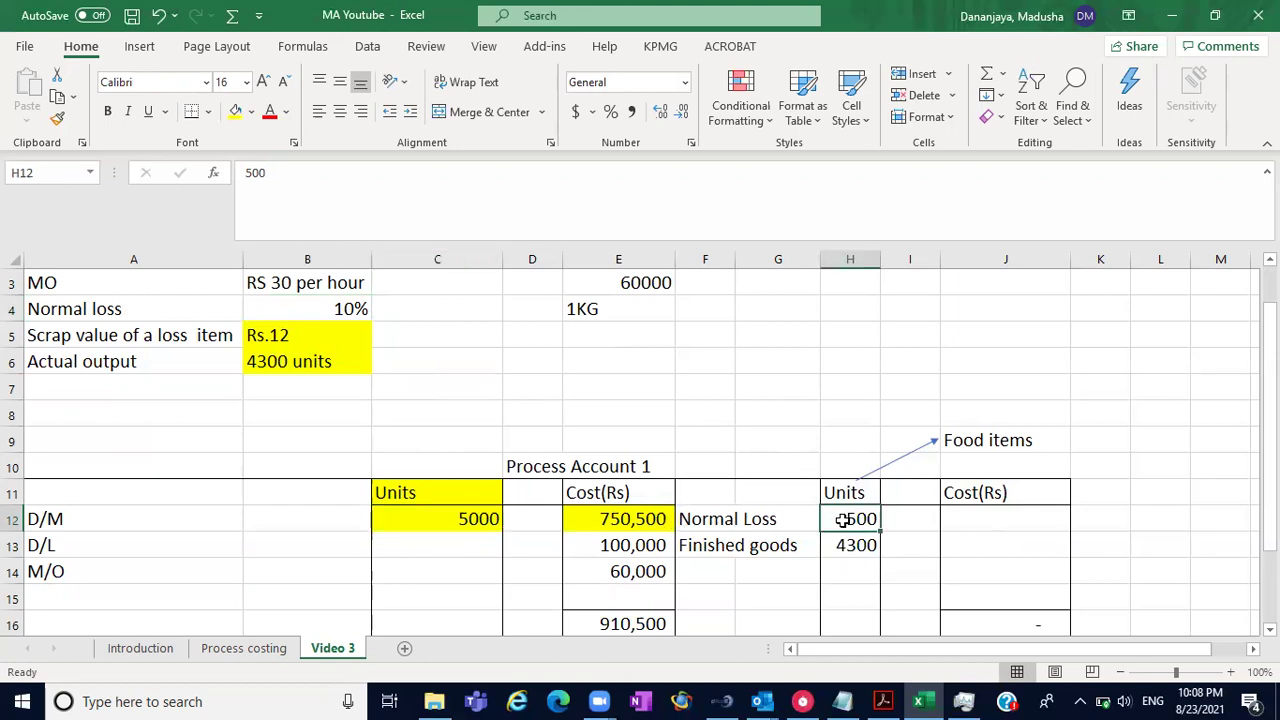
click(772, 545)
click(860, 548)
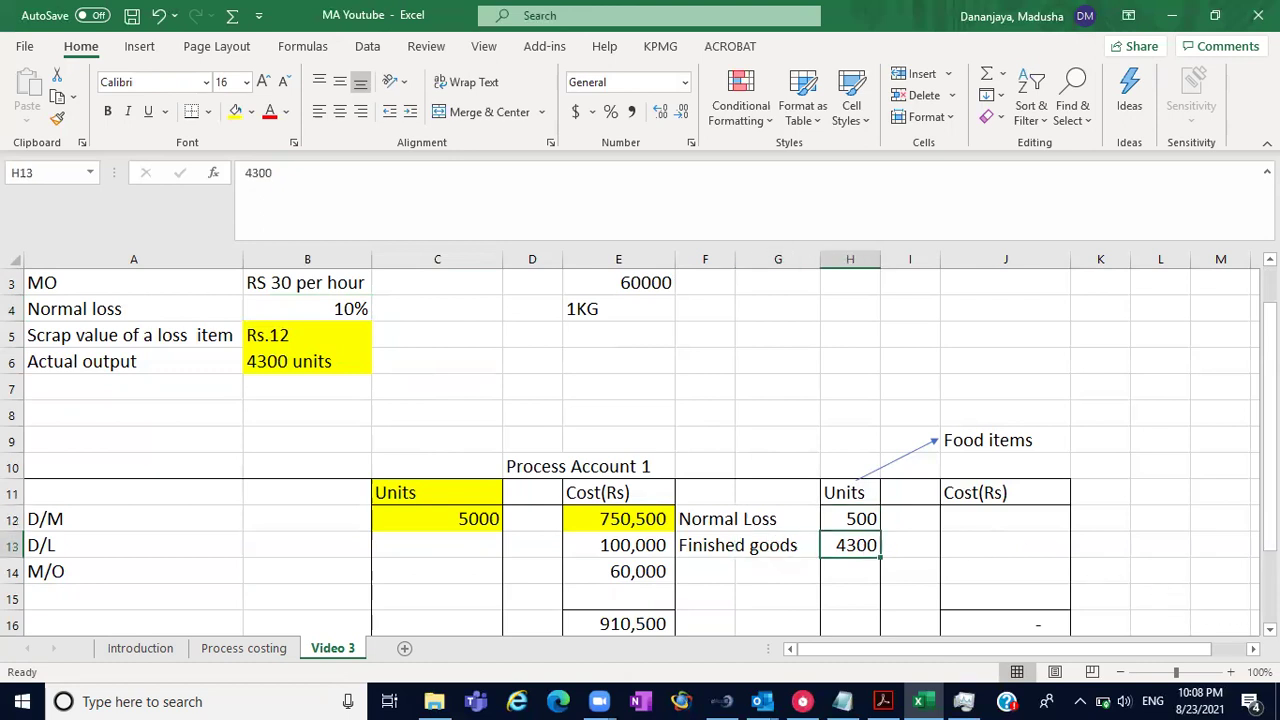
scroll(844, 502, down, 1)
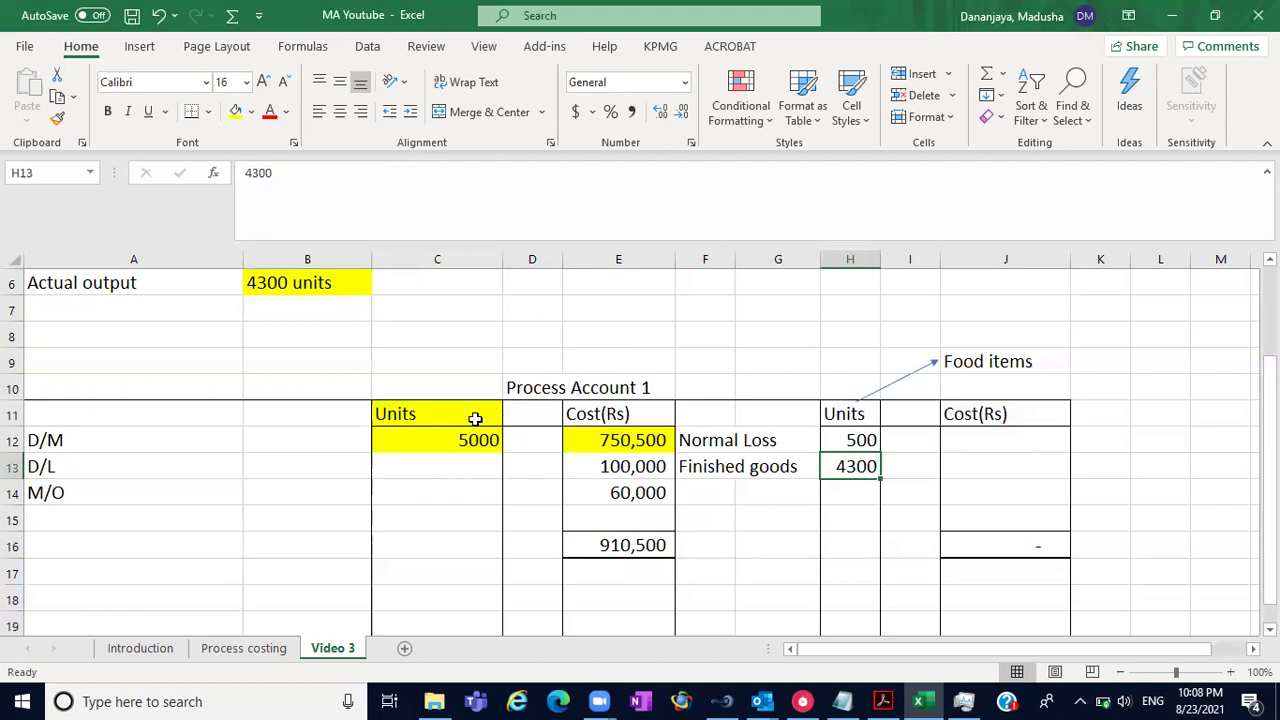
click(441, 447)
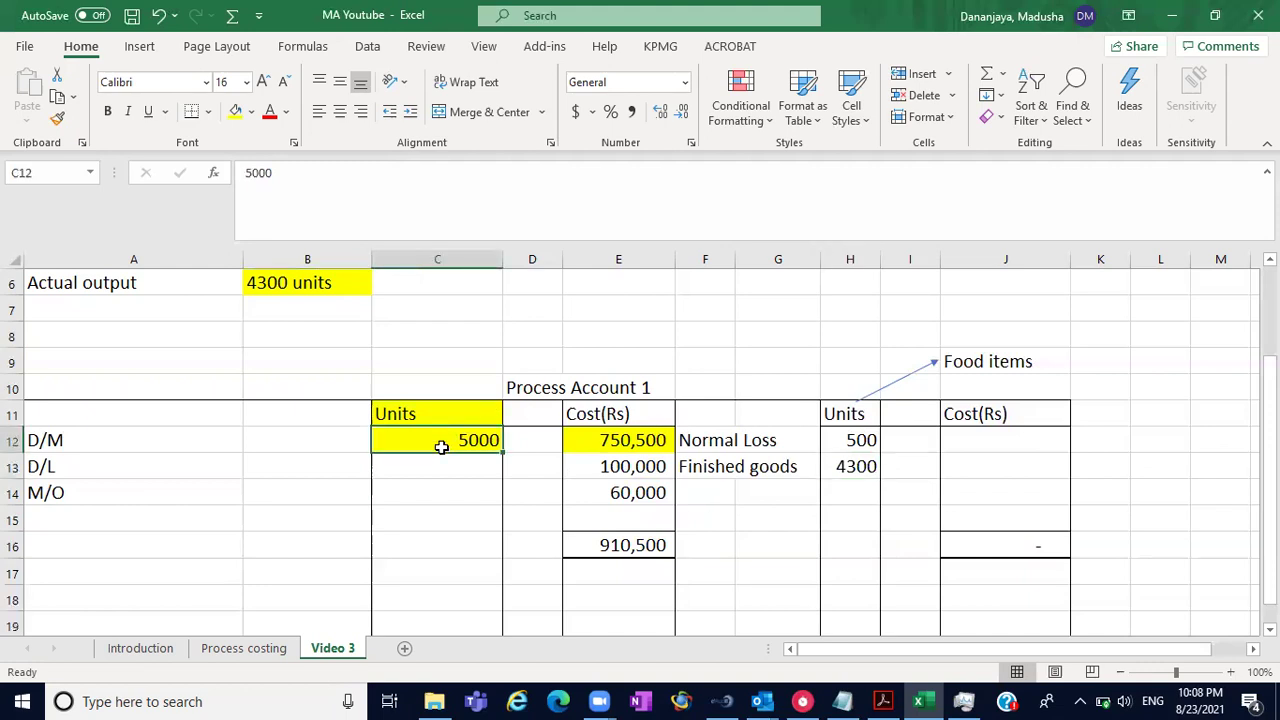
click(857, 440)
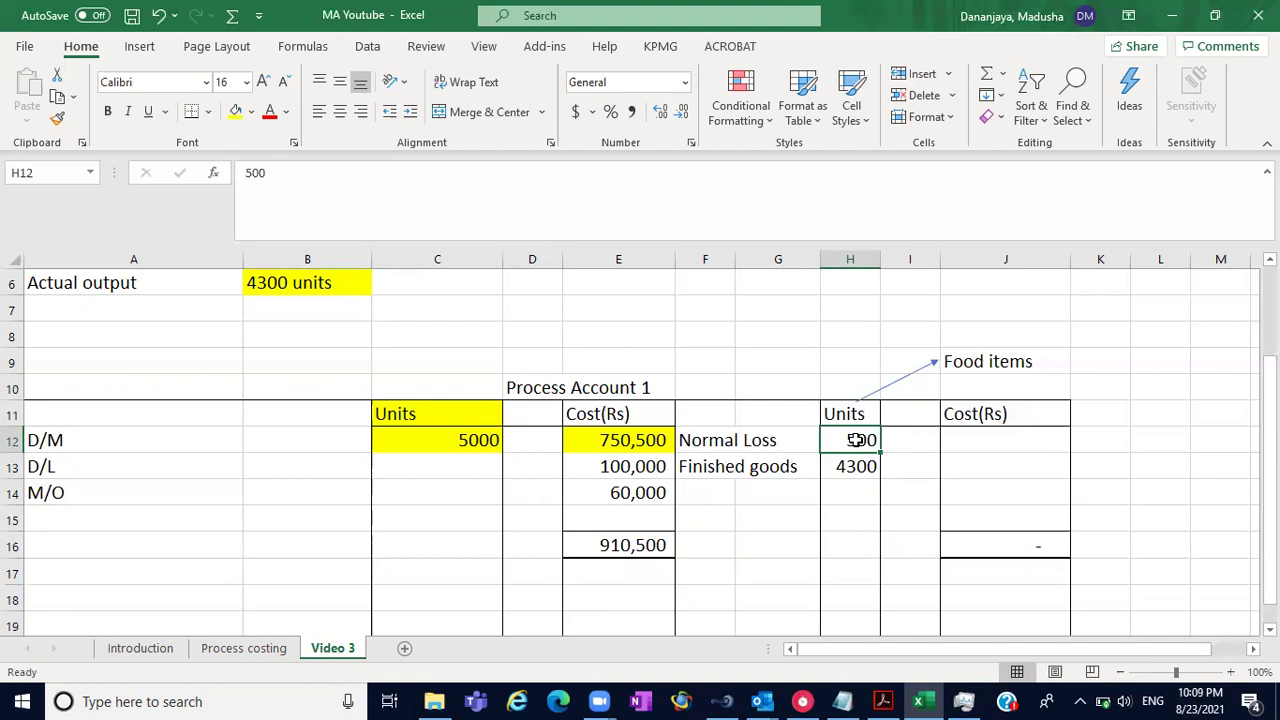
- Add an "Abnormal loss" entry in F14 below Finished goods, with 200 units in H14
click(705, 492)
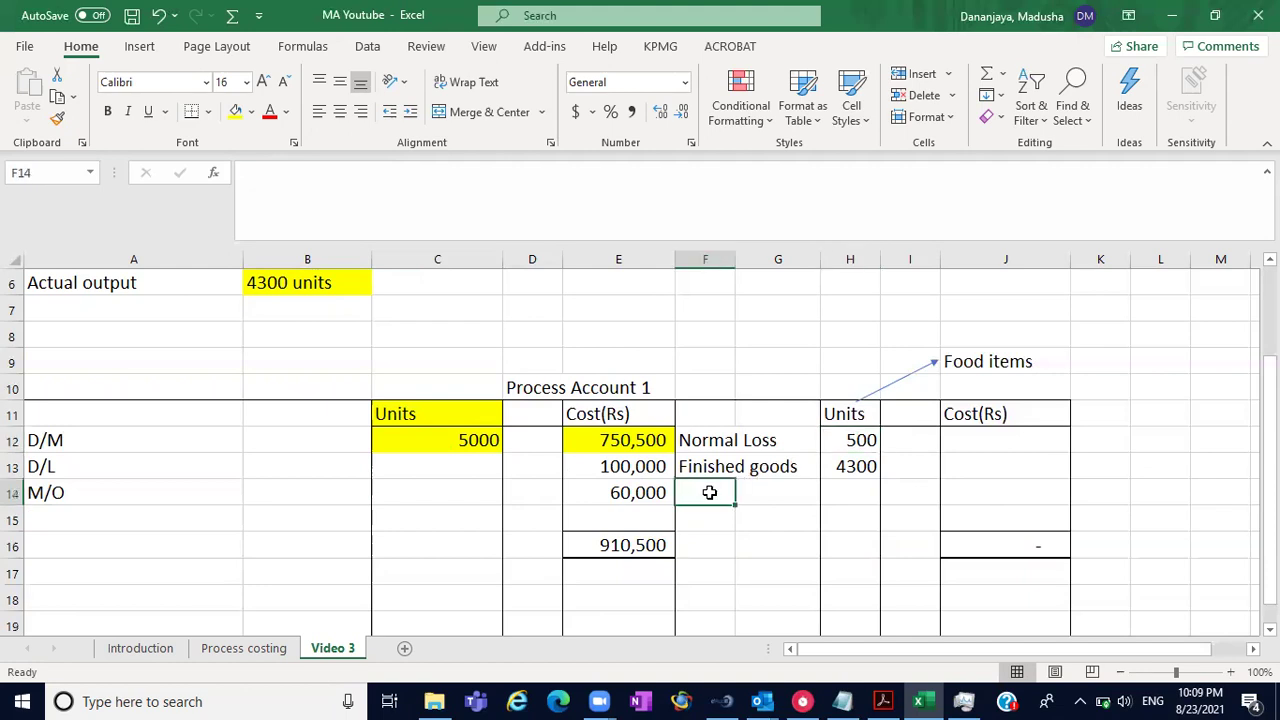
text(Abnot)
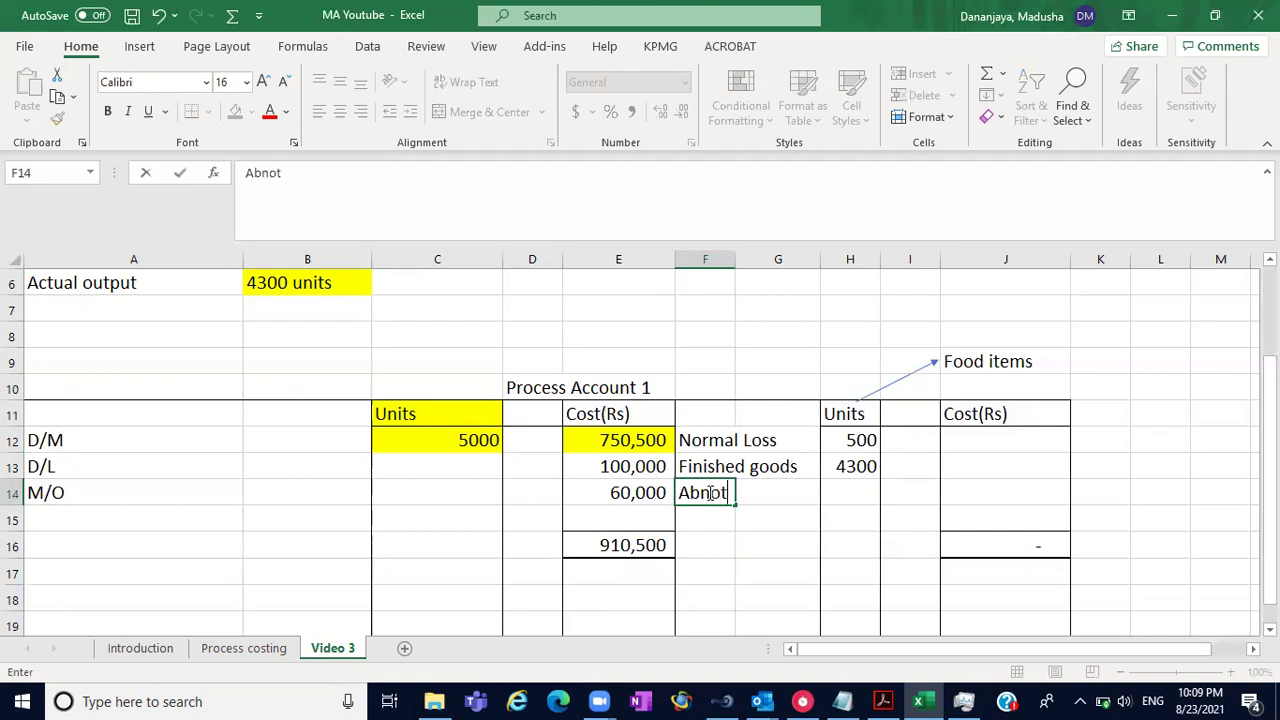
key(BackSpace)
text(rmal loss)
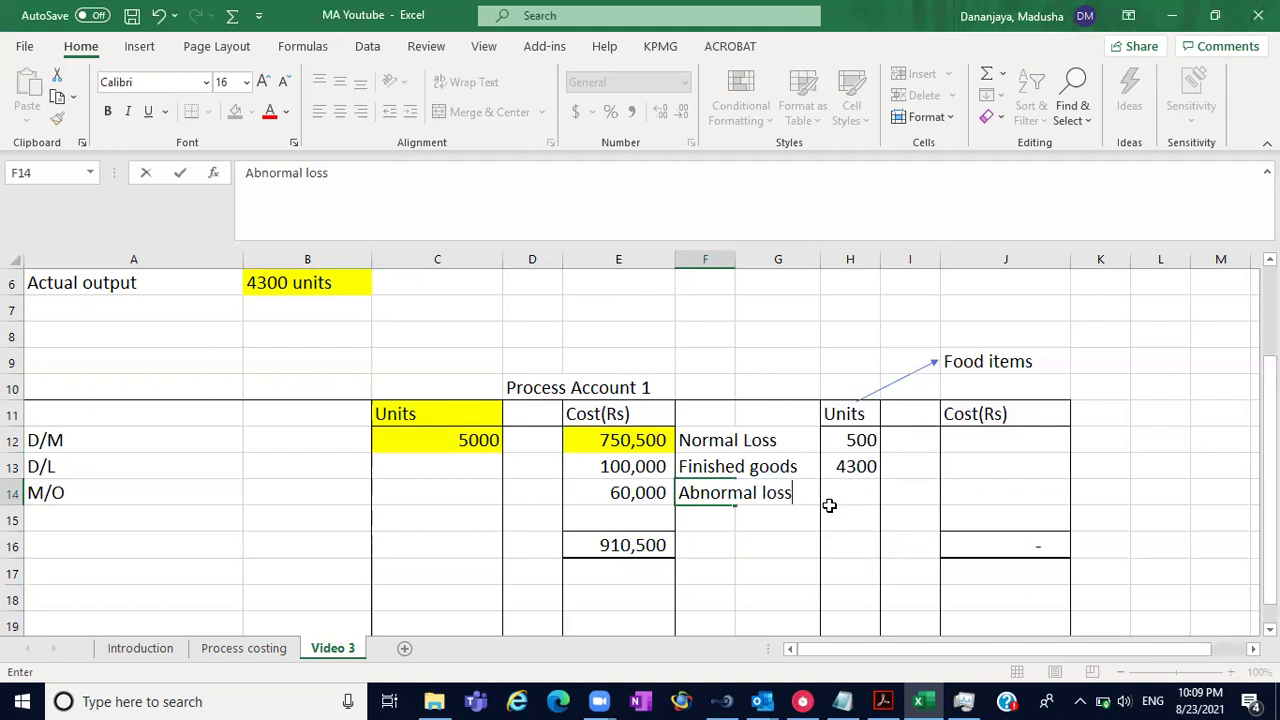
click(854, 497)
text(200)
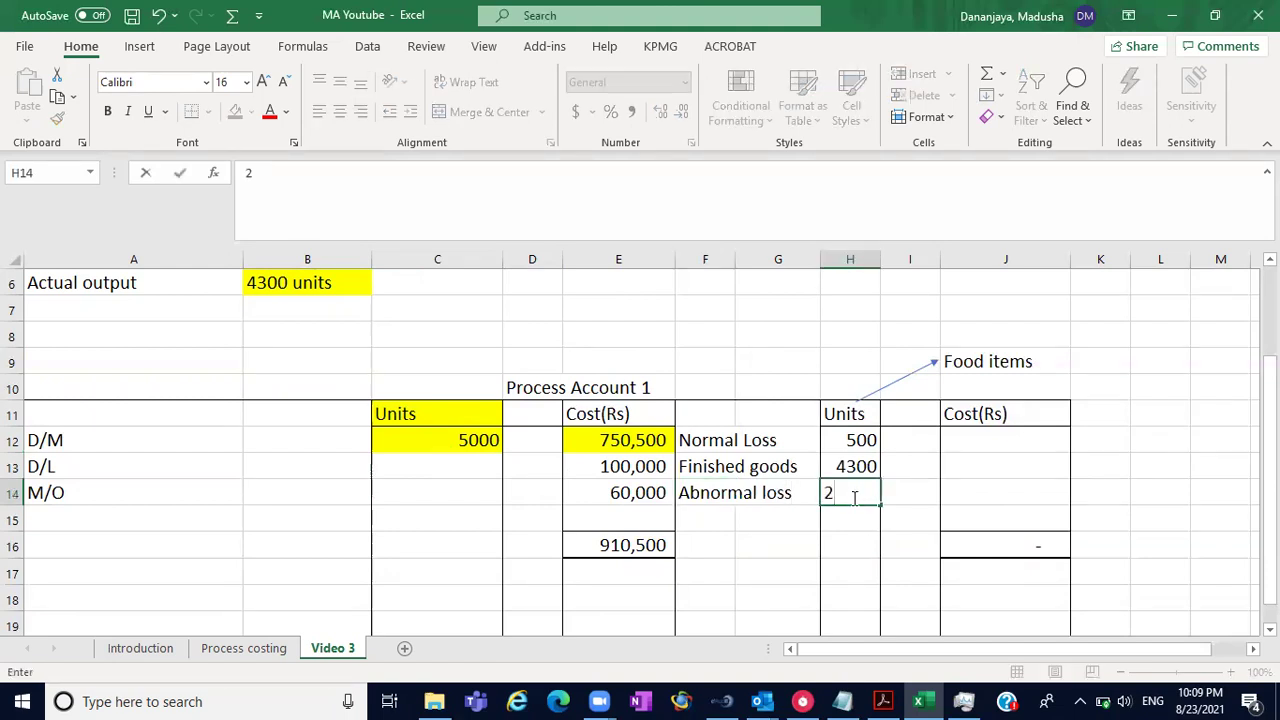
click(1174, 428)
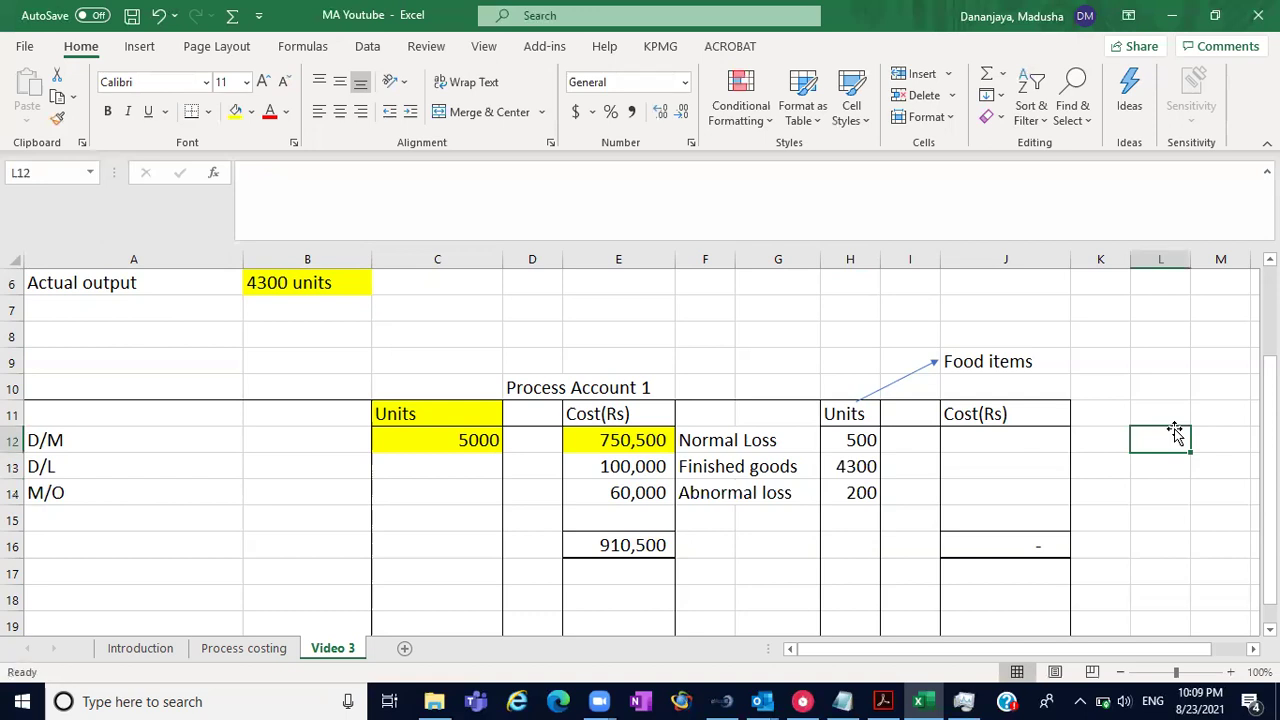
- Apply a Top and Double Bottom Border to the units total cells C16 and H16
click(462, 543)
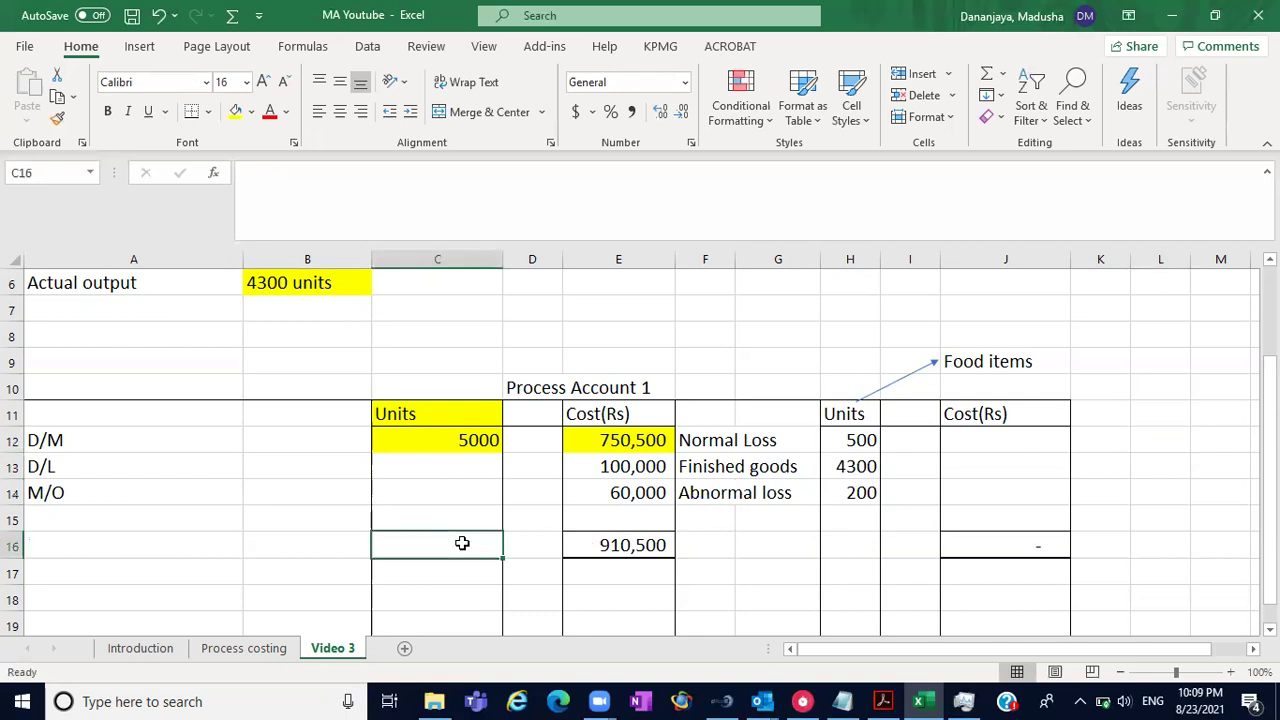
click(208, 111)
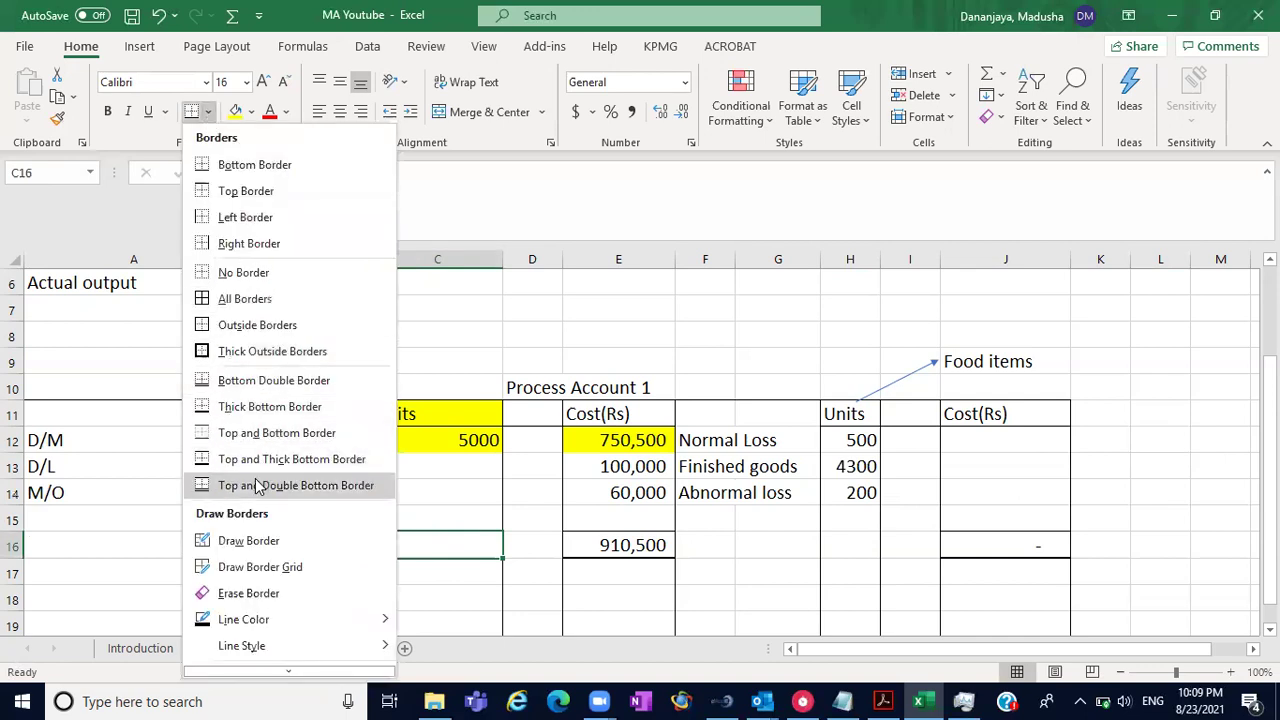
click(256, 485)
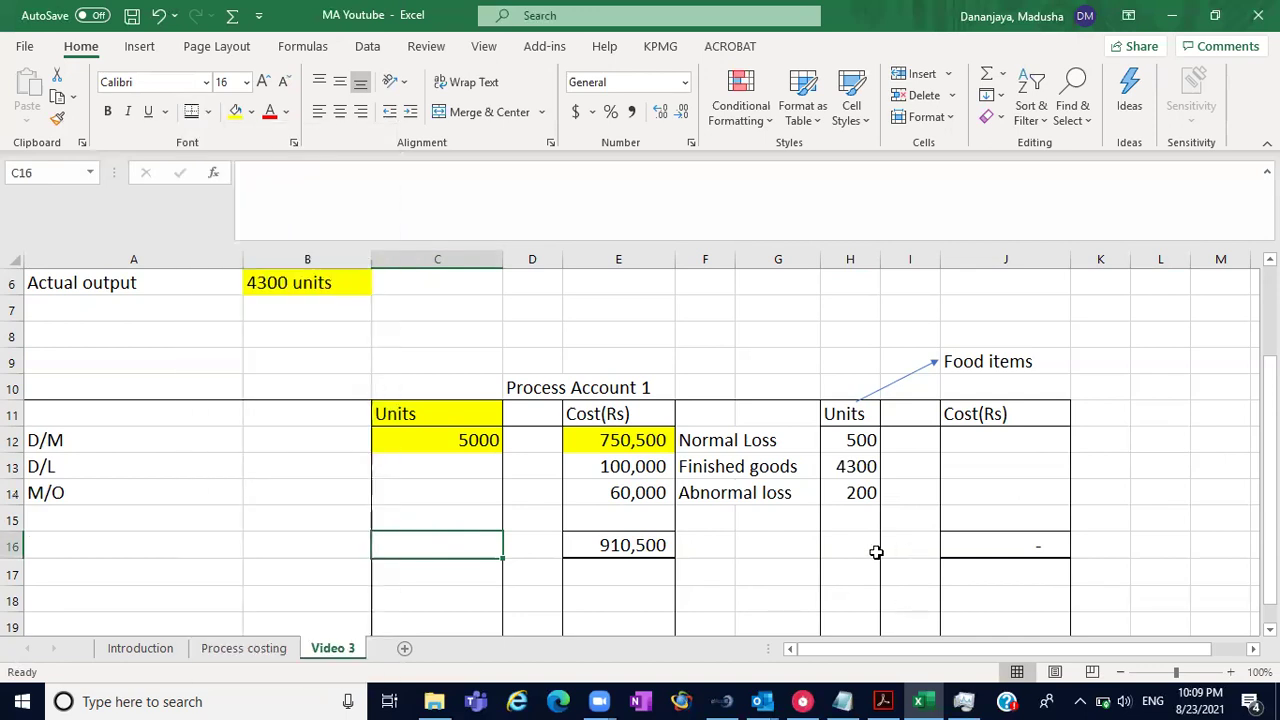
click(868, 550)
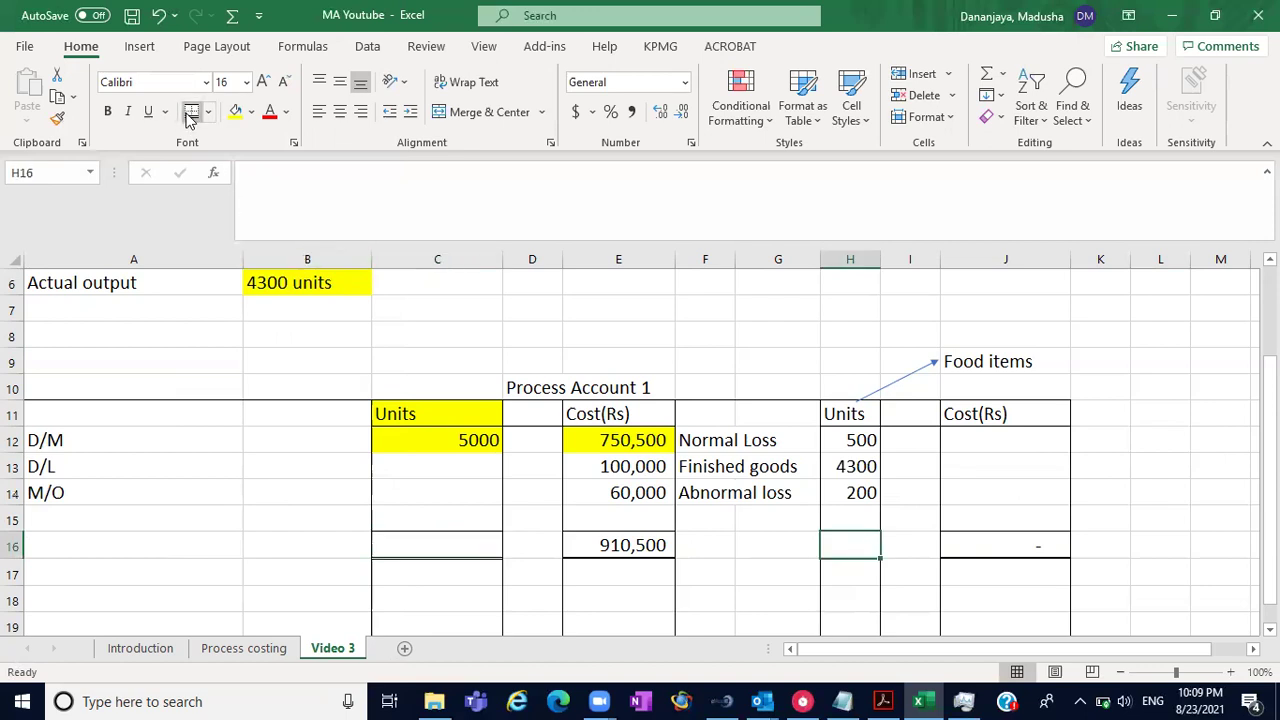
- Review the debit-side entries, the loss and finished goods entries, and the empty credit-side cost cells against the given scrap data
click(727, 440)
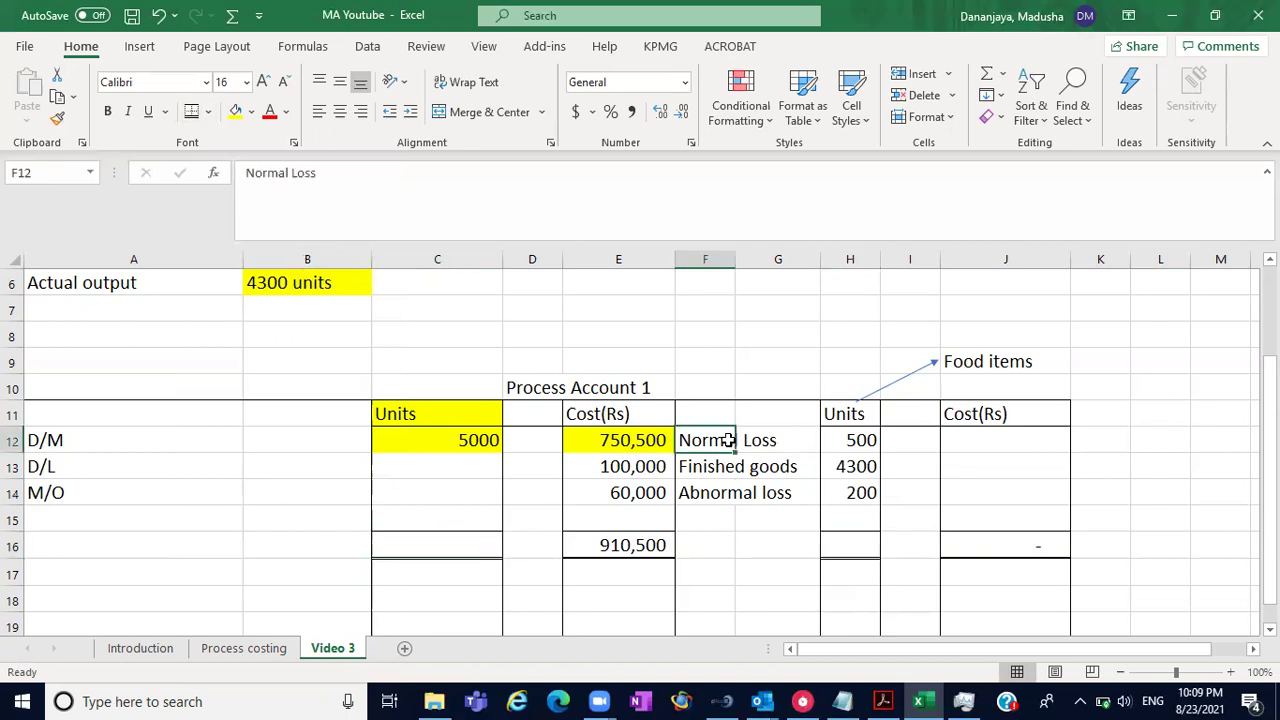
drag(482, 450, 630, 513)
click(720, 438)
drag(718, 464, 779, 503)
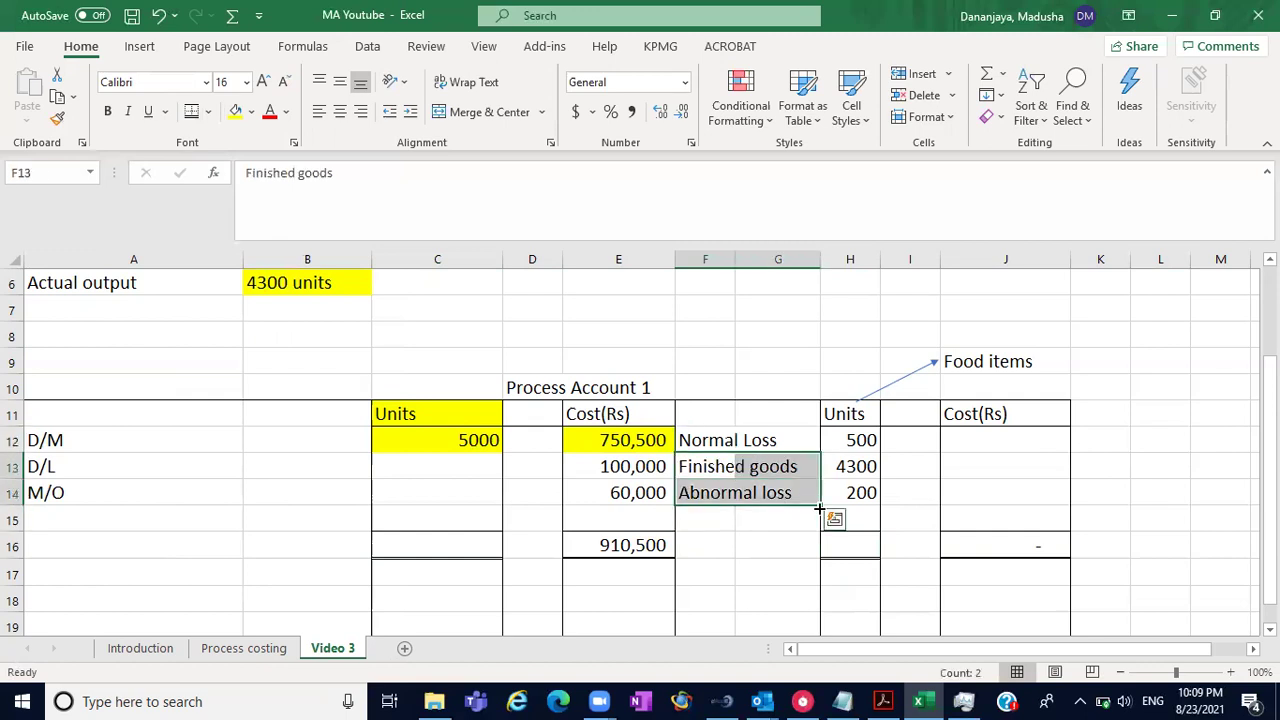
click(965, 444)
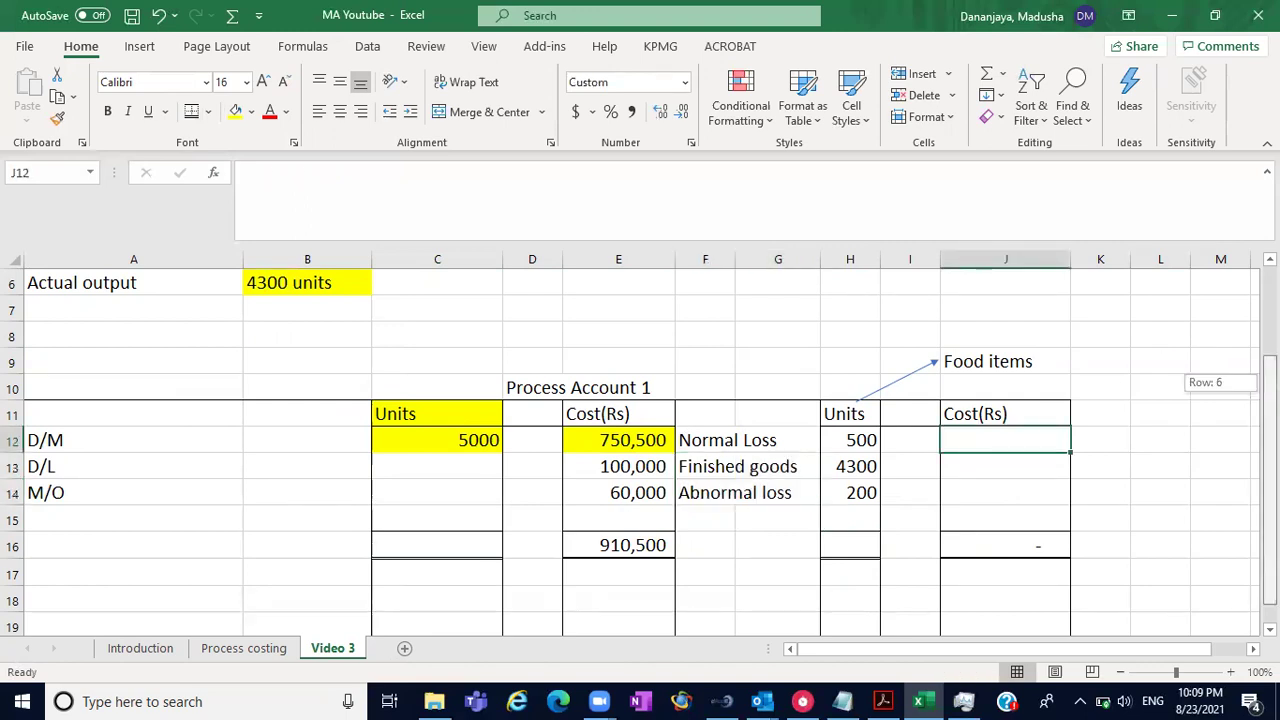
scroll(575, 380, up, 3)
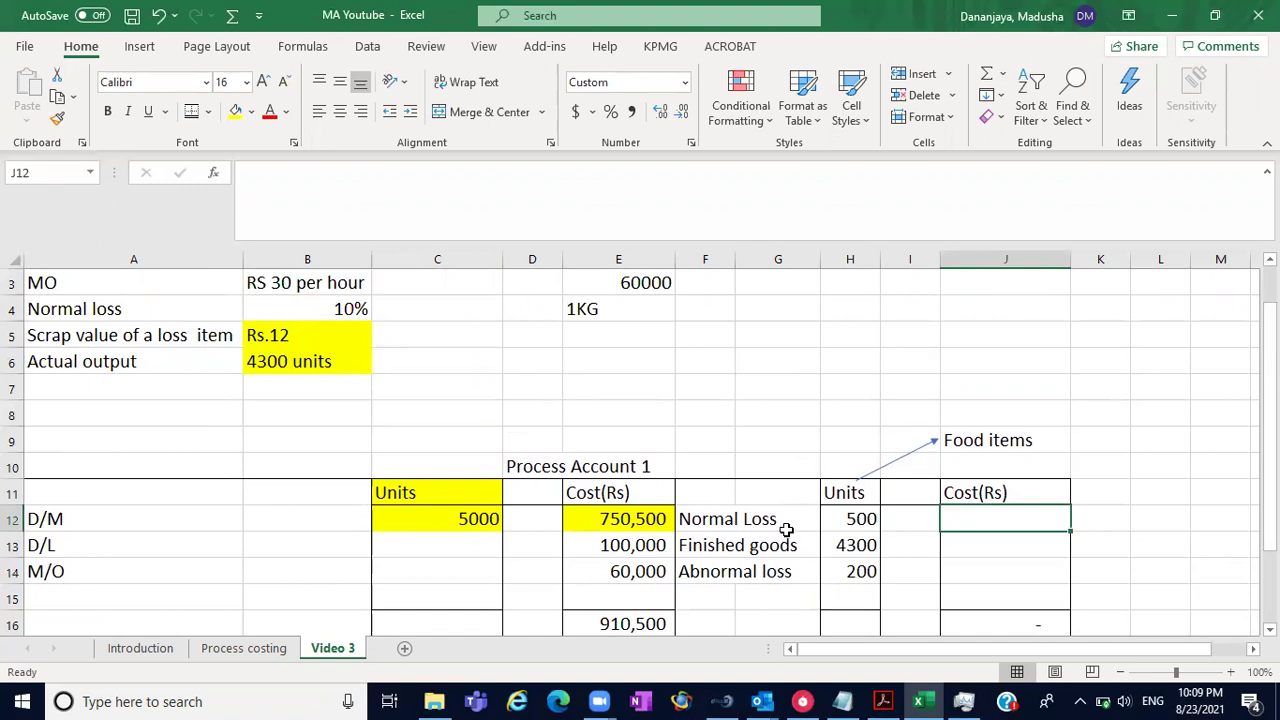
click(861, 523)
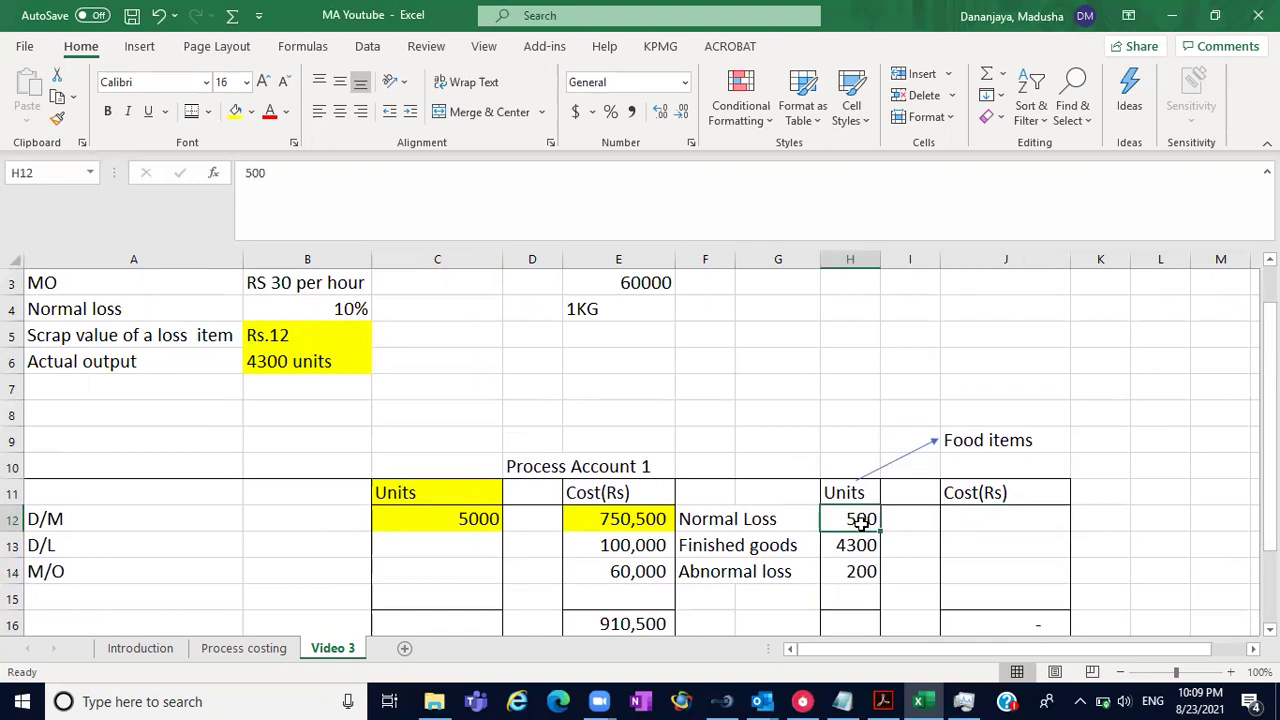
click(989, 536)
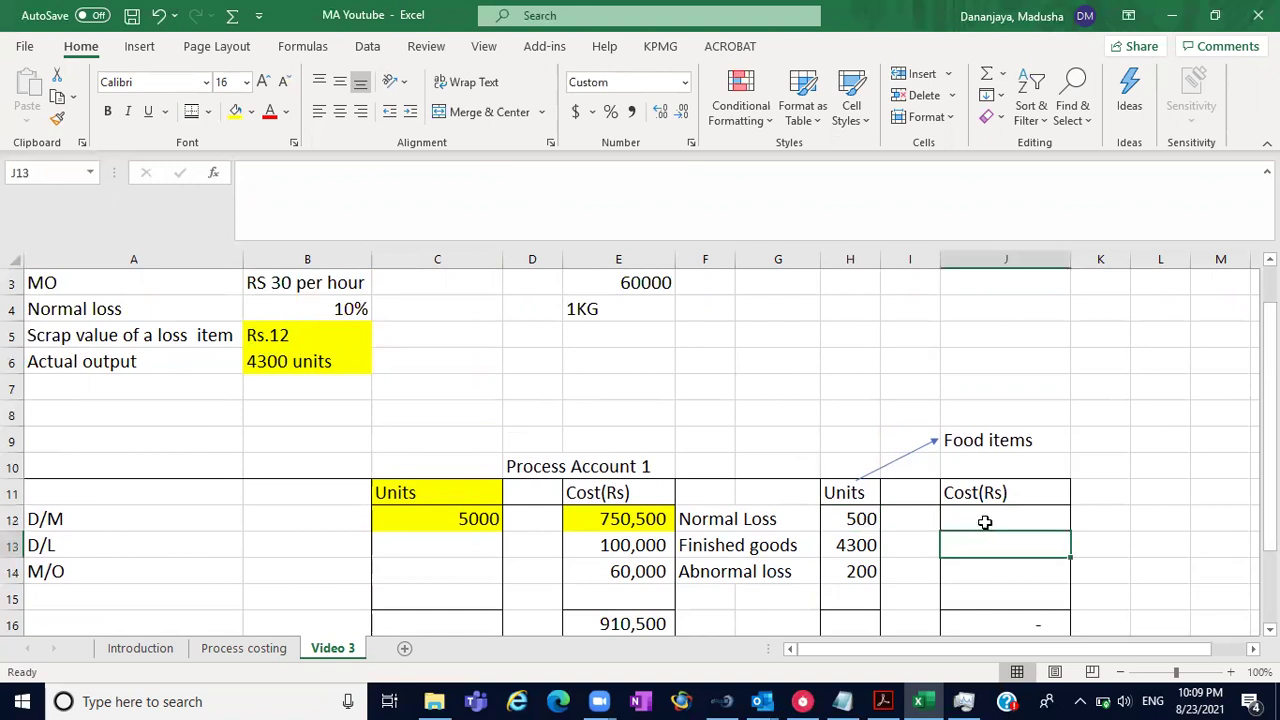
- Calculate the scrap value of the normal loss in L12 with the formula =500*12
click(1112, 519)
click(1154, 519)
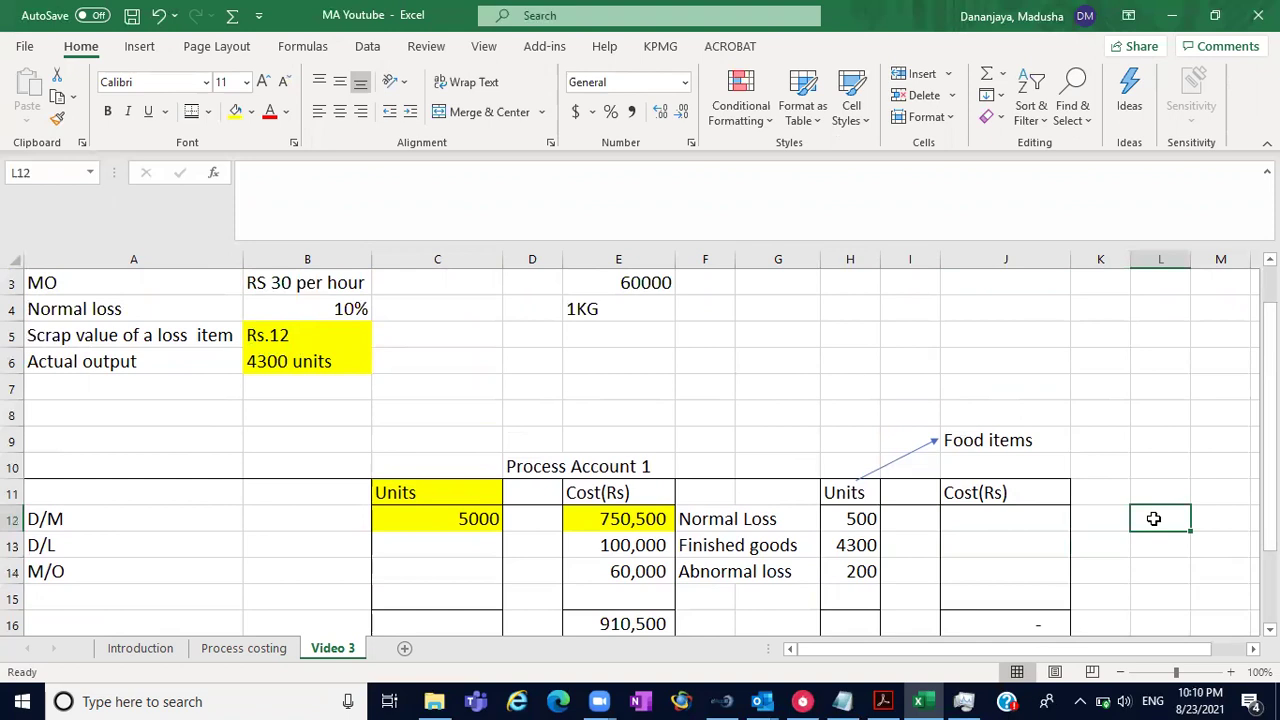
text(=)
key(BackSpace)
text(=)
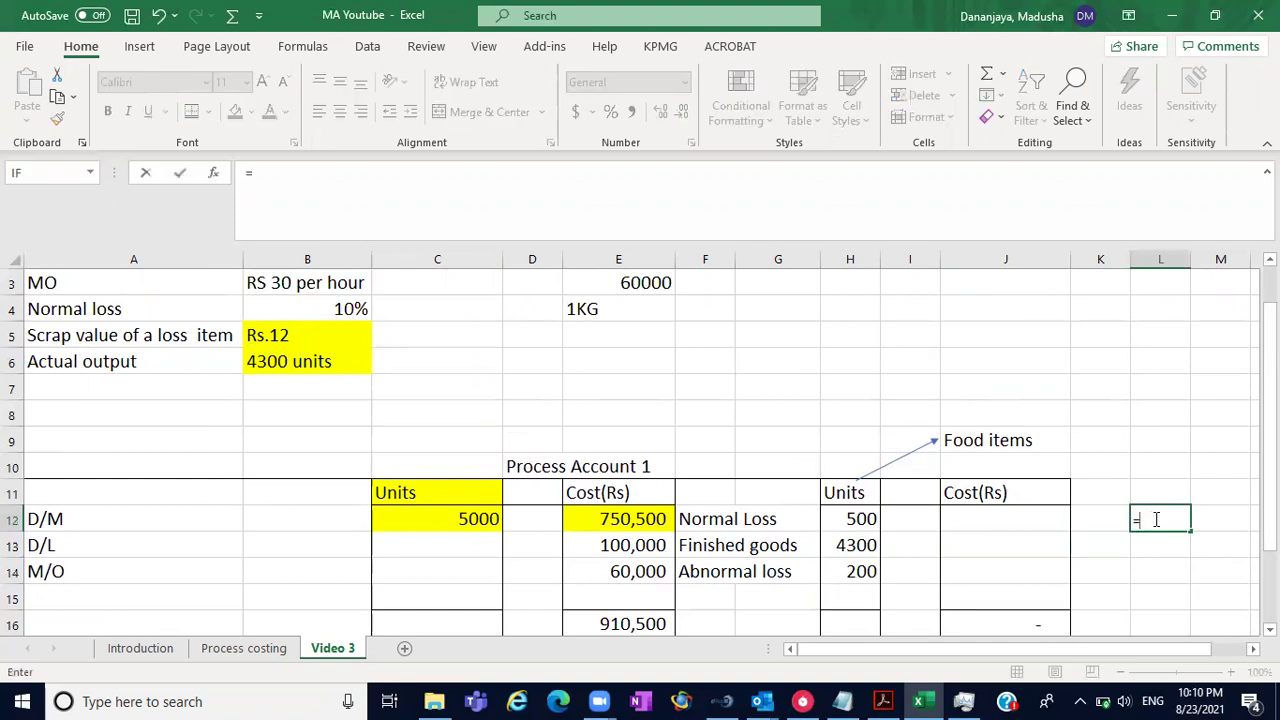
text(500*12)
key(Return)
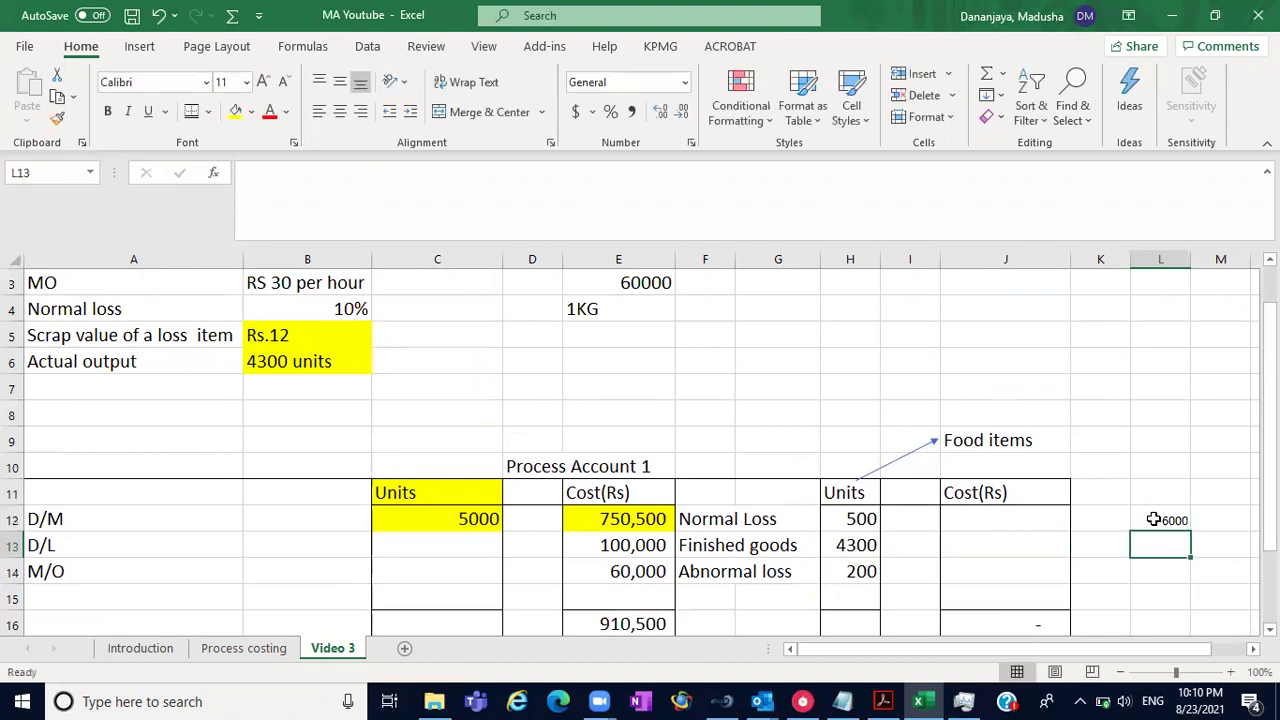
- Copy the scrap value calculation from L12 into the Normal Loss cost cell J12
click(1040, 517)
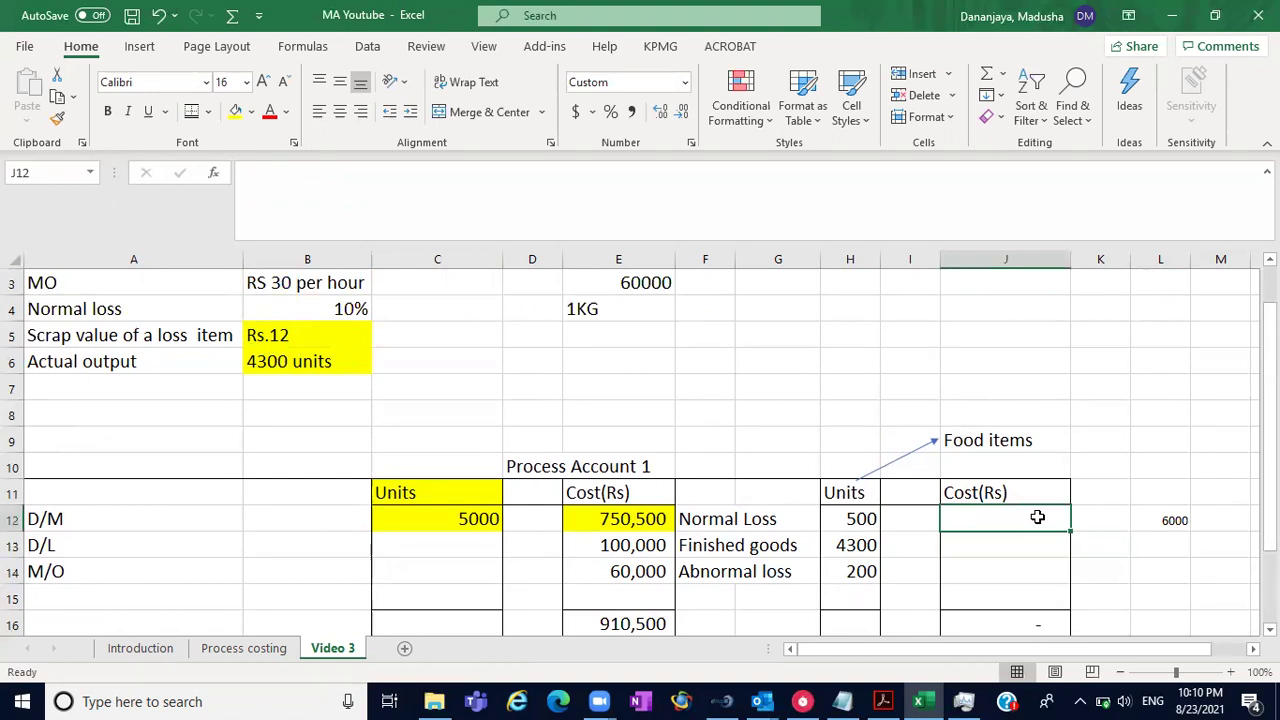
click(1150, 520)
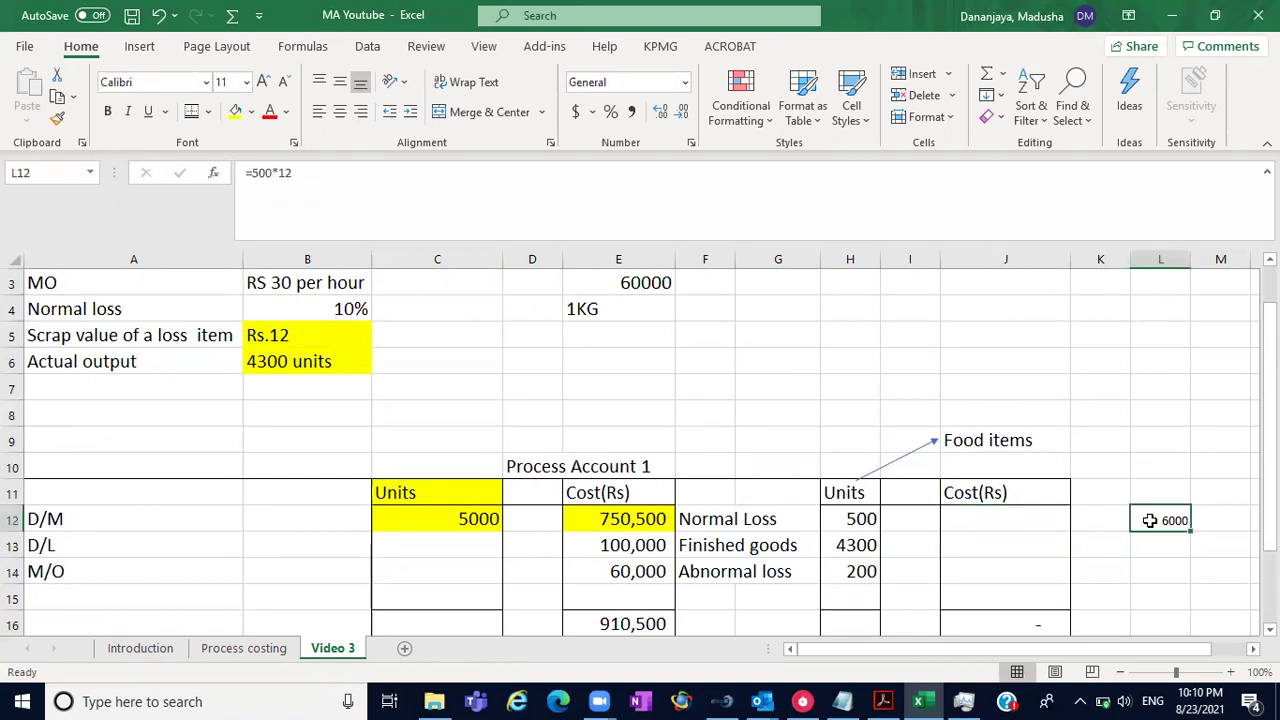
key(ctrl+c)
click(1000, 517)
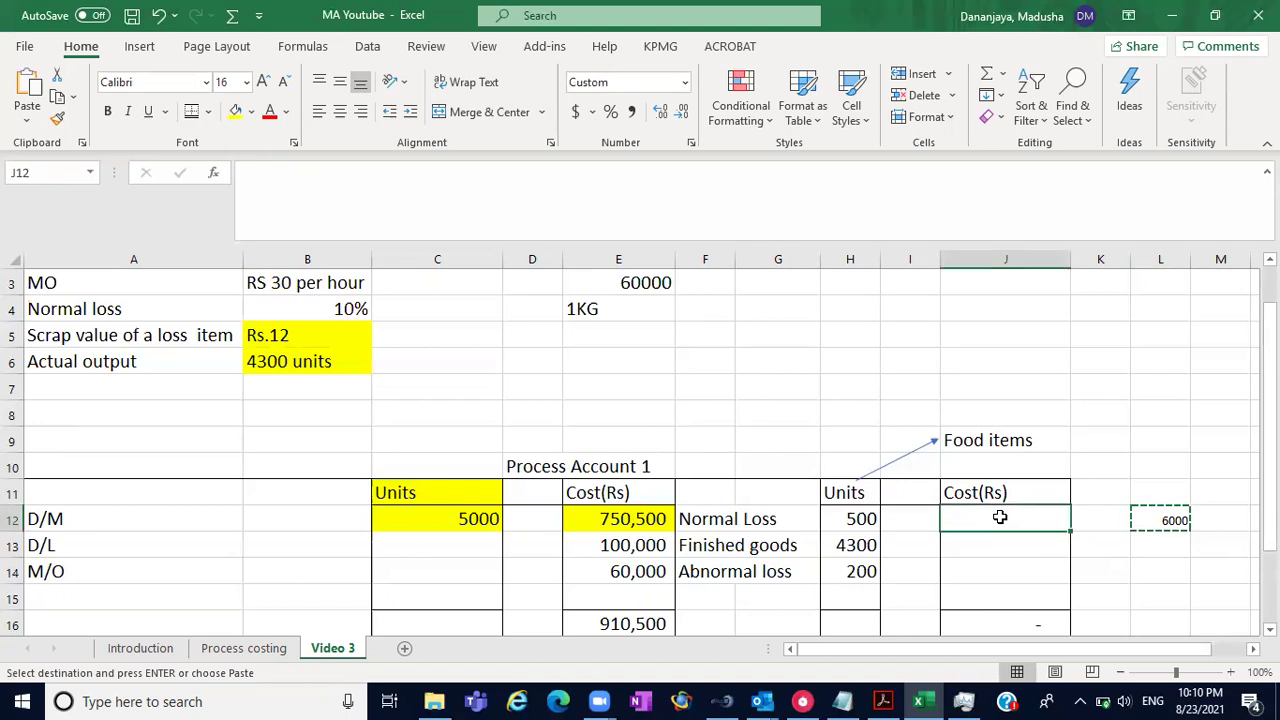
key(ctrl+v)
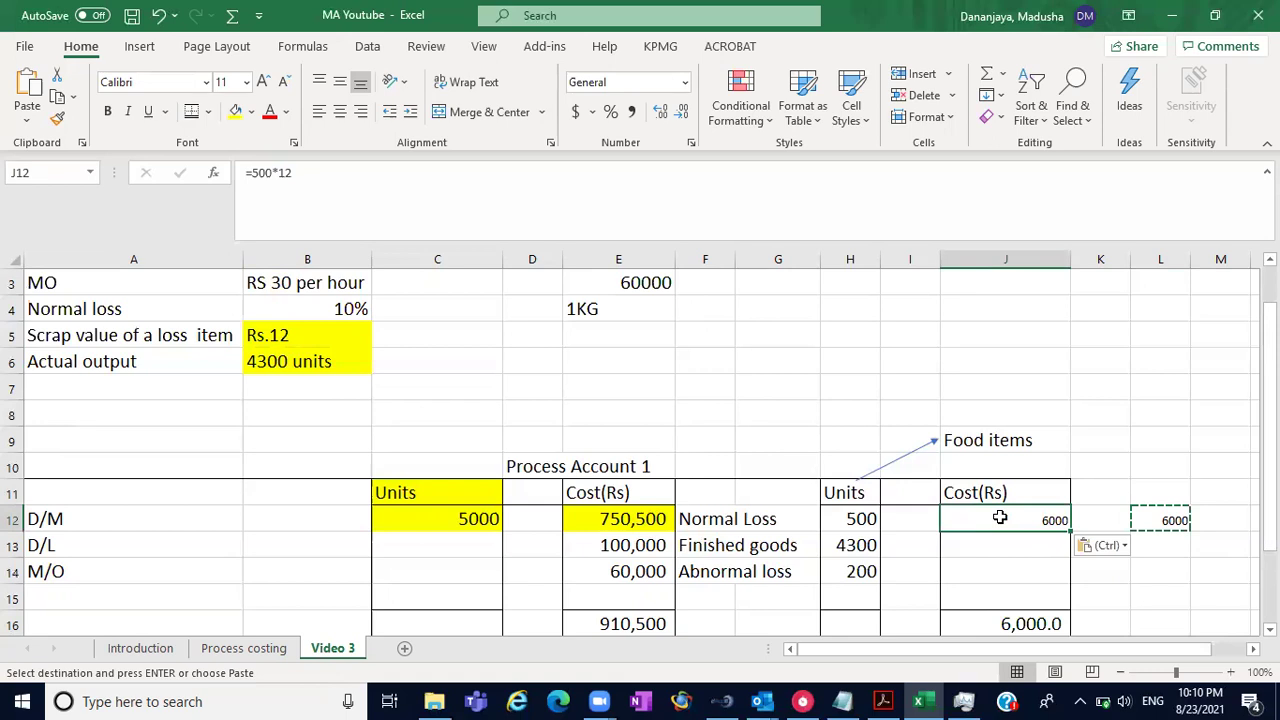
- Enlarge the font of the Normal Loss cost in J12 to size 16
click(262, 84)
click(262, 84)
click(262, 84)
click(262, 84)
click(262, 84)
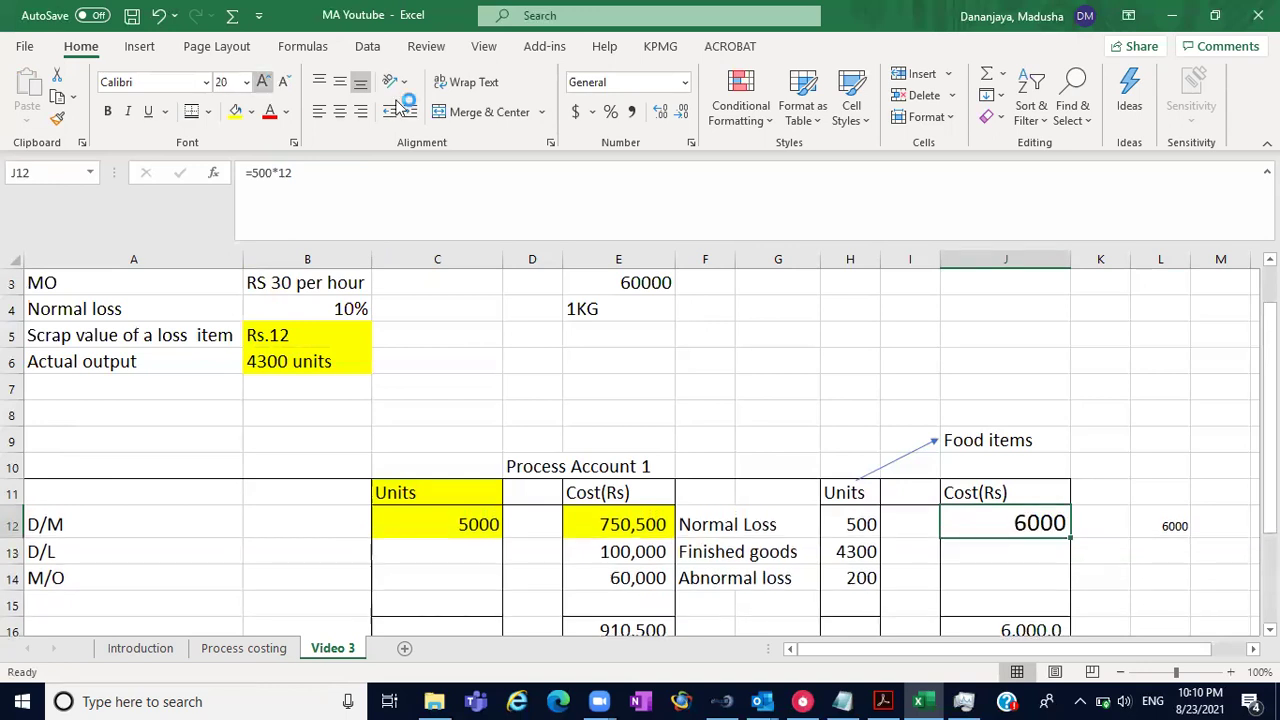
click(285, 90)
click(285, 90)
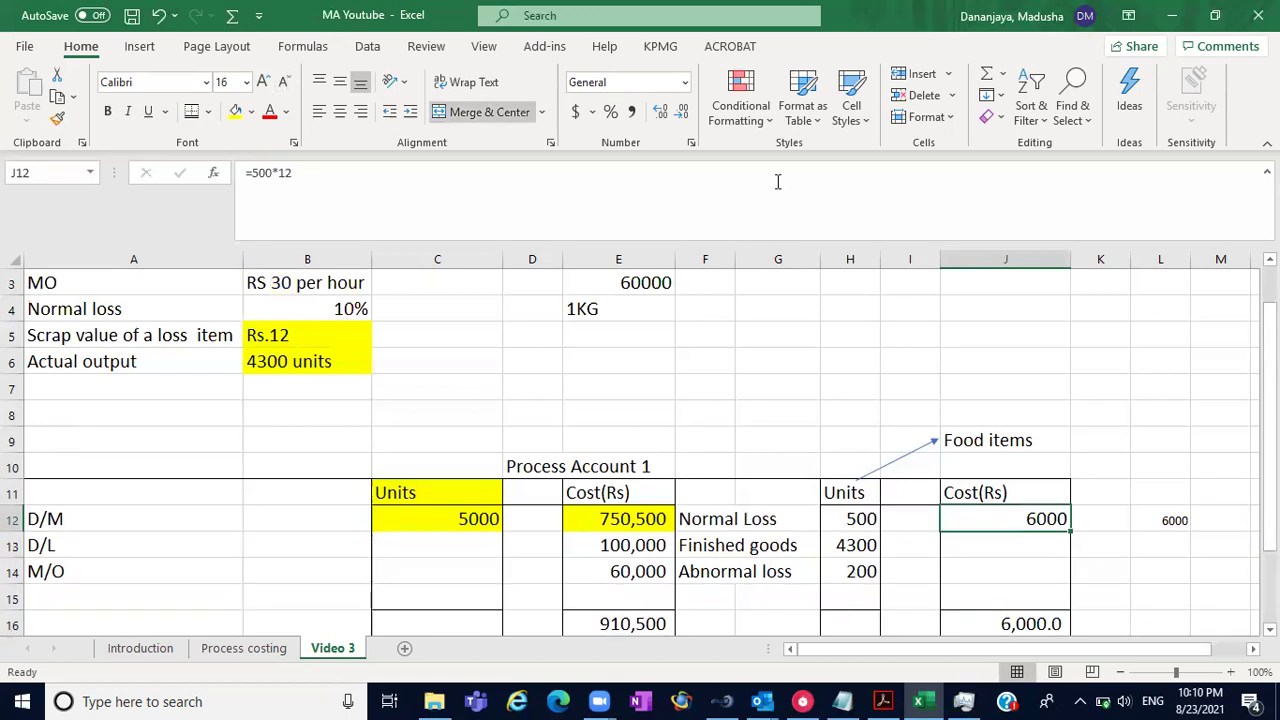
click(1161, 358)
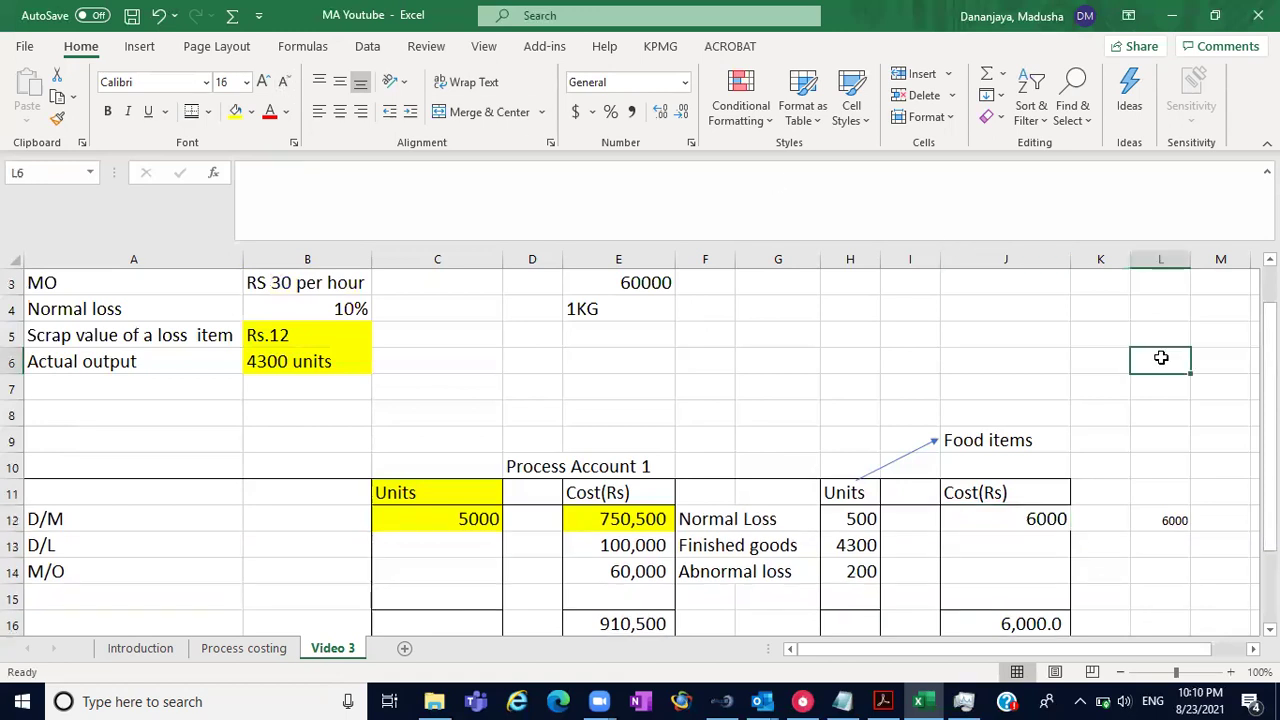
- Review the Finished goods and Abnormal loss entries and units that still lack a cost
click(1011, 550)
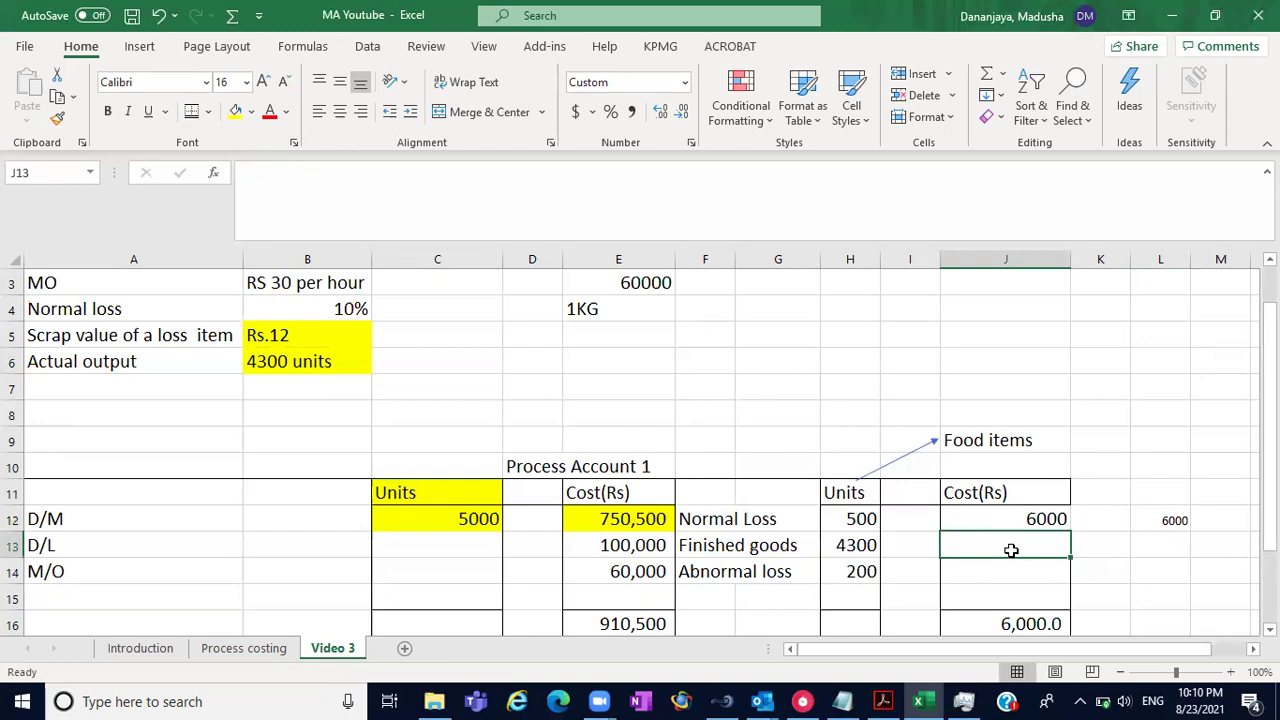
scroll(640, 450, down, 1)
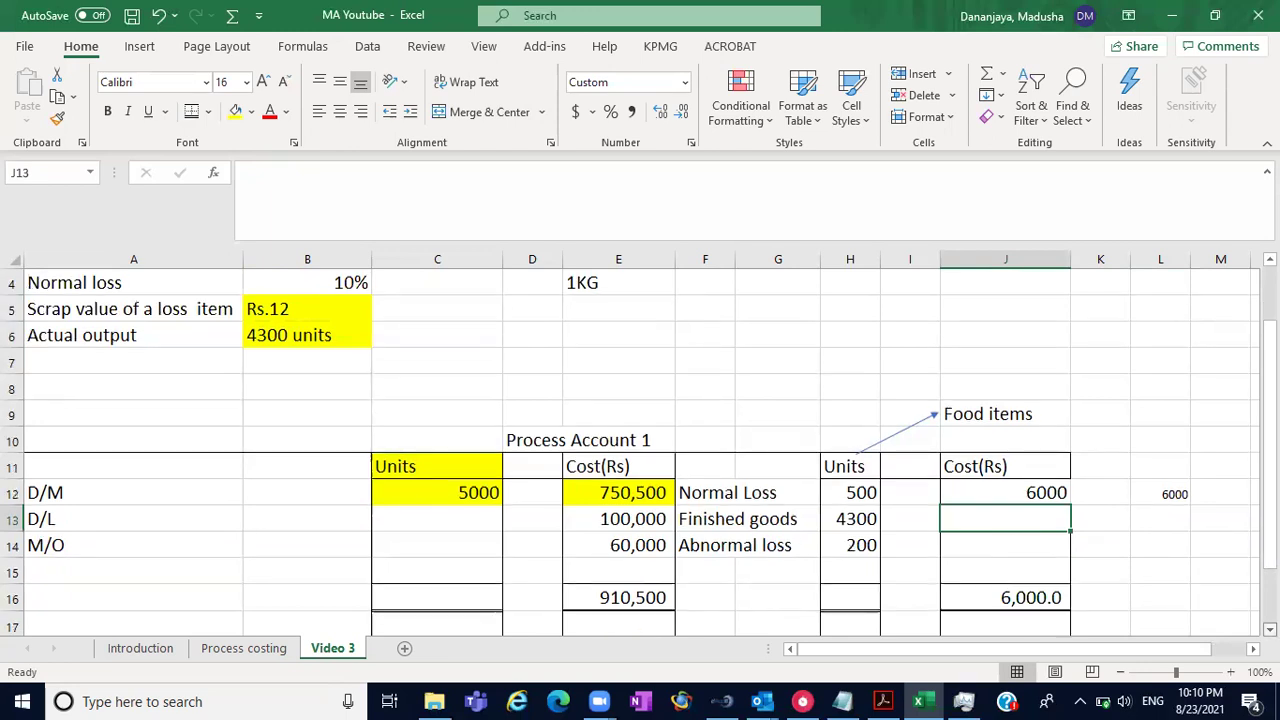
scroll(770, 503, down, 1)
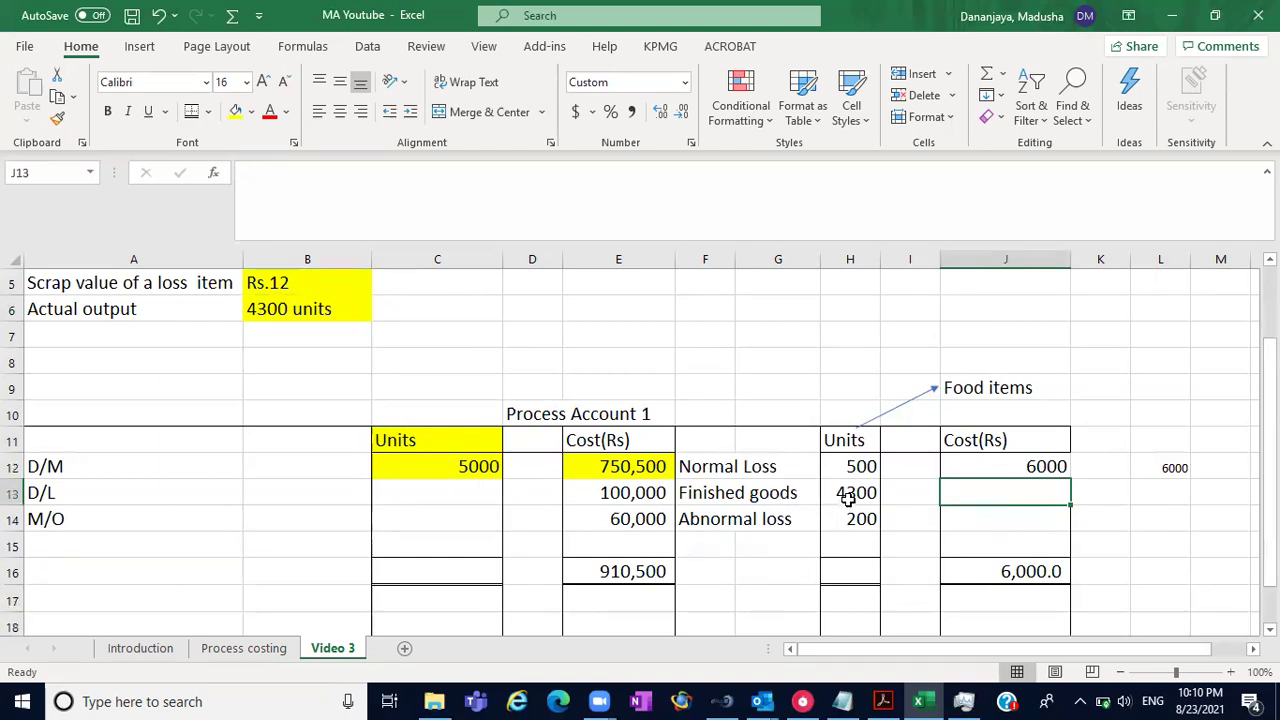
click(760, 494)
click(834, 496)
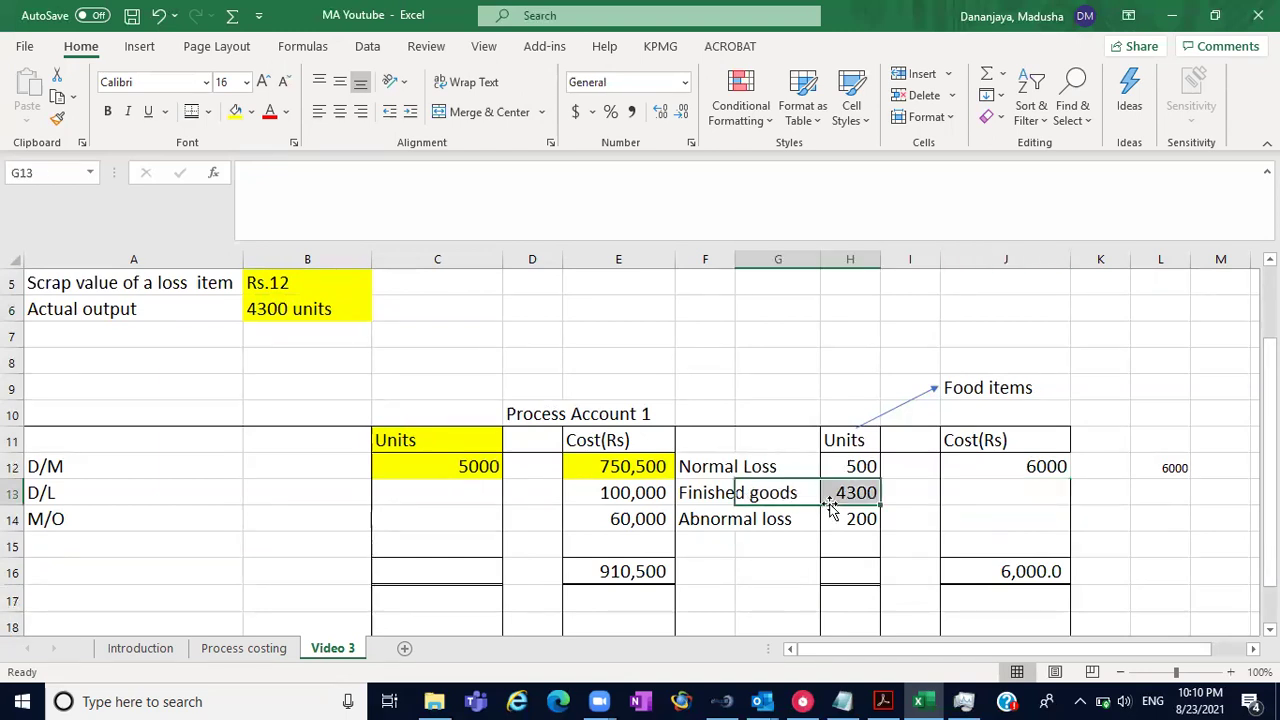
drag(728, 494, 851, 519)
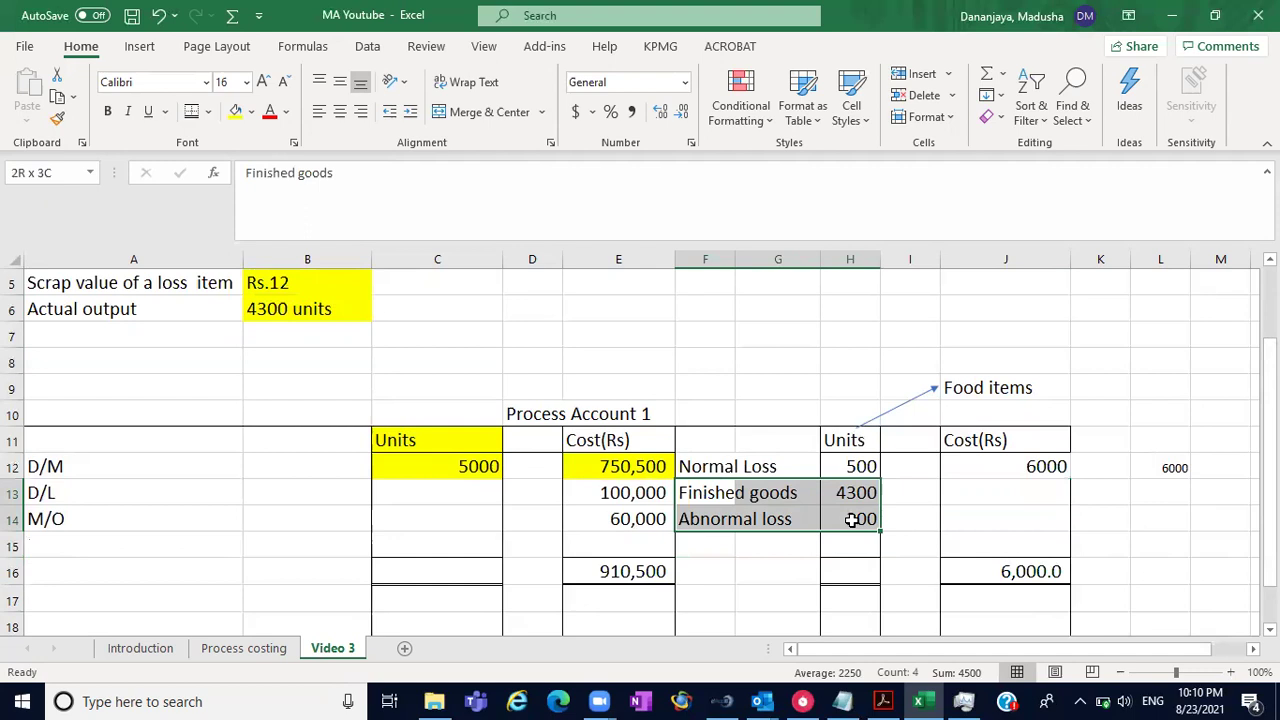
drag(851, 519, 851, 519)
- Add a "Cost per unit" label in O14, in the blank area beside the process account
scroll(578, 531, down, 3)
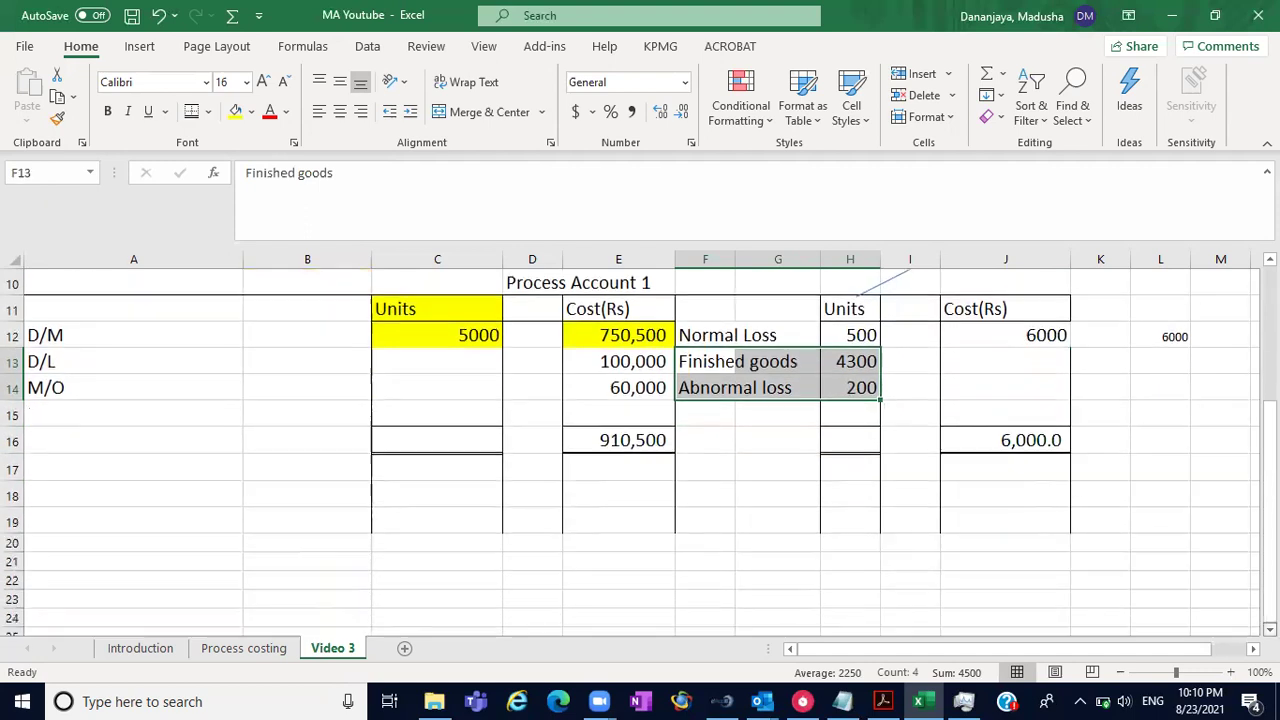
click(273, 497)
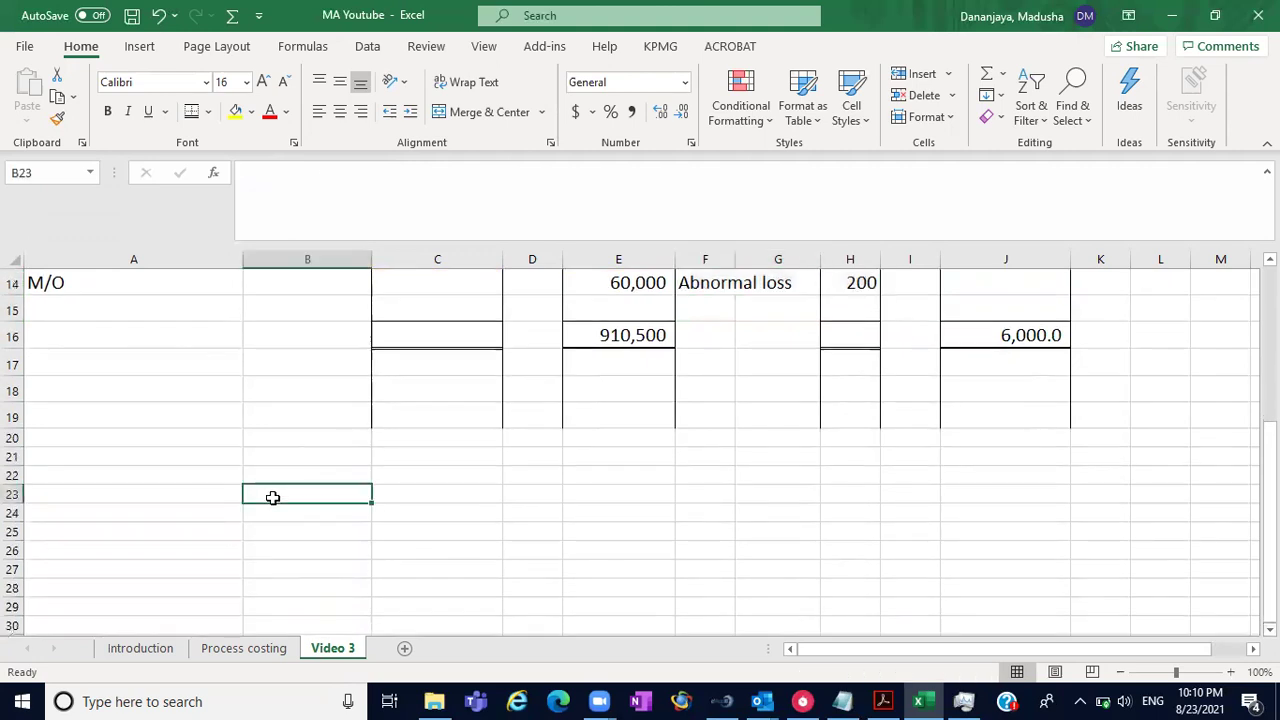
click(230, 496)
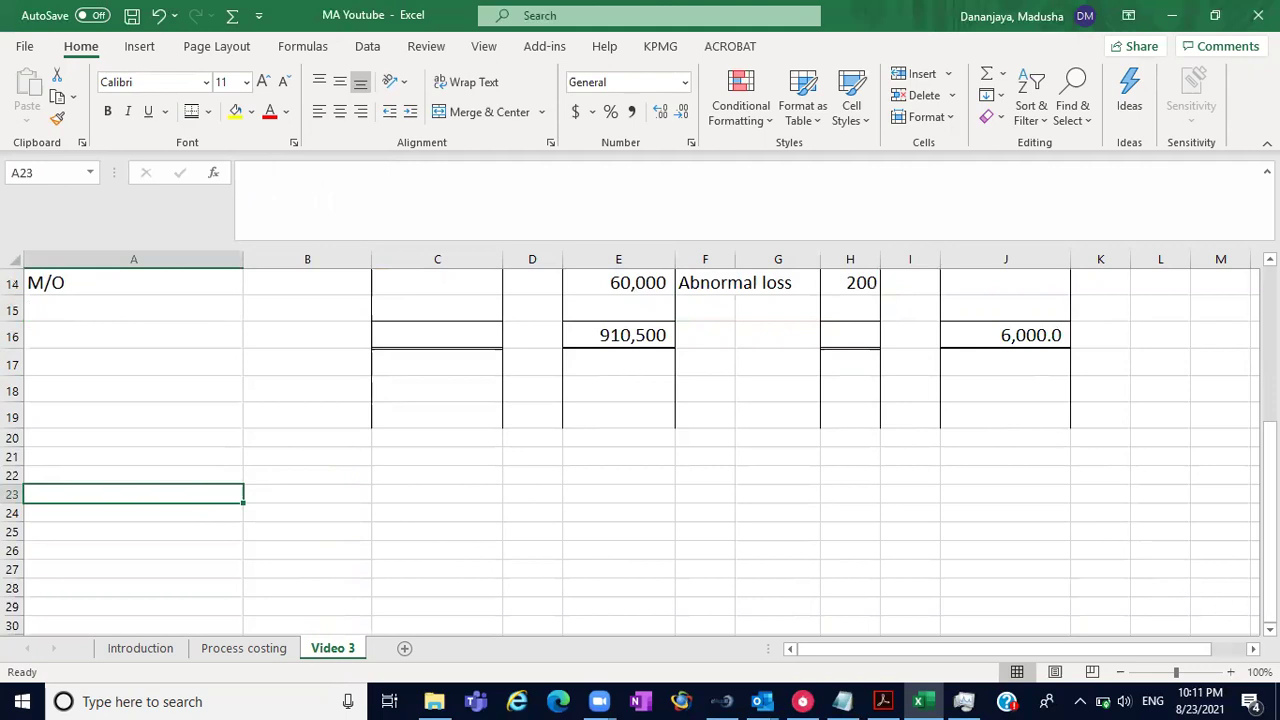
scroll(640, 440, right, 2)
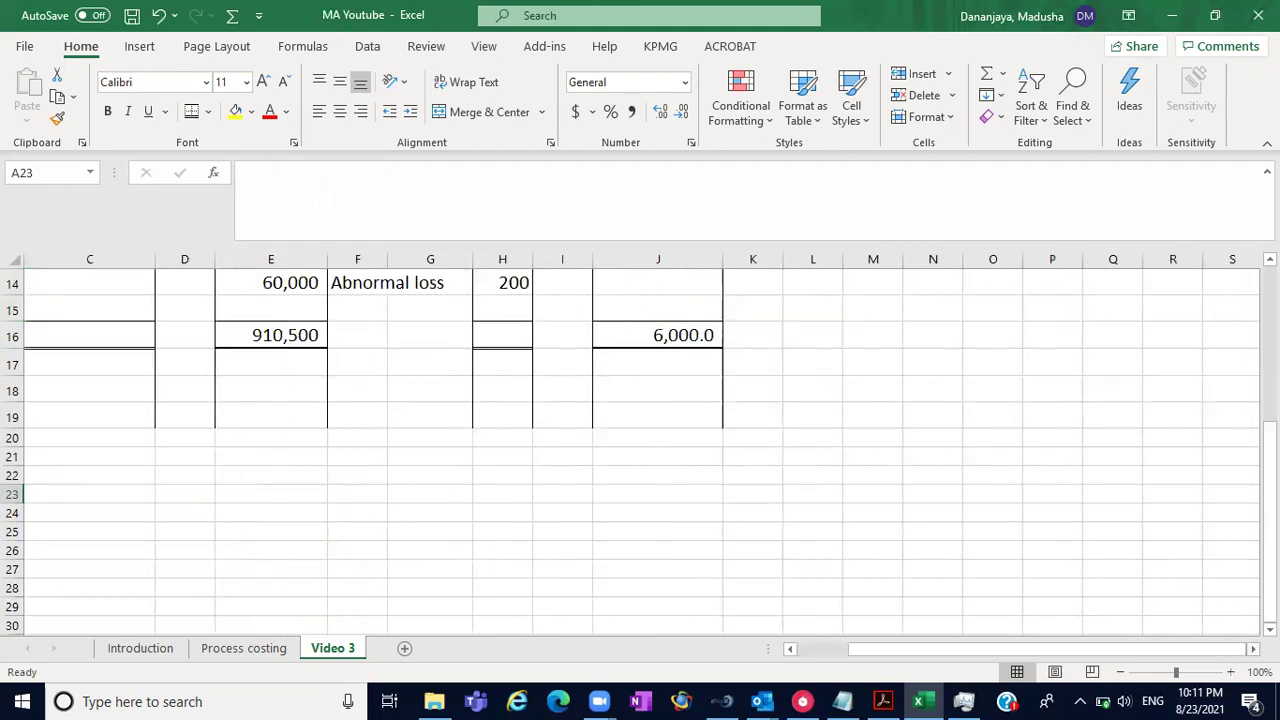
scroll(640, 440, up, 4)
scroll(640, 440, down, 2)
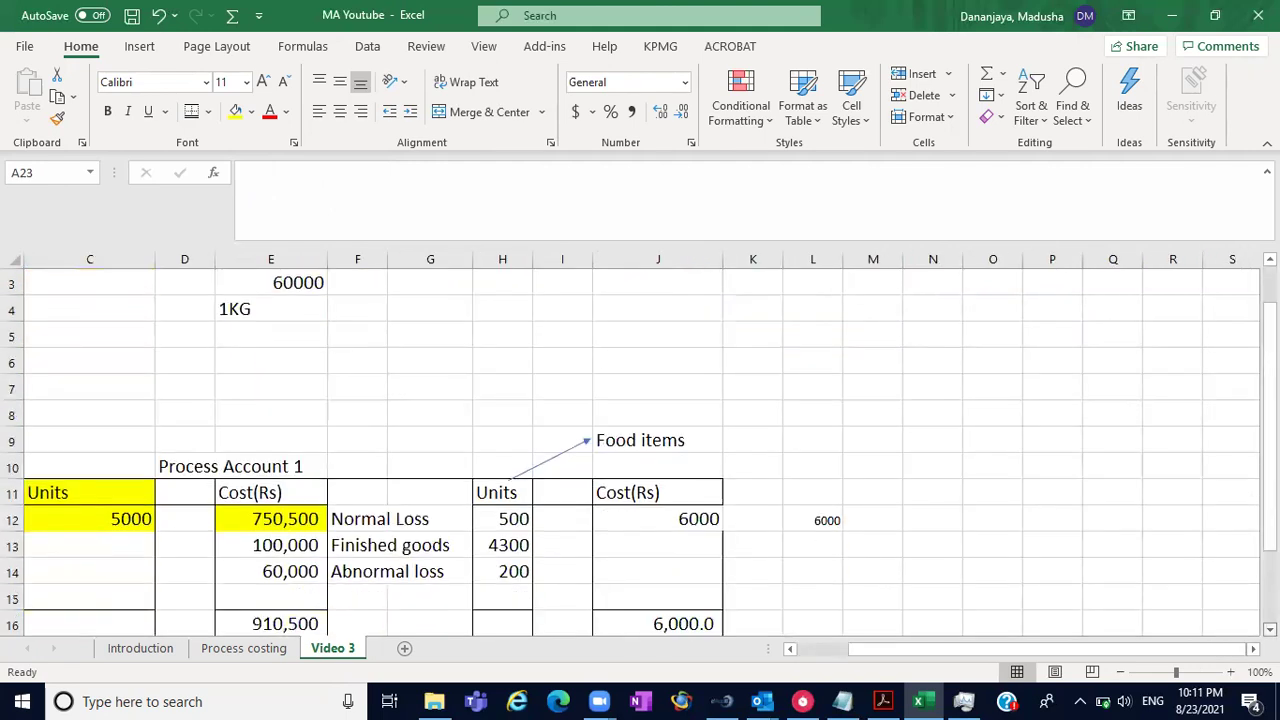
click(992, 487)
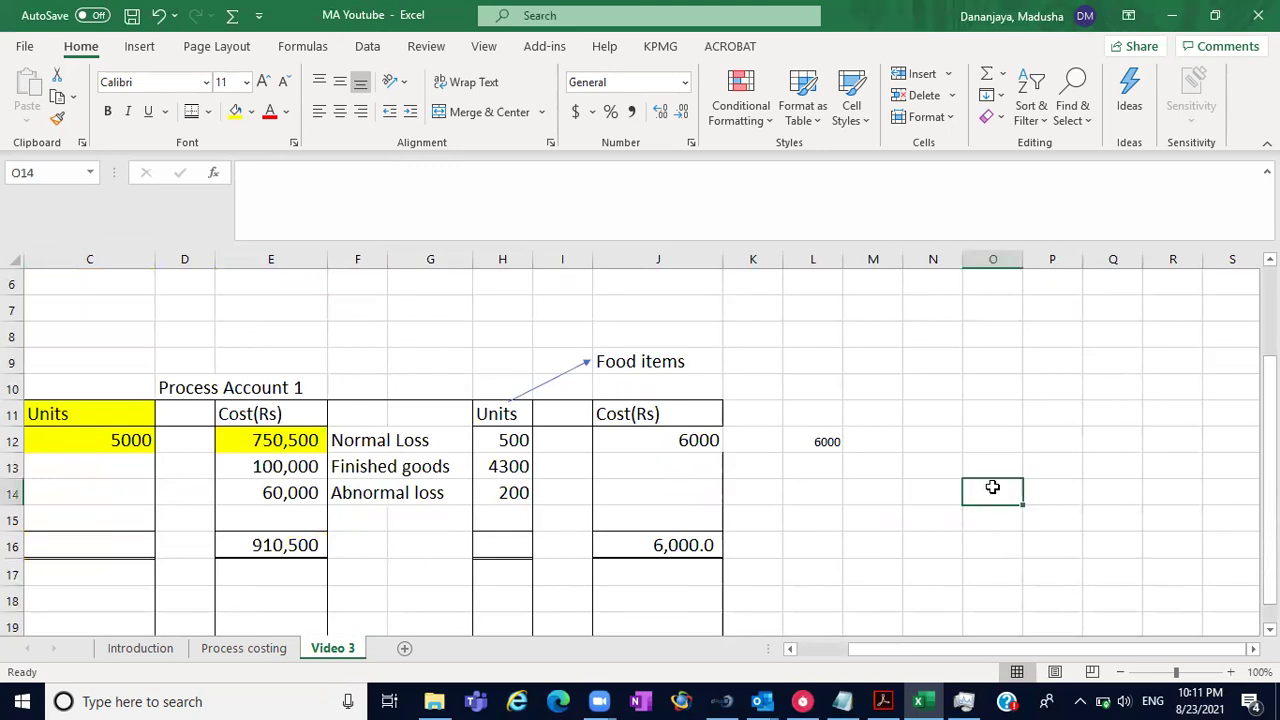
text(Cost per uit)
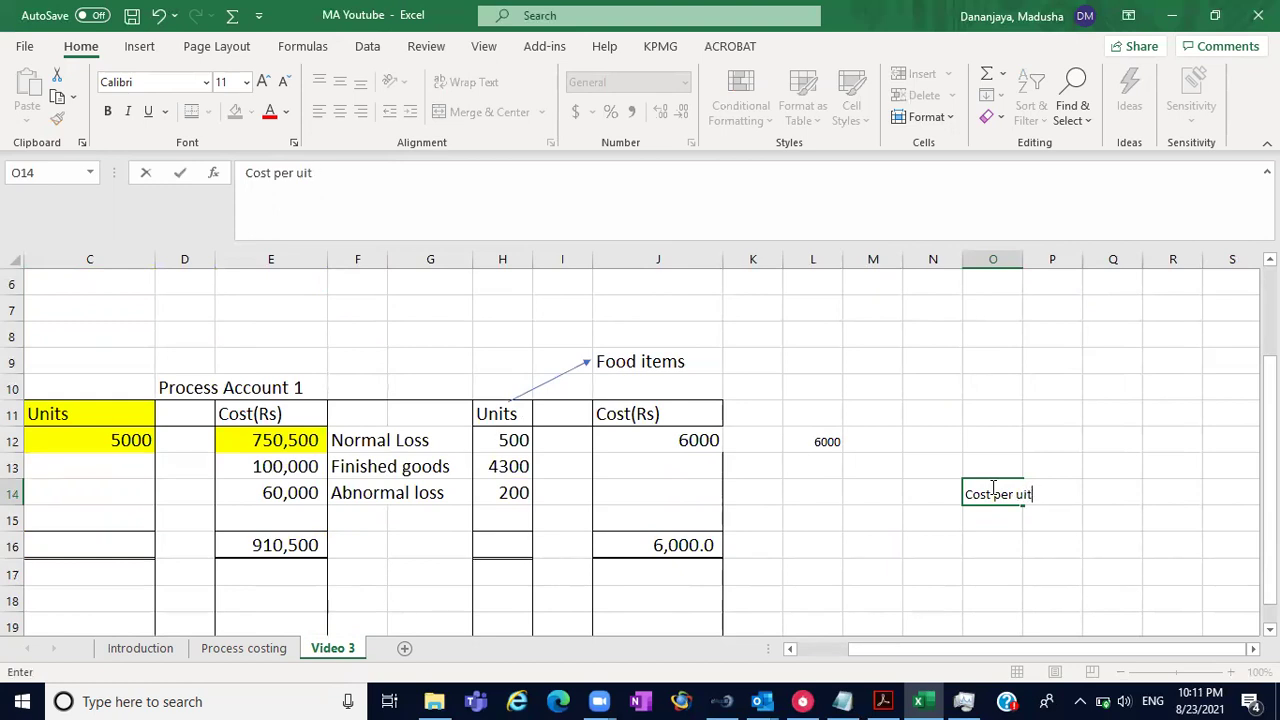
text(n)
click(1000, 440)
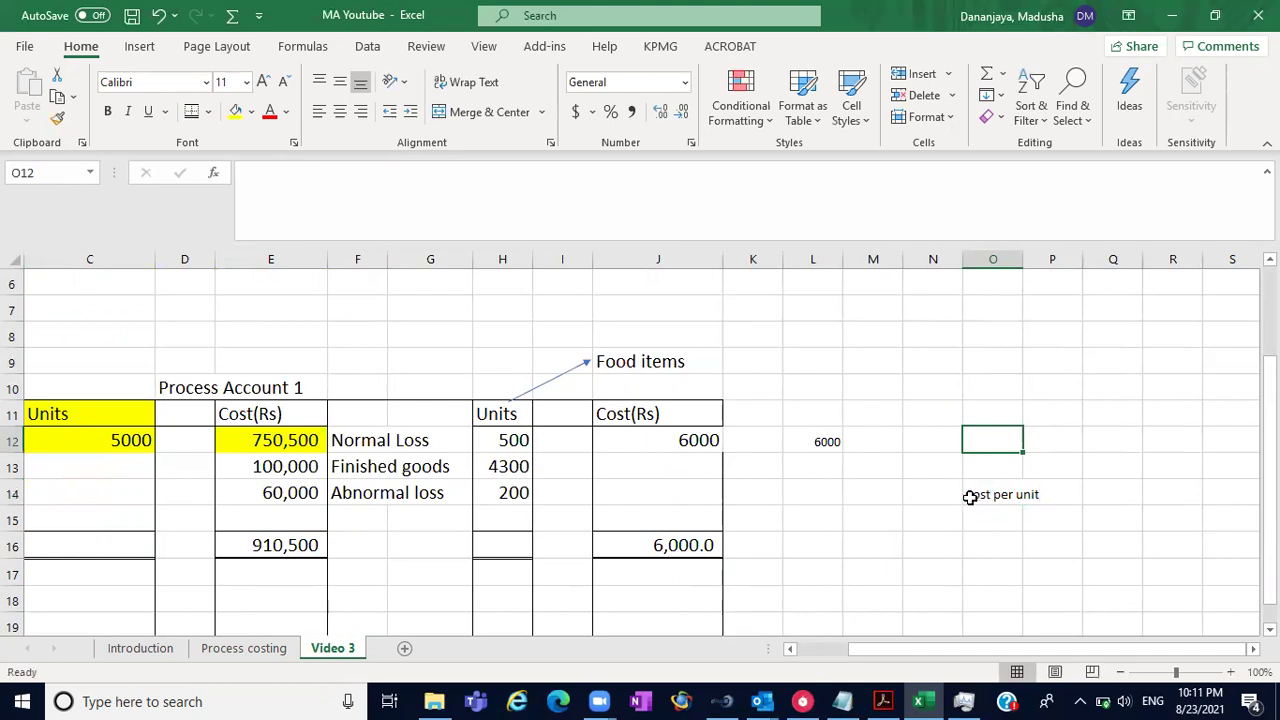
- Set the font size of the whole sheet to 16 and narrow column J, keeping it slightly wider than its contents
click(14, 260)
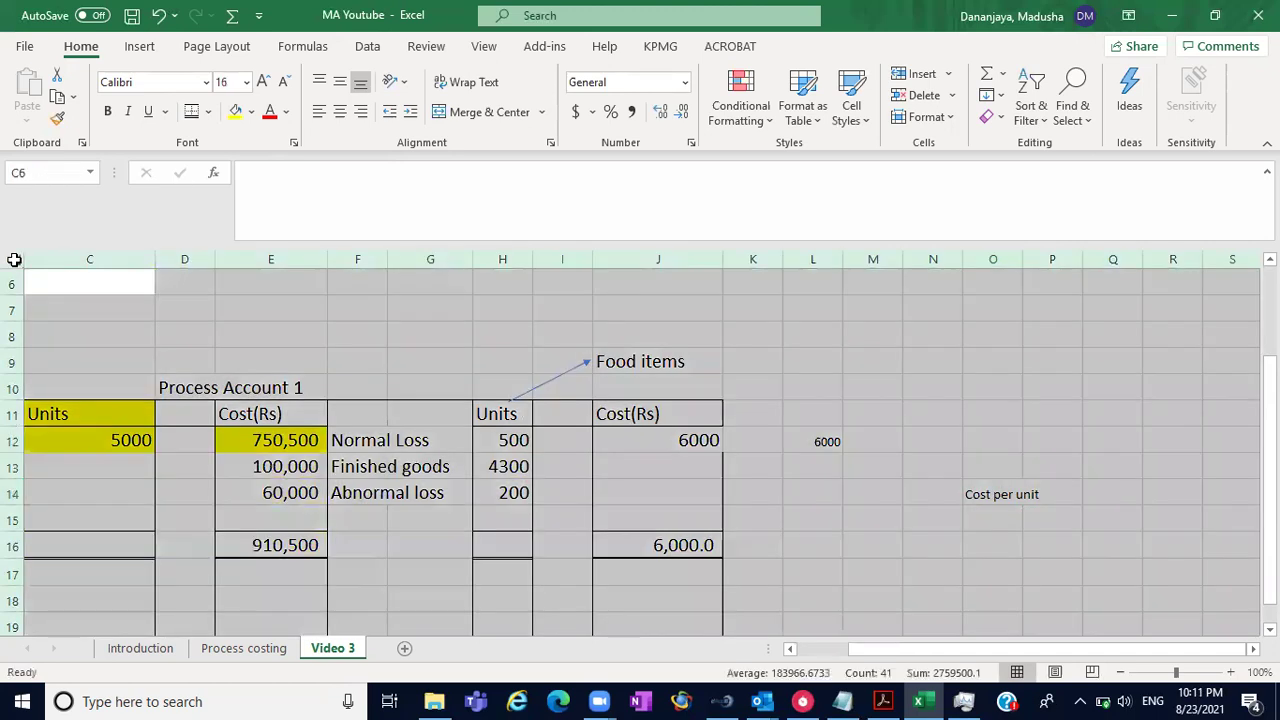
click(265, 83)
click(265, 83)
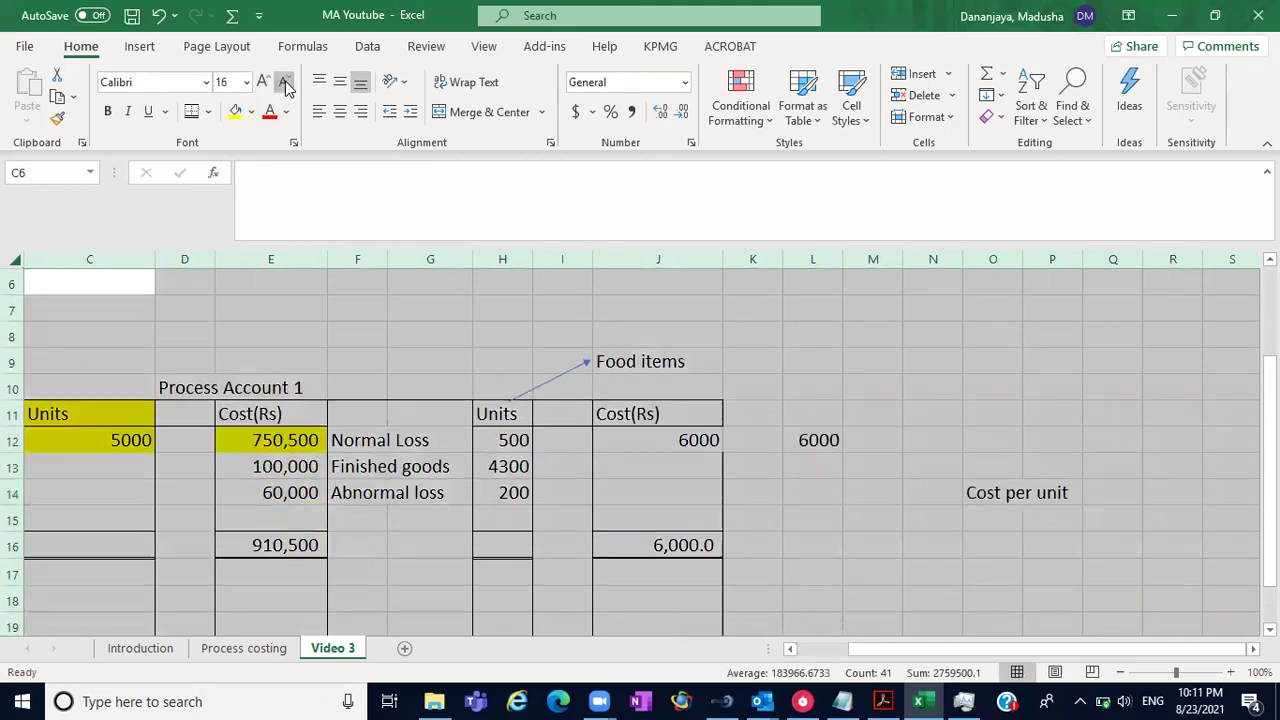
click(886, 471)
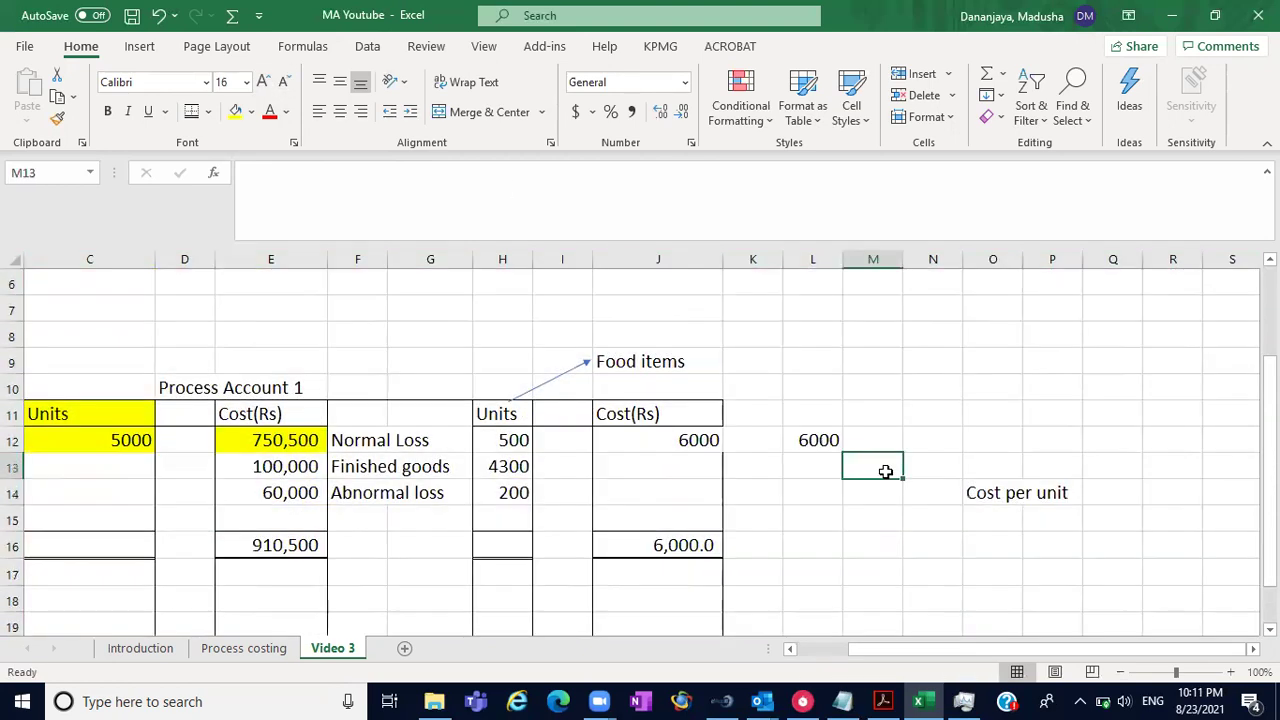
double_click(720, 262)
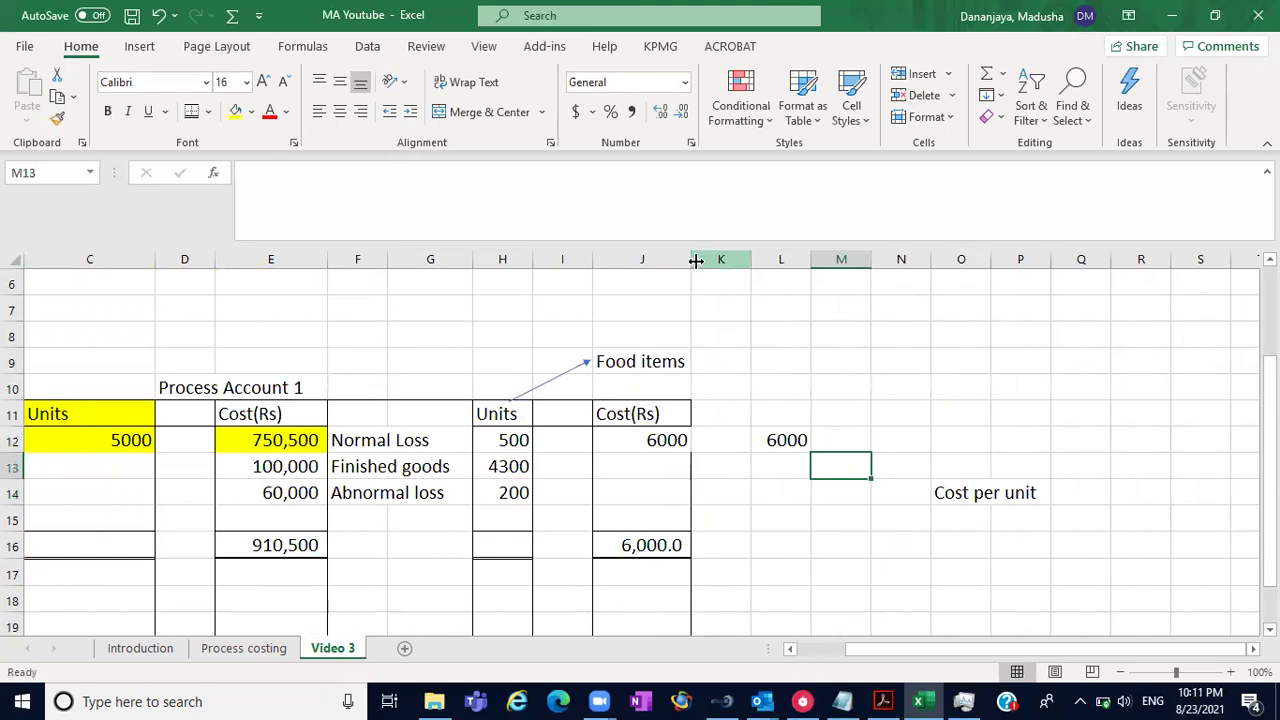
drag(688, 260, 702, 265)
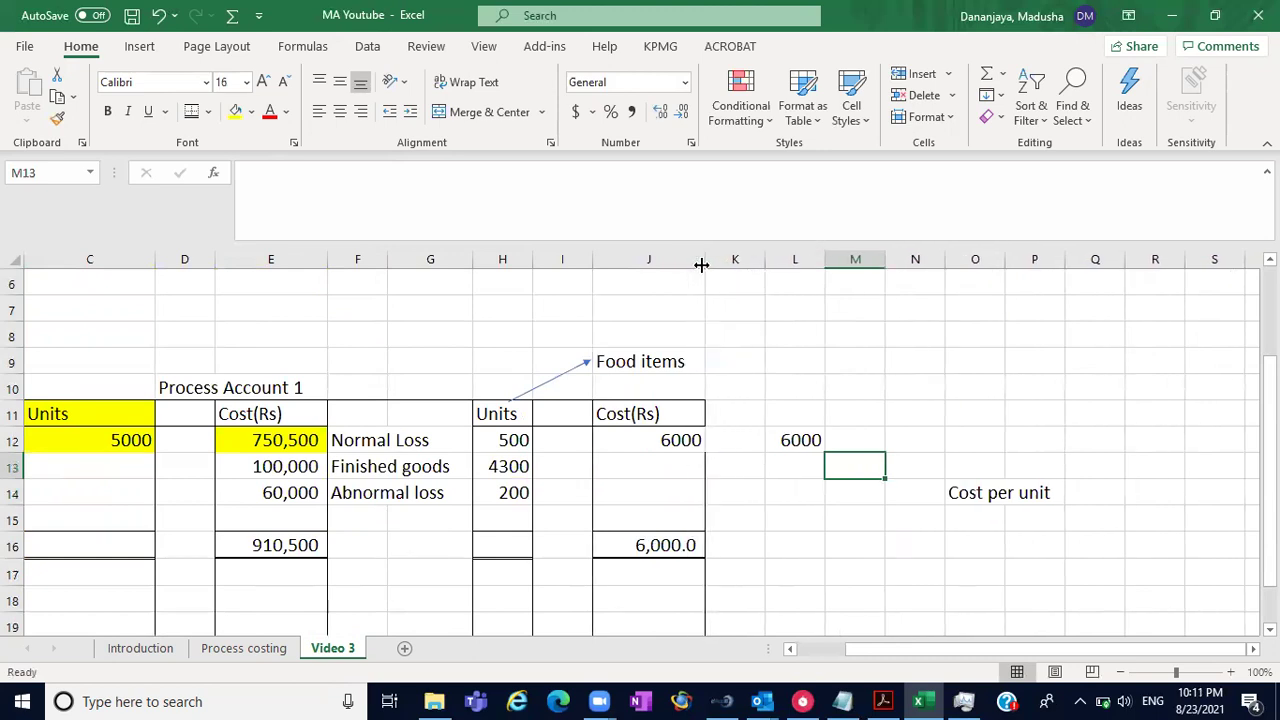
- Apply a bottom border to Q14 beside the Cost per unit label and widen column Q to about three times its width
click(968, 484)
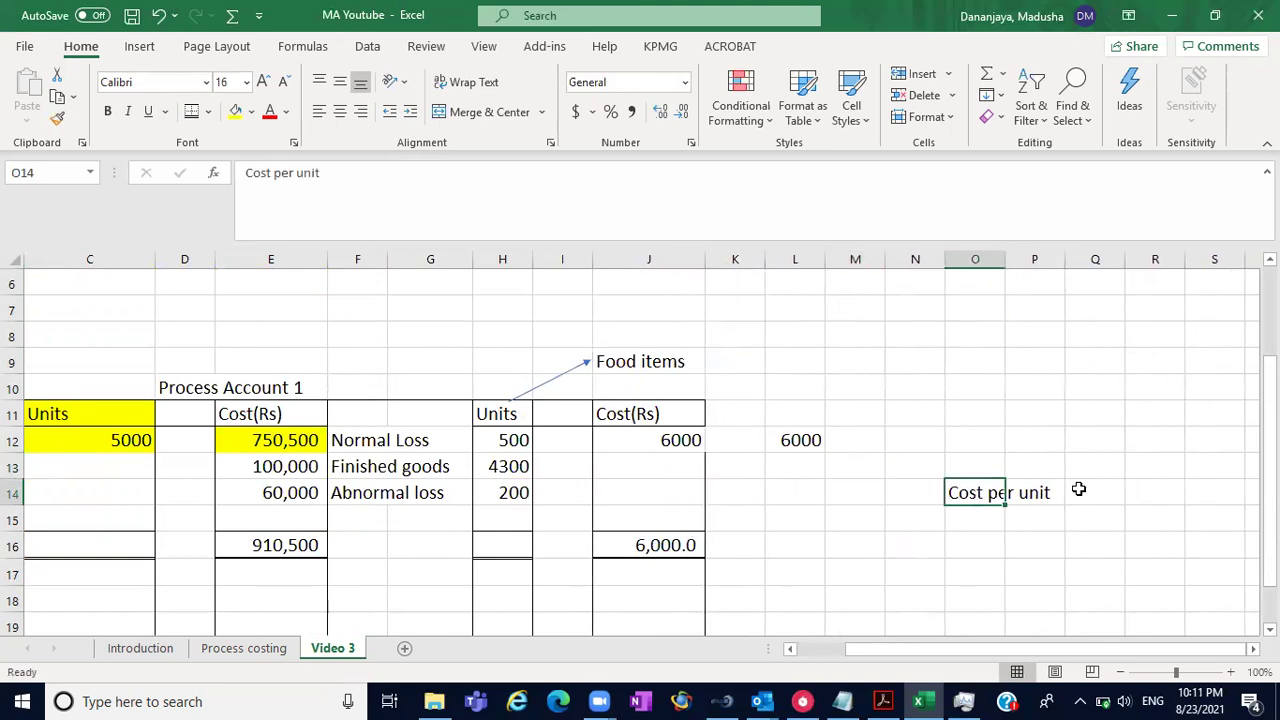
click(1079, 487)
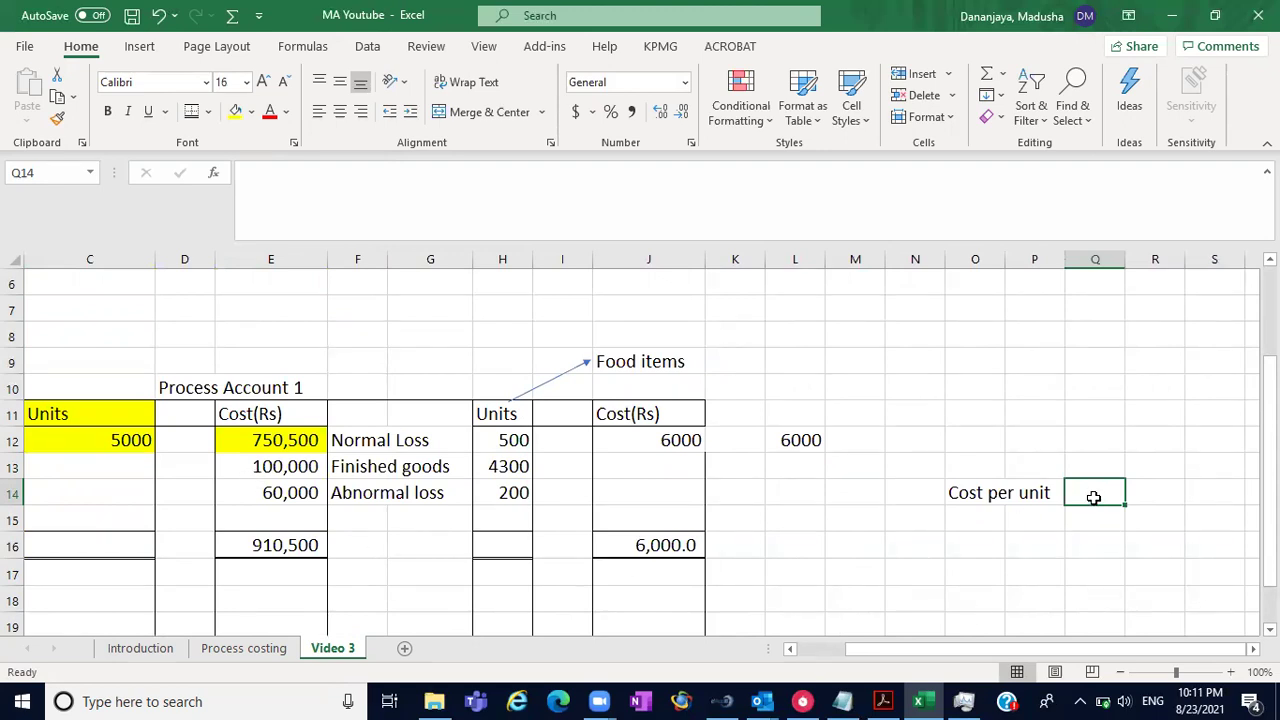
drag(241, 441, 249, 520)
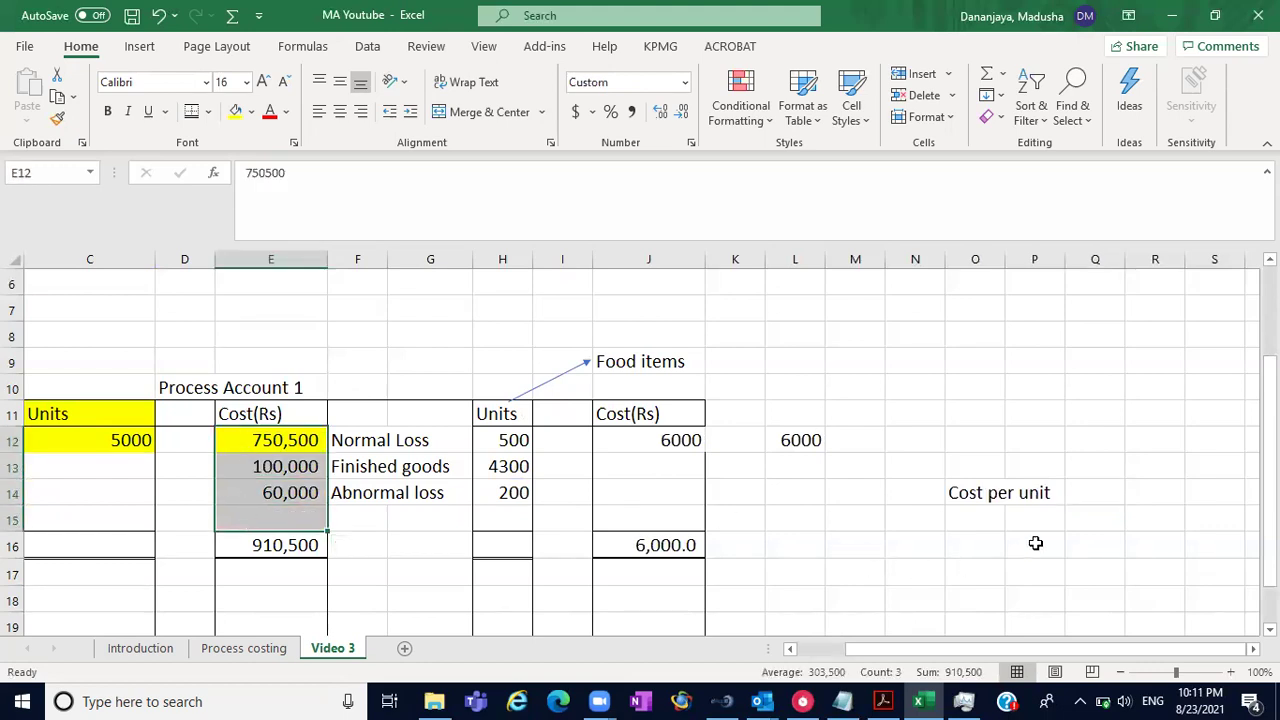
click(1088, 484)
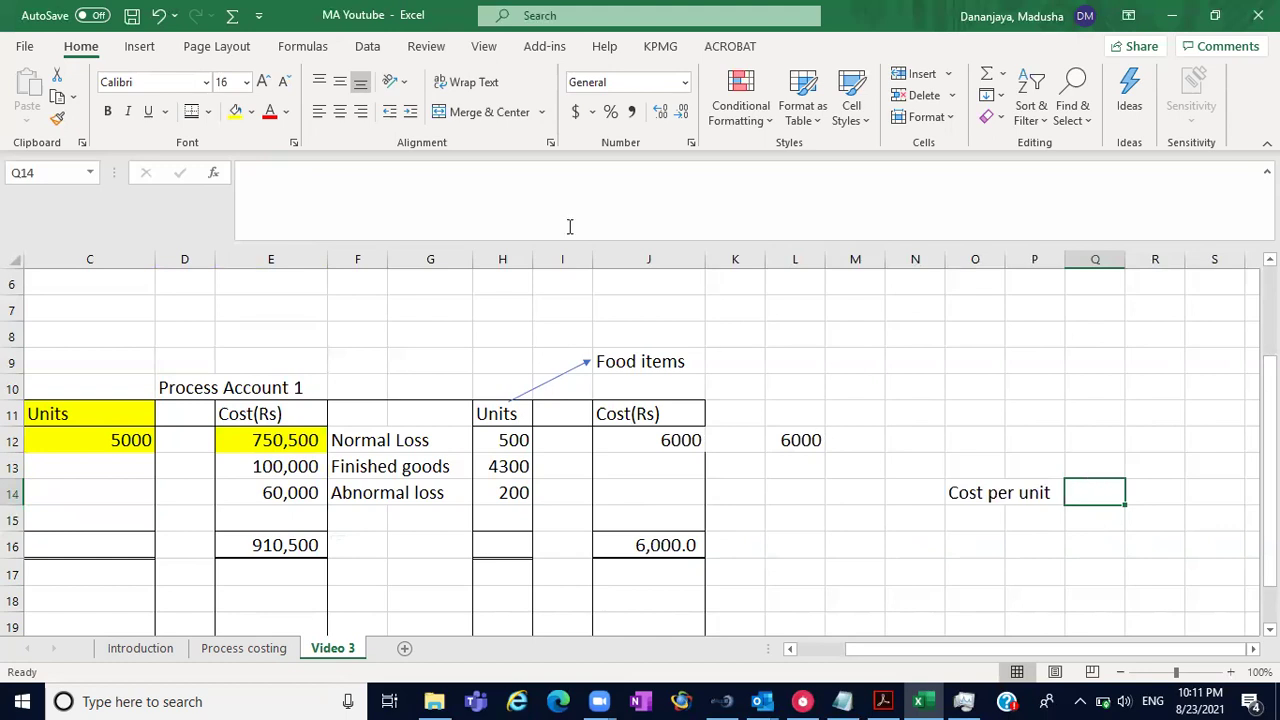
click(208, 112)
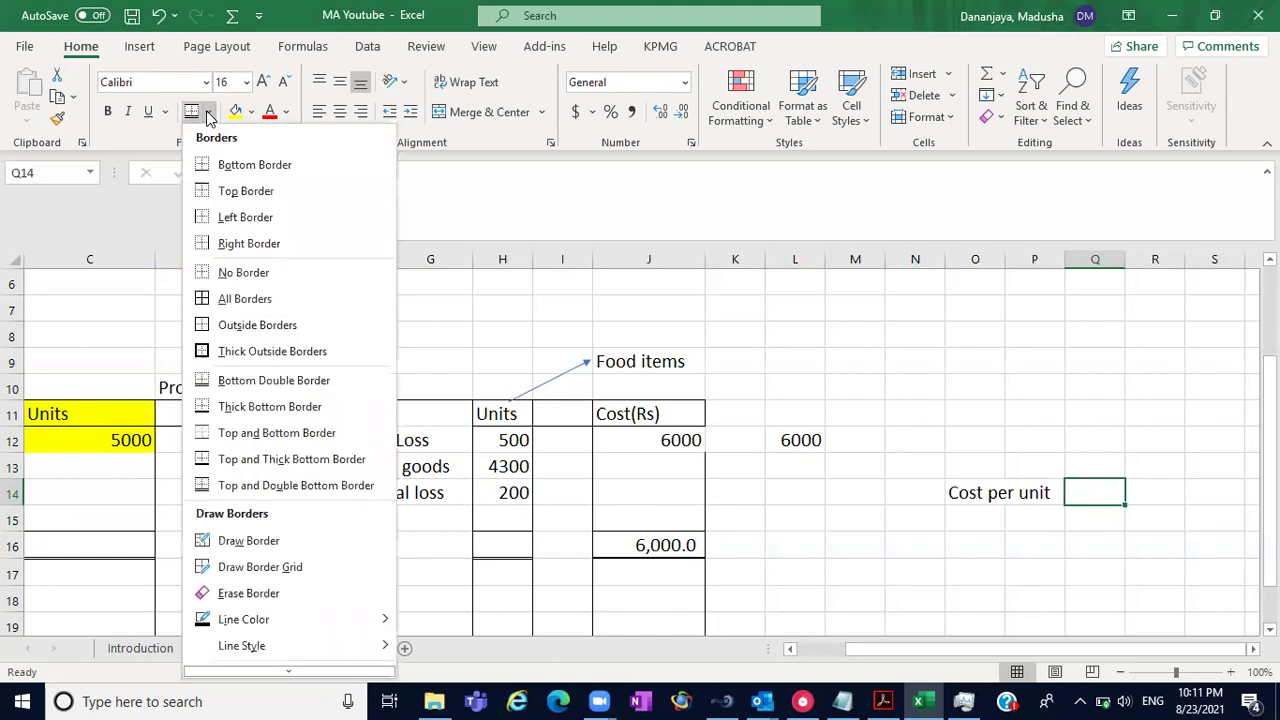
click(255, 165)
drag(1123, 259, 1259, 259)
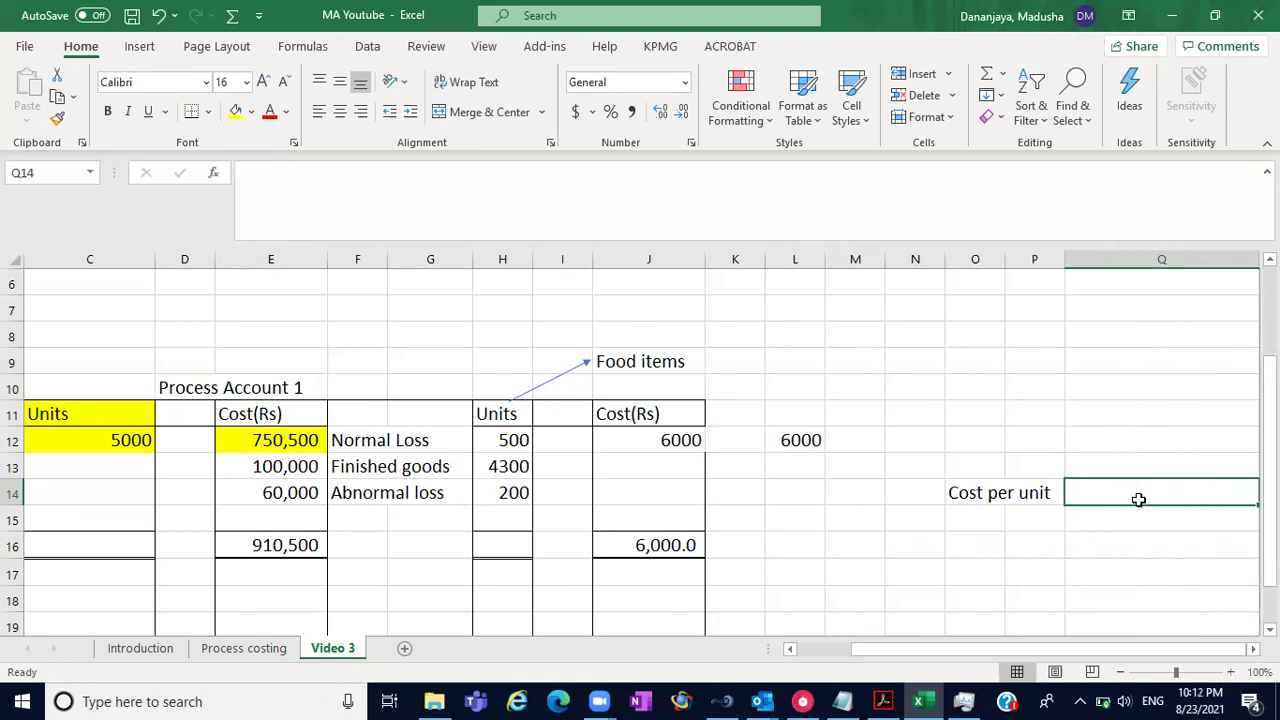
- Enter the expression 750500+100000+60000 as text in Q14 and widen column Q so it fits with room to spare
text(75)
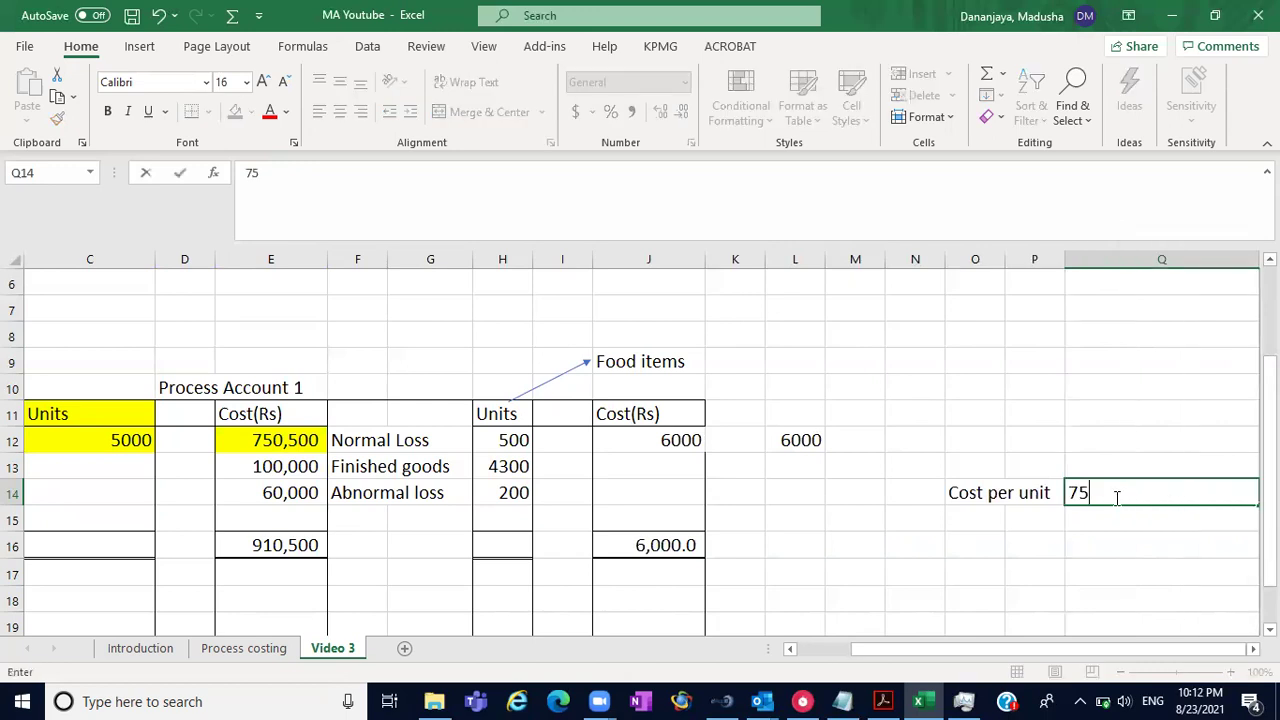
text(0500+10)
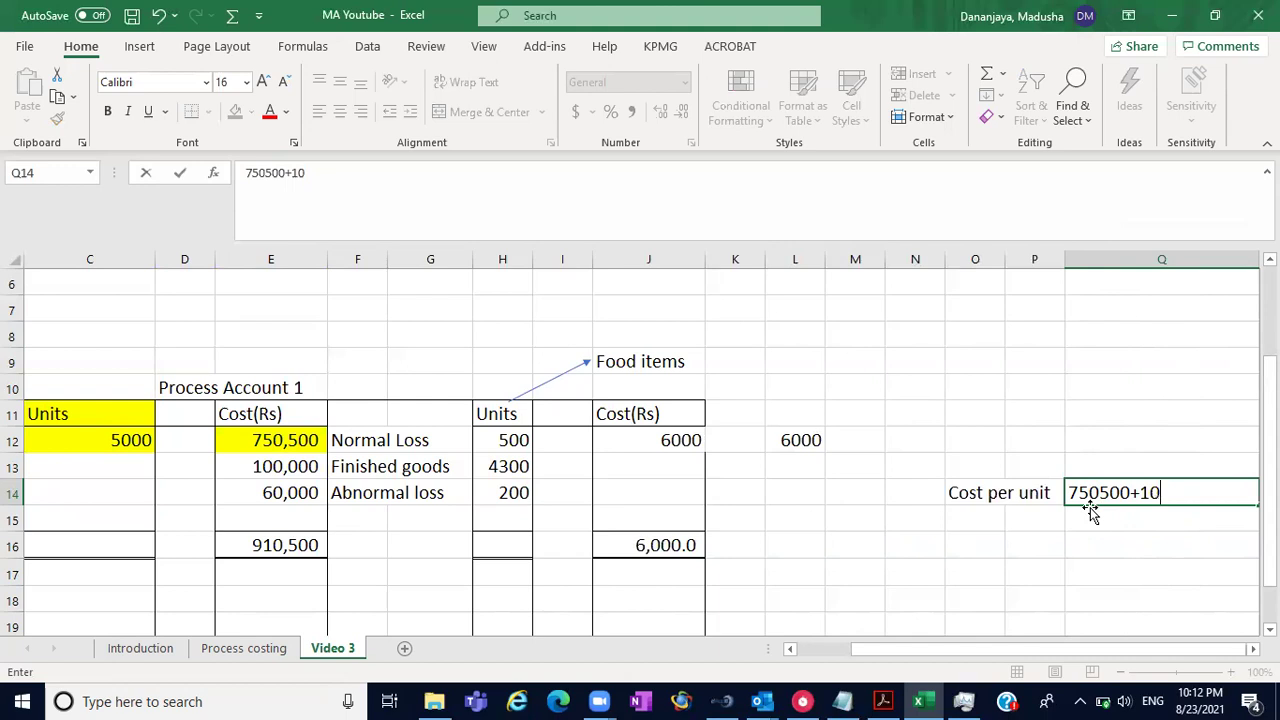
text(0000+60000)
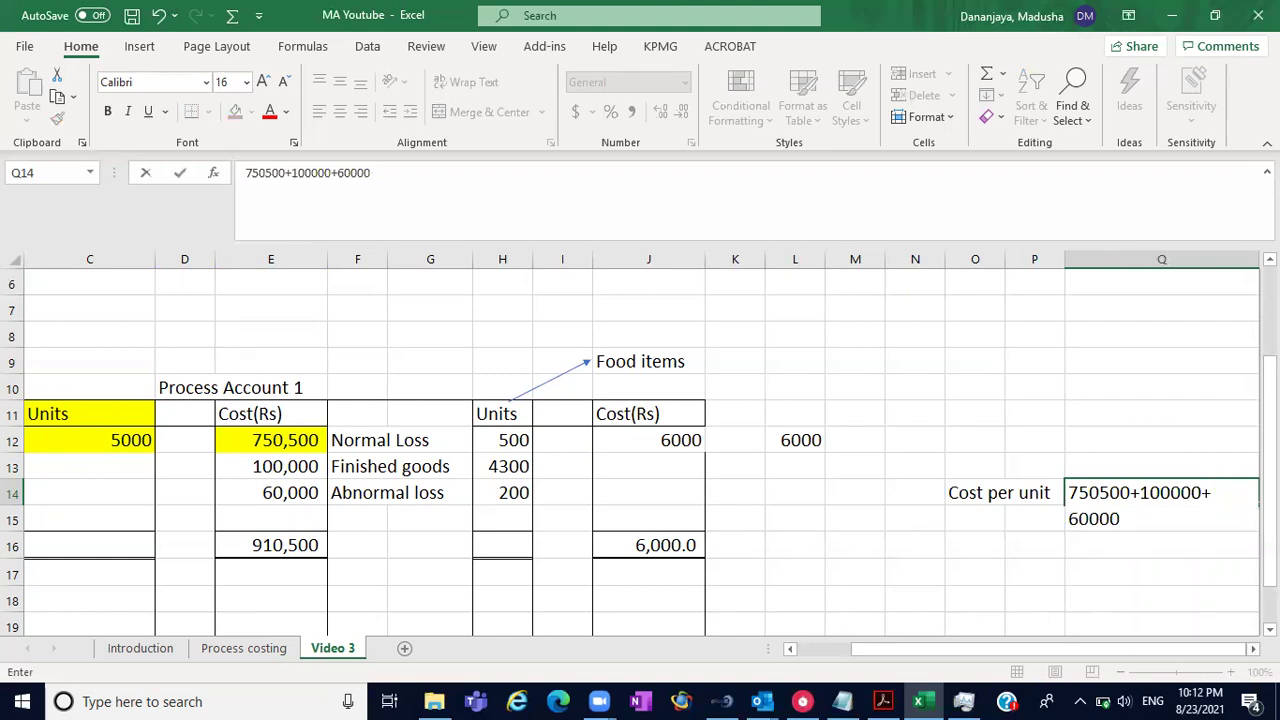
click(1252, 648)
click(1252, 648)
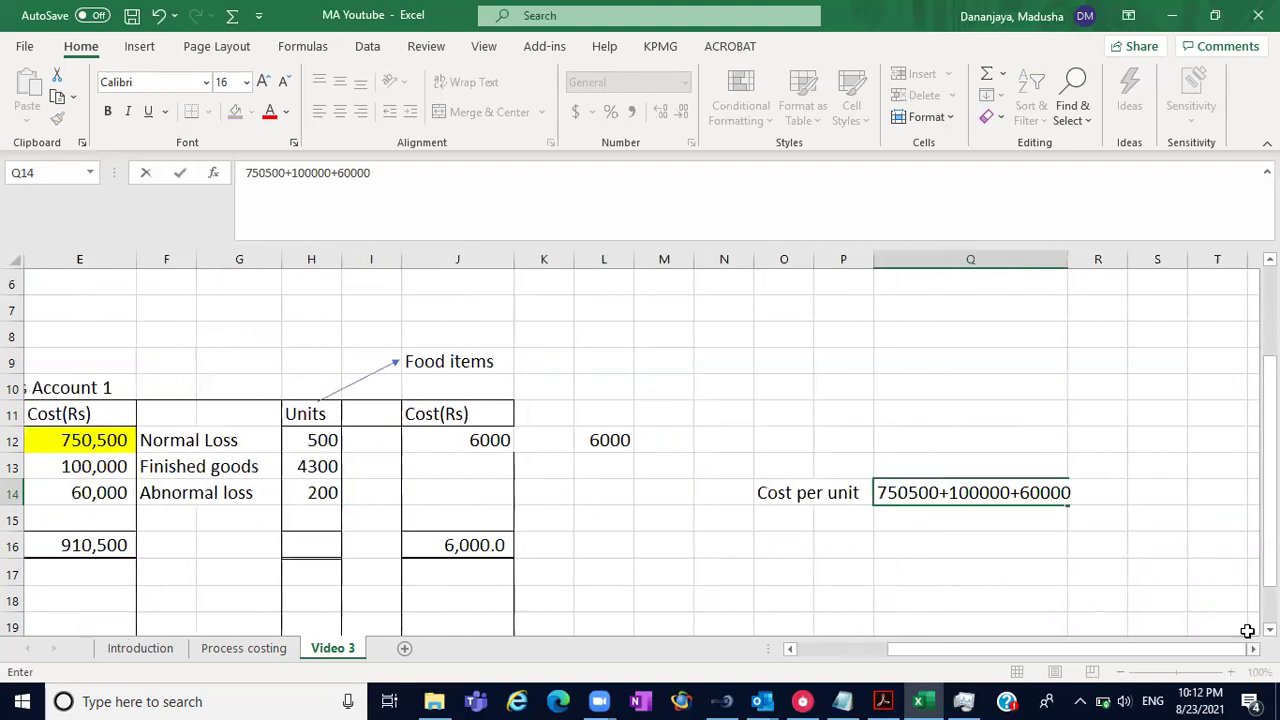
click(1065, 258)
drag(1066, 259, 1198, 262)
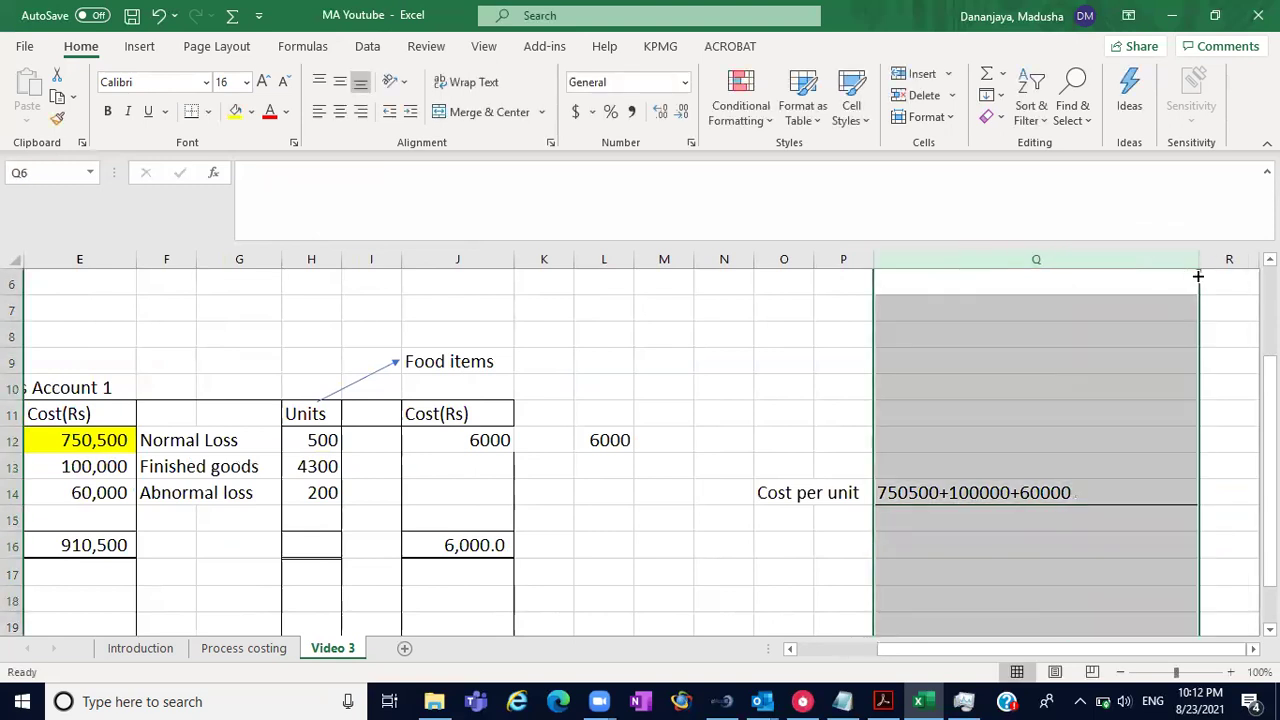
click(1087, 490)
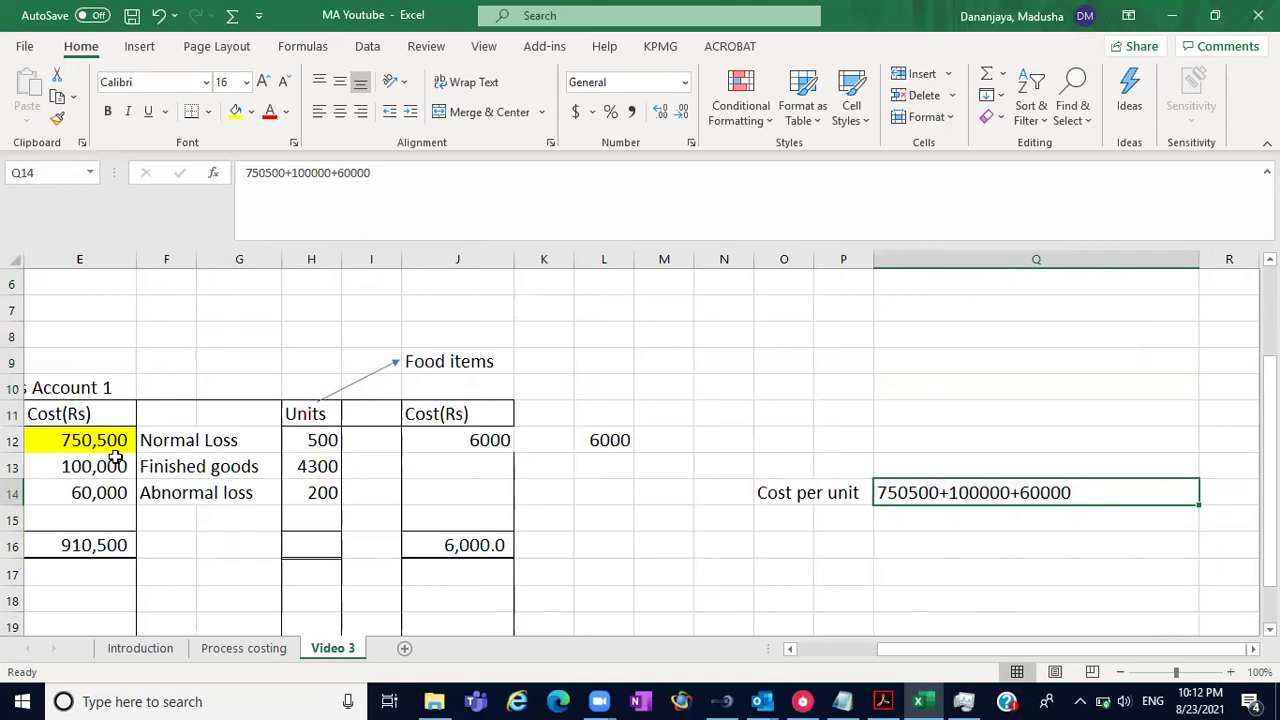
- Fill the normal loss cost cell J12 with yellow
click(447, 457)
click(447, 443)
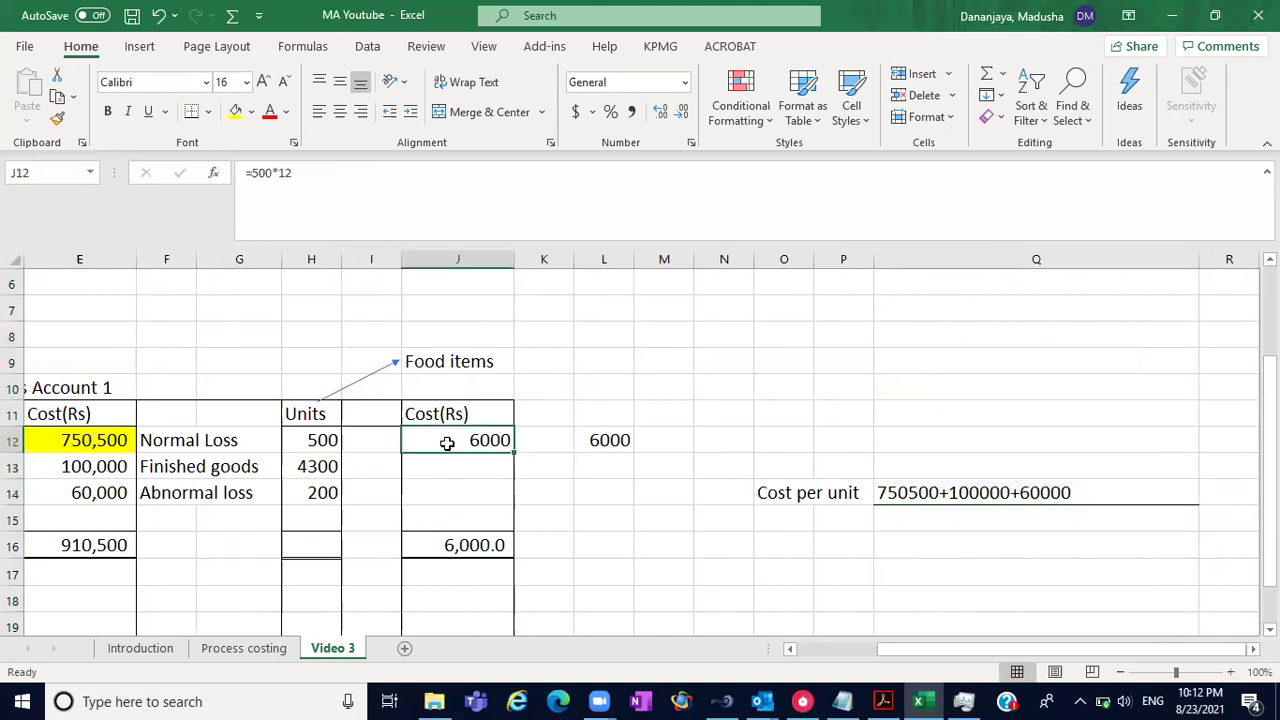
click(232, 111)
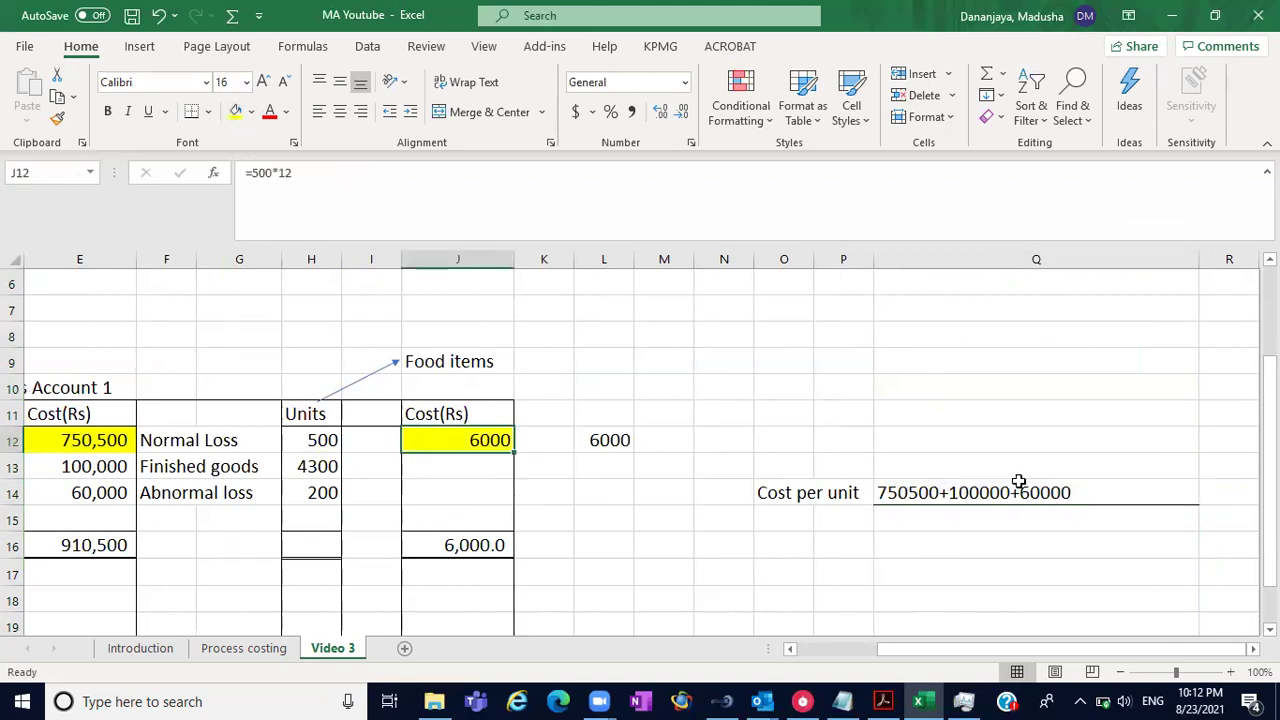
- Extend the cost expression in Q14 with -6000 to deduct the normal loss scrap value
click(1060, 490)
click(464, 202)
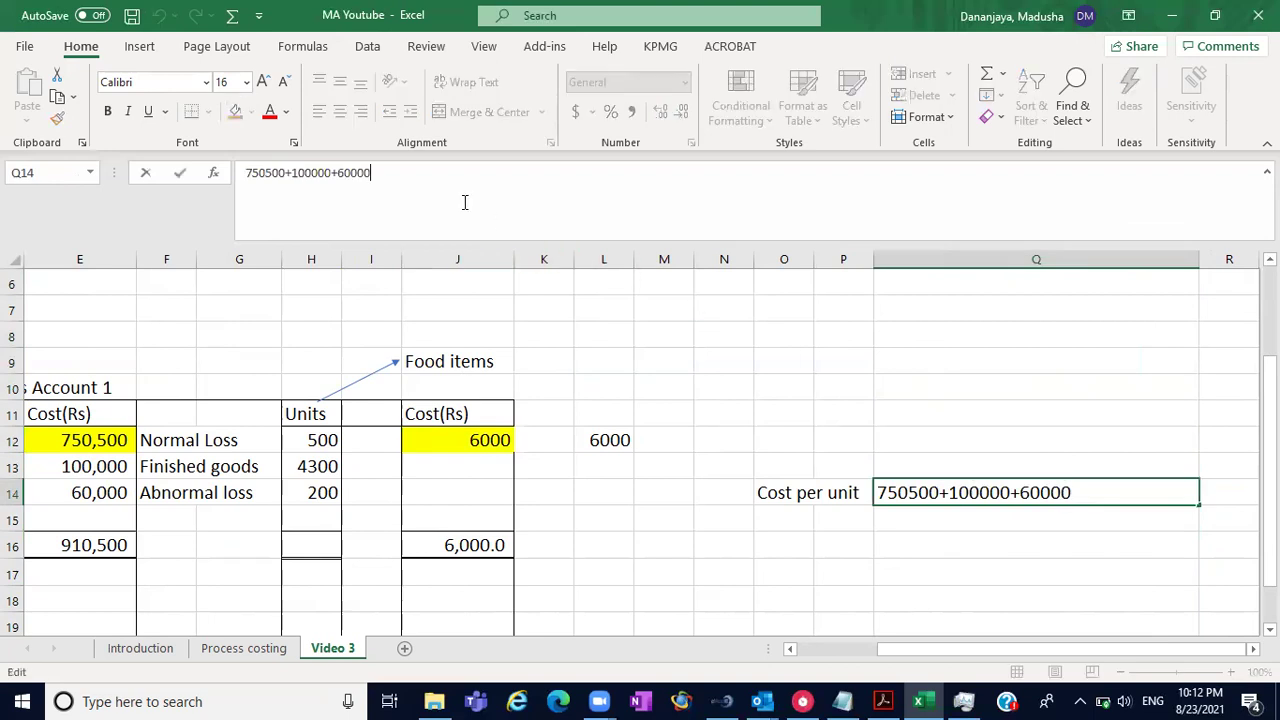
text(-6000)
- Compare the cost totals on both sides of Process Account 1 and examine the input costs and the normal loss formula
click(790, 649)
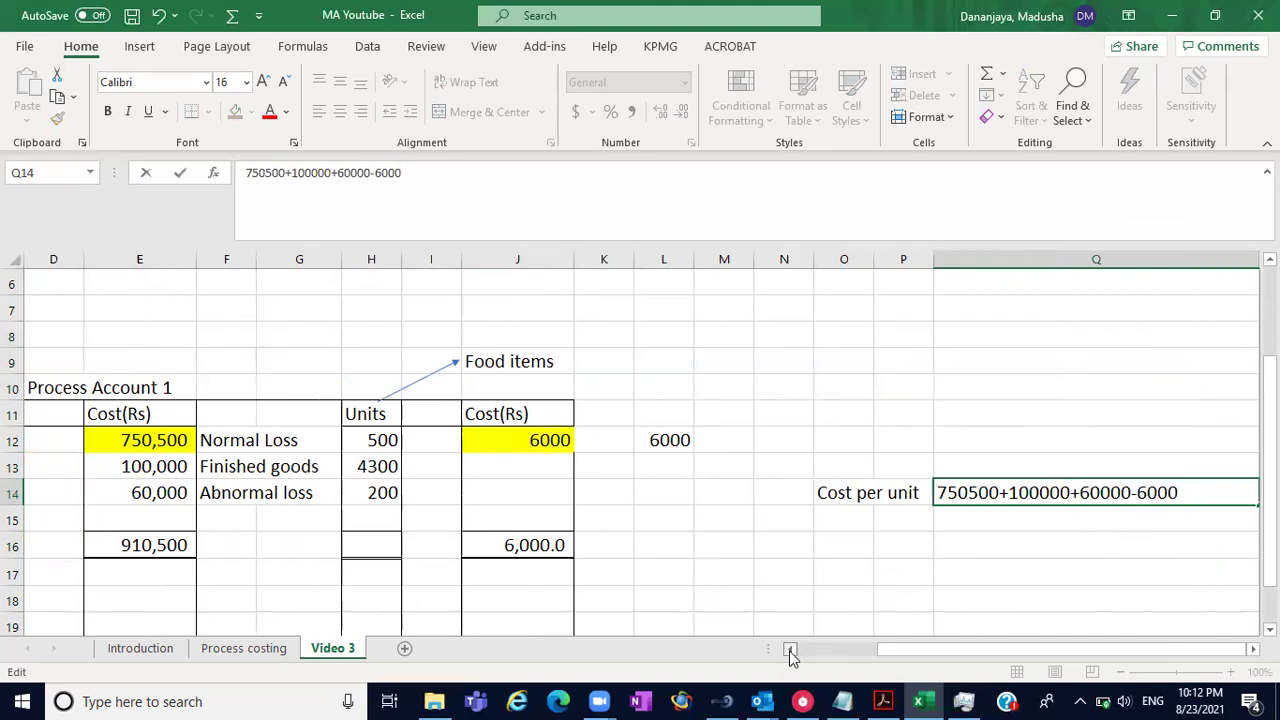
click(790, 649)
click(790, 649)
click(636, 545)
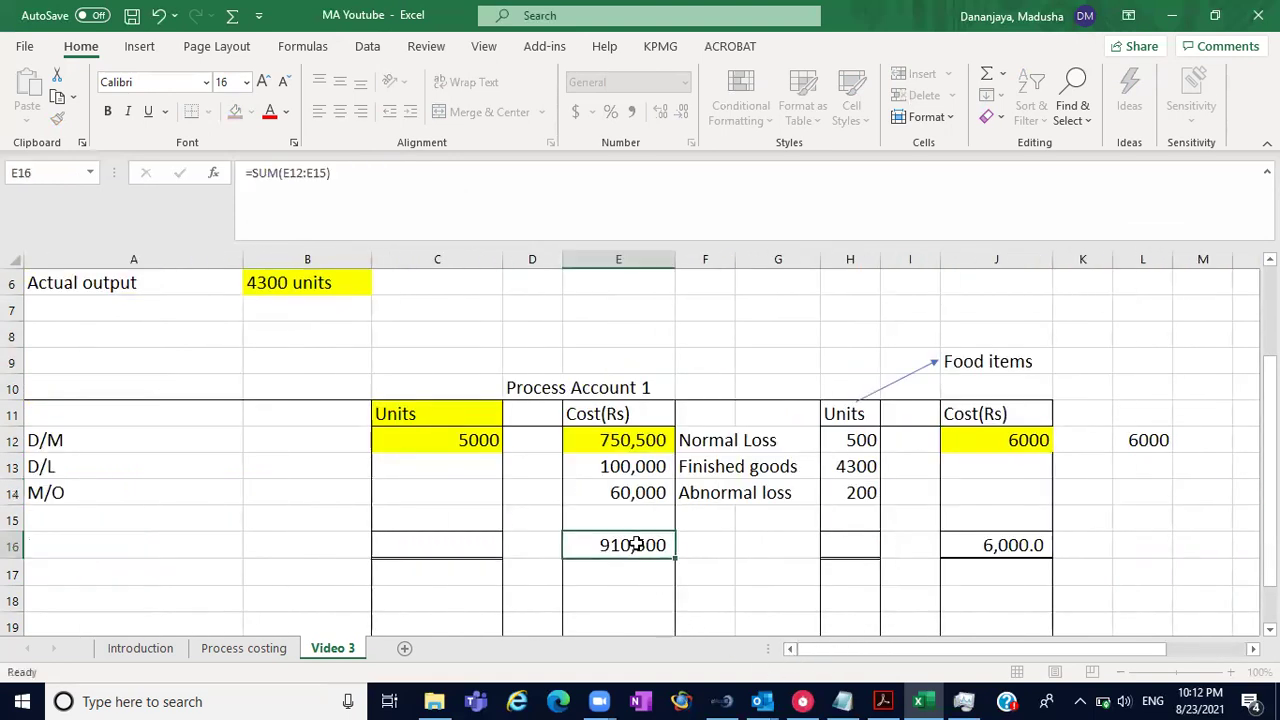
click(971, 534)
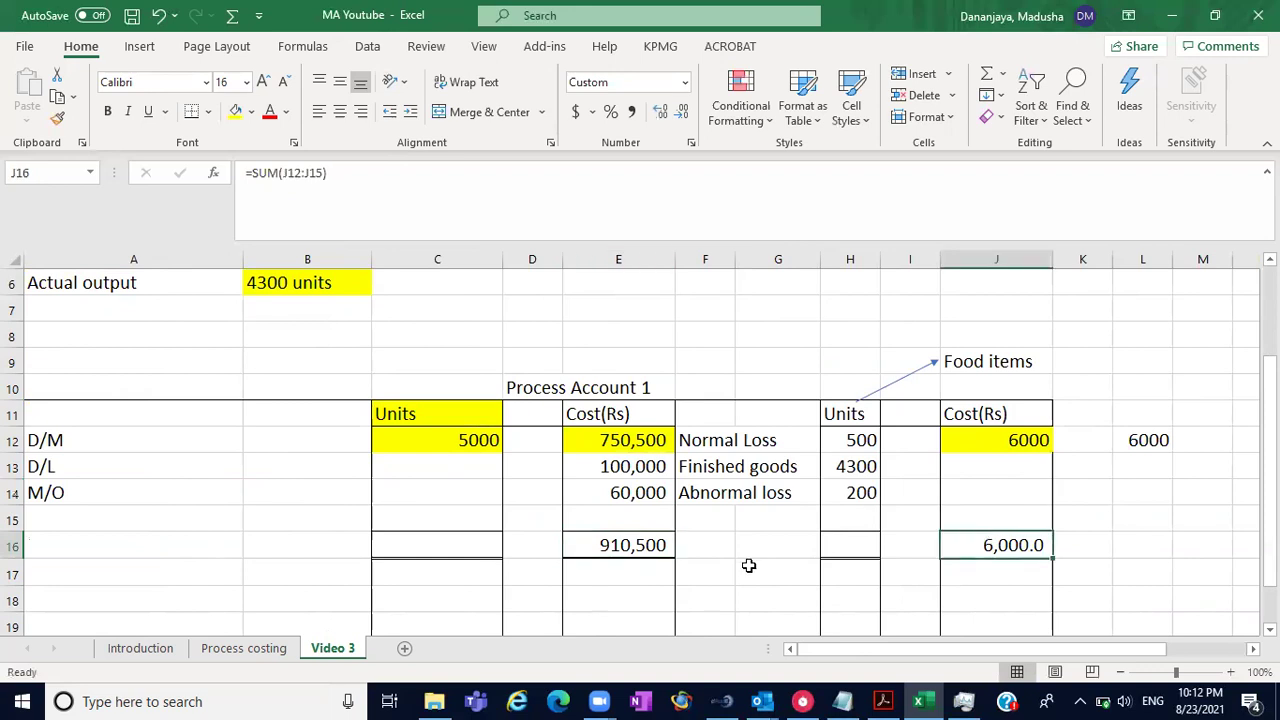
click(643, 537)
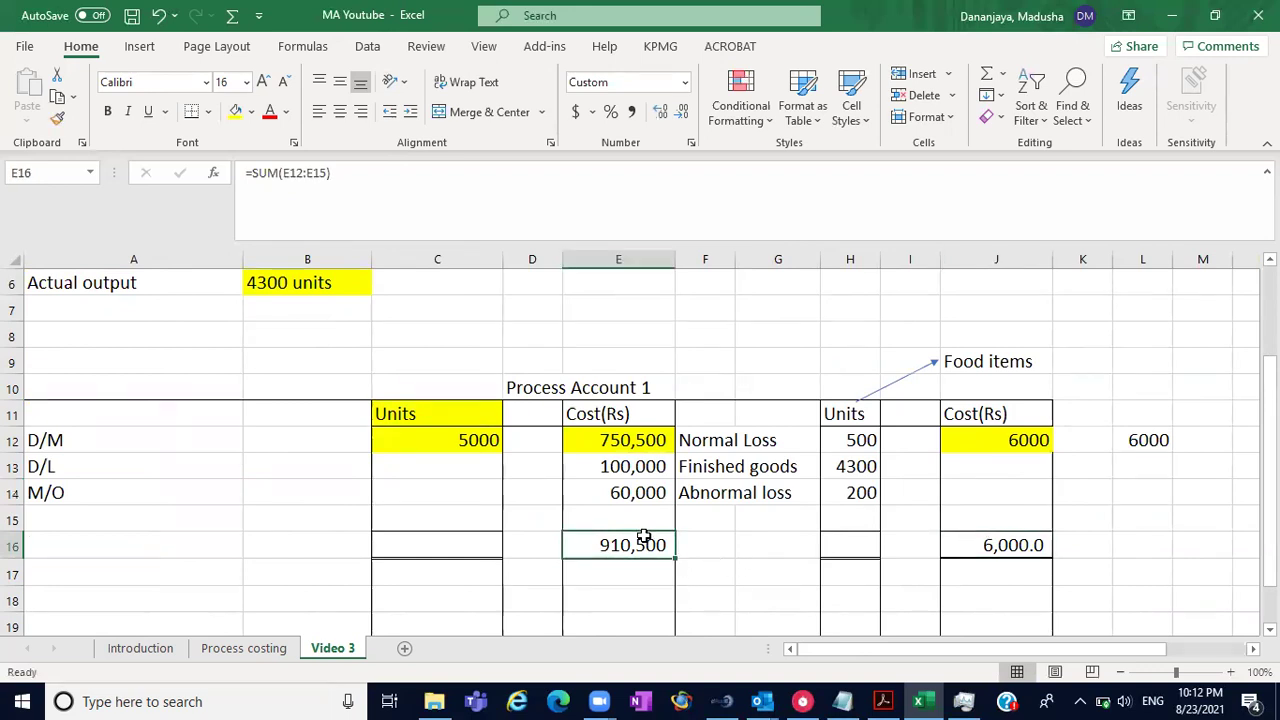
click(1003, 545)
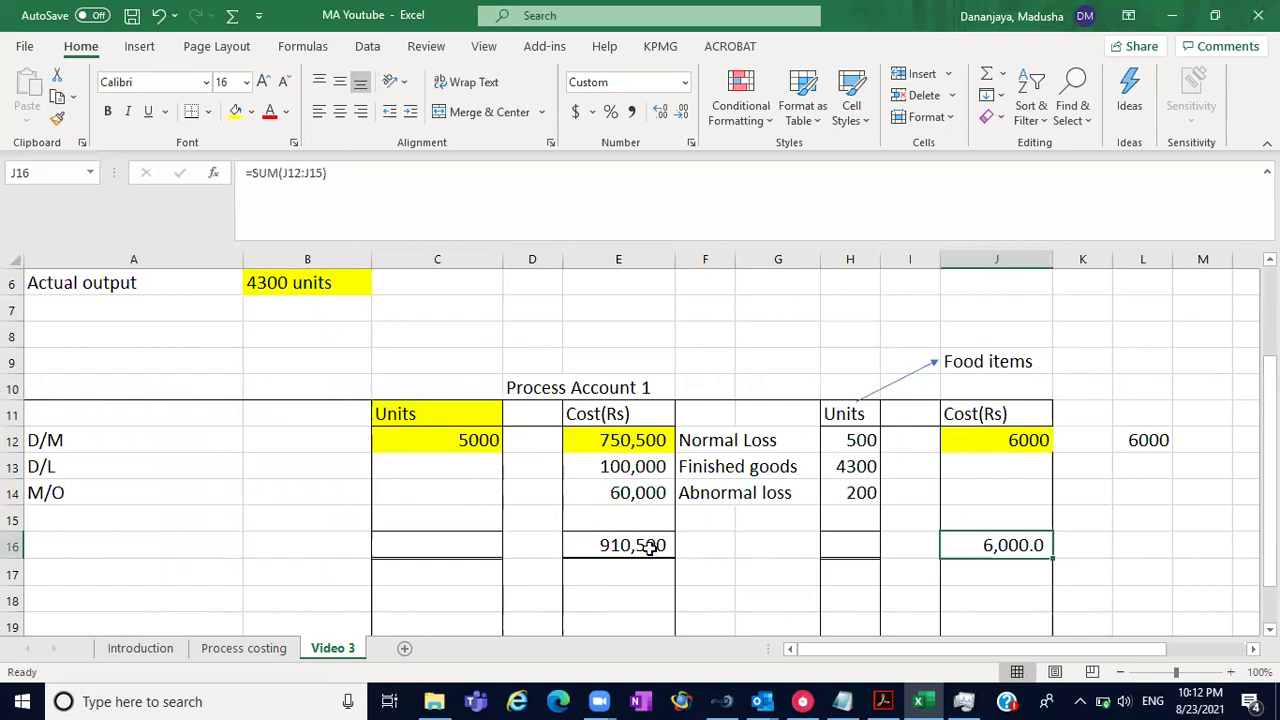
drag(638, 440, 630, 517)
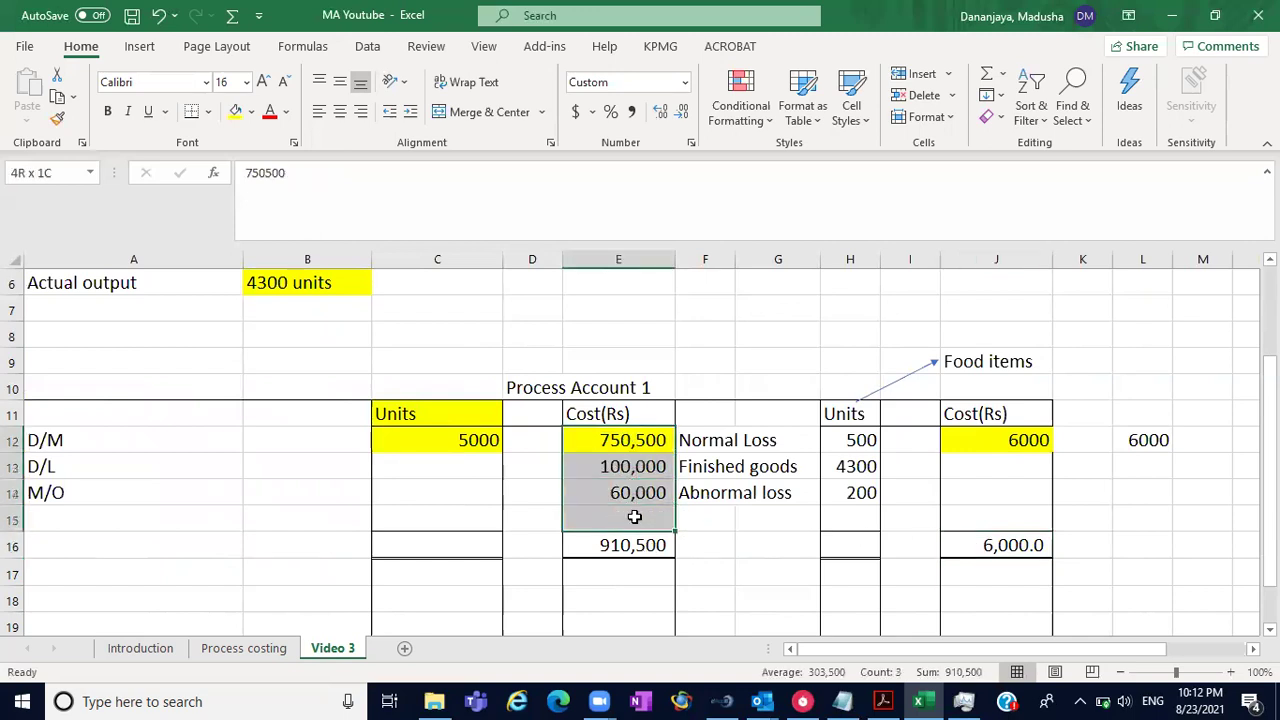
click(955, 436)
double_click(955, 436)
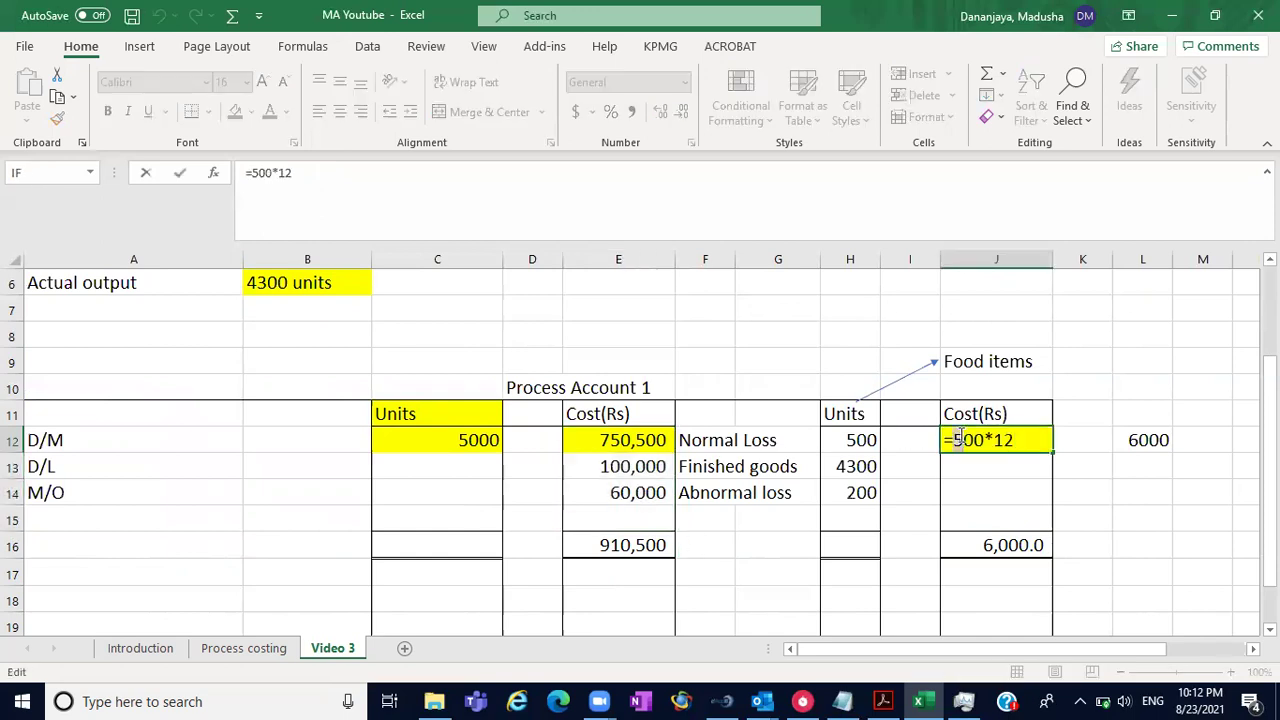
key(Return)
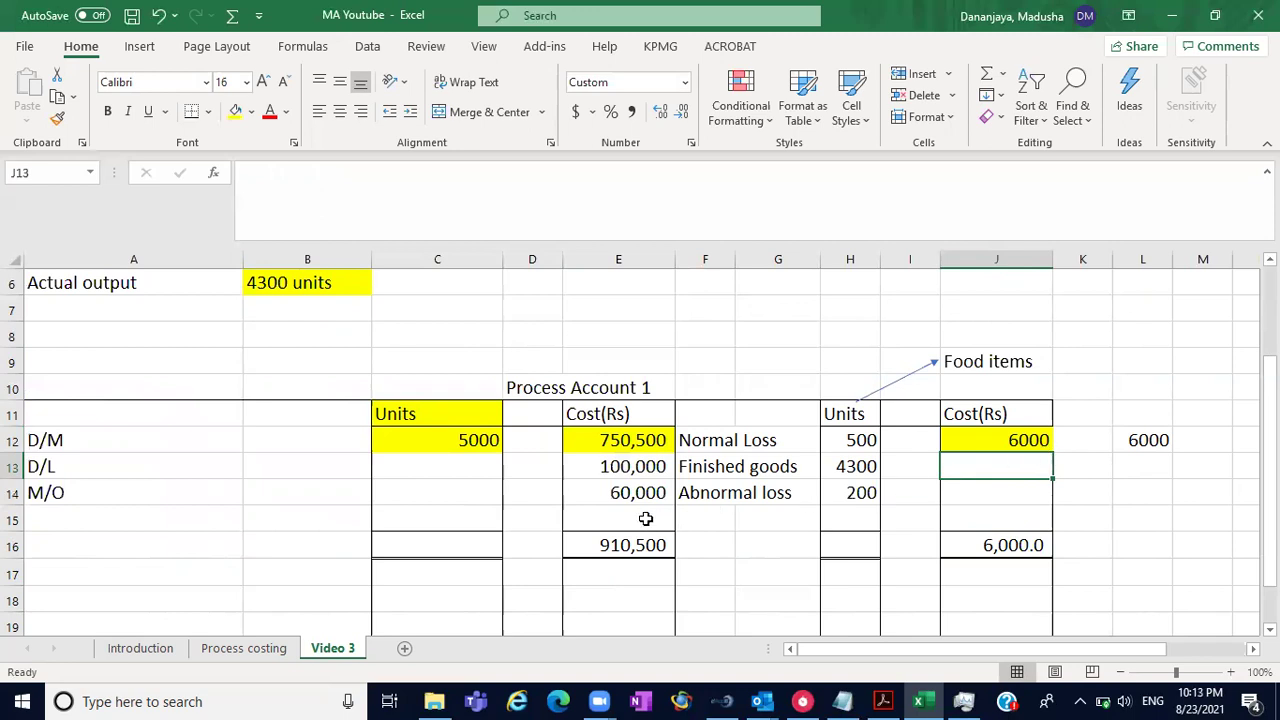
- Fill the empty Finished goods and Abnormal loss cost cells J13:J14 with light green
drag(994, 465, 1003, 495)
click(253, 113)
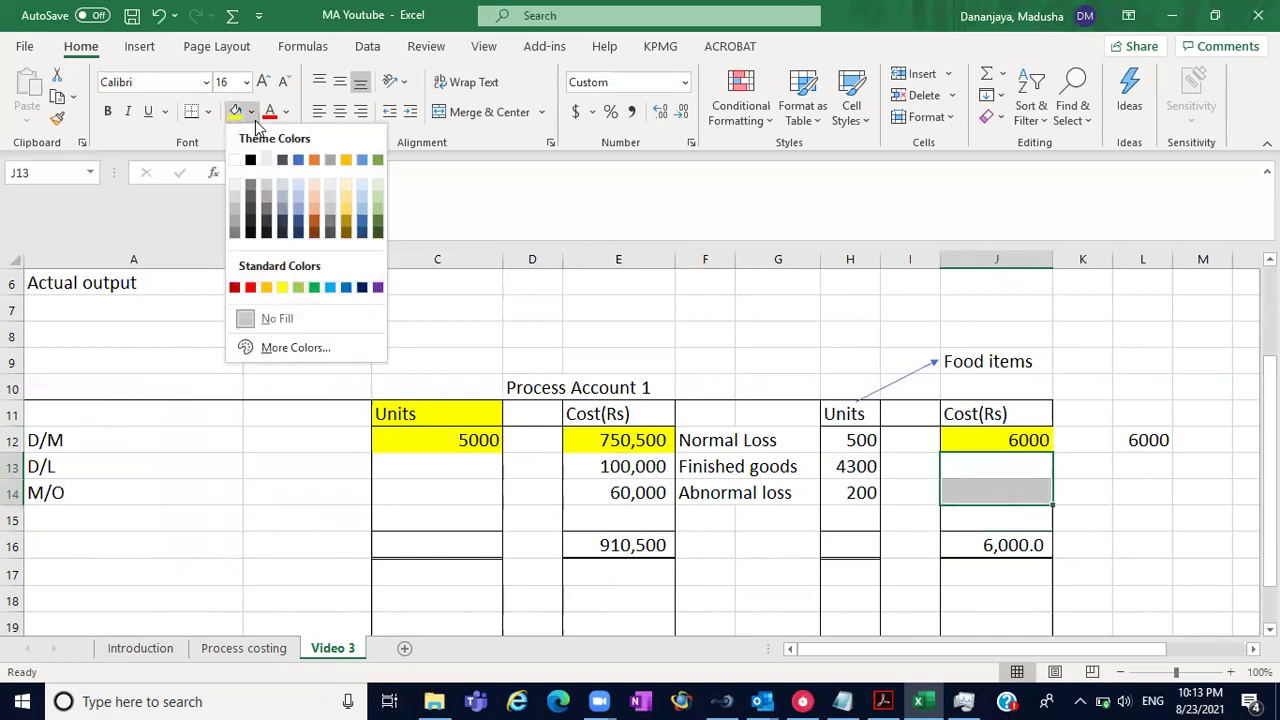
click(298, 289)
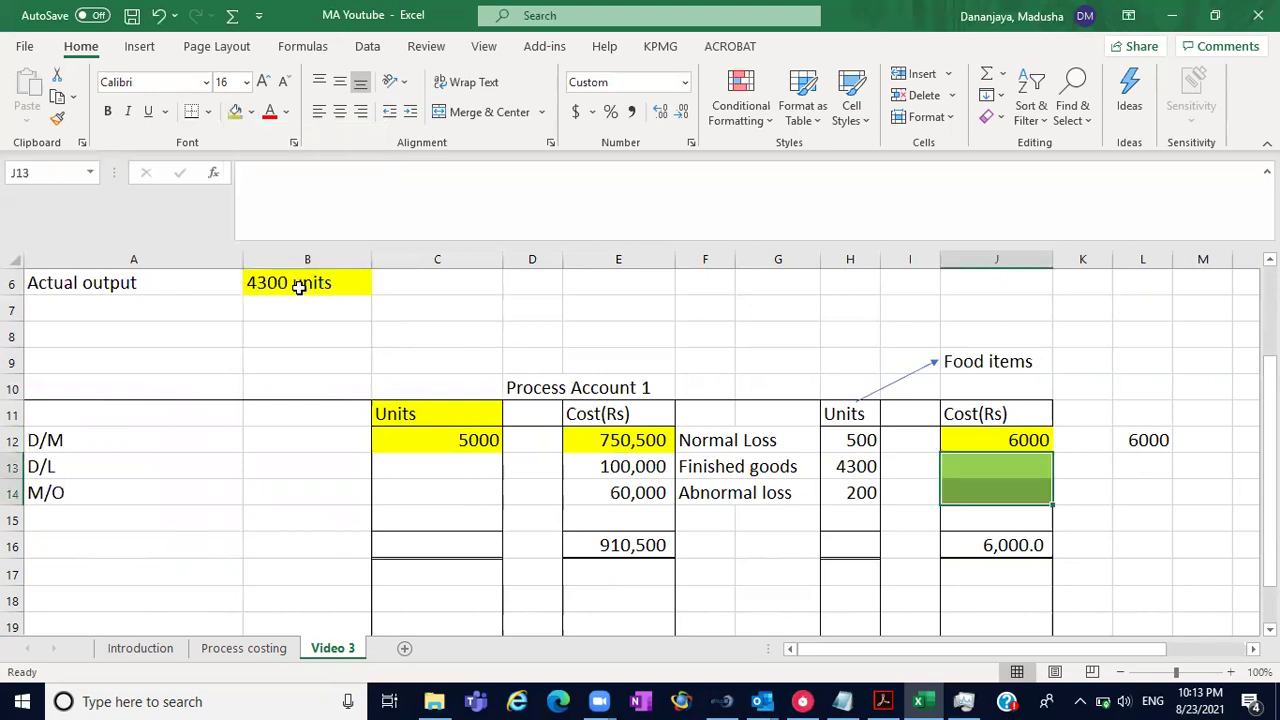
click(612, 316)
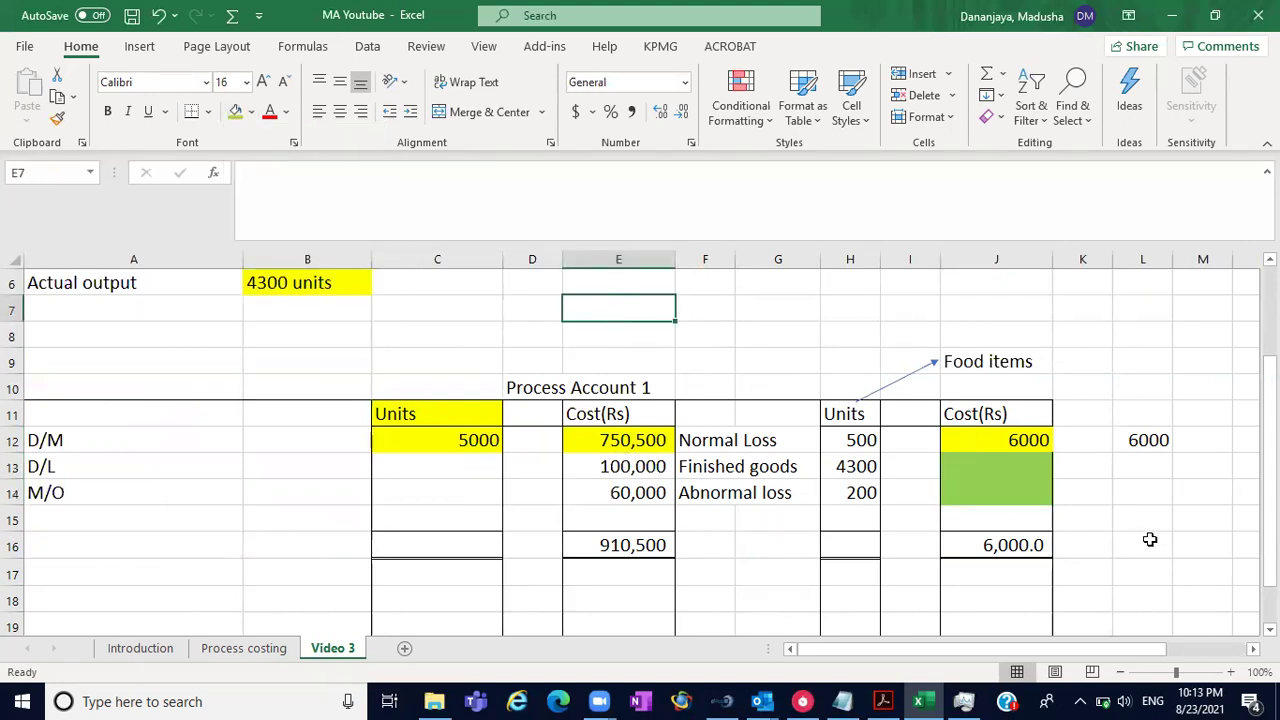
- Enter 4500, the combined Finished goods and Abnormal loss units, as the divisor in Q15 under the cost expression
scroll(640, 440, right, 4)
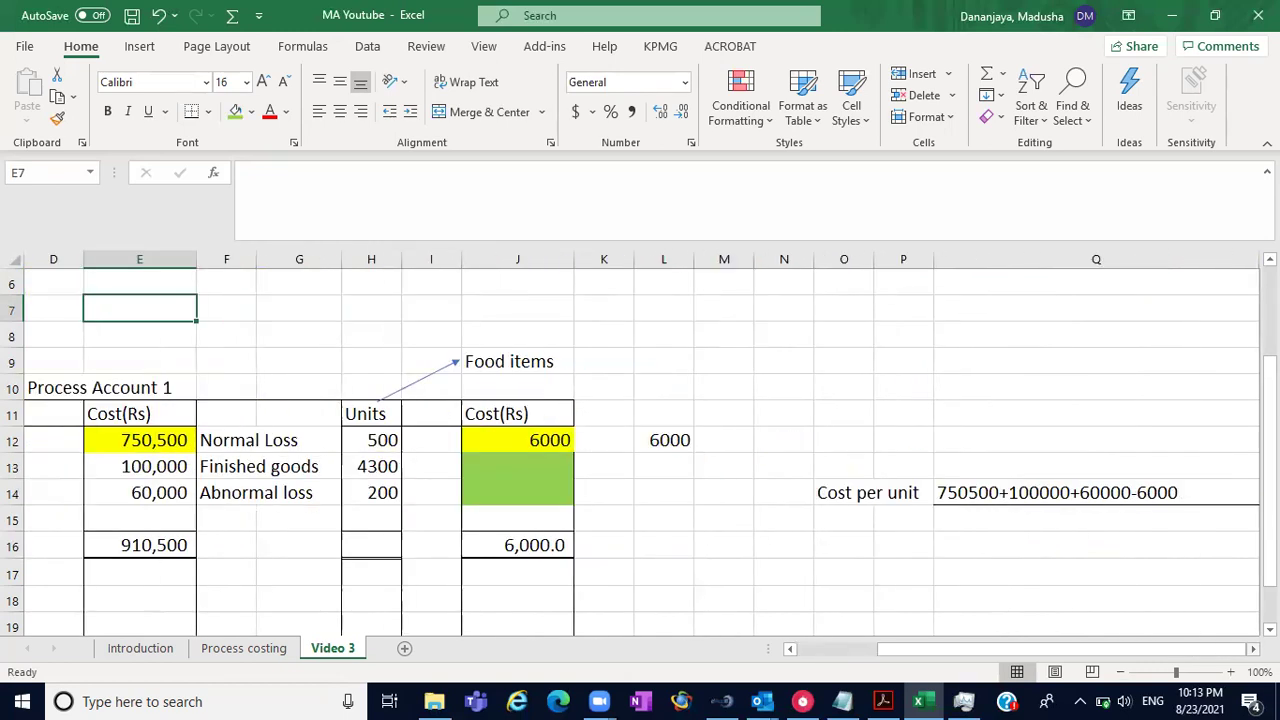
click(964, 525)
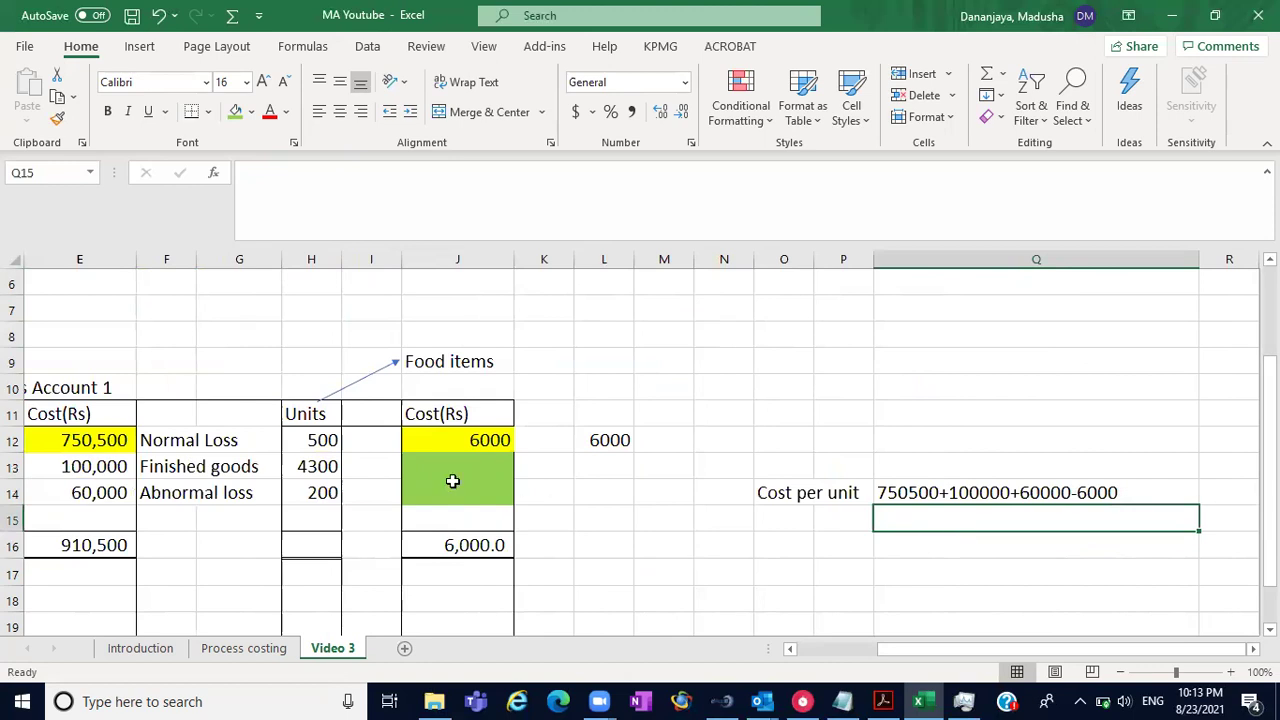
drag(320, 472, 322, 490)
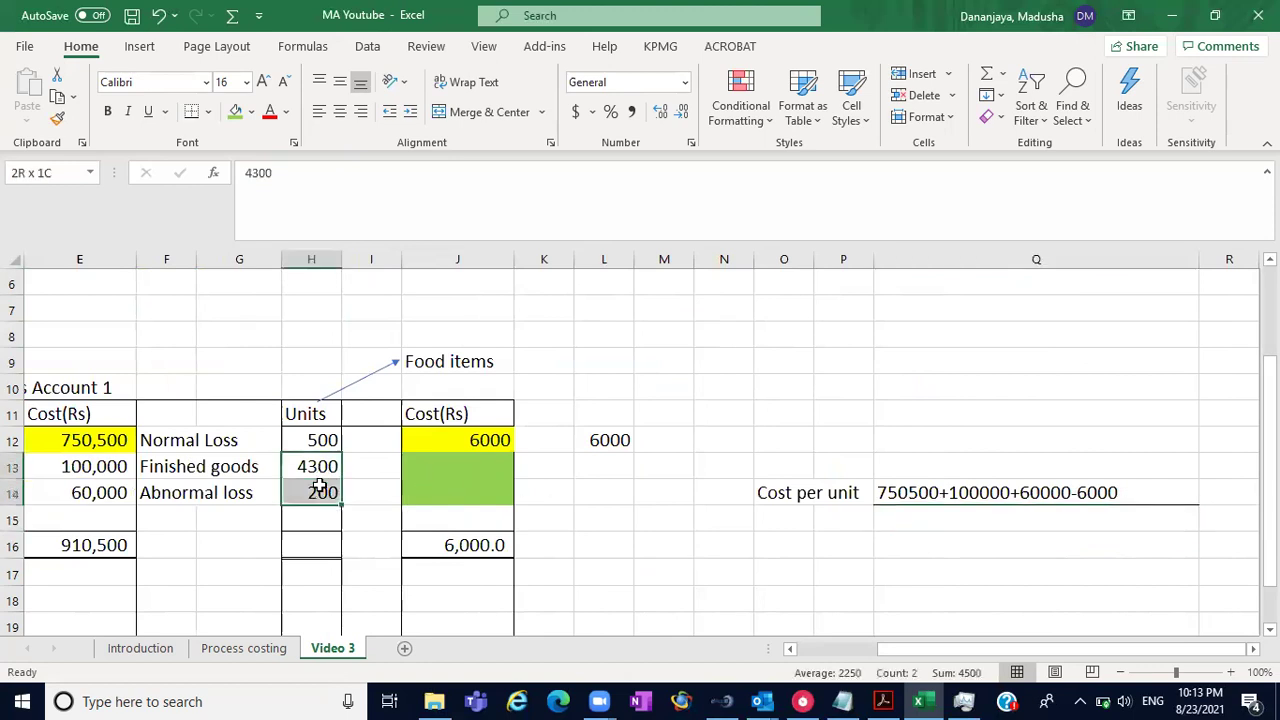
click(940, 513)
text(4500)
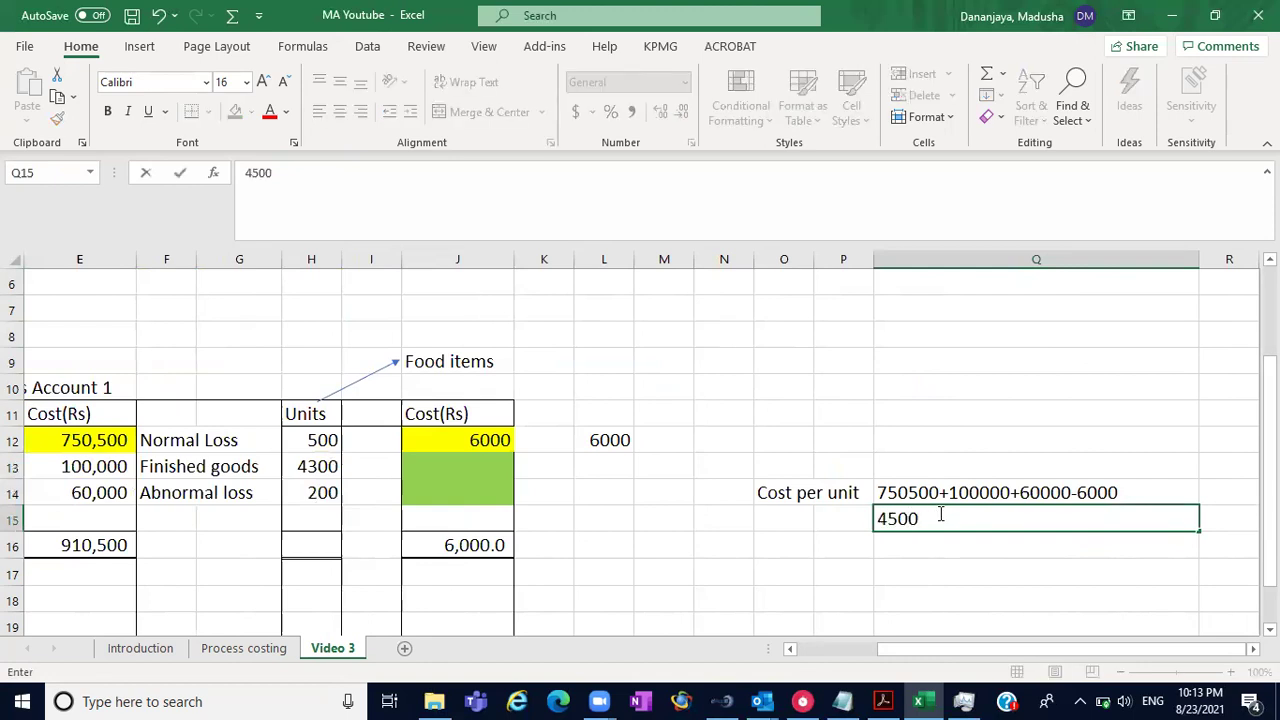
click(1018, 575)
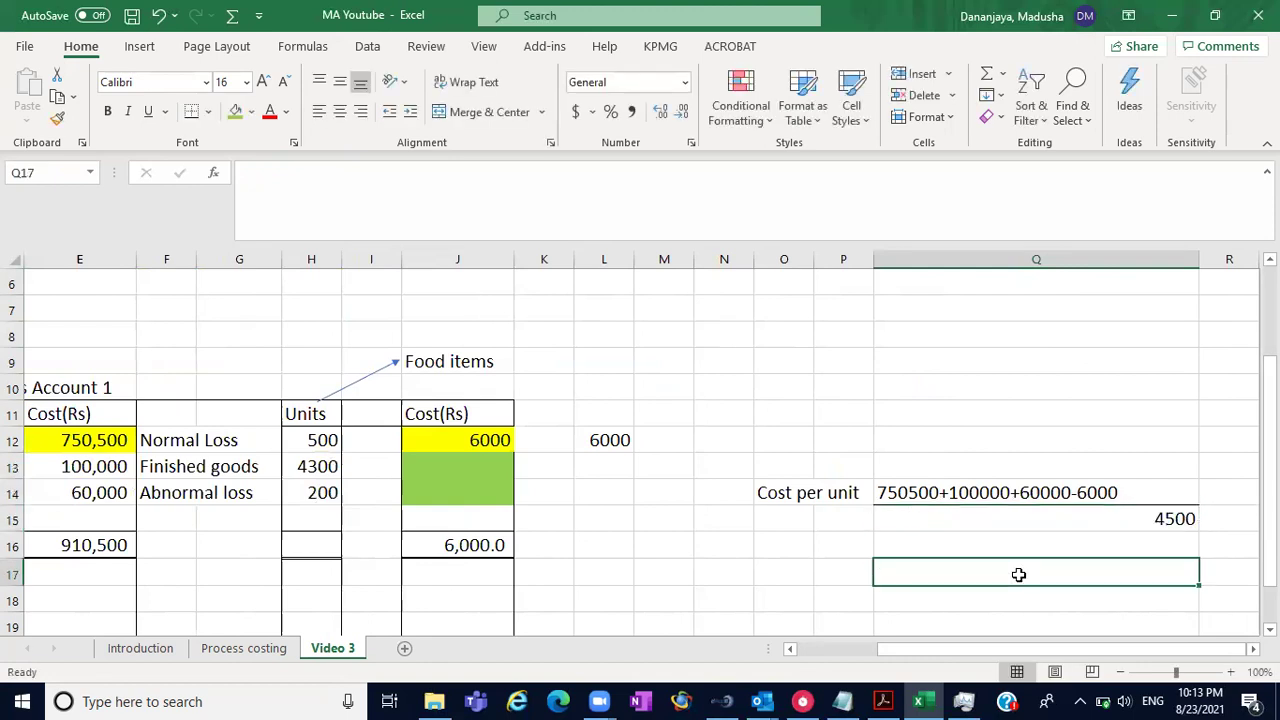
- Check the divisor against the input, normal loss, finished goods and abnormal loss units, and center the value in Q15
click(1097, 526)
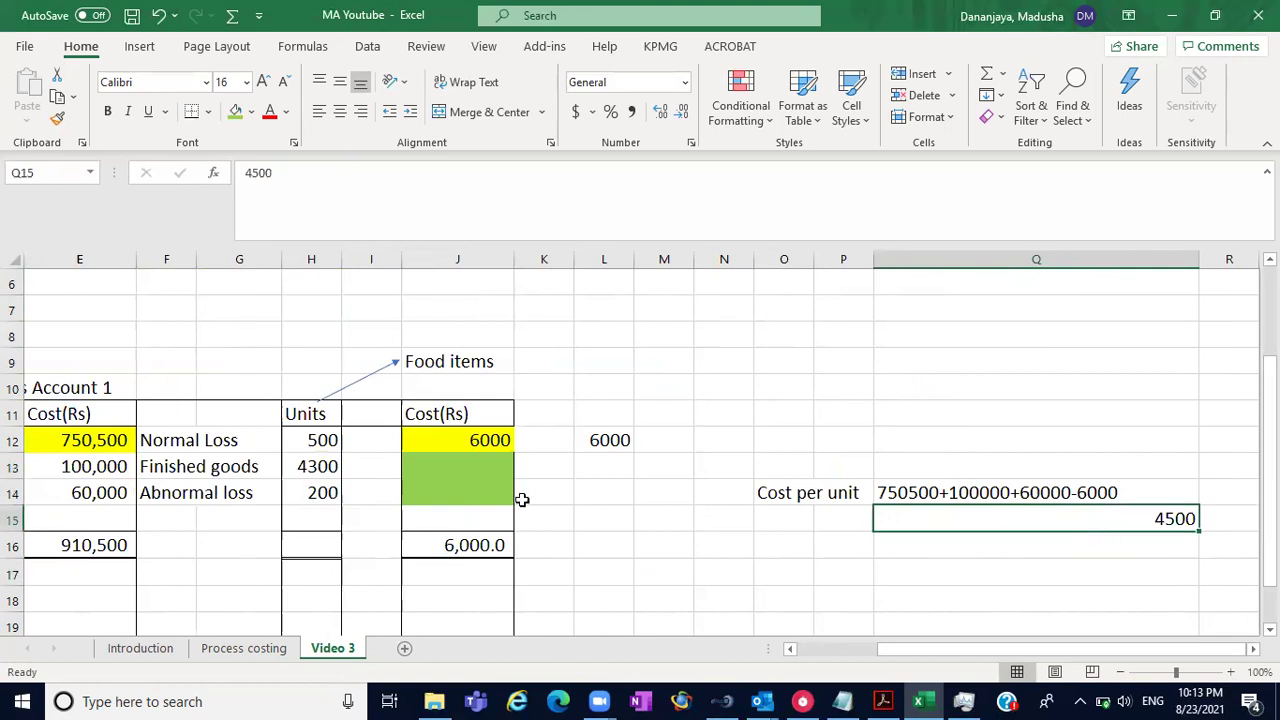
drag(314, 467, 300, 492)
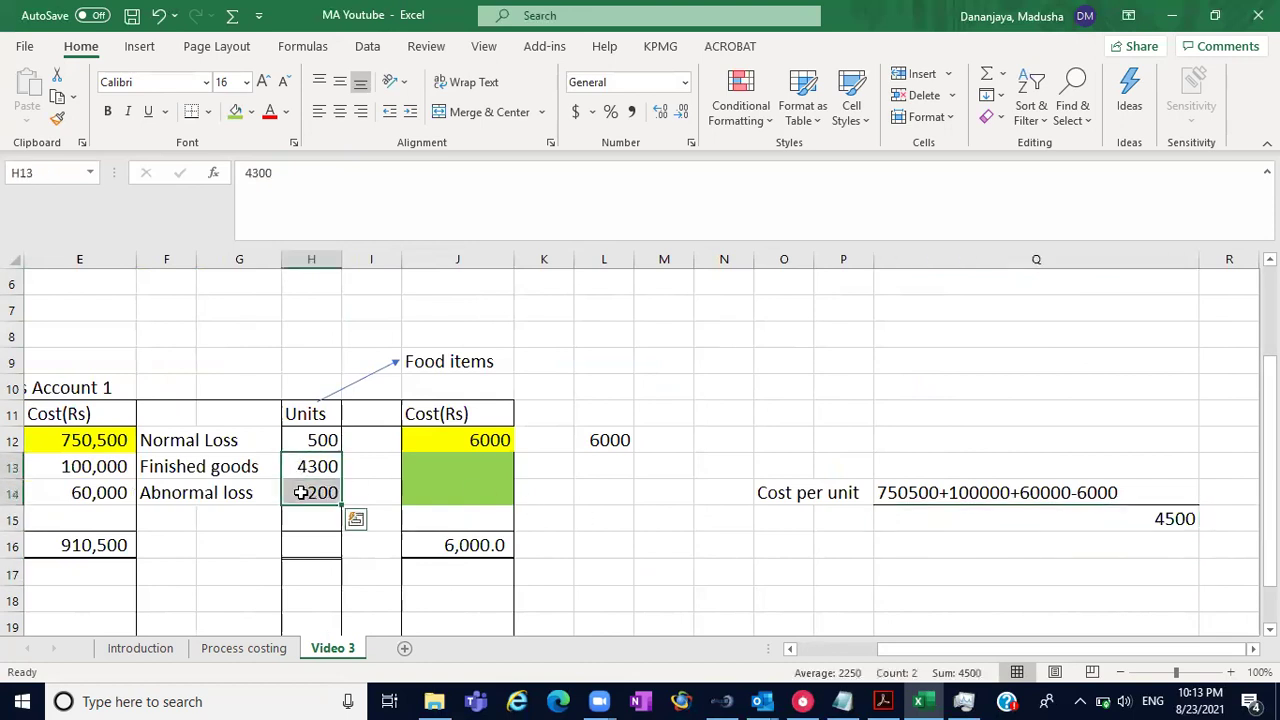
click(791, 650)
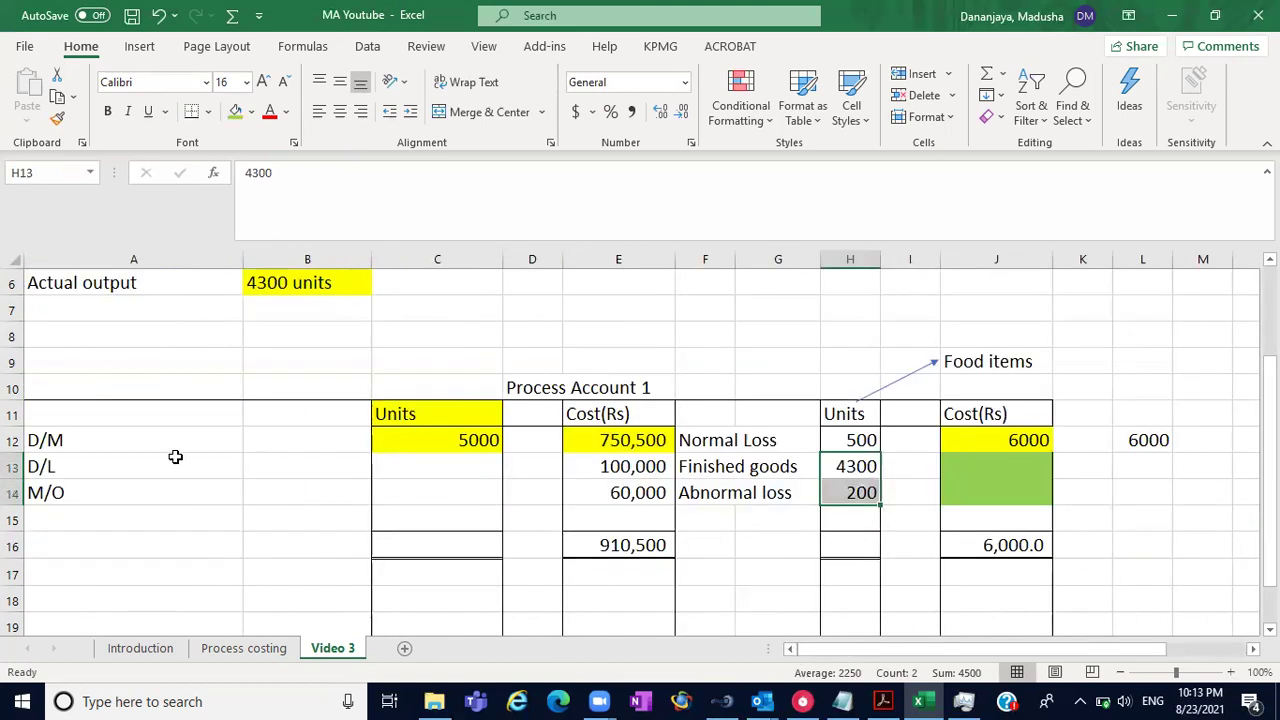
click(430, 445)
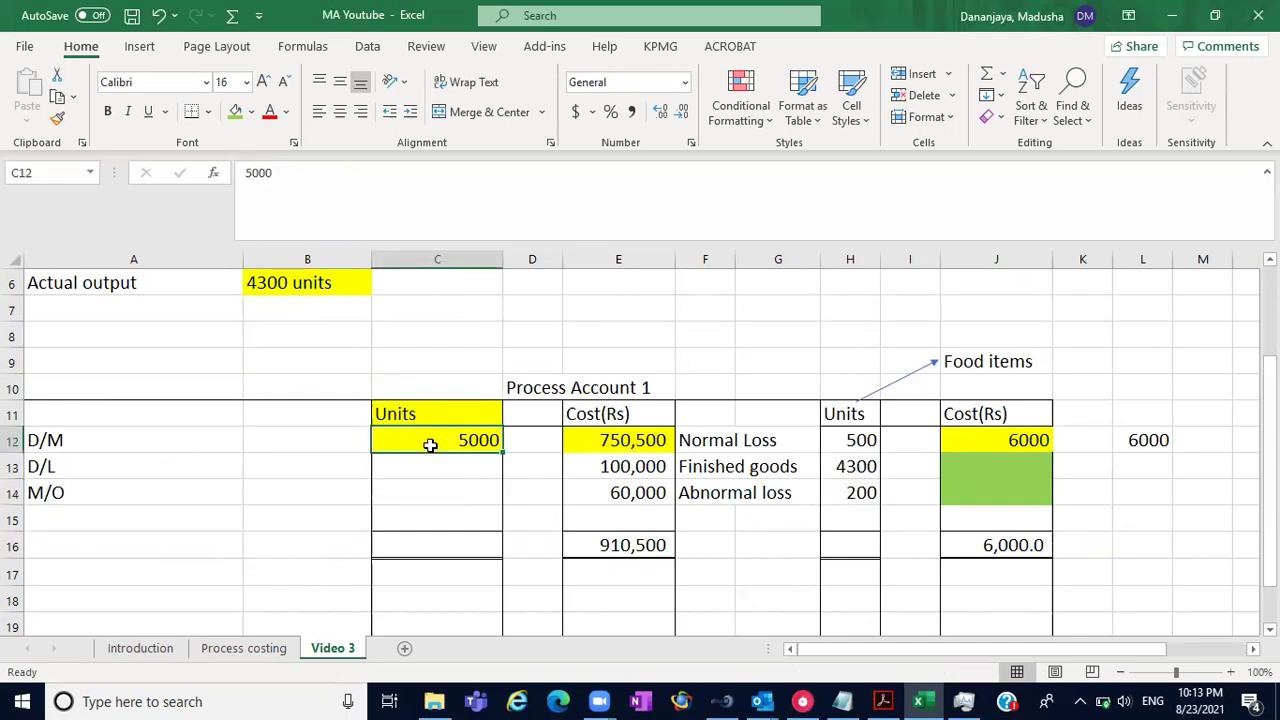
click(860, 442)
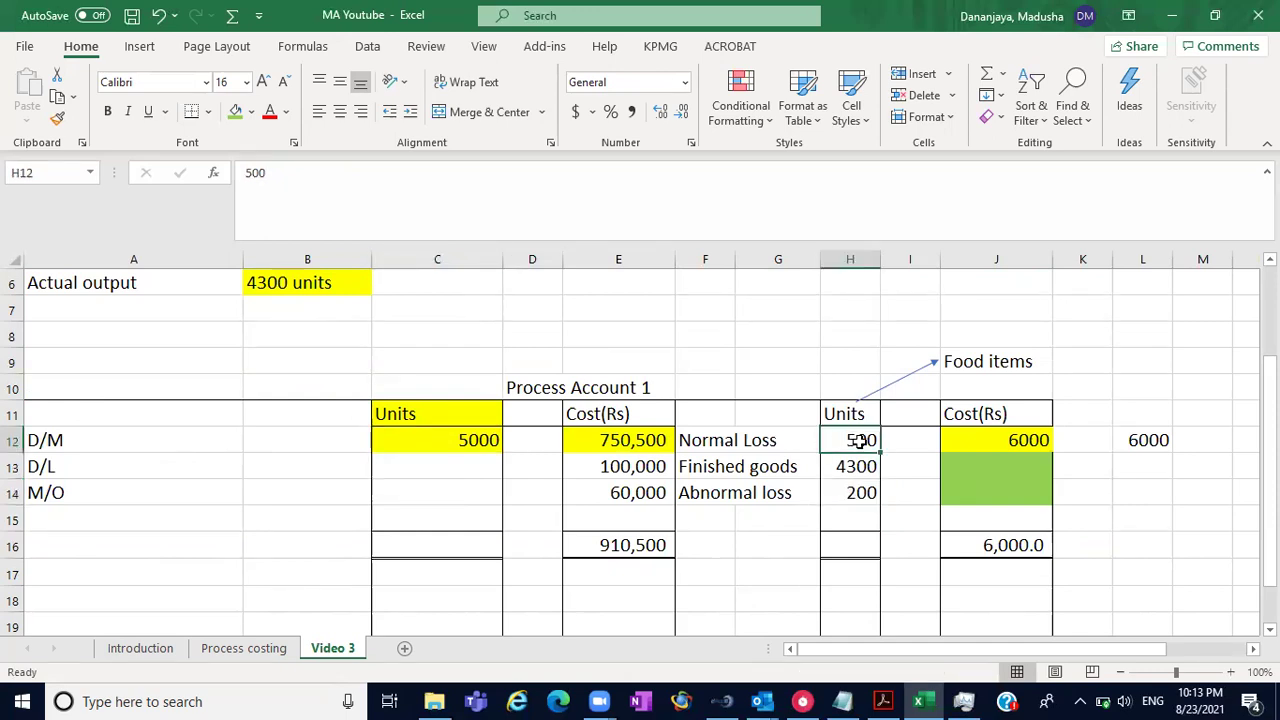
click(1253, 648)
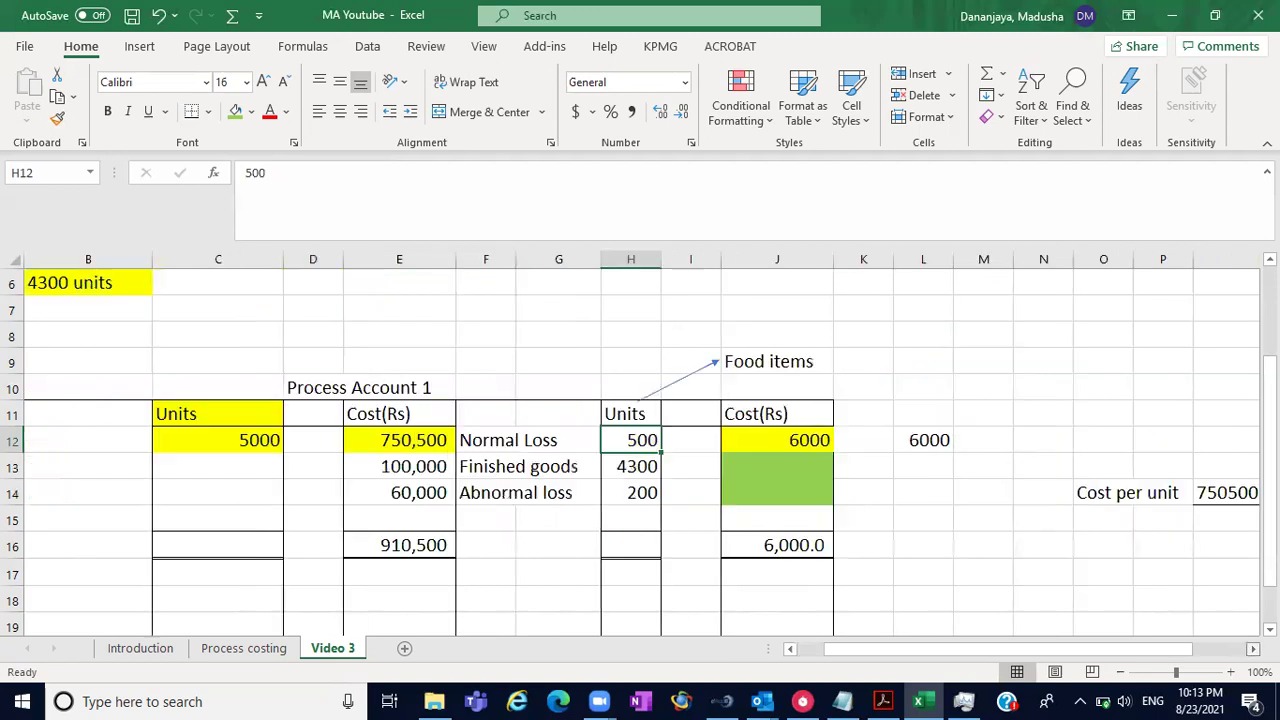
click(1253, 648)
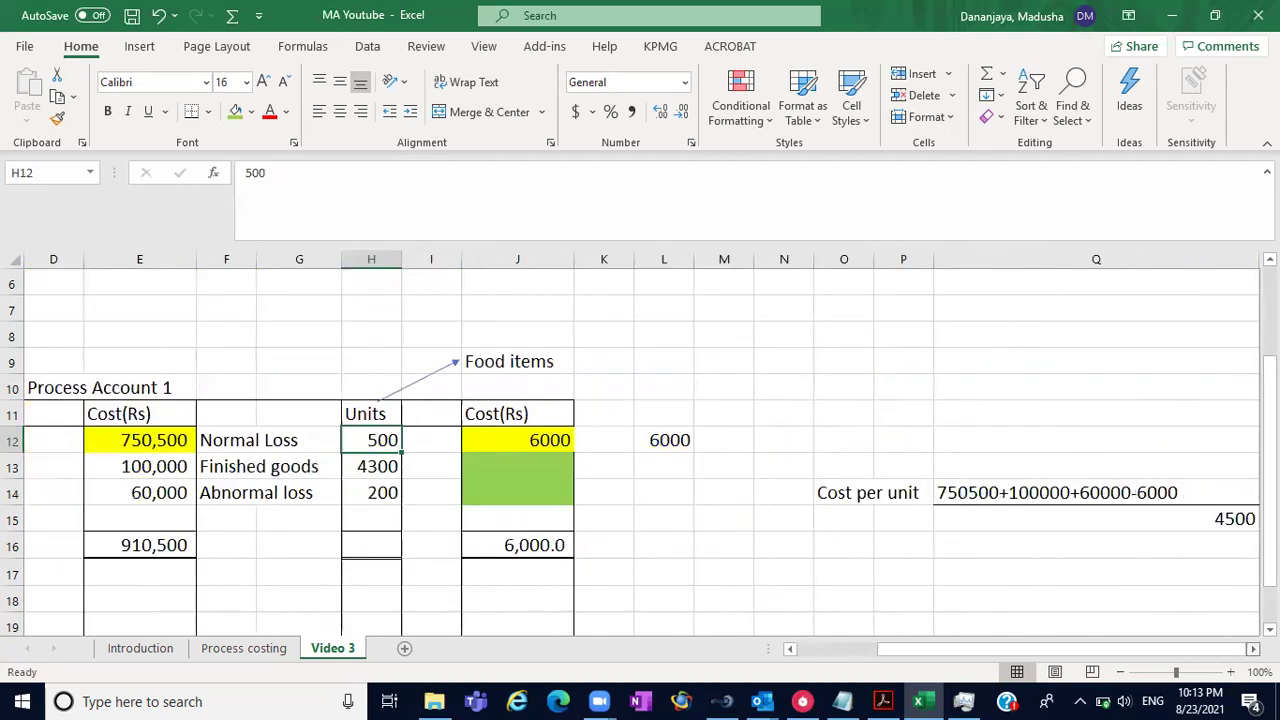
click(947, 521)
click(343, 114)
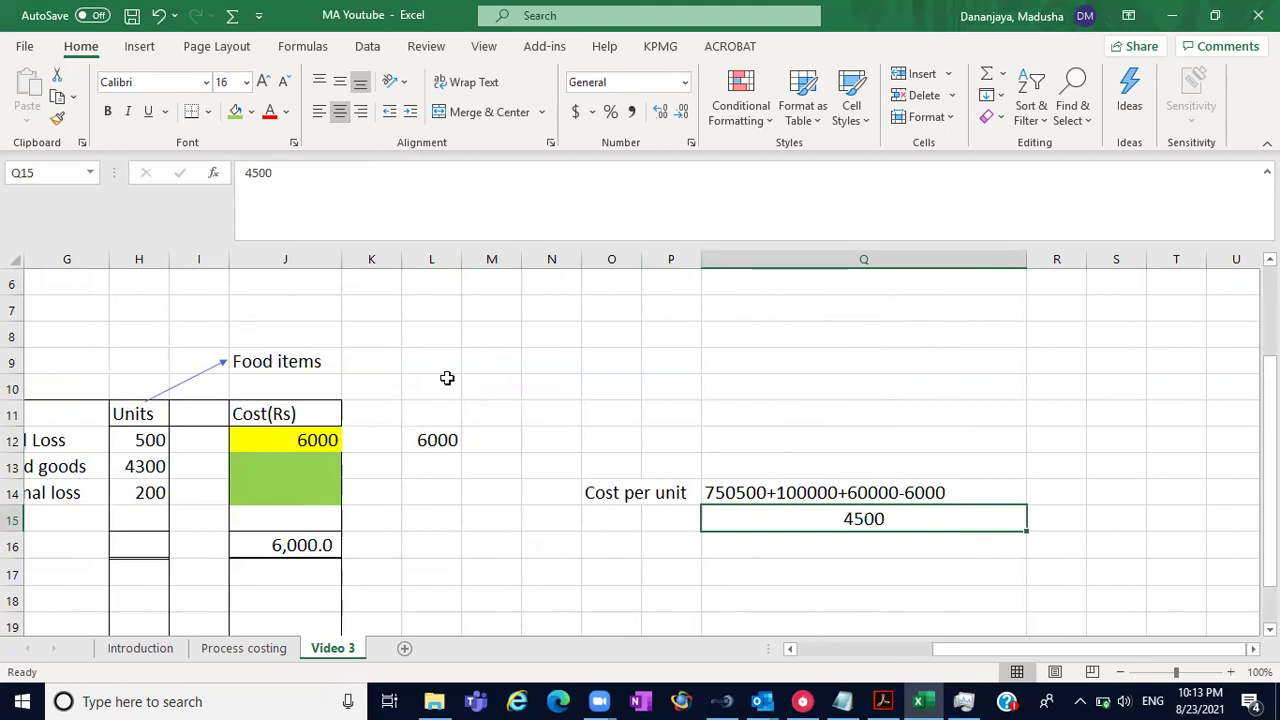
- Draw a diagonal line arrow about 0.69 inches wide and 0.58 inches high from beside the 4500 divisor down toward R17
click(139, 46)
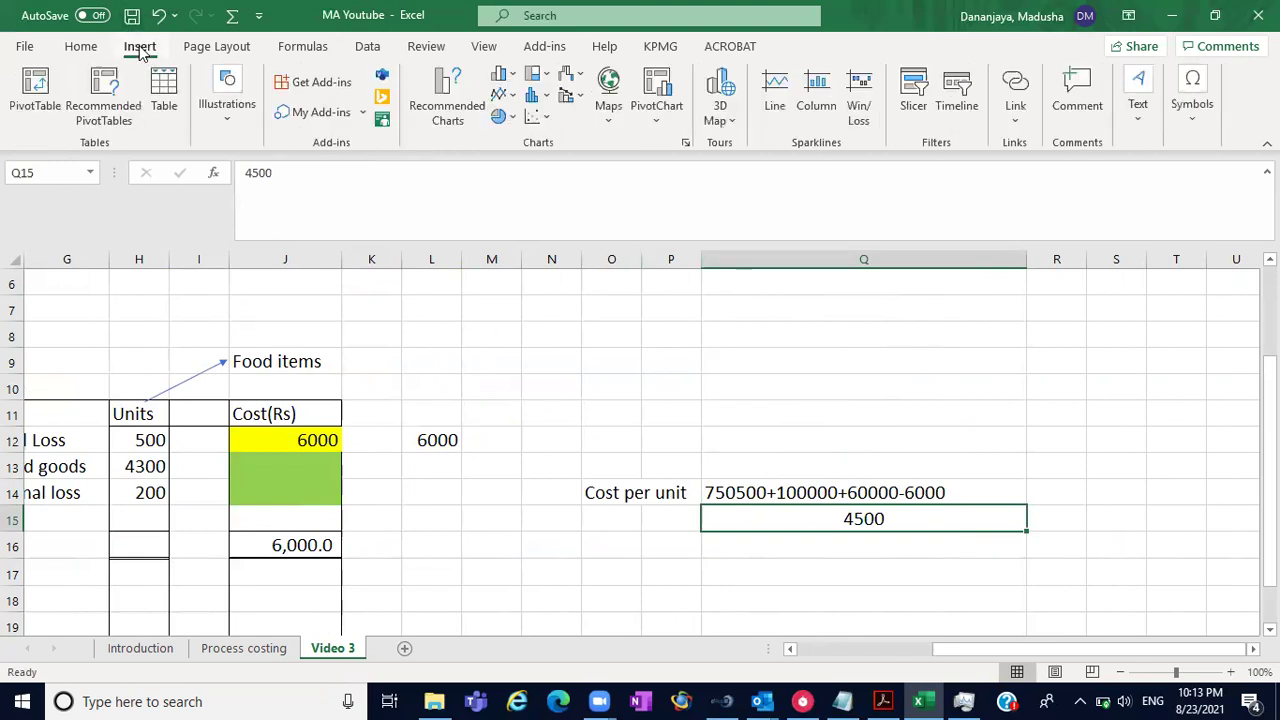
click(212, 79)
click(262, 180)
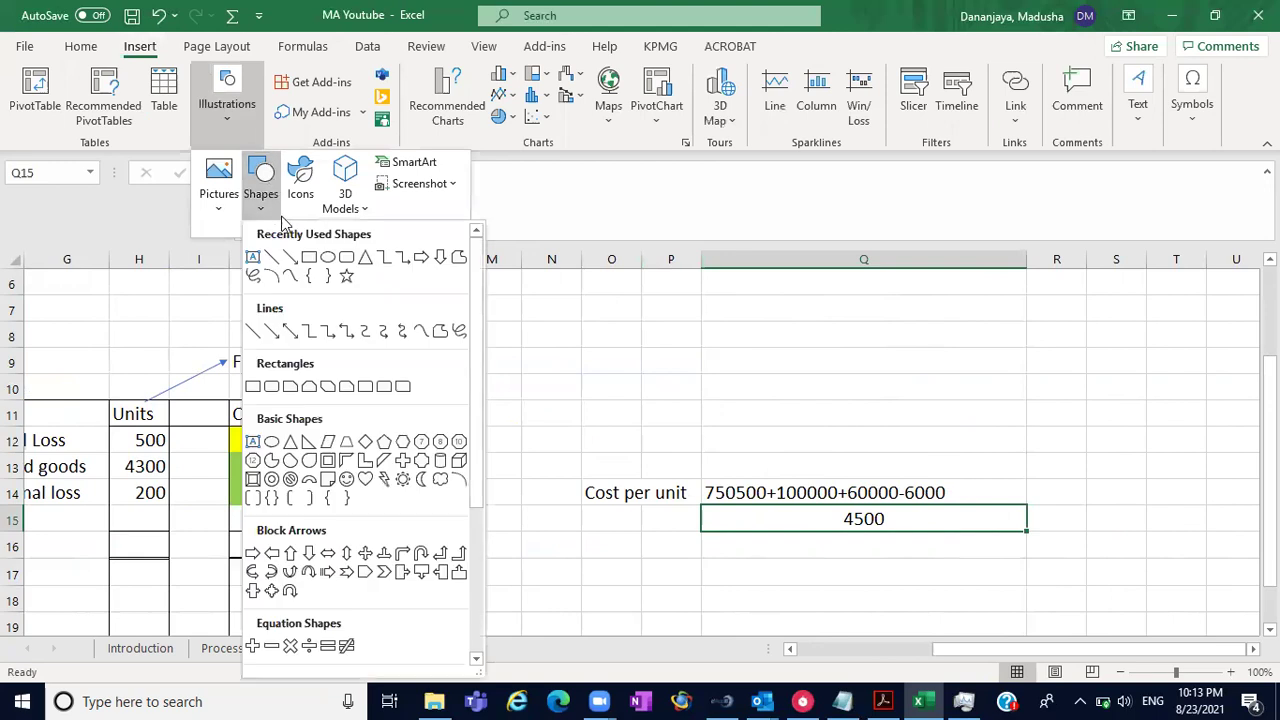
click(290, 257)
drag(990, 517, 1052, 568)
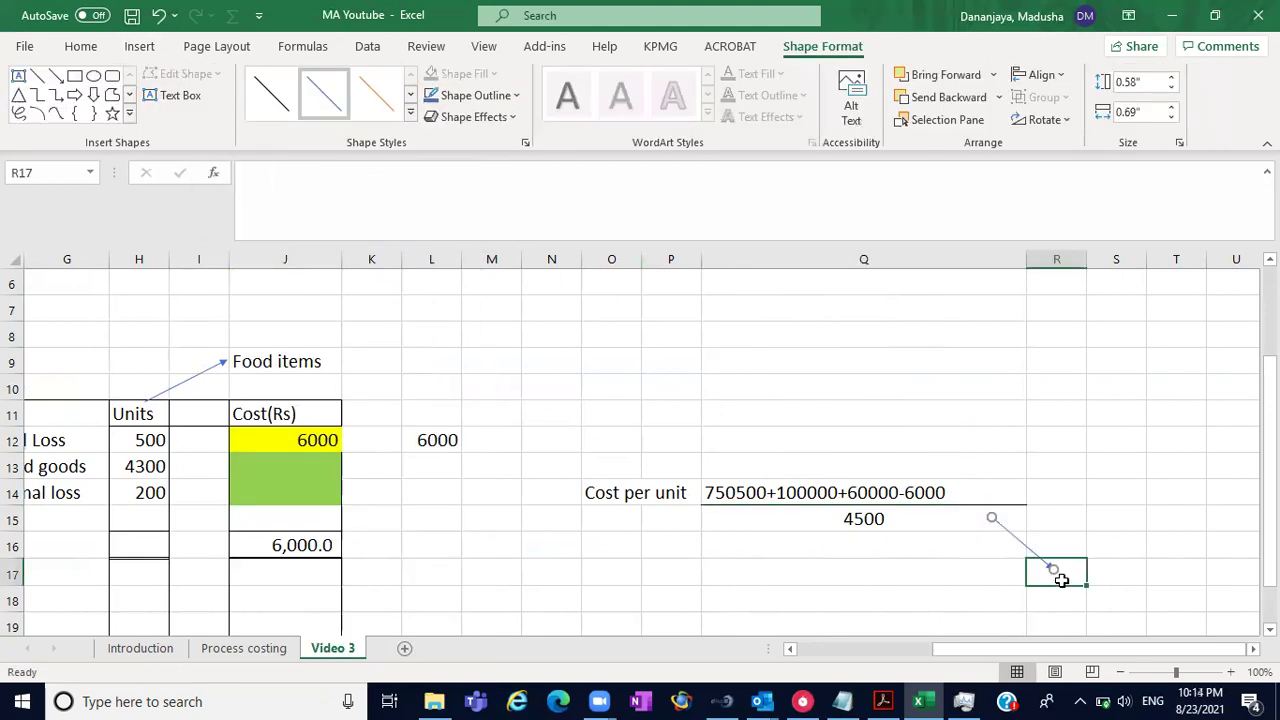
- Label the arrow's end with the text "Expected output" in R18
click(1061, 580)
click(1069, 600)
text(Exc)
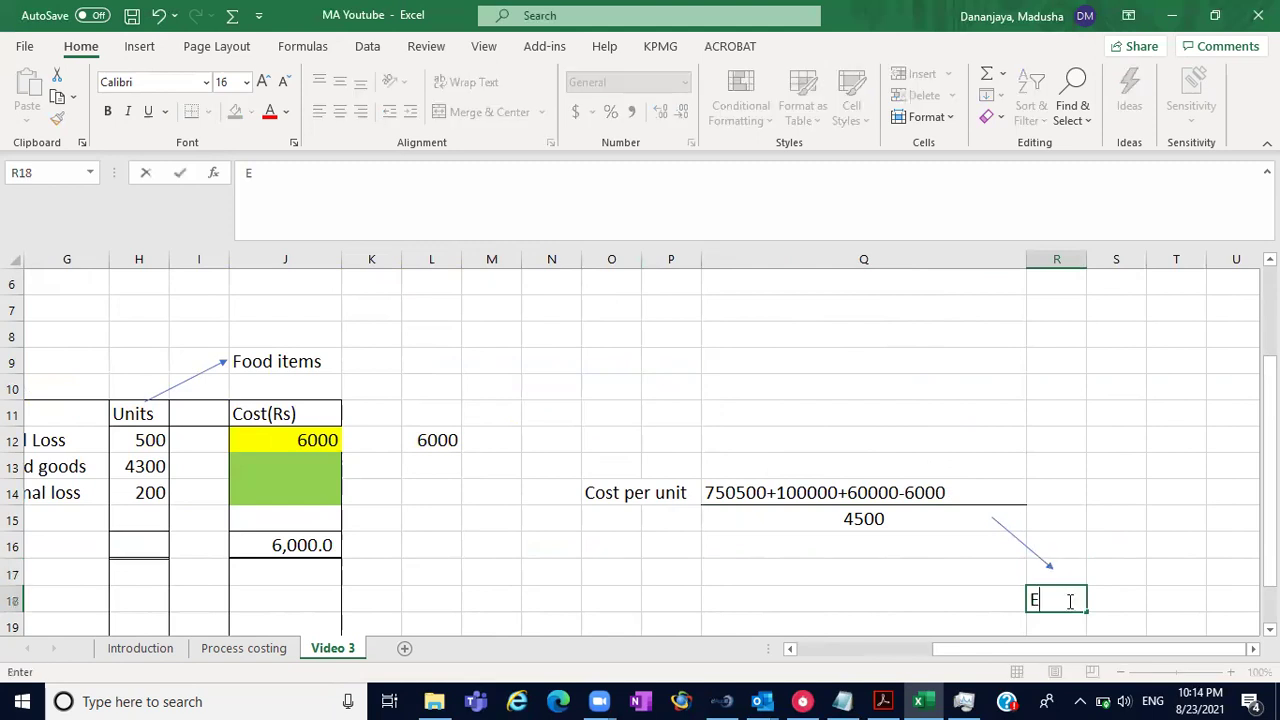
key(BackSpace)
text(pected )
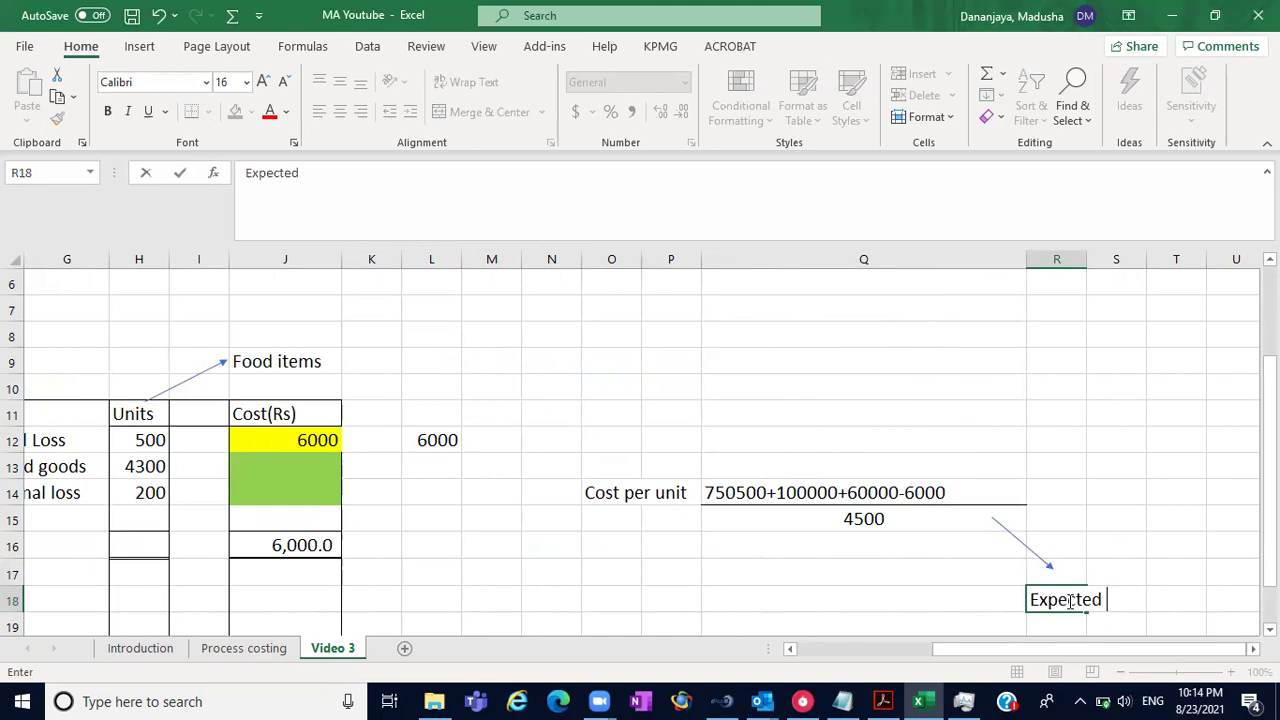
text(output)
click(1100, 565)
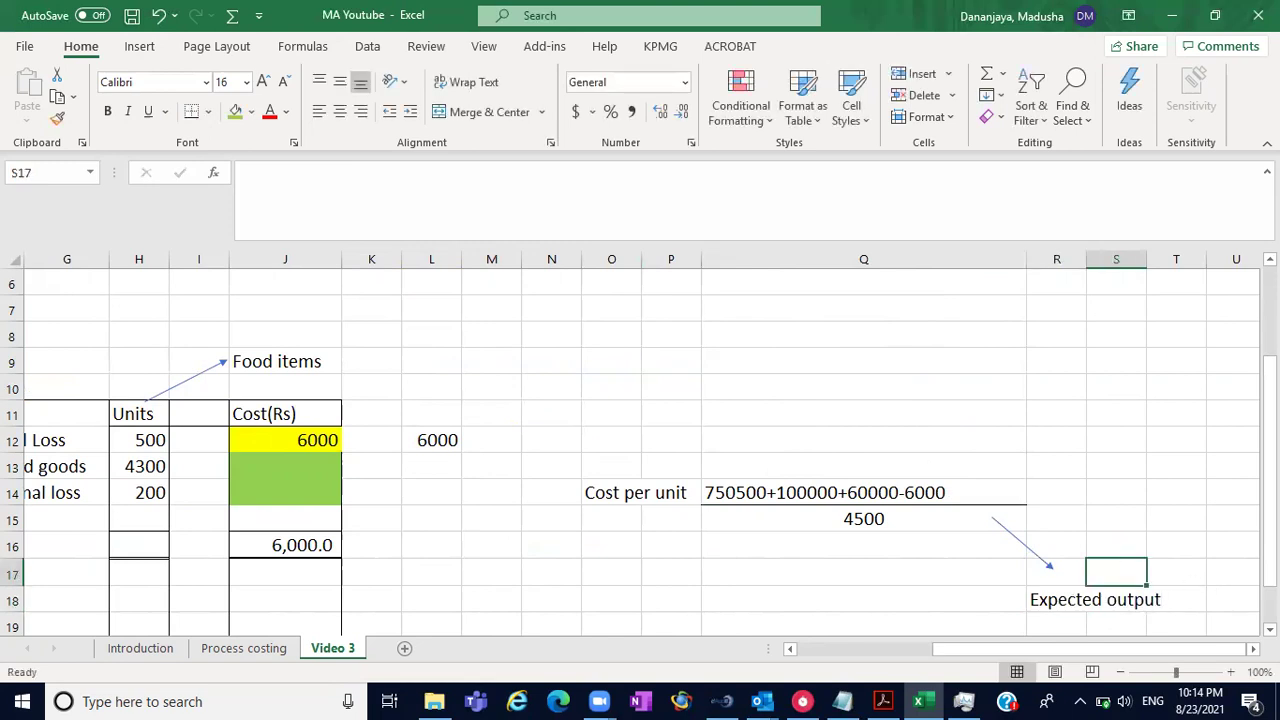
scroll(880, 512, down, 1)
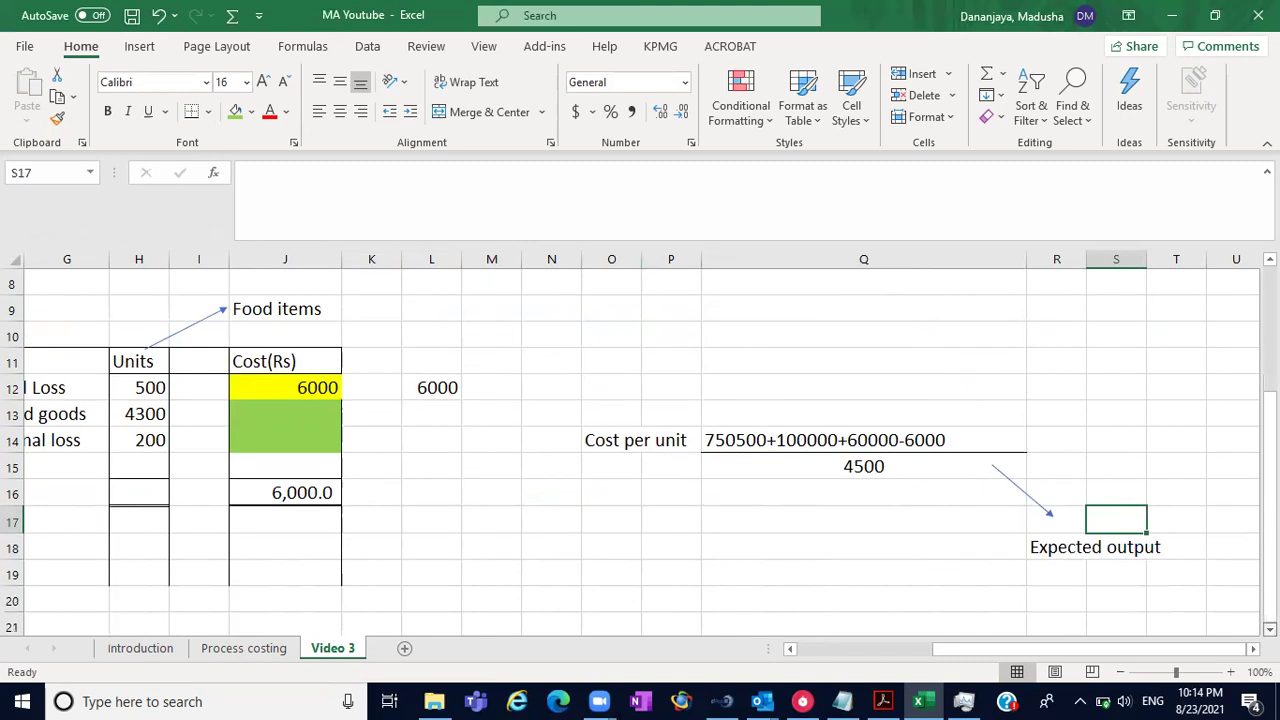
- Enter the resulting cost per unit, 200.89, in Q18 below the cost calculation
click(771, 469)
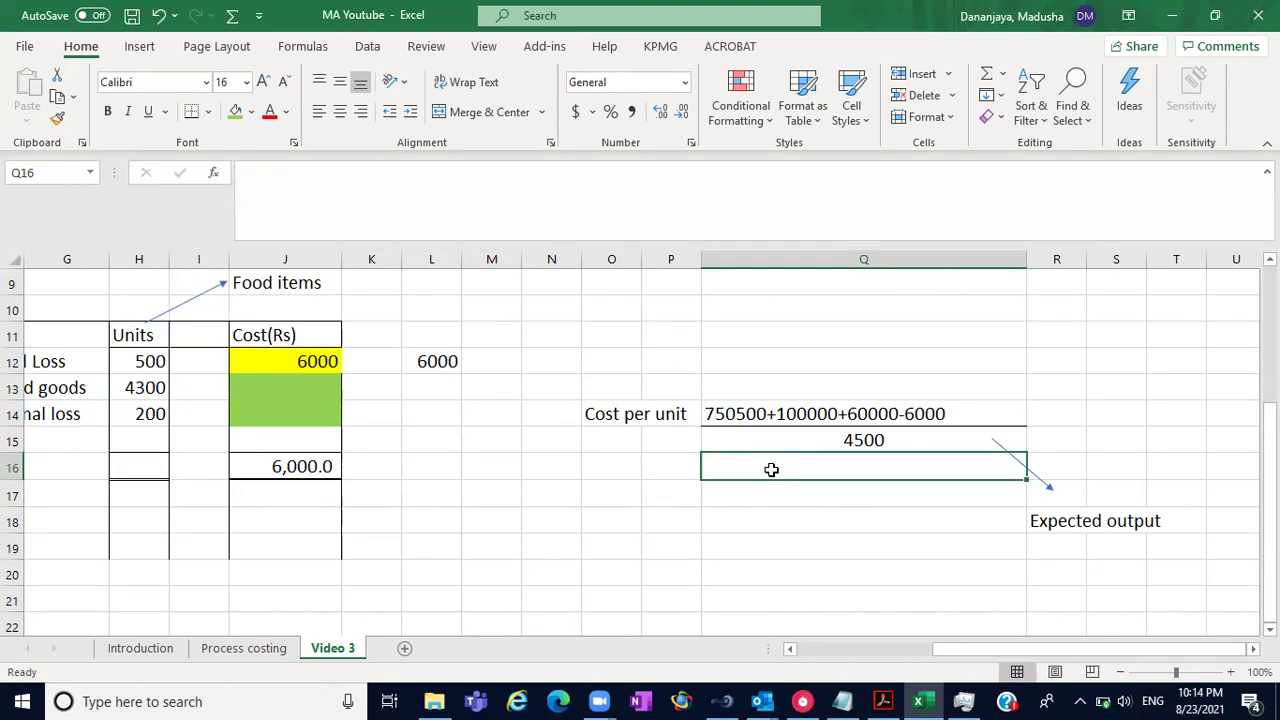
click(762, 514)
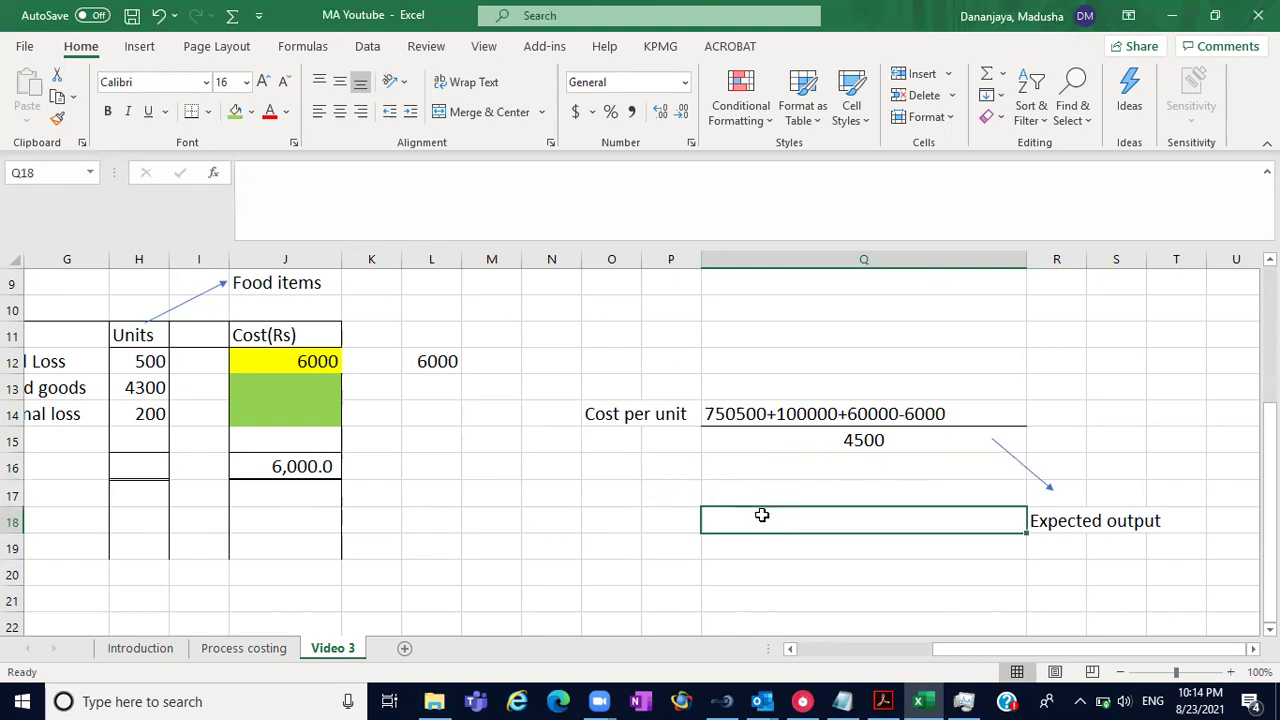
text(200.89)
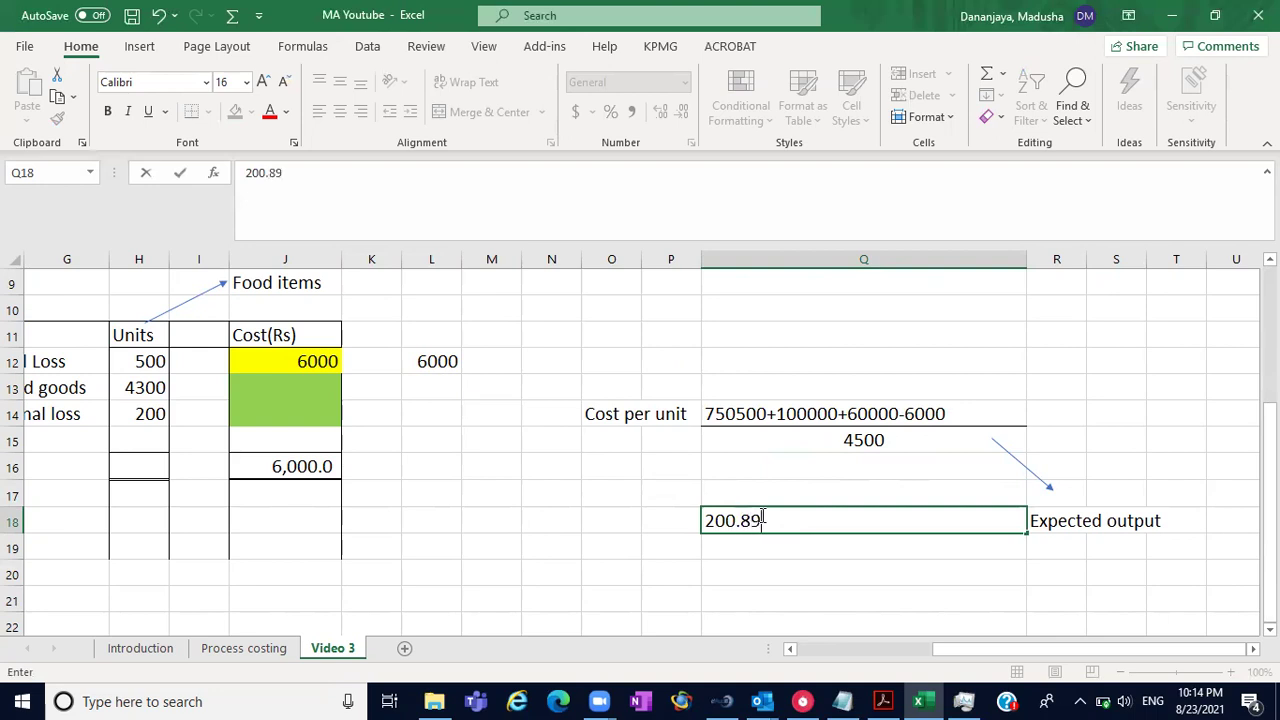
click(802, 593)
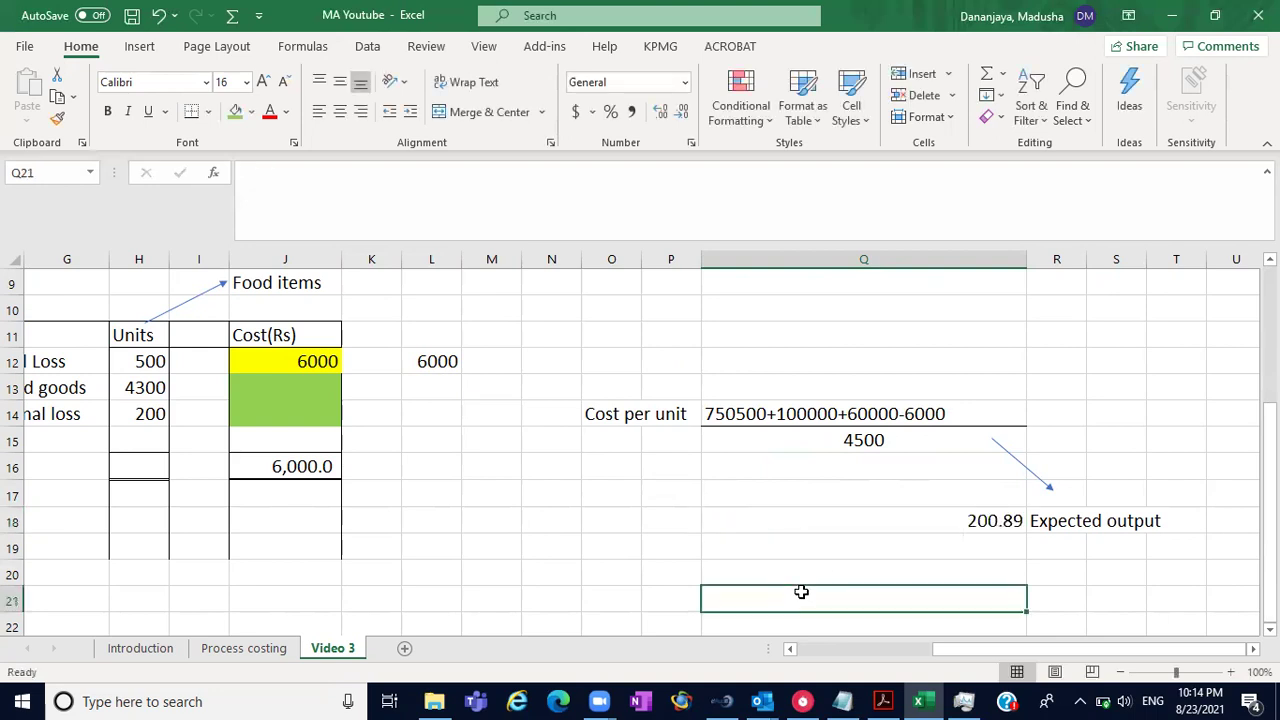
click(844, 513)
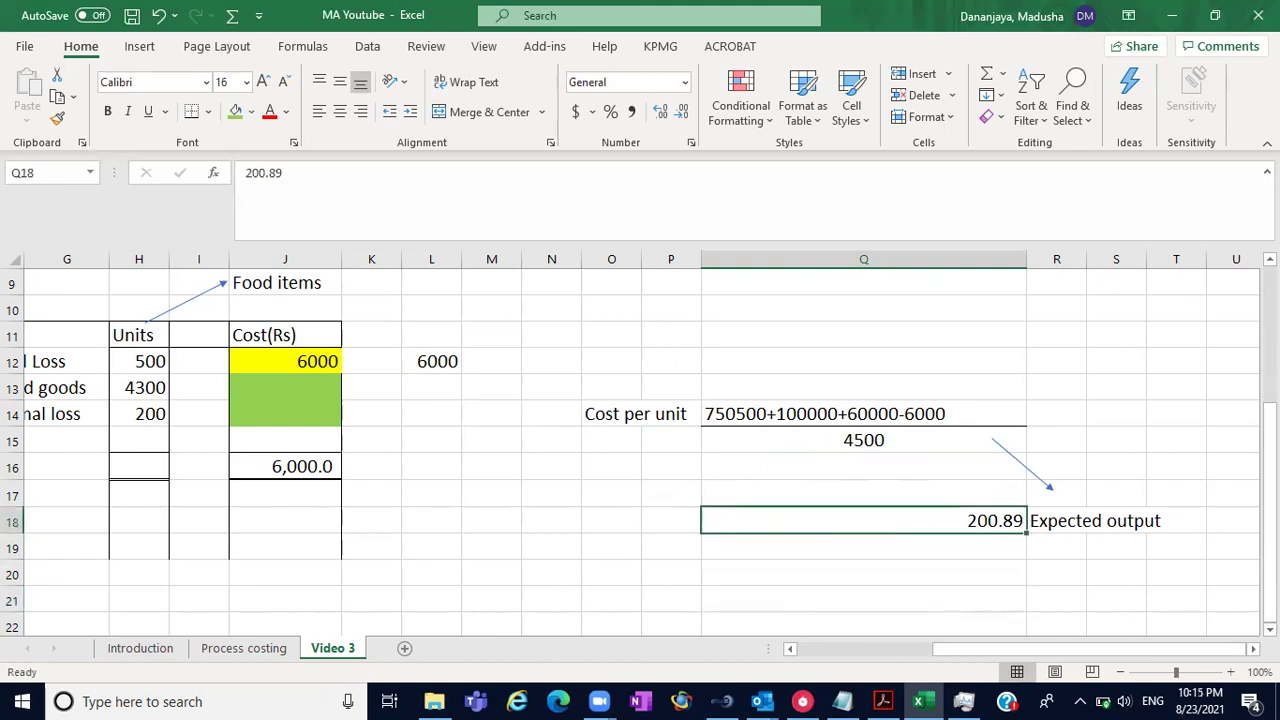
- Enter 200.89 as the cost per unit for Finished goods in I13 and for Abnormal loss in I14
click(1269, 629)
click(1269, 629)
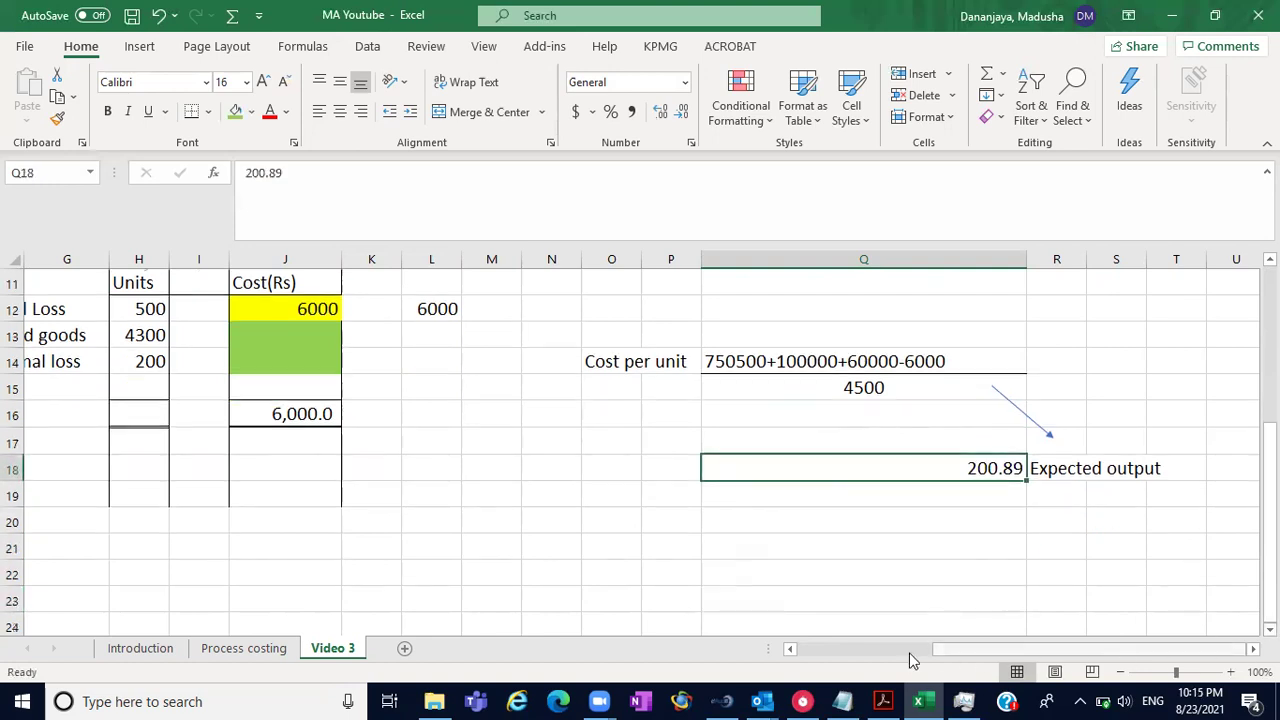
click(858, 649)
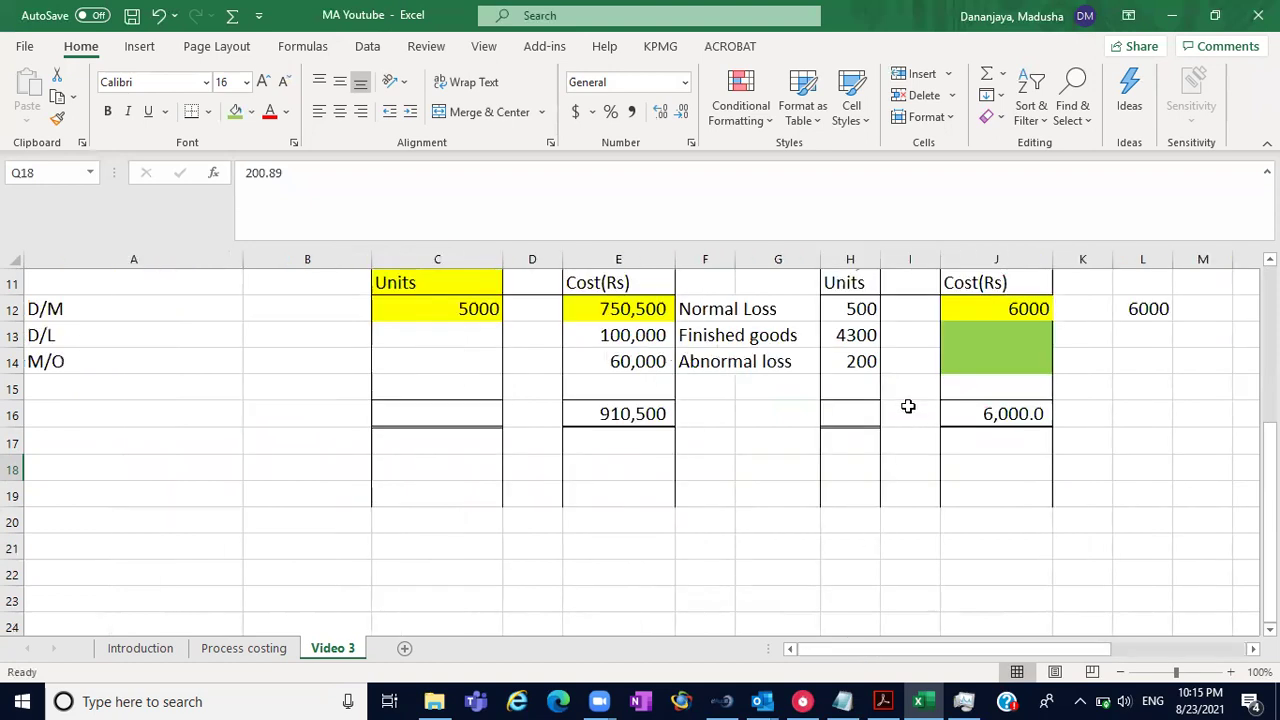
click(901, 342)
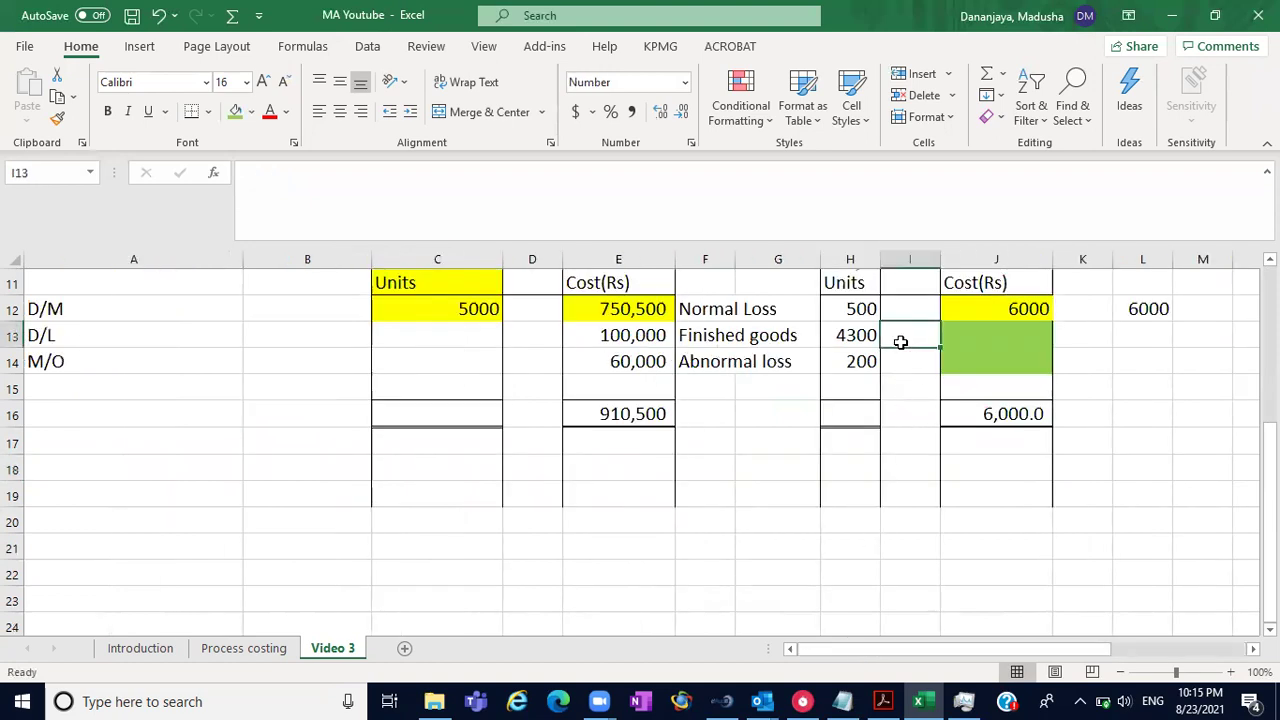
text(200)
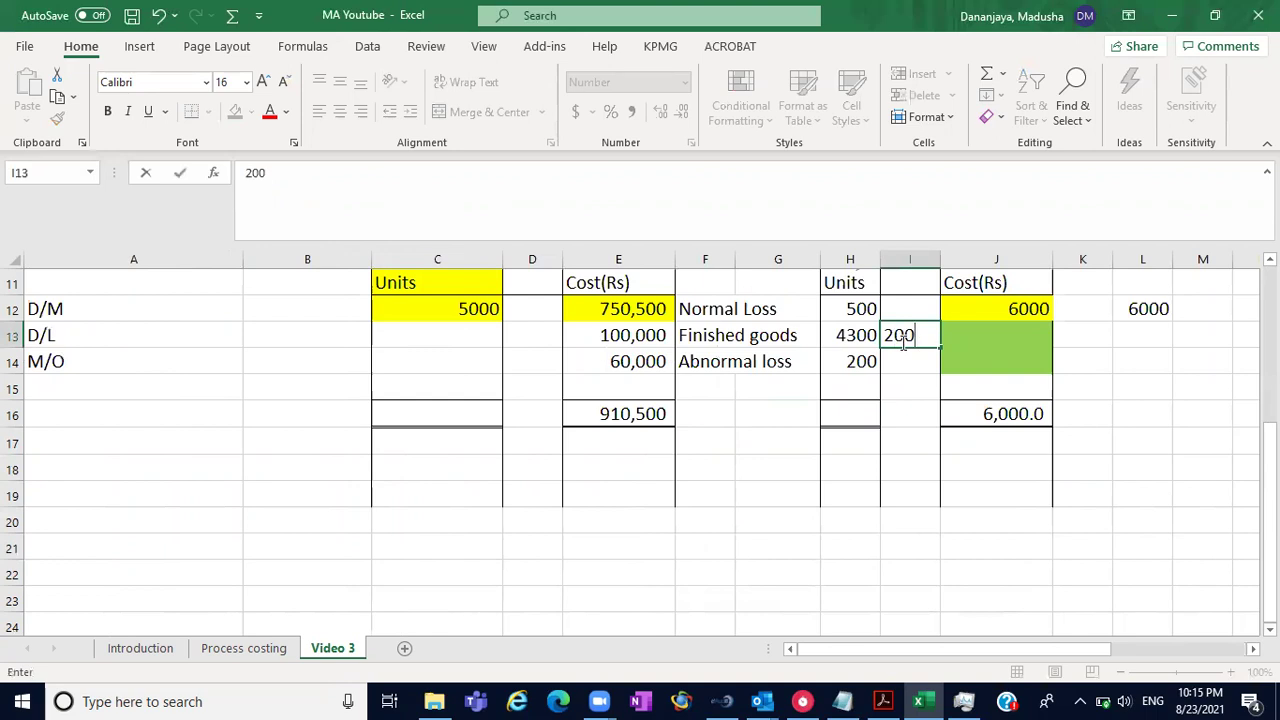
text(.89)
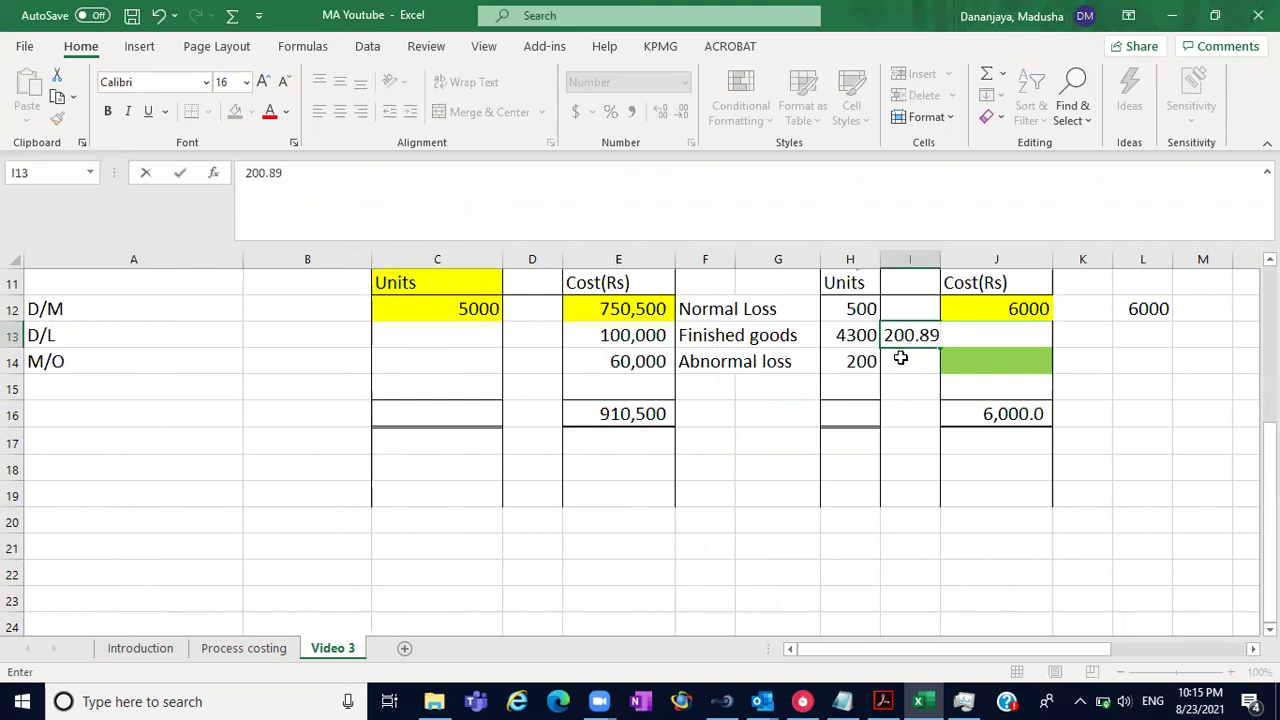
click(901, 363)
click(903, 337)
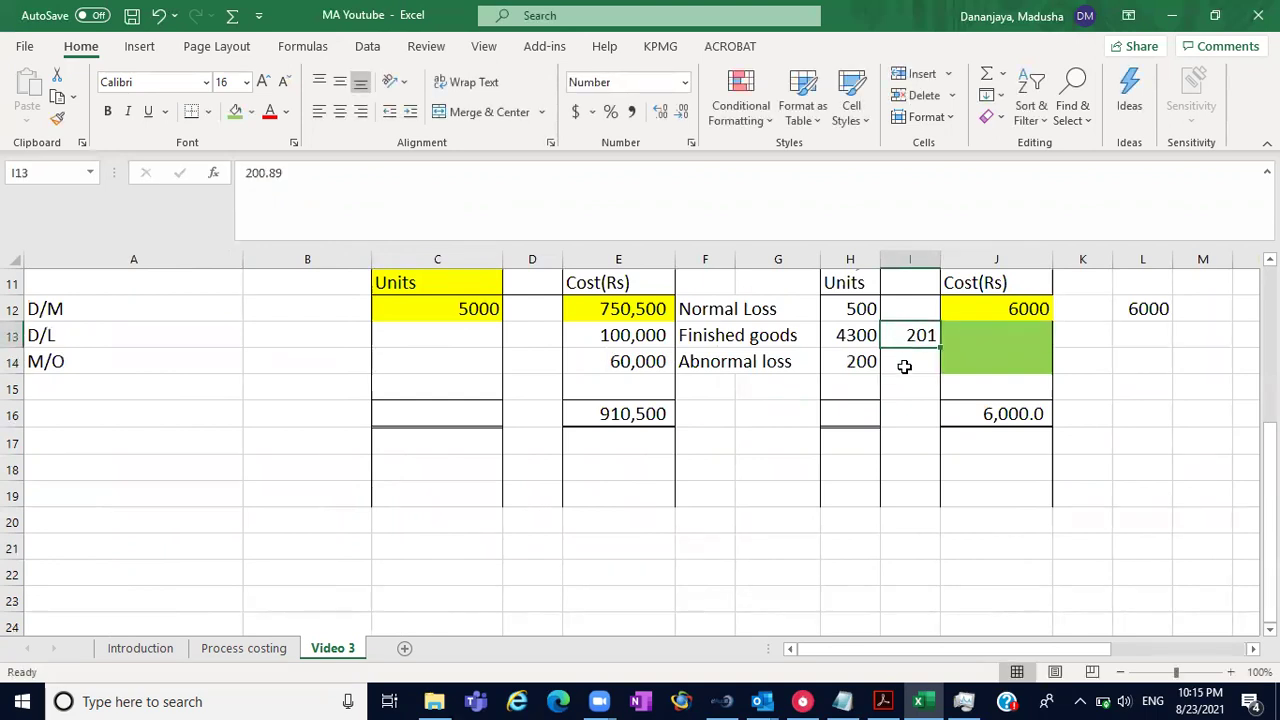
click(904, 366)
text(200)
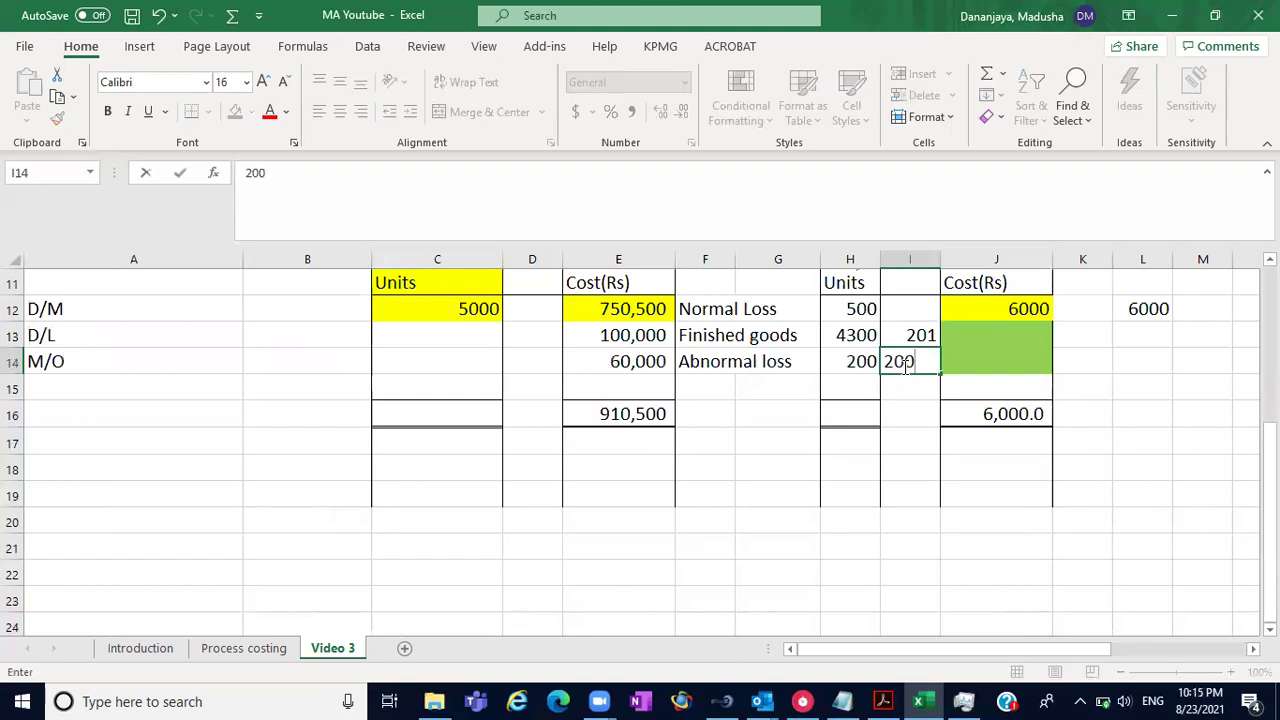
text(.89)
key(Return)
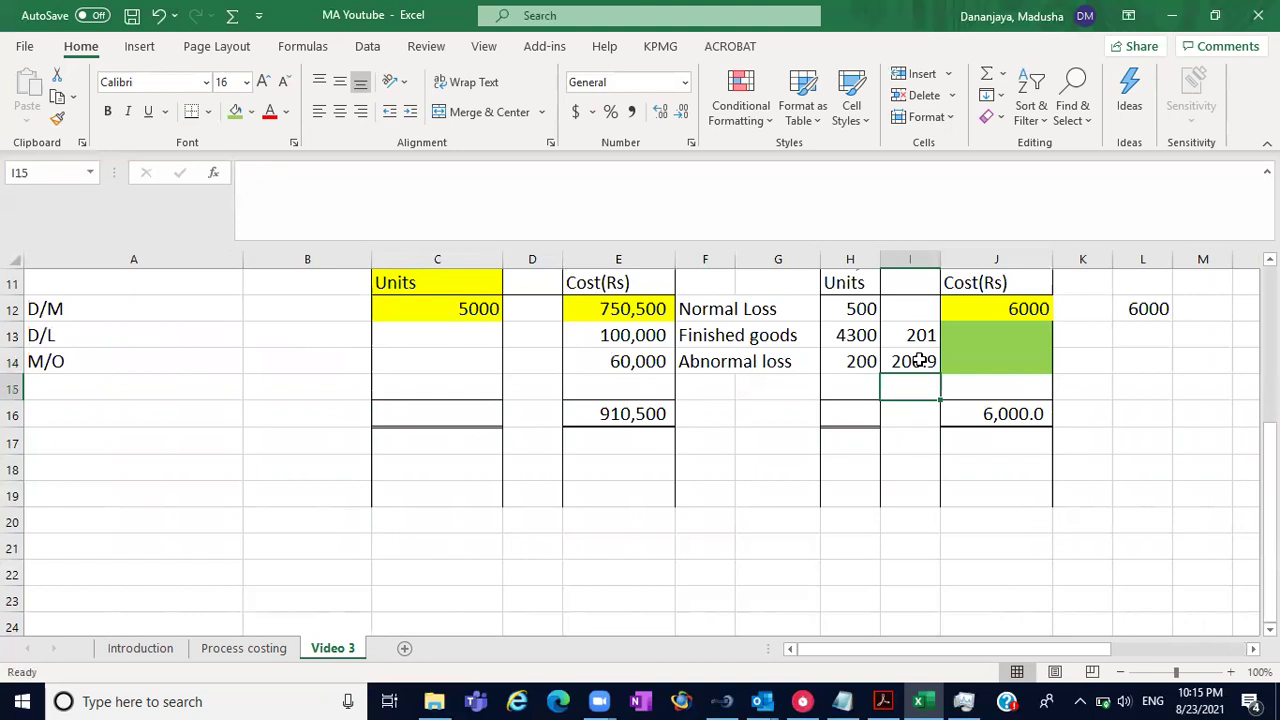
- Format the Abnormal loss cost per unit in I14 with no decimals to match I13
click(919, 361)
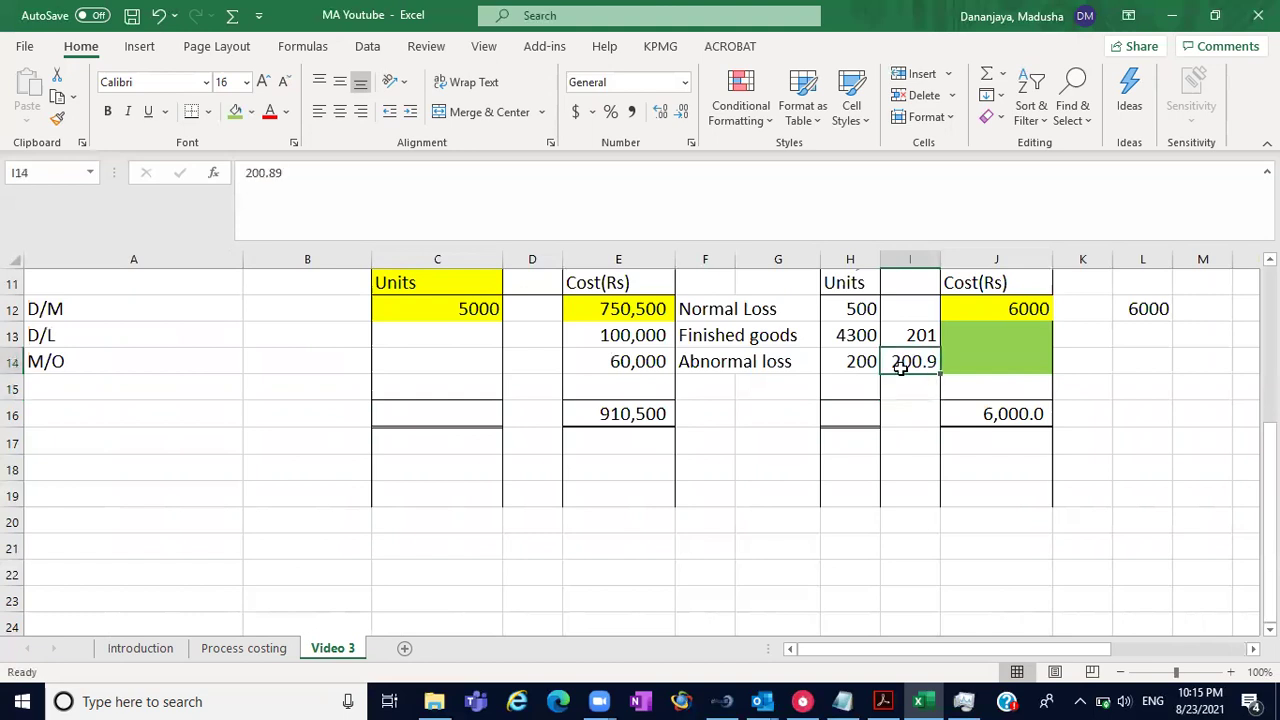
click(908, 336)
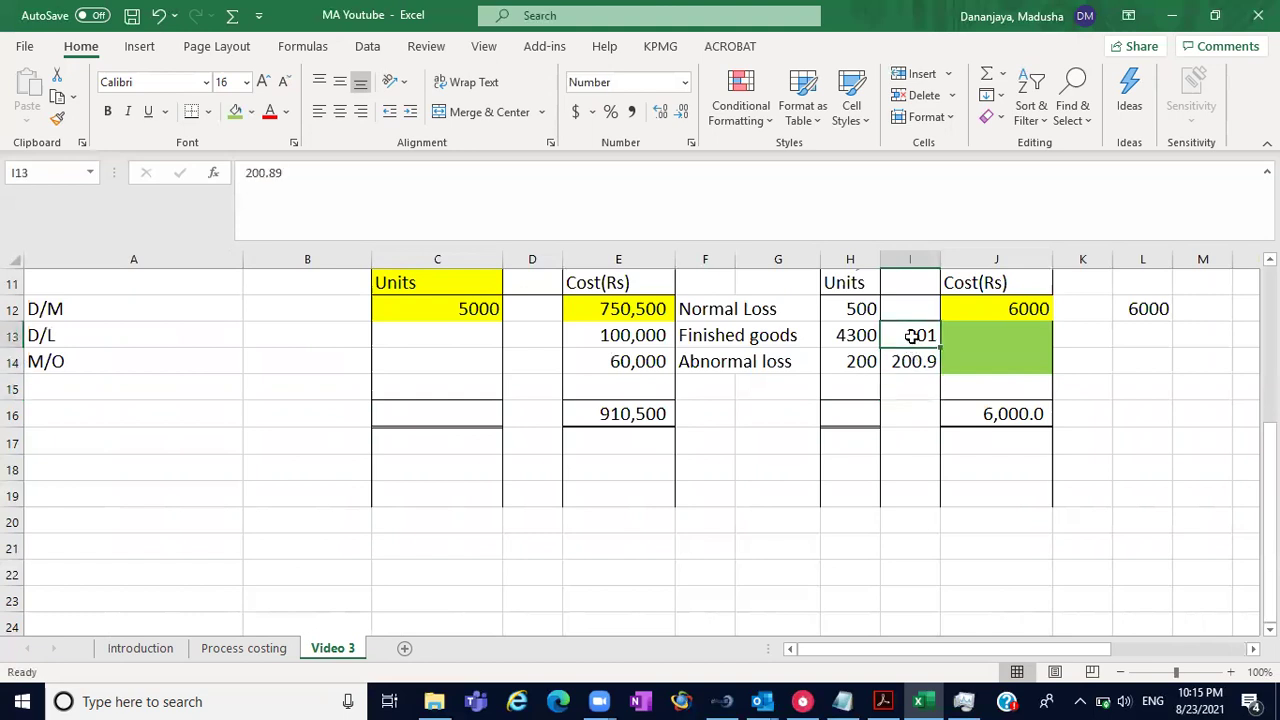
click(912, 366)
click(680, 112)
click(911, 556)
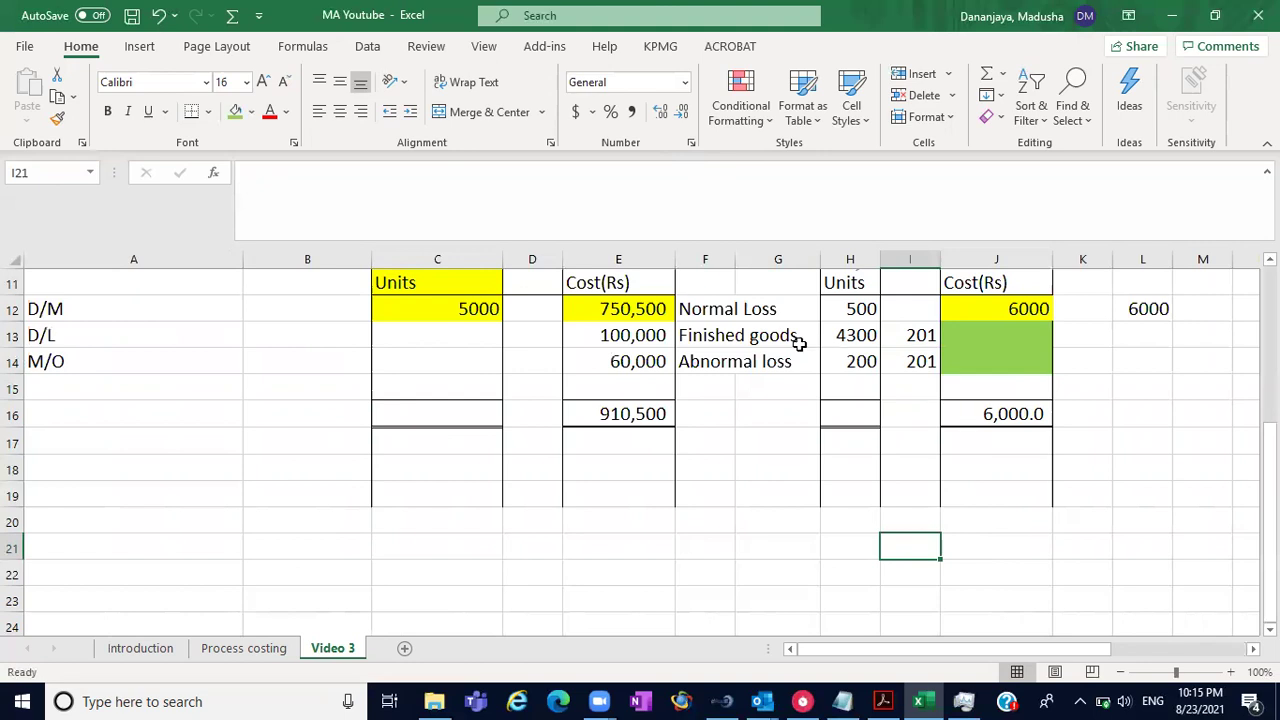
- Calculate the Finished goods cost in J13 with =H13*I13 and fill the formula down to the Abnormal loss cost in J14
click(977, 337)
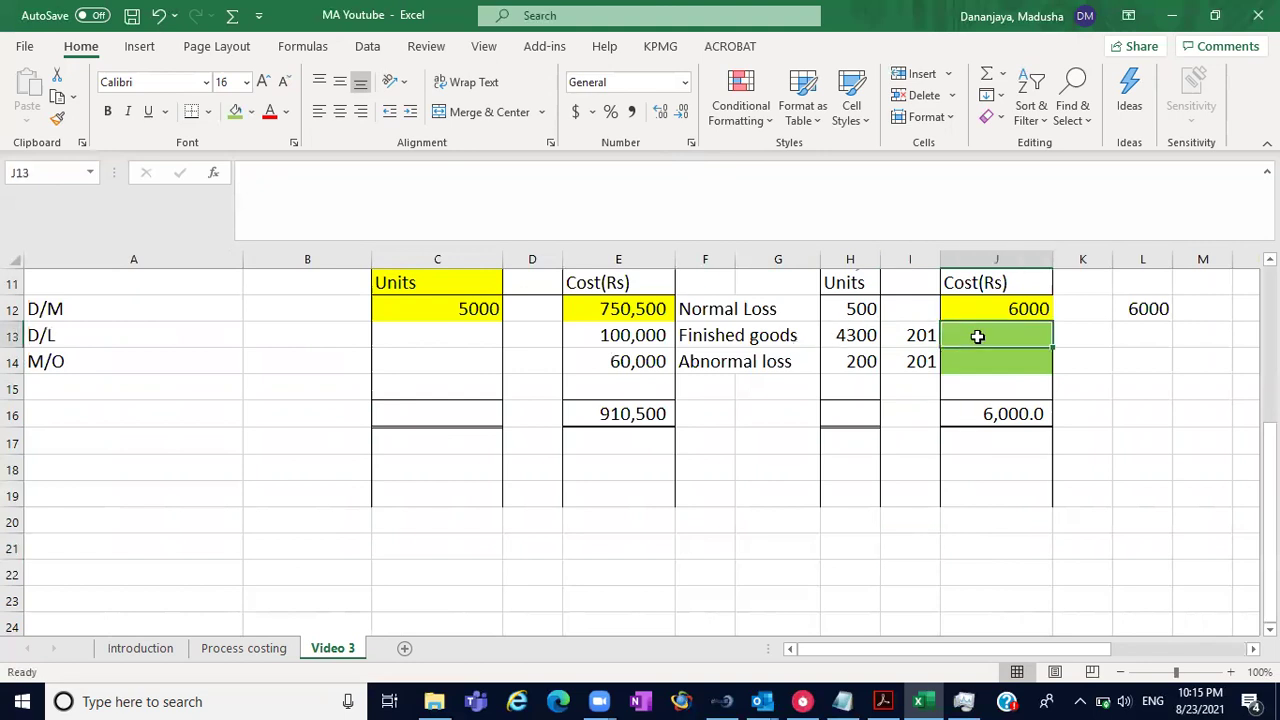
text(=)
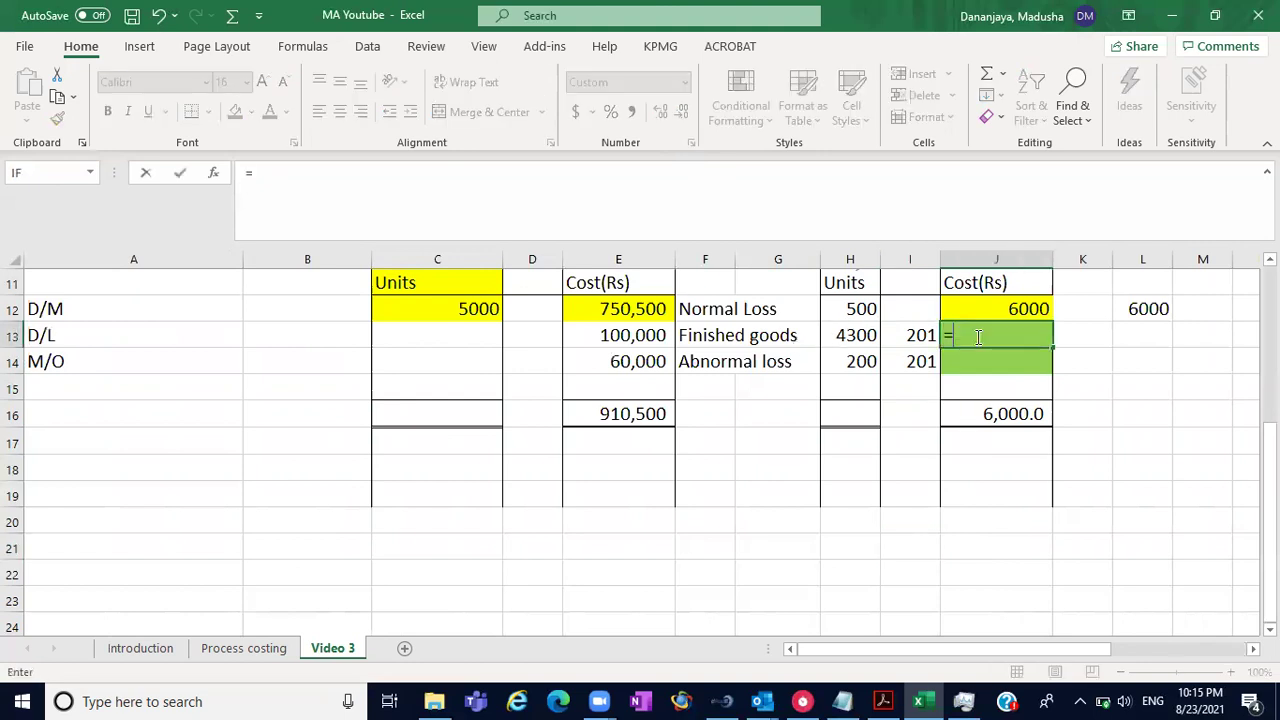
click(866, 337)
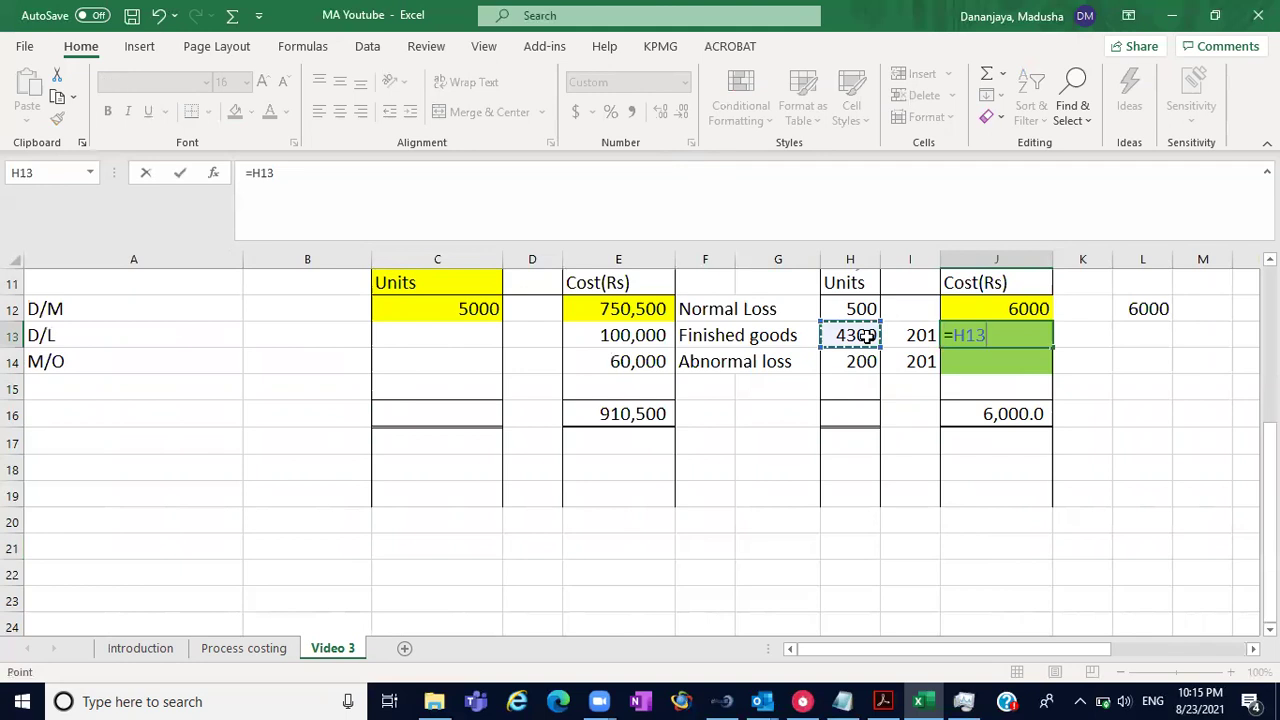
text(*)
click(919, 337)
key(Return)
click(966, 336)
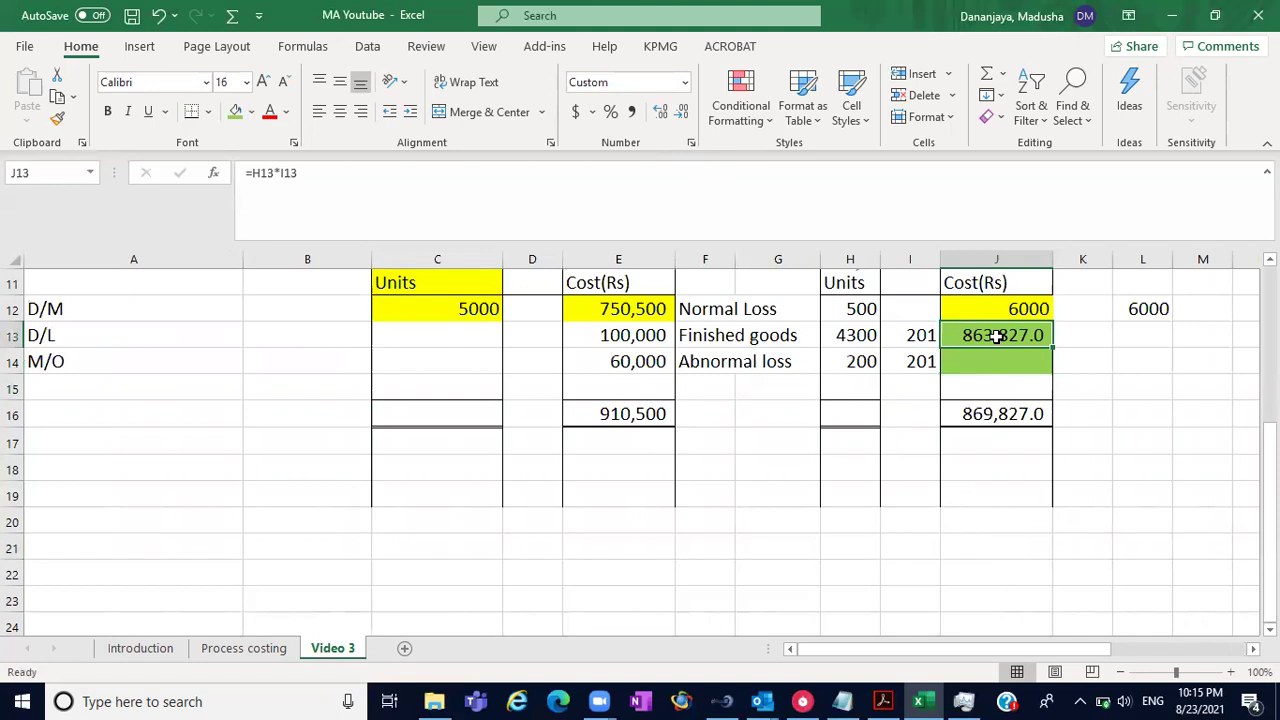
drag(1052, 345, 1050, 374)
click(1116, 389)
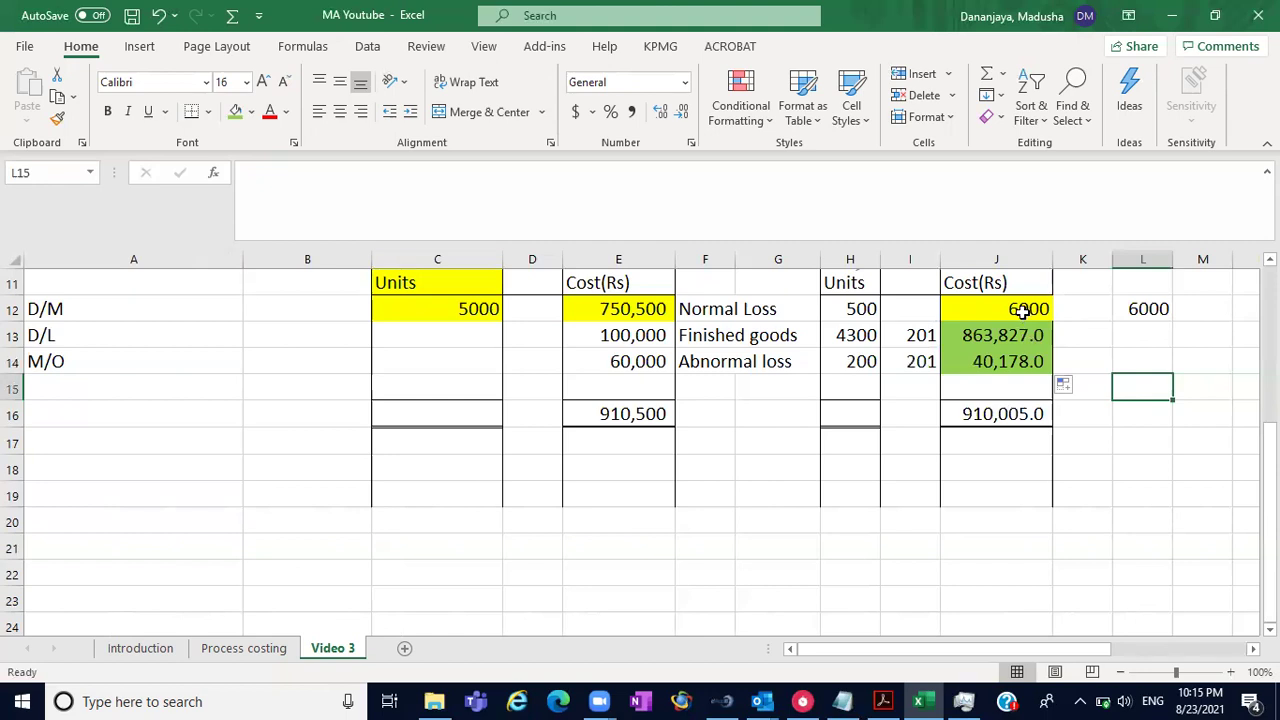
- Reduce the cost values and total in J13:J16 to no decimal places
drag(998, 335, 991, 411)
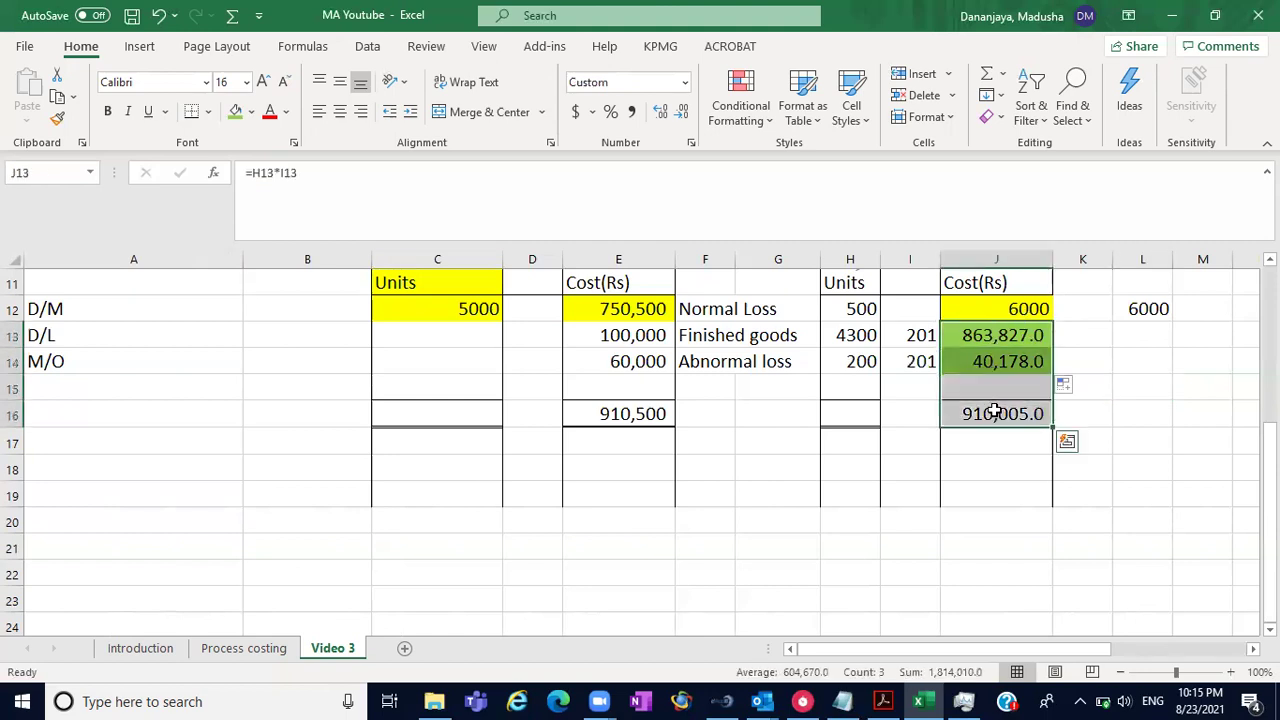
click(683, 113)
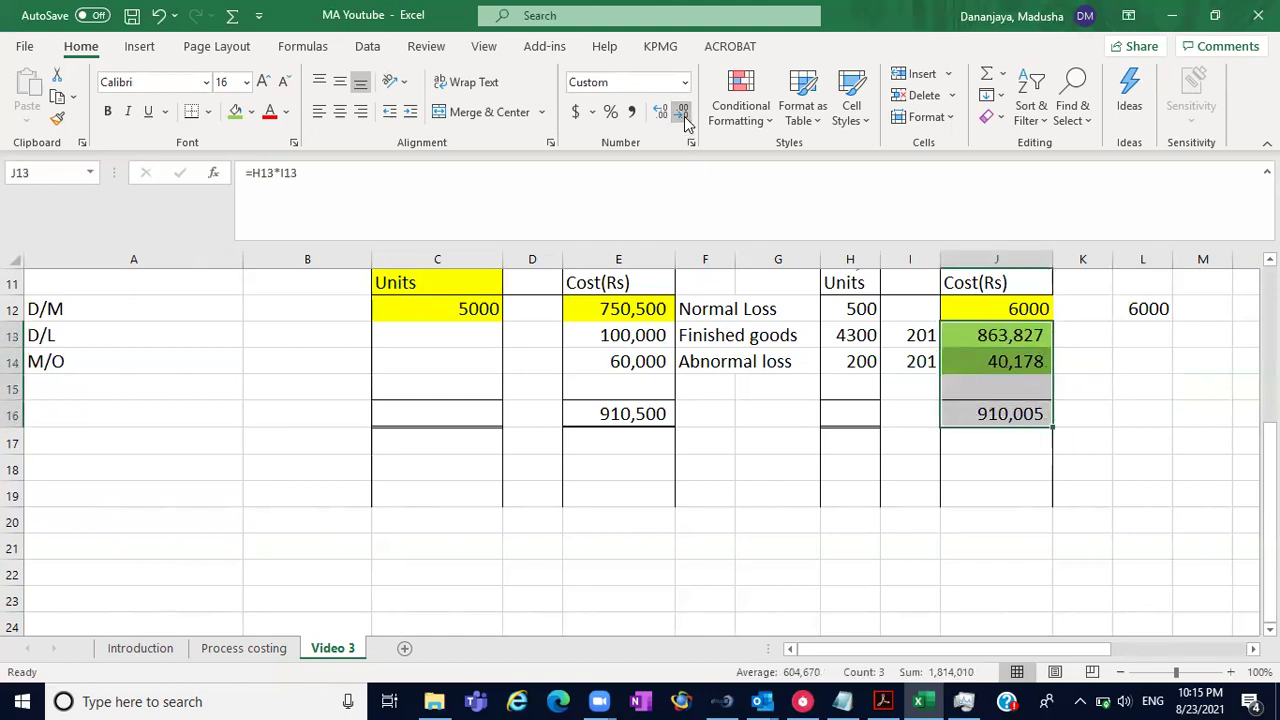
click(1204, 386)
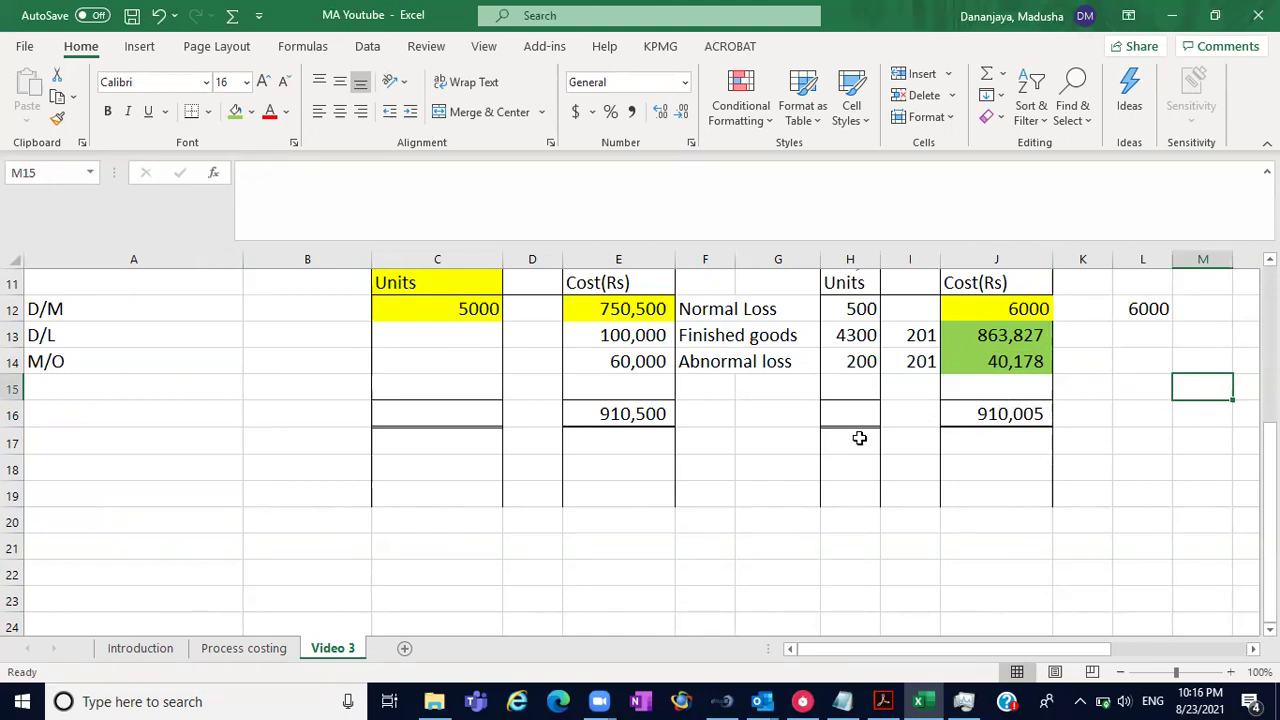
- Check the unrounded cost per unit in I13 and compare the cost totals in E16 and J16
click(920, 336)
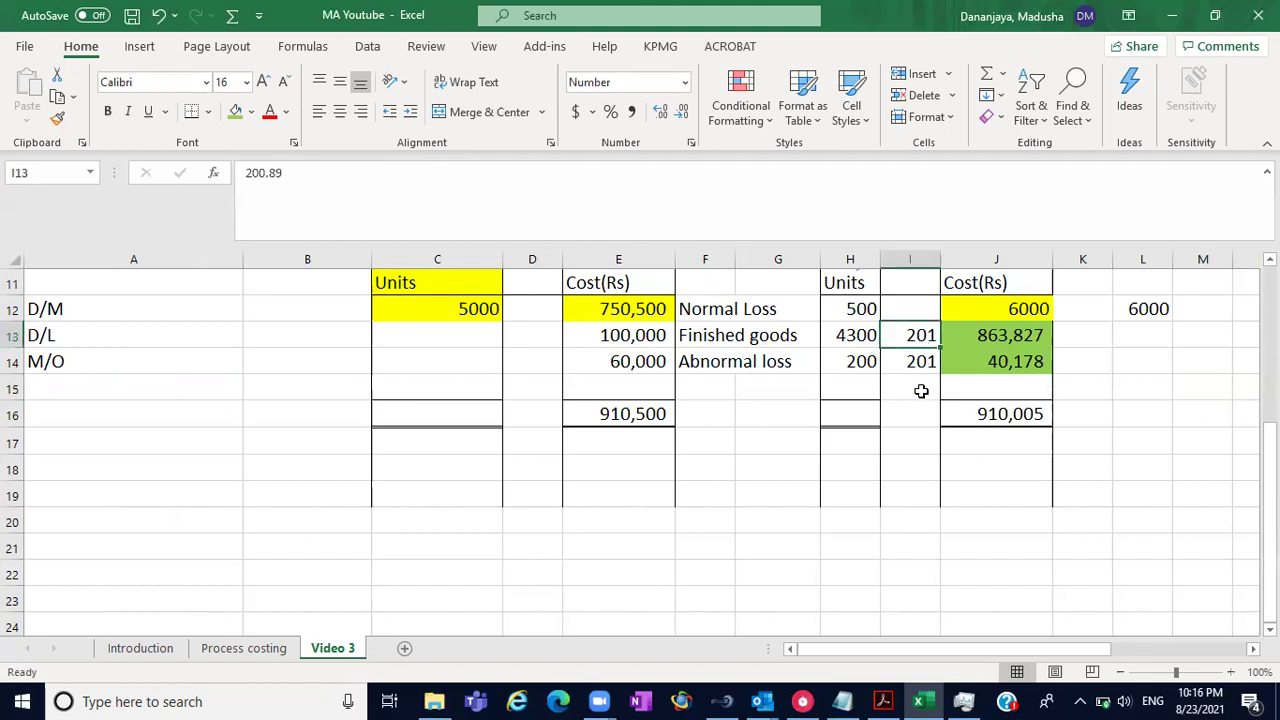
click(1003, 421)
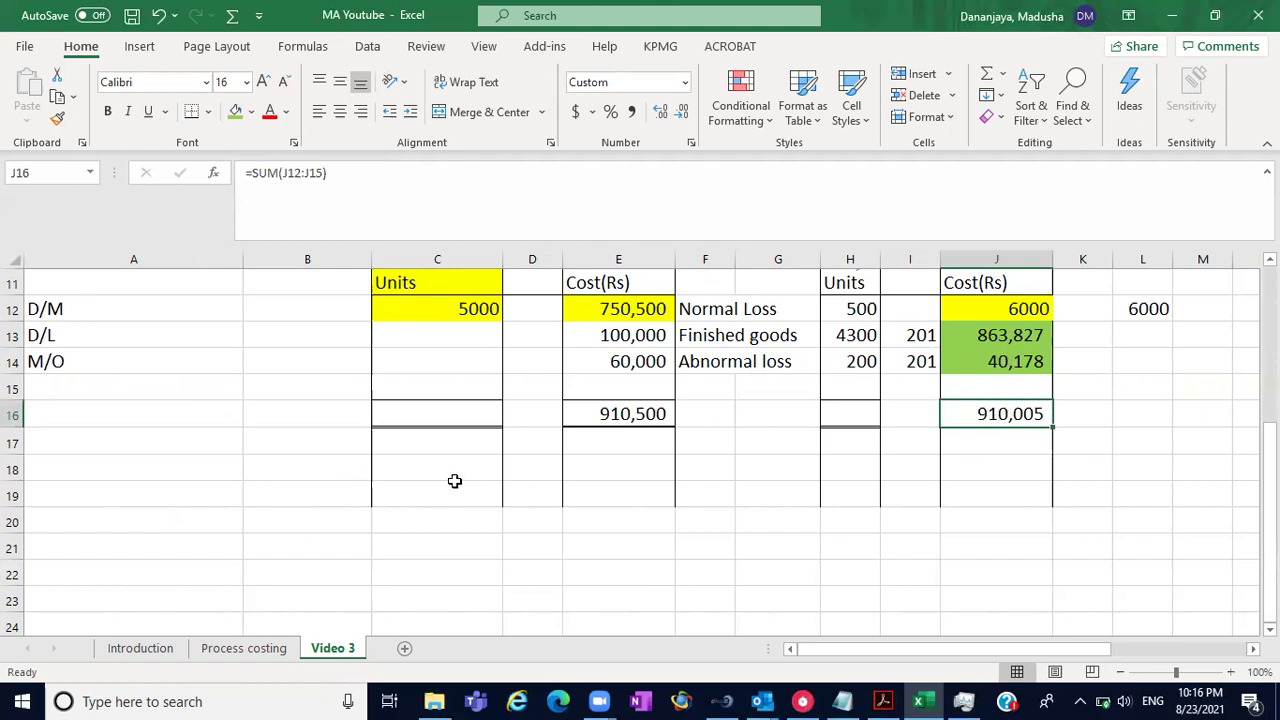
click(614, 411)
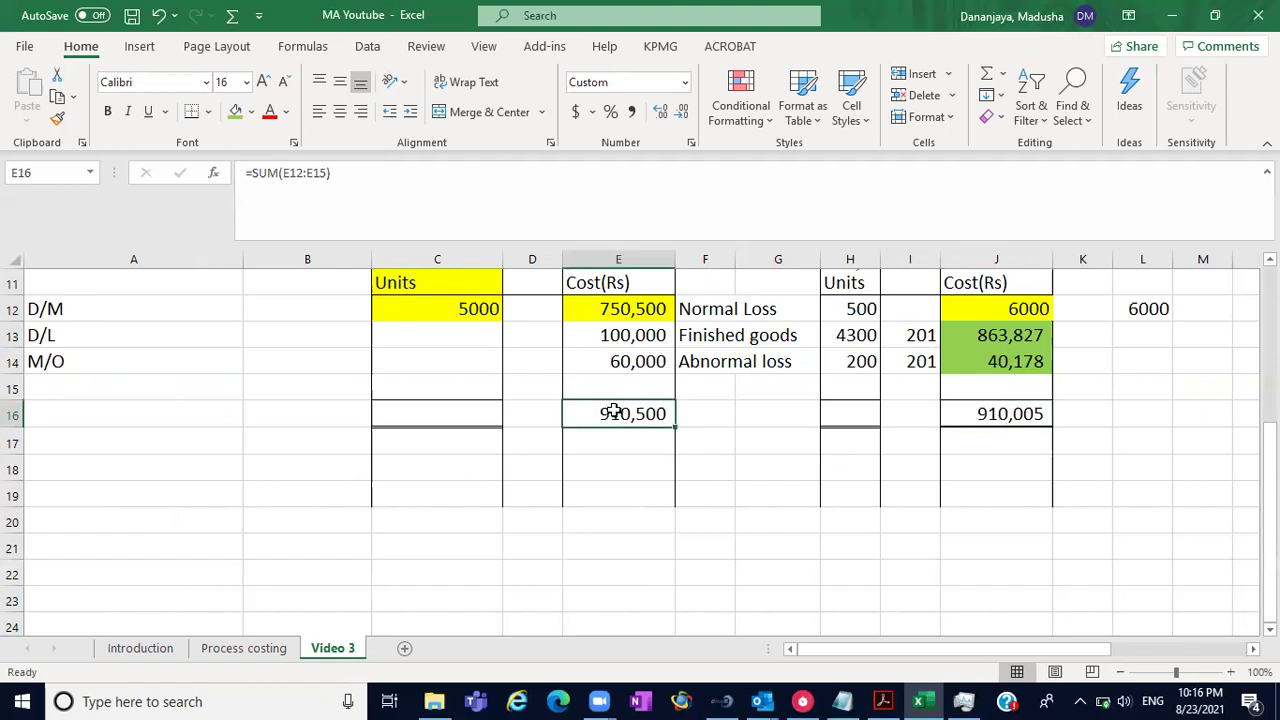
click(1001, 411)
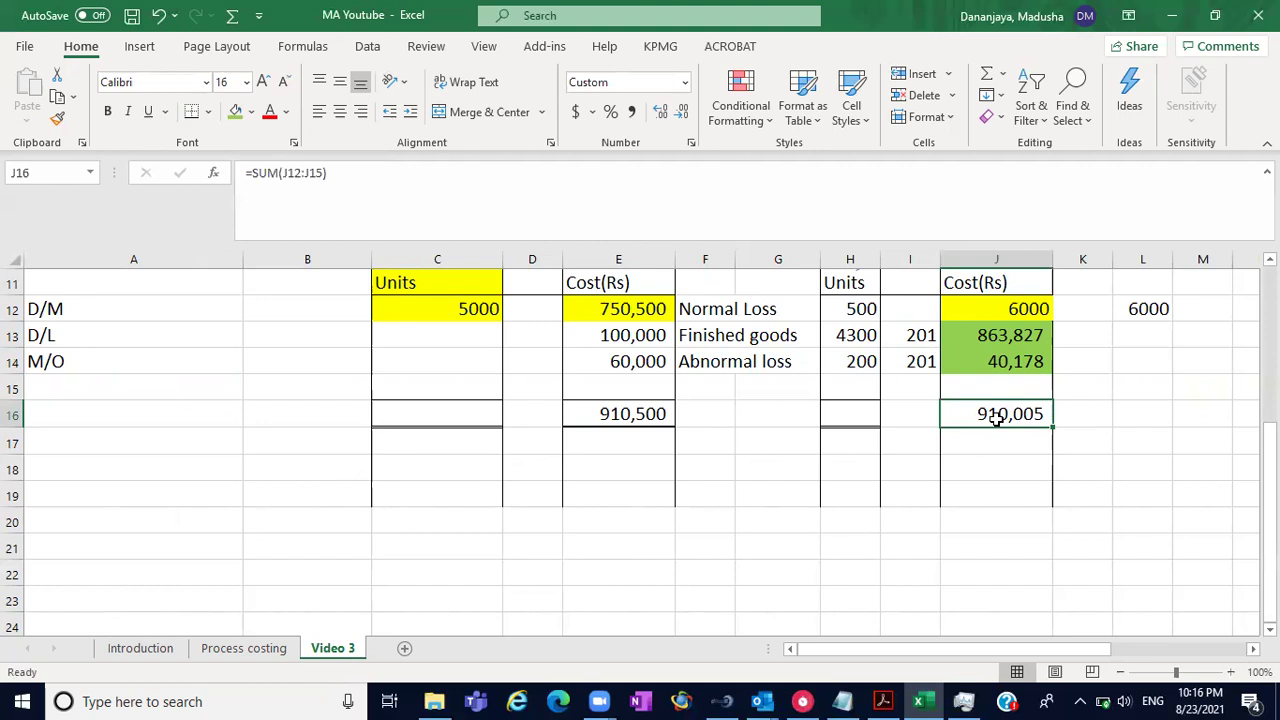
- Replace the cost total formula in J16 with the fixed value 910,500
key(BackSpace)
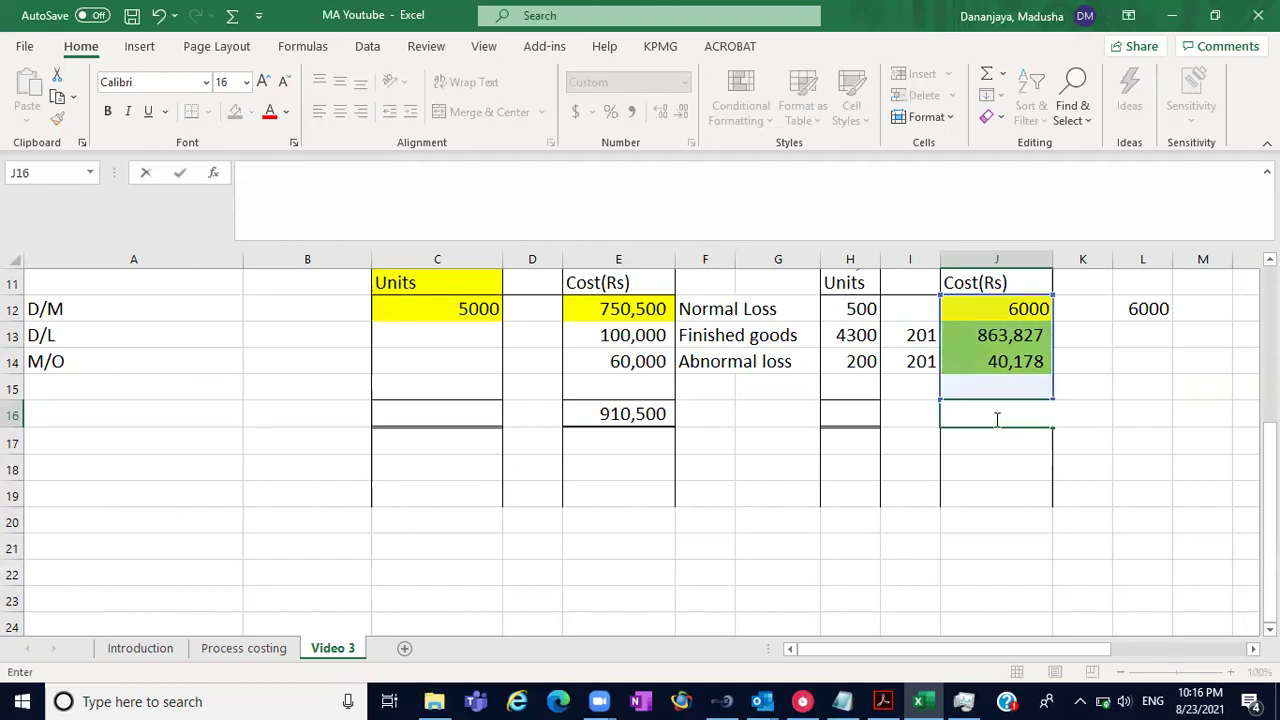
text(91)
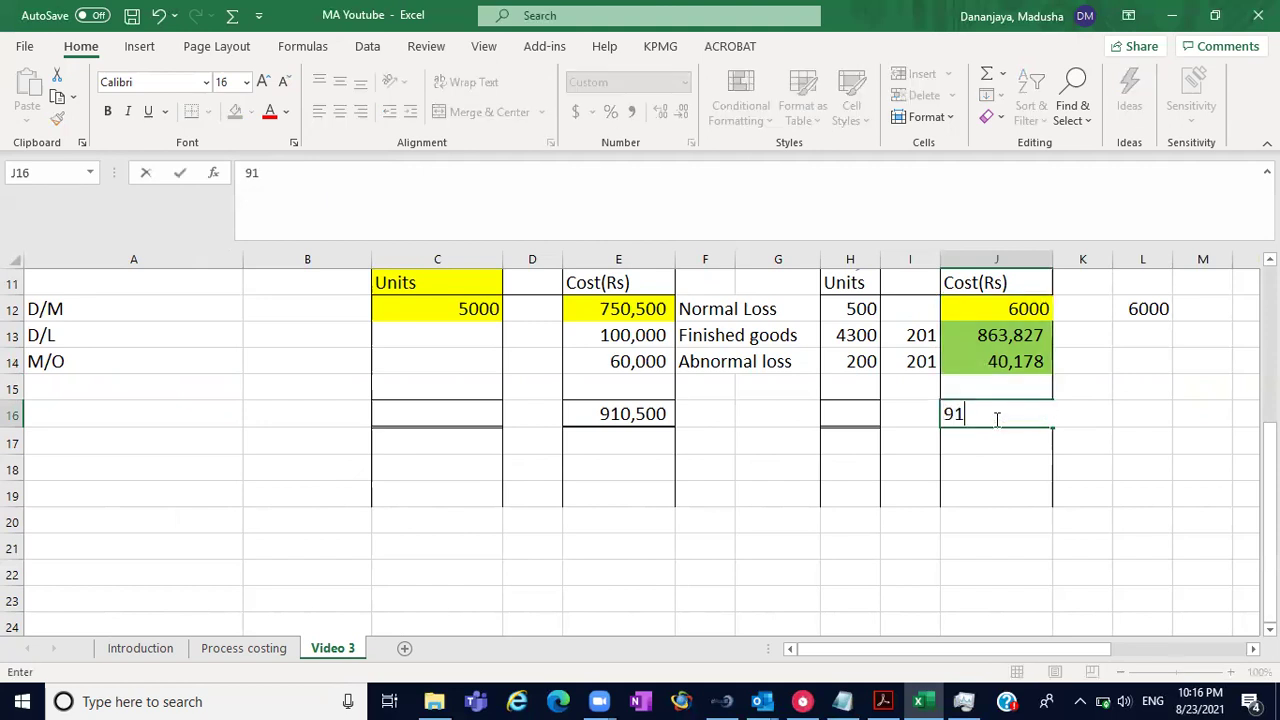
text(0,500)
key(Return)
click(838, 505)
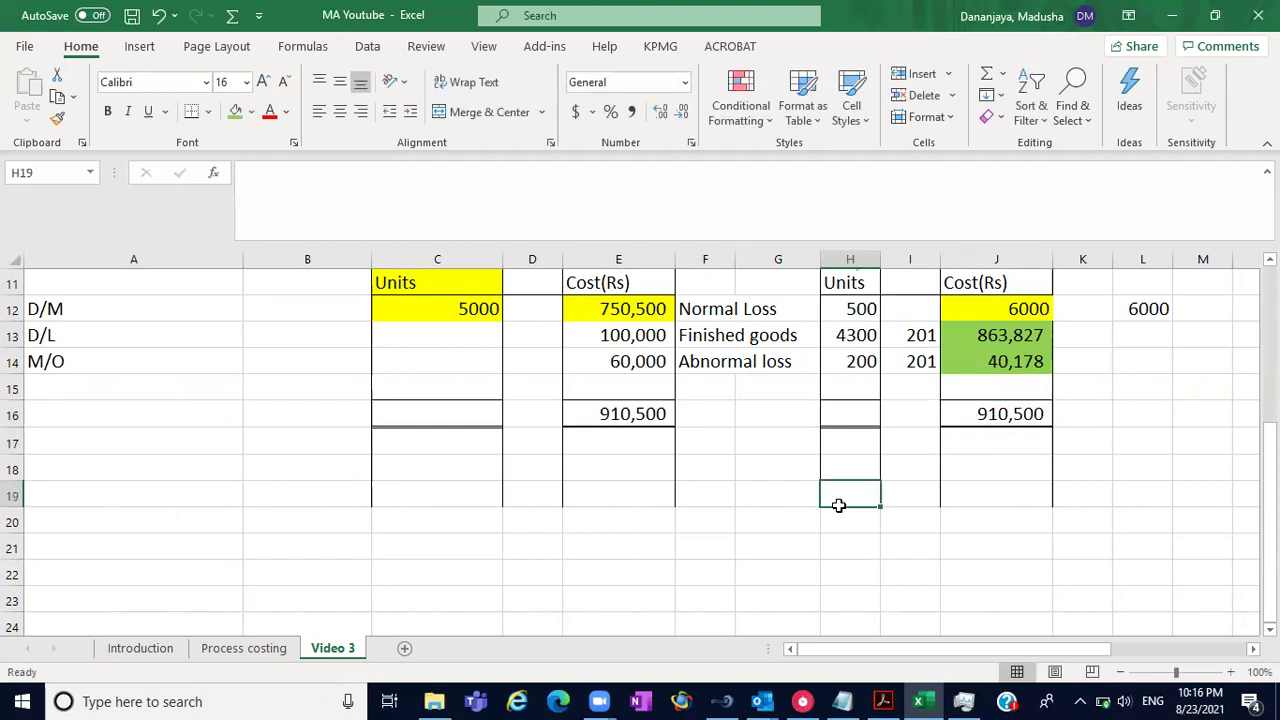
- Compare the cost totals in E16 and J16 and check the unrounded cost per unit behind I13
drag(633, 313, 629, 417)
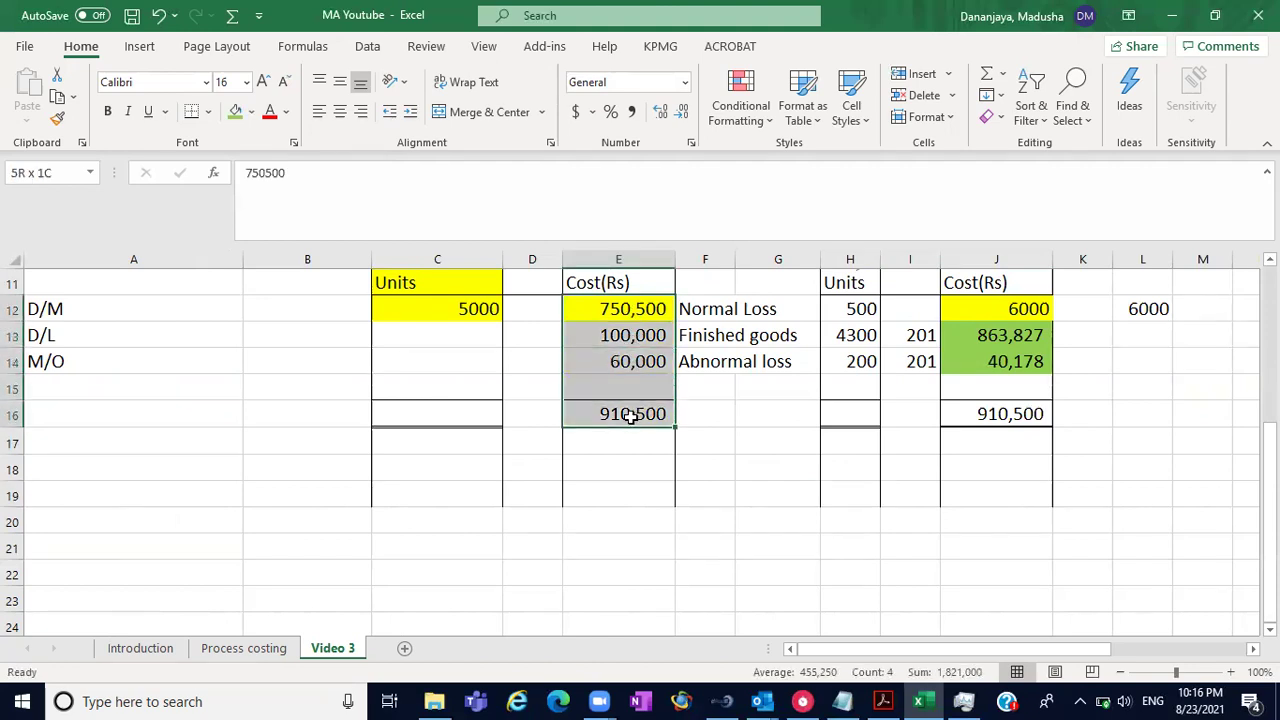
click(630, 417)
drag(627, 288, 628, 410)
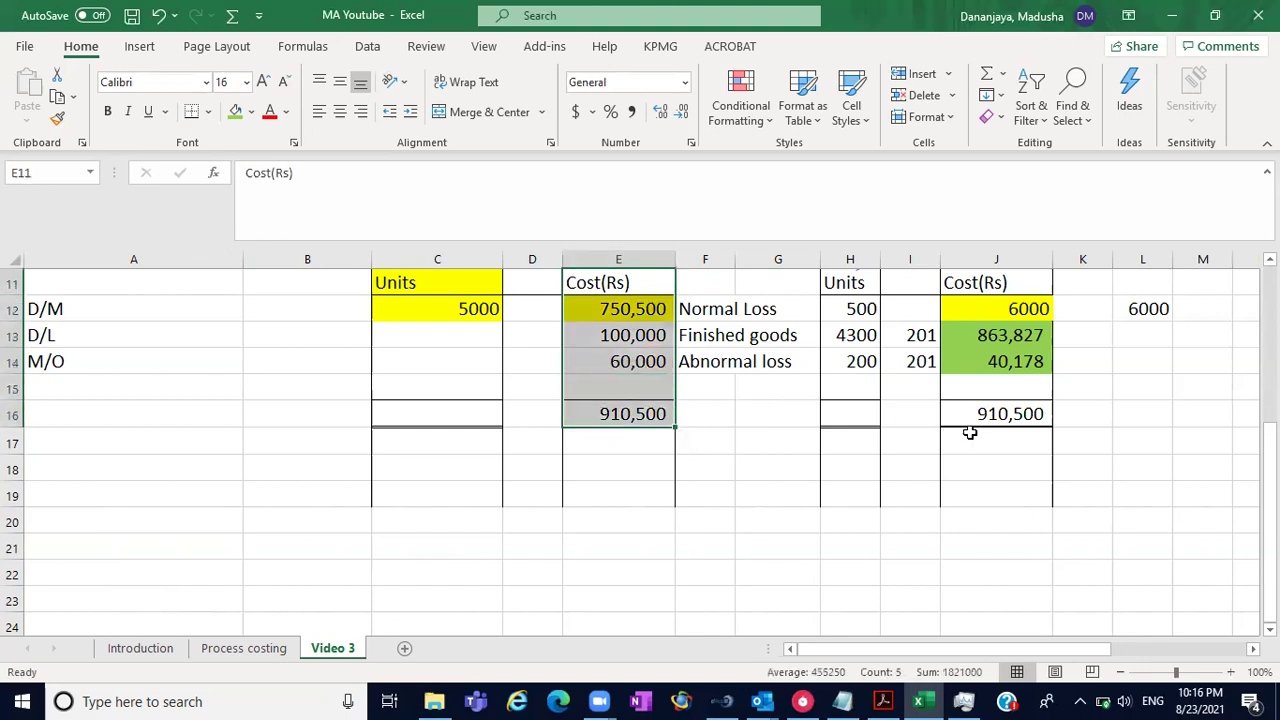
click(1005, 432)
click(997, 413)
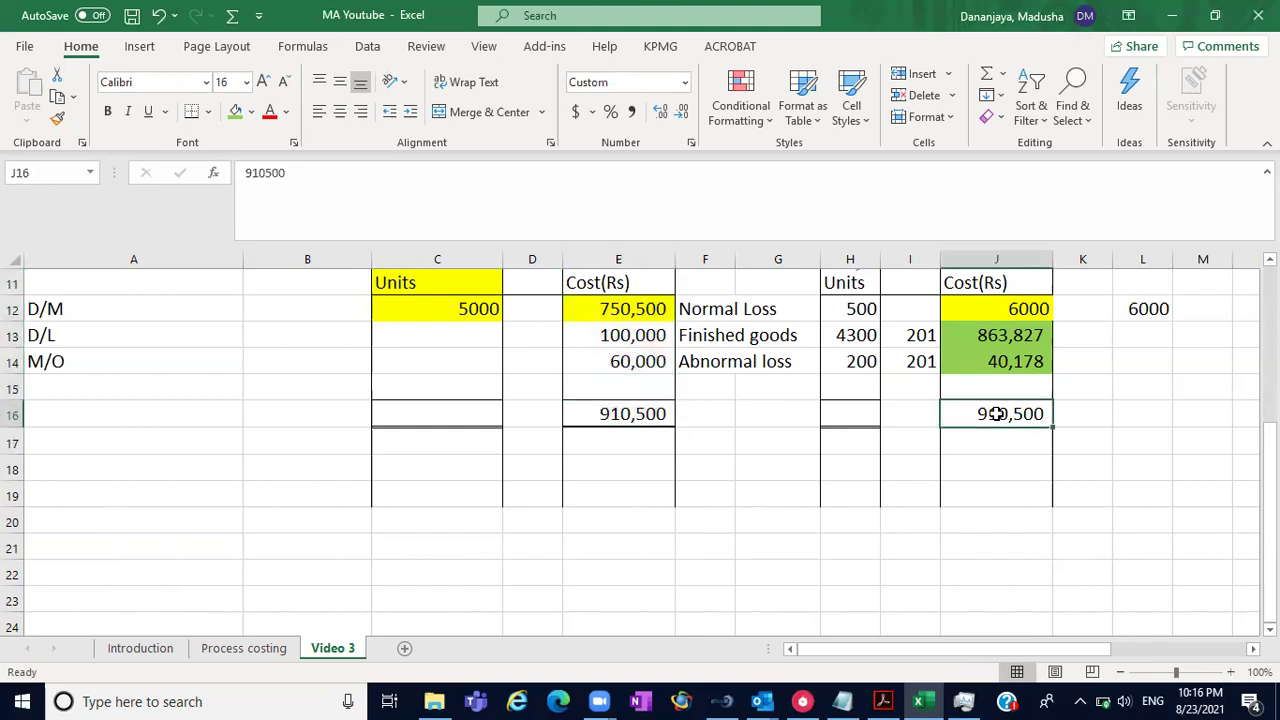
click(927, 339)
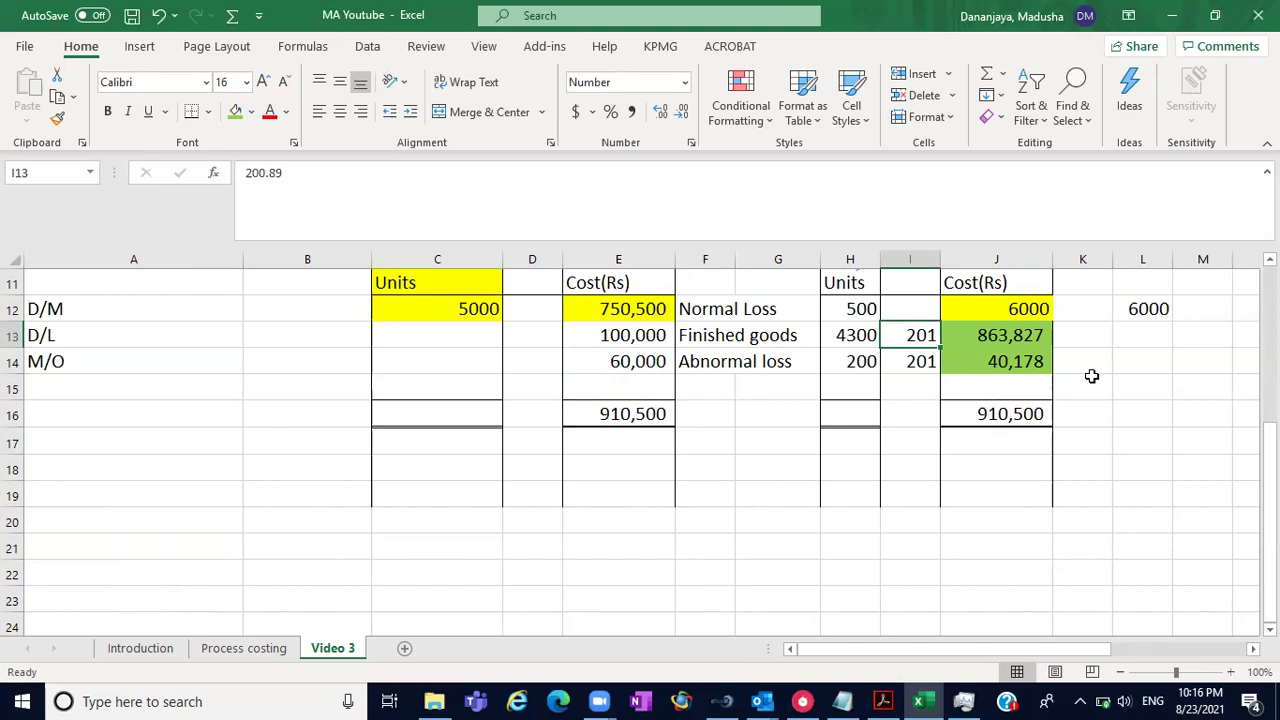
click(643, 422)
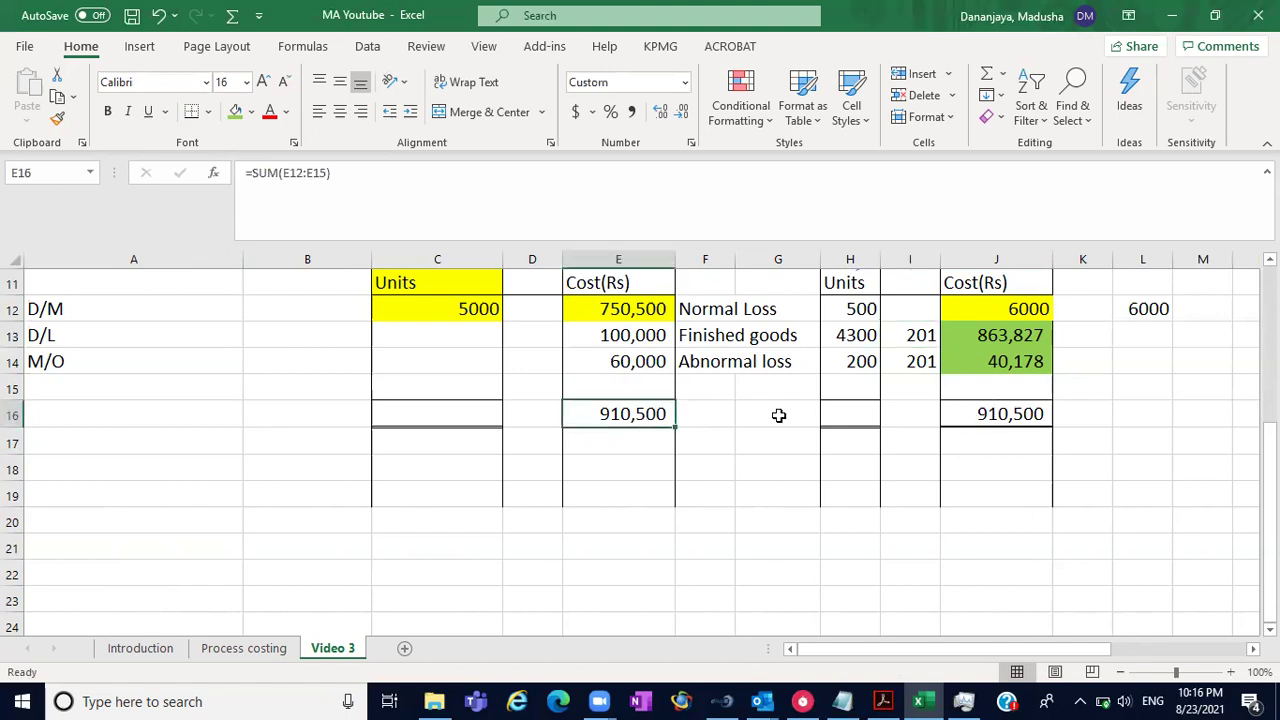
click(990, 418)
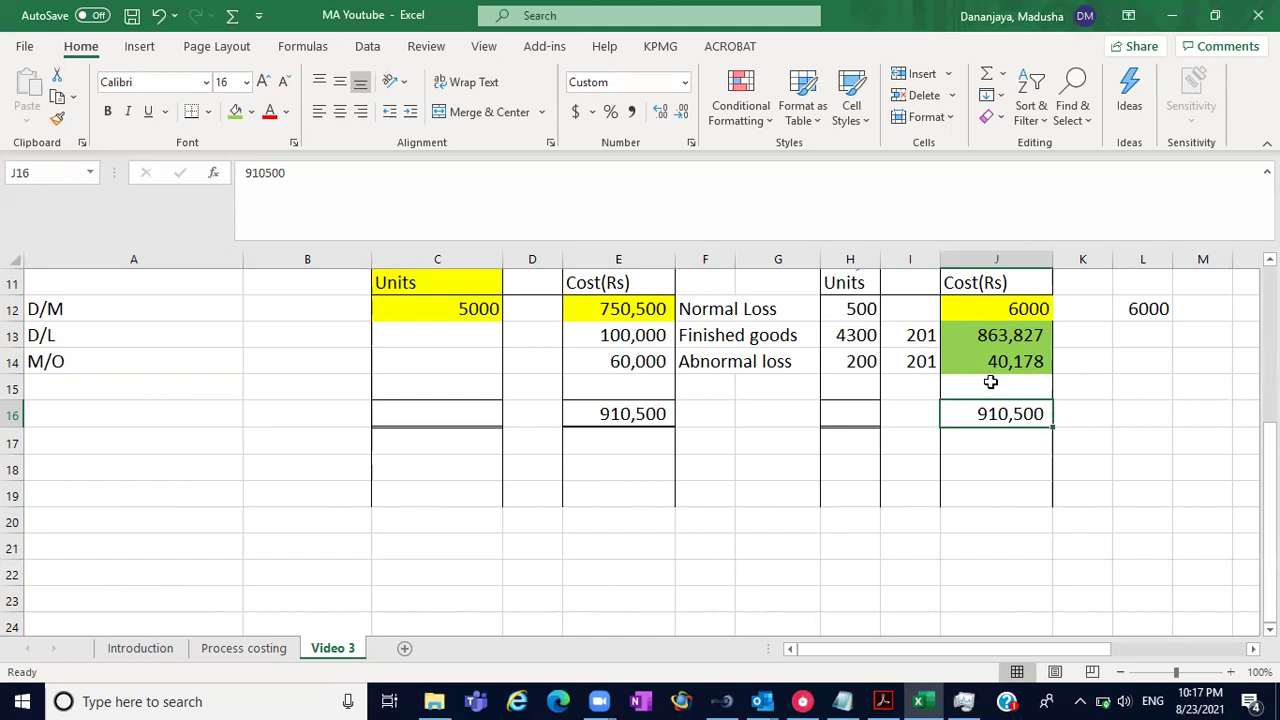
click(214, 550)
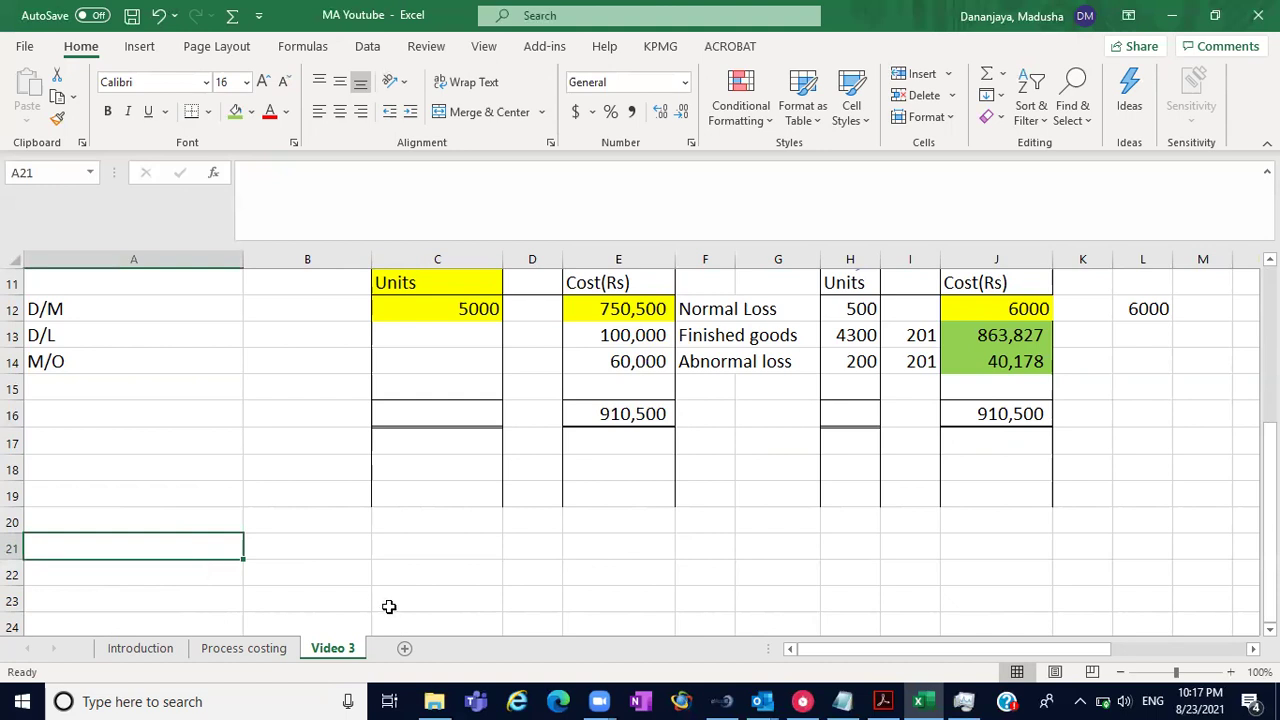
- Review the process accounts on the Process costing sheet and locate the scrap value (Asset) account
click(272, 649)
scroll(700, 450, up, 7)
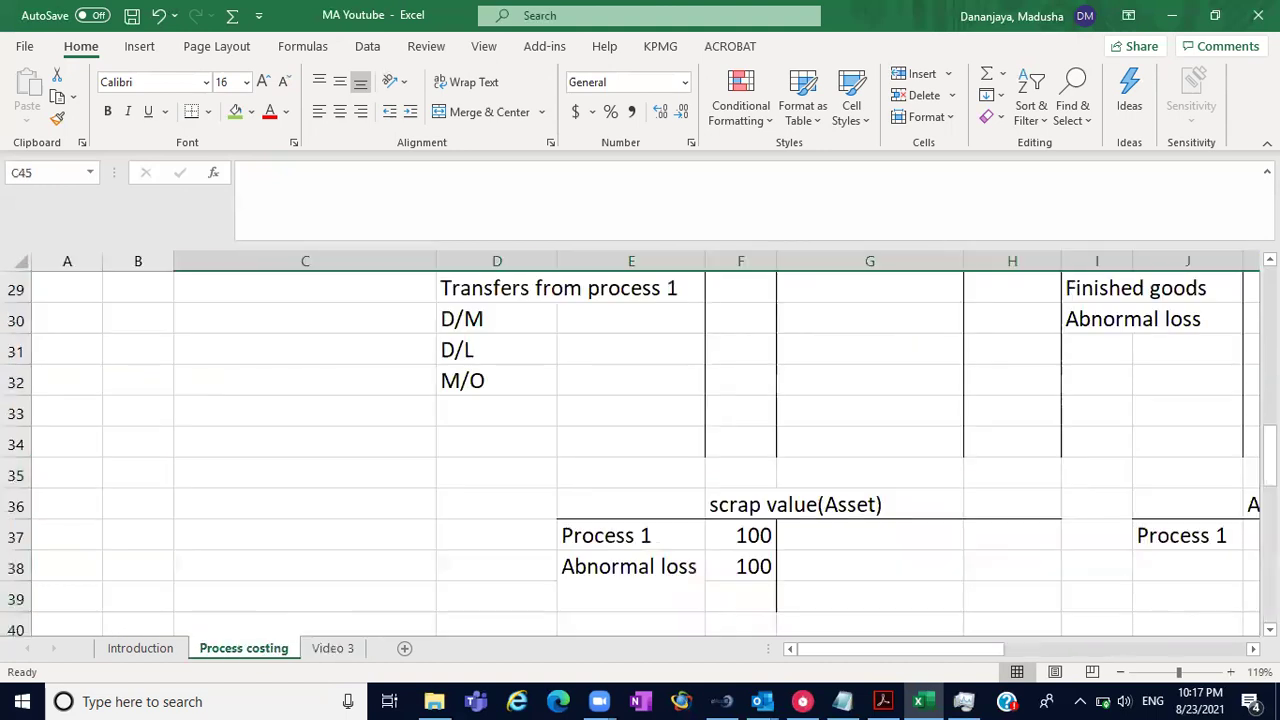
scroll(640, 450, up, 4)
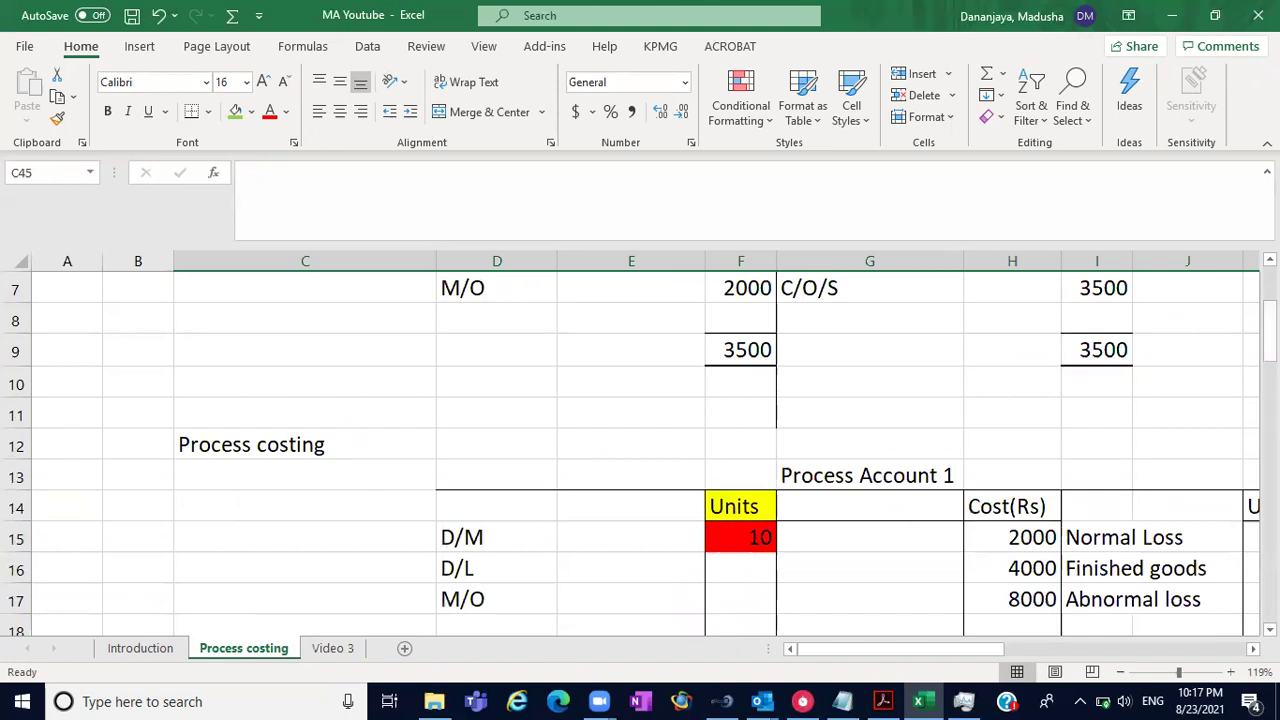
scroll(640, 450, down, 4)
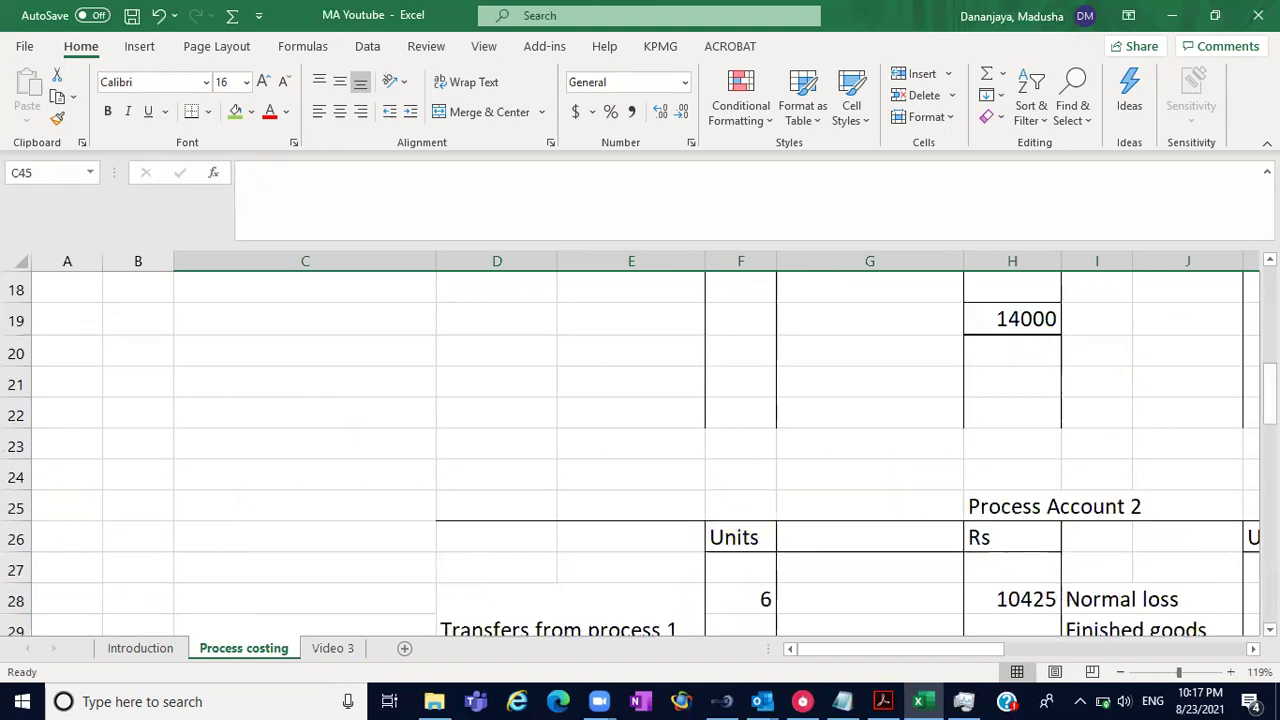
scroll(640, 450, down, 4)
scroll(640, 450, down, 1)
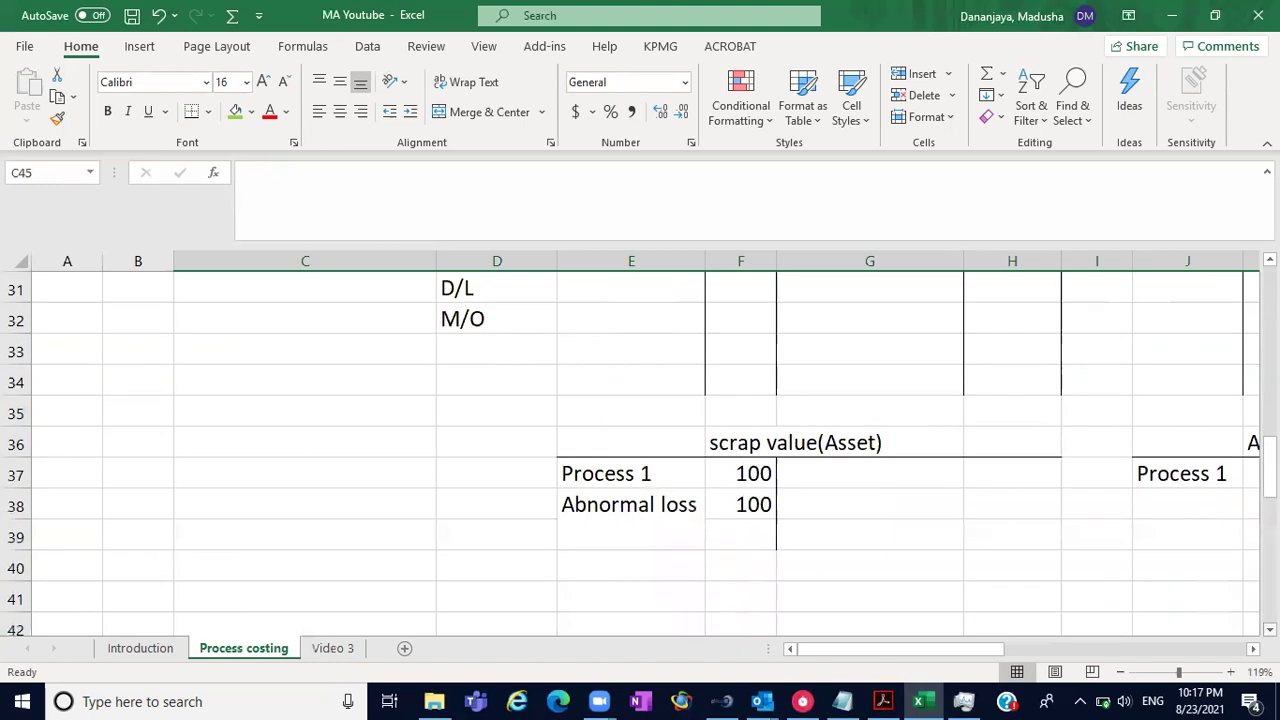
- Copy the scrap value and abnormal loss accounts, E36:M39, from the Process costing sheet to cell A21 of the Video 3 sheet
scroll(640, 450, right, 2)
scroll(882, 532, right, 2)
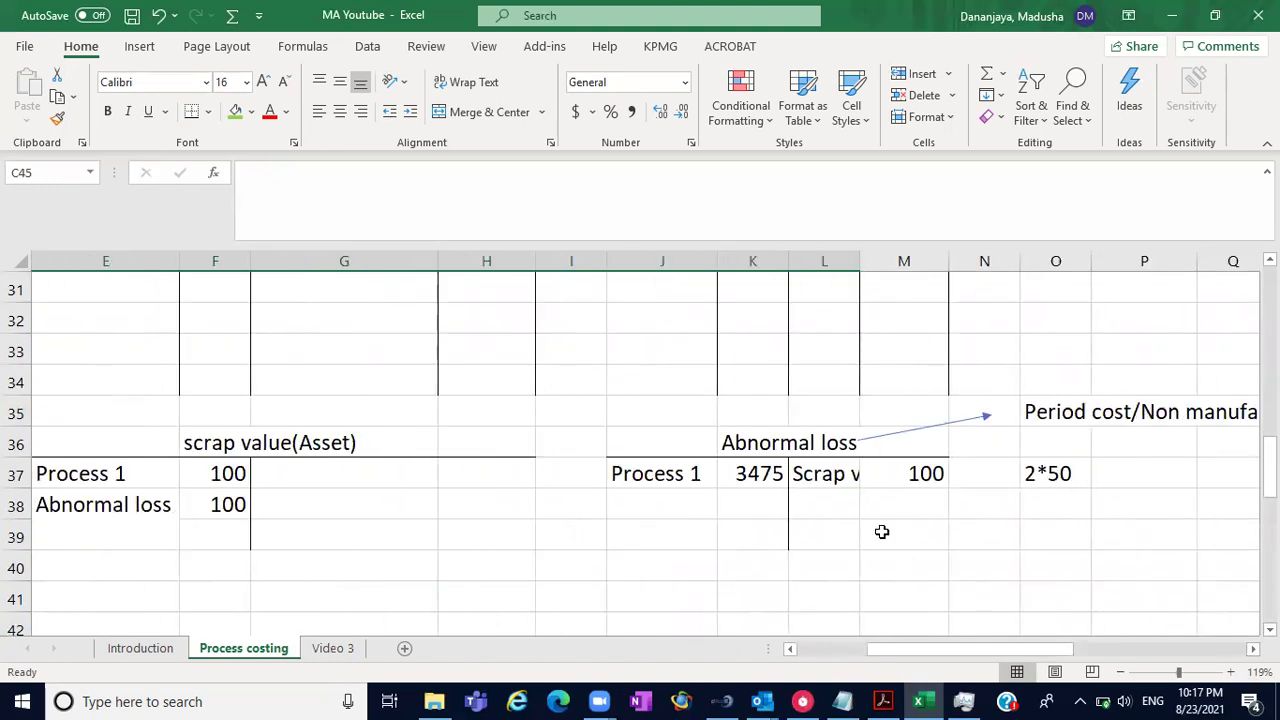
click(142, 442)
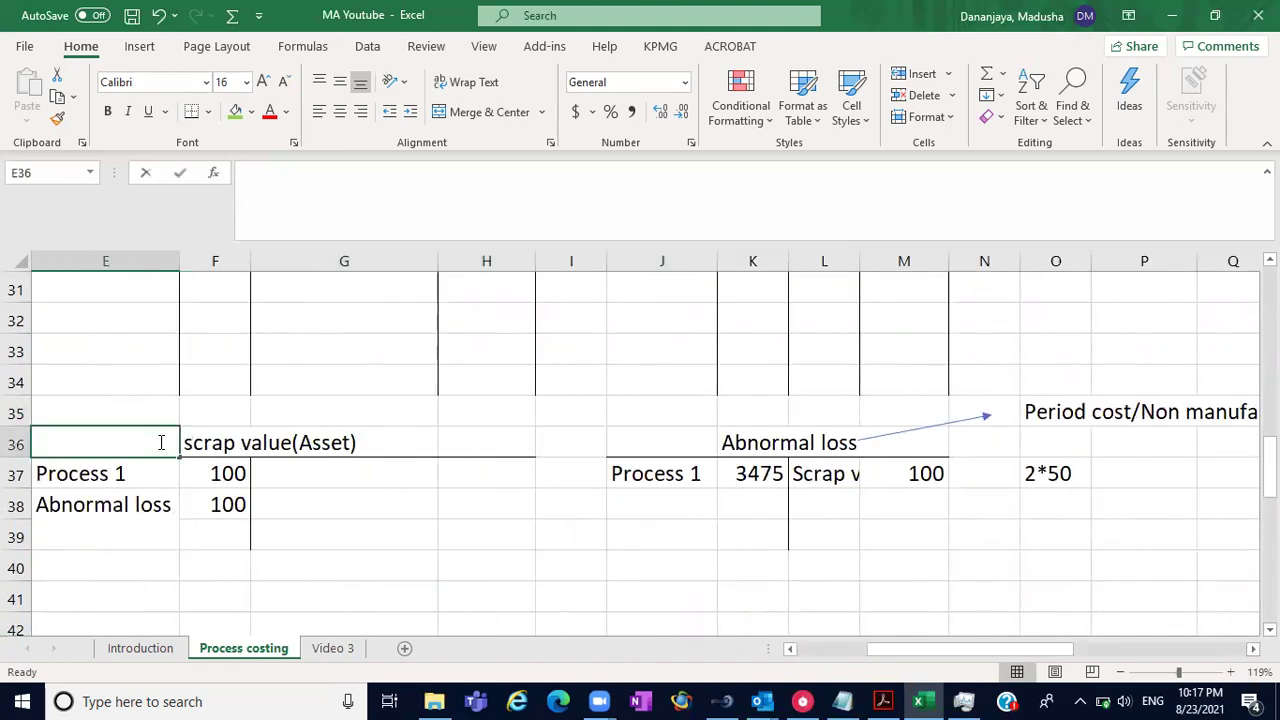
click(330, 470)
drag(146, 449, 893, 537)
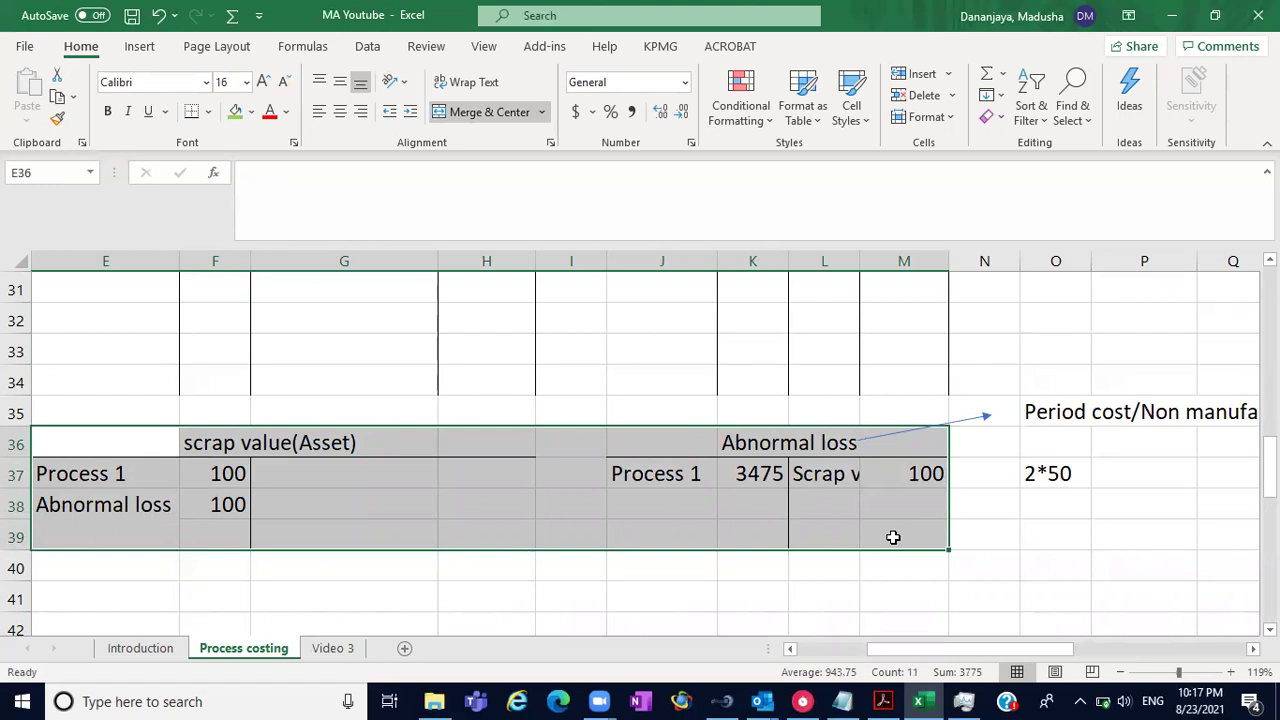
key(ctrl+c)
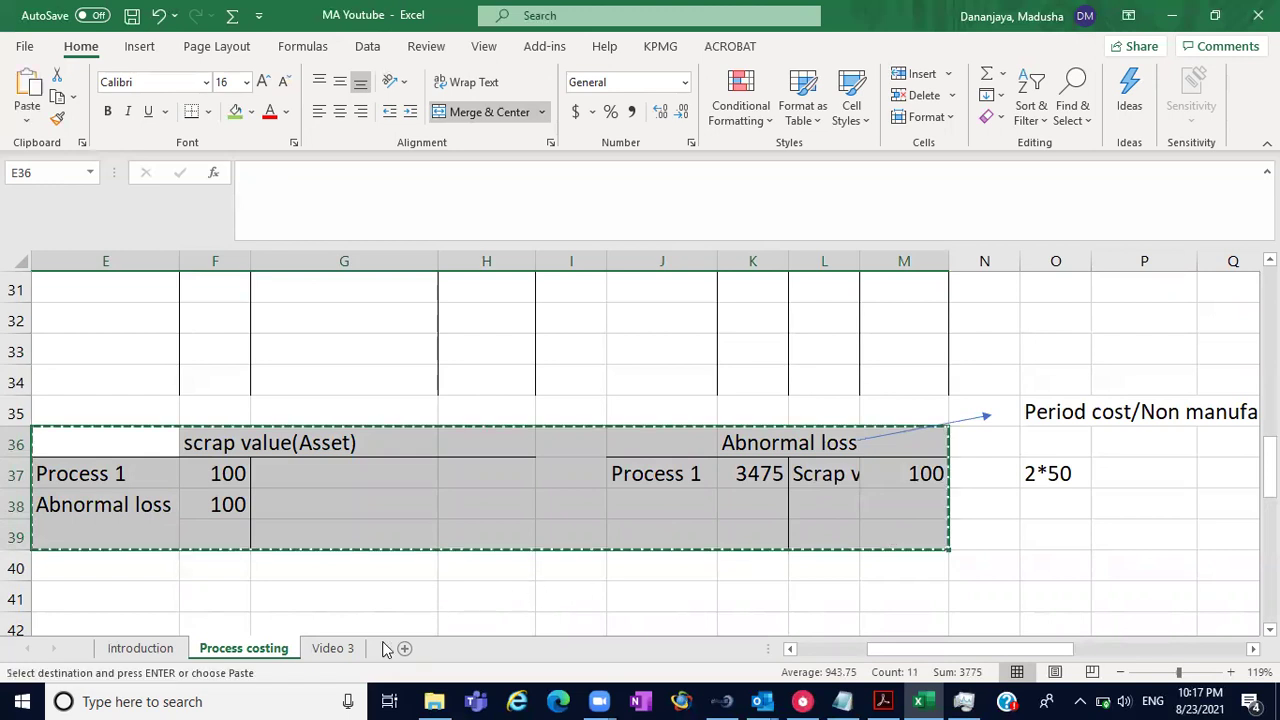
click(340, 648)
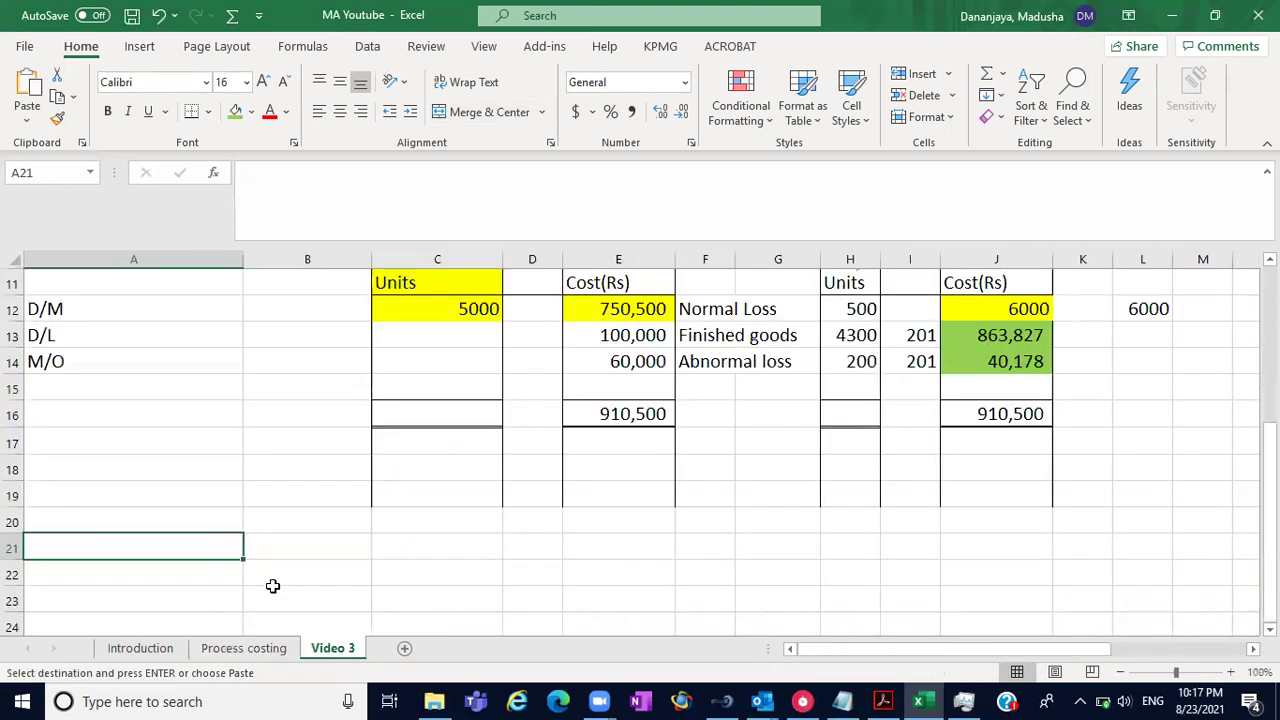
key(ctrl+v)
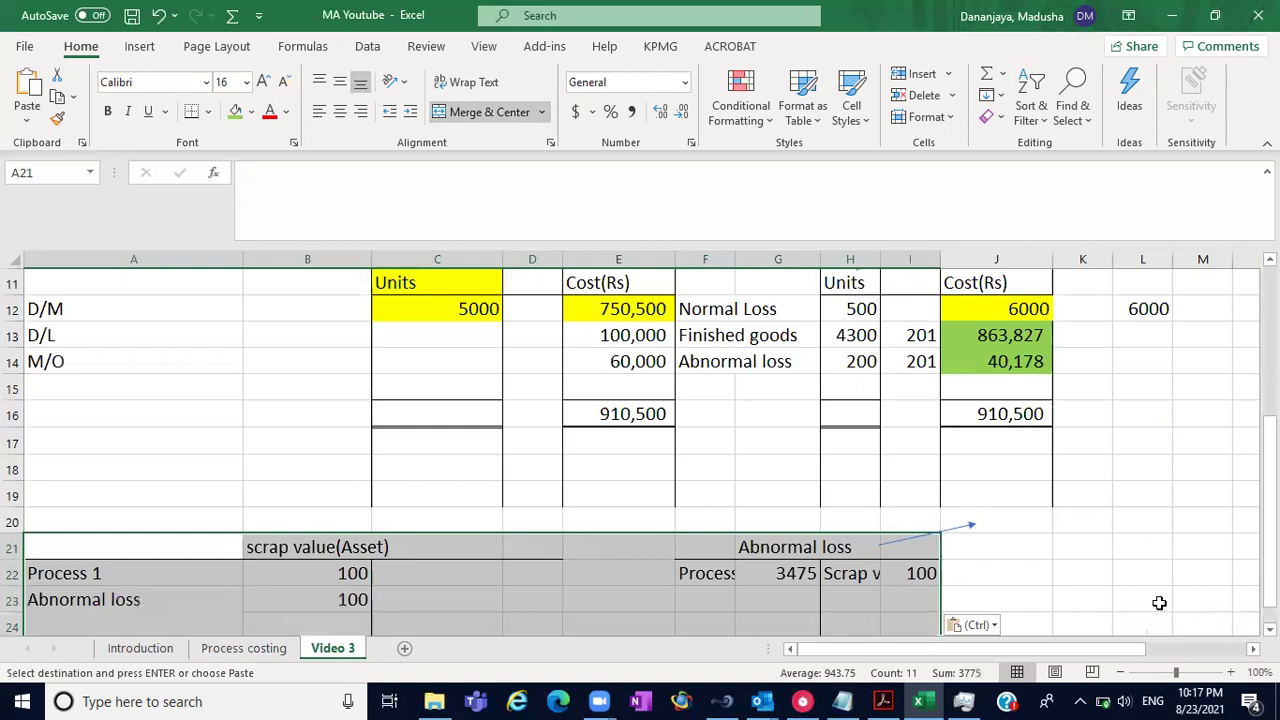
scroll(1251, 603, down, 1)
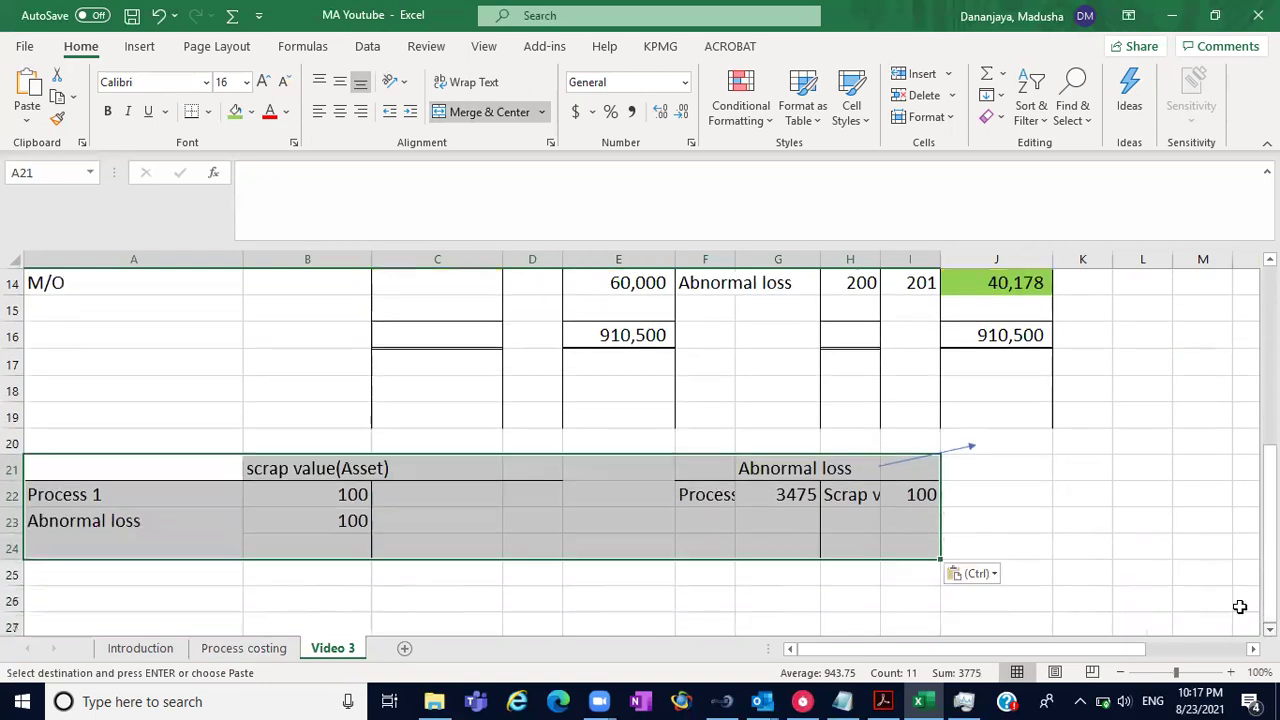
click(1106, 491)
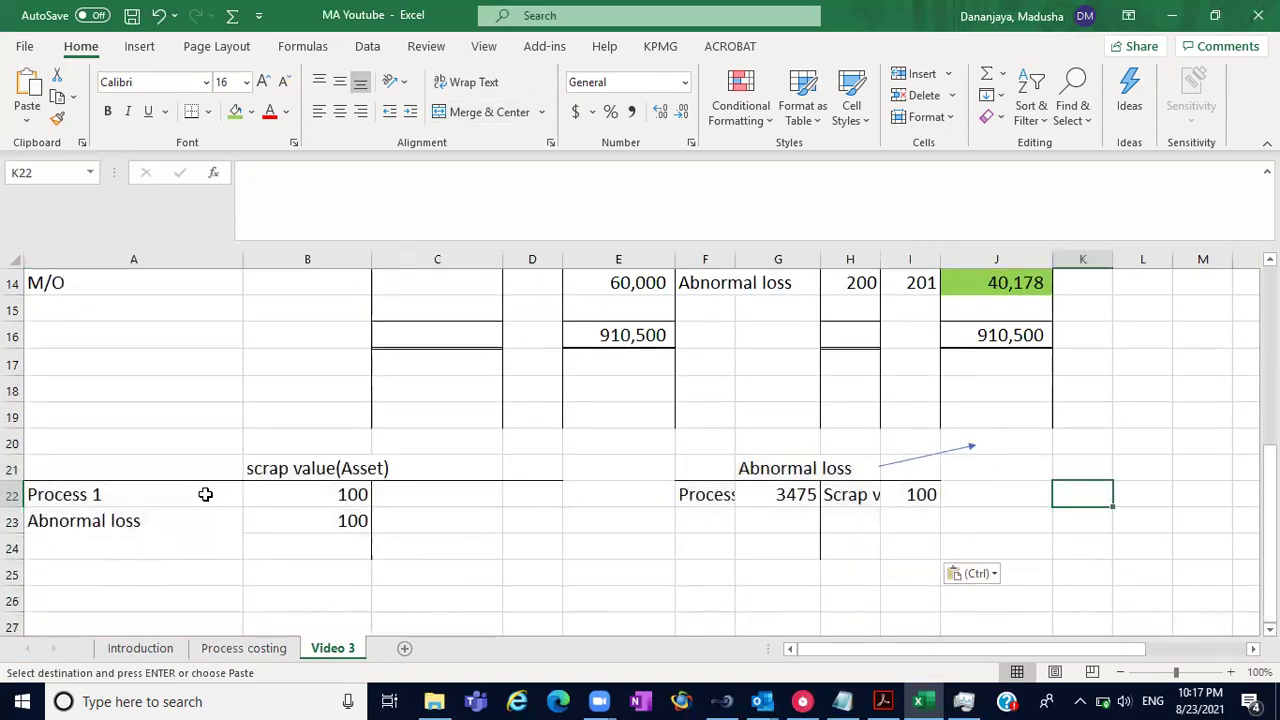
- Clear the copied entries in A22:B24 of the scrap value account, keeping its heading and lines
click(114, 497)
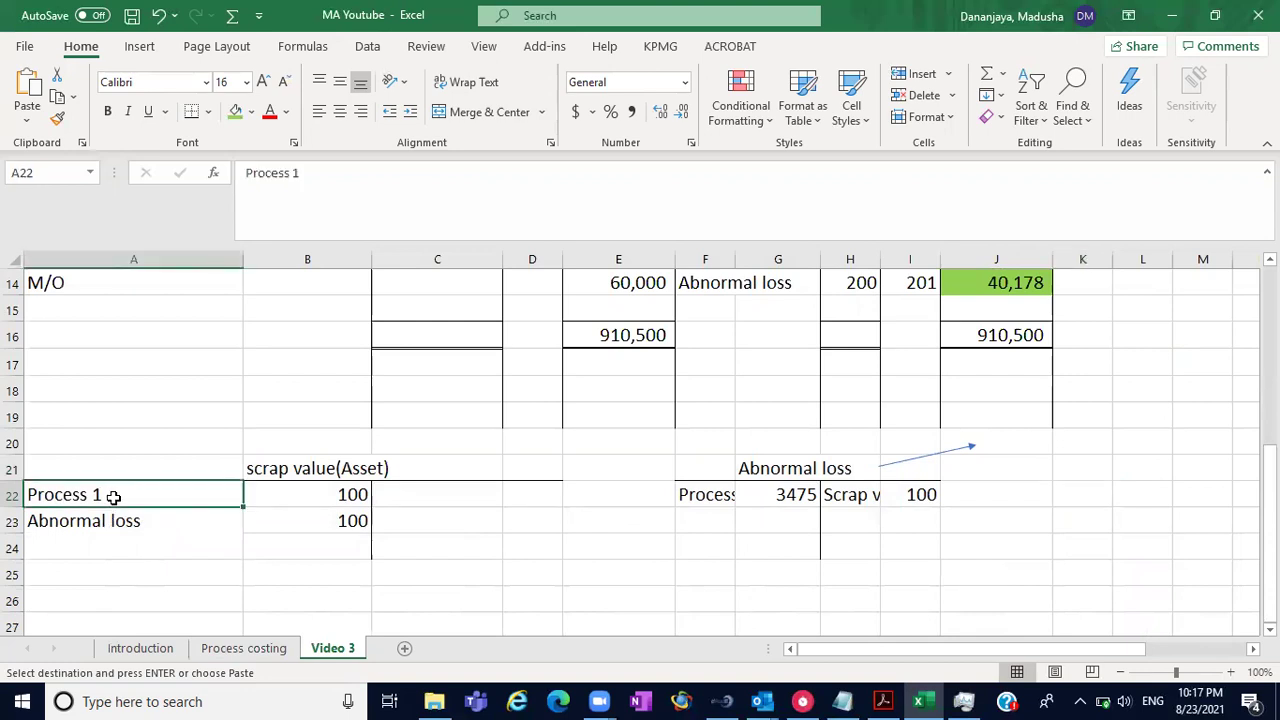
double_click(129, 497)
click(183, 520)
drag(157, 487, 297, 543)
key(Delete)
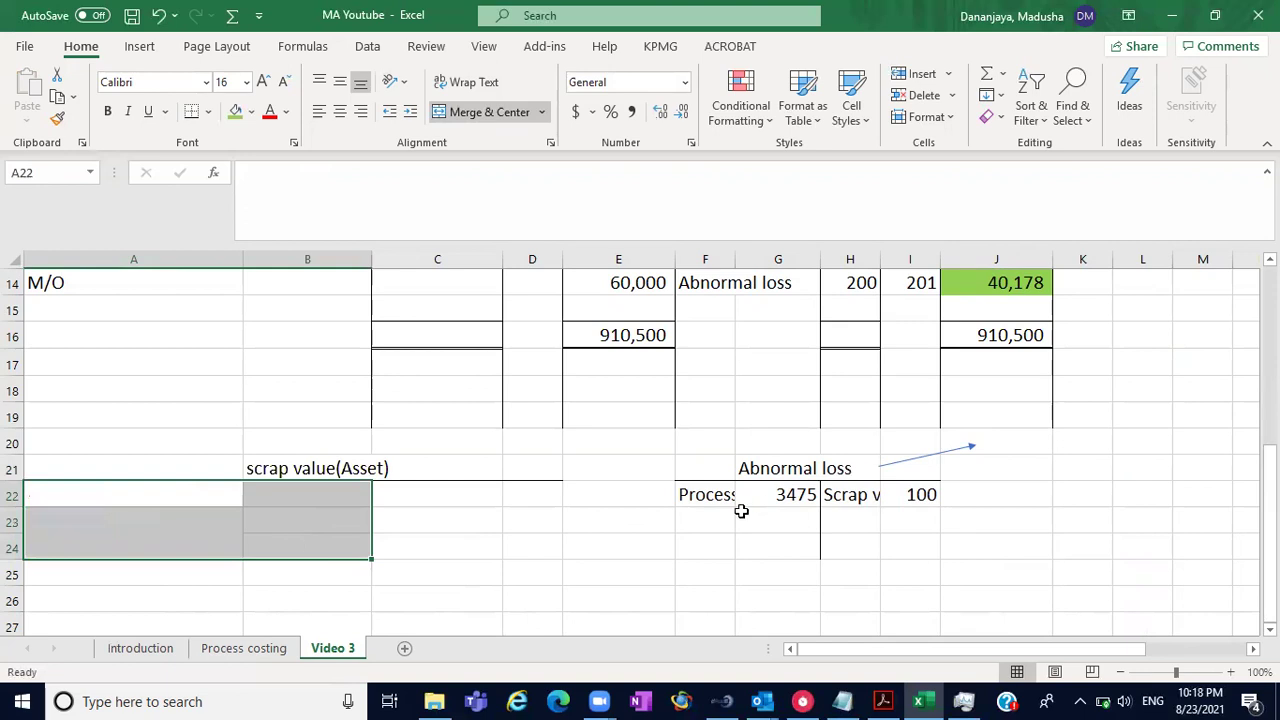
- Clear the copied entries in F22:I23 of the abnormal loss account
click(697, 497)
drag(697, 497, 897, 529)
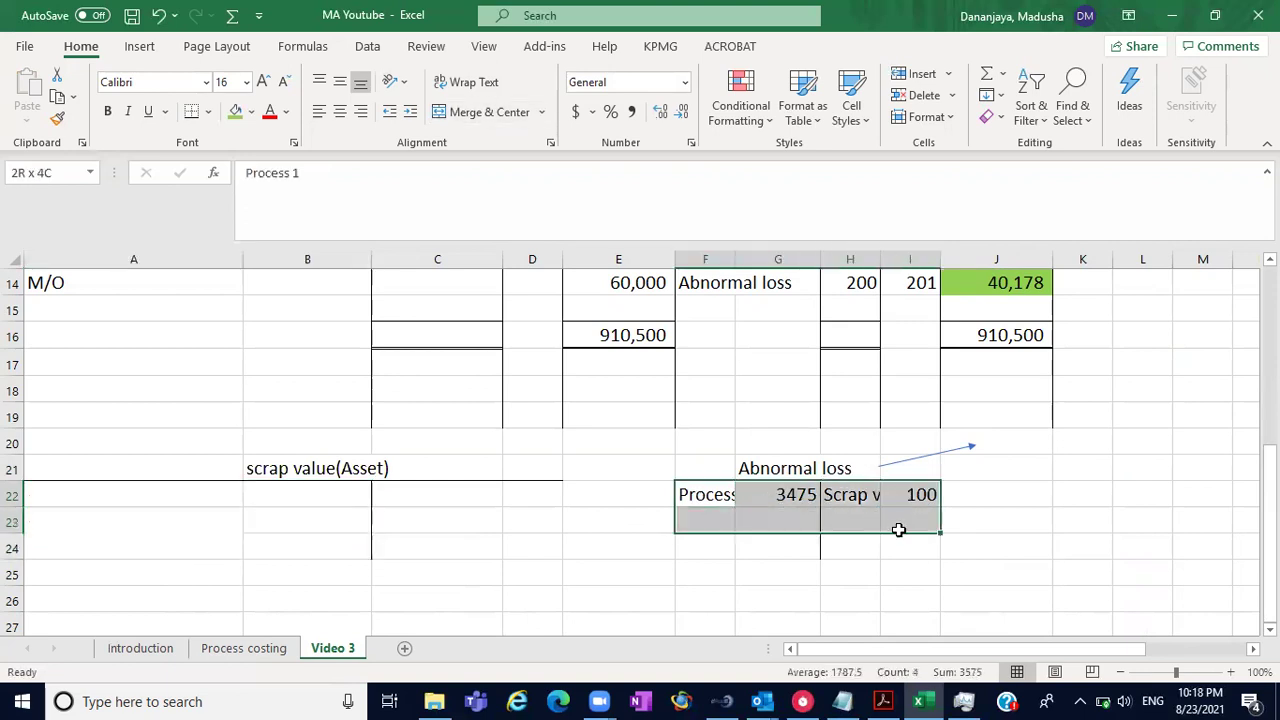
key(Delete)
click(1140, 416)
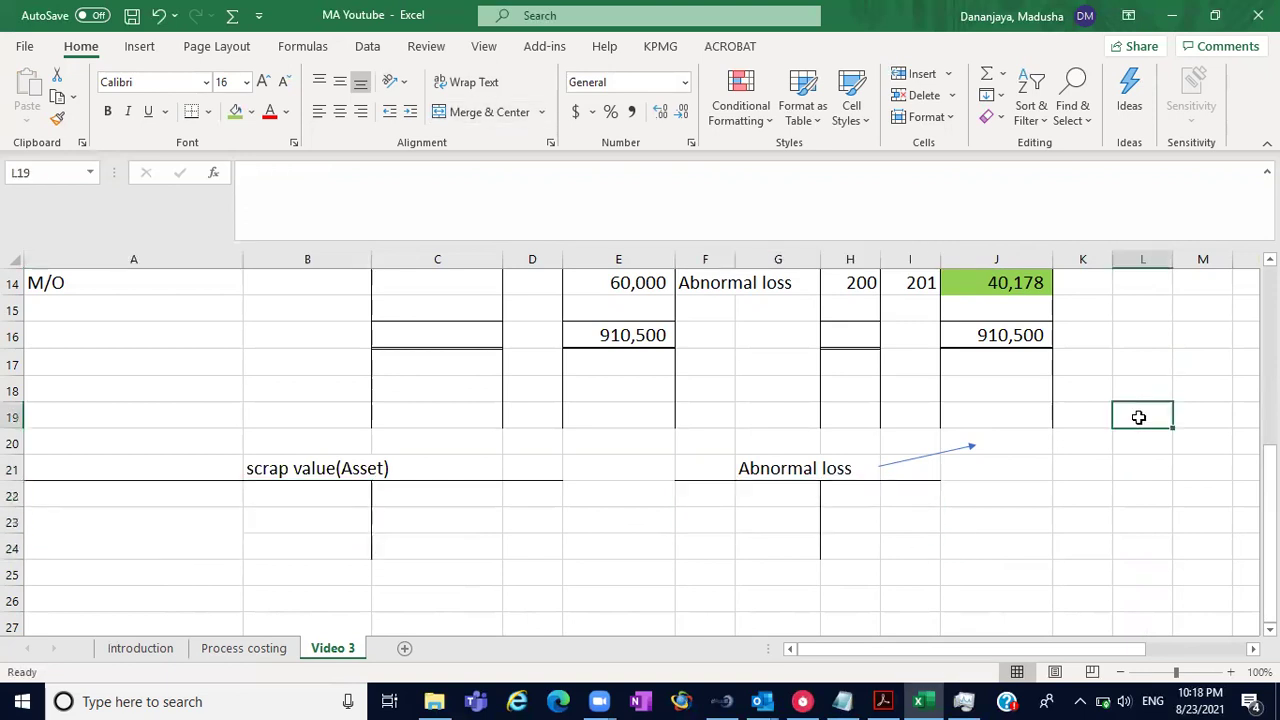
- Examine the finished goods row and the direct material units in Process Account 1
drag(1268, 530, 1268, 468)
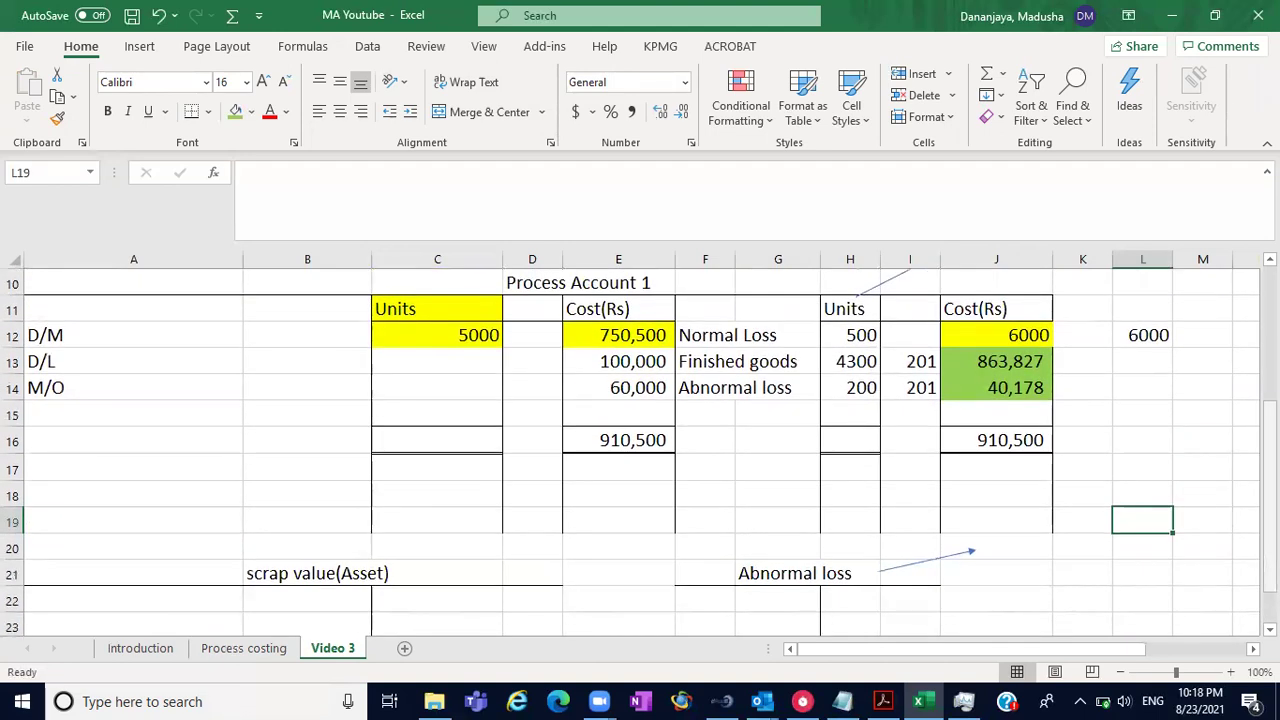
click(712, 368)
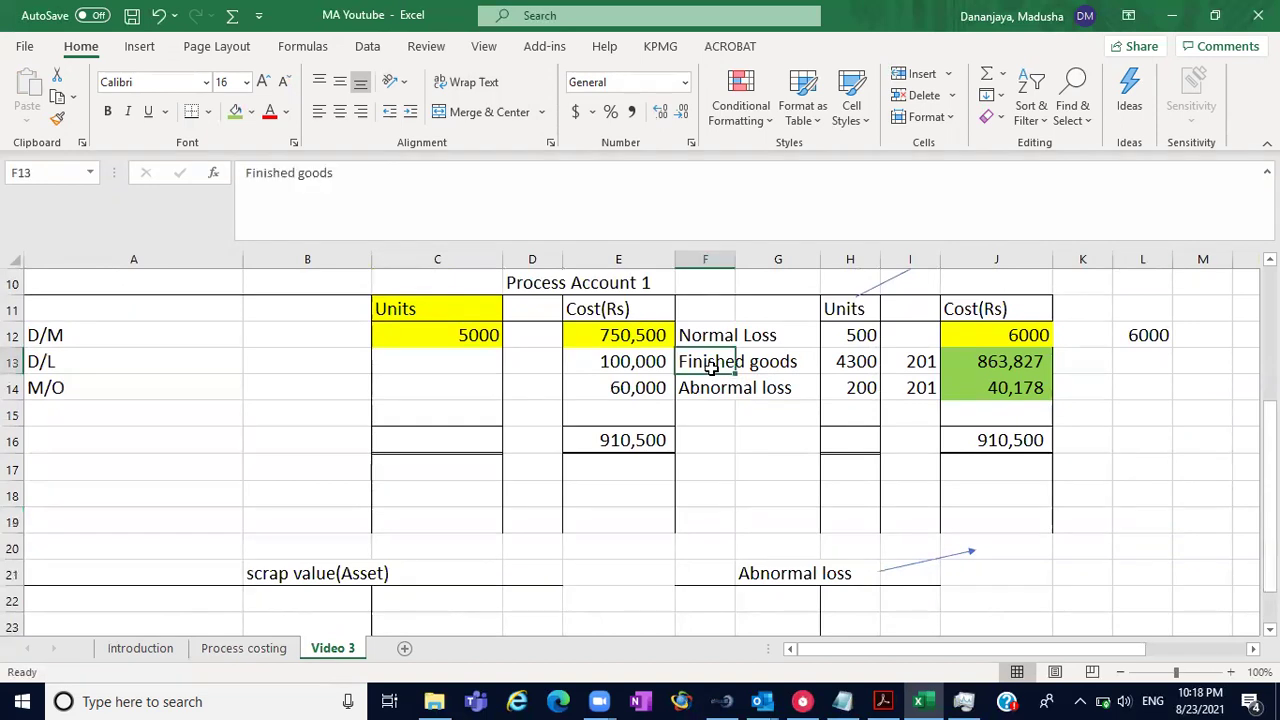
drag(712, 368, 958, 370)
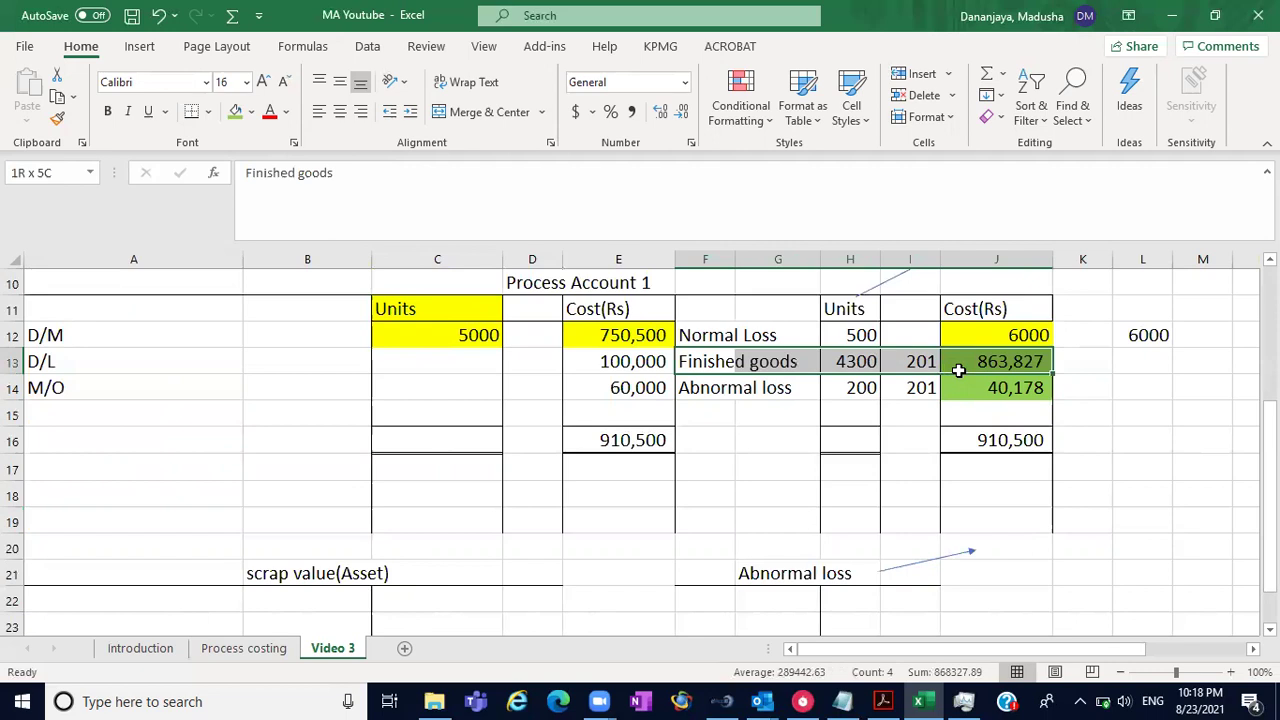
drag(958, 370, 958, 376)
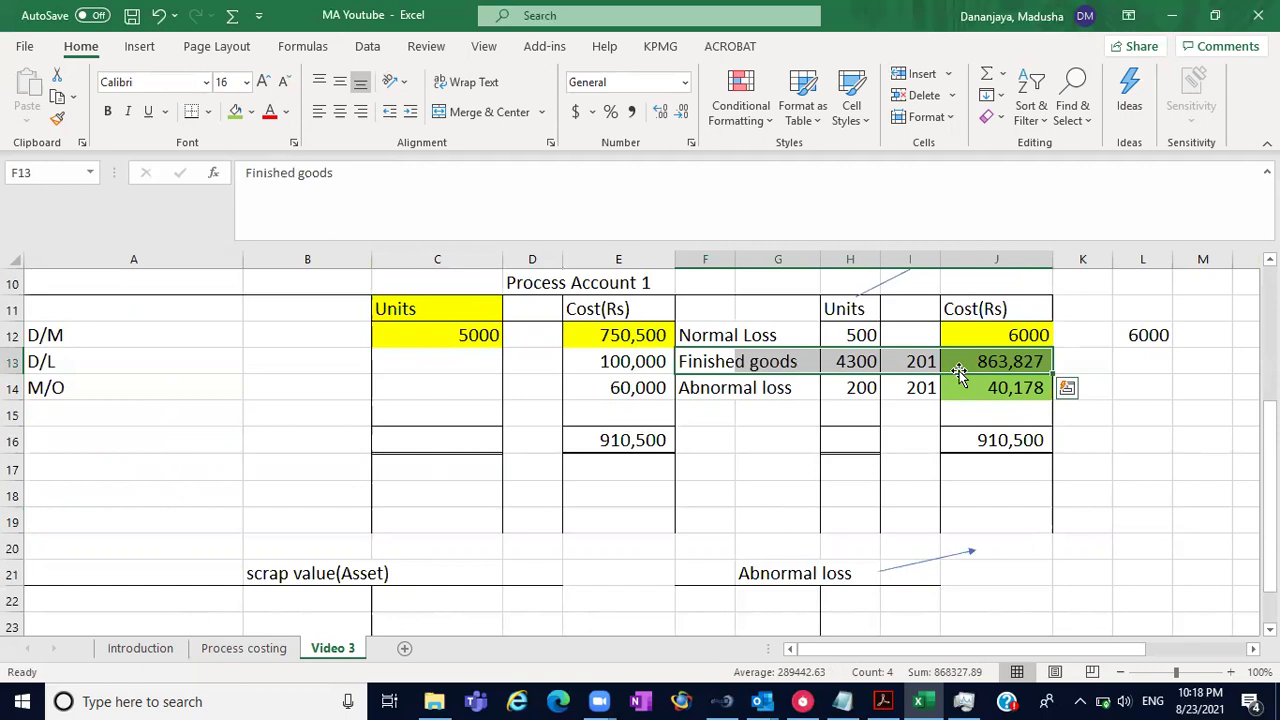
drag(86, 333, 451, 340)
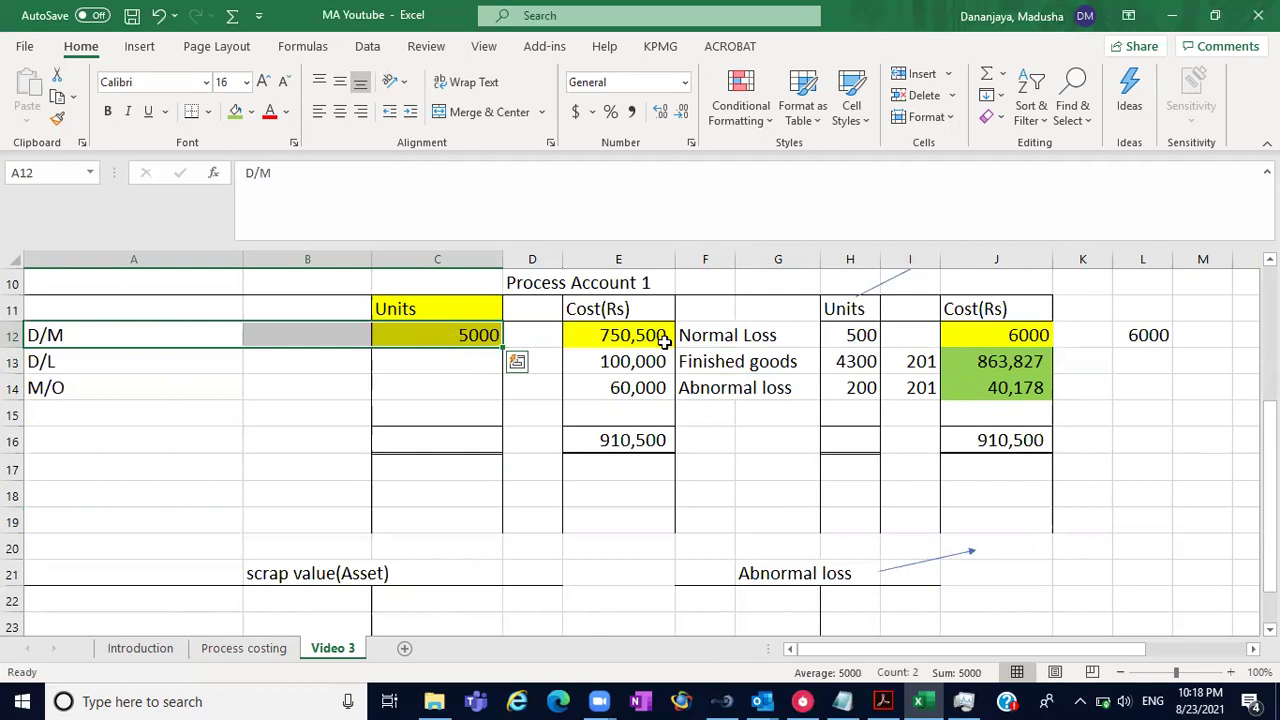
click(709, 360)
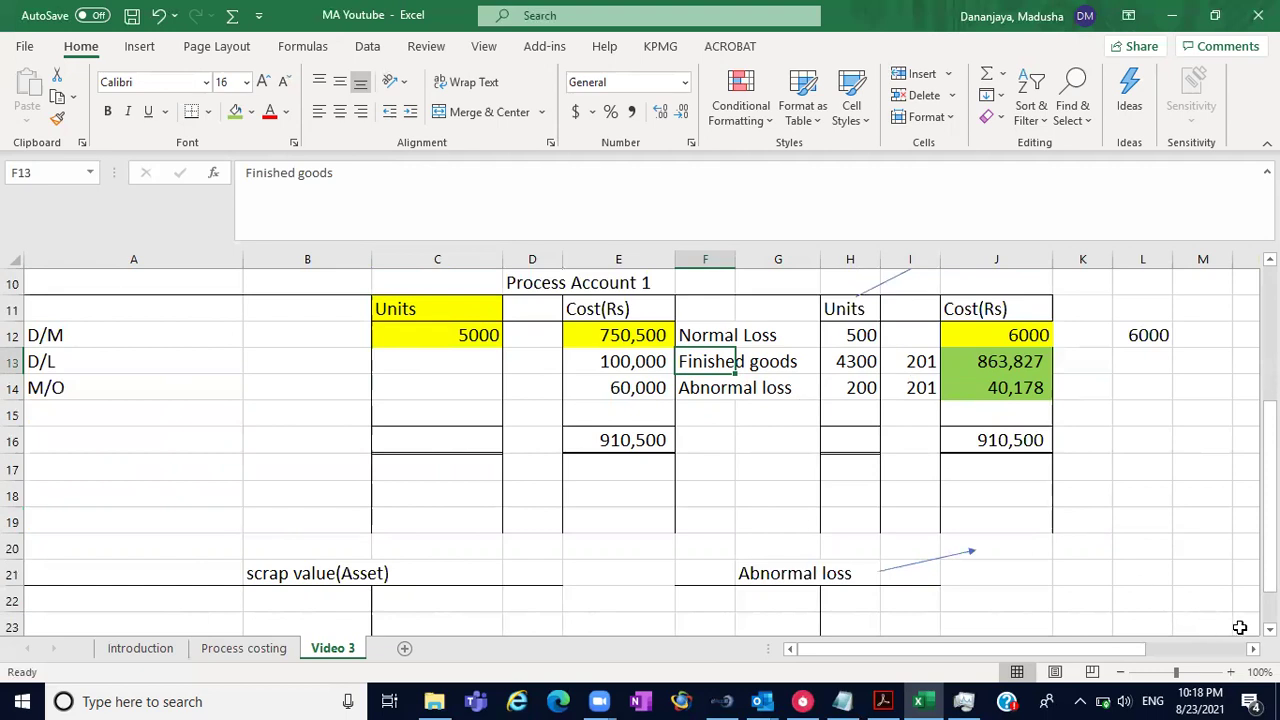
- Record the normal loss in the scrap value account by entering "process 1" in A22 and 6000 in B22
click(1269, 629)
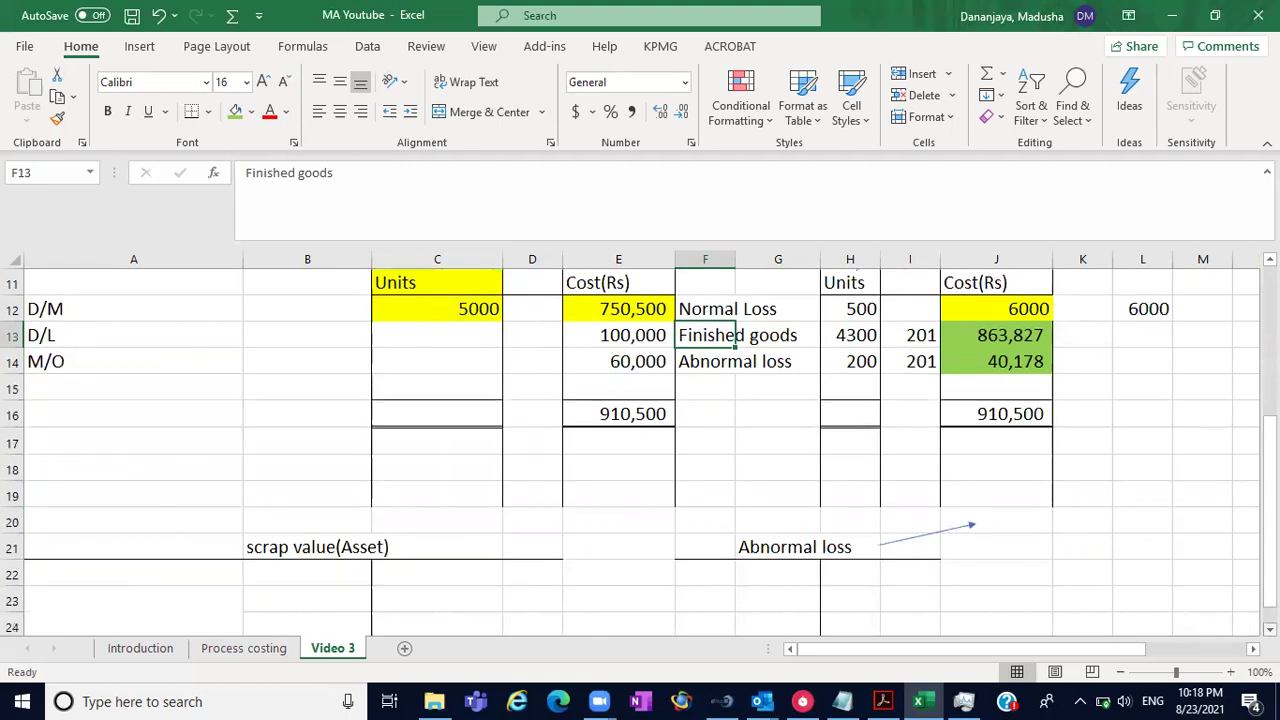
click(1269, 629)
click(724, 281)
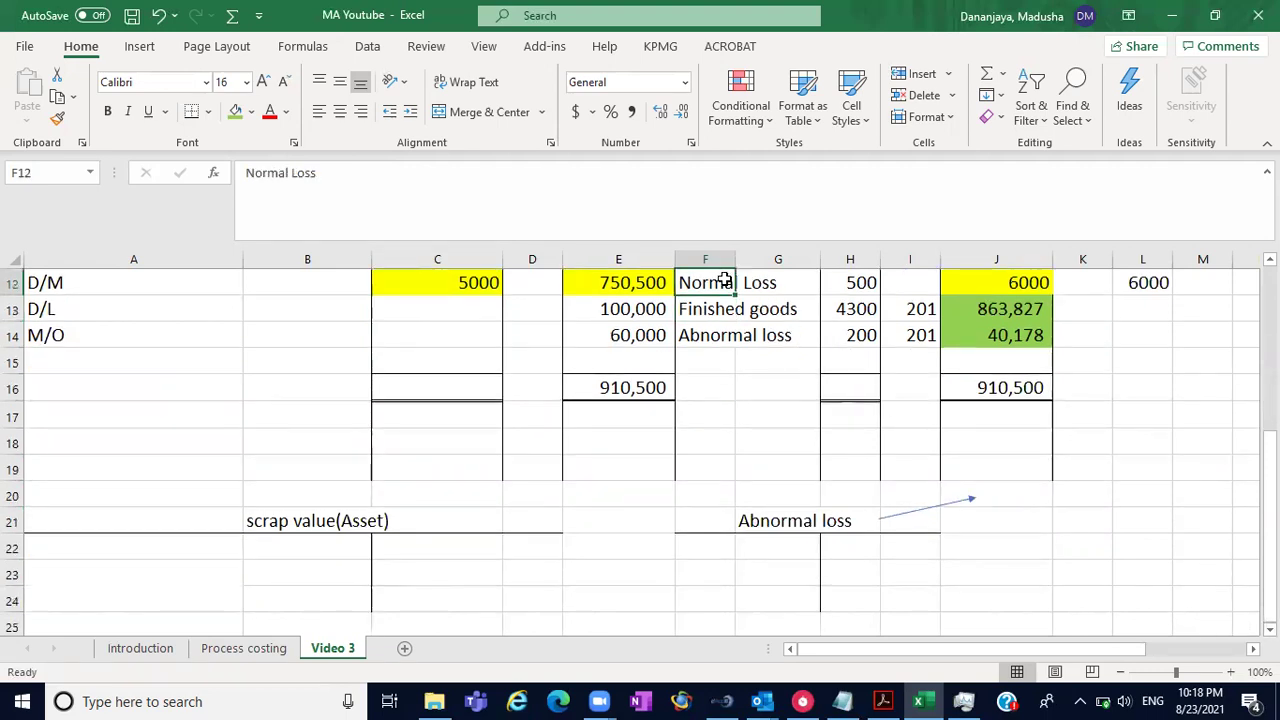
click(299, 547)
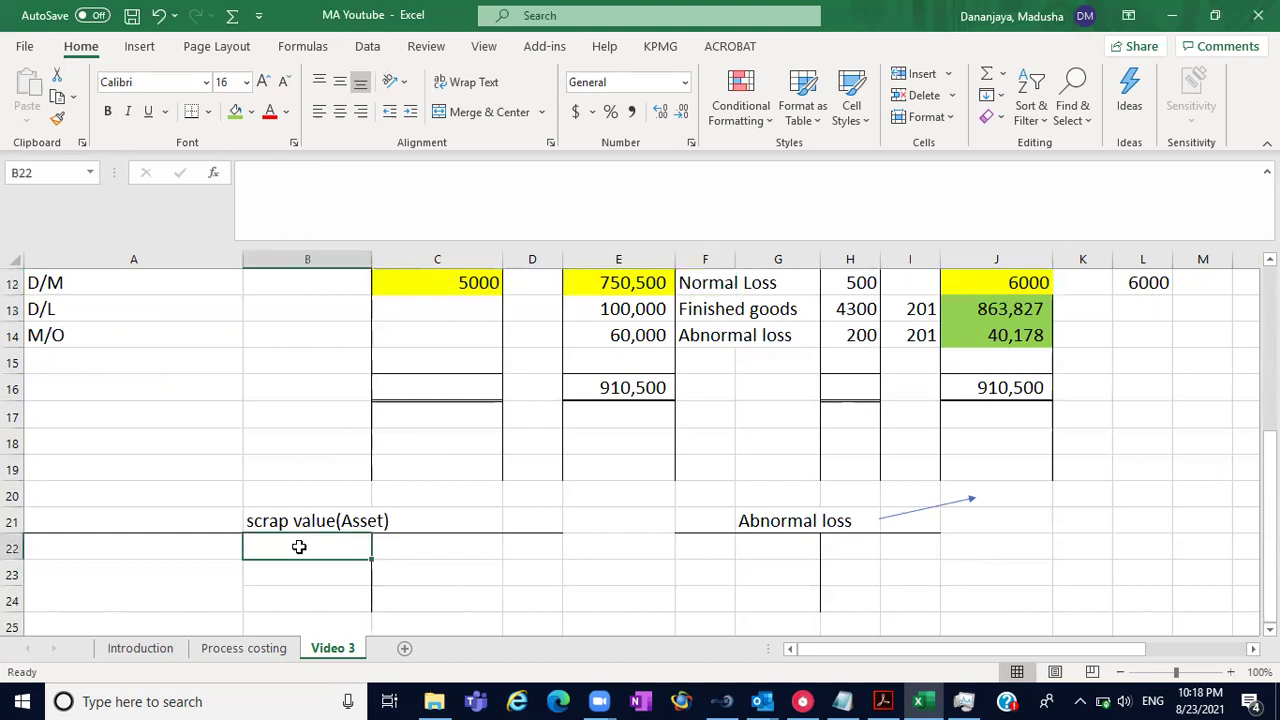
text(6000)
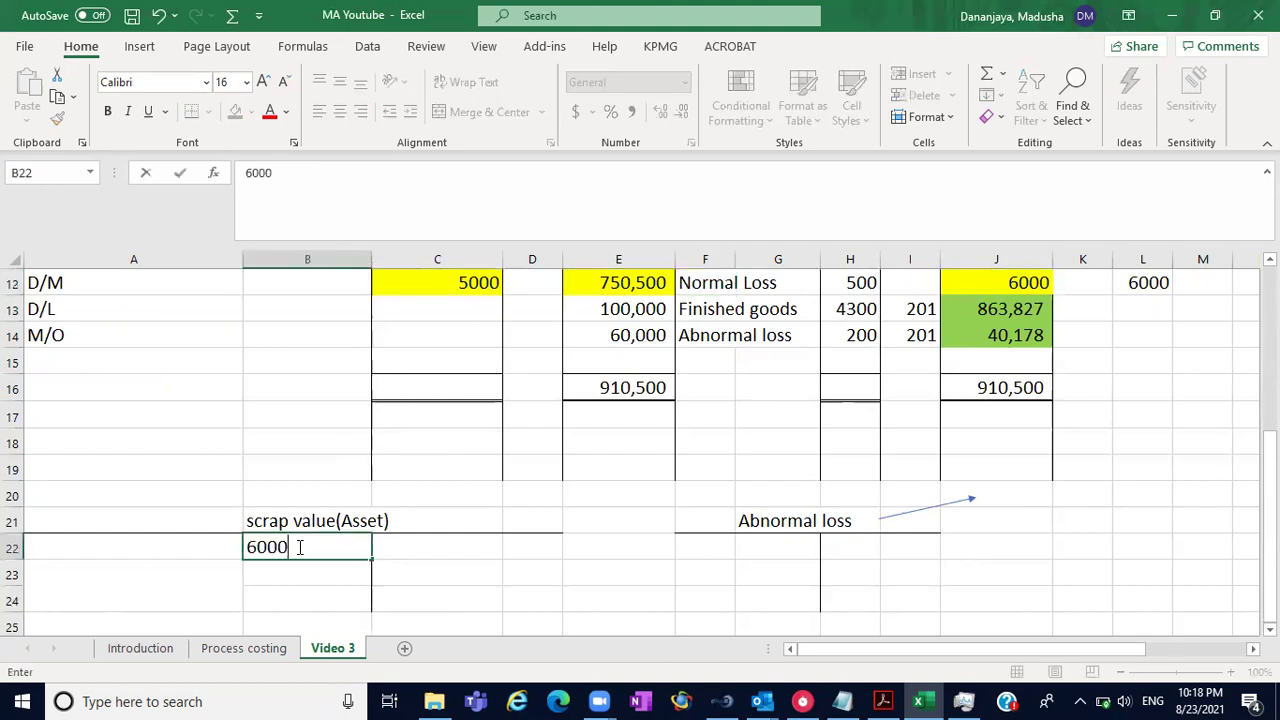
click(165, 559)
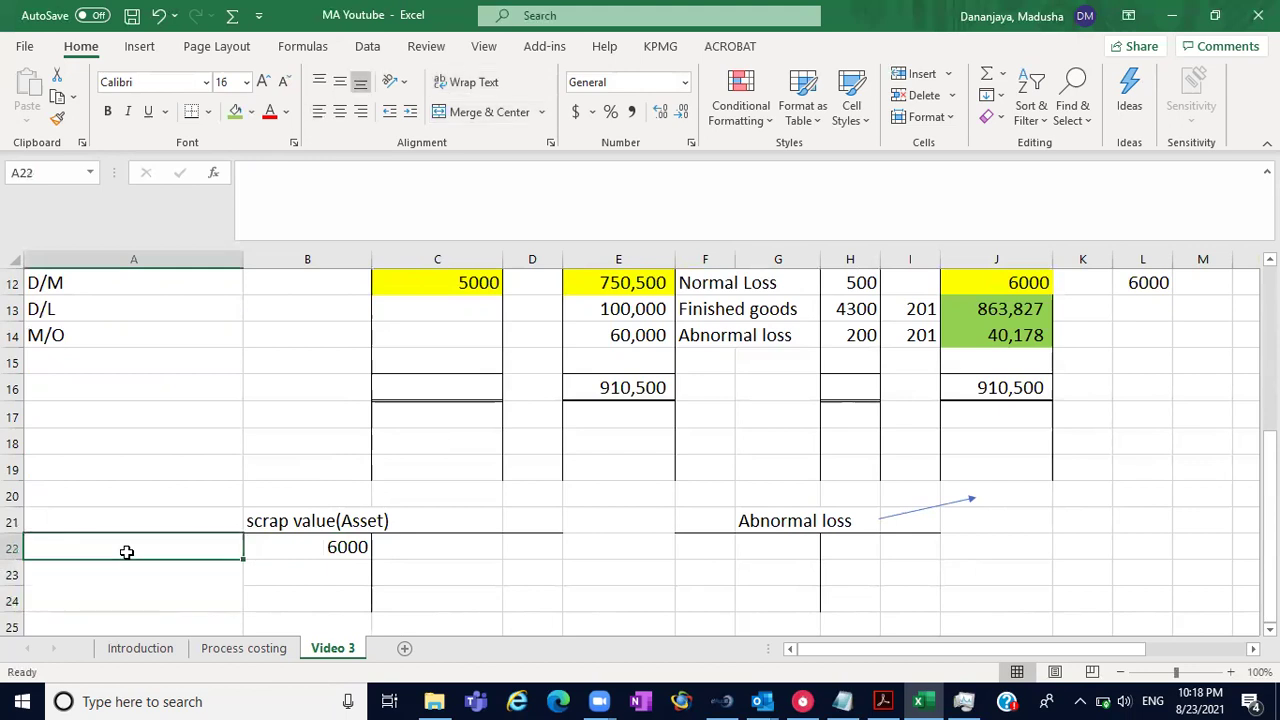
text(proc)
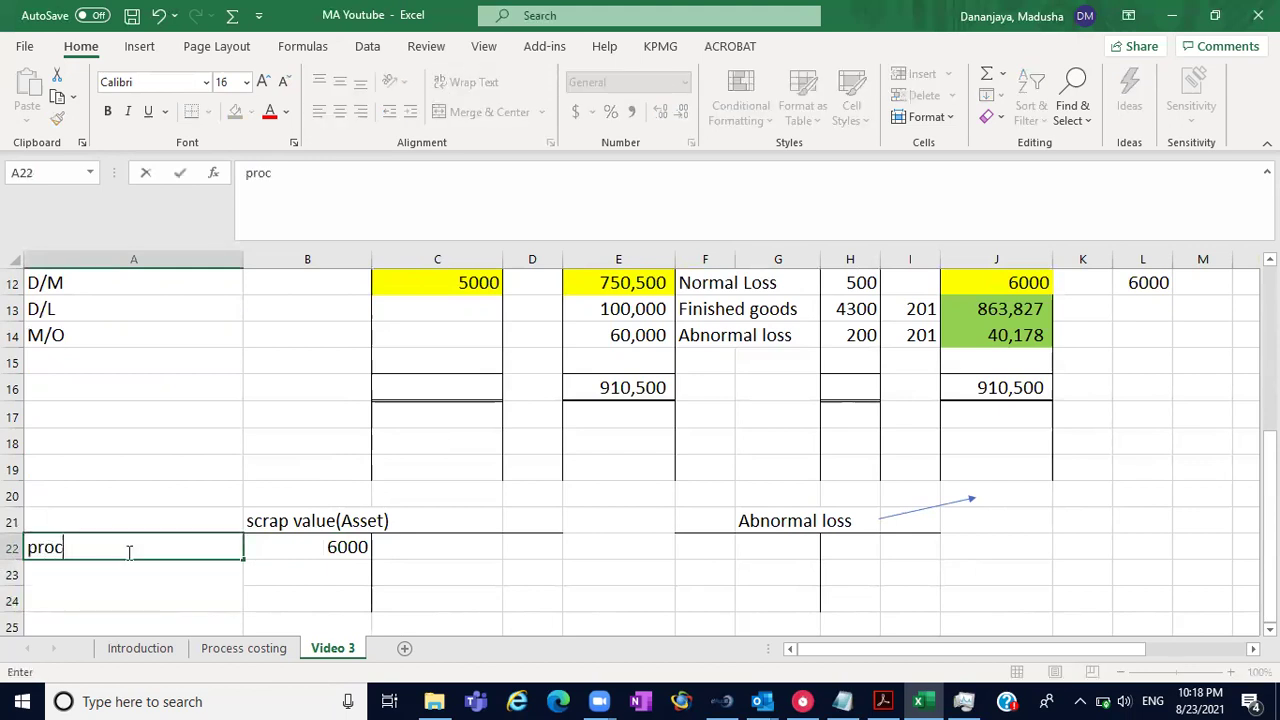
text(ess 1)
click(121, 521)
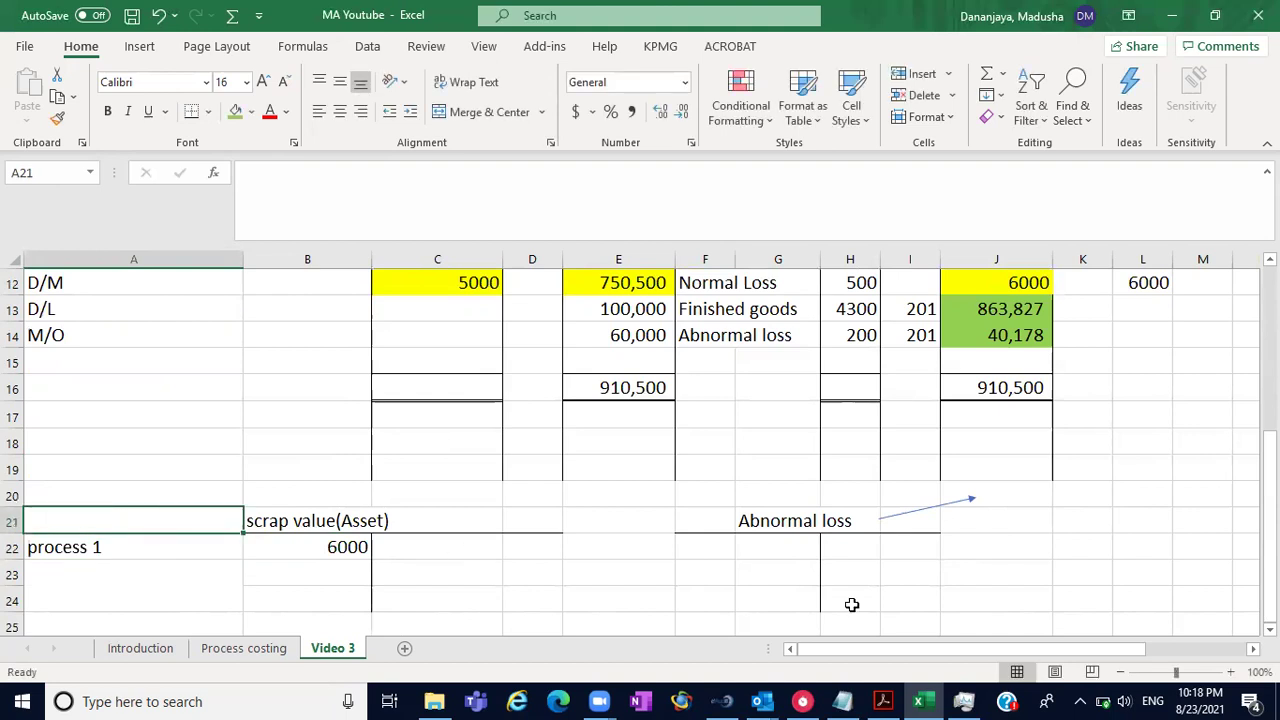
- Delete the arrow beside the Abnormal loss account heading
click(1270, 630)
click(1270, 630)
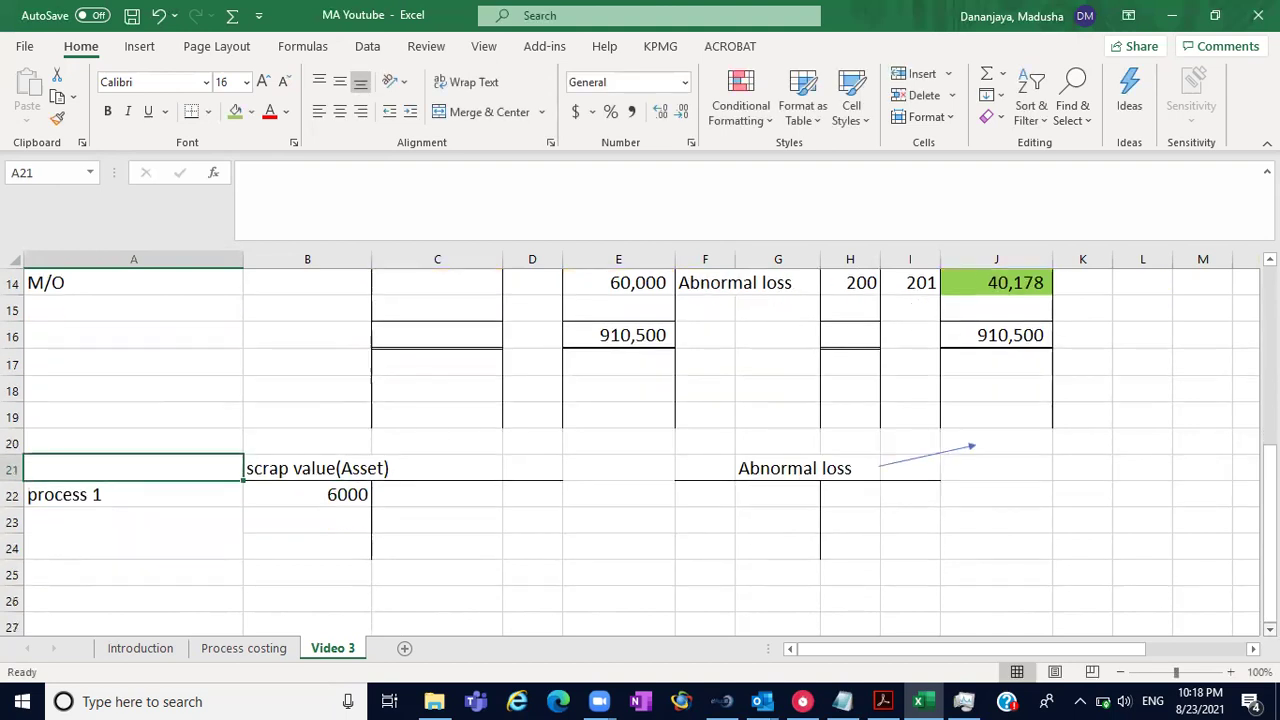
click(893, 465)
key(Delete)
click(585, 543)
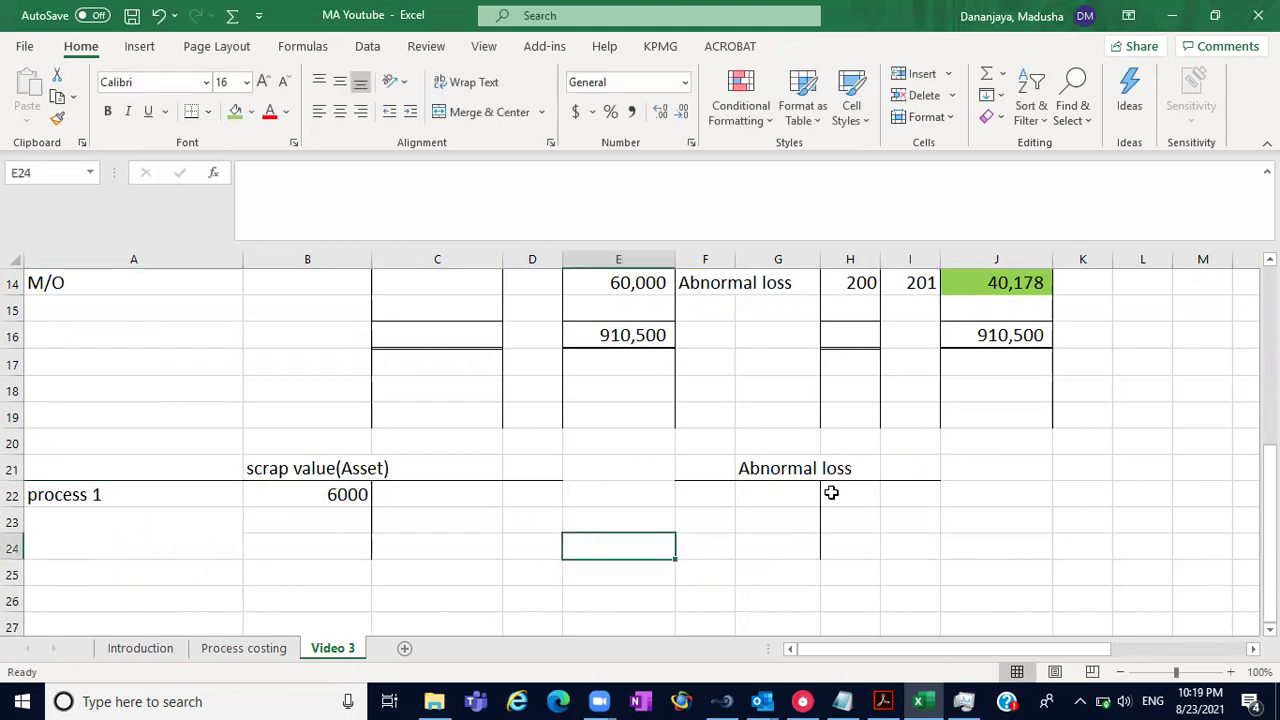
- Record the abnormal loss in its account by entering 40178 in G22 and "process 1" in F22
scroll(640, 450, up, 5)
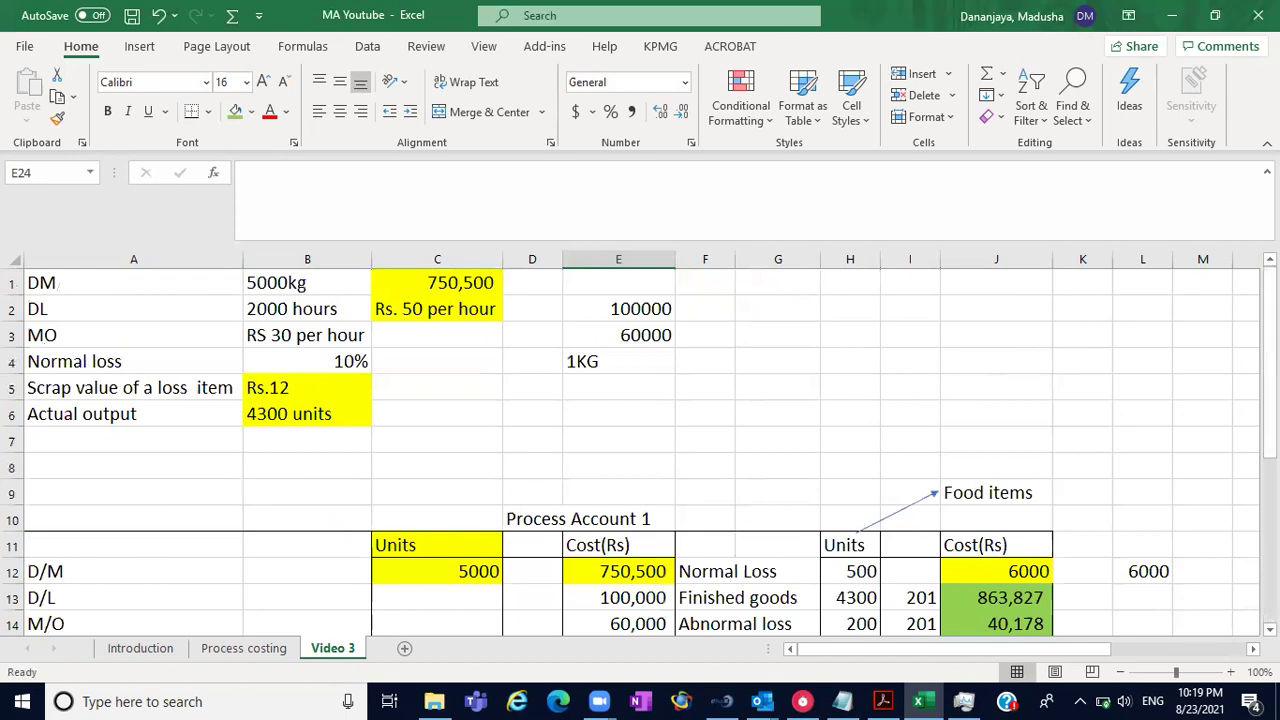
scroll(640, 450, down, 2)
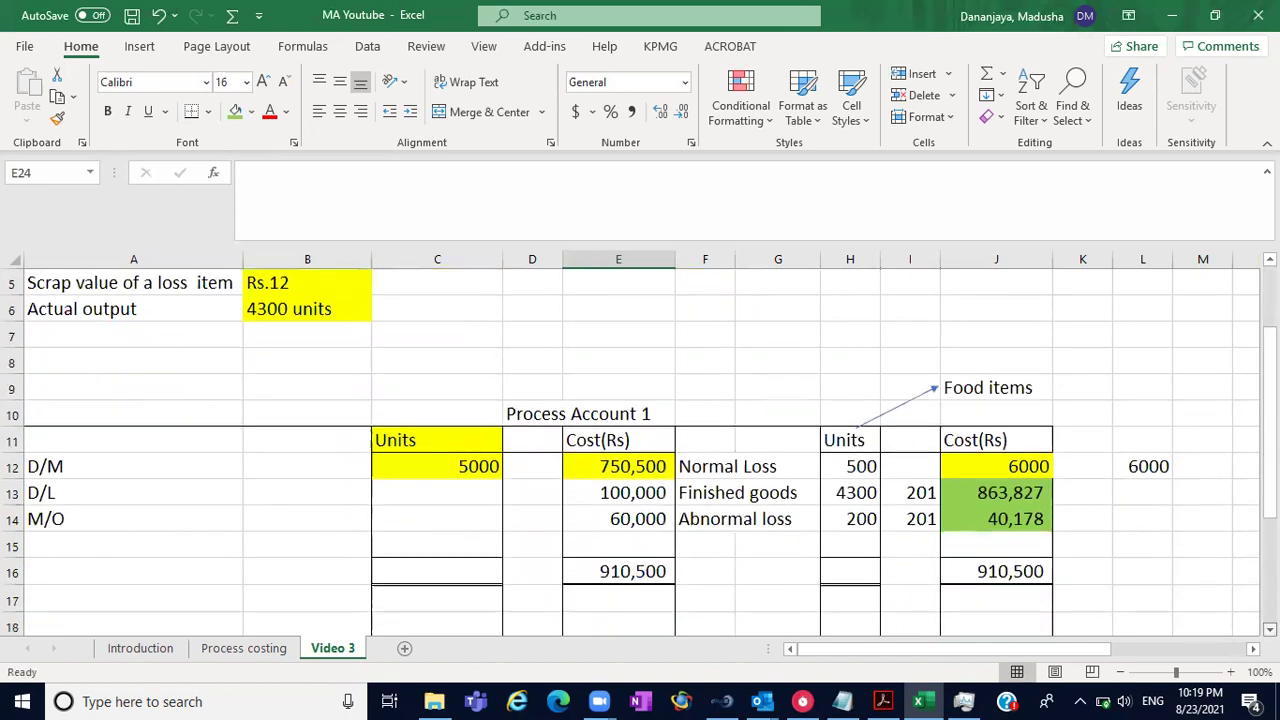
scroll(1054, 528, down, 1)
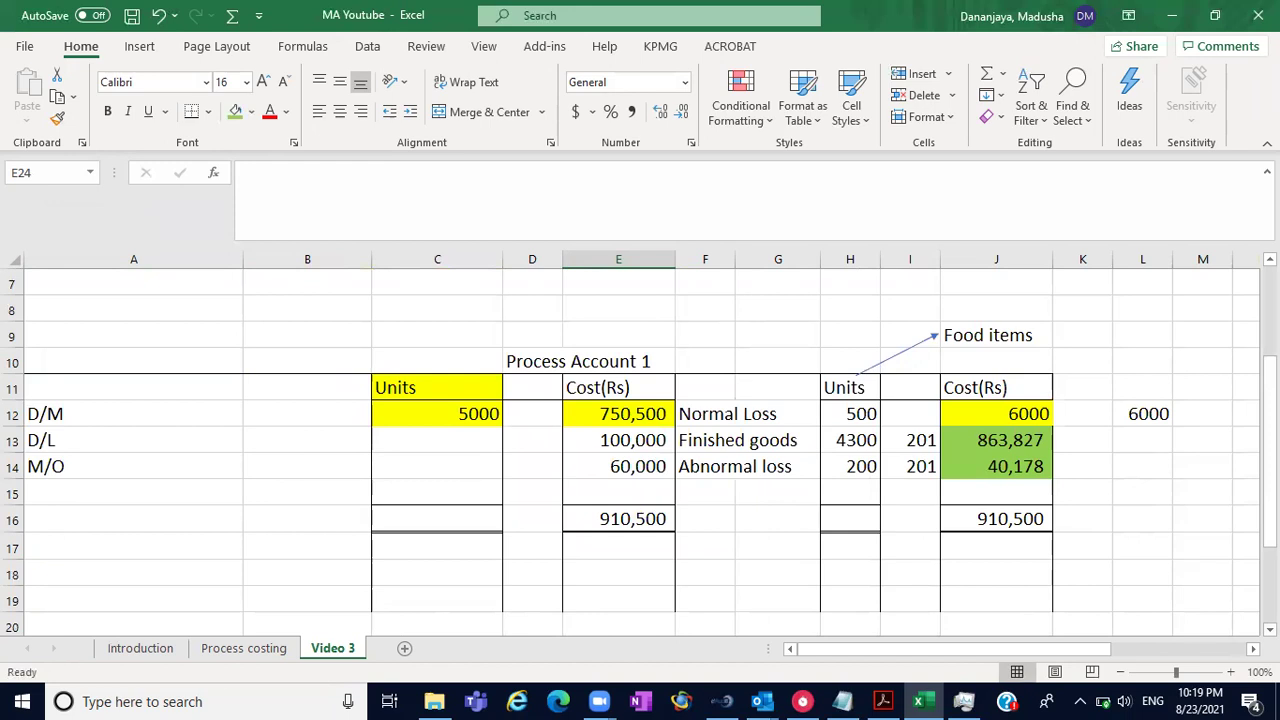
scroll(640, 450, down, 2)
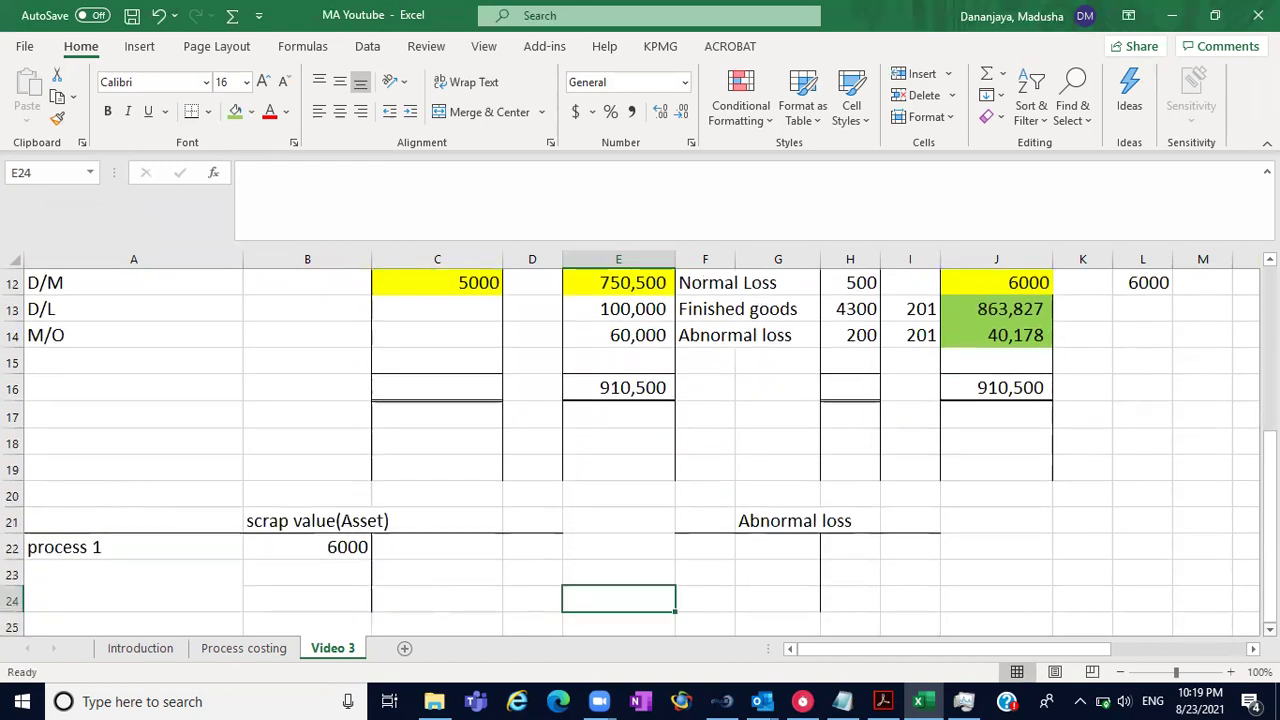
click(702, 547)
click(760, 550)
text(4)
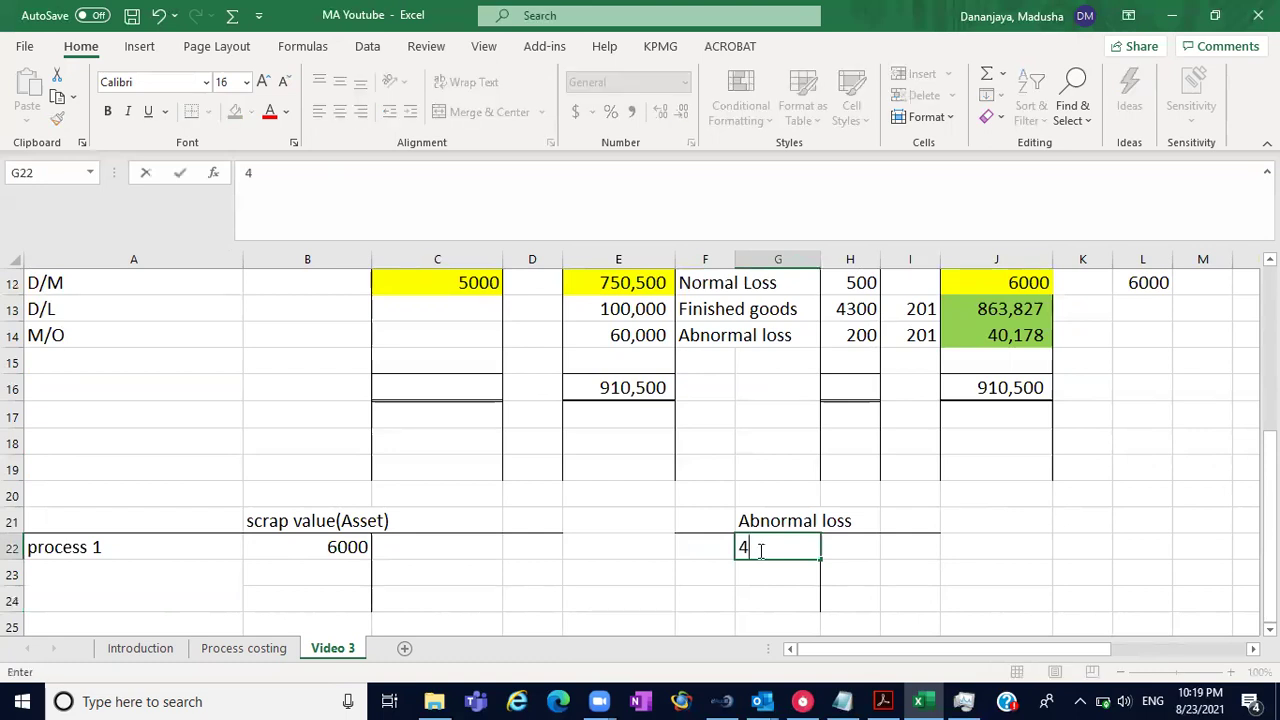
text(0178)
click(700, 547)
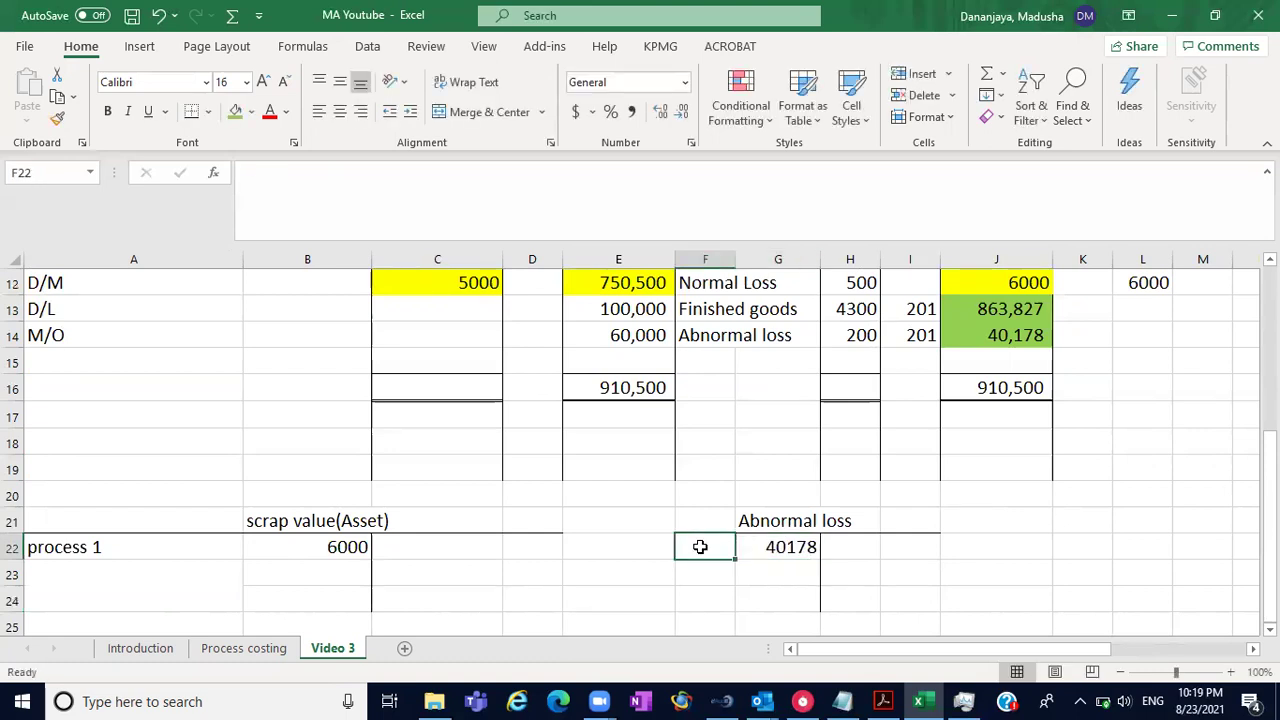
text(process 1)
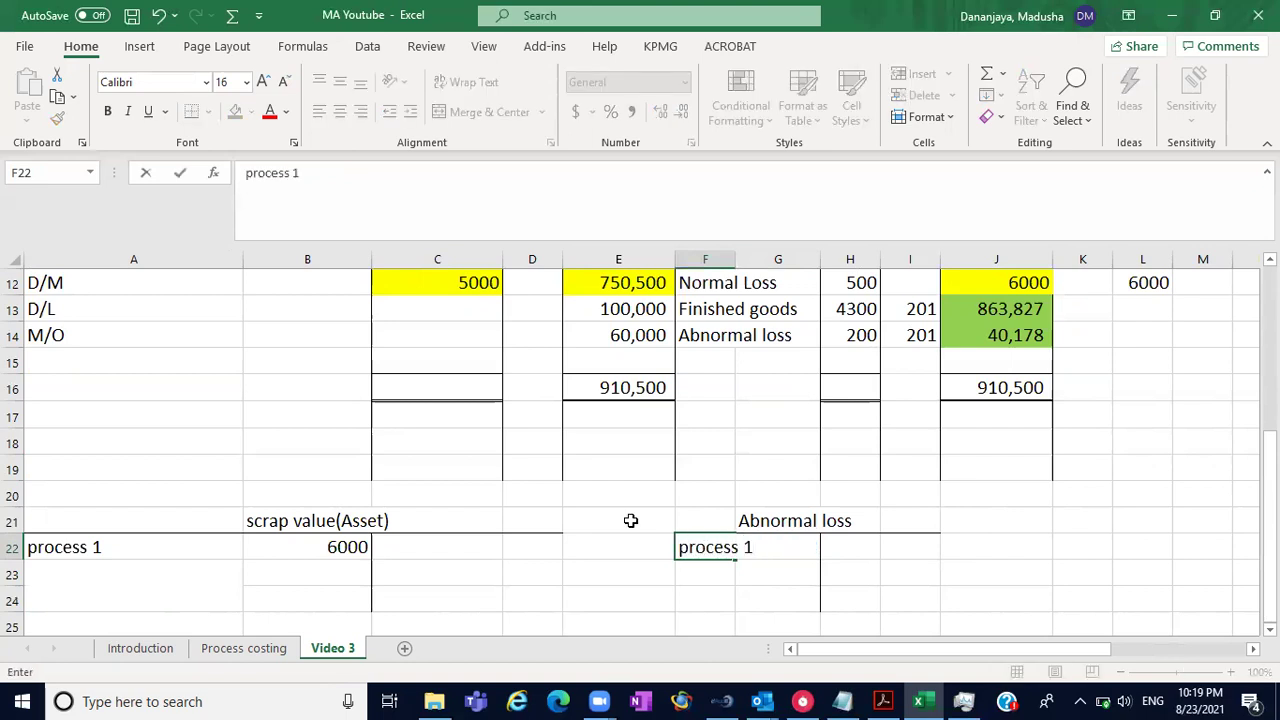
click(555, 495)
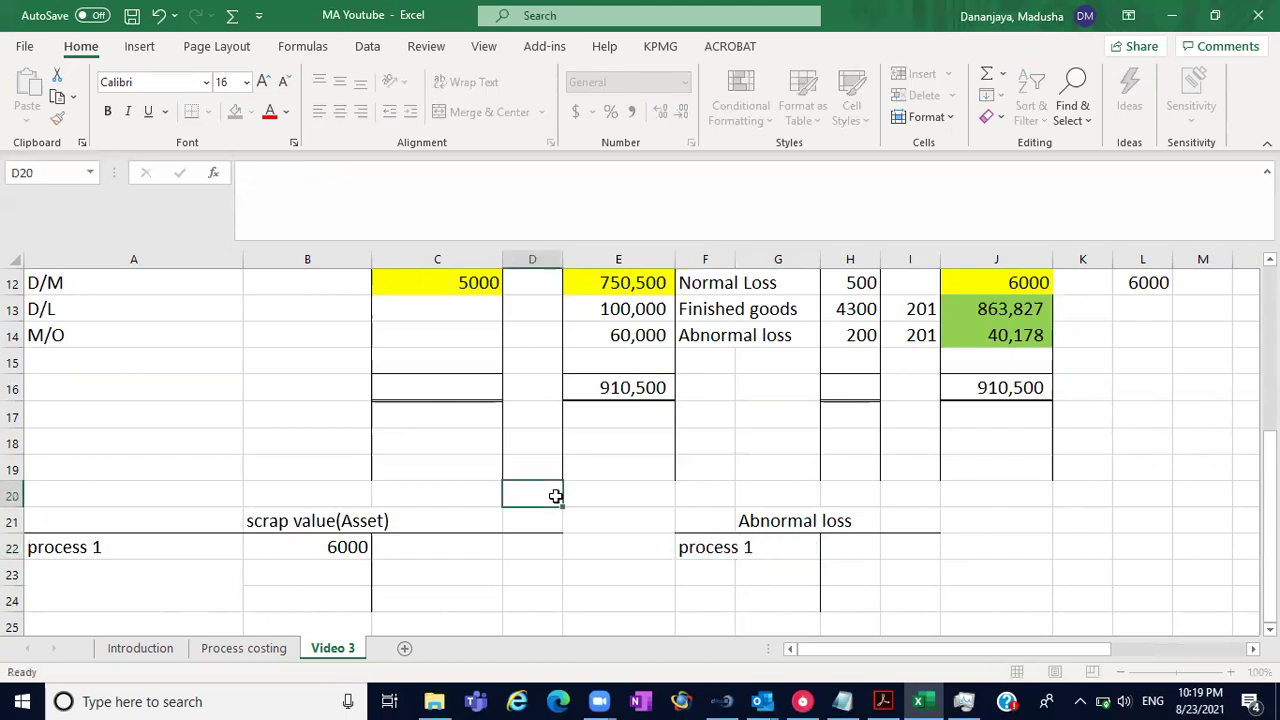
- Widen column F to fit its contents
double_click(736, 260)
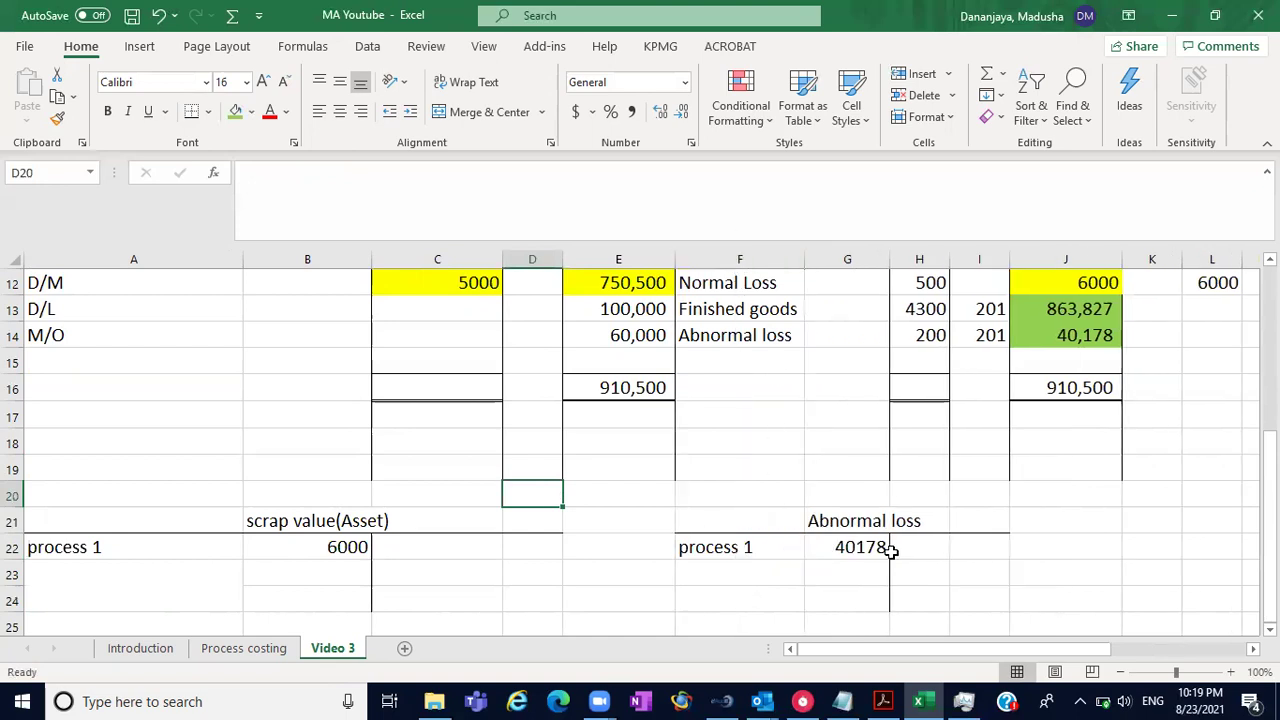
click(797, 597)
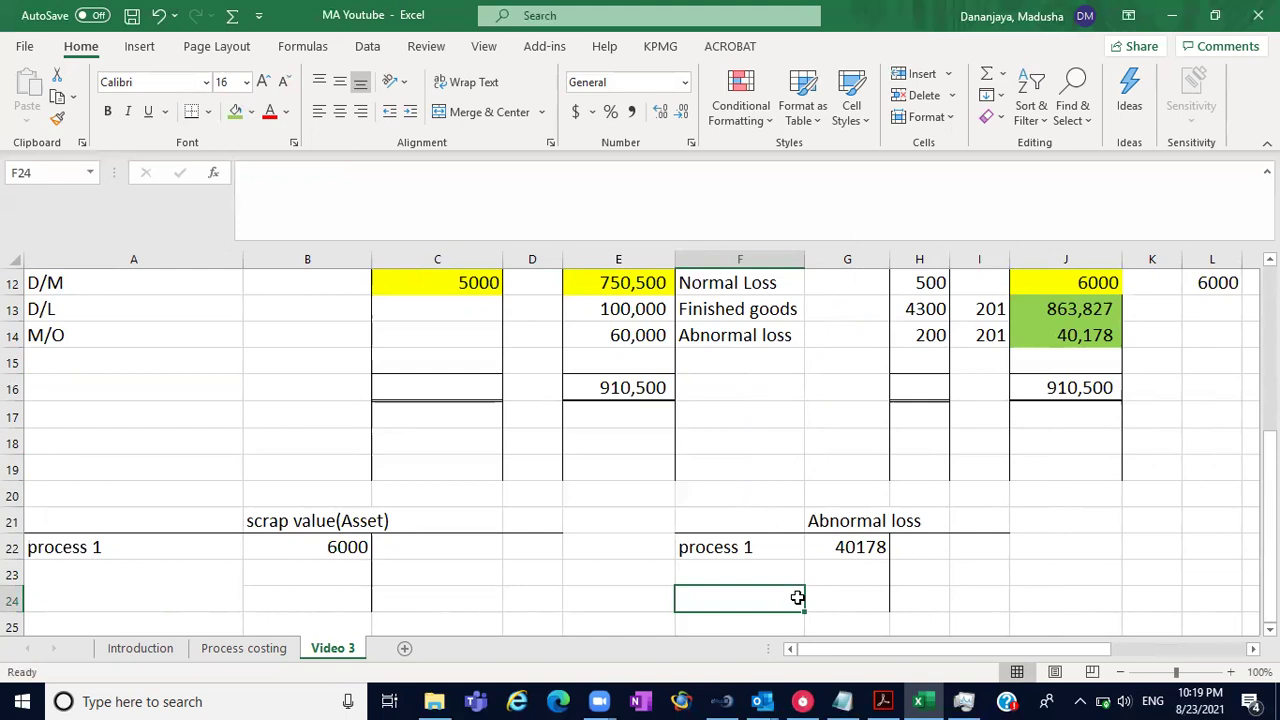
- Review the normal and abnormal loss units, the scrap value per loss item and the process 1 amount in the Abnormal loss account
drag(1268, 478, 1268, 338)
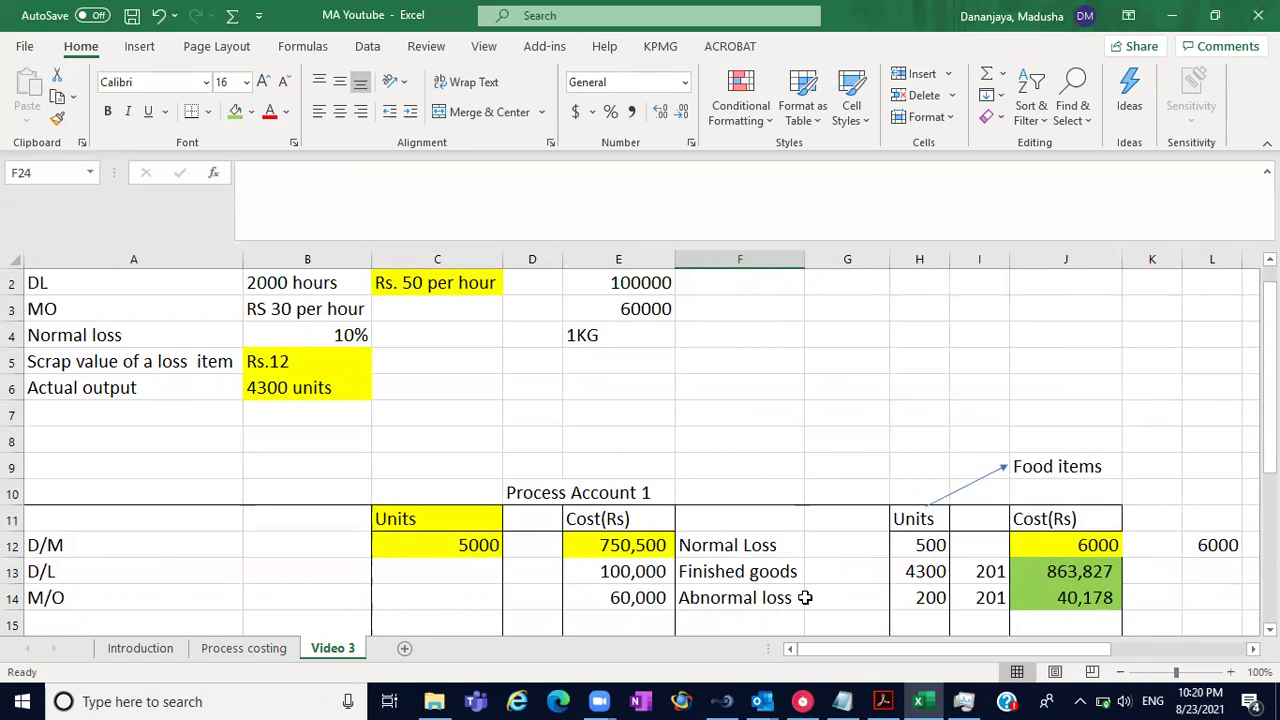
click(925, 543)
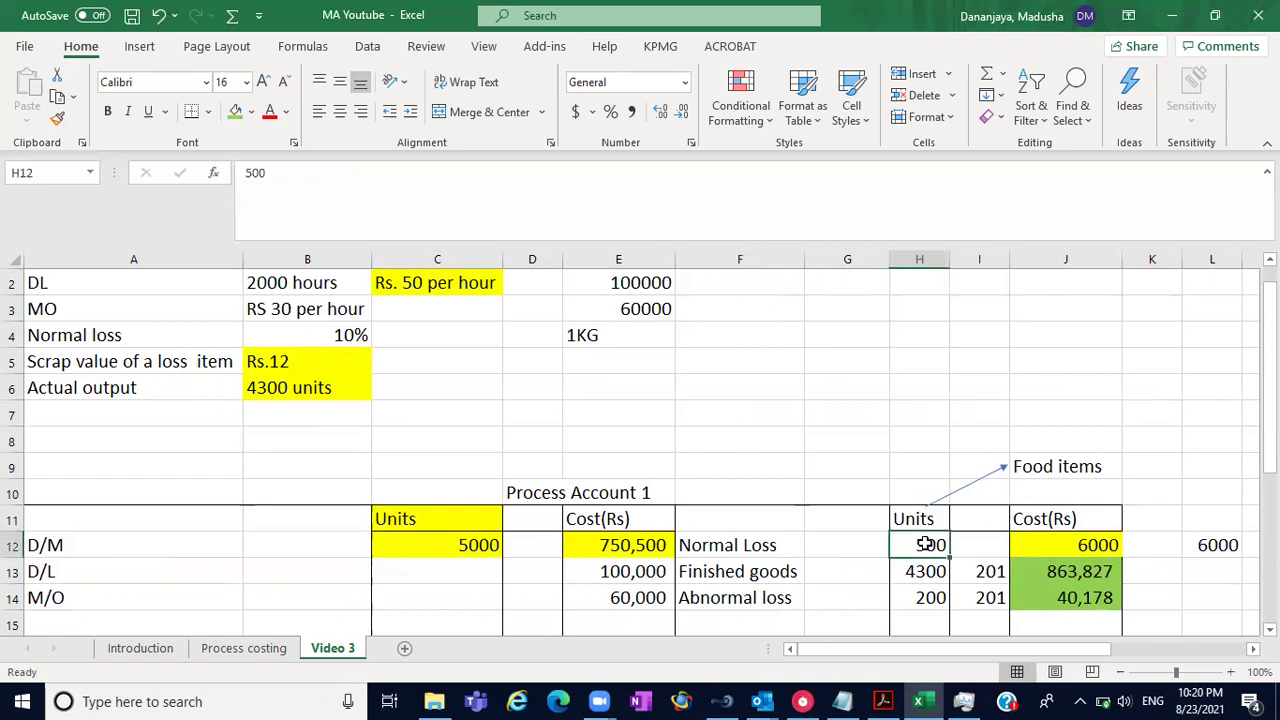
click(917, 599)
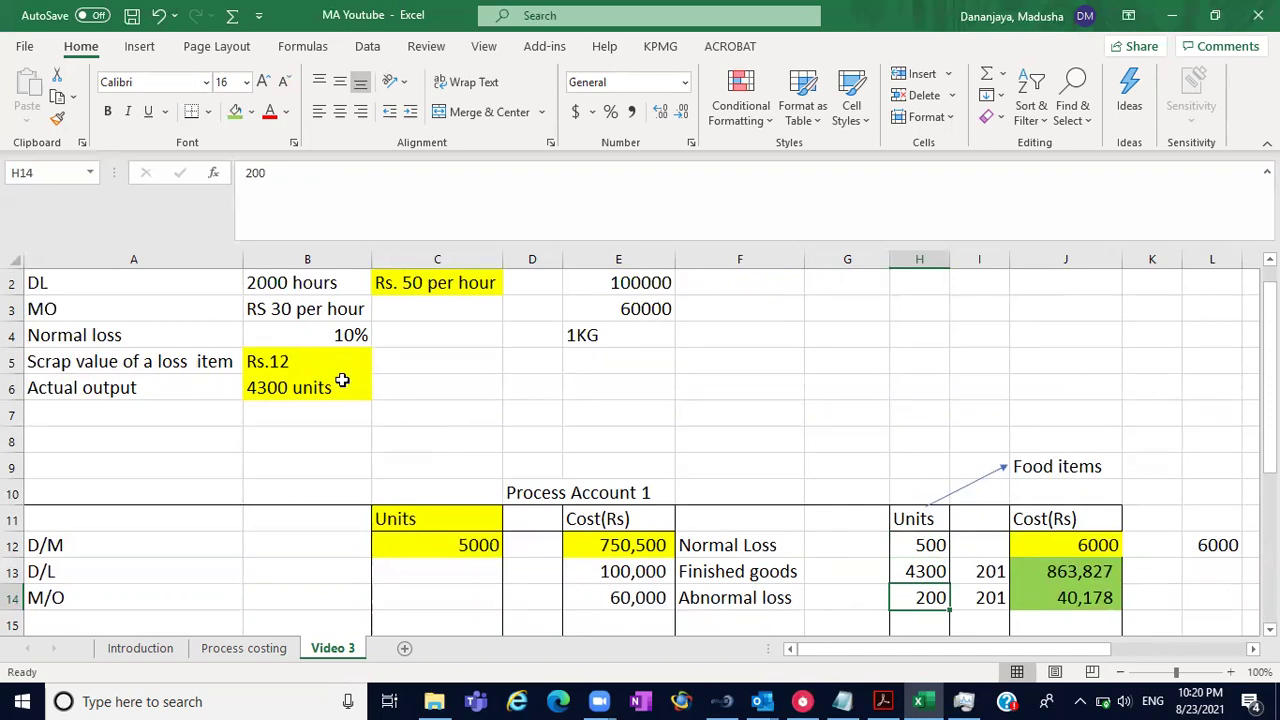
click(304, 367)
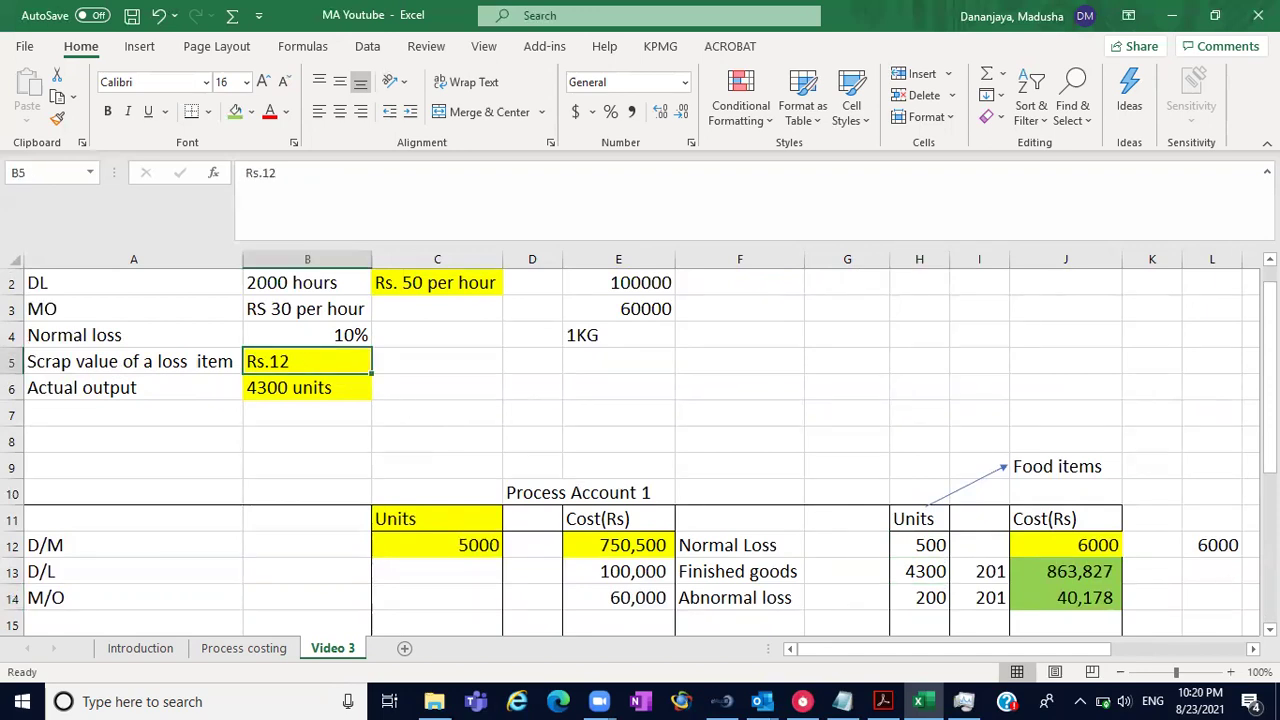
scroll(985, 548, down, 2)
scroll(876, 456, down, 3)
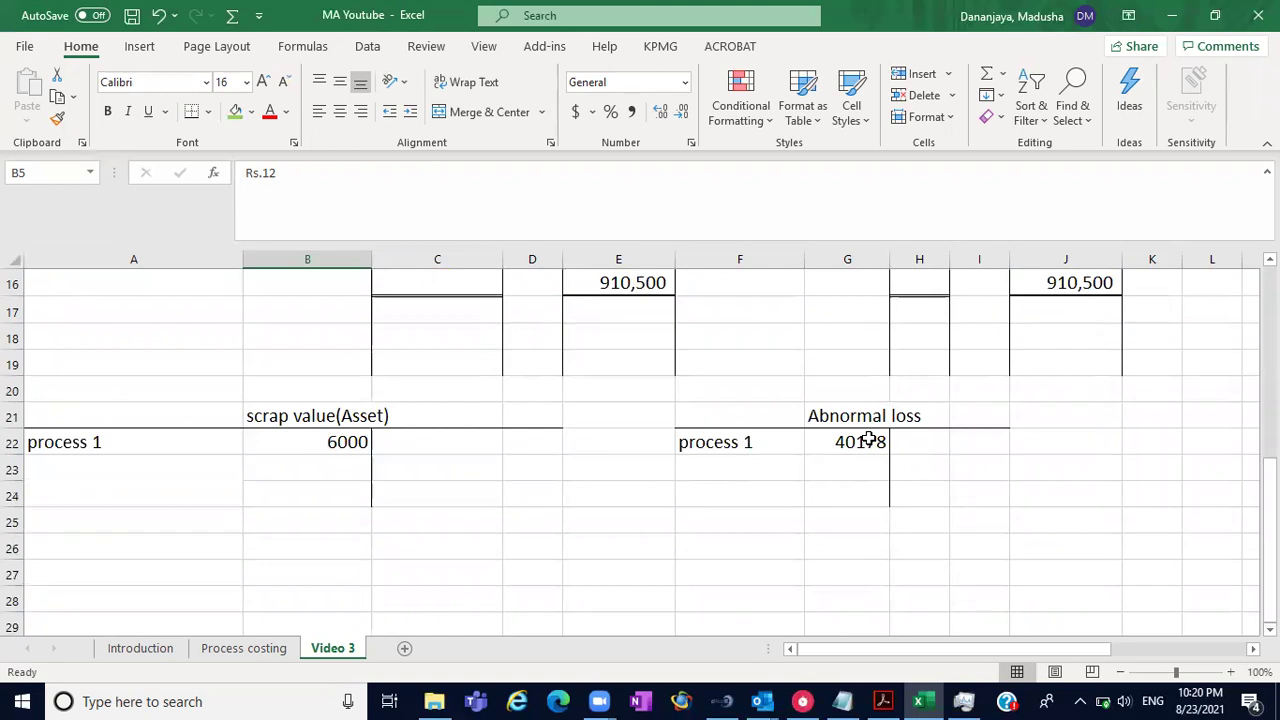
click(868, 441)
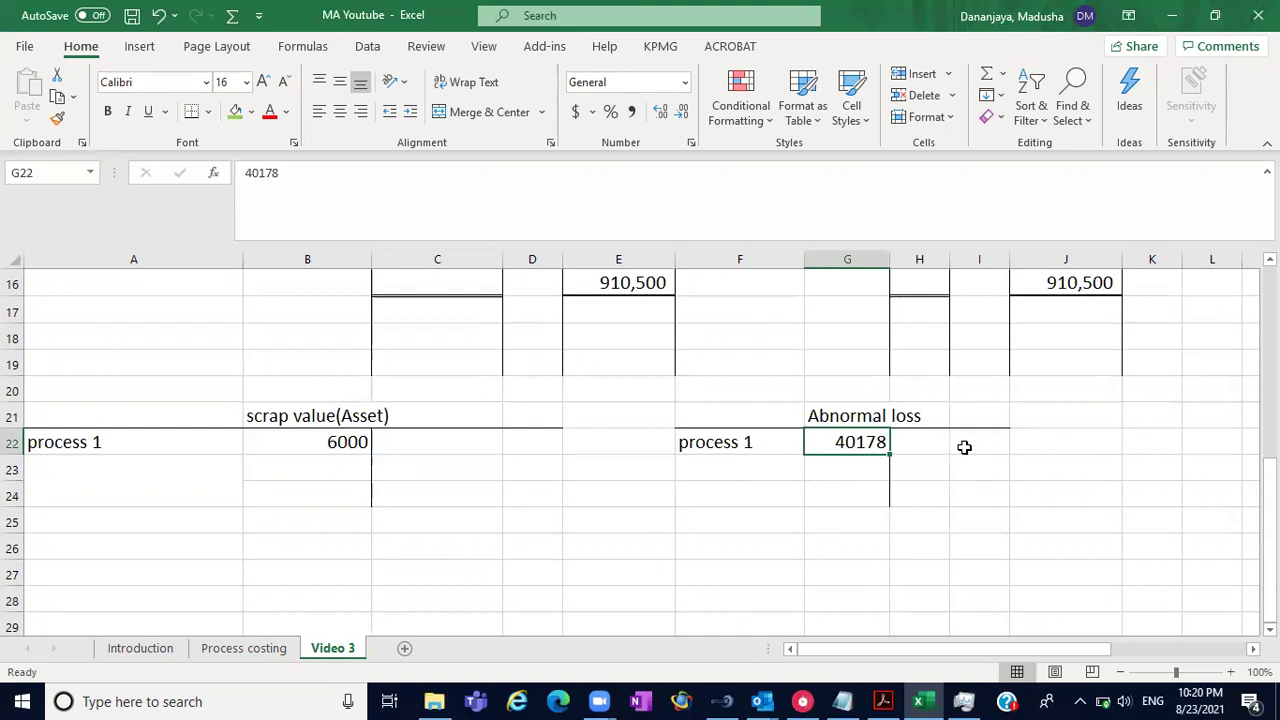
click(1060, 449)
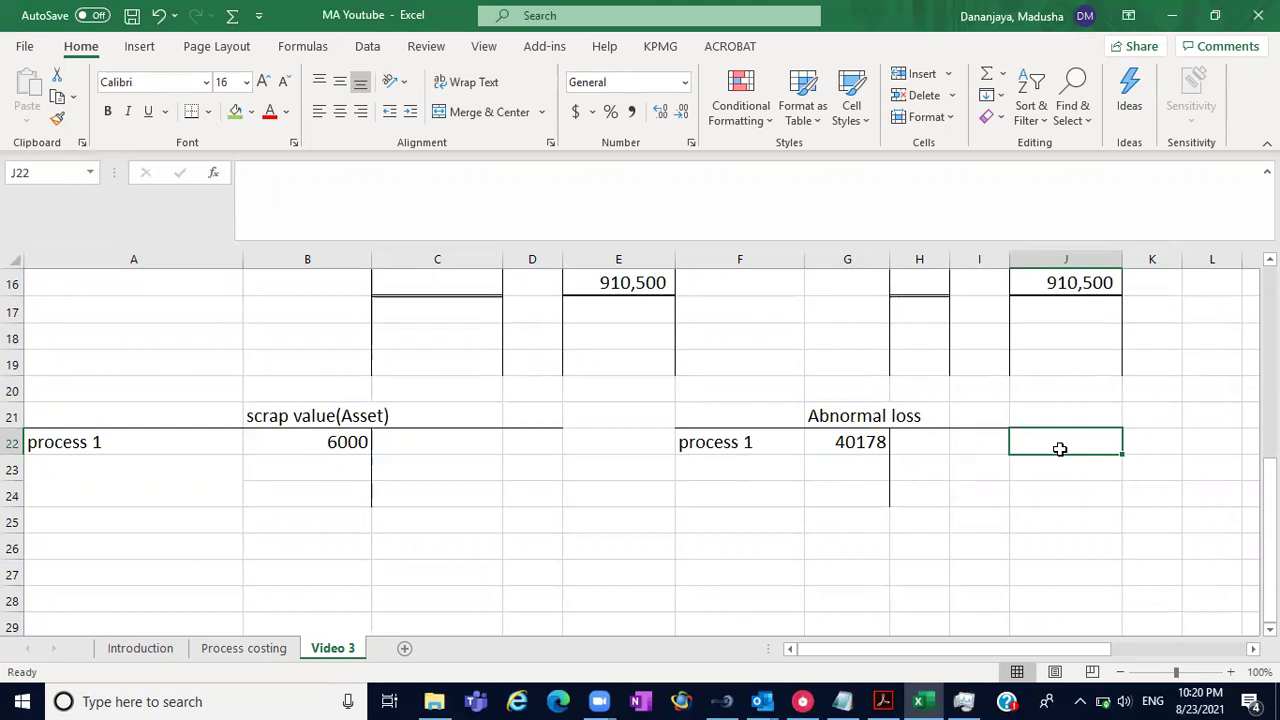
text(12)
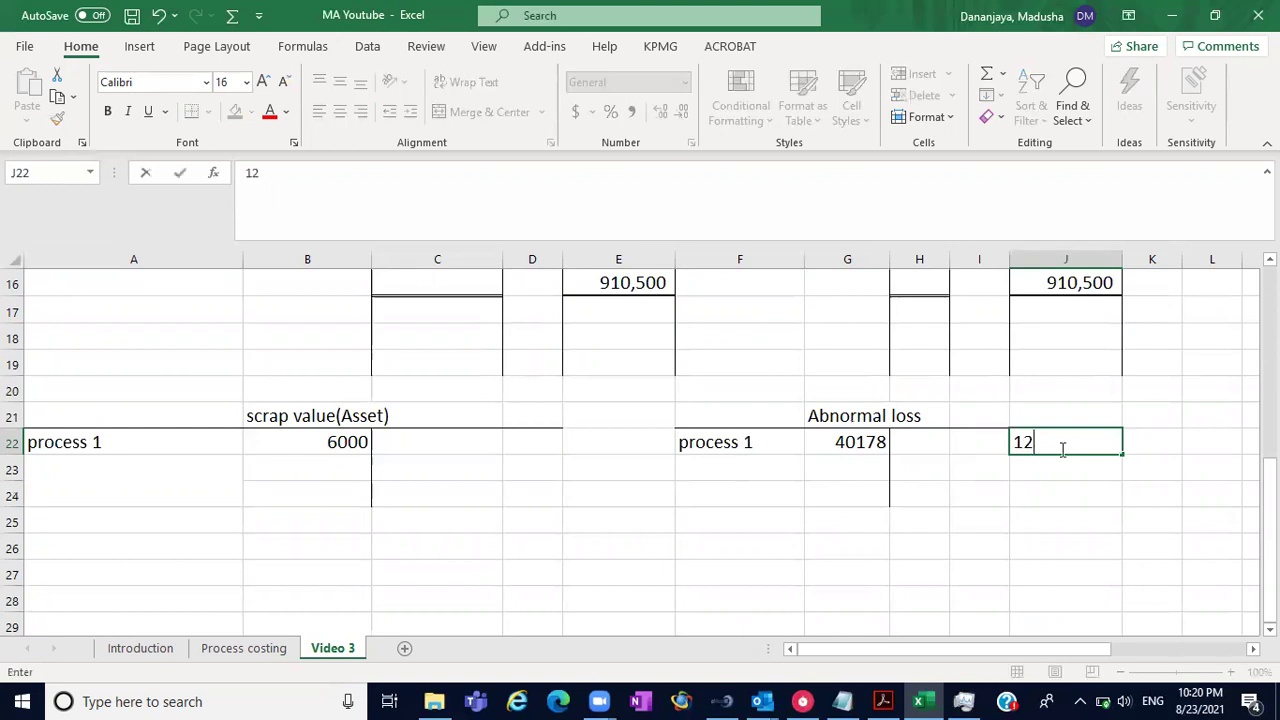
key(BackSpace)
key(BackSpace)
- Note the scrap value calculation for the abnormal loss units as 12*200 in K22
click(1134, 446)
text(12*)
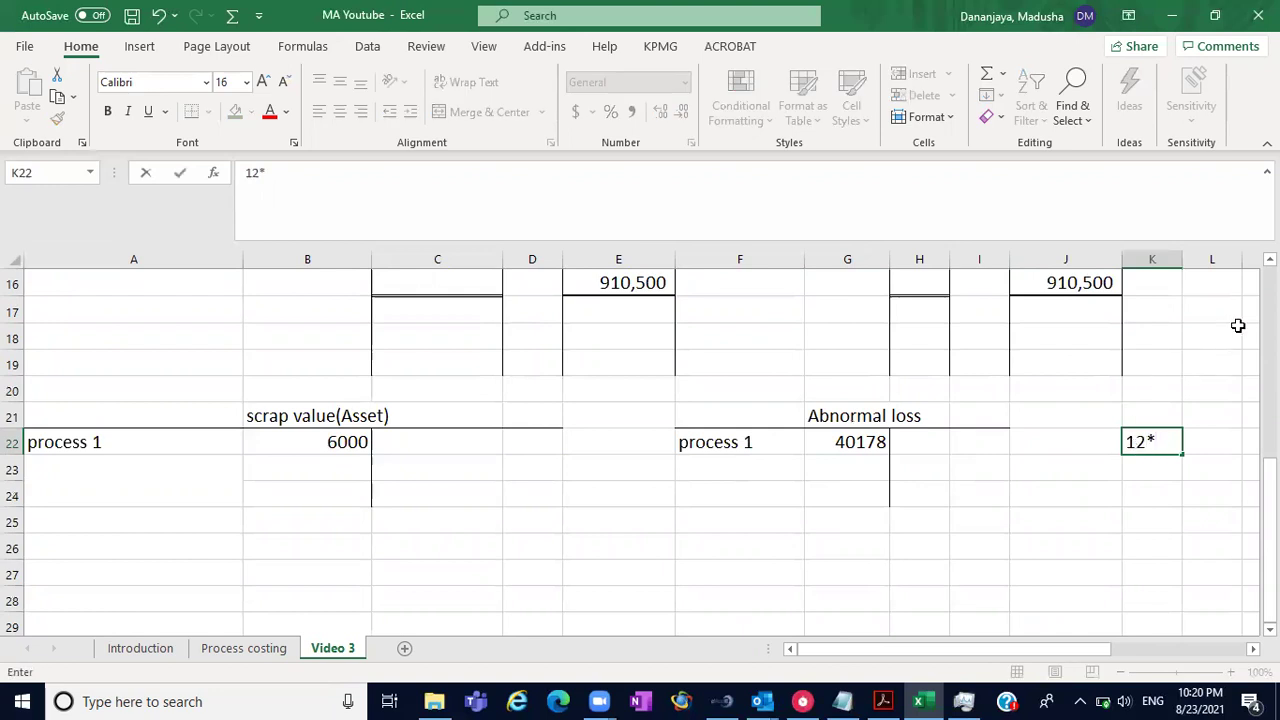
scroll(640, 445, up, 5)
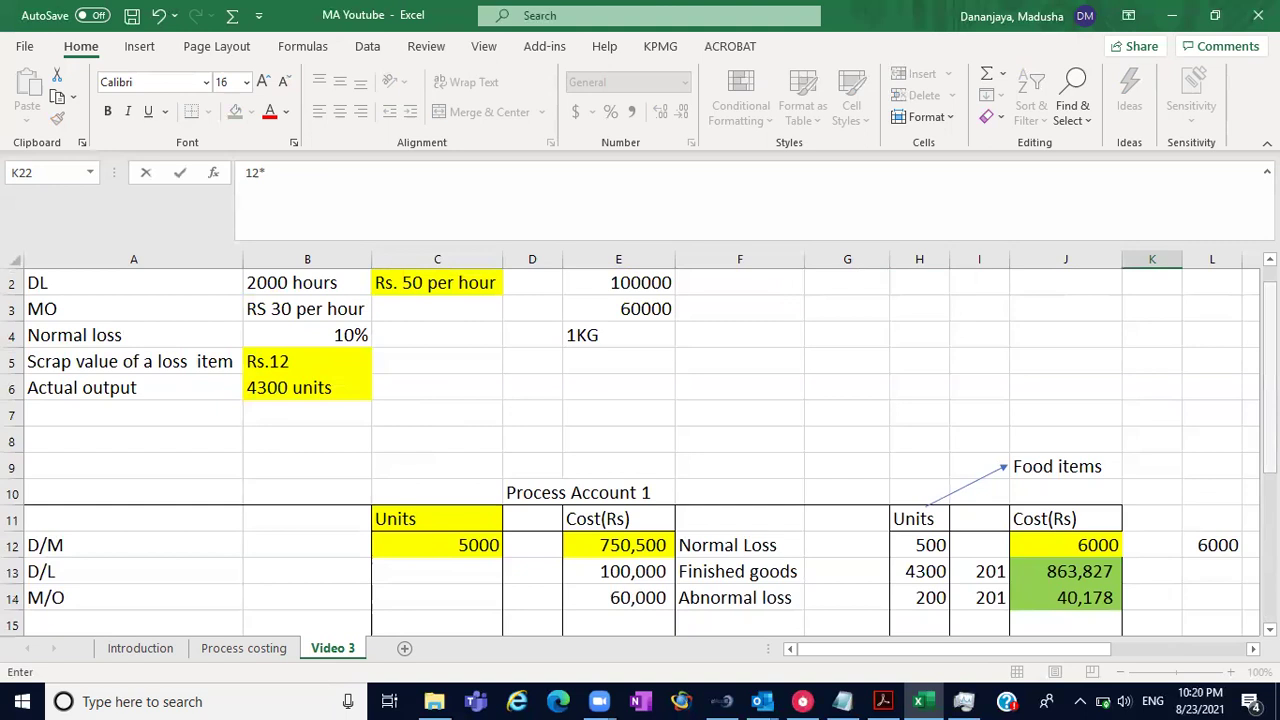
click(922, 615)
click(920, 600)
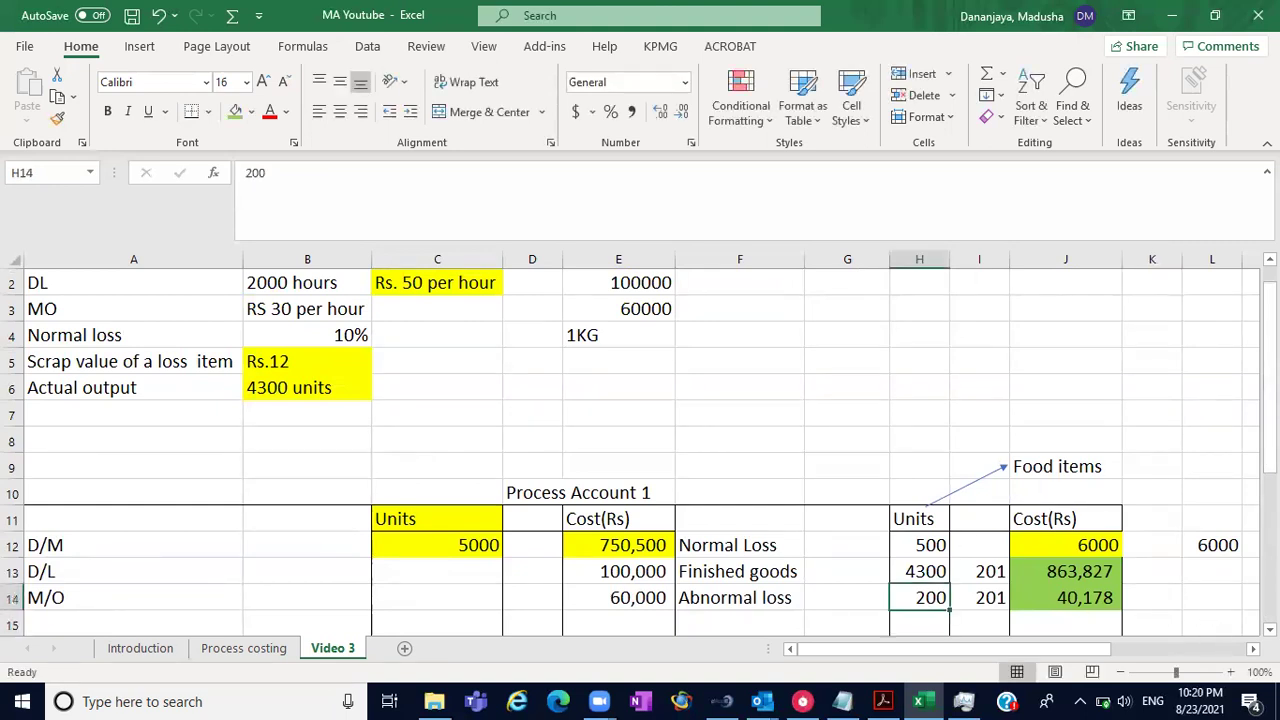
scroll(1206, 588, down, 4)
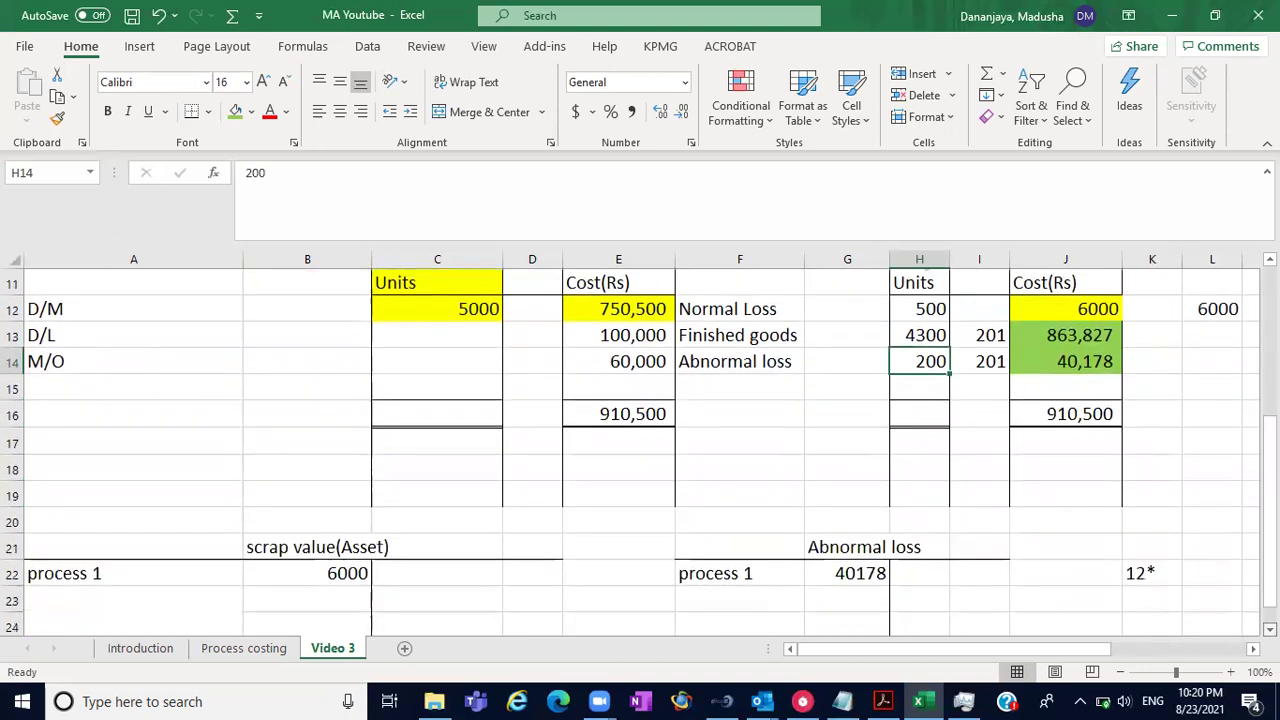
click(1145, 520)
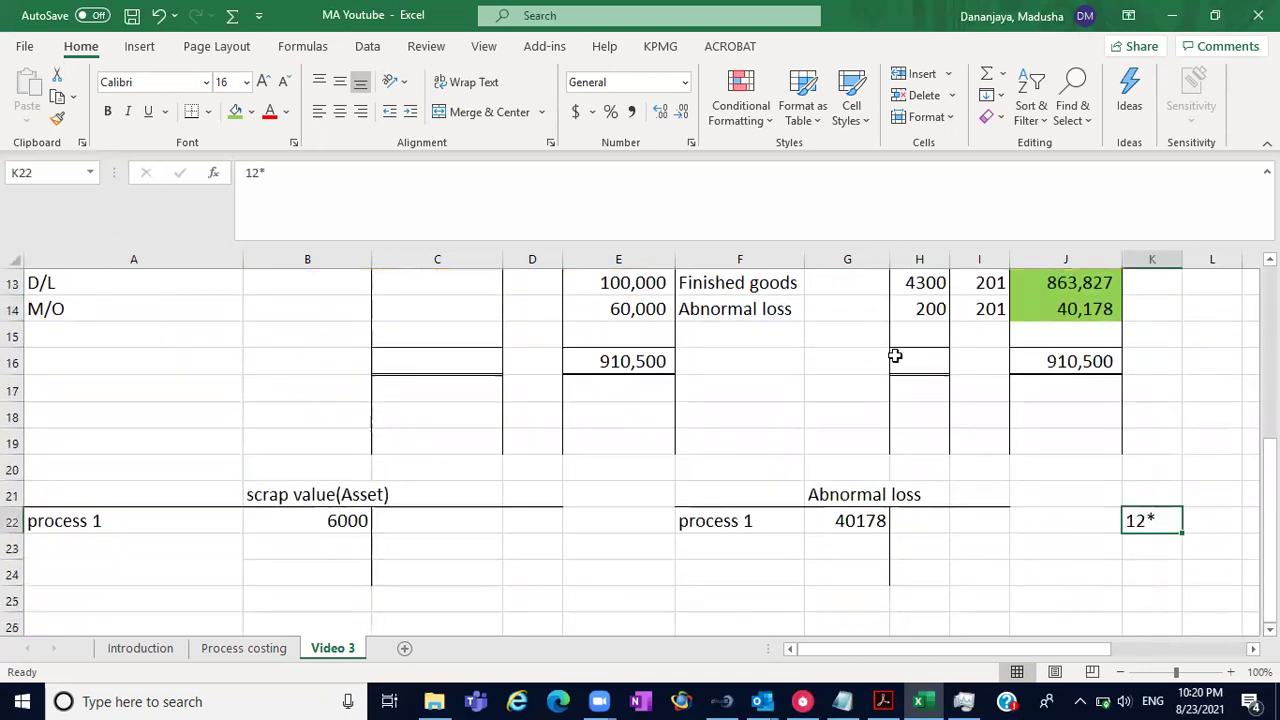
click(382, 187)
text(200)
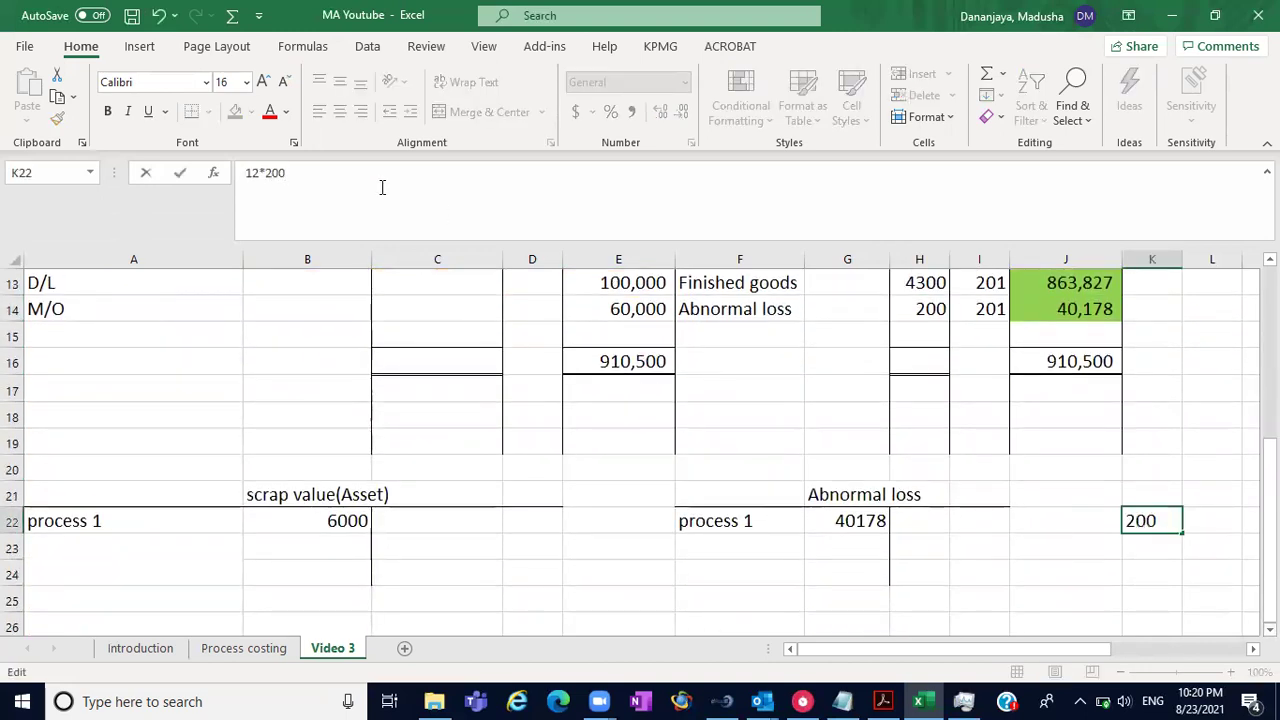
key(Return)
- Credit the Abnormal loss account with 2400 in I22 and "Scrap value" in H22, widening column H to fit
click(970, 526)
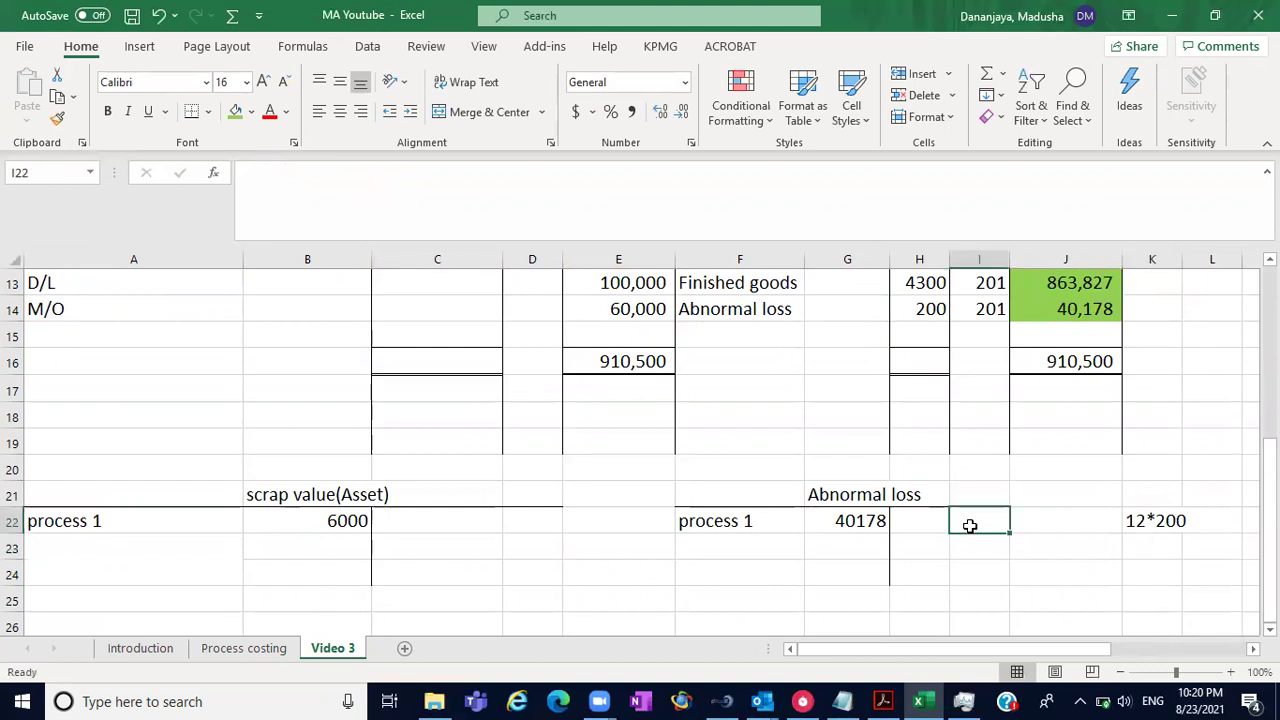
text(2400)
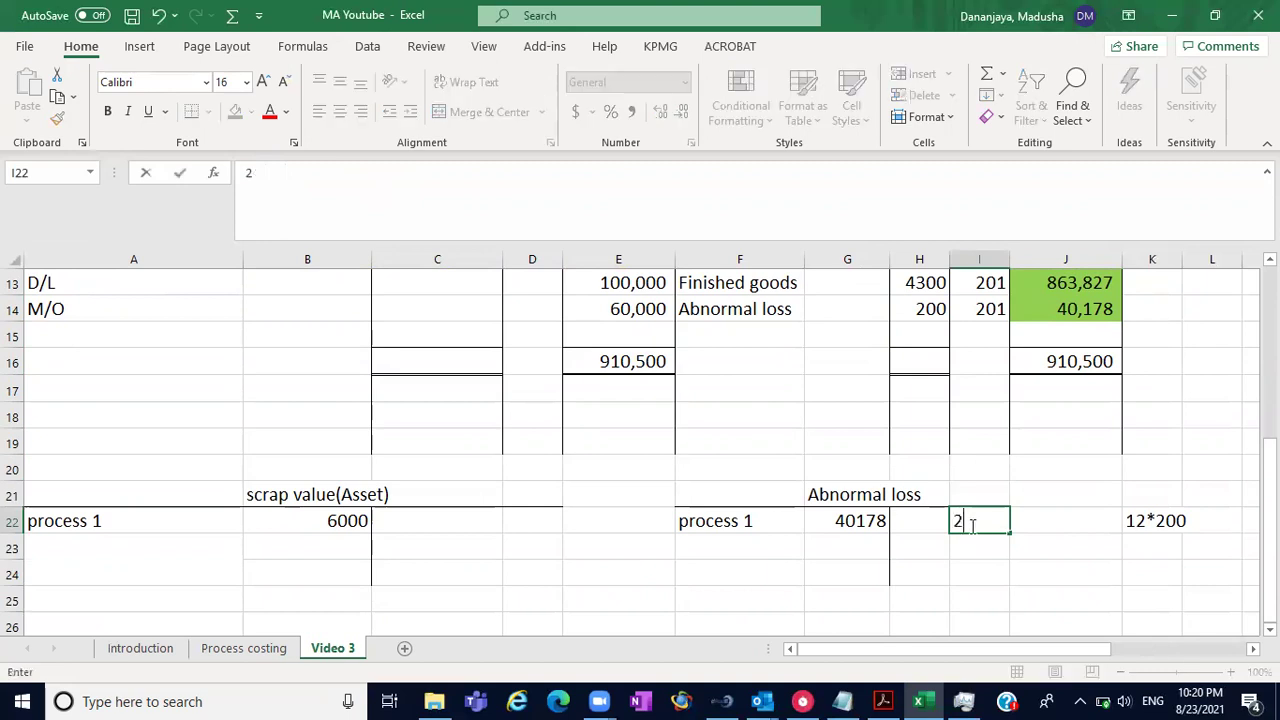
click(906, 523)
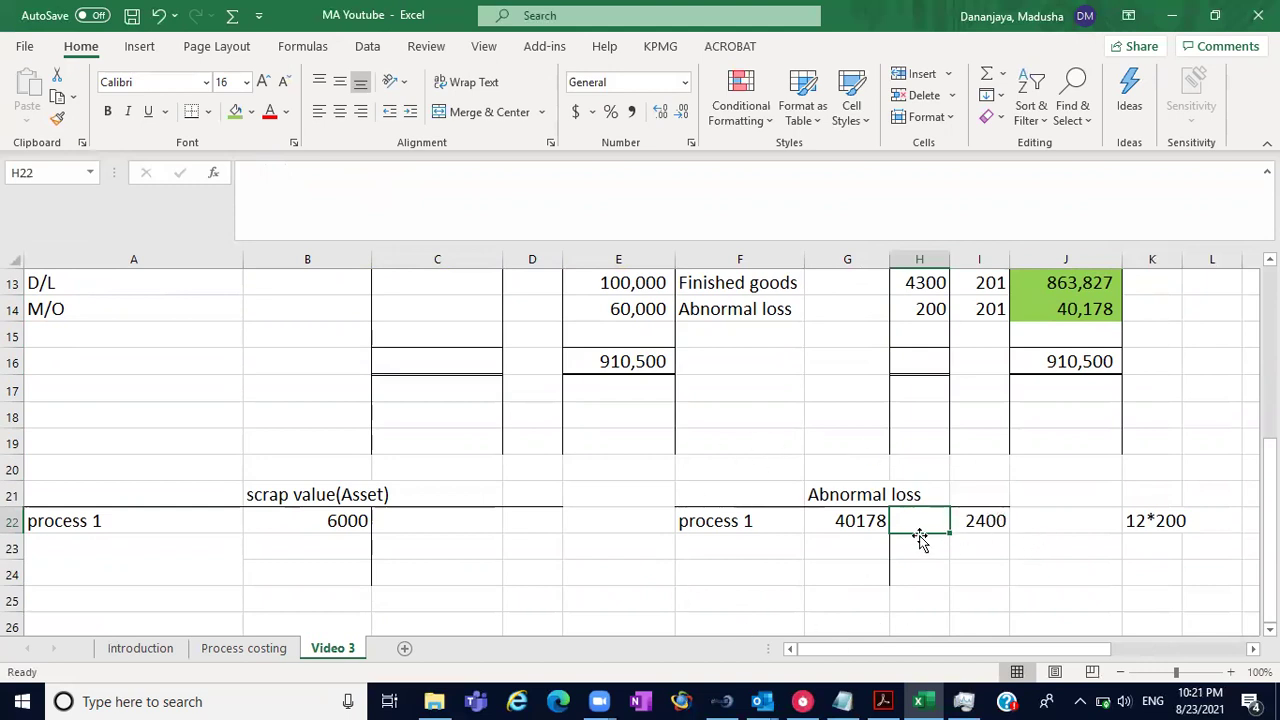
text(S)
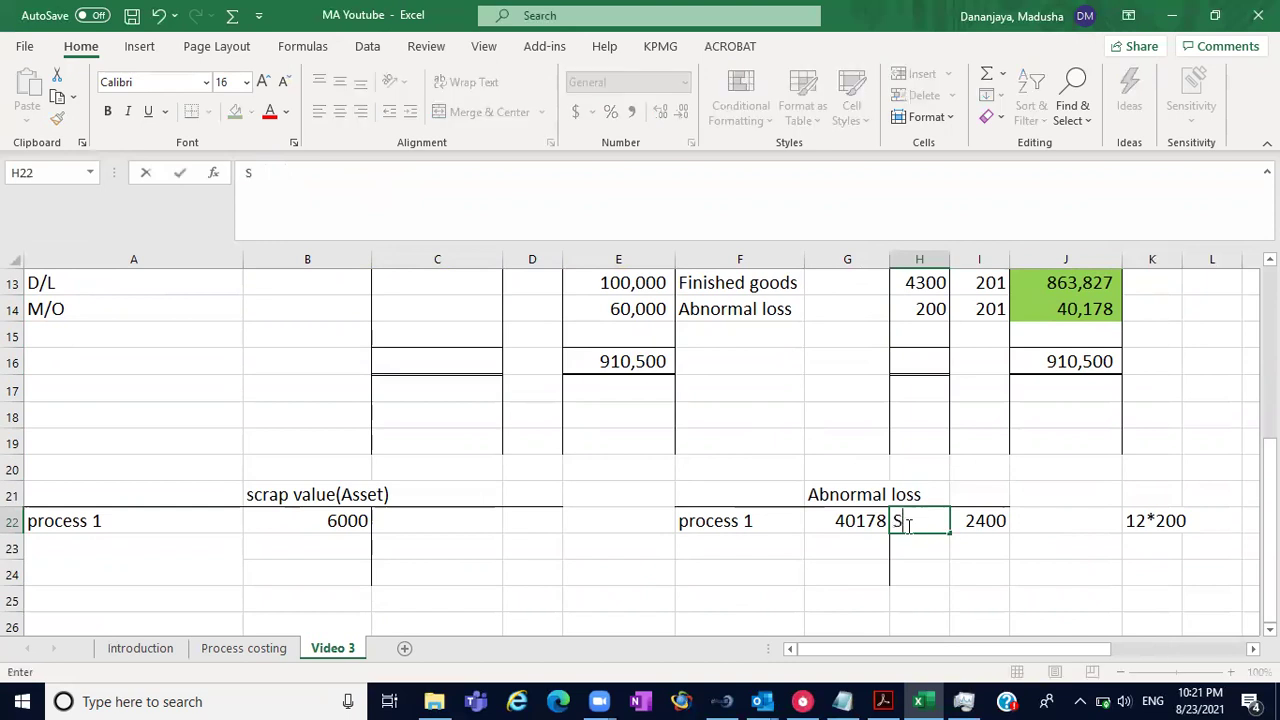
text(crap value)
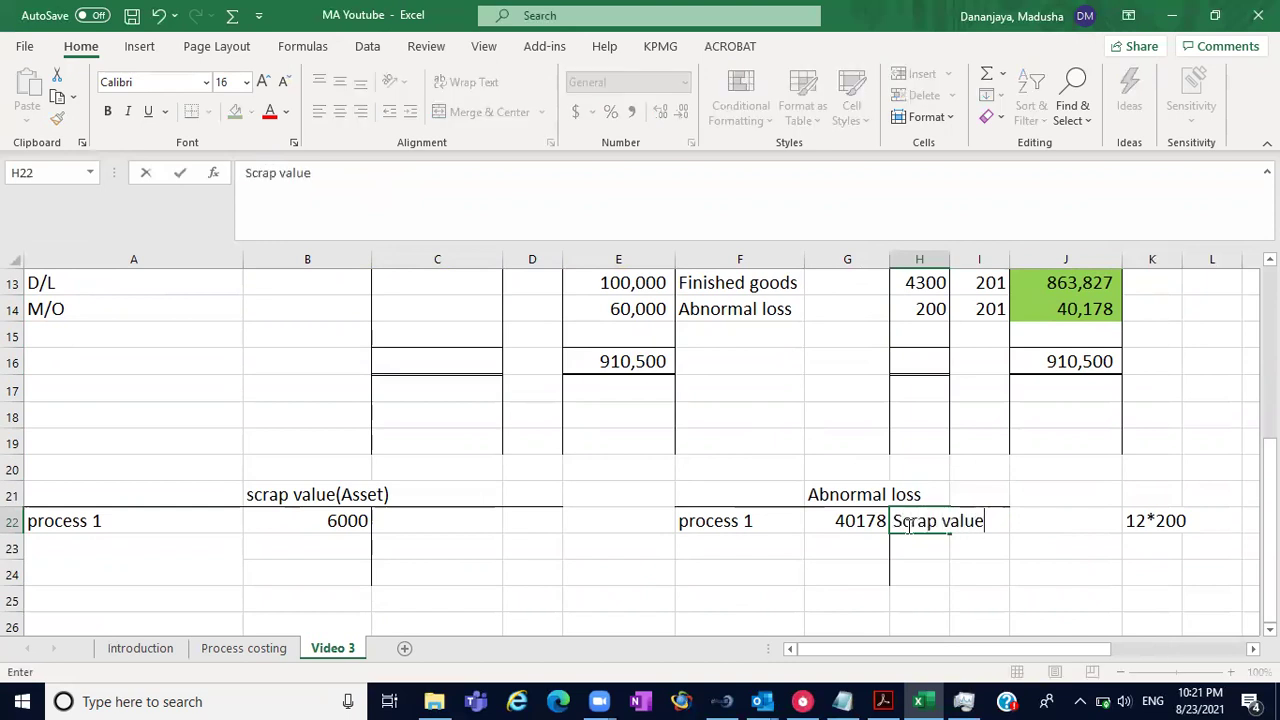
click(895, 575)
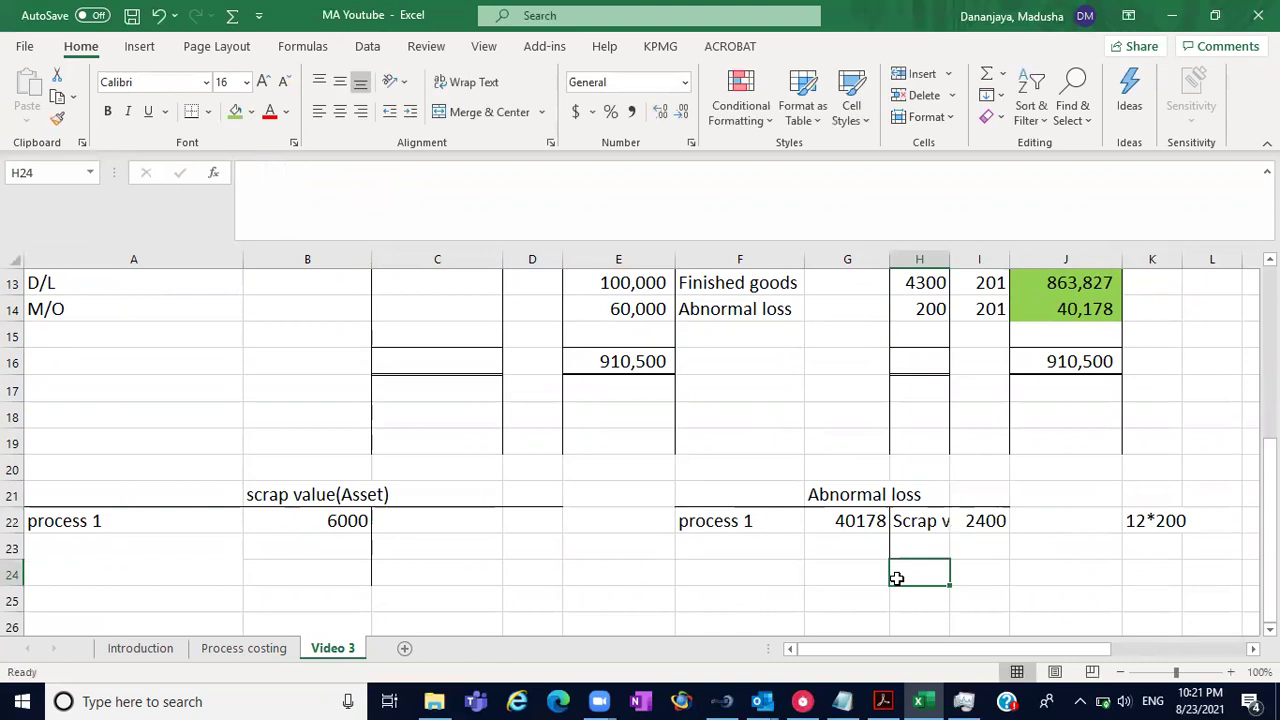
double_click(949, 259)
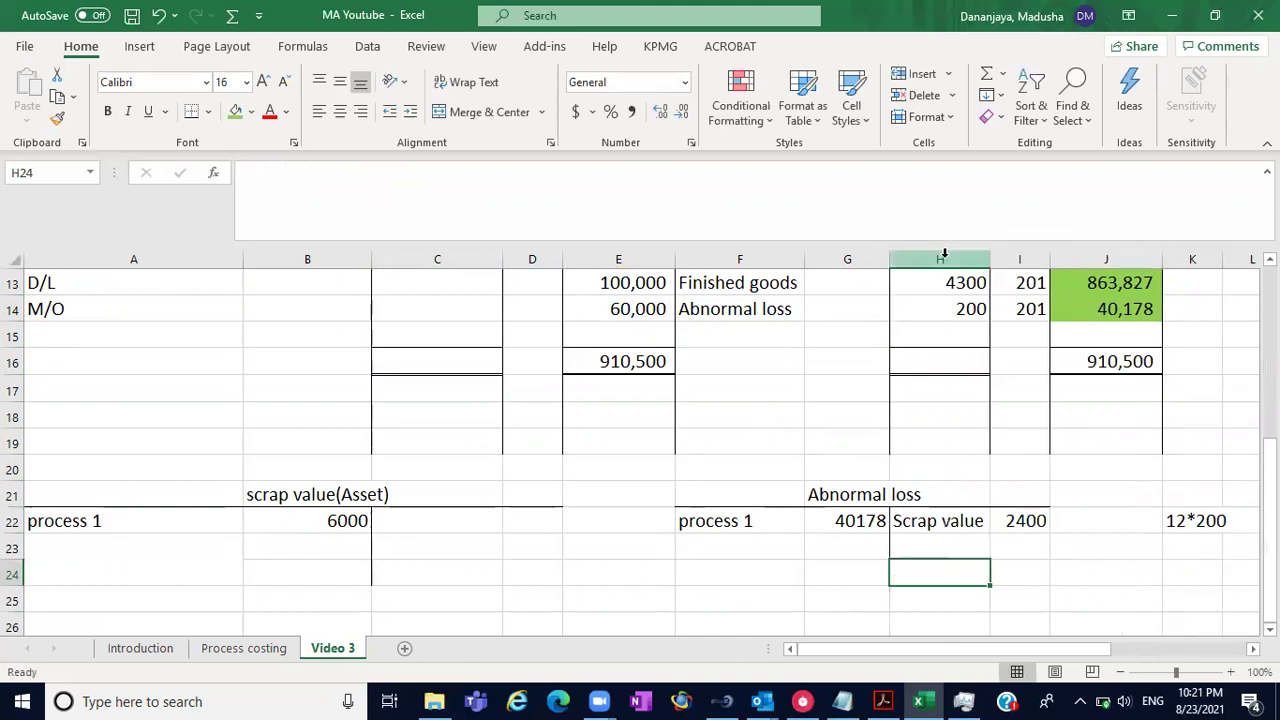
- Record the abnormal loss in the scrap value account with 2400 in B23 and "Abnormal loss" in A23, after unmerging A23:A24
click(331, 538)
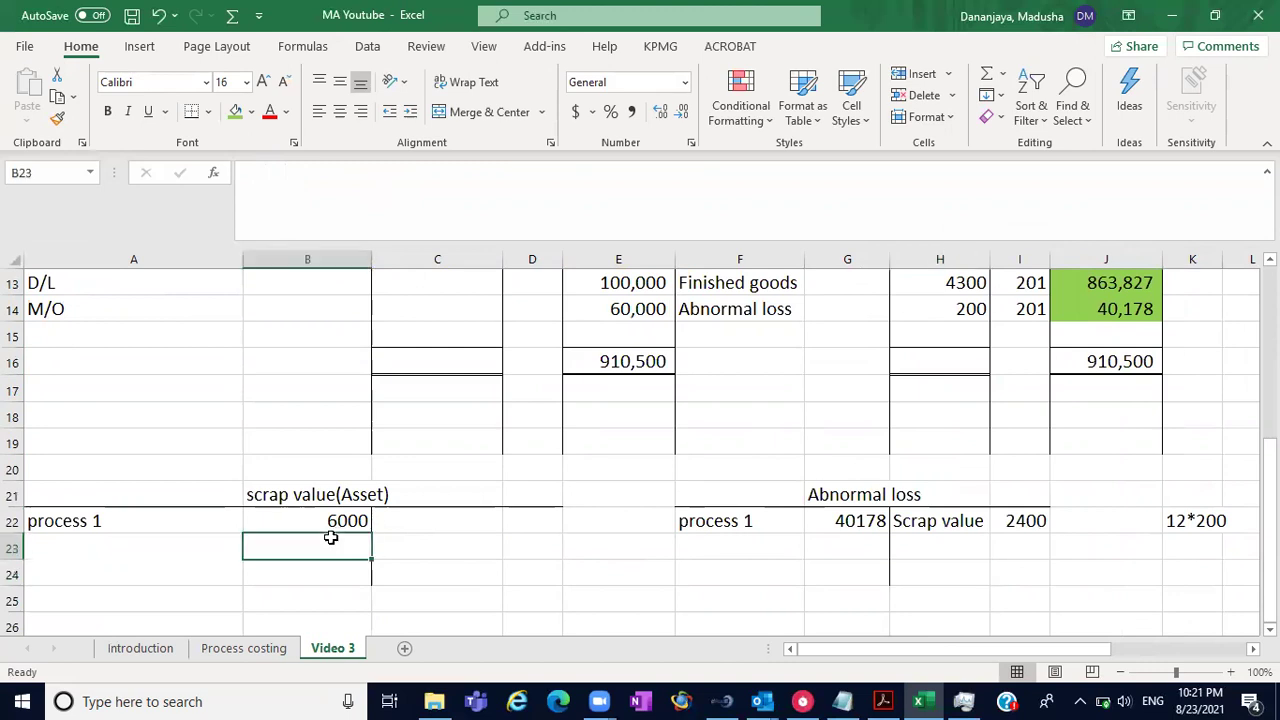
text(2400)
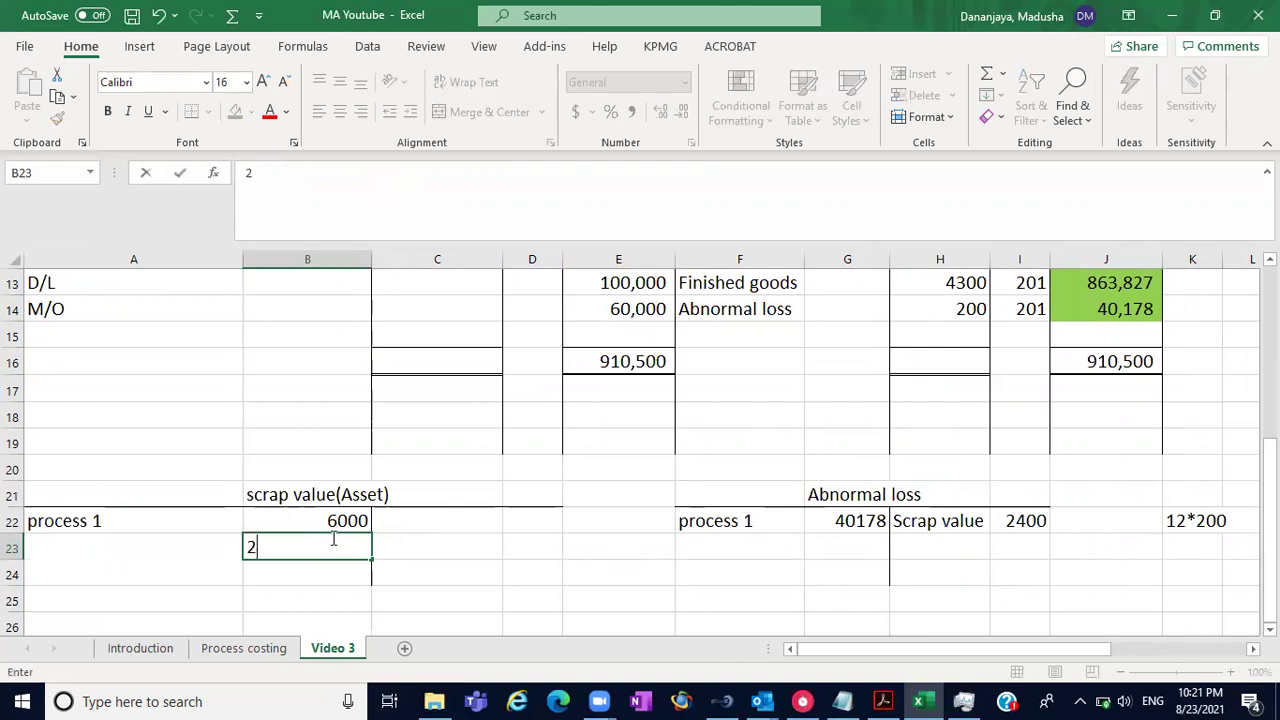
click(150, 552)
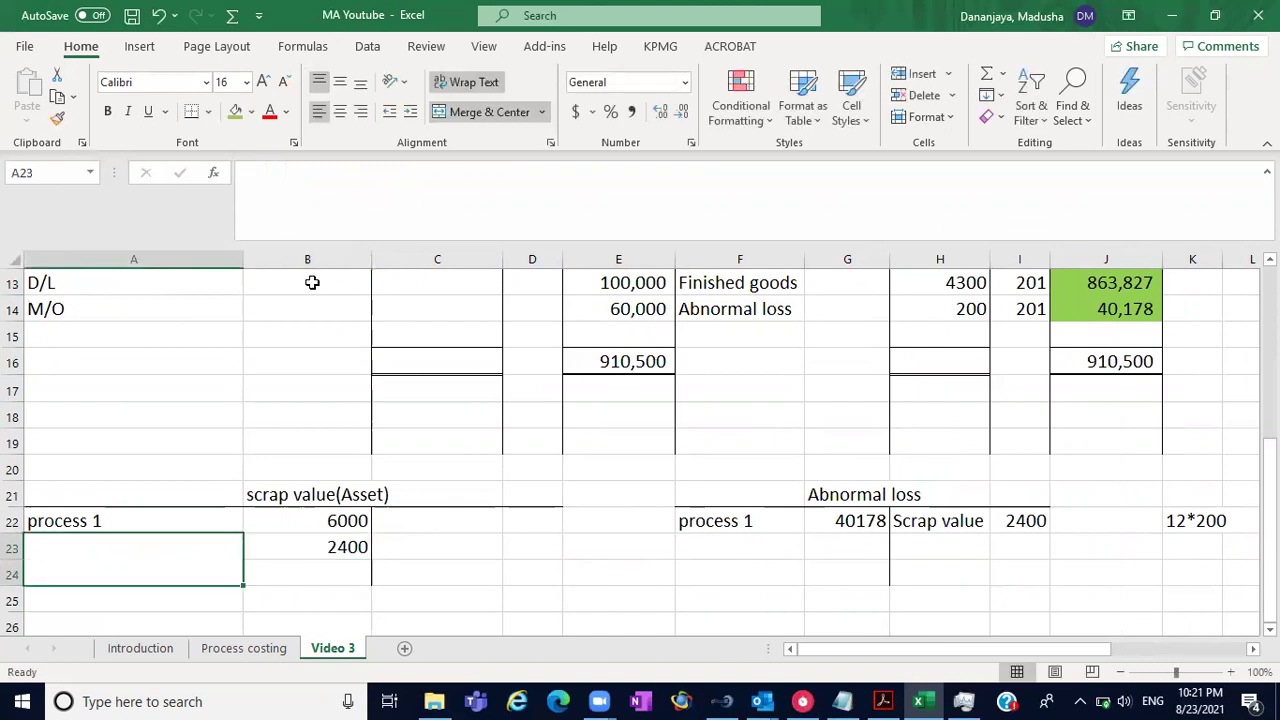
click(463, 117)
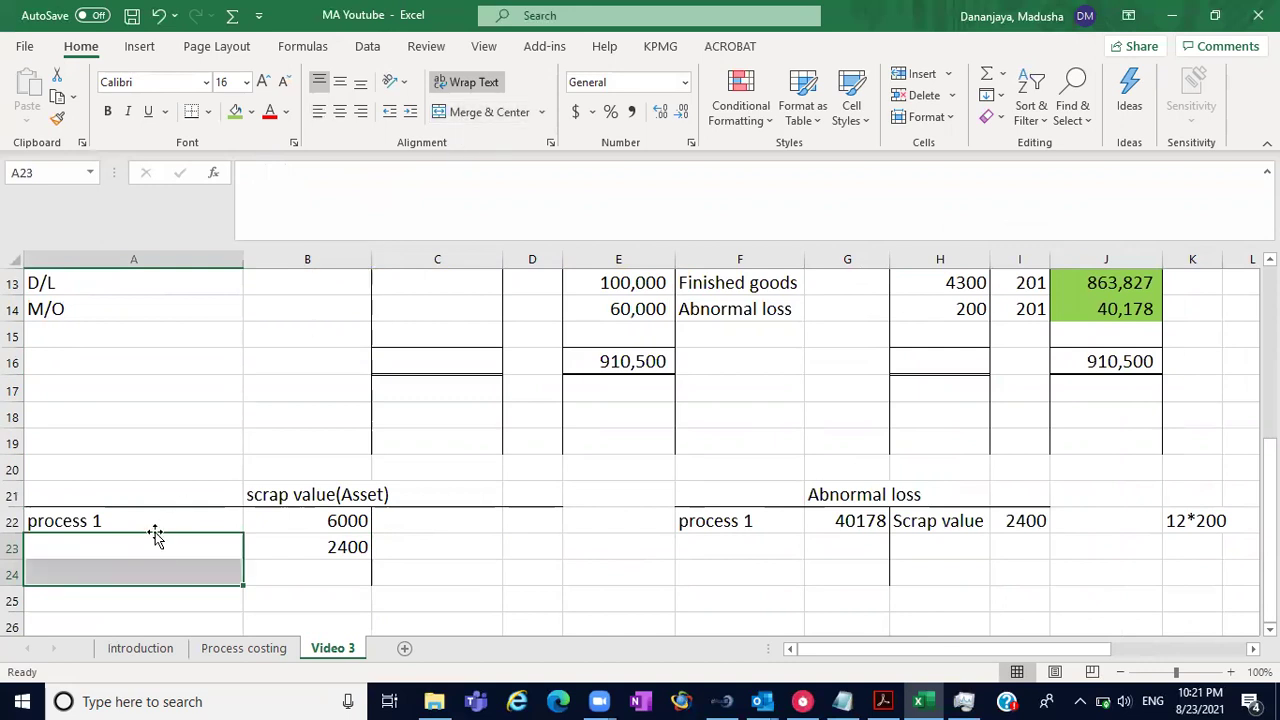
click(122, 540)
text(A)
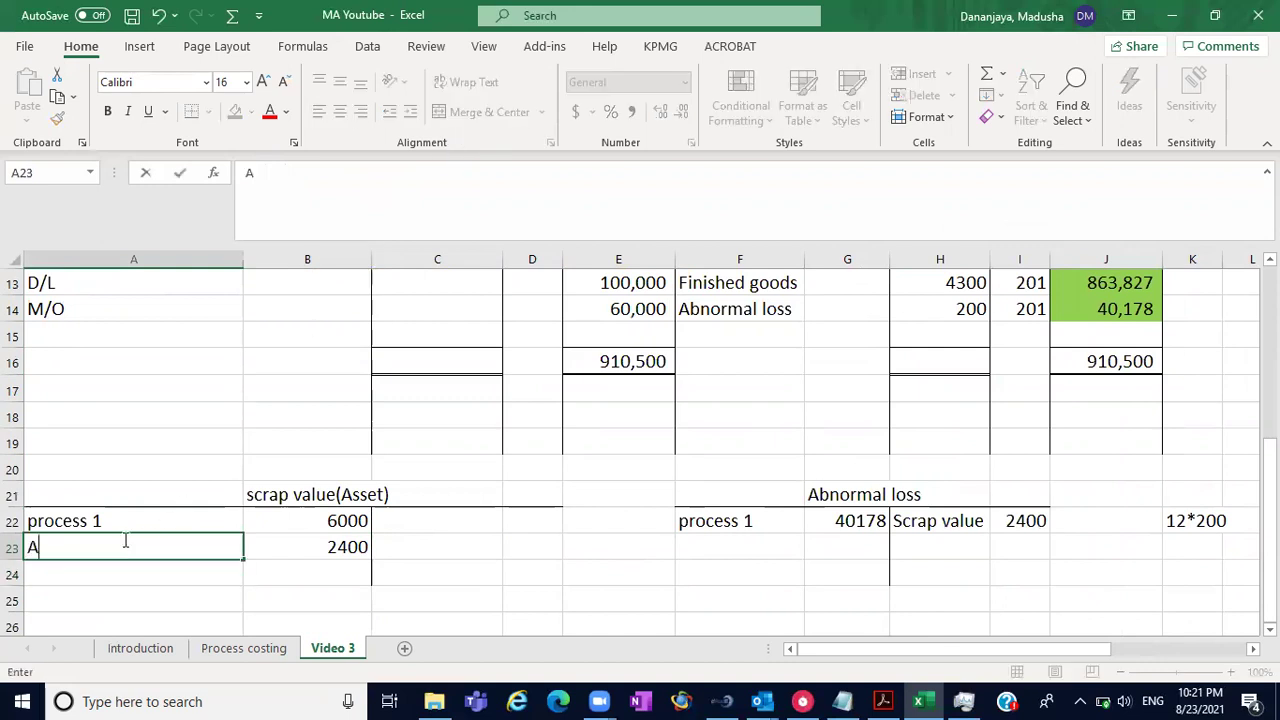
text(bnormal loss)
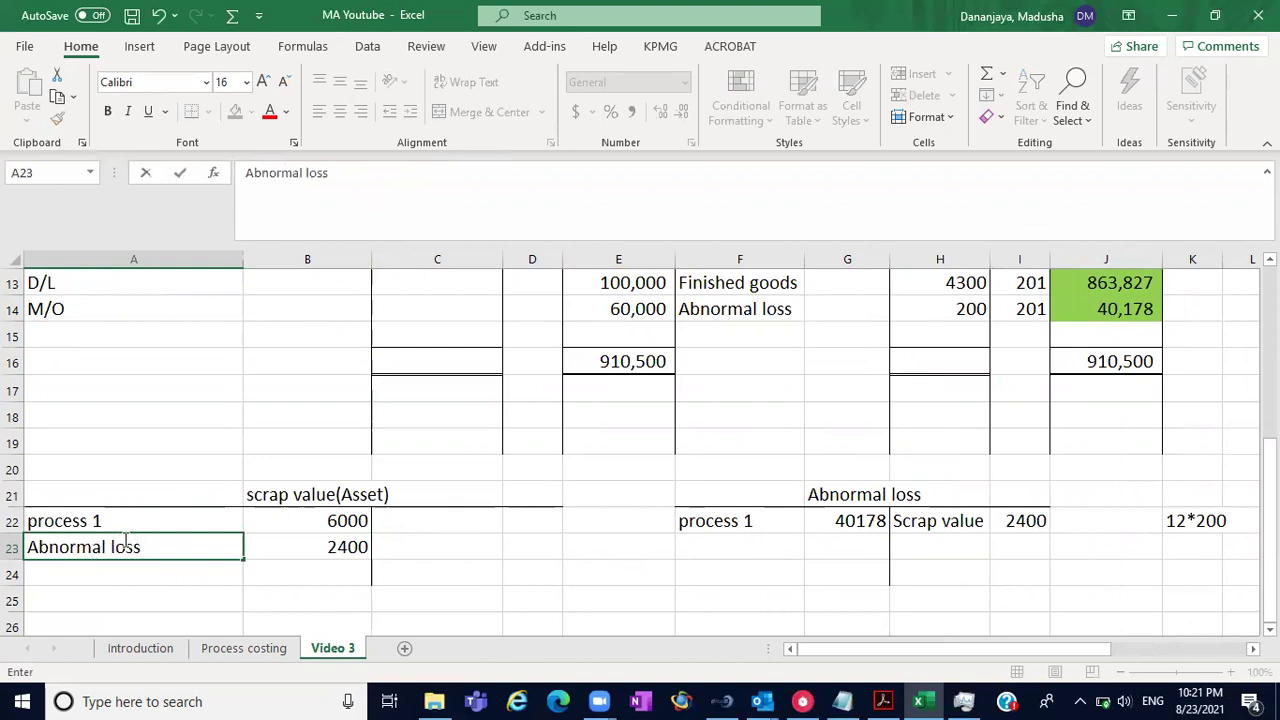
click(213, 432)
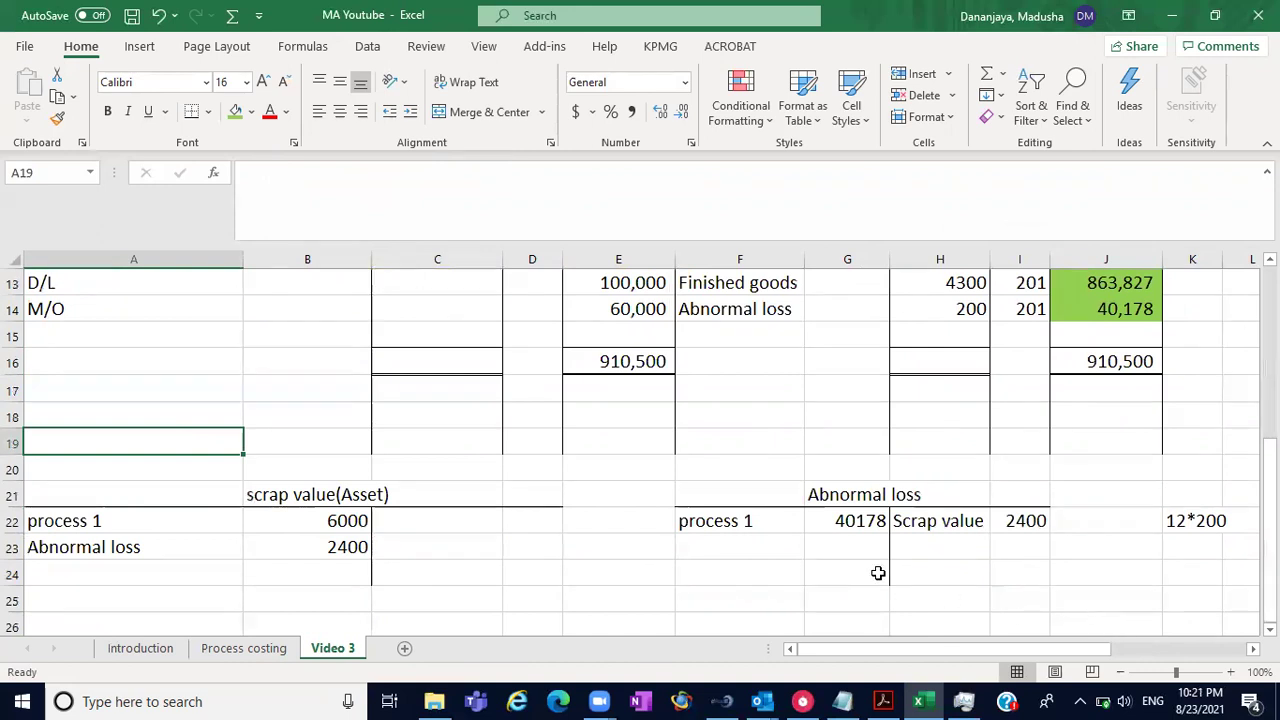
- Examine the open rows of the Abnormal loss account and the finished goods and normal loss rows in Process Account 1
drag(775, 570, 1005, 580)
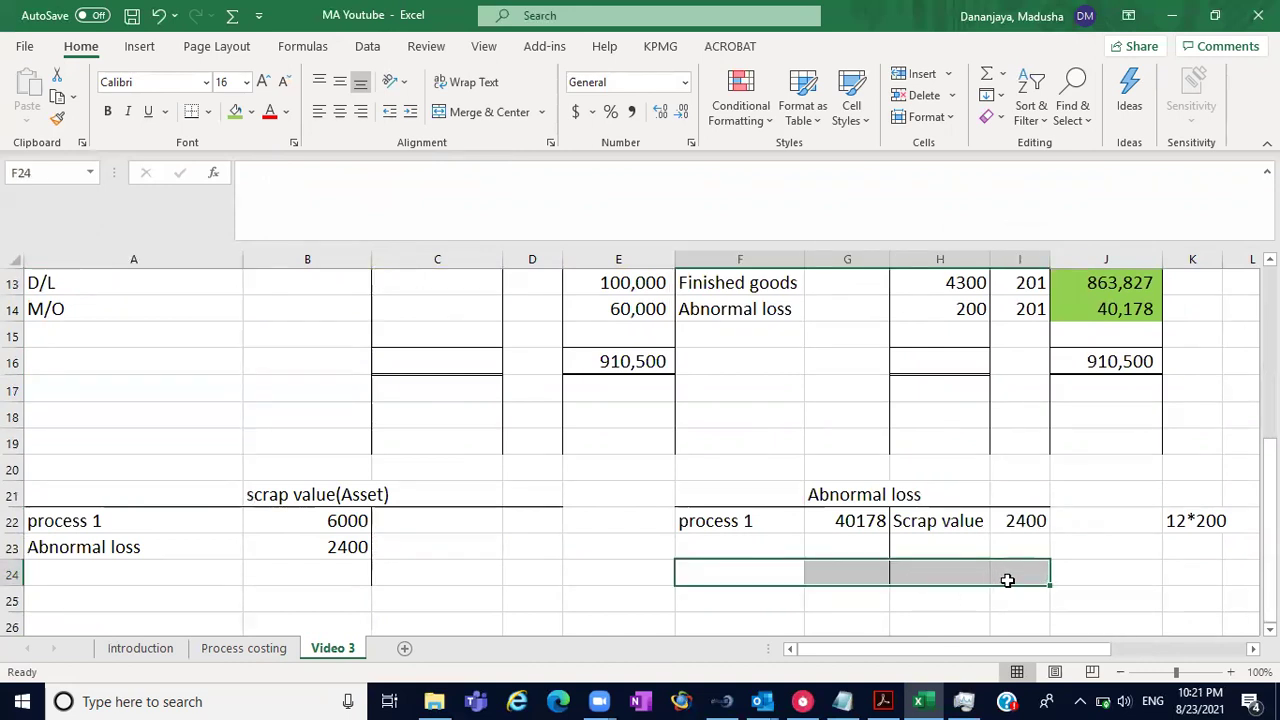
click(943, 548)
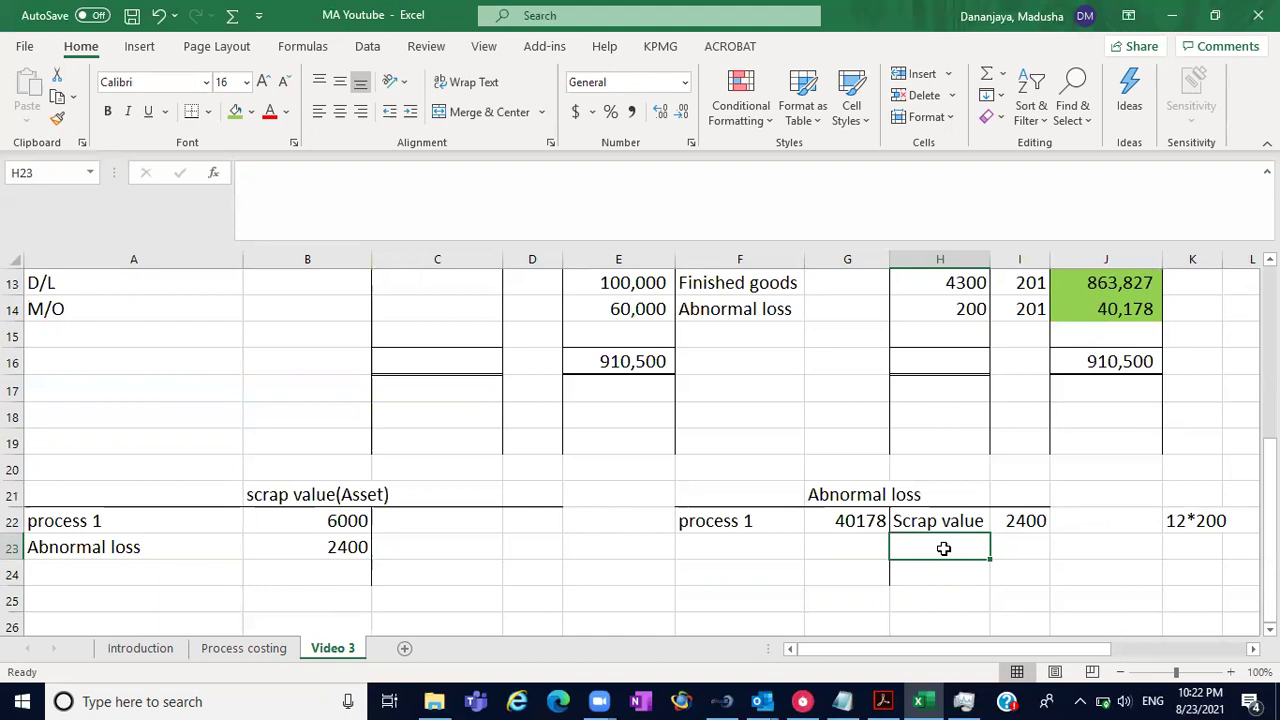
scroll(686, 409, up, 1)
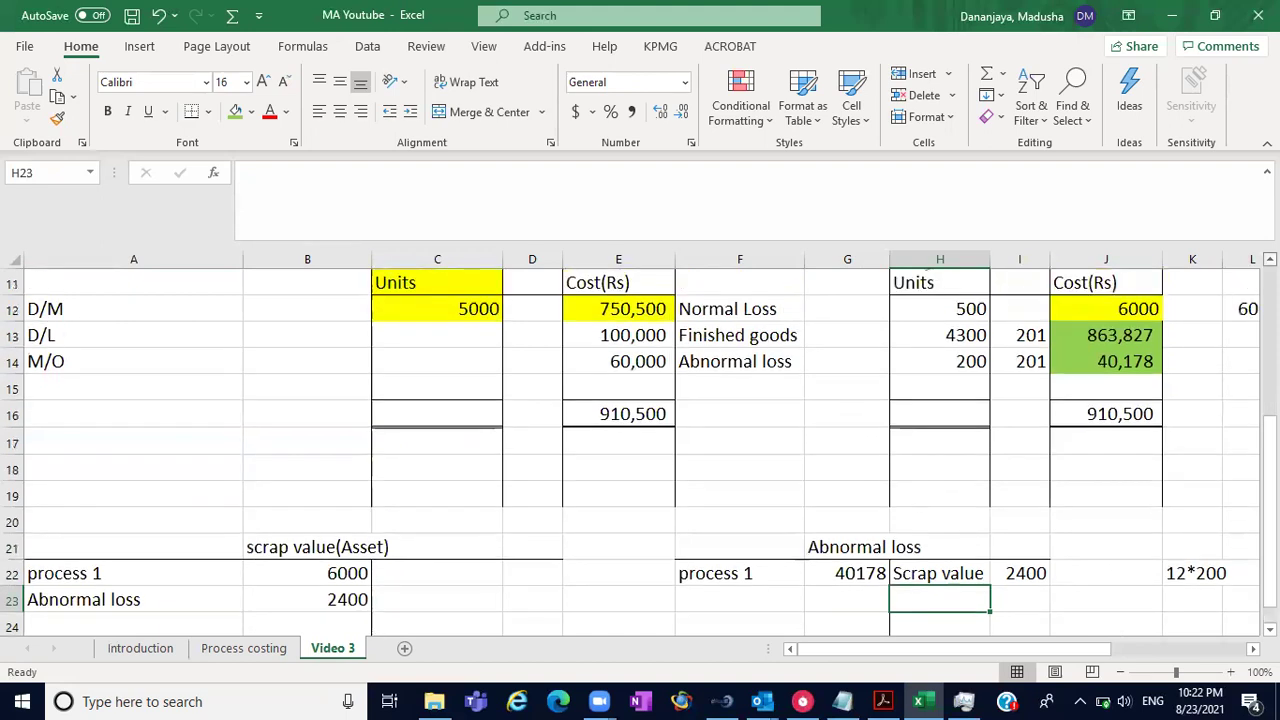
drag(709, 364, 955, 362)
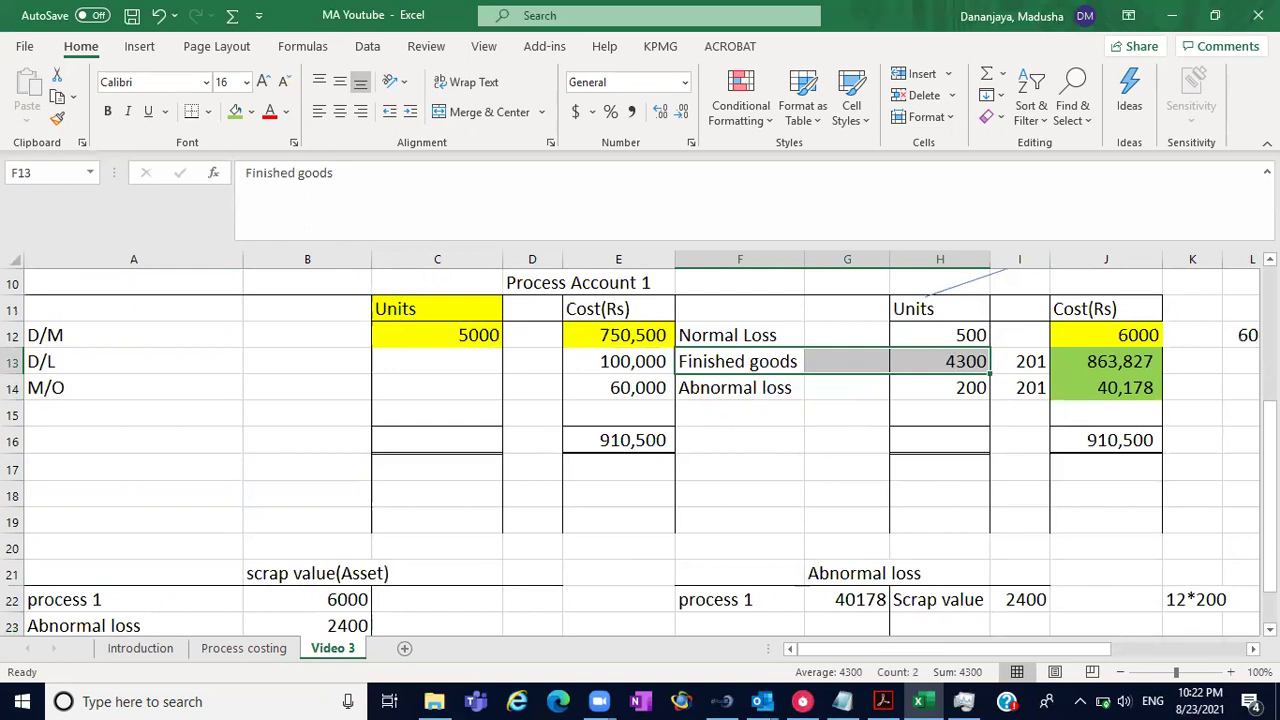
click(733, 335)
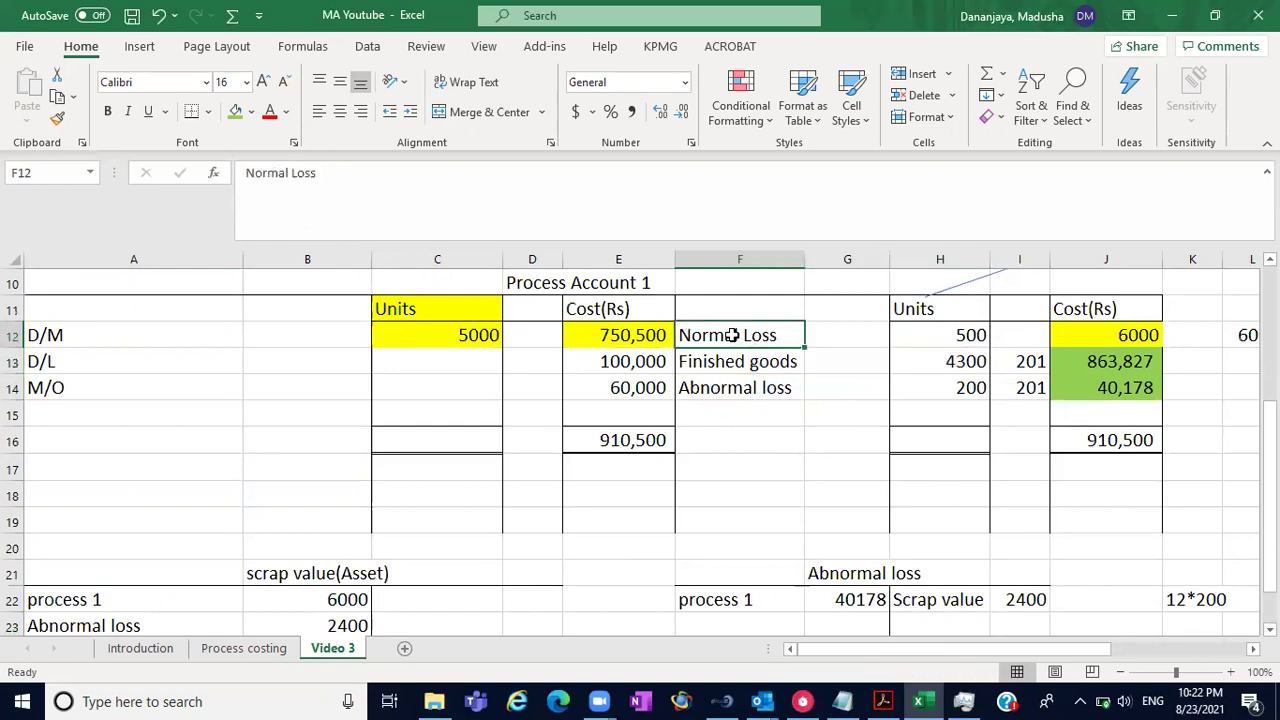
- Review the direct material, normal loss and finished goods figures in Process Account 1
drag(466, 334, 620, 340)
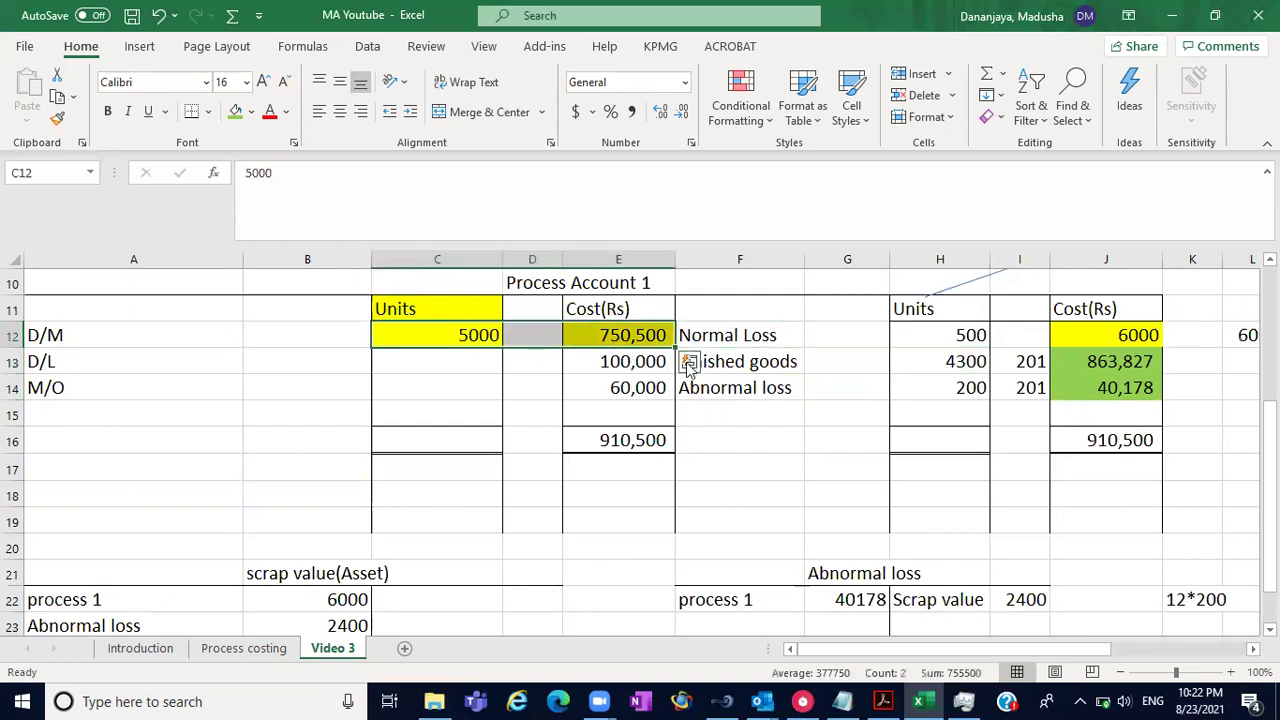
click(1113, 338)
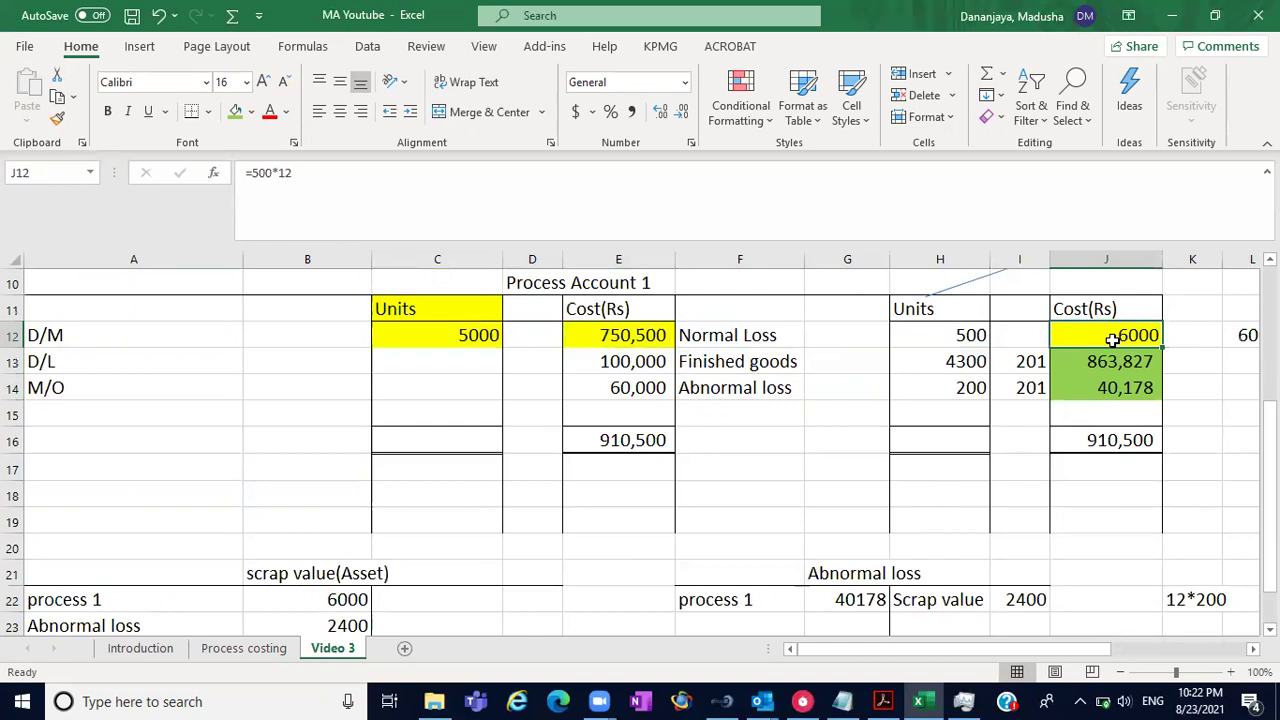
click(760, 366)
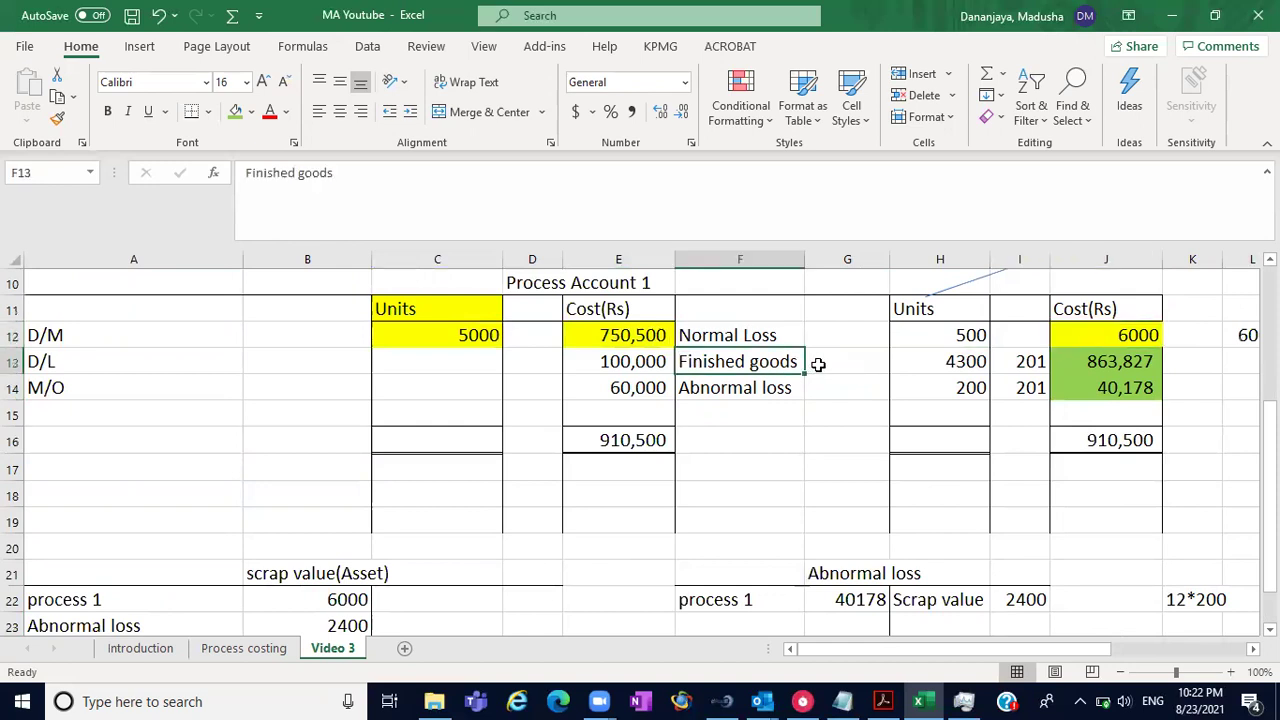
drag(540, 328, 600, 385)
click(790, 368)
click(918, 380)
click(904, 363)
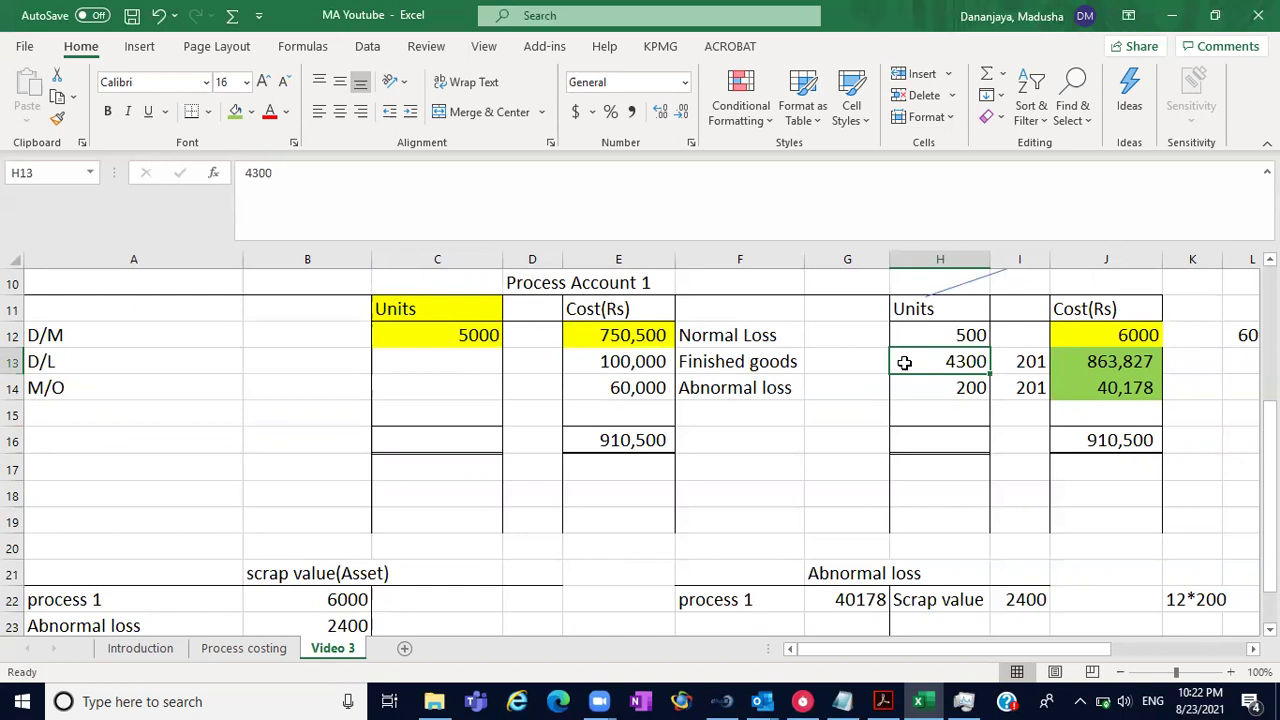
click(733, 354)
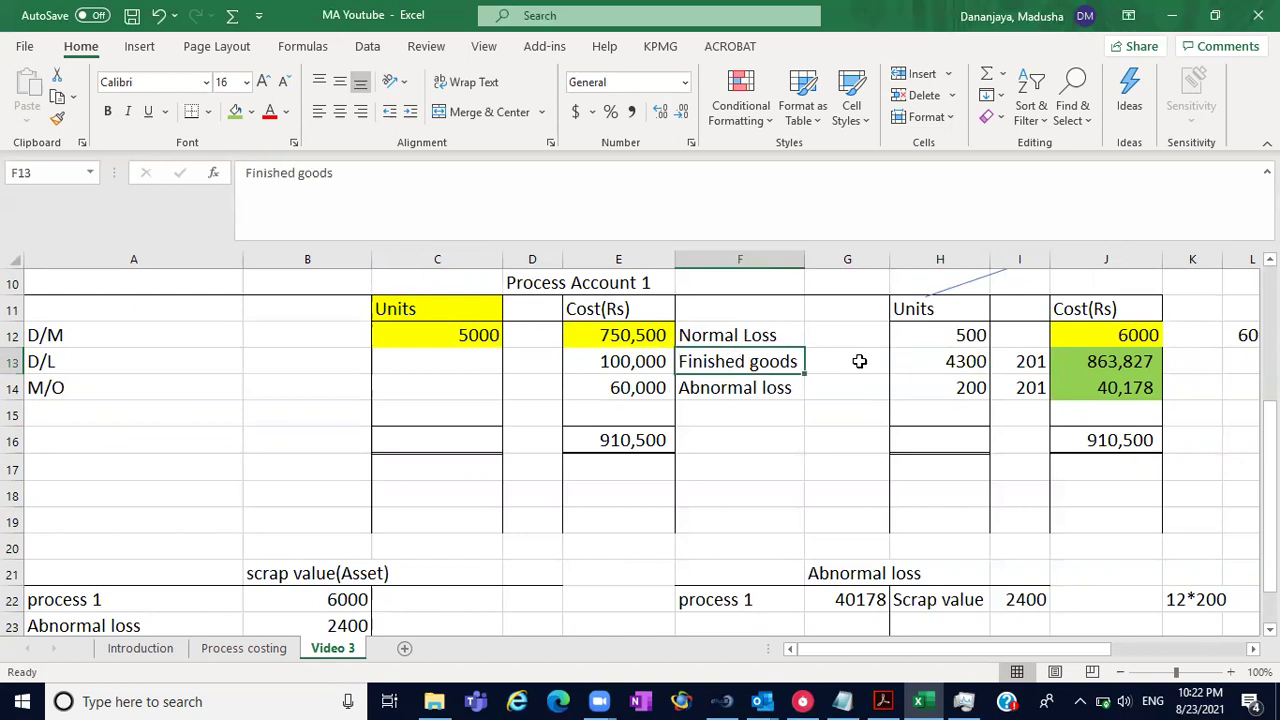
click(921, 363)
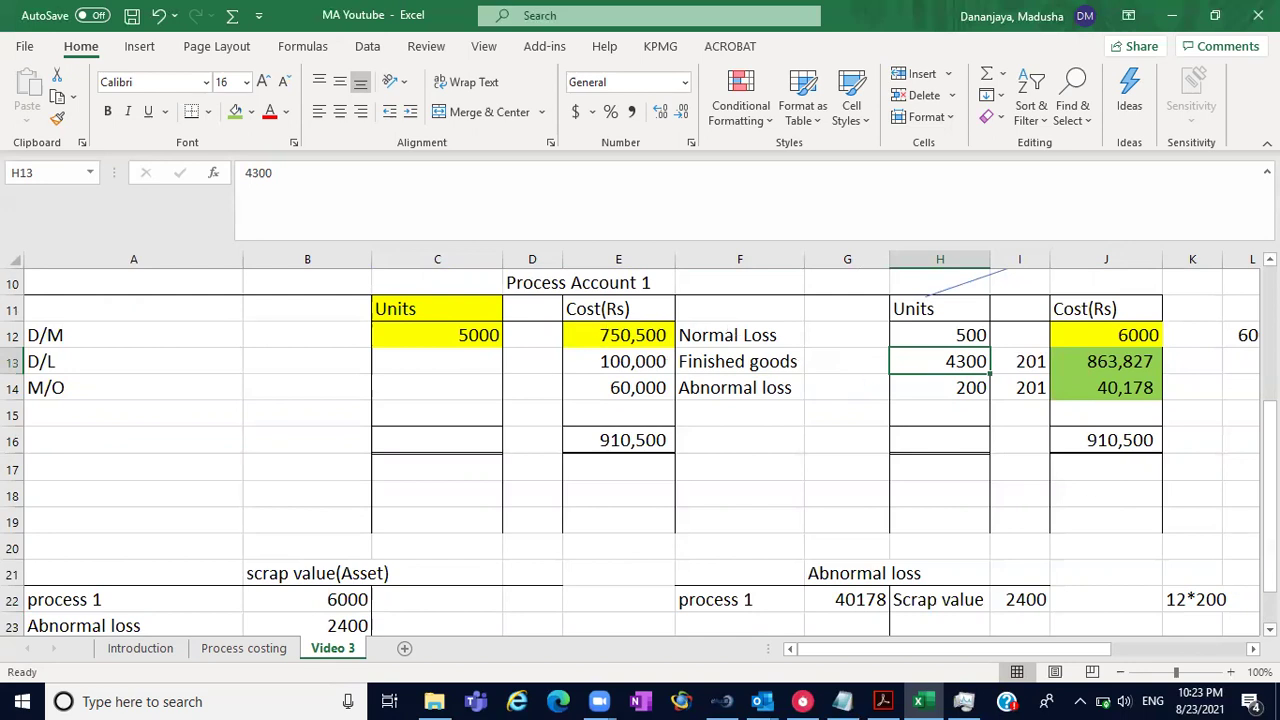
- Examine the Abnormal loss account and the open credit side of the scrap value account
scroll(1026, 580, down, 2)
click(793, 473)
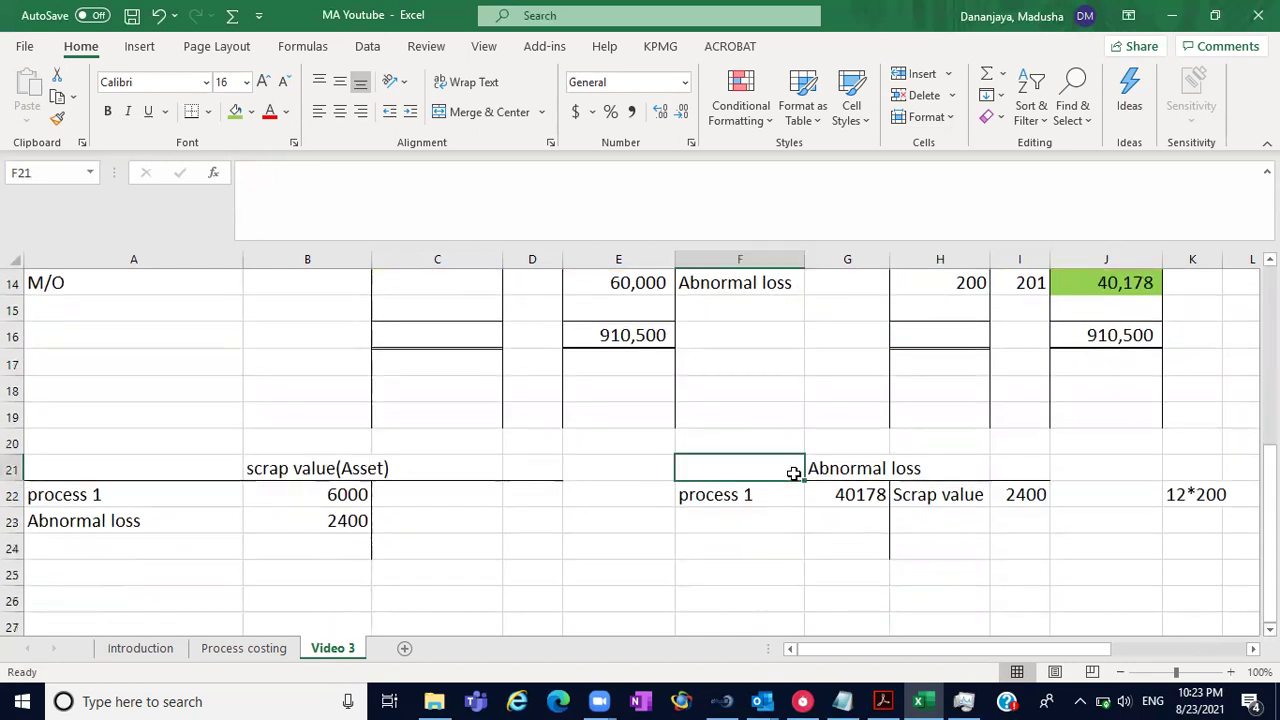
drag(793, 473, 1014, 546)
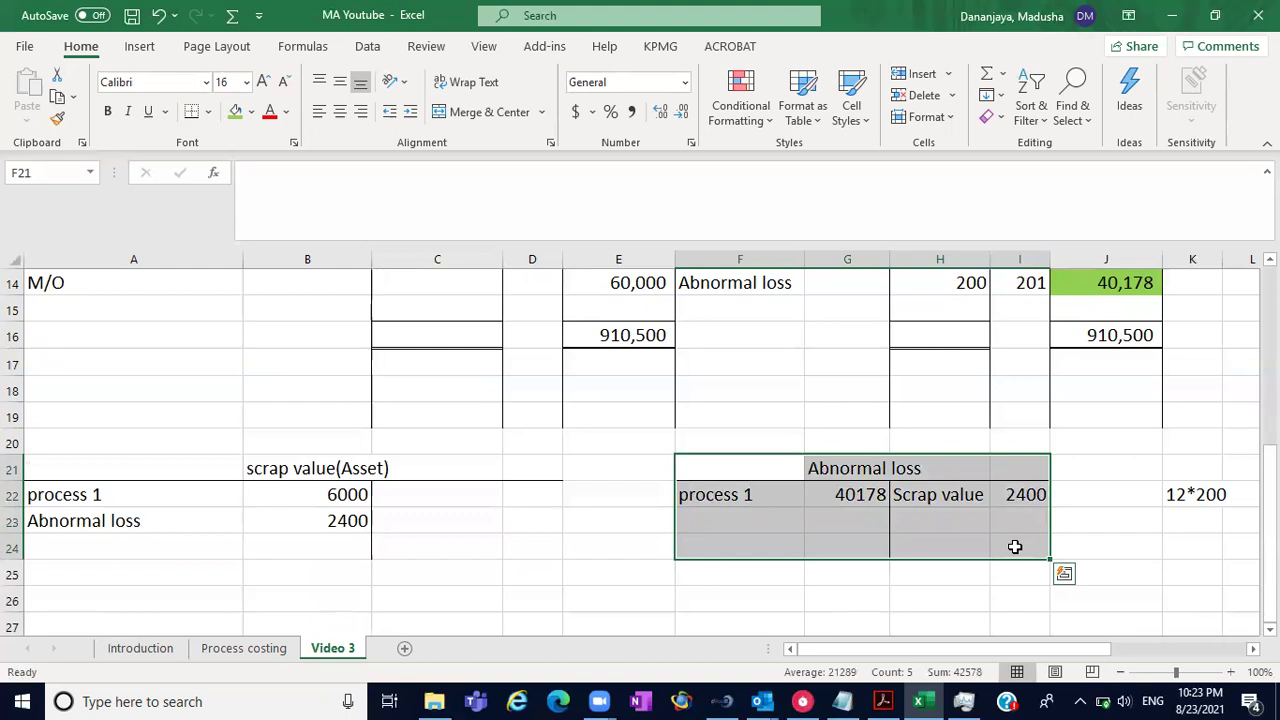
click(940, 546)
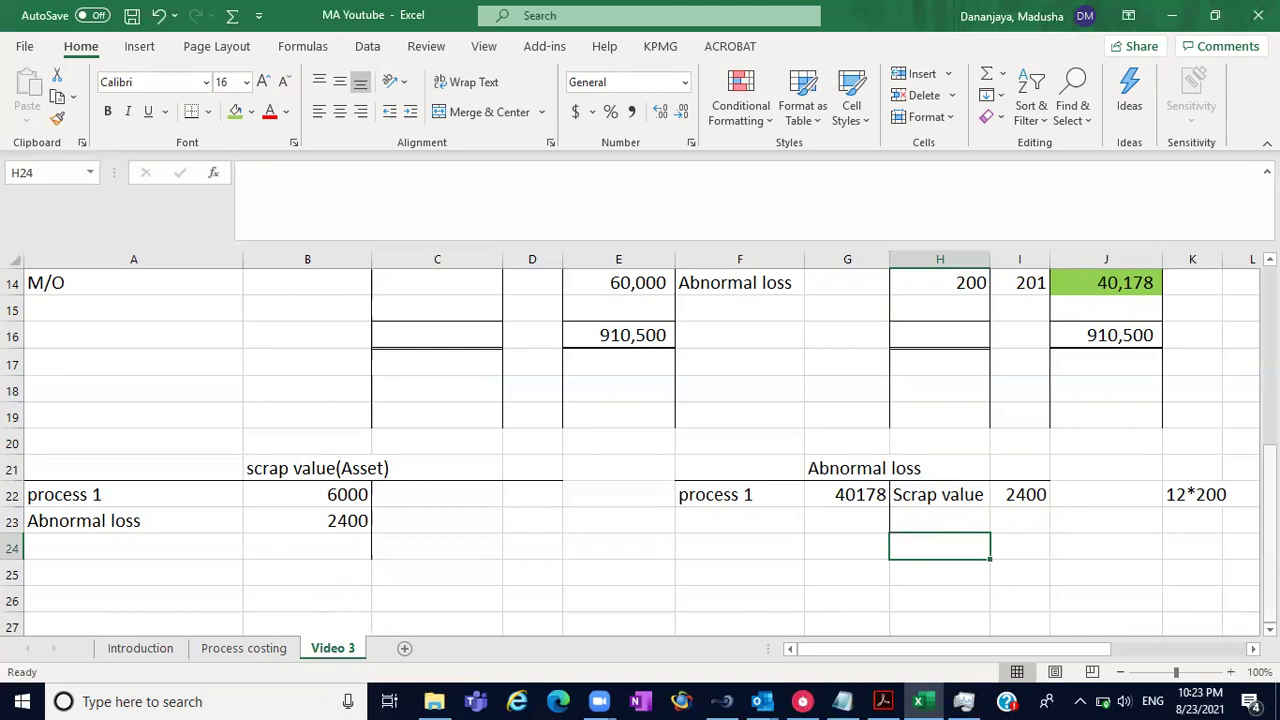
click(1269, 628)
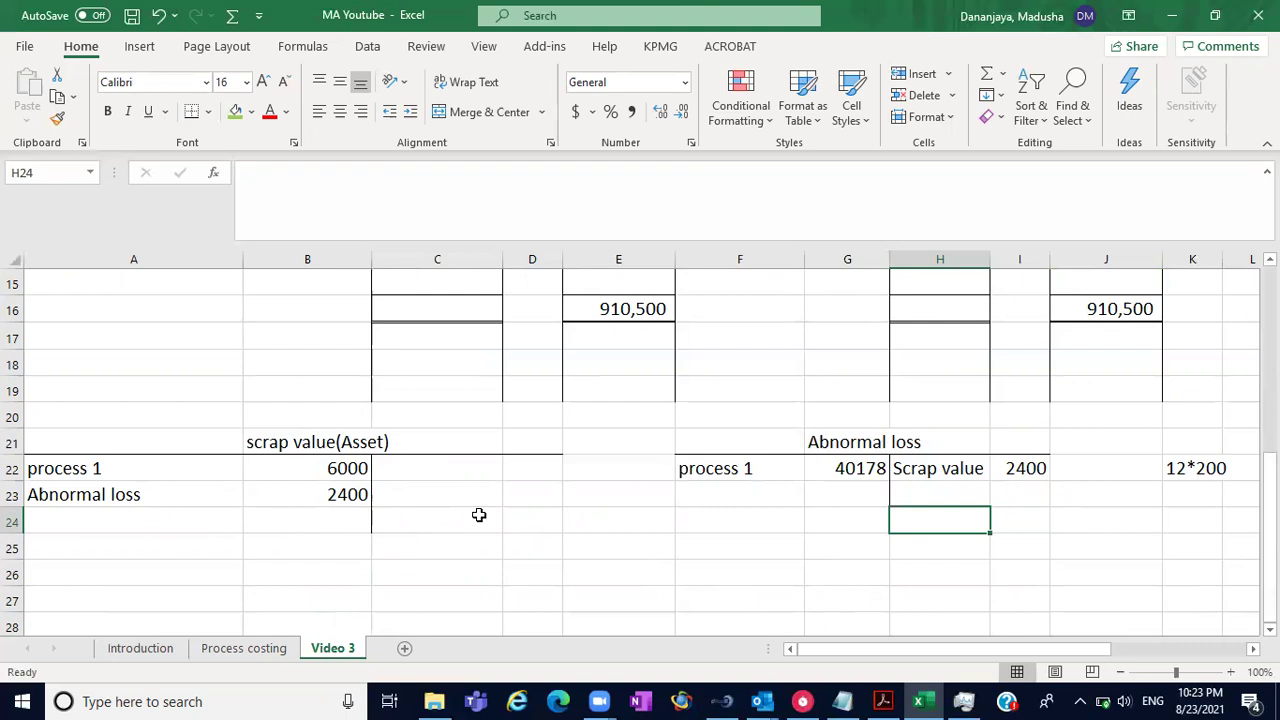
drag(469, 474, 549, 514)
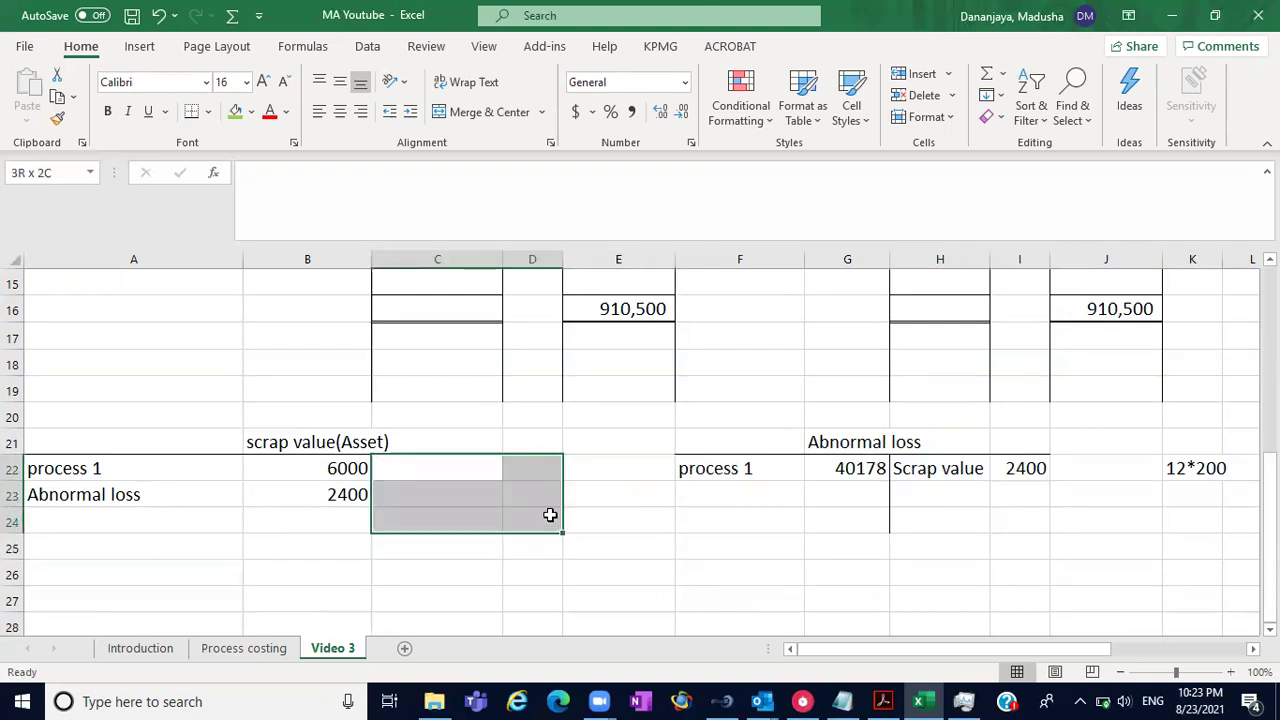
click(477, 499)
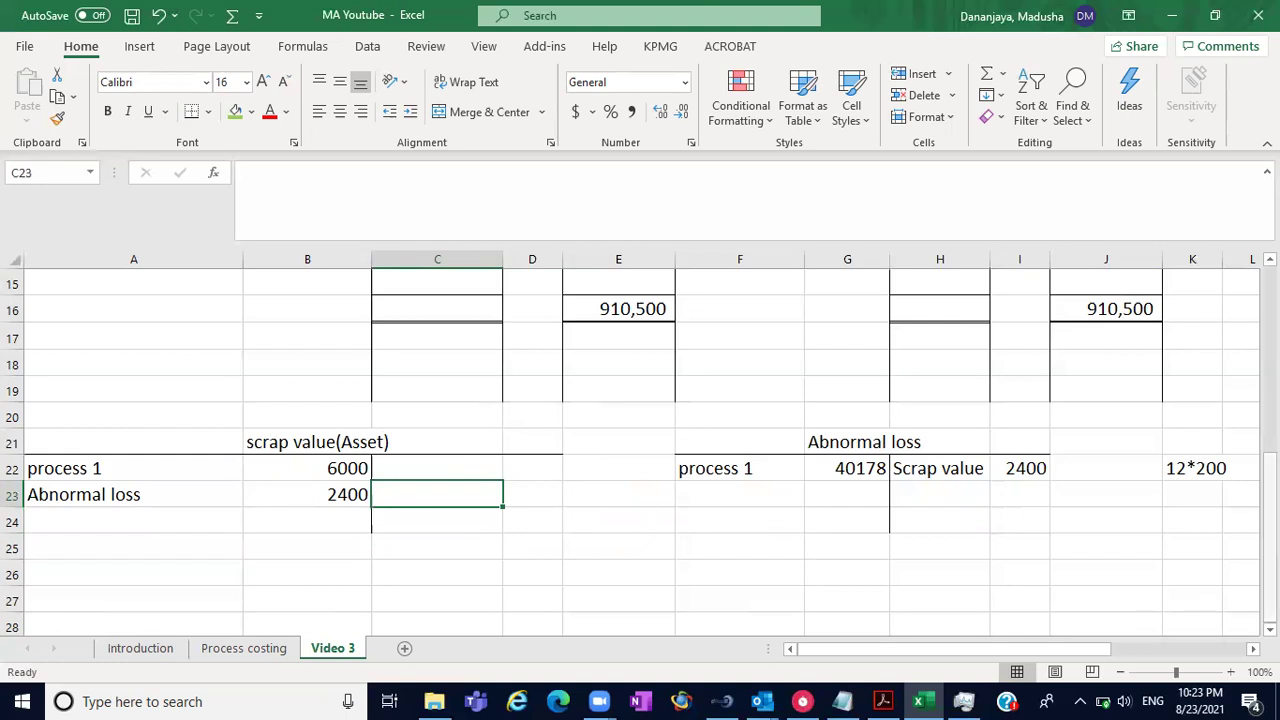
- Copy the problem data in A1:C7 to the blank area starting at A28, below the scrap value account
drag(1269, 537, 1269, 357)
drag(1269, 455, 1269, 448)
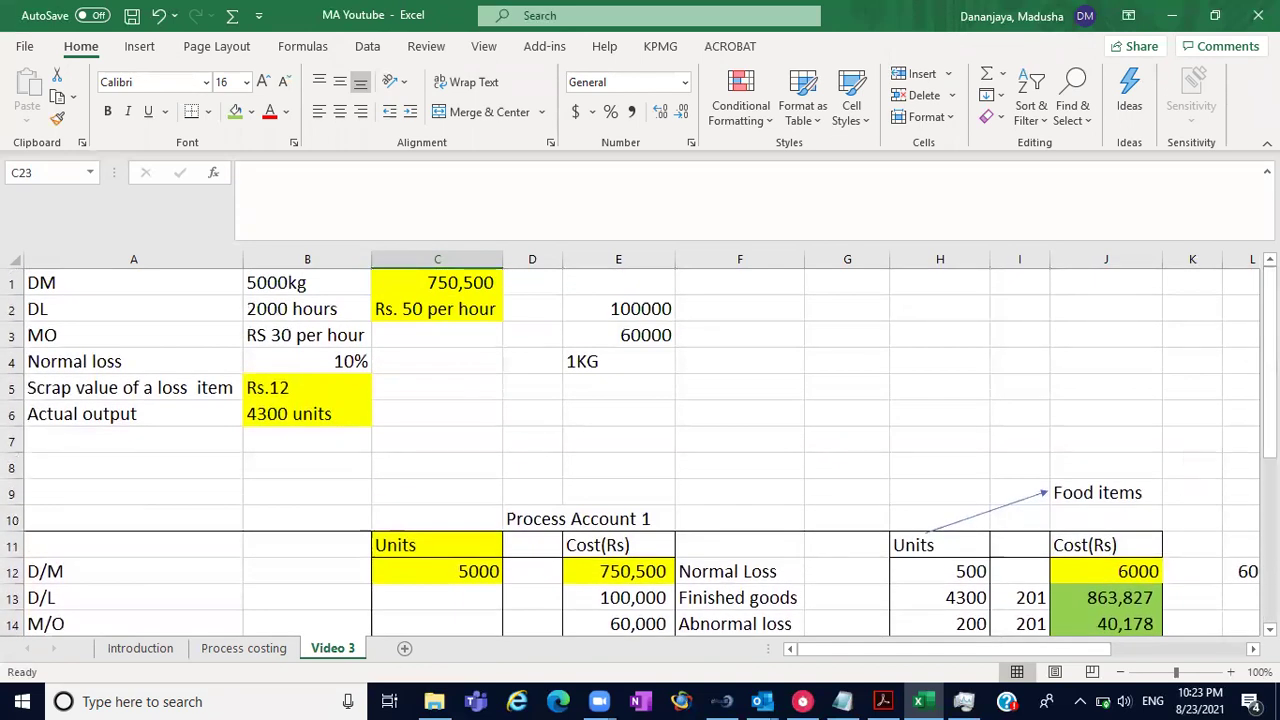
click(1269, 448)
click(316, 414)
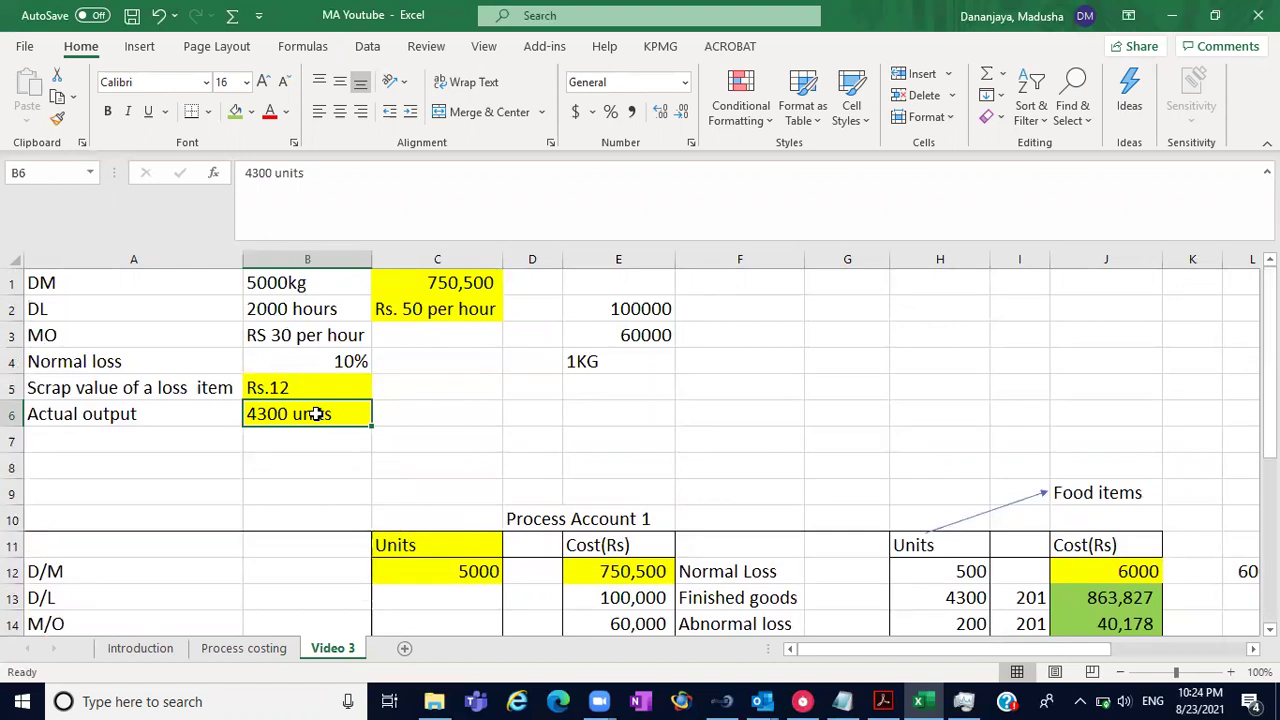
click(82, 287)
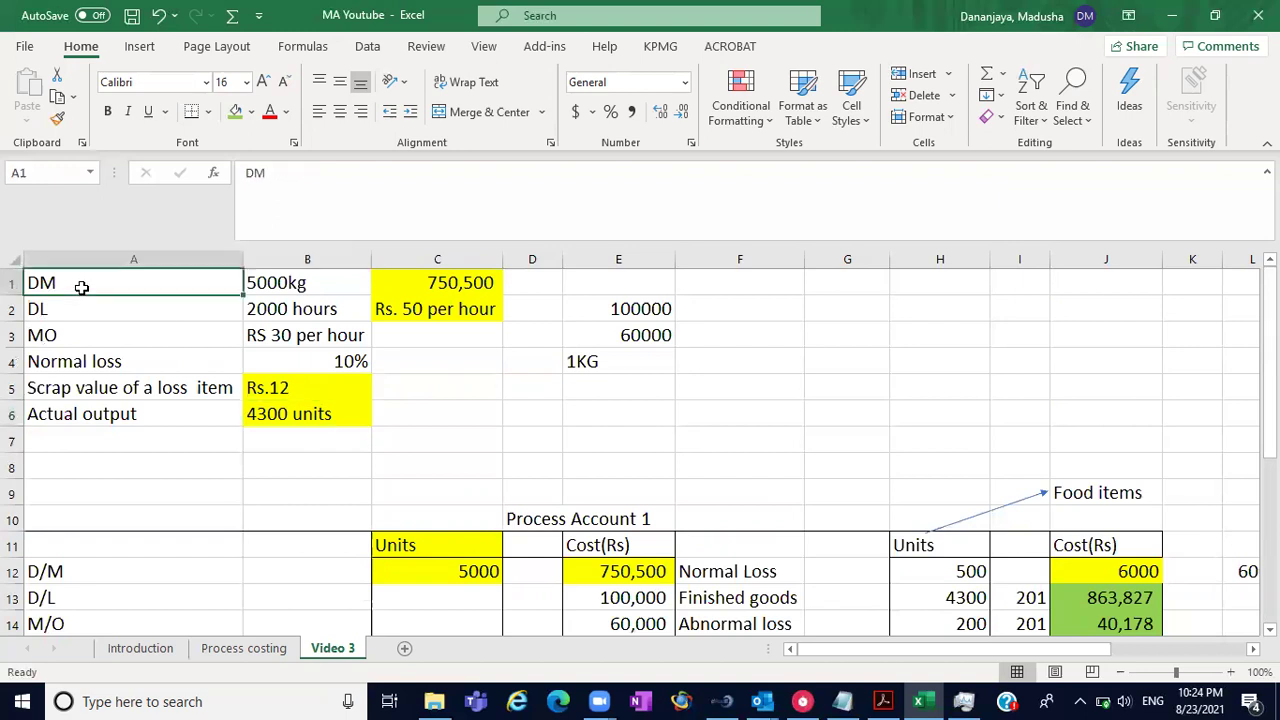
drag(82, 287, 443, 430)
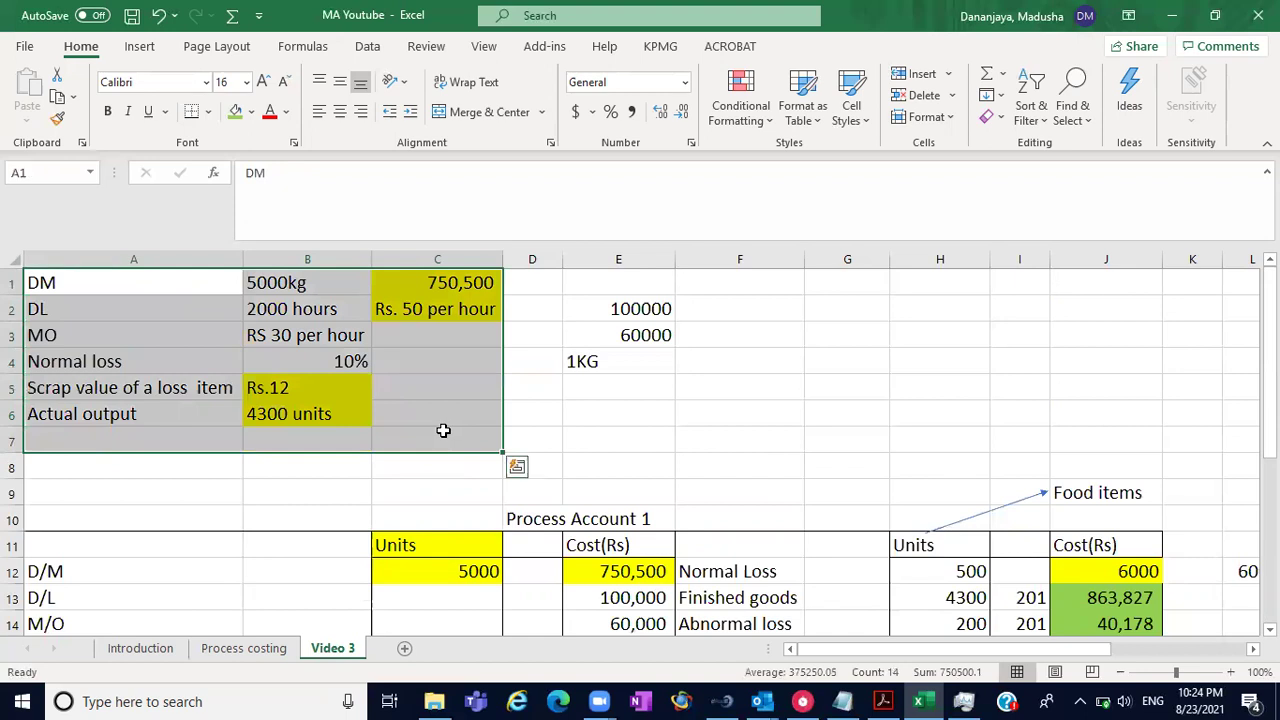
key(ctrl+c)
scroll(1231, 423, down, 5)
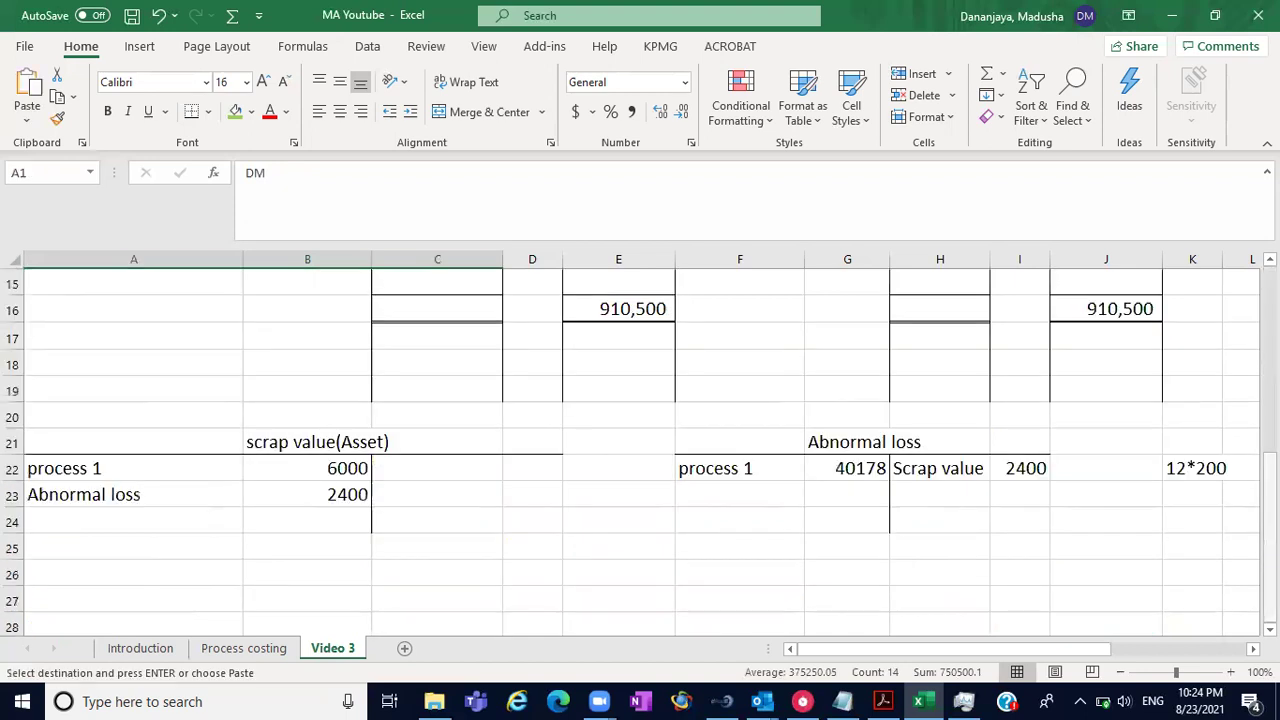
scroll(310, 385, down, 3)
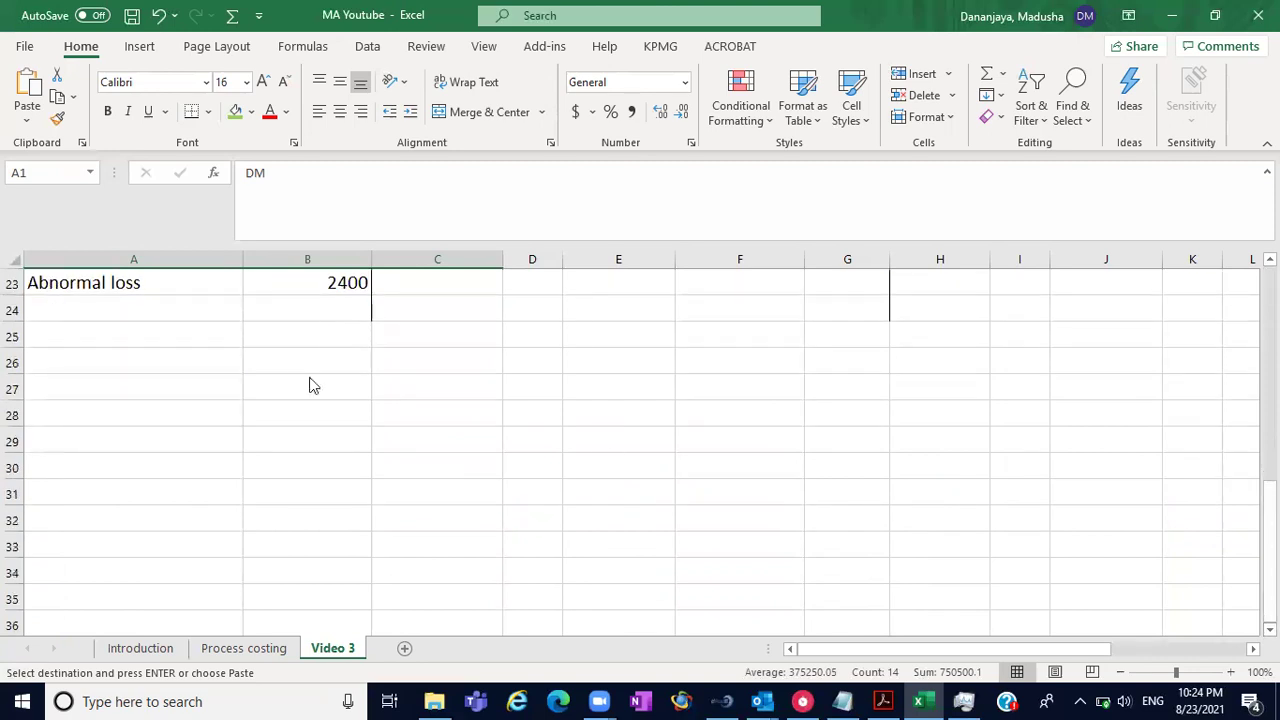
click(160, 420)
key(ctrl+v)
click(680, 449)
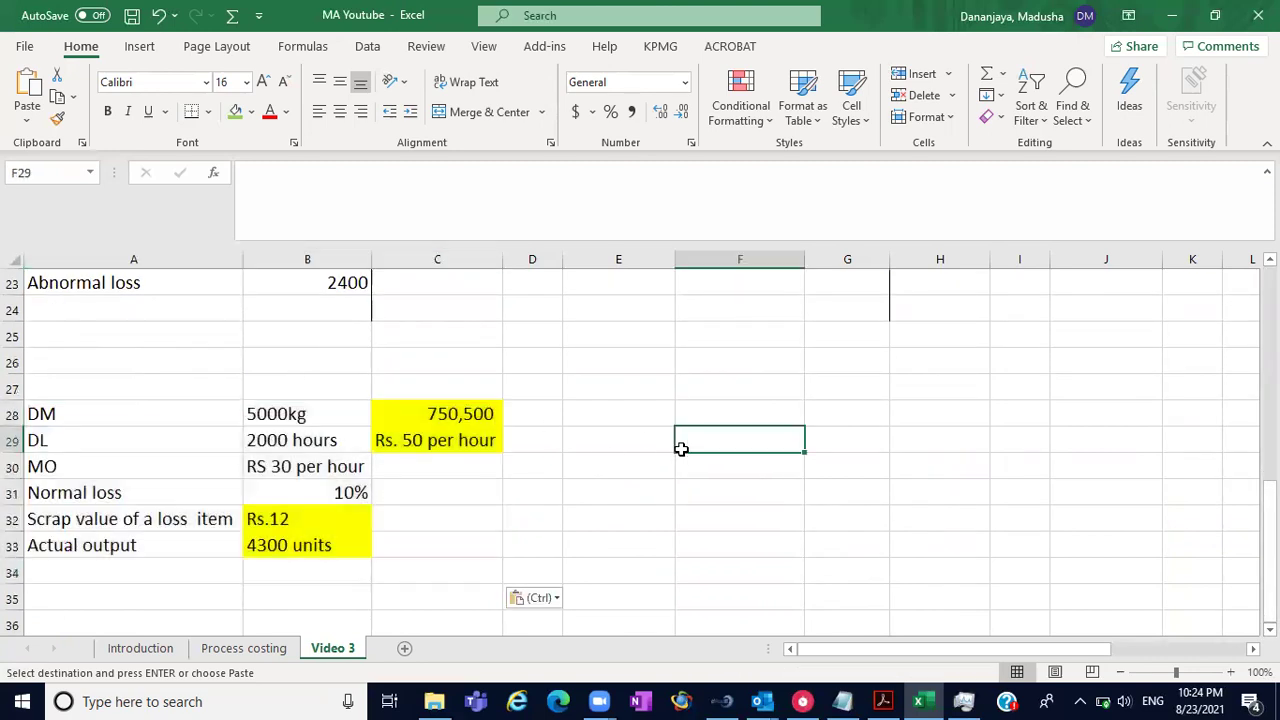
- Set the actual output in B33 of the copied problem data to 4700 units
click(287, 537)
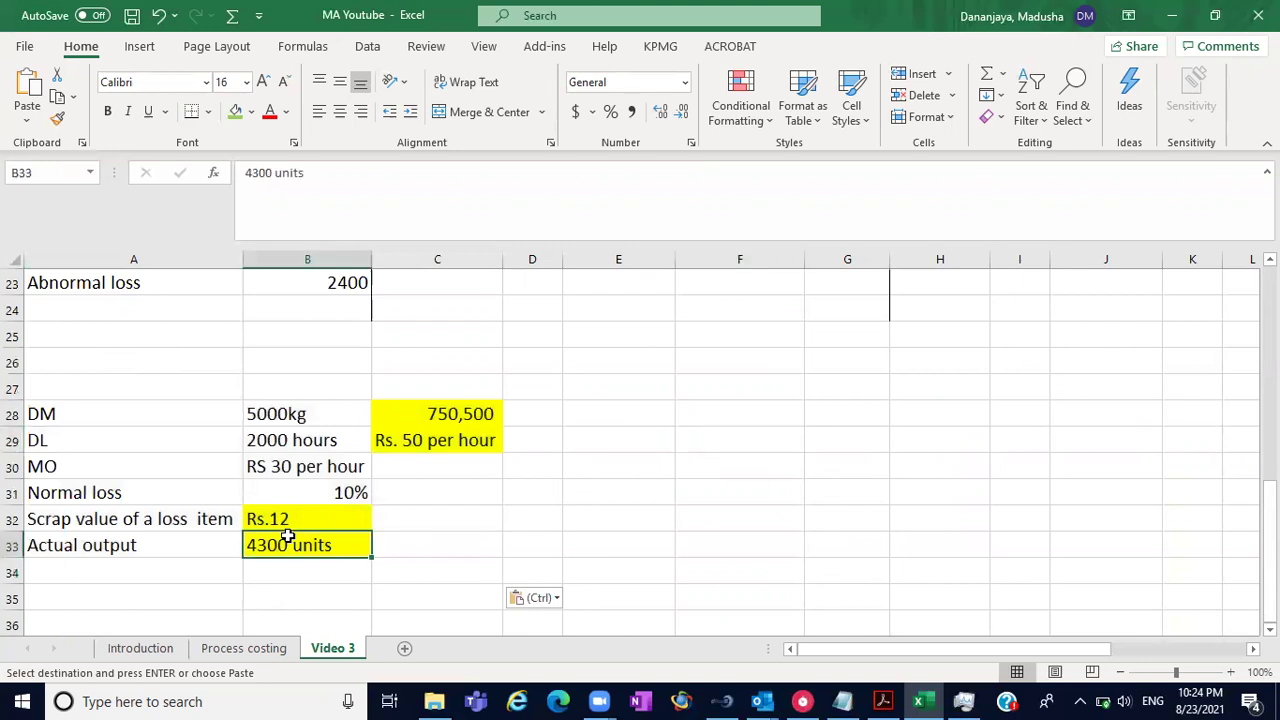
click(258, 172)
key(BackSpace)
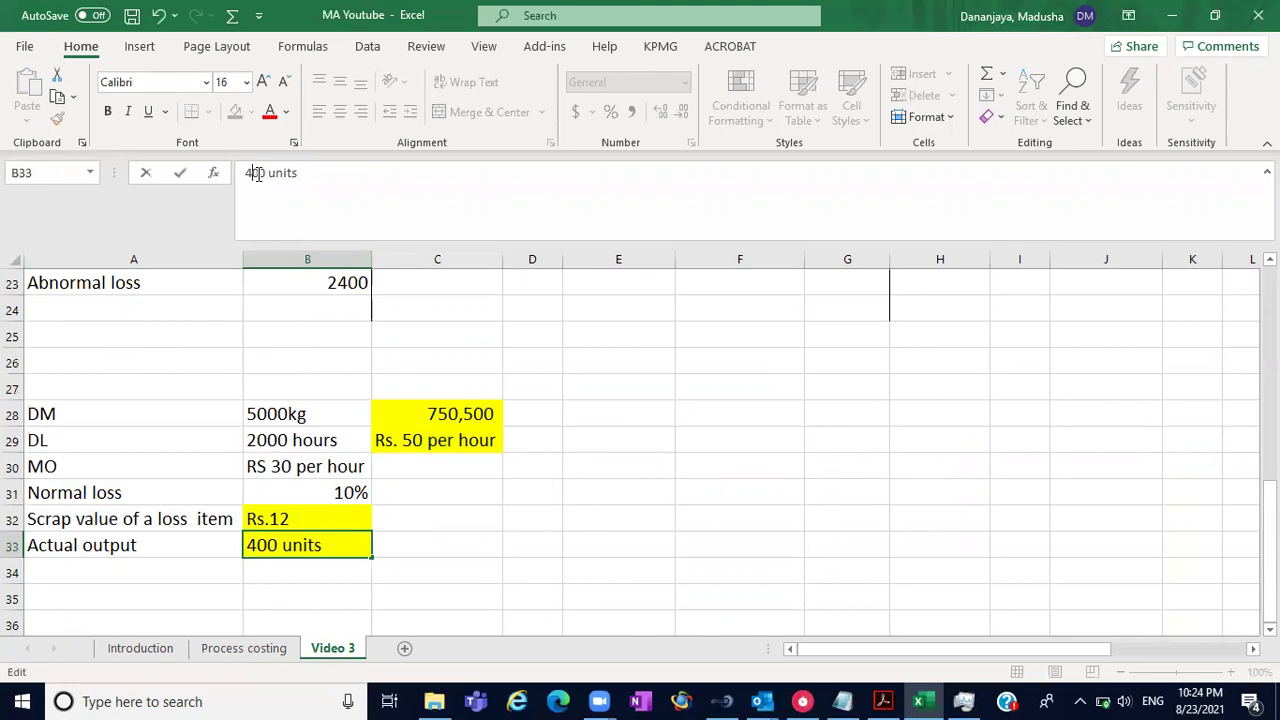
text(7)
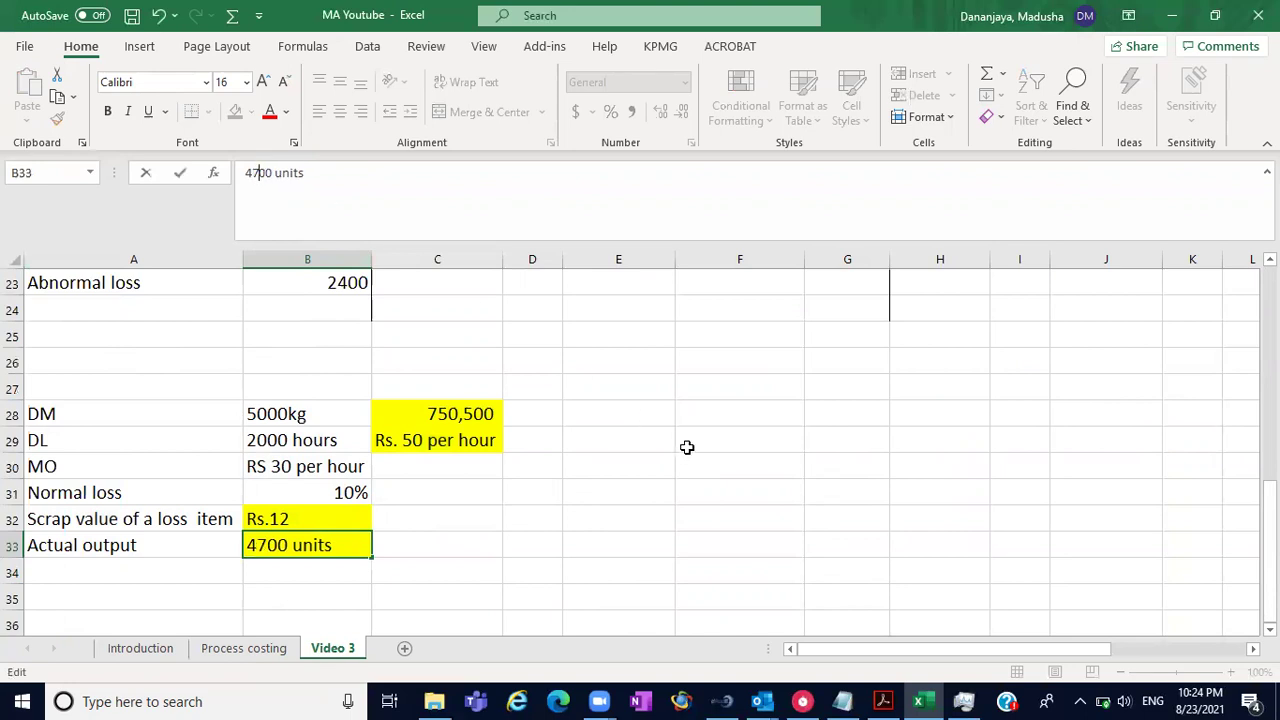
click(926, 460)
- Copy Process Account 1 with the scrap value and Abnormal loss accounts, A9:J24, to the area starting at A36
scroll(630, 450, up, 7)
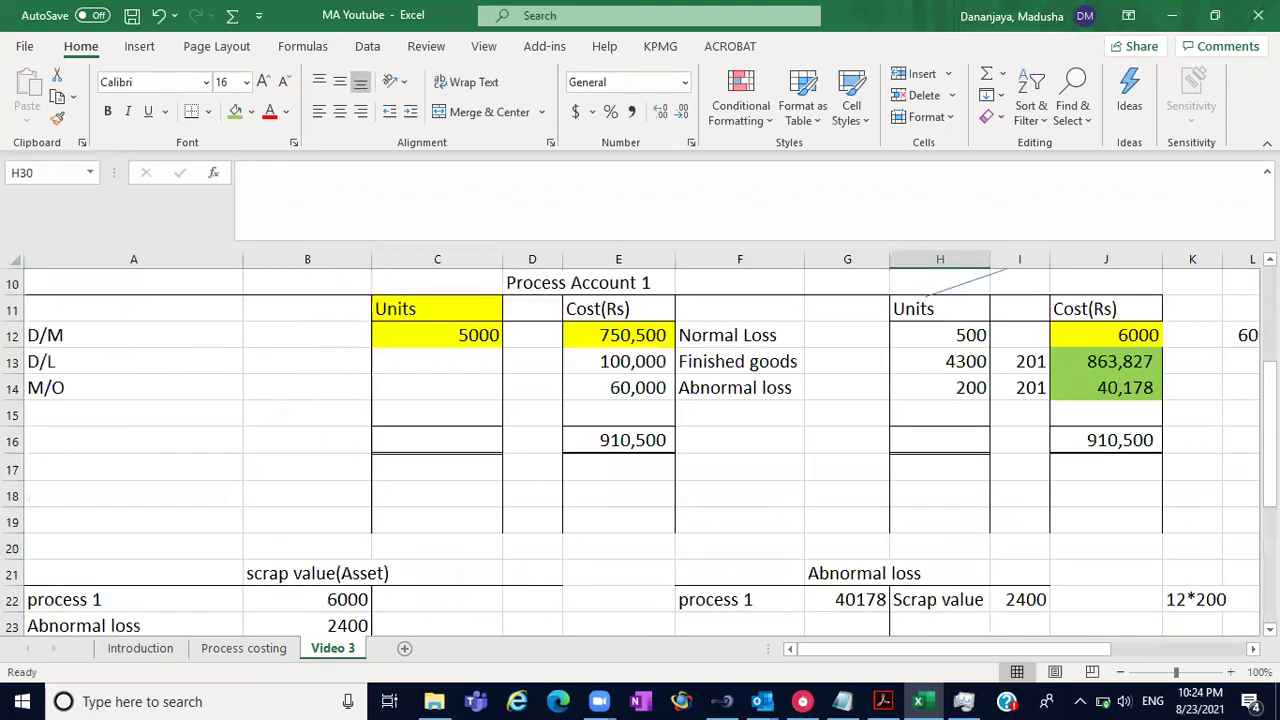
scroll(640, 450, down, 1)
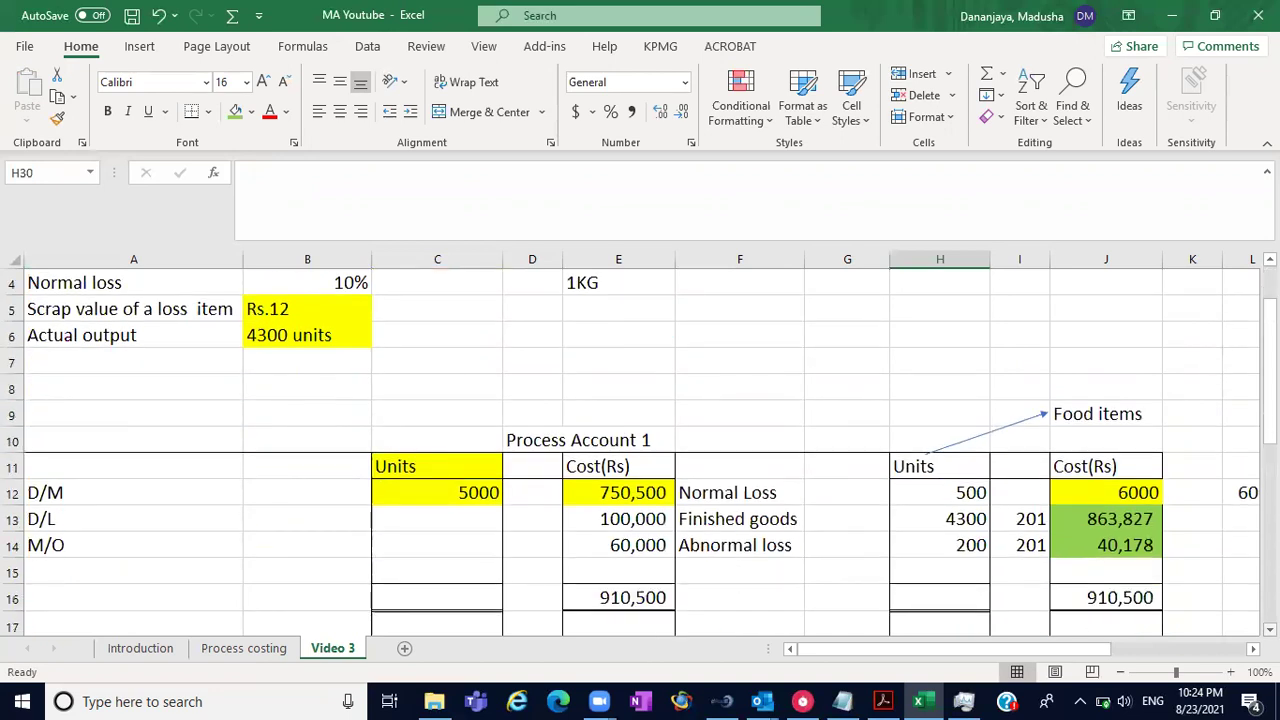
click(149, 438)
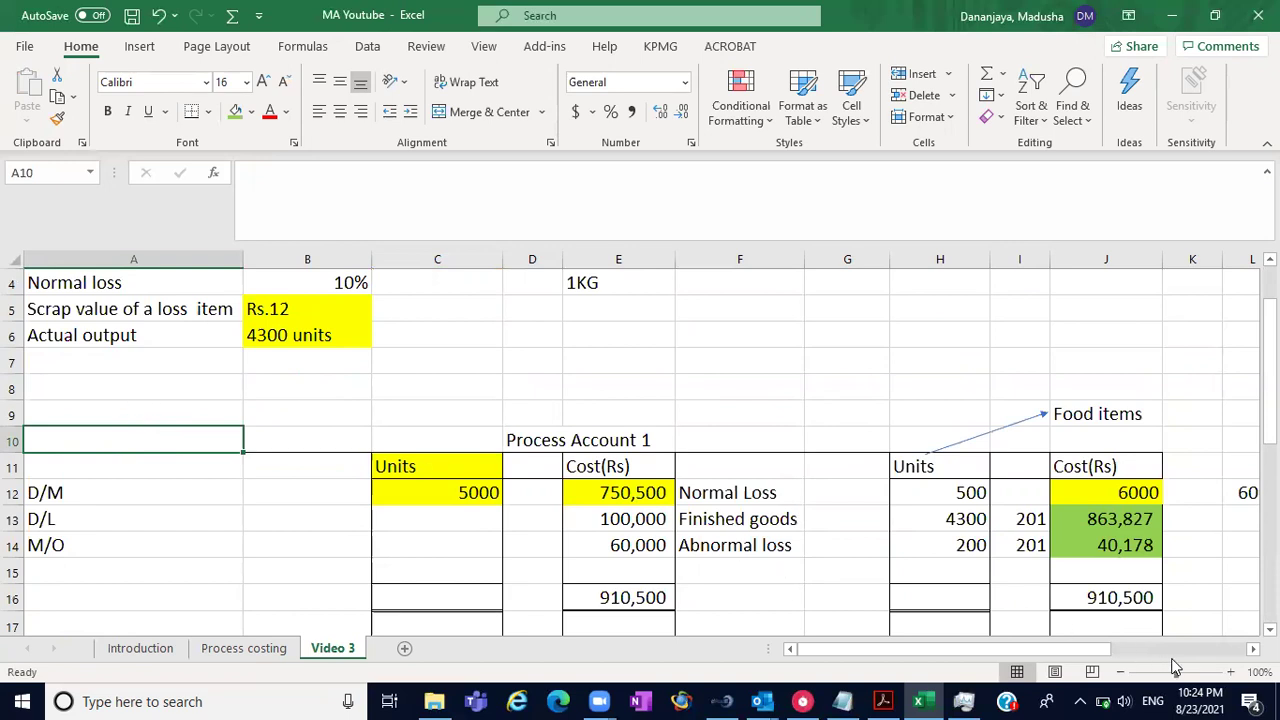
click(1253, 648)
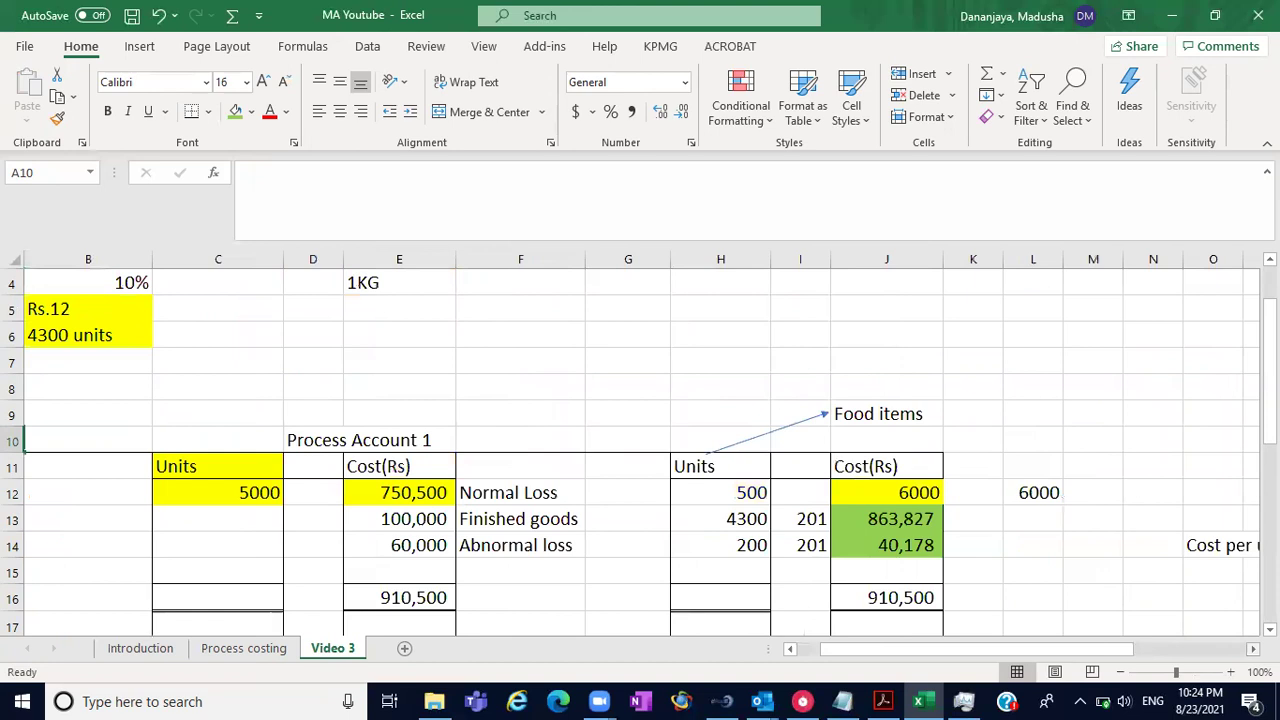
click(816, 650)
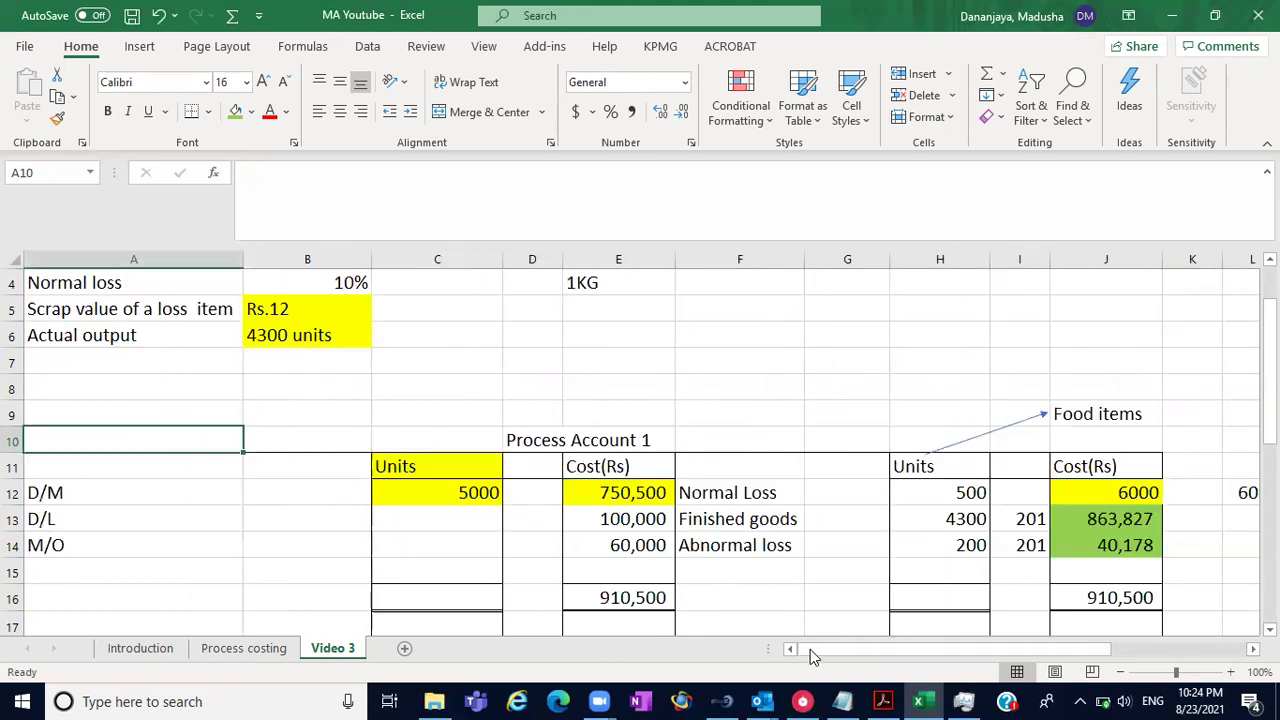
drag(157, 441, 1057, 618)
drag(238, 410, 1137, 522)
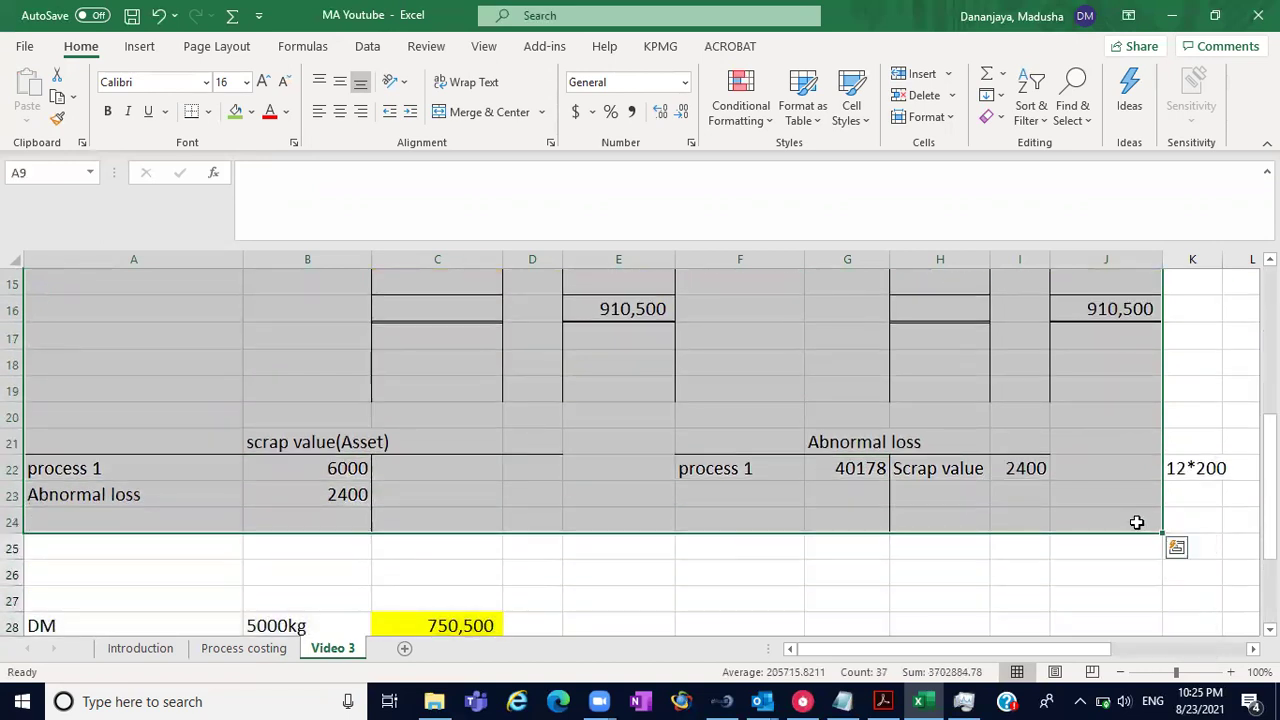
key(ctrl+c)
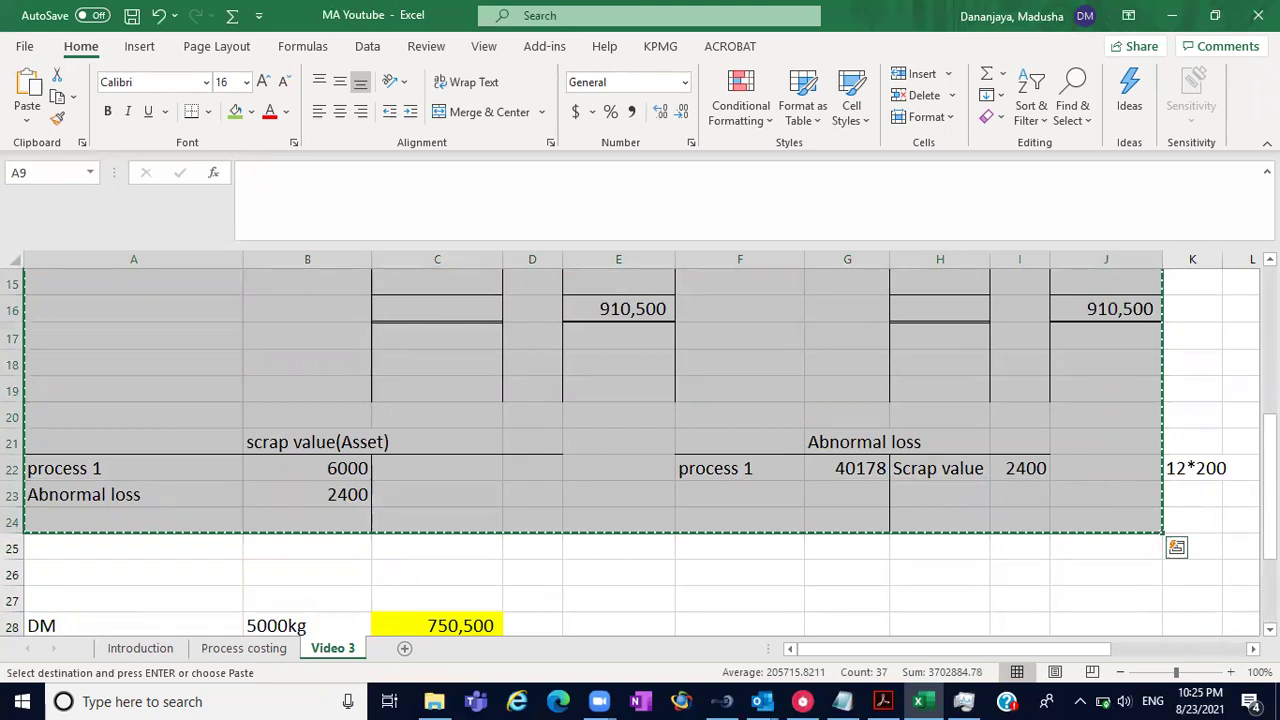
scroll(1137, 522, down, 4)
click(155, 496)
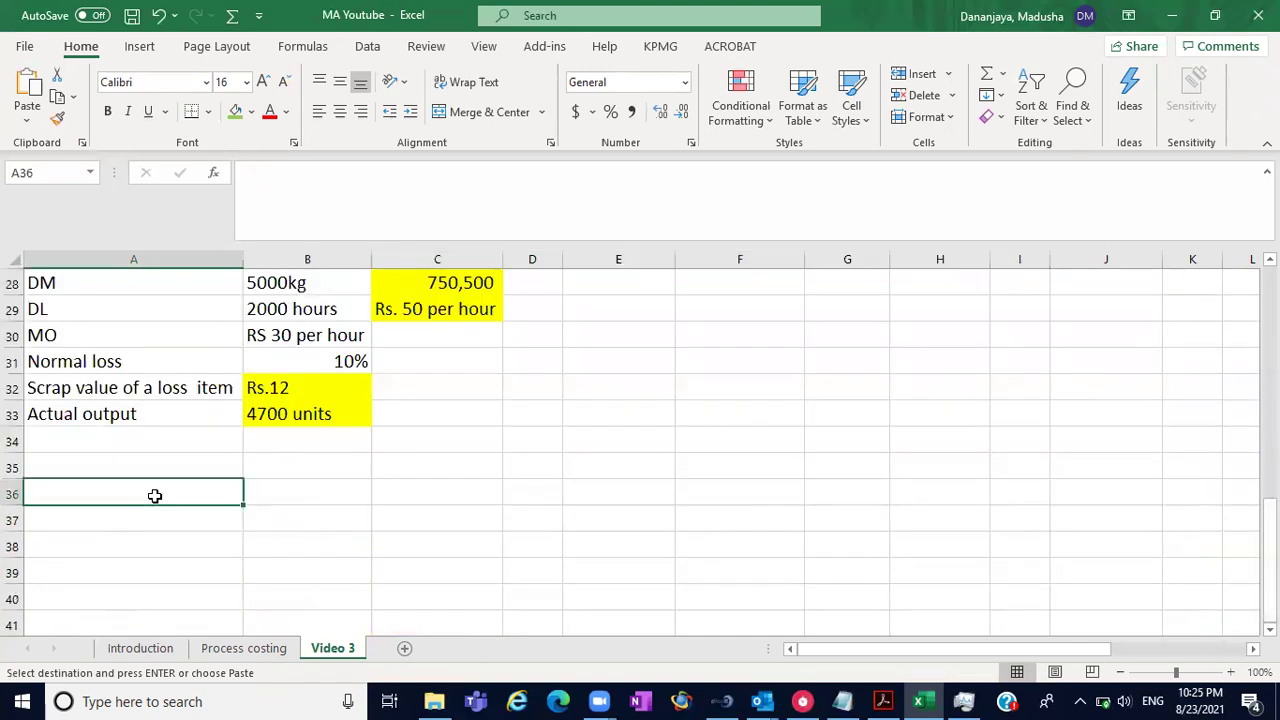
key(ctrl+v)
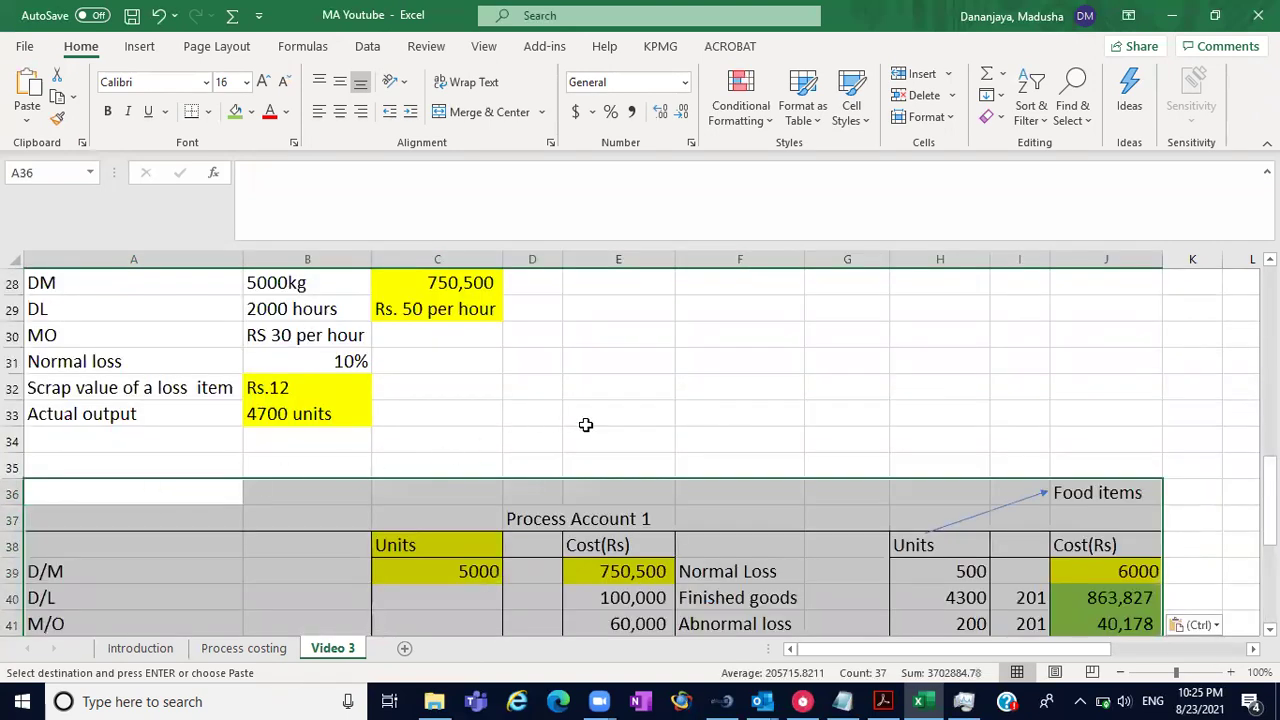
click(585, 422)
- Examine the input and output units in the copied Process Account 1, dismissing the low battery notice
scroll(729, 455, down, 2)
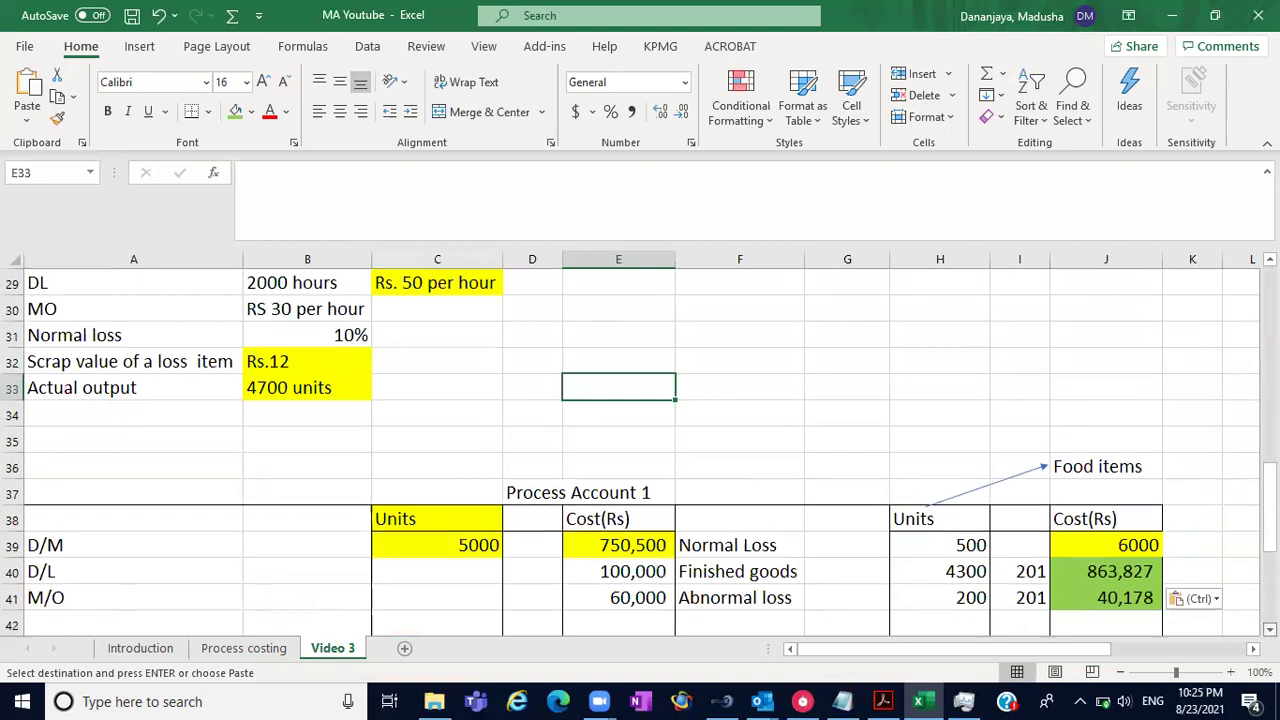
click(617, 412)
click(419, 413)
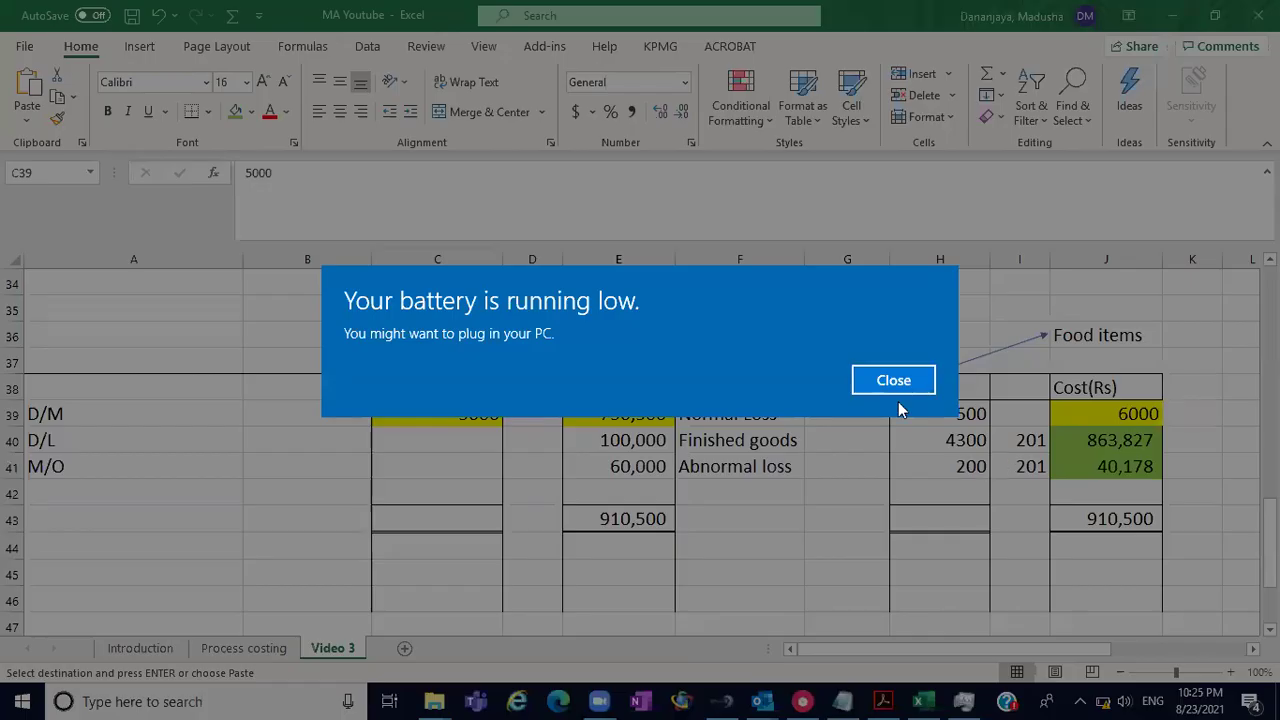
click(881, 385)
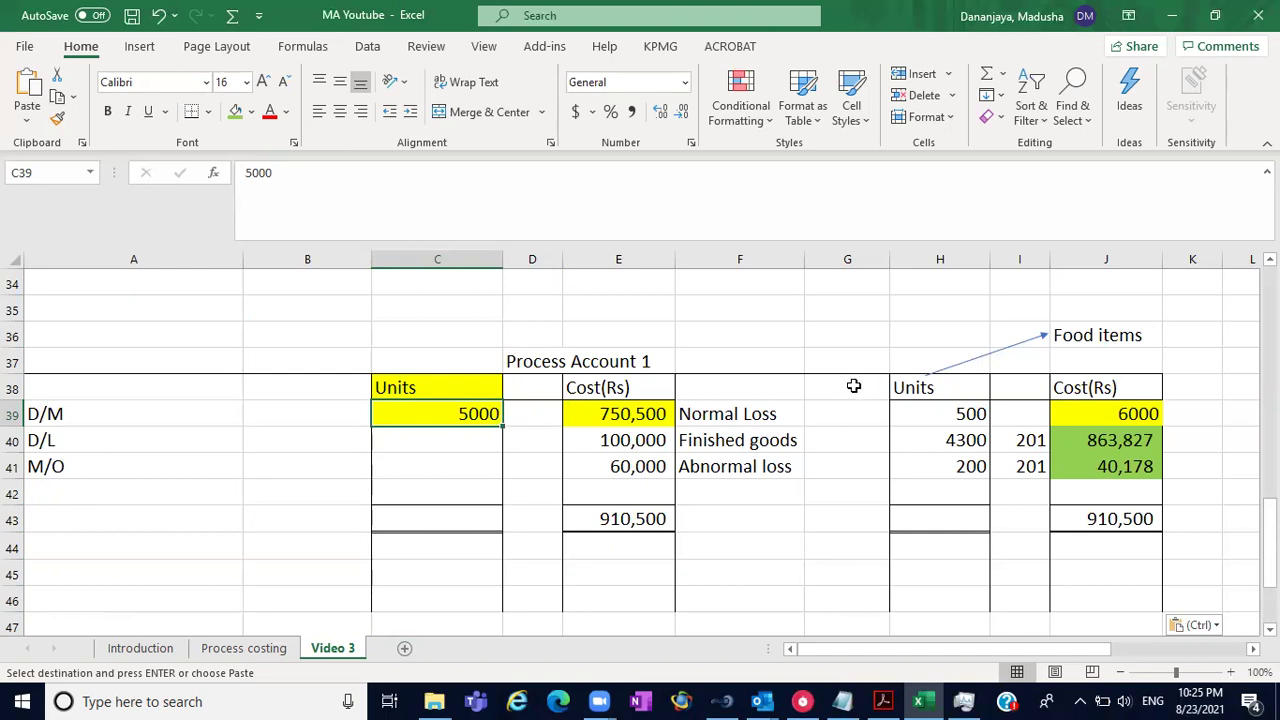
drag(965, 414, 965, 466)
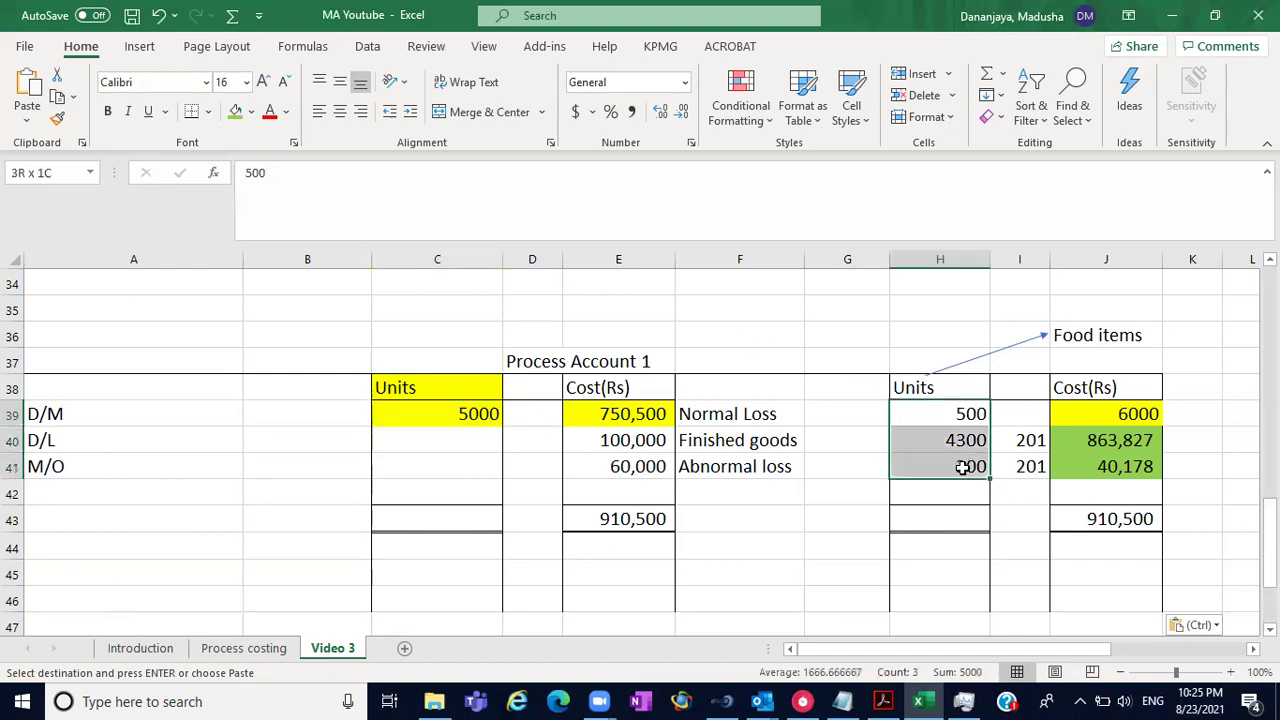
- Clear the output units in H39:H41 and the normal loss cost in J39 of the copied Process Account 1
key(Delete)
click(1102, 416)
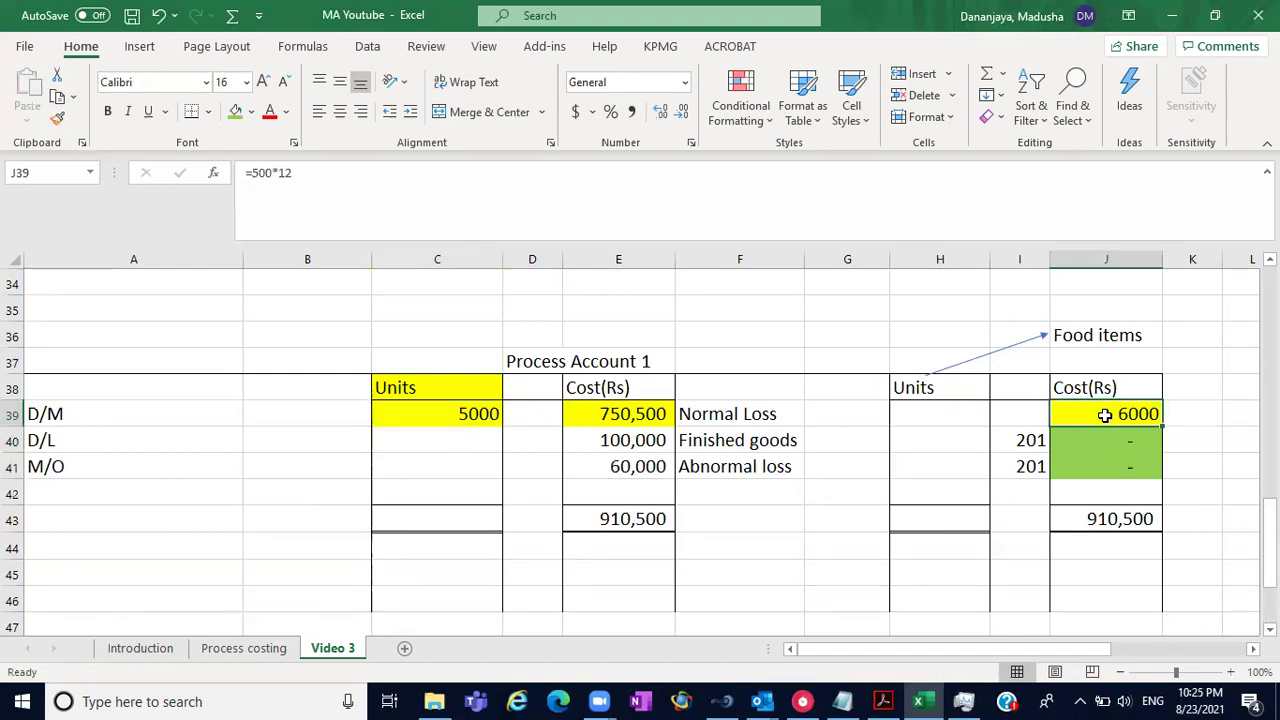
double_click(1102, 416)
click(1023, 416)
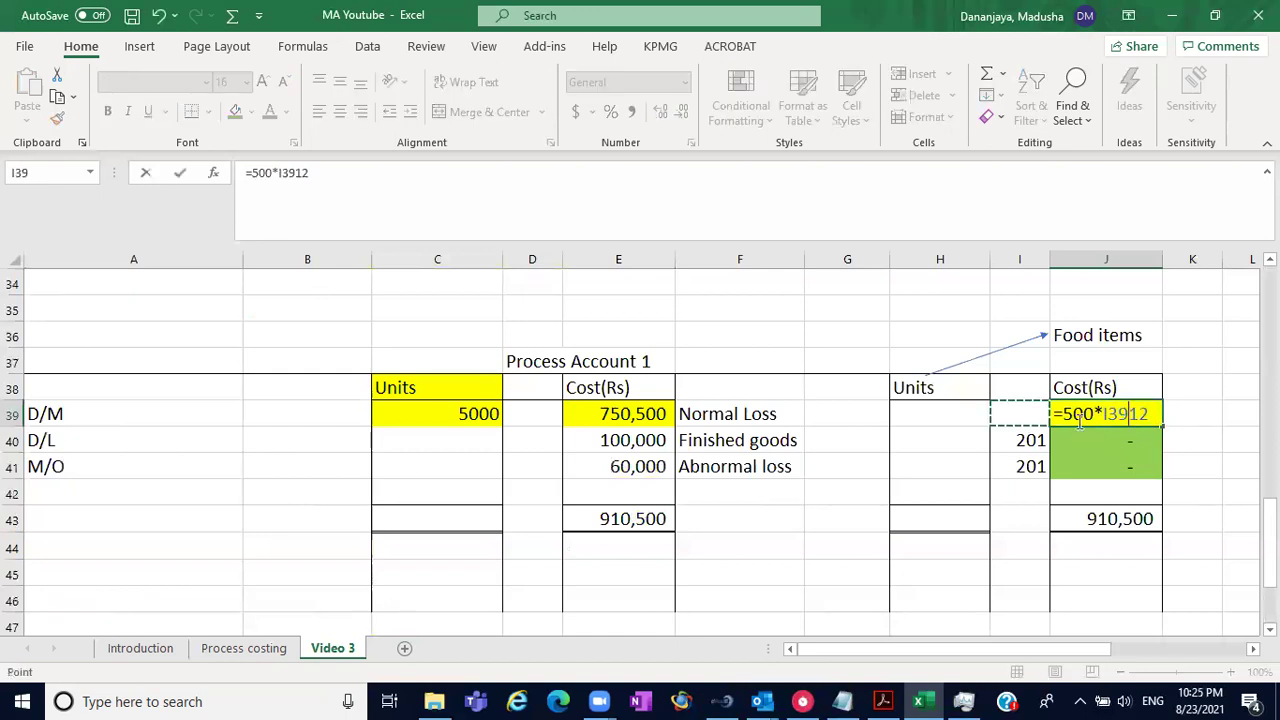
key(BackSpace)
key(BackSpace)
key(BackSpace)
key(BackSpace)
key(BackSpace)
key(BackSpace)
key(BackSpace)
key(BackSpace)
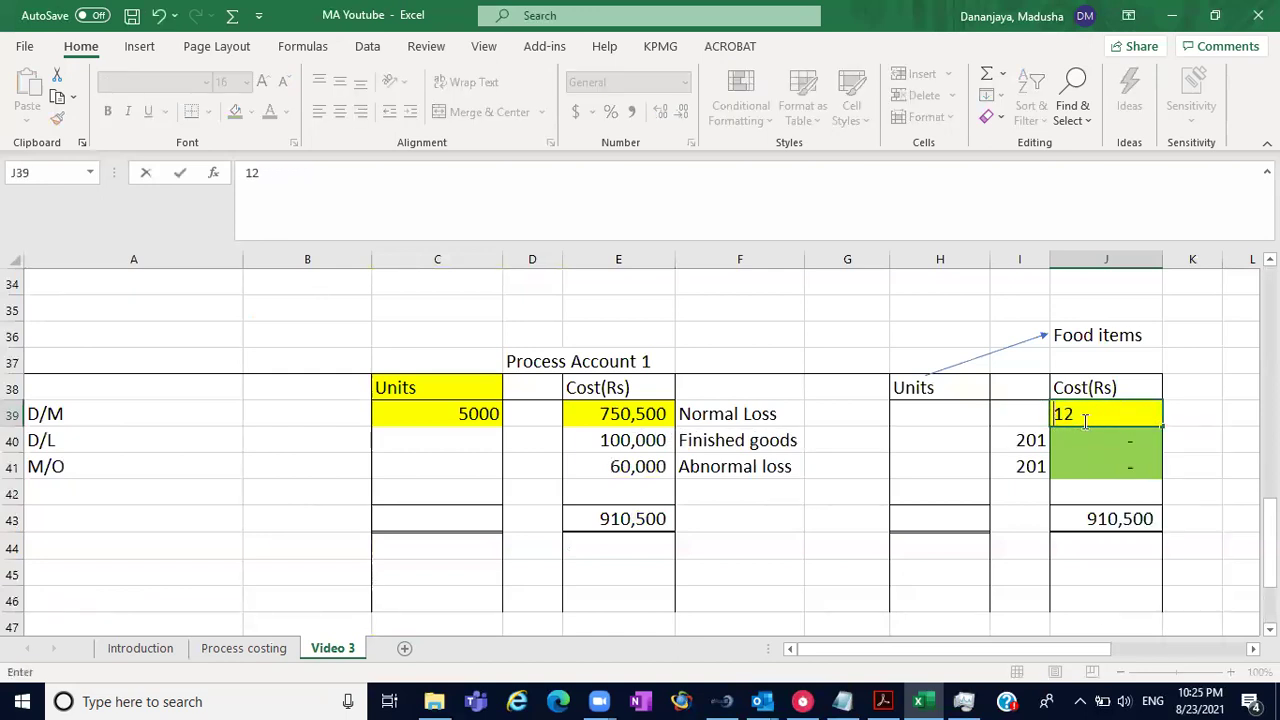
click(1087, 420)
key(BackSpace)
key(BackSpace)
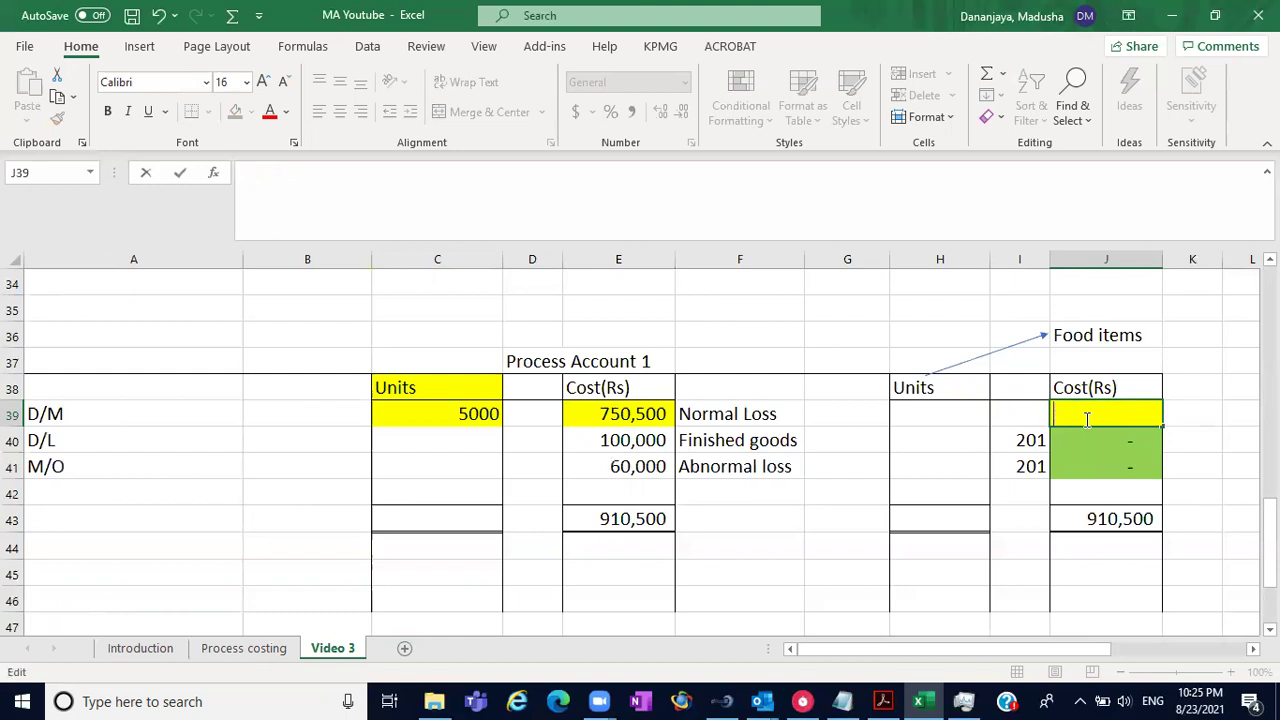
- Clear the unit rates and costs in I39:J41 and the output cost total in J43
drag(1011, 414, 1088, 469)
key(Delete)
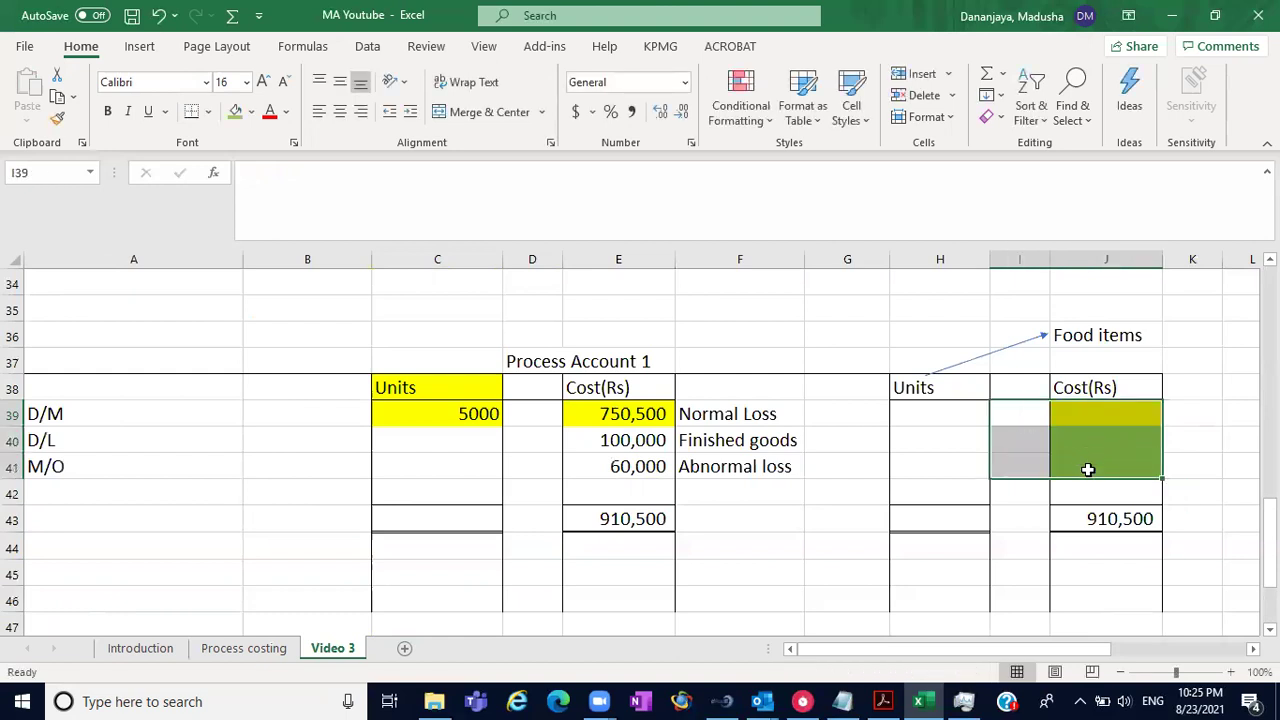
click(940, 590)
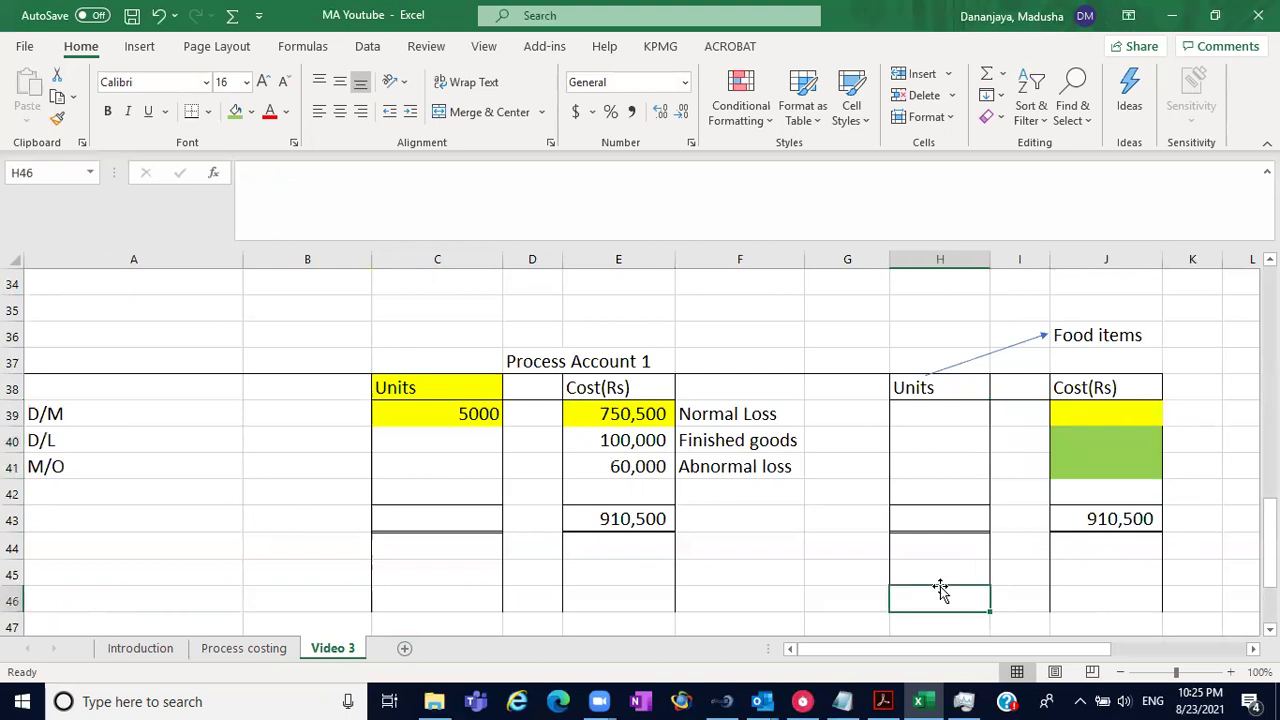
click(1081, 538)
click(1088, 520)
key(Delete)
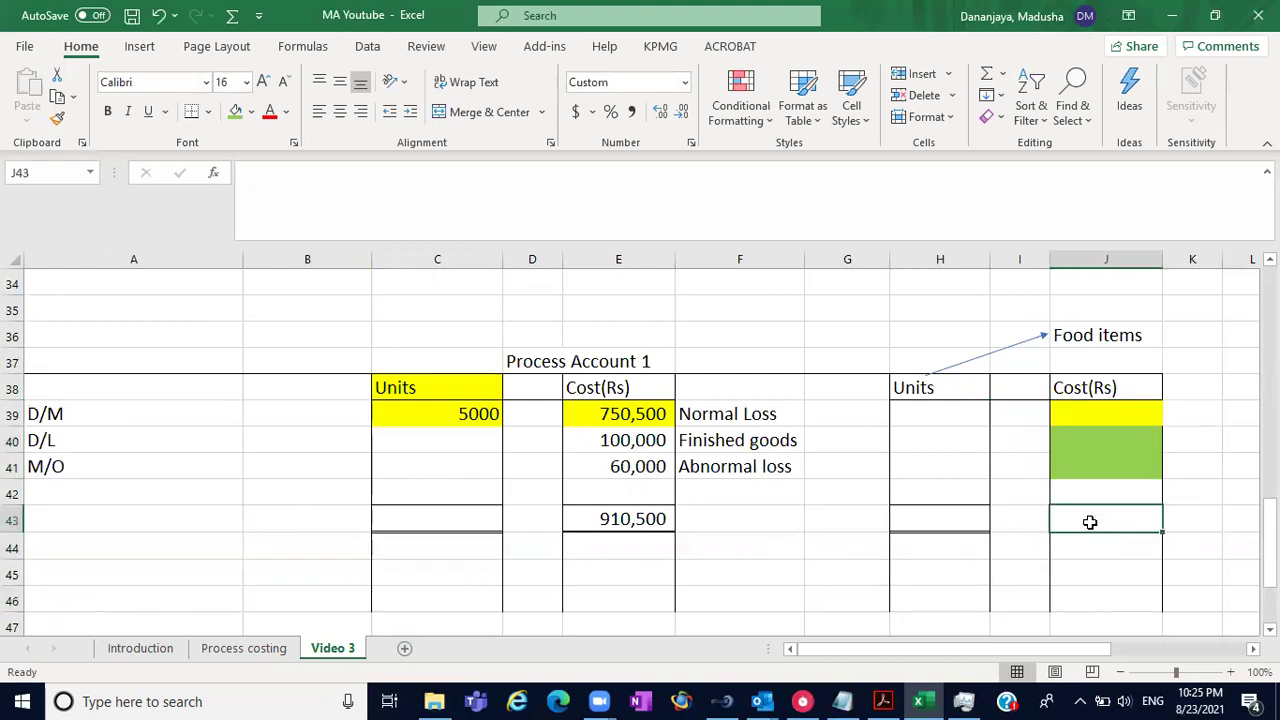
click(1080, 598)
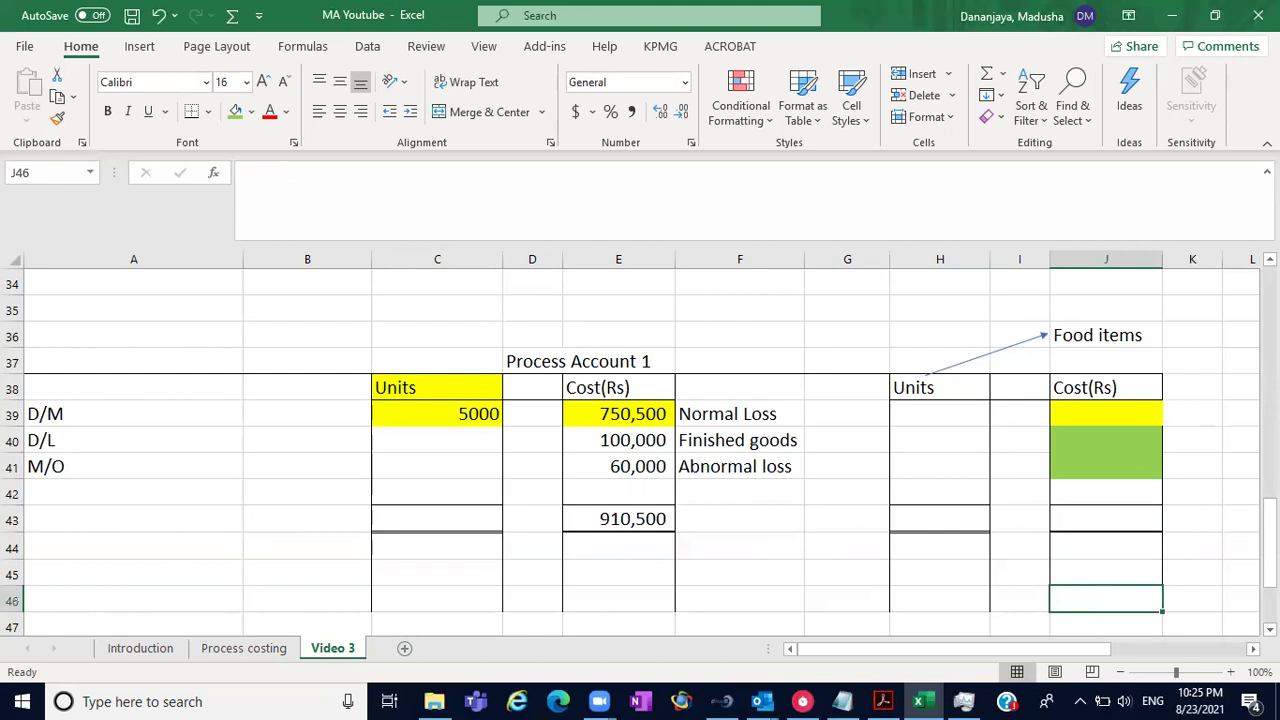
- Clear the entries in A49:B50 of the copied scrap value account and F49:I49 of the Abnormal loss account
scroll(576, 497, down, 3)
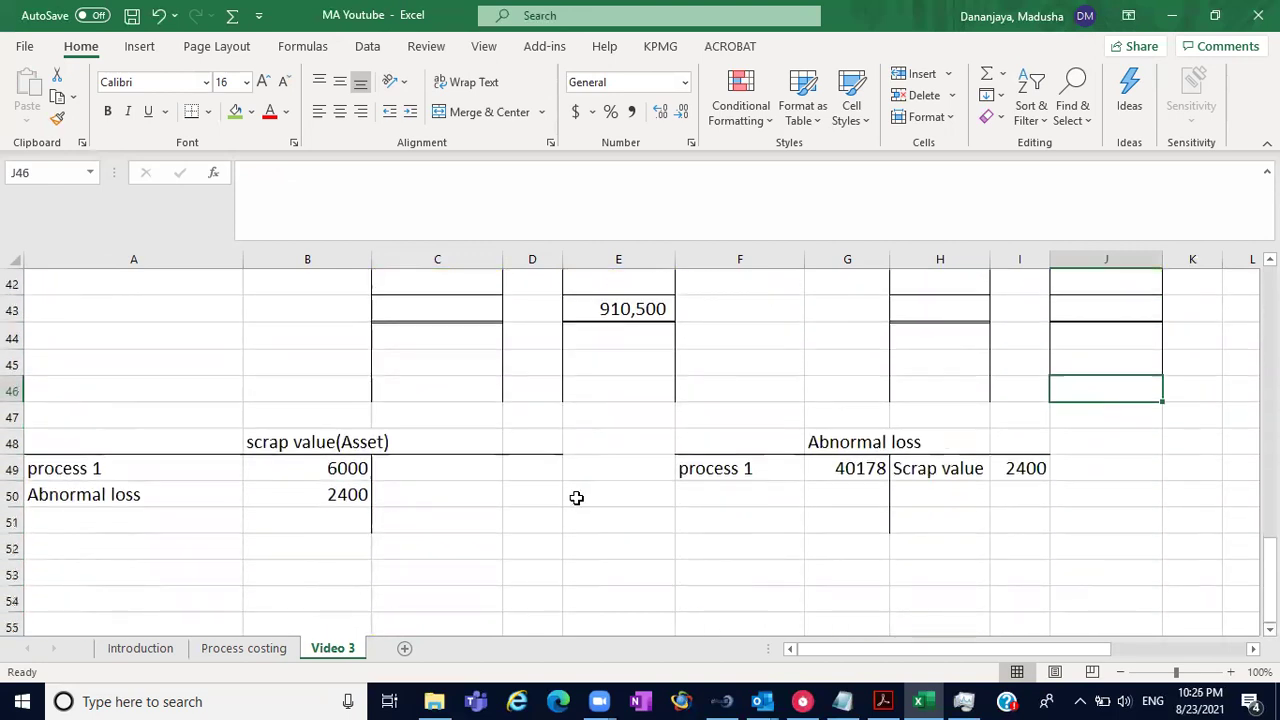
click(840, 445)
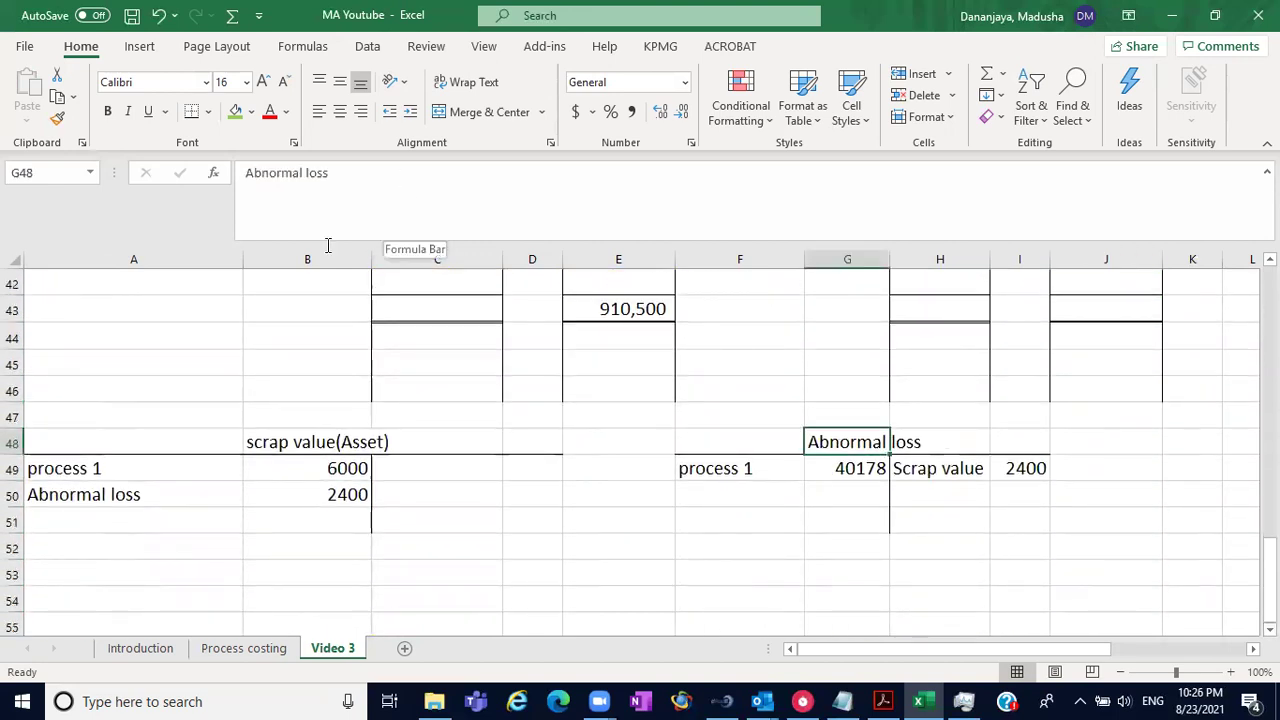
click(101, 469)
drag(101, 469, 334, 508)
key(Delete)
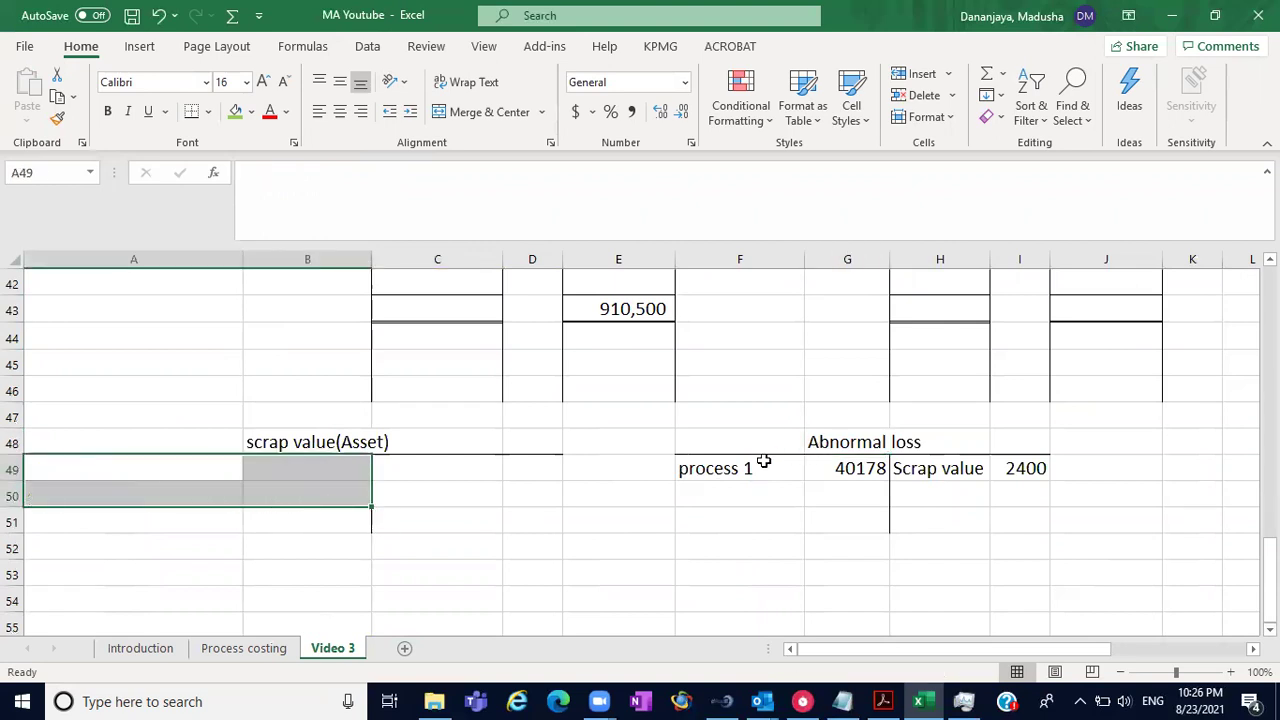
drag(757, 466, 1040, 476)
key(Delete)
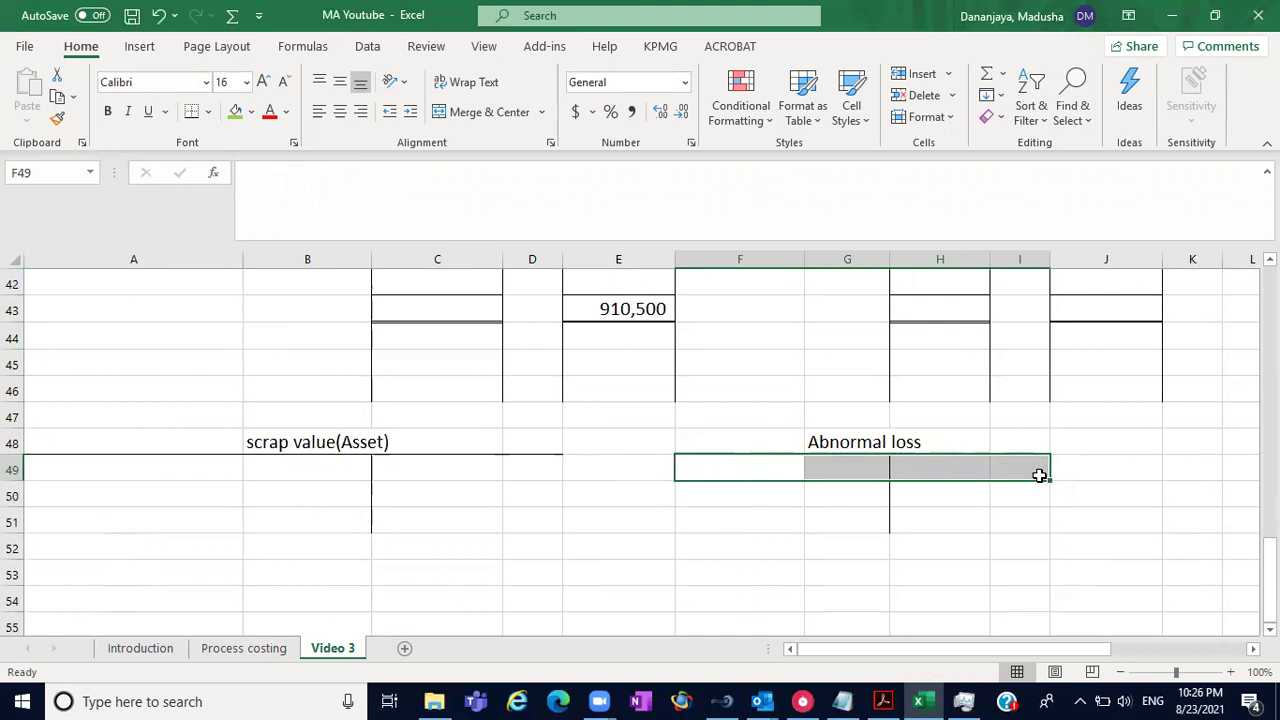
- Enter 4700 units for Finished goods in H40 and 500 units for Normal Loss in H39
scroll(640, 450, up, 5)
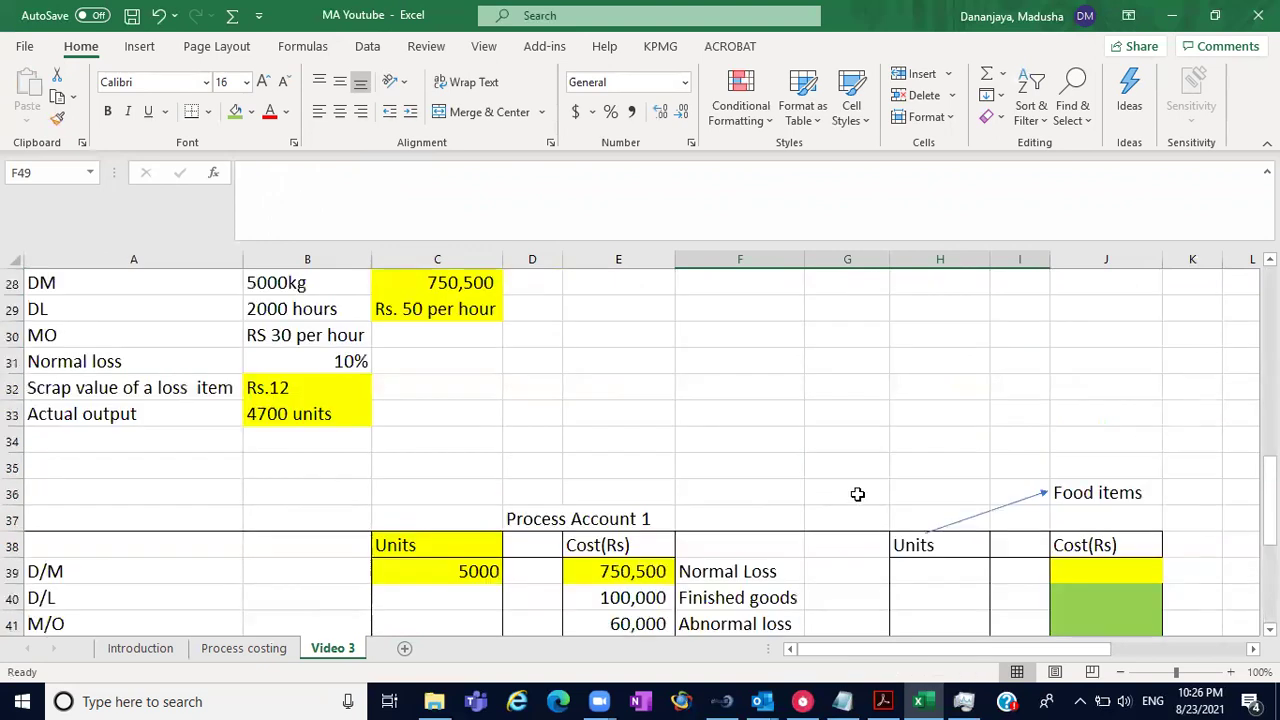
click(1269, 629)
click(1269, 629)
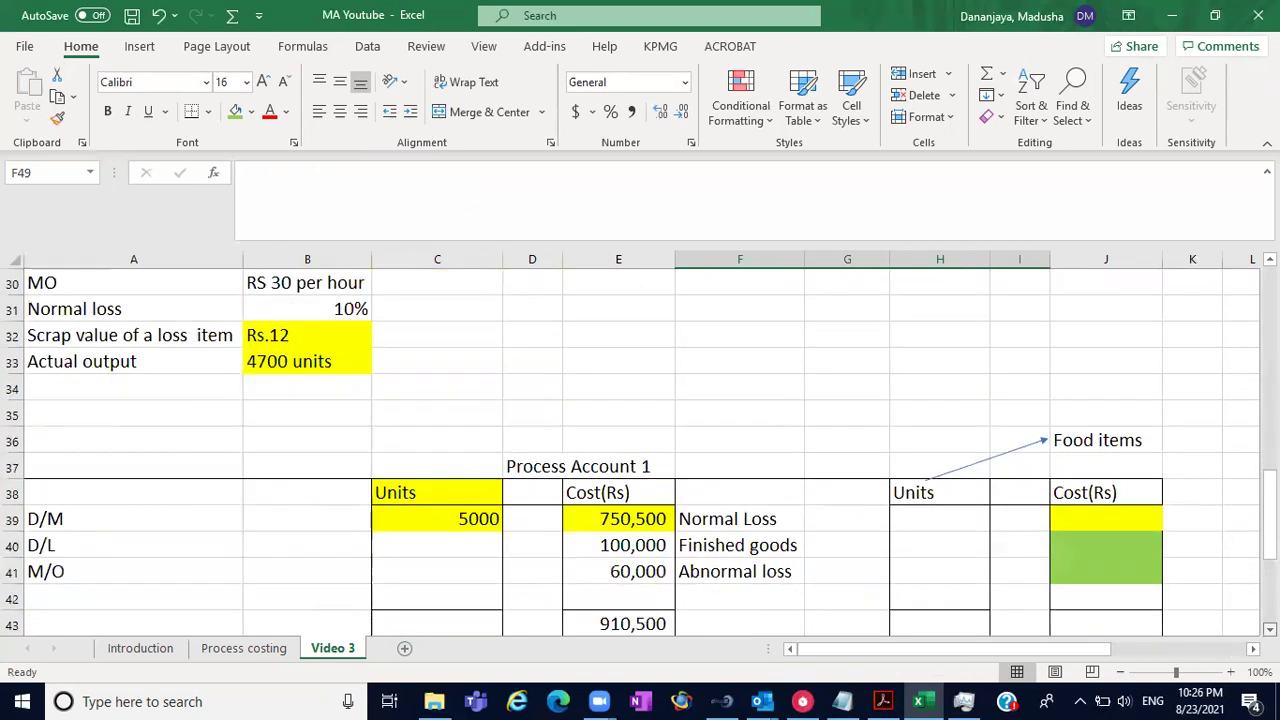
click(1269, 629)
click(766, 518)
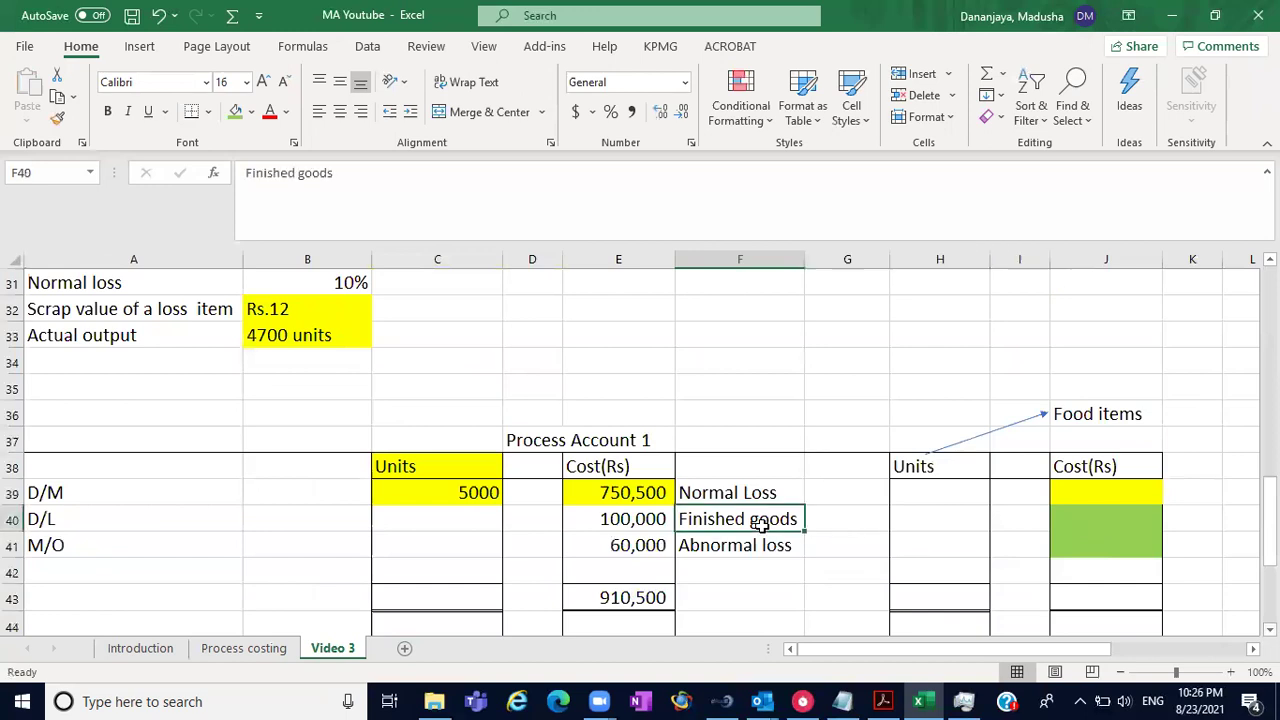
click(936, 512)
text(4700)
click(923, 494)
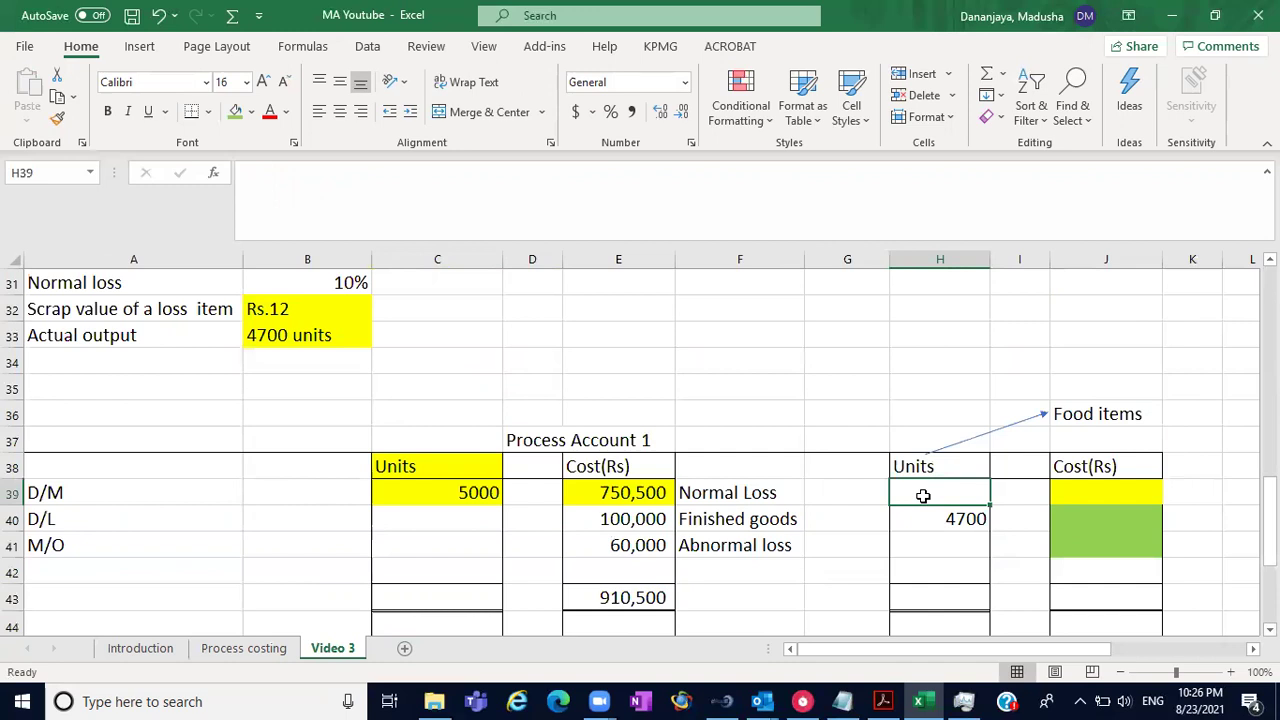
text(500)
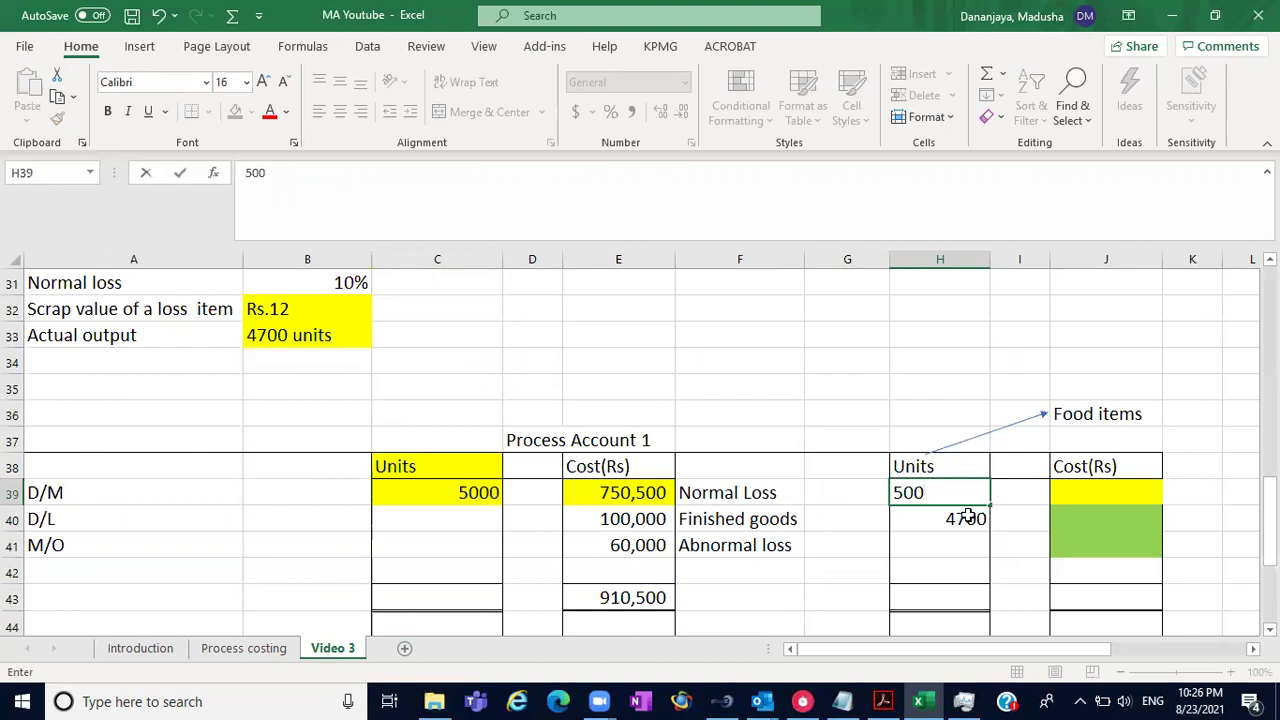
click(940, 545)
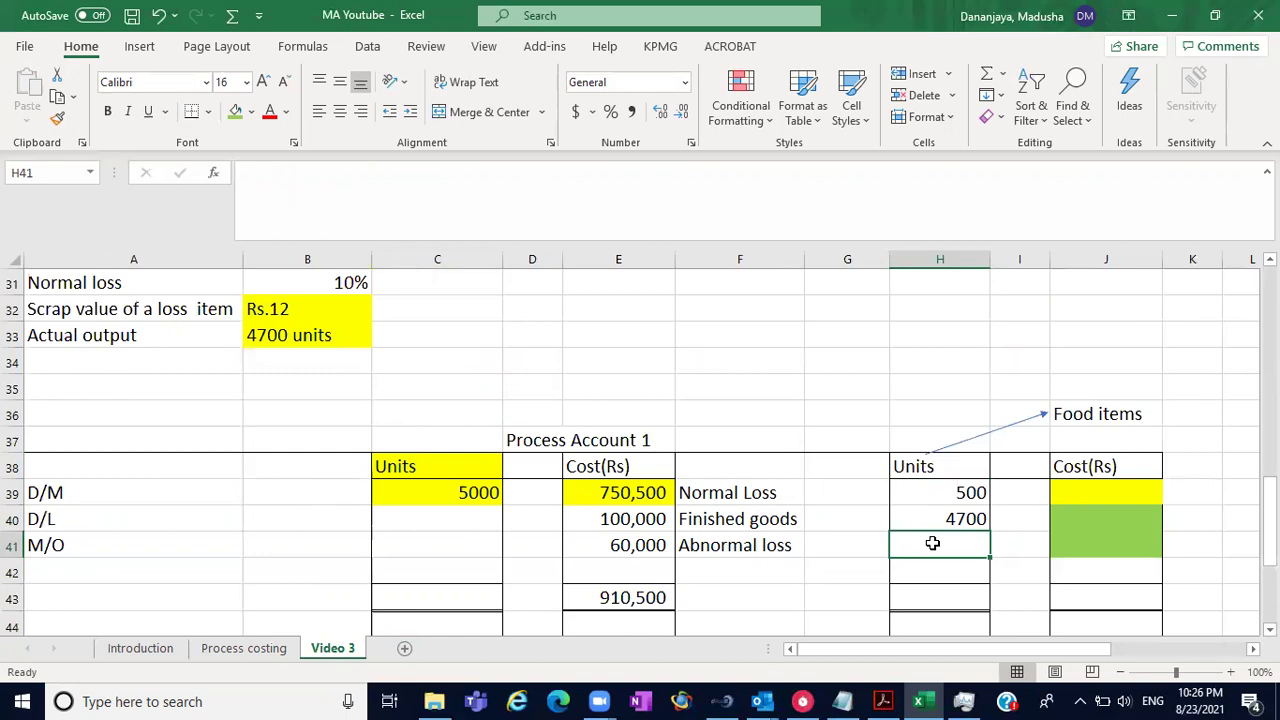
- Remove the Abnormal loss label from F41 and add an "Abnormal gain" row in A42 with 200 units in C42
click(752, 552)
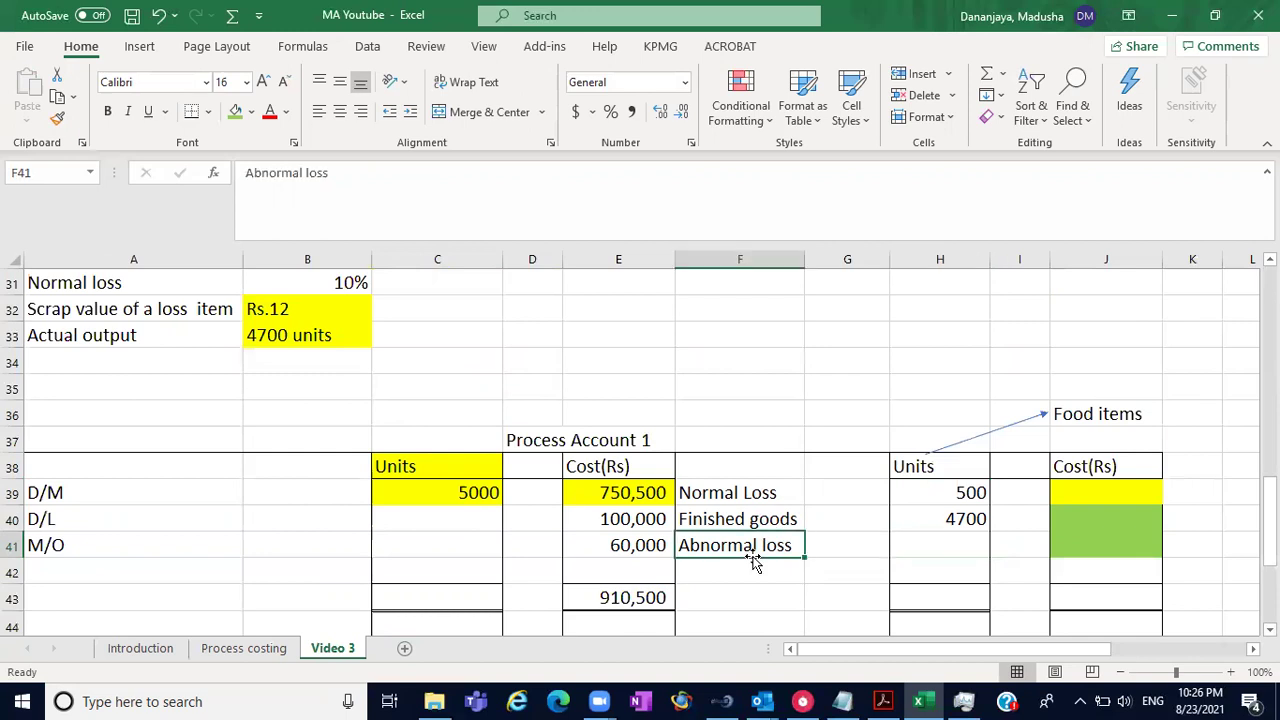
key(BackSpace)
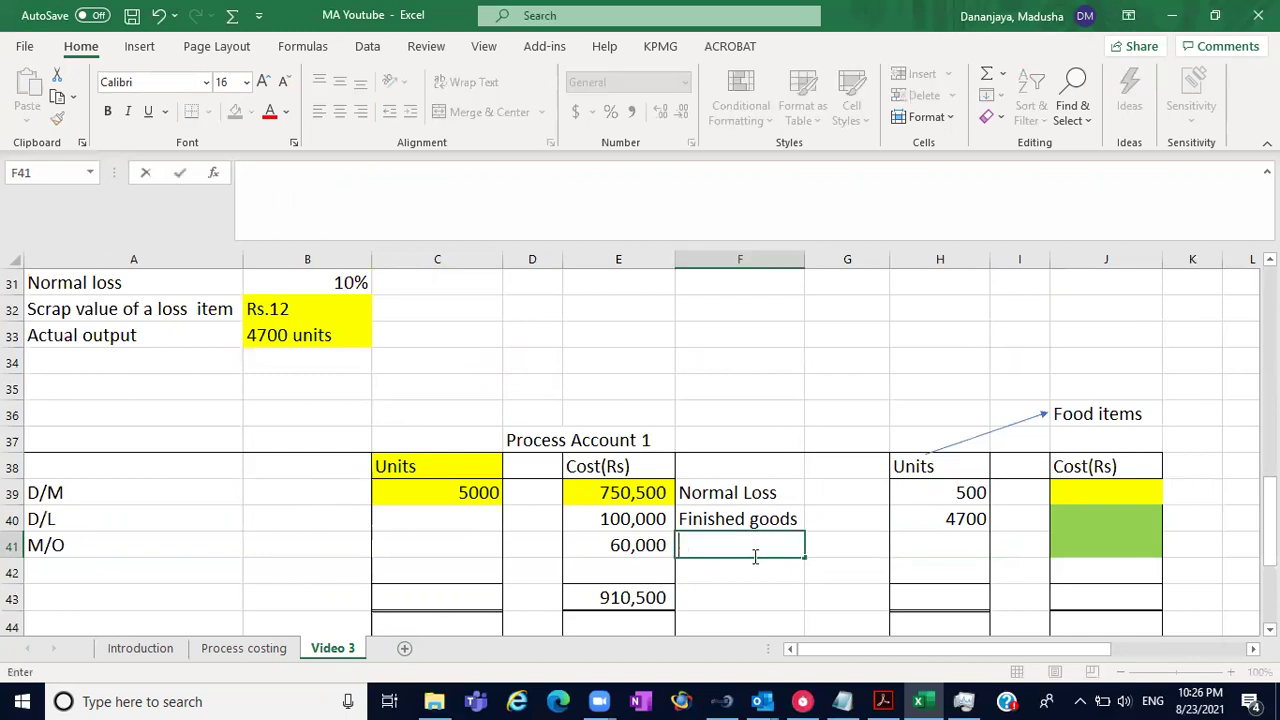
click(138, 571)
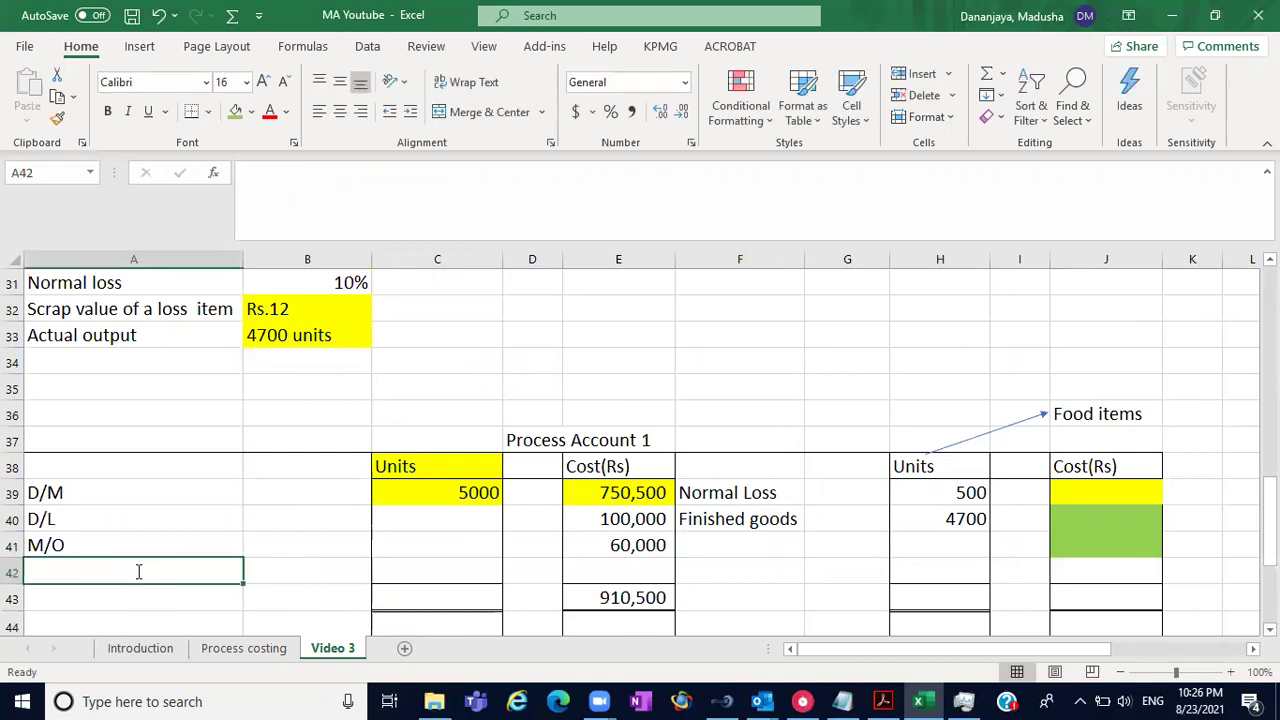
text(Abnormal gain)
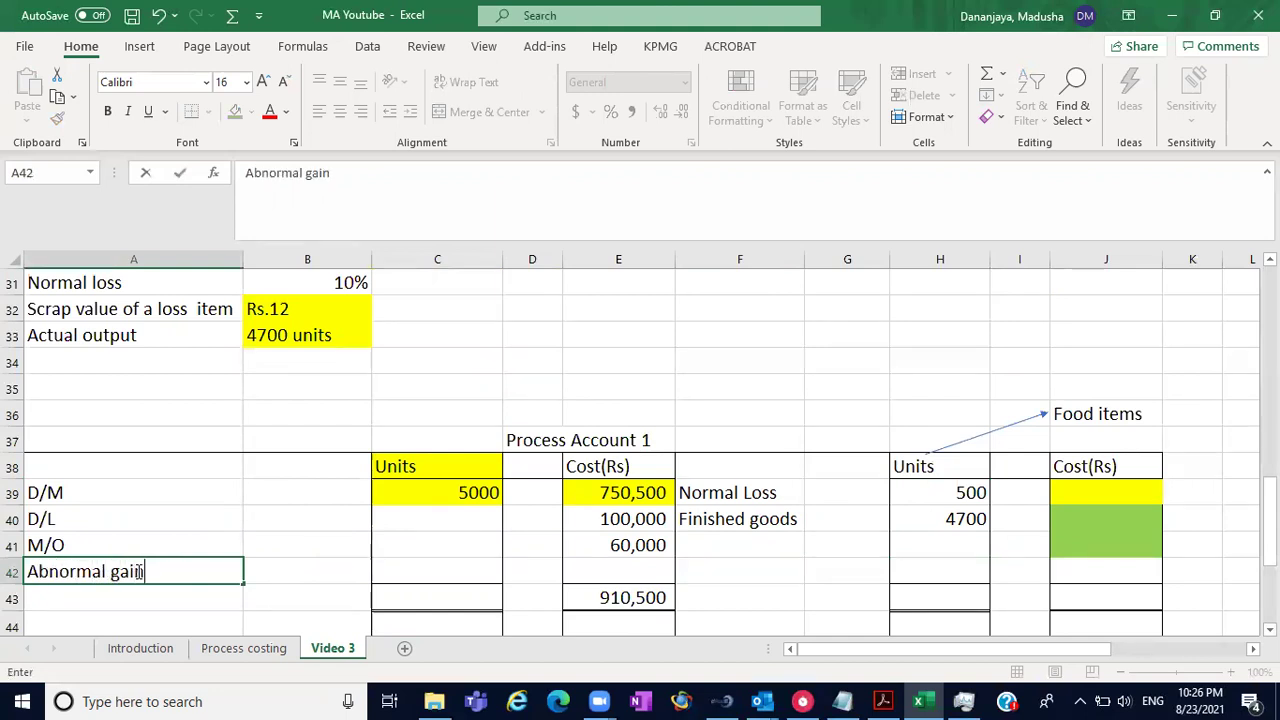
click(417, 575)
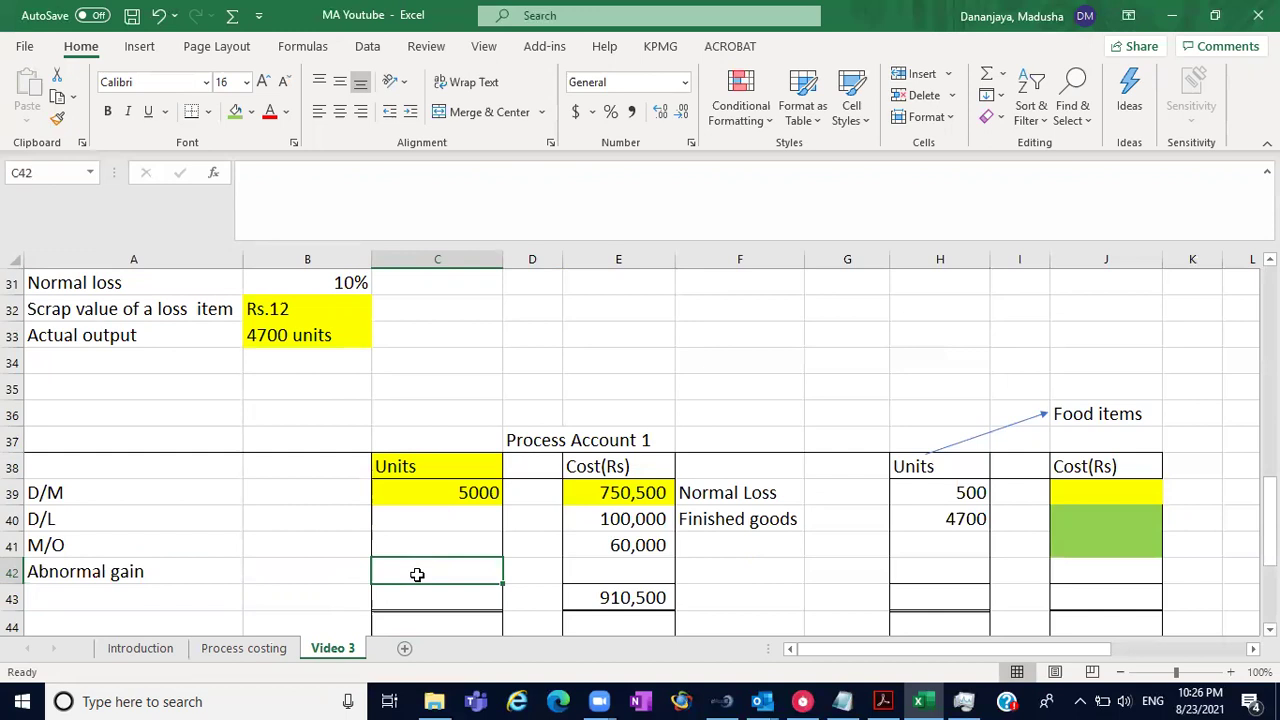
text(200)
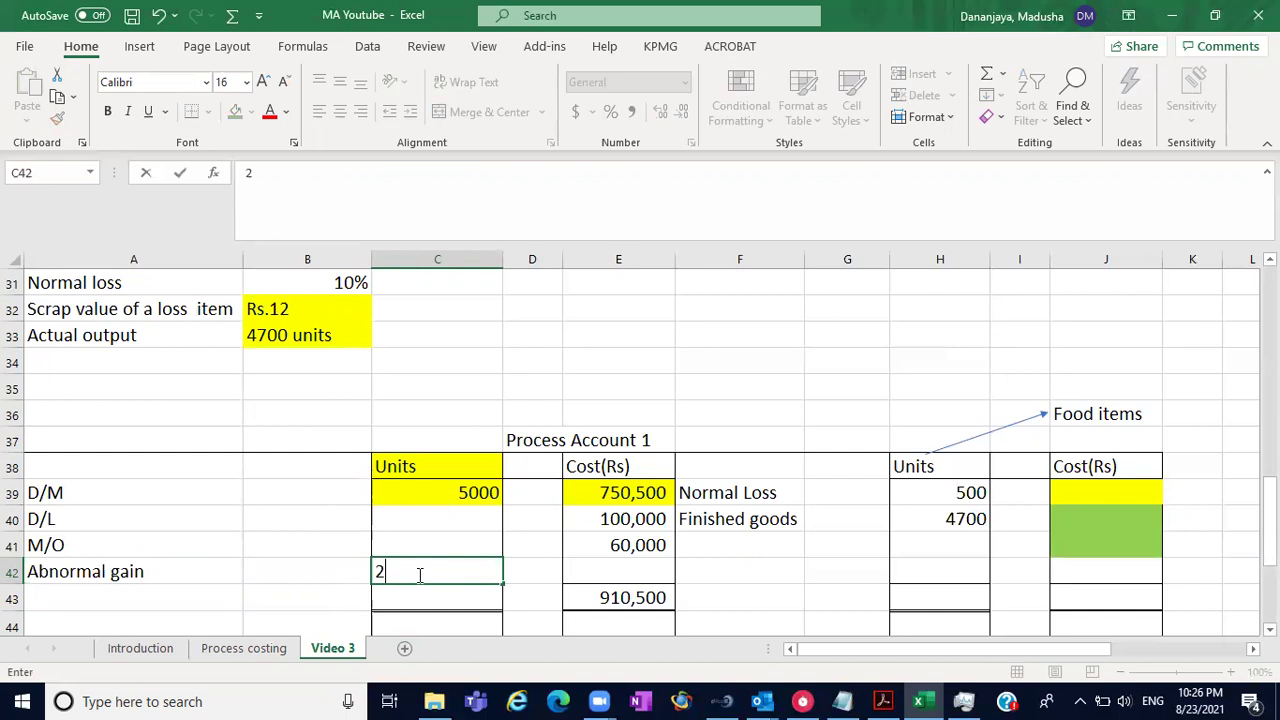
click(460, 405)
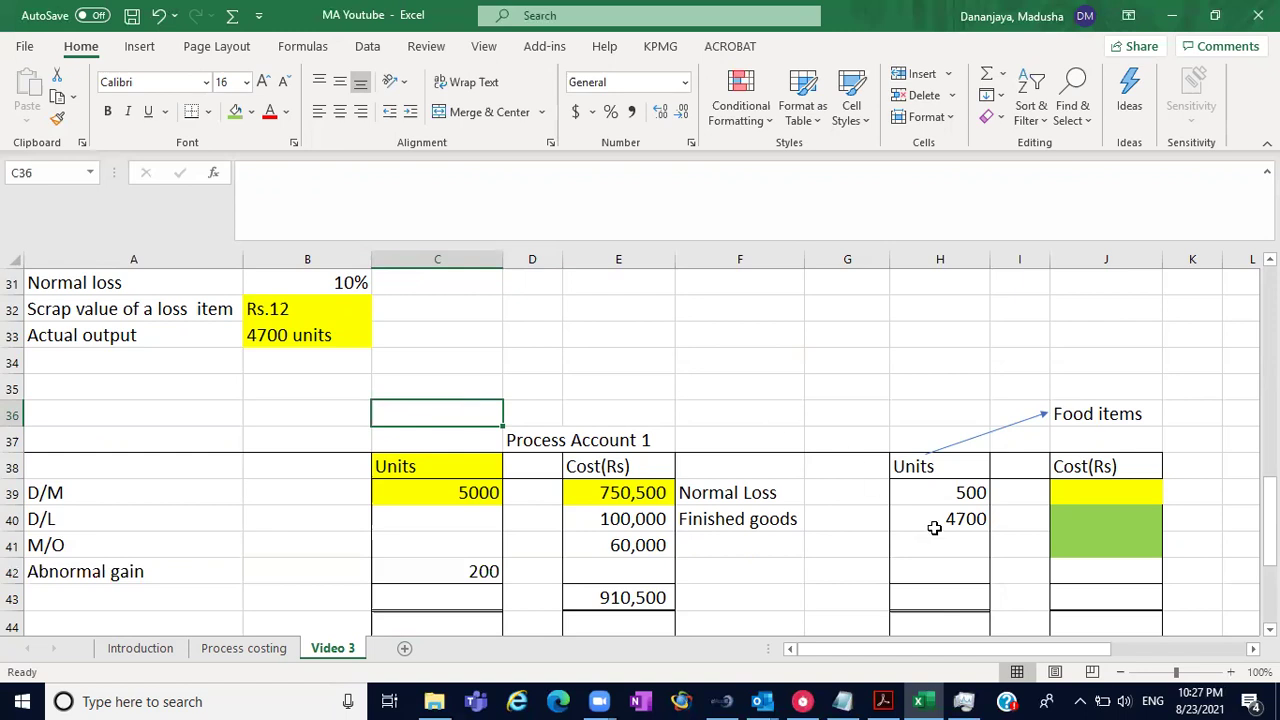
- Label M40 "cost per unit" beside the copied Process Account 1 and widen column O for the calculation
click(1079, 526)
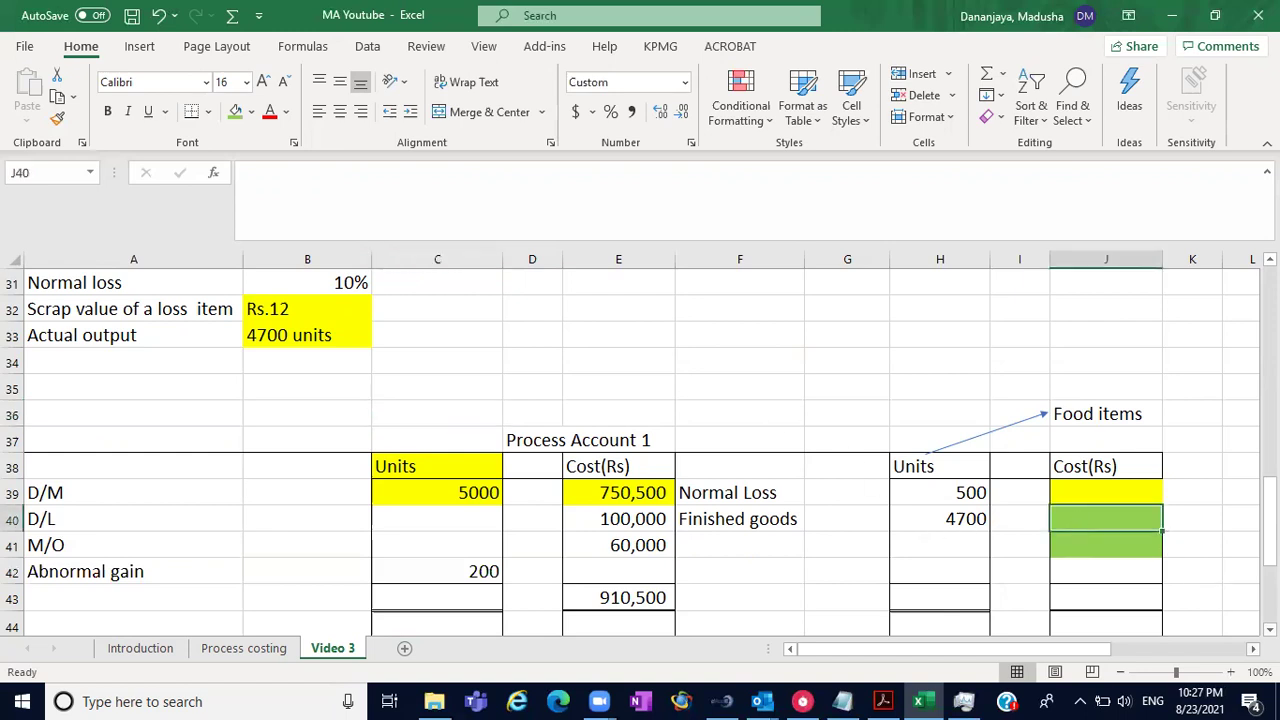
scroll(660, 443, right, 1)
scroll(966, 583, right, 2)
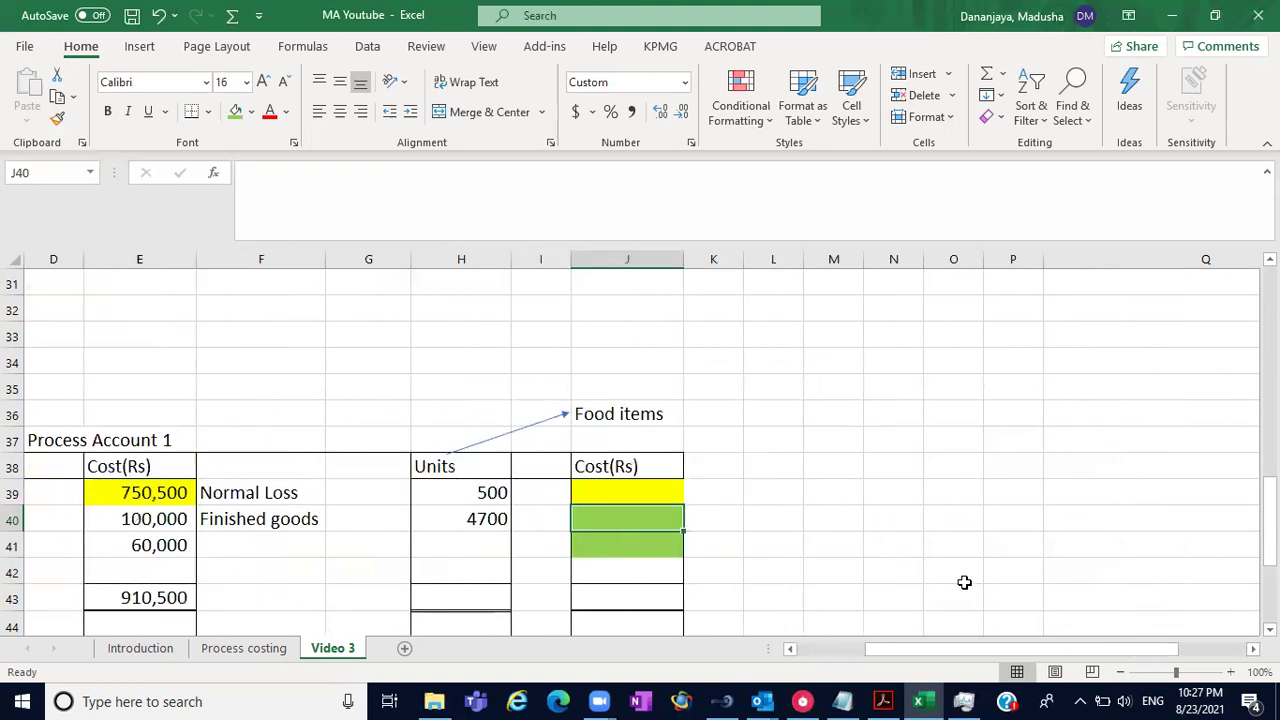
click(809, 521)
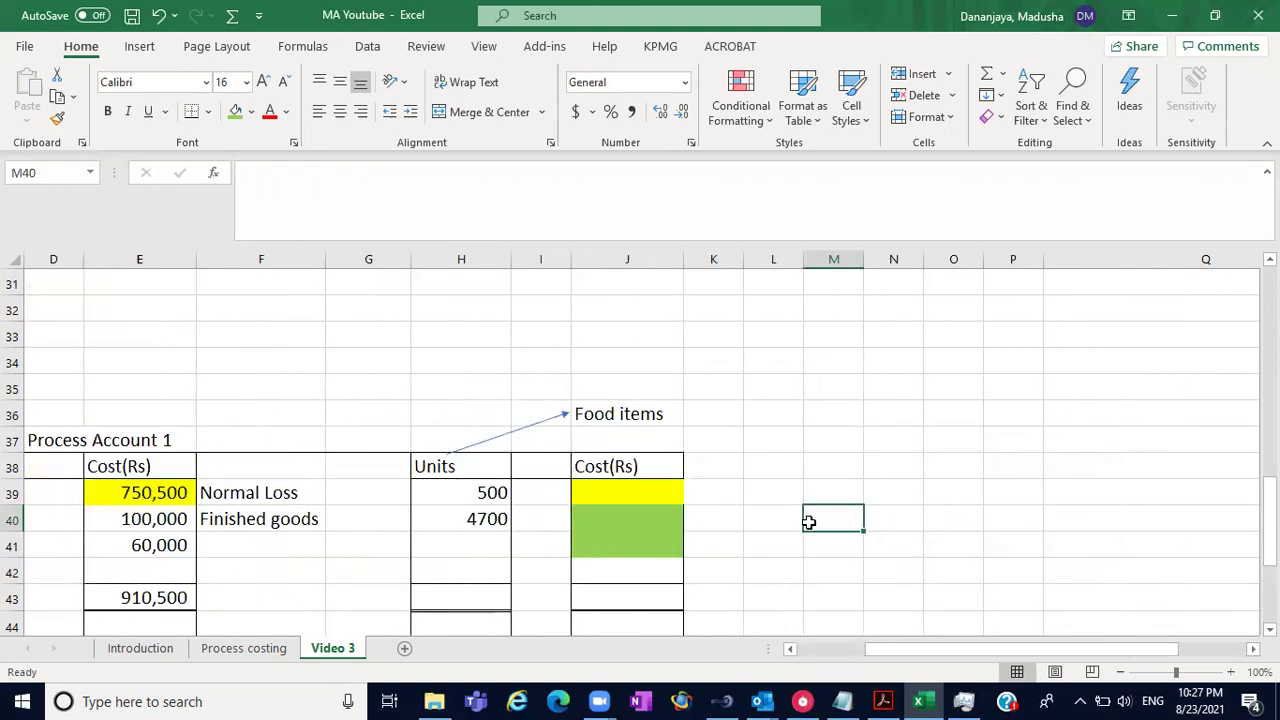
text(cost per unit)
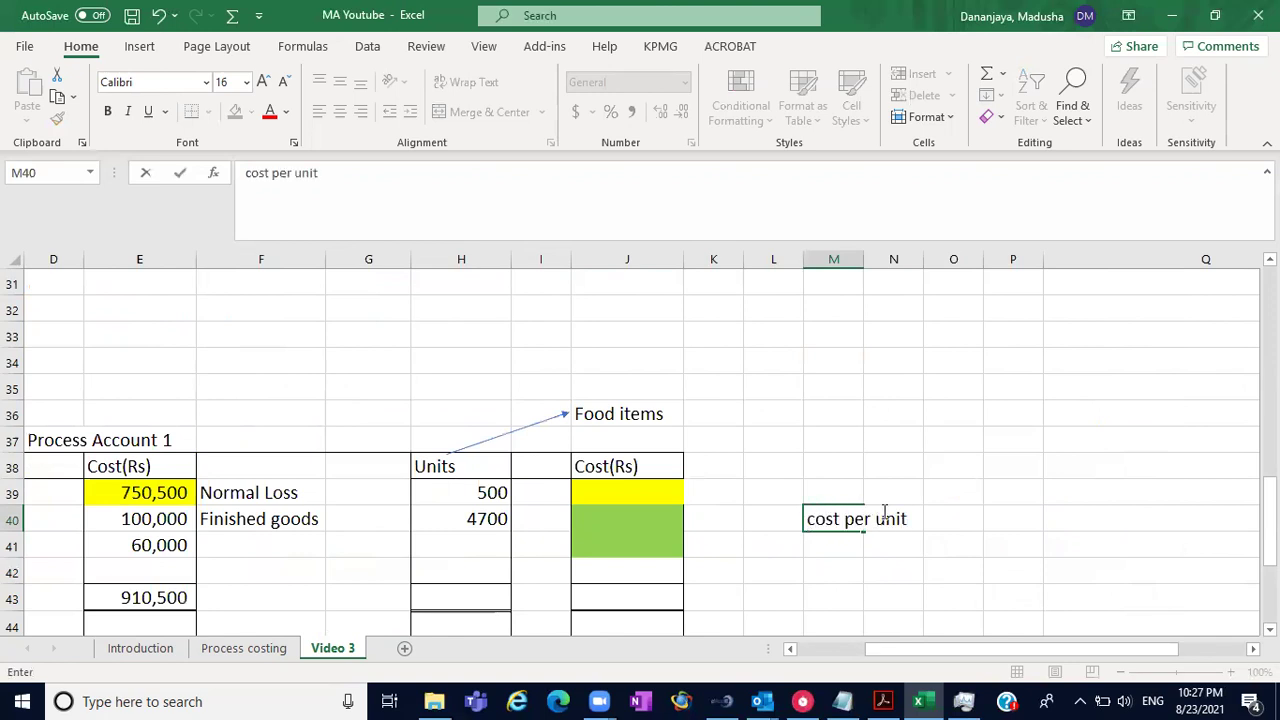
click(956, 518)
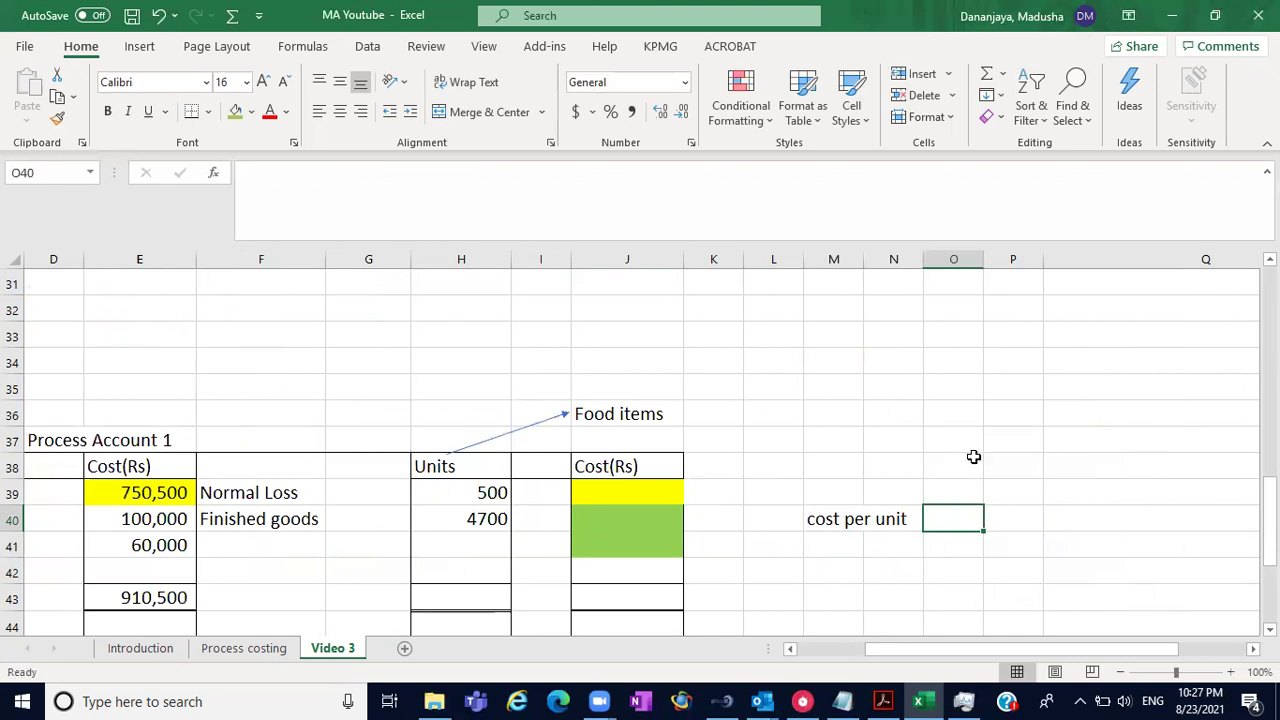
drag(983, 264, 1257, 262)
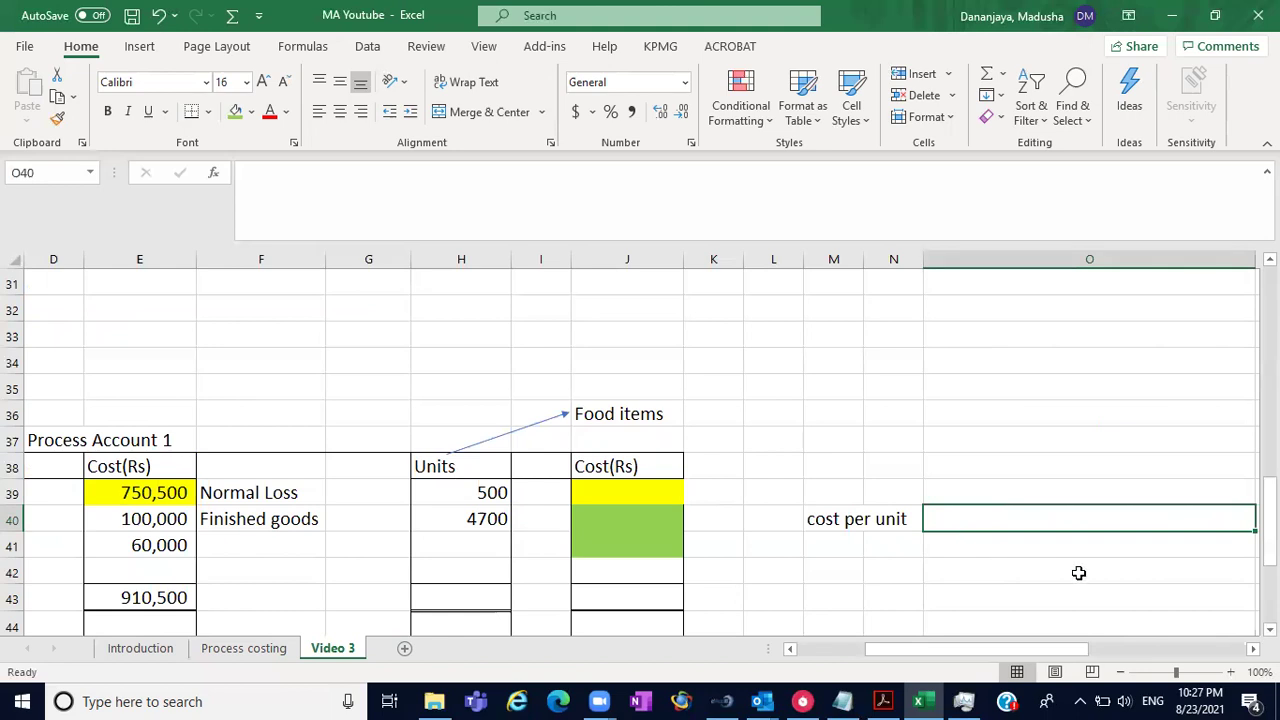
- Enter 6000 as the Normal Loss cost in J39
scroll(826, 543, down, 2)
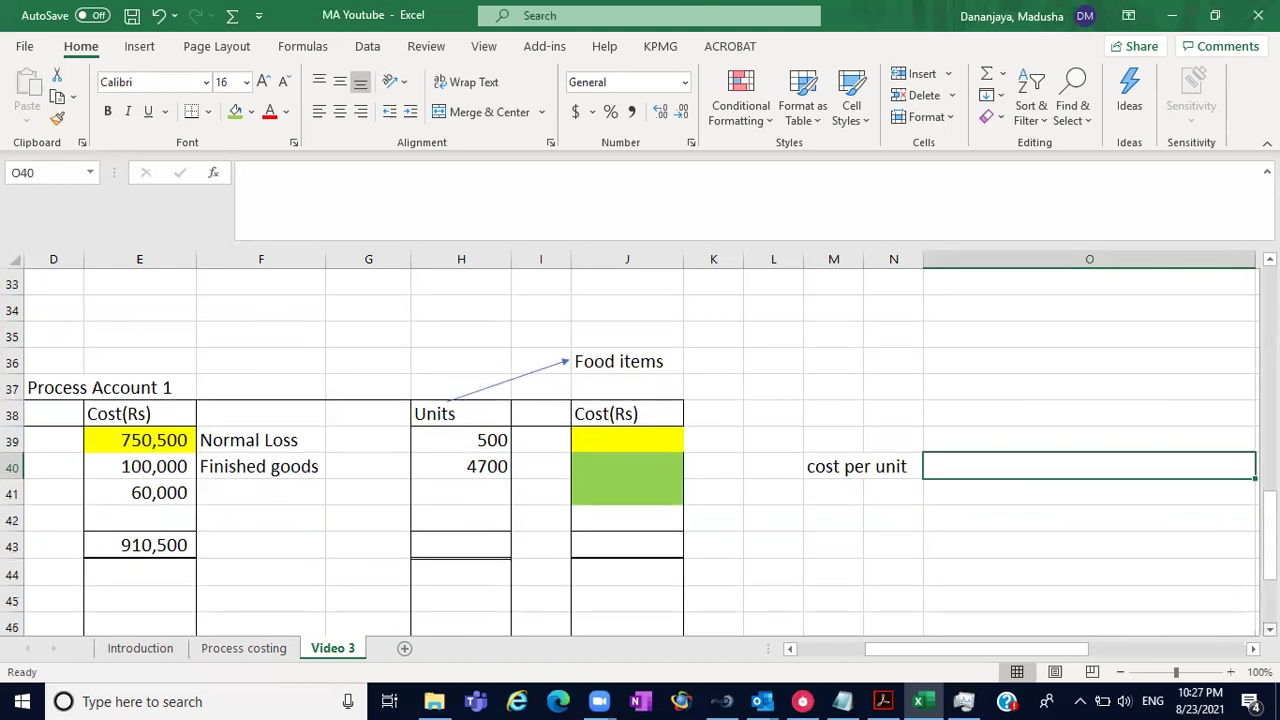
click(640, 447)
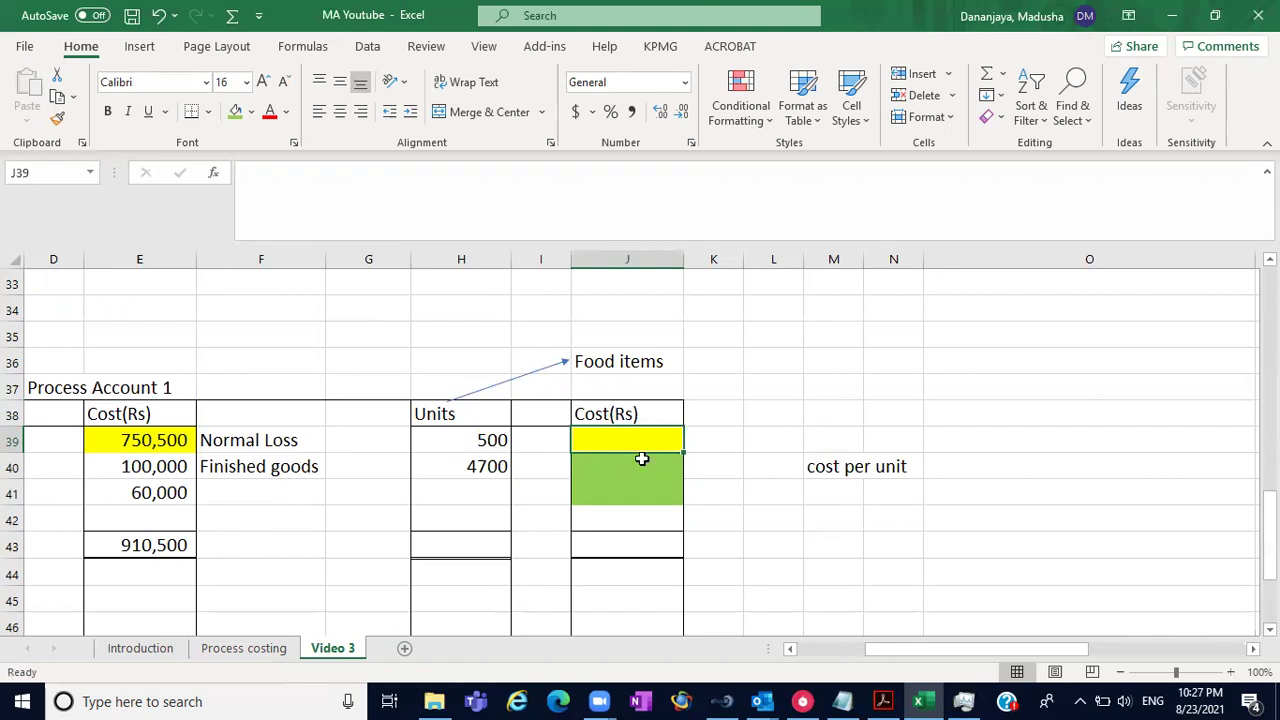
text(6000)
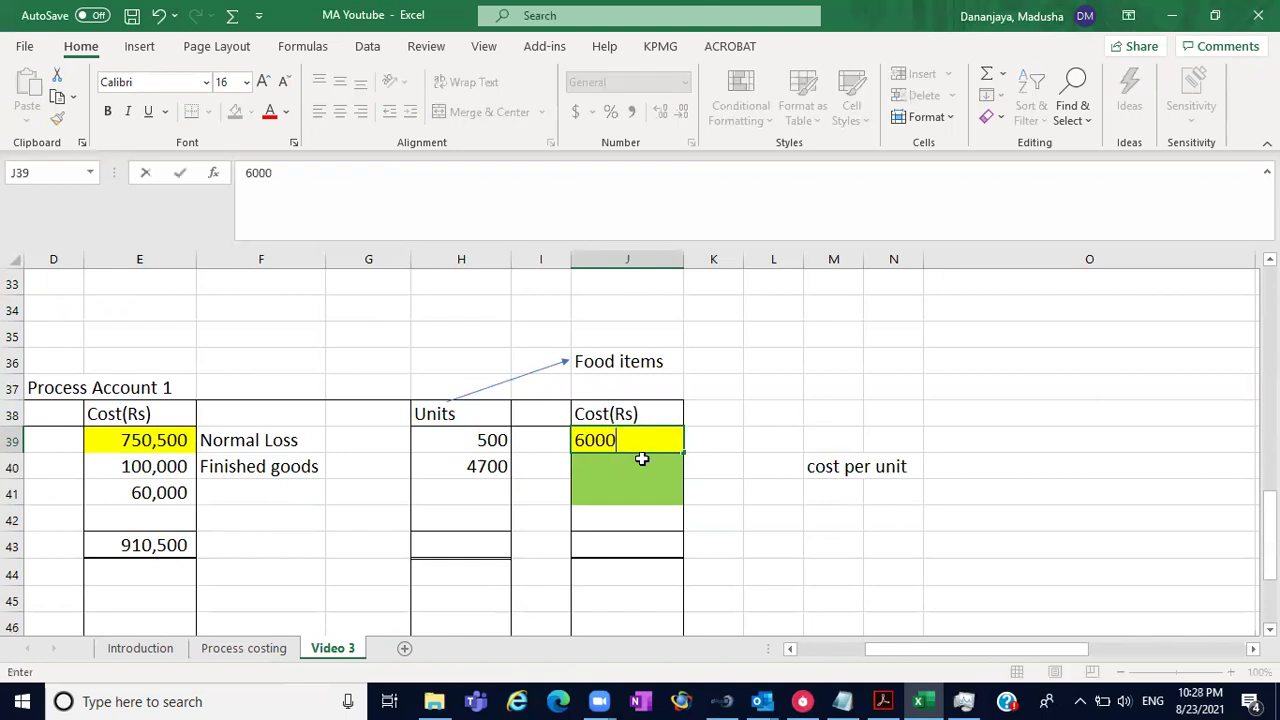
click(866, 376)
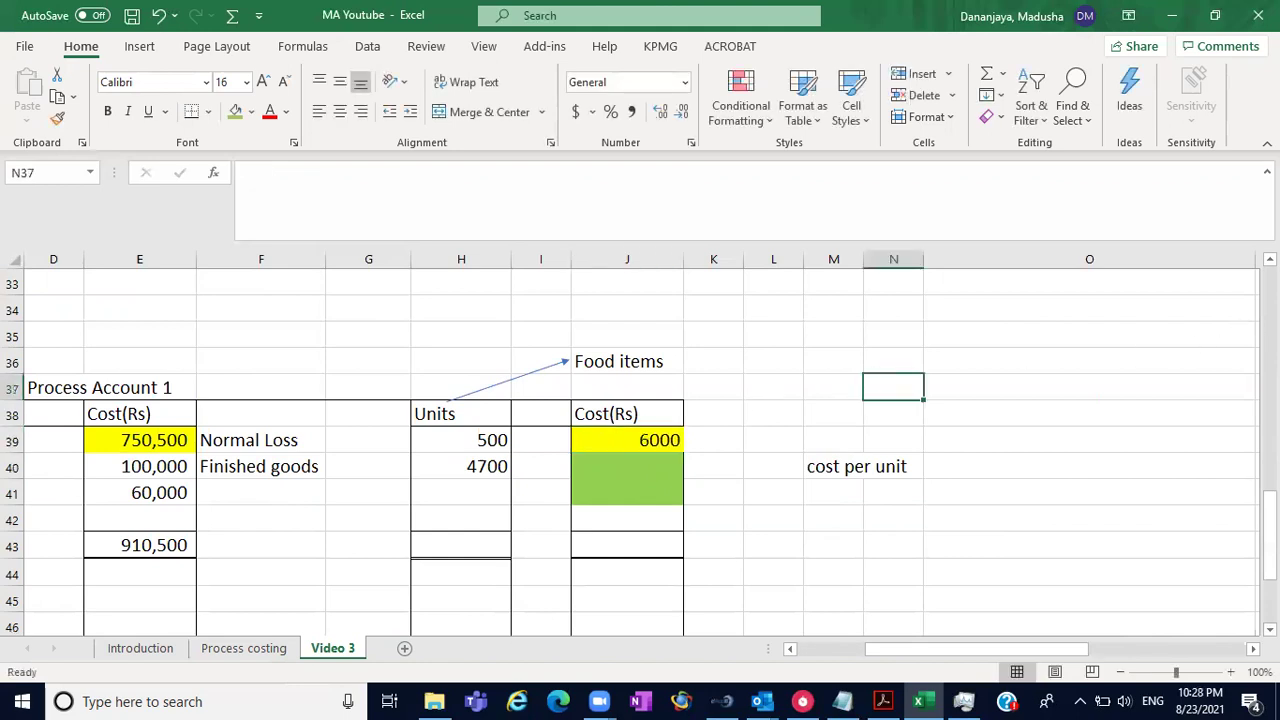
- Enter 750500+100000+60000-6000 in O40 as the numerator of the cost per unit calculation
scroll(1150, 348, up, 5)
scroll(640, 450, up, 3)
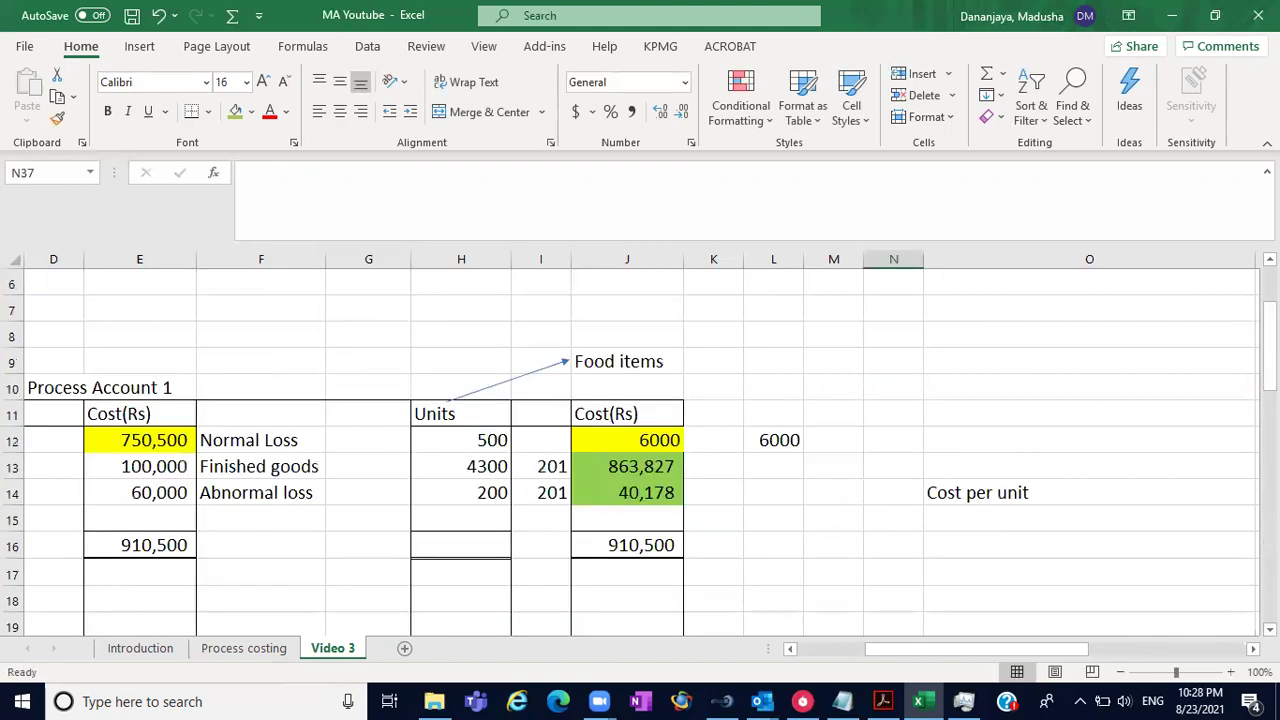
scroll(640, 450, down, 8)
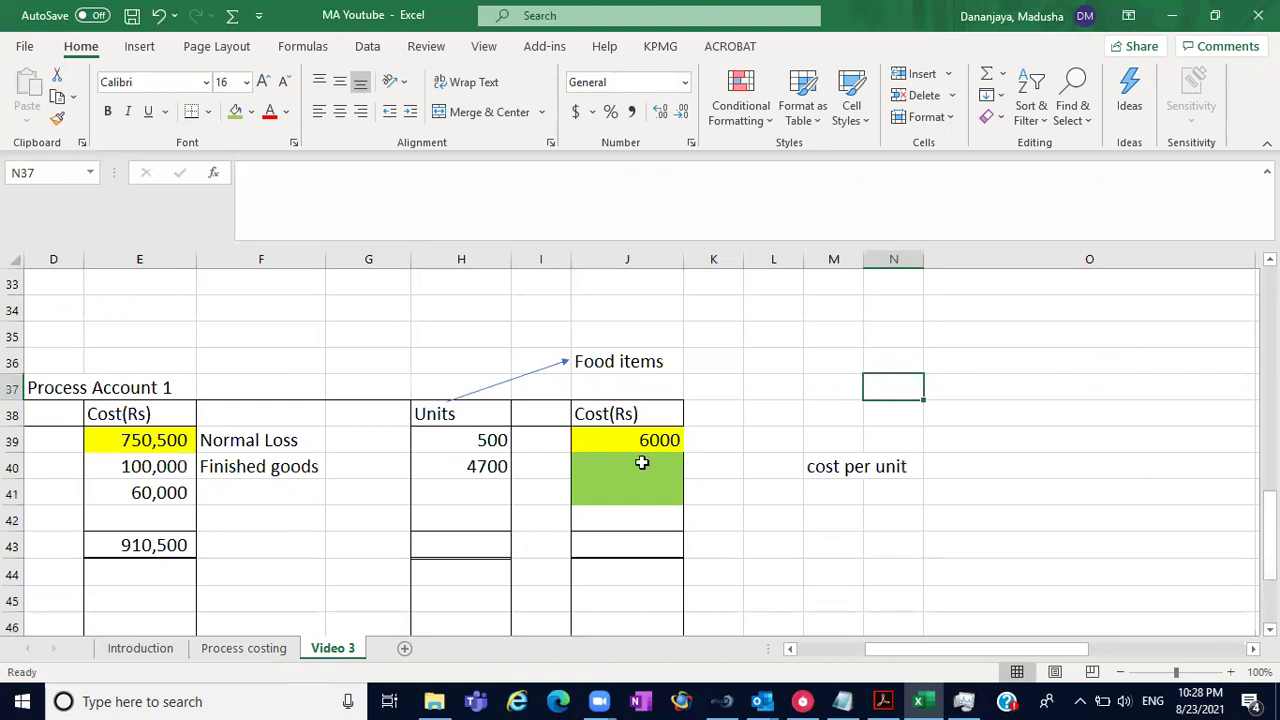
click(790, 649)
click(790, 649)
click(1094, 477)
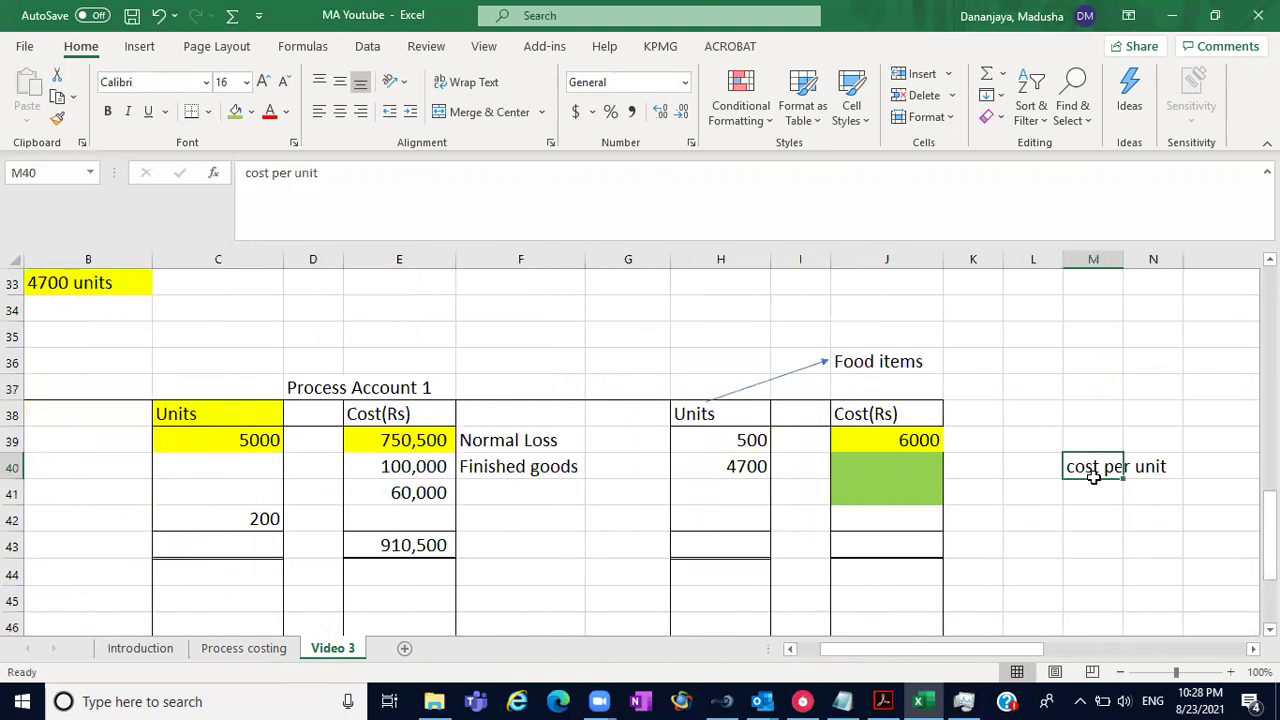
drag(429, 440, 410, 490)
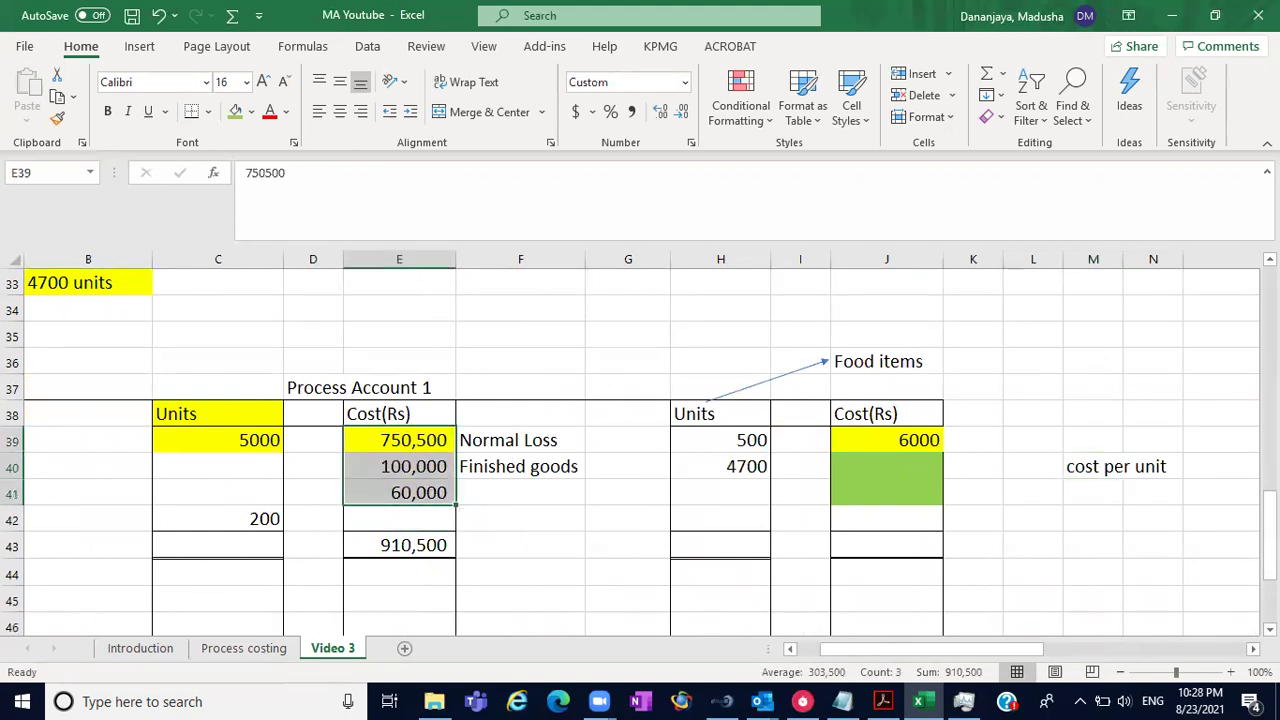
click(1253, 649)
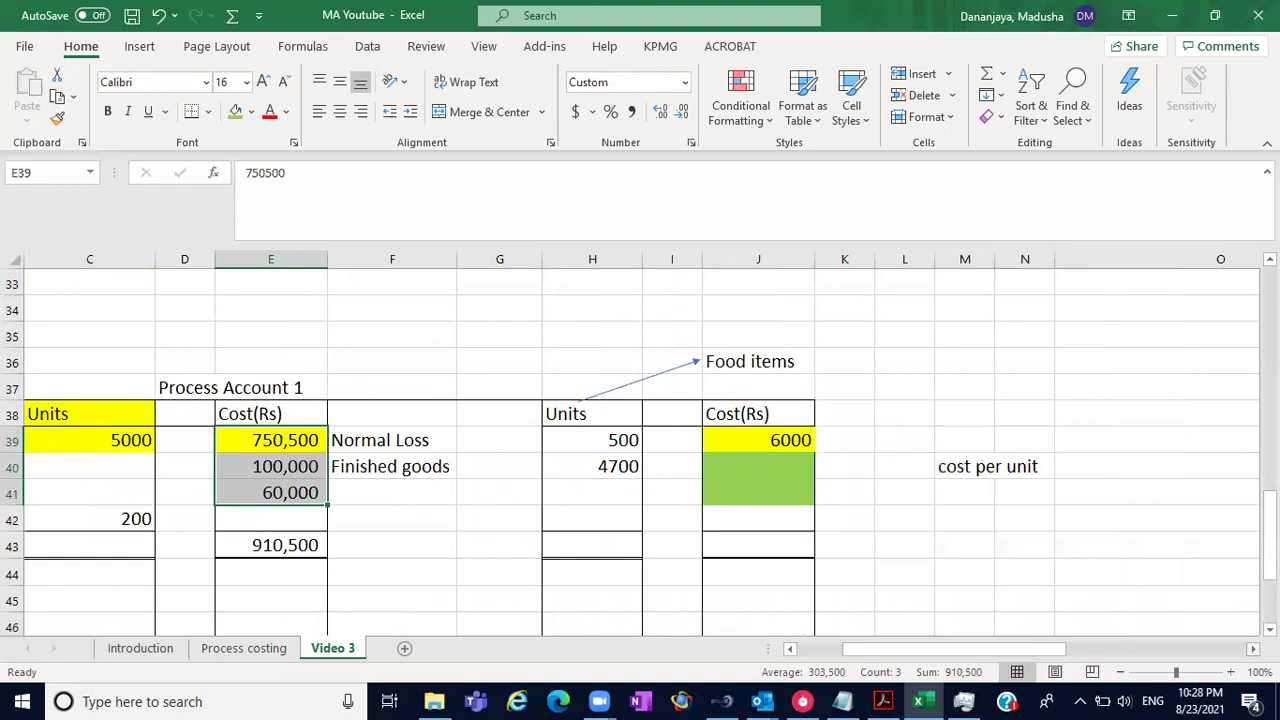
click(1253, 649)
click(1253, 649)
click(904, 470)
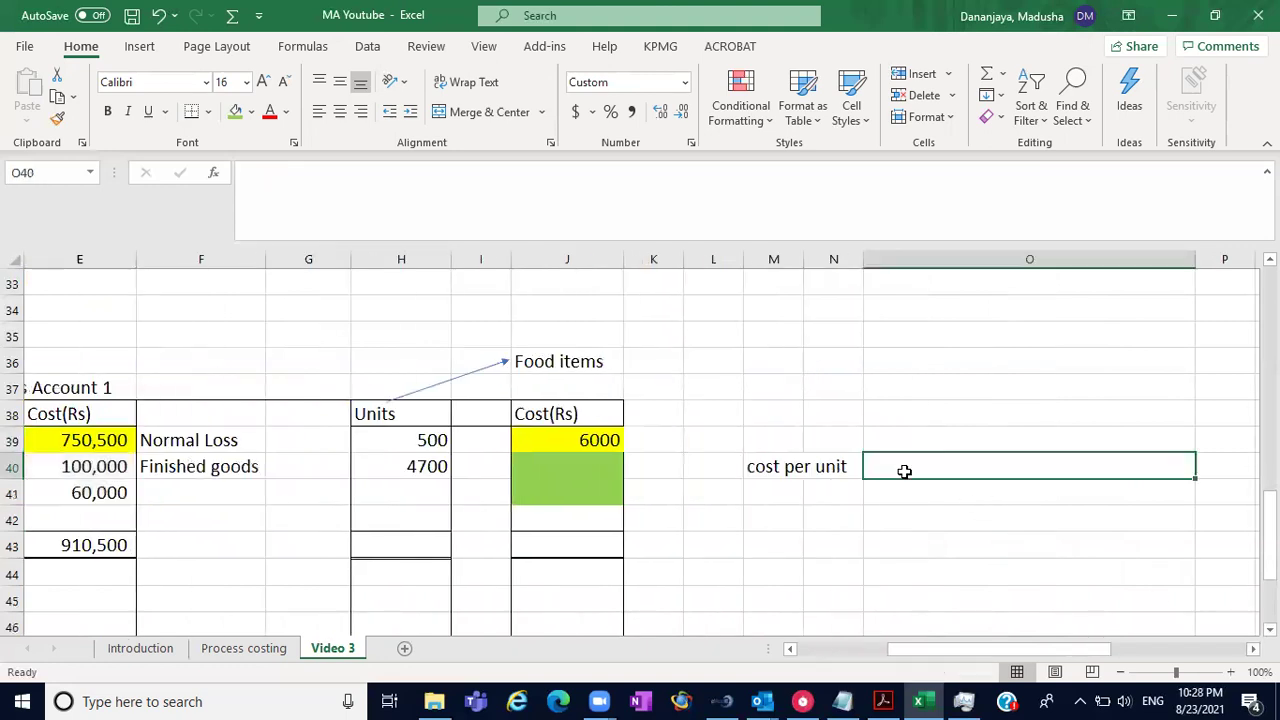
text(750)
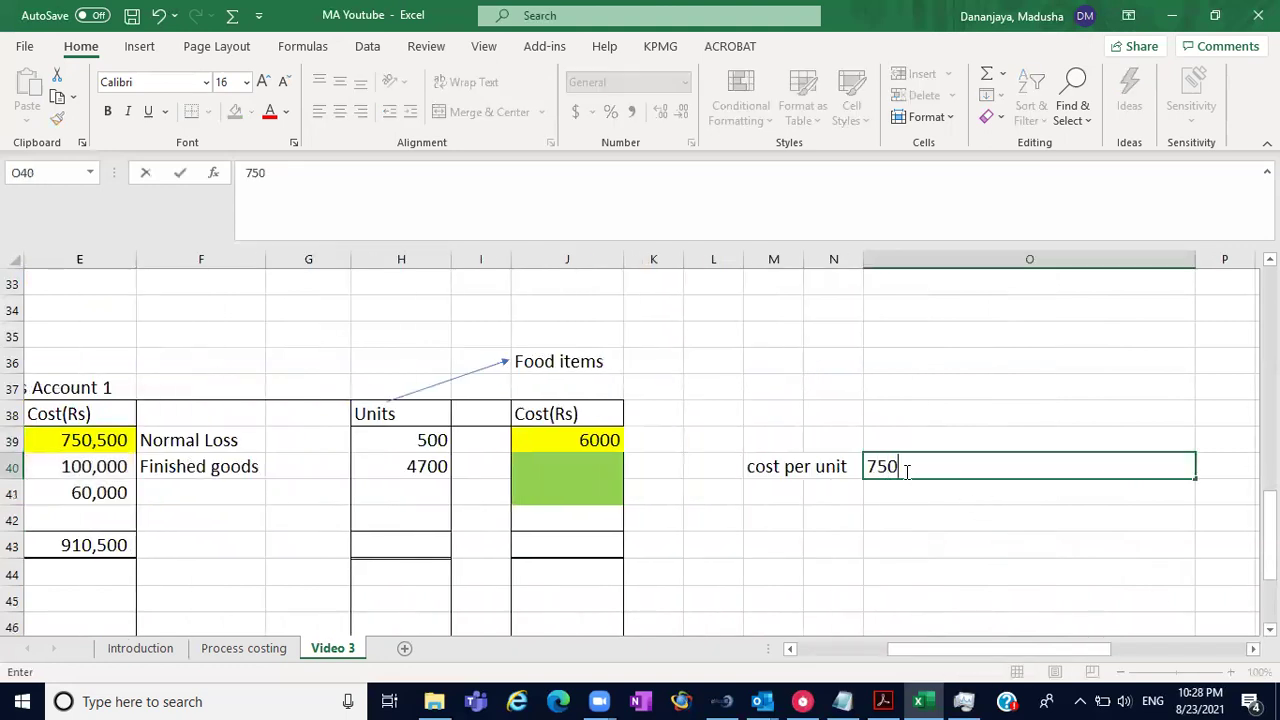
text(500+10000)
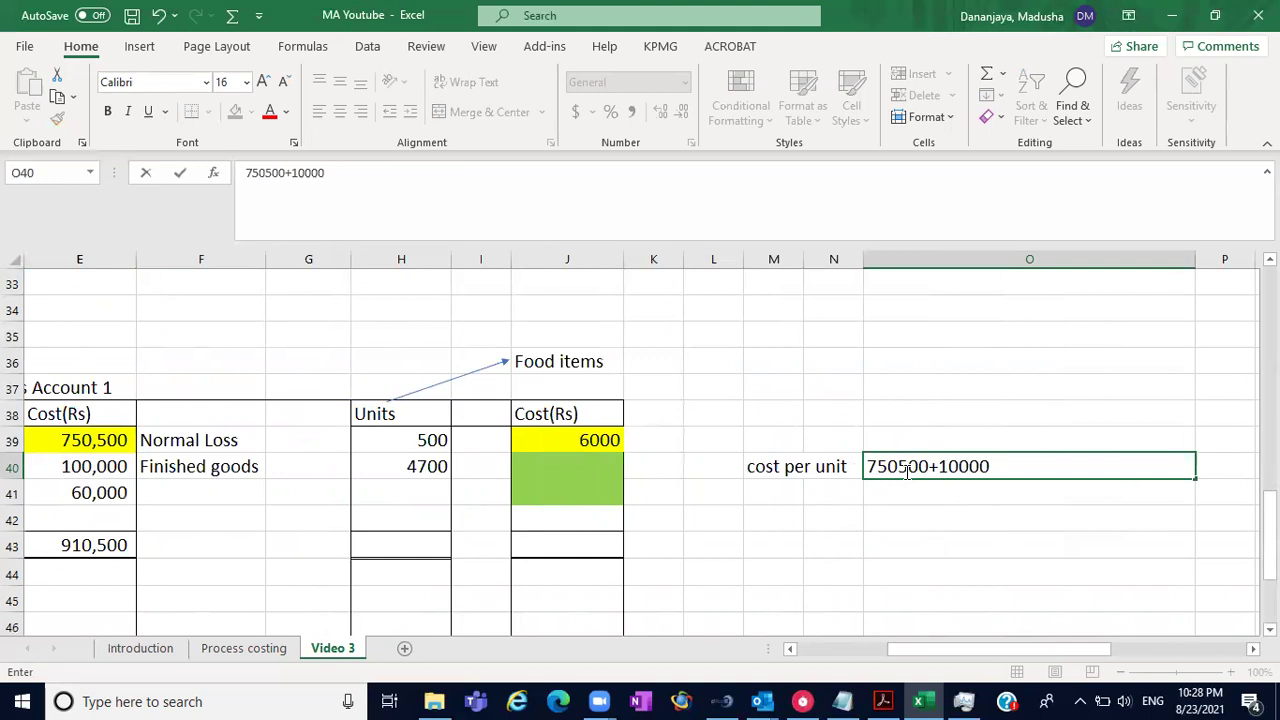
text(0+60000)
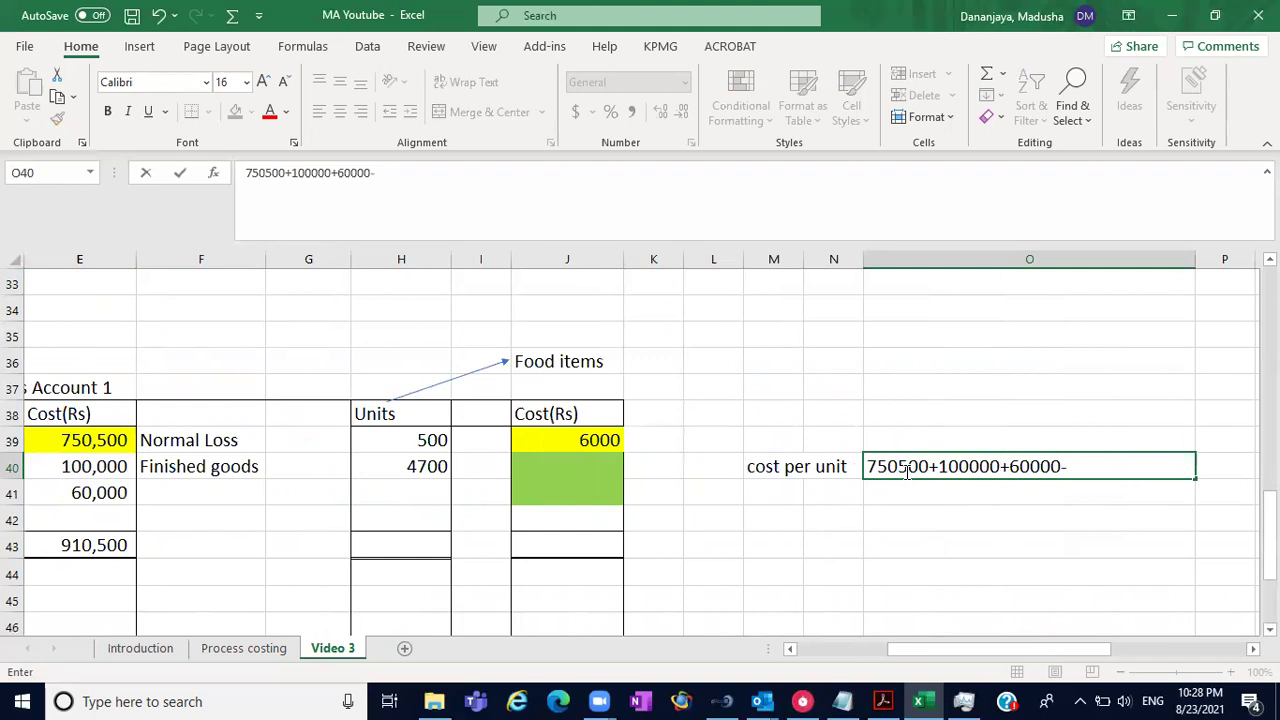
text(-6000)
- Add a bottom border to O40 as the fraction line under the cost per unit numerator
click(888, 491)
click(888, 463)
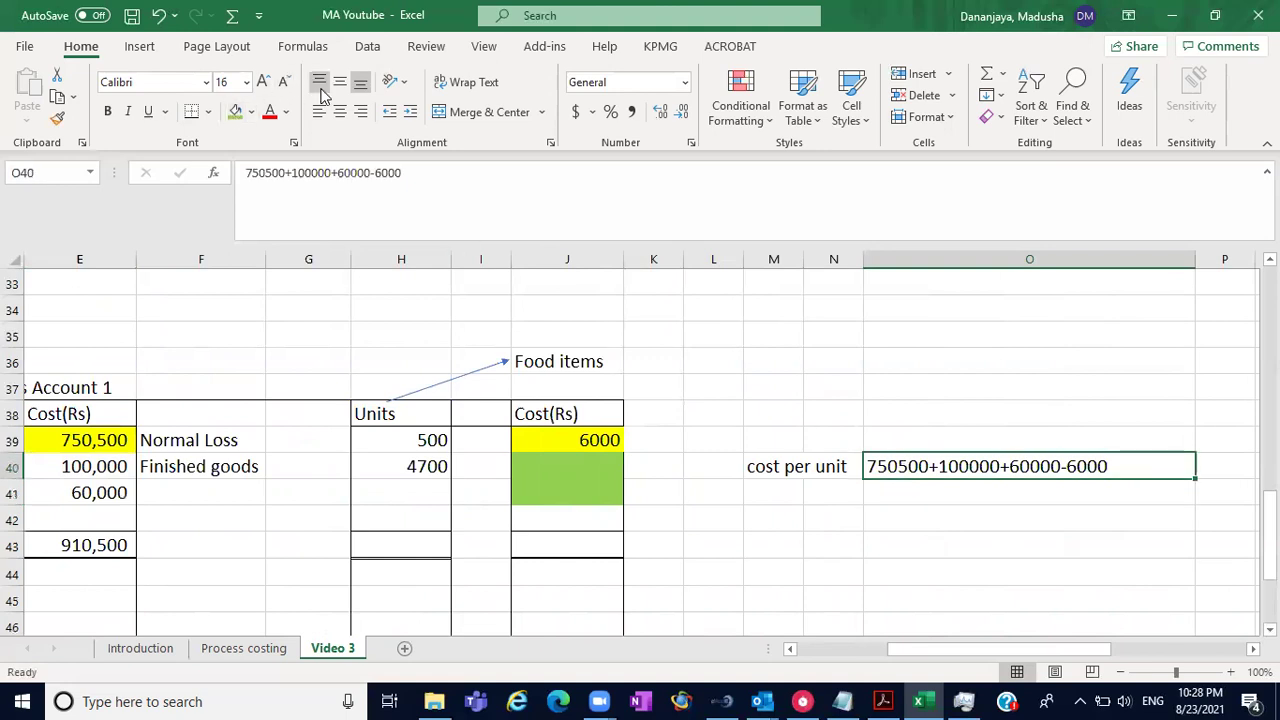
click(197, 111)
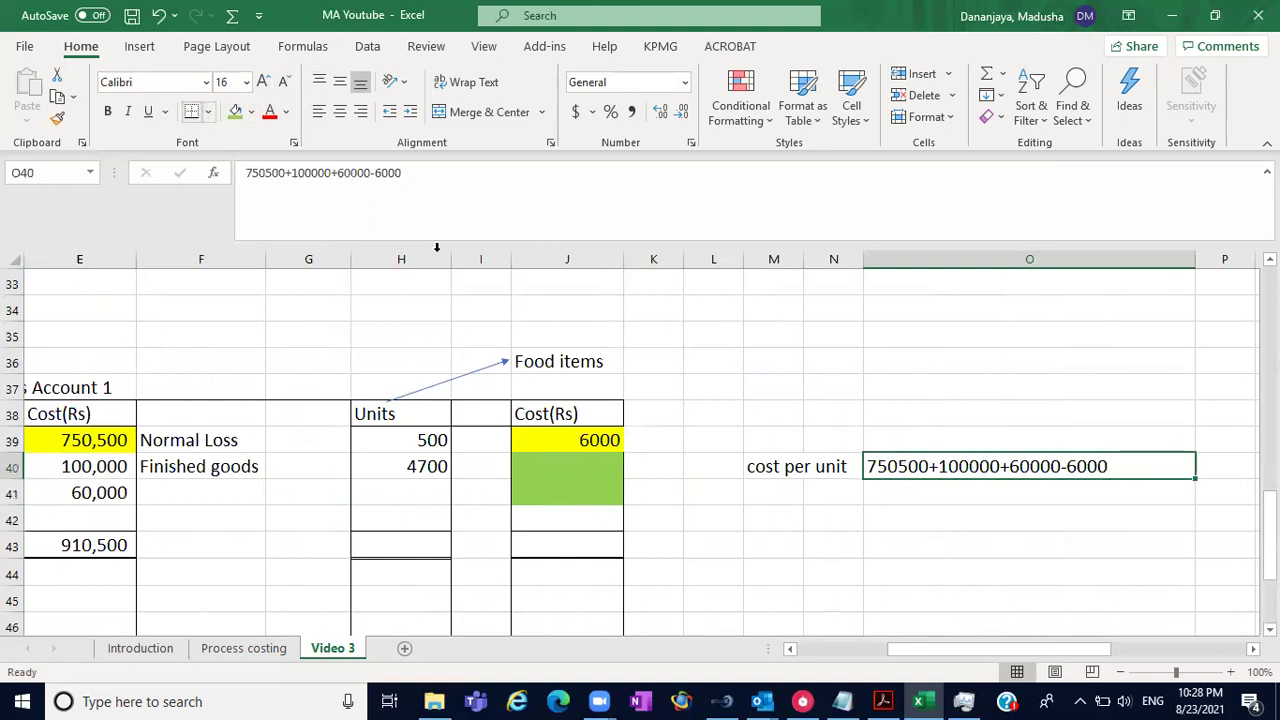
click(720, 318)
click(934, 492)
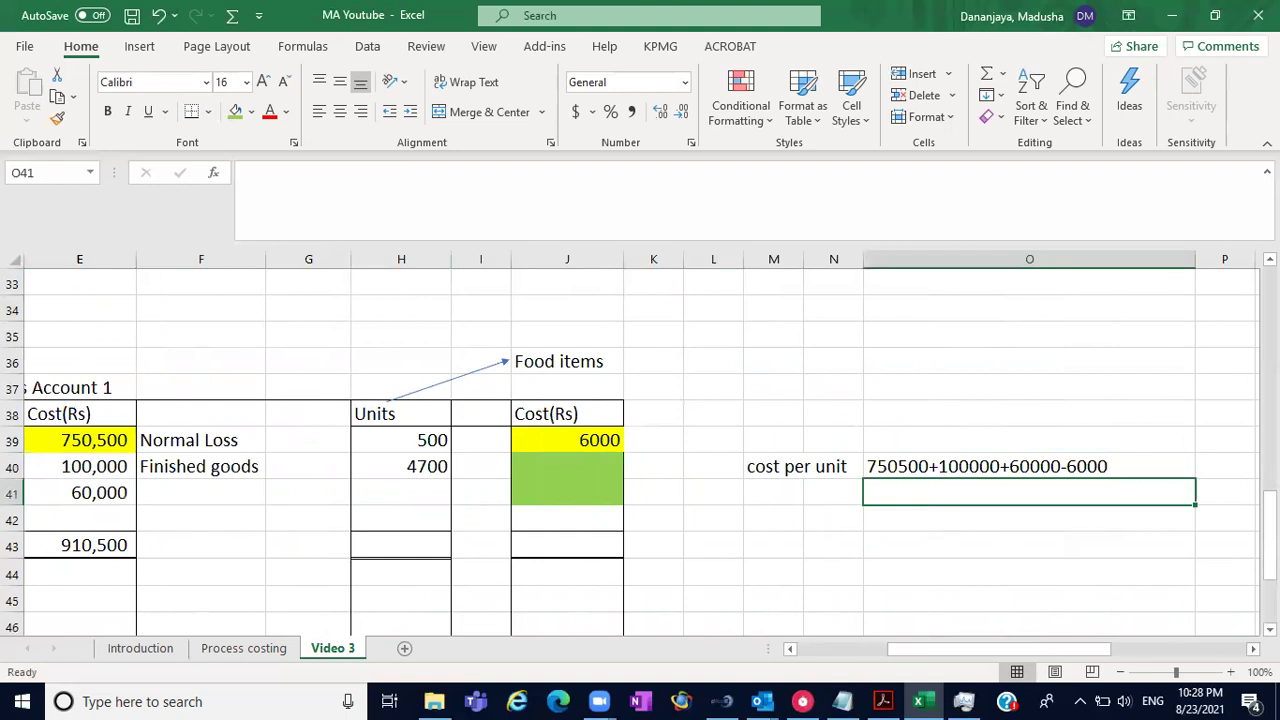
- Review the input costs in E39:E41 and the Normal Loss cost in J39 against the numerator
click(790, 648)
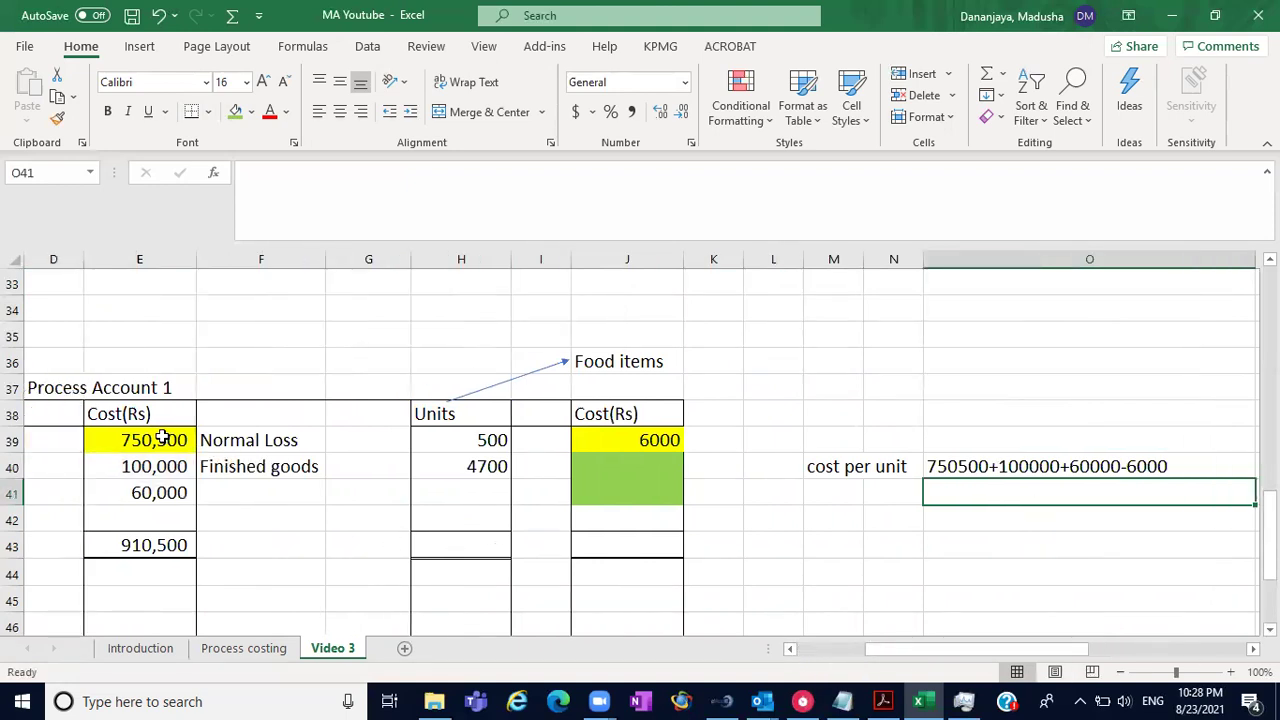
drag(160, 438, 165, 507)
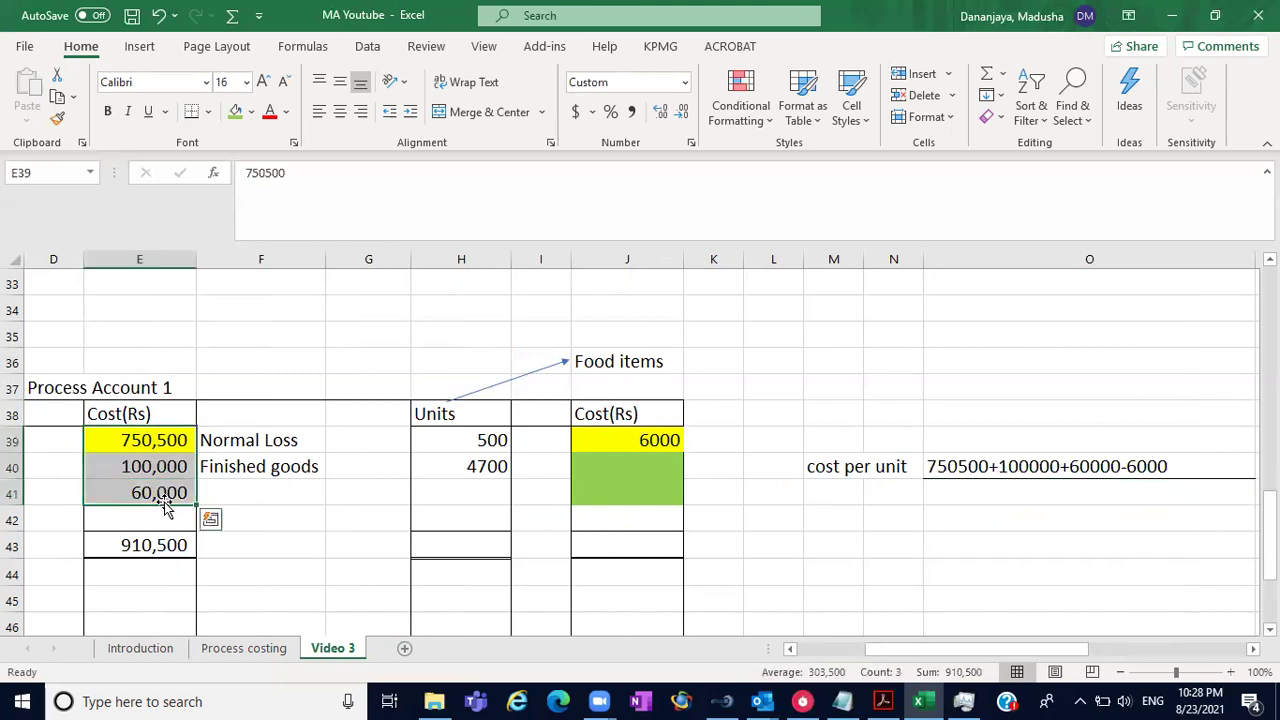
click(621, 439)
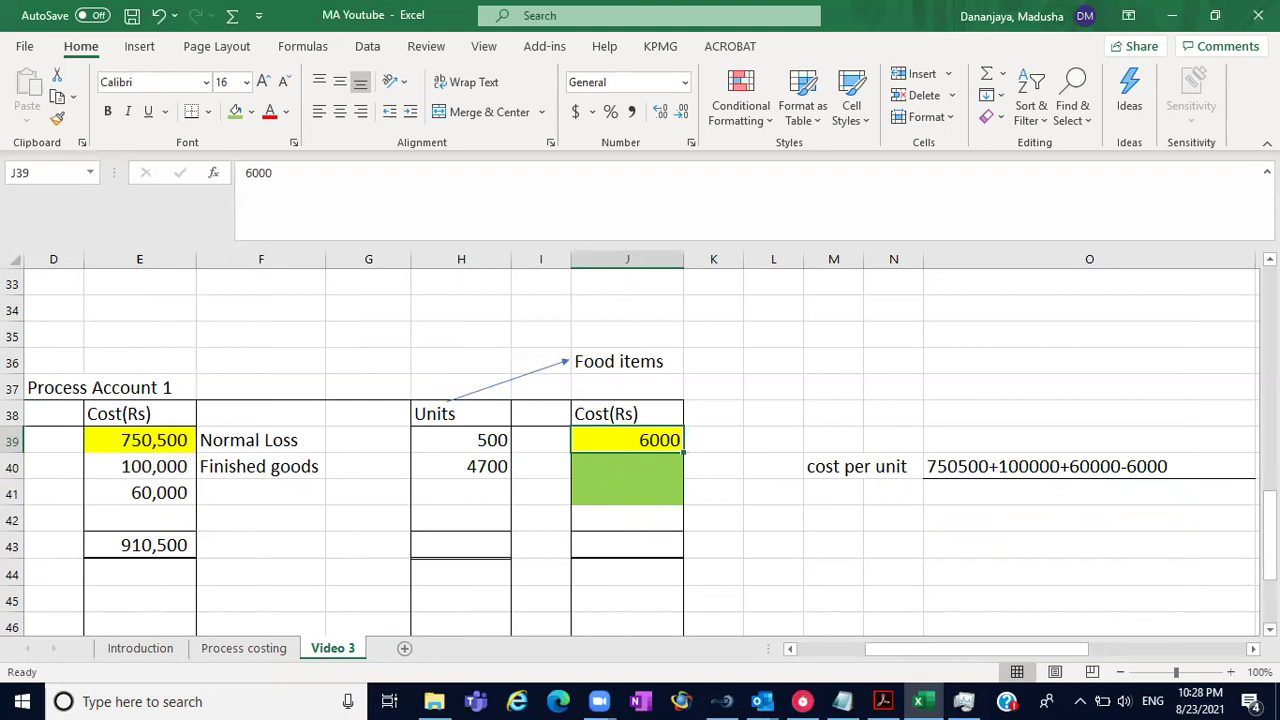
scroll(640, 450, down, 1)
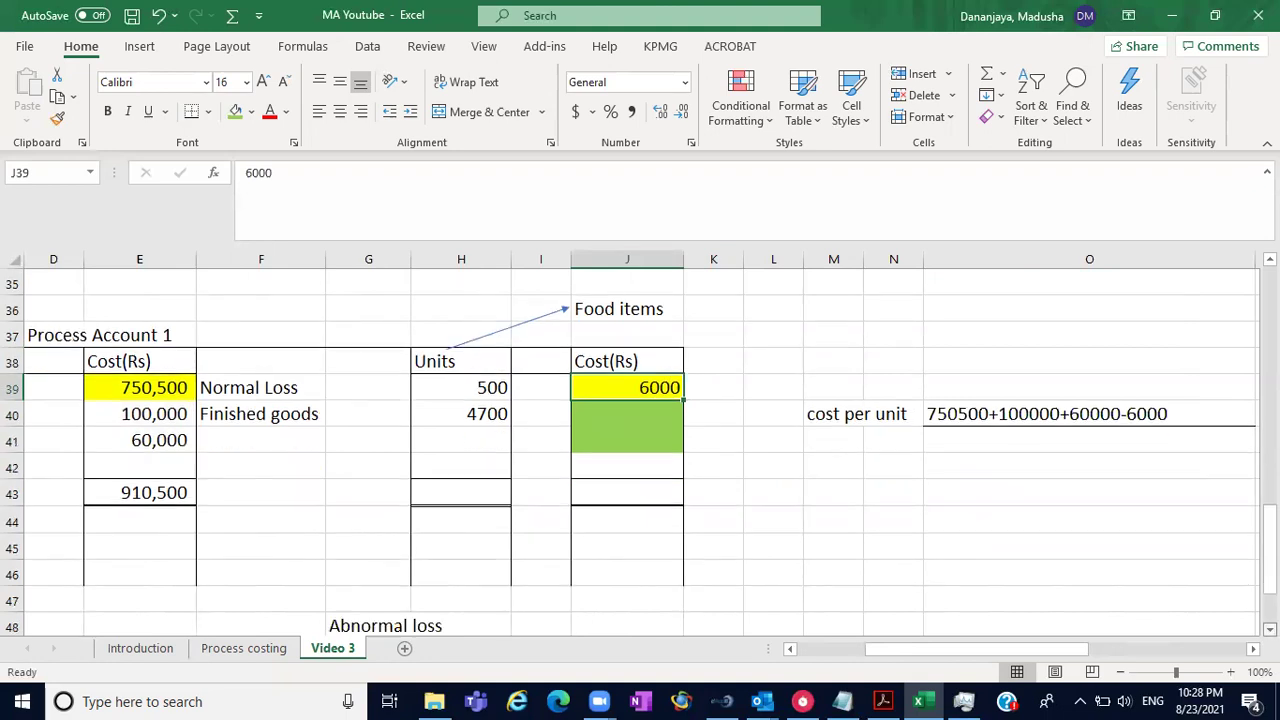
click(795, 651)
click(795, 651)
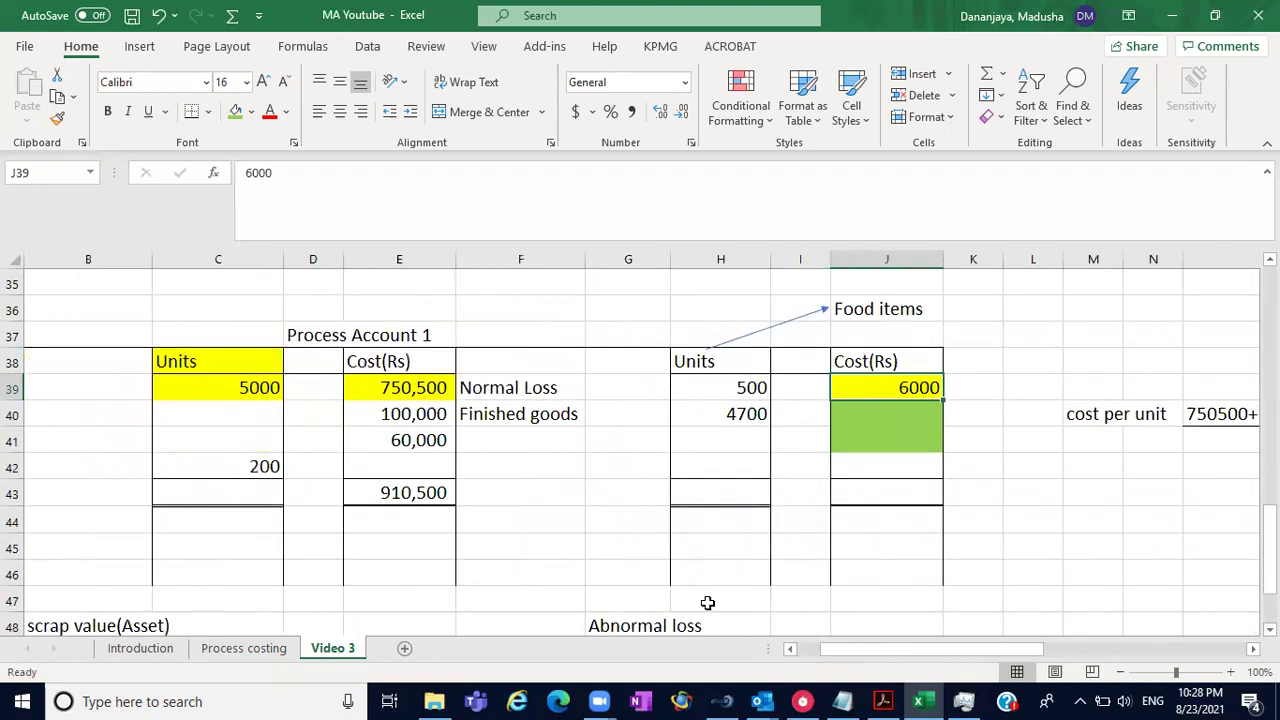
drag(430, 390, 432, 453)
click(863, 392)
- Remove the green fill from J41, keeping it only on the Finished goods cost cell J40
drag(872, 414, 861, 447)
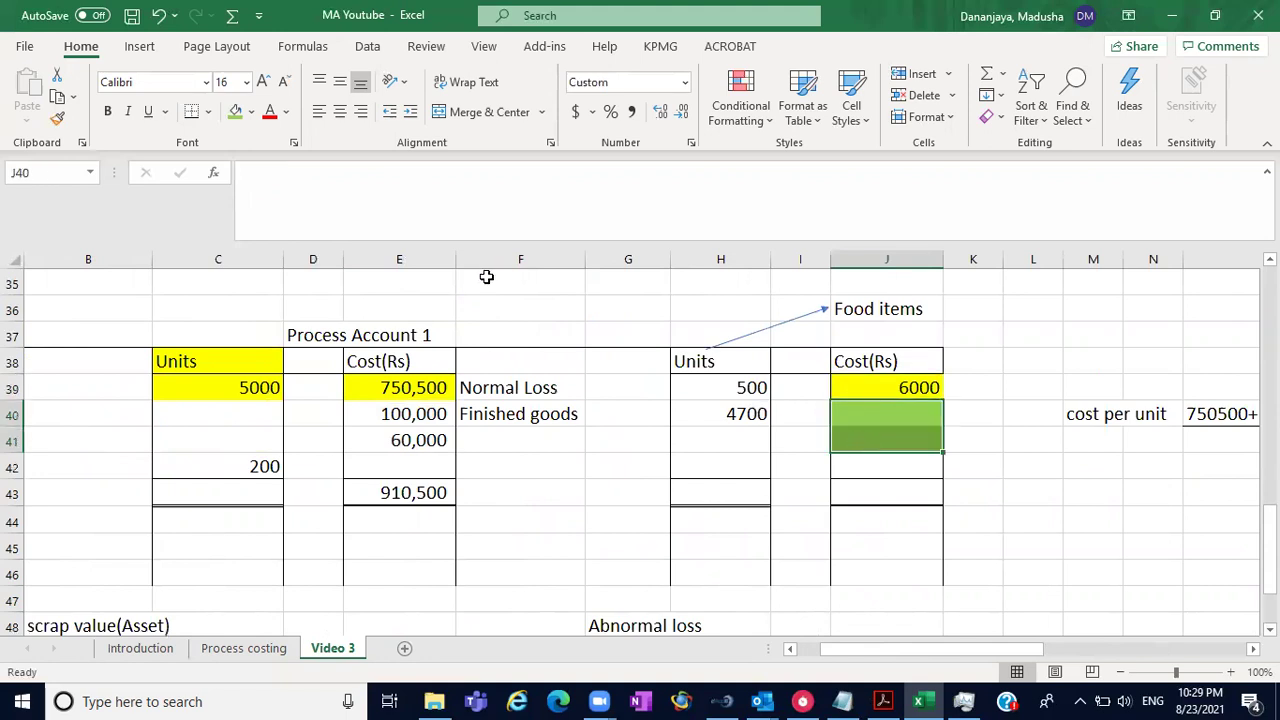
click(904, 447)
click(251, 111)
click(283, 316)
click(286, 312)
click(840, 414)
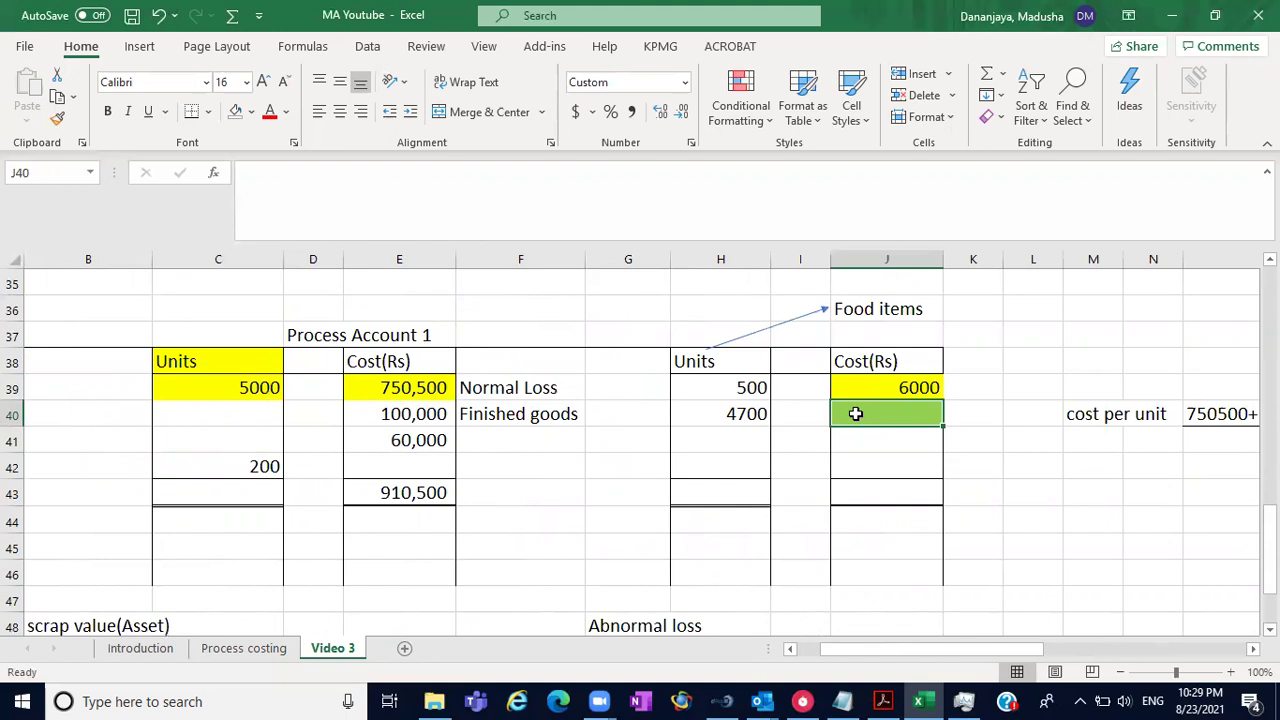
- Fill the Abnormal gain cost cell E42 with the same green as J40
click(396, 462)
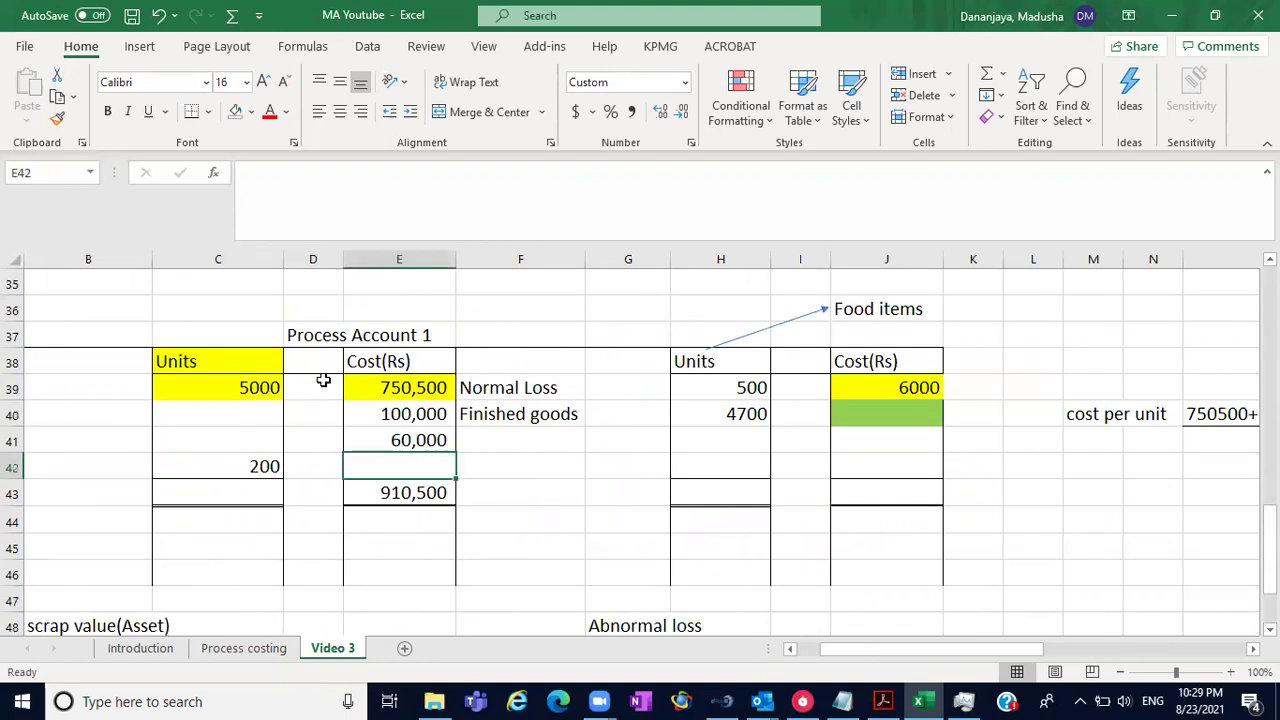
click(251, 111)
click(285, 286)
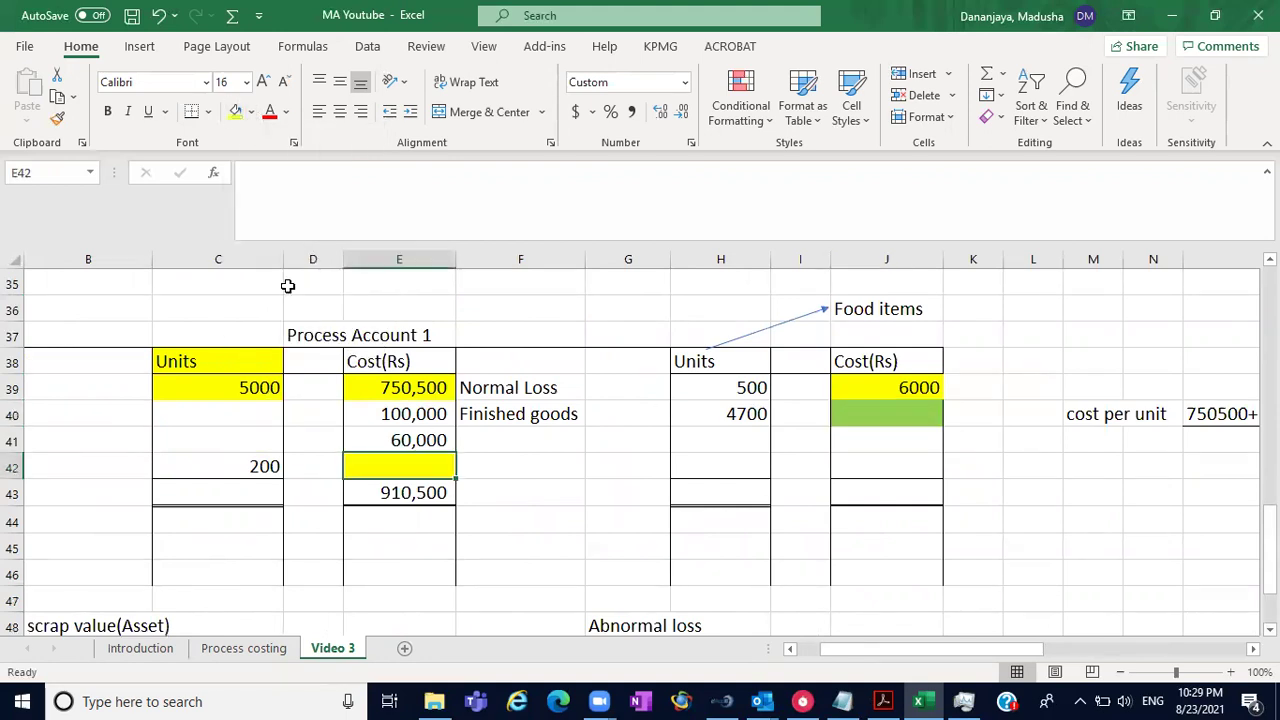
click(252, 112)
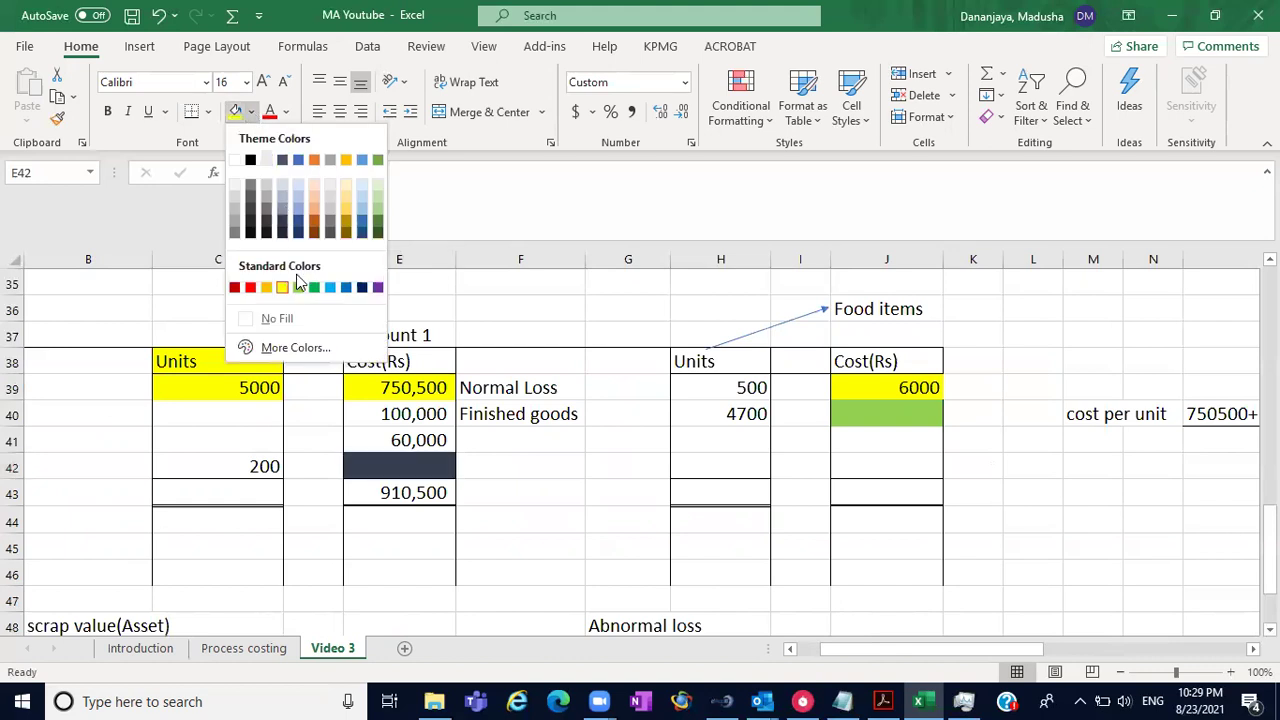
click(299, 287)
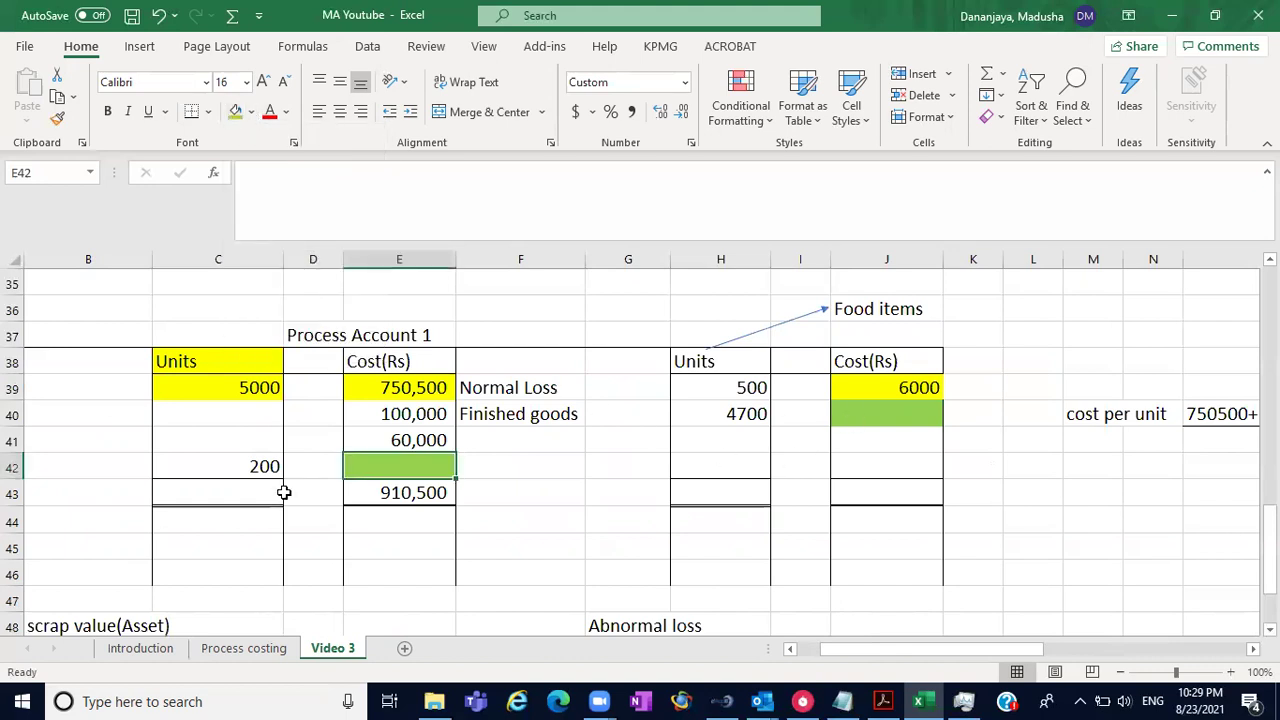
- Examine the known costs in E39:E41 and J39, the green cost cells, and the units in H40 and C42
drag(414, 394, 415, 440)
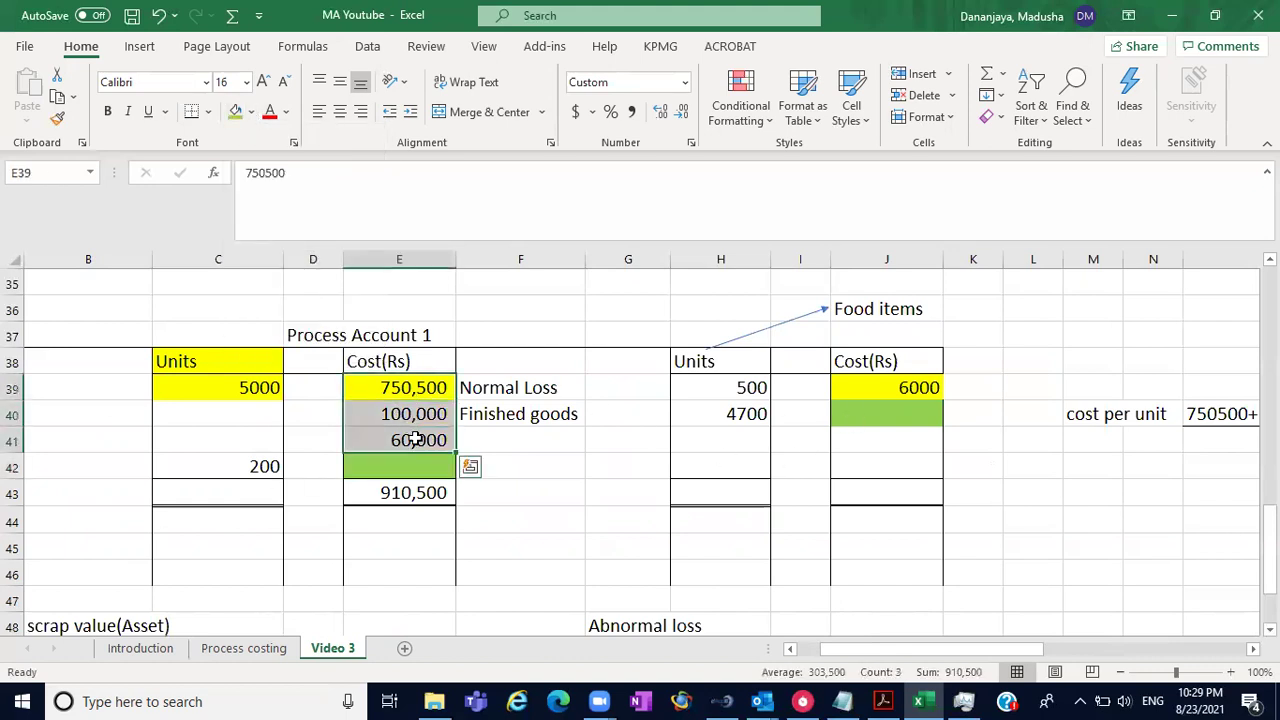
click(866, 385)
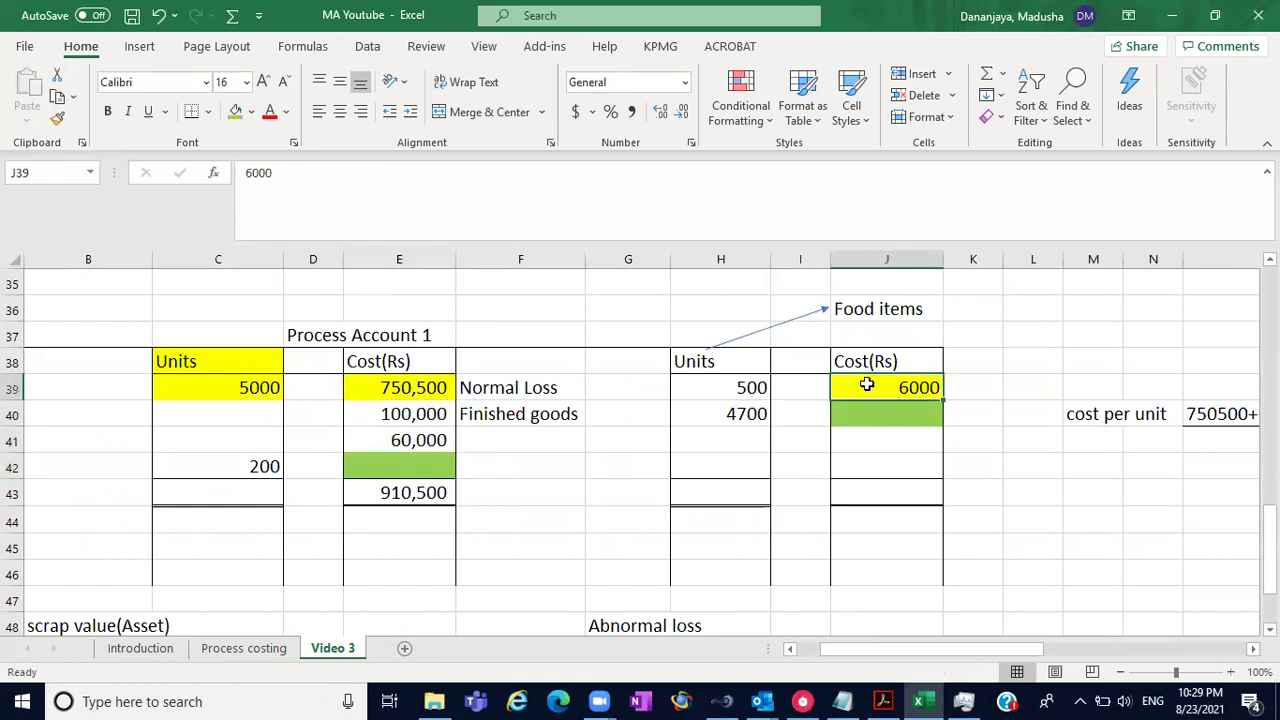
click(886, 414)
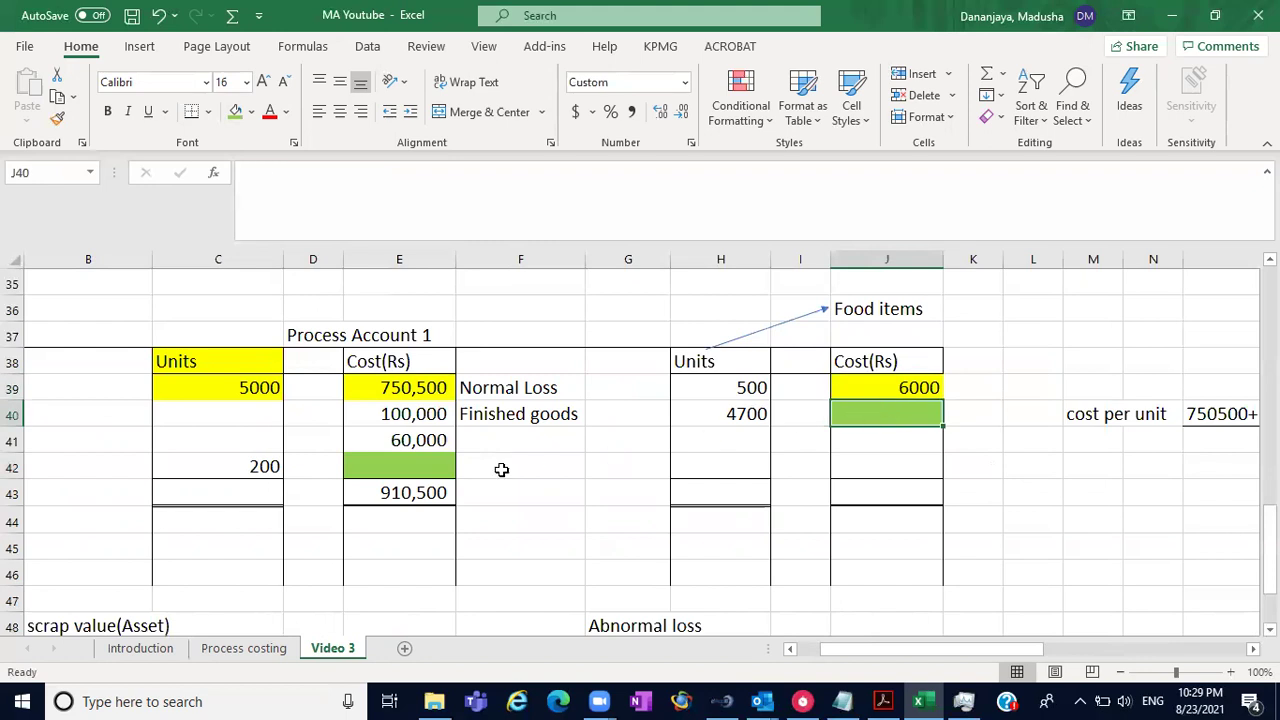
click(413, 470)
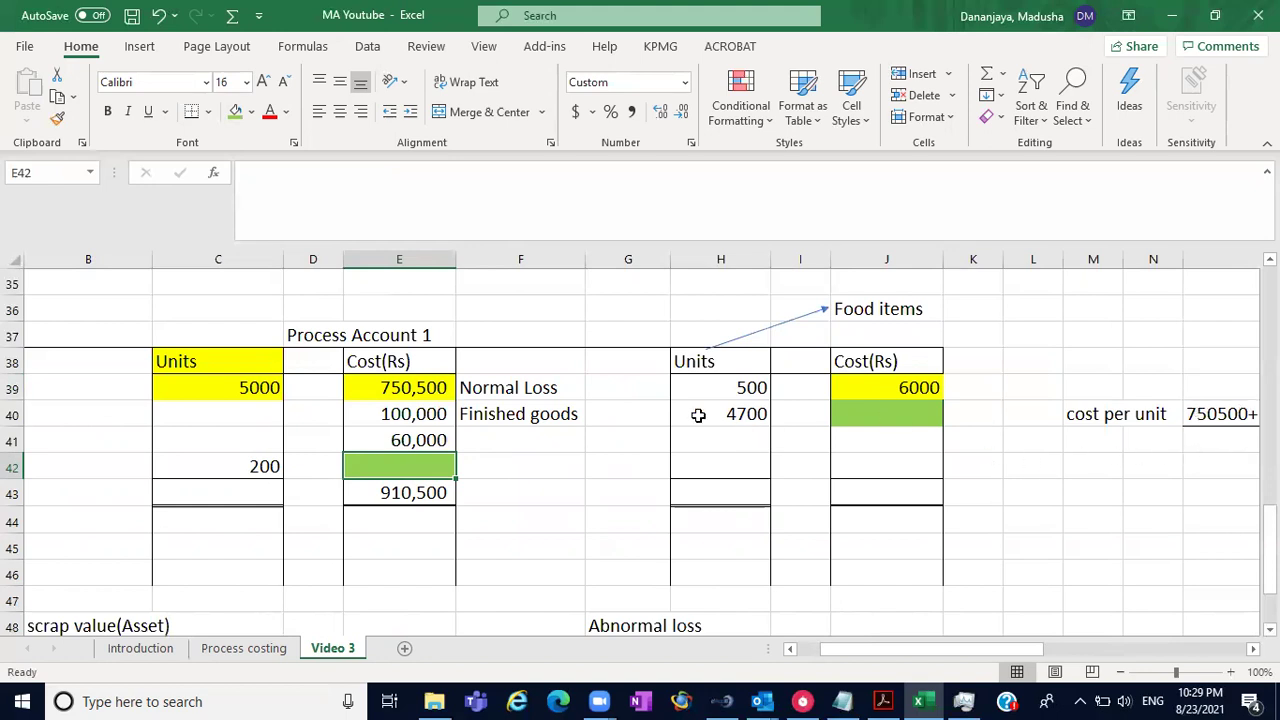
click(894, 414)
click(424, 471)
click(748, 413)
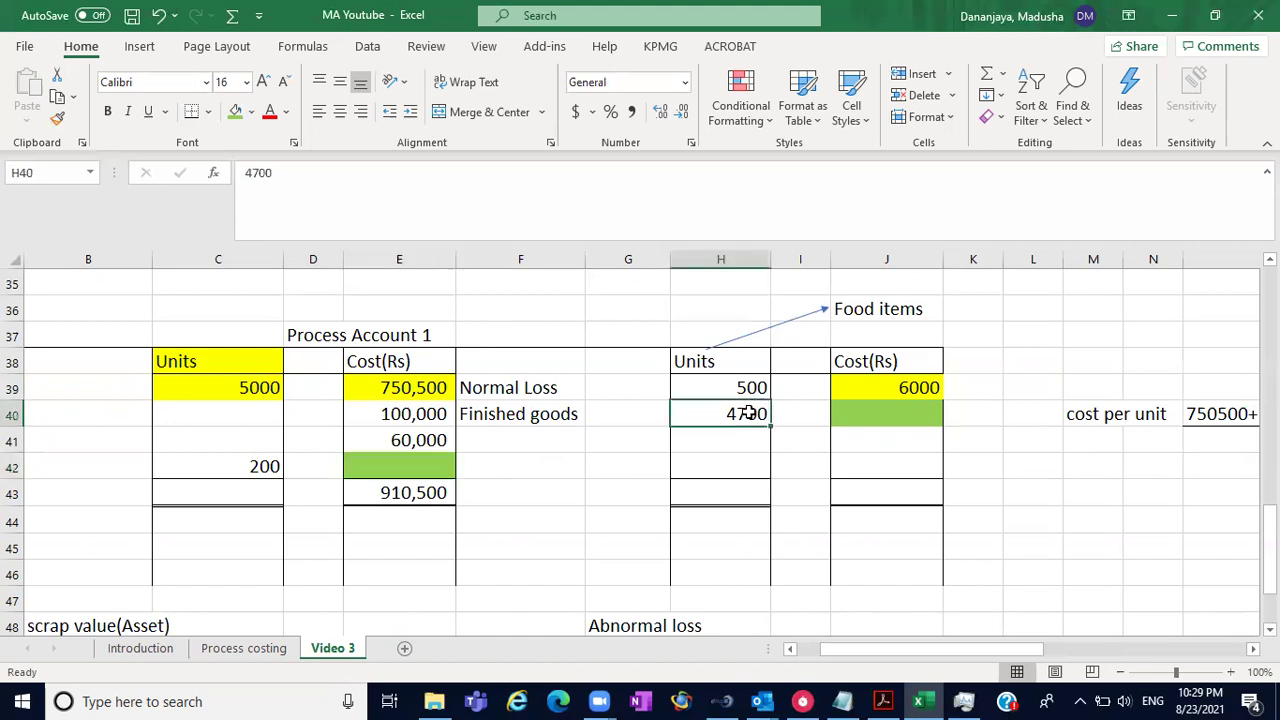
click(263, 463)
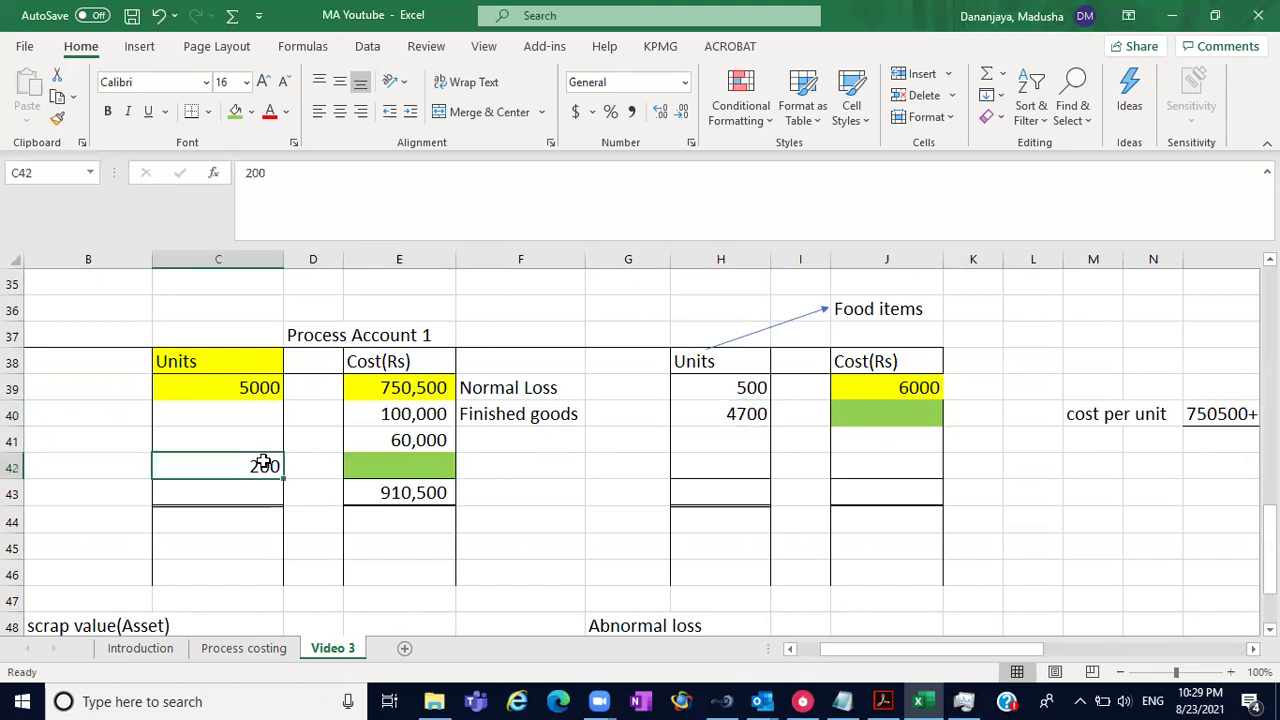
- Enter 4500 in O41 as the denominator under the cost per unit numerator and center it
click(1213, 447)
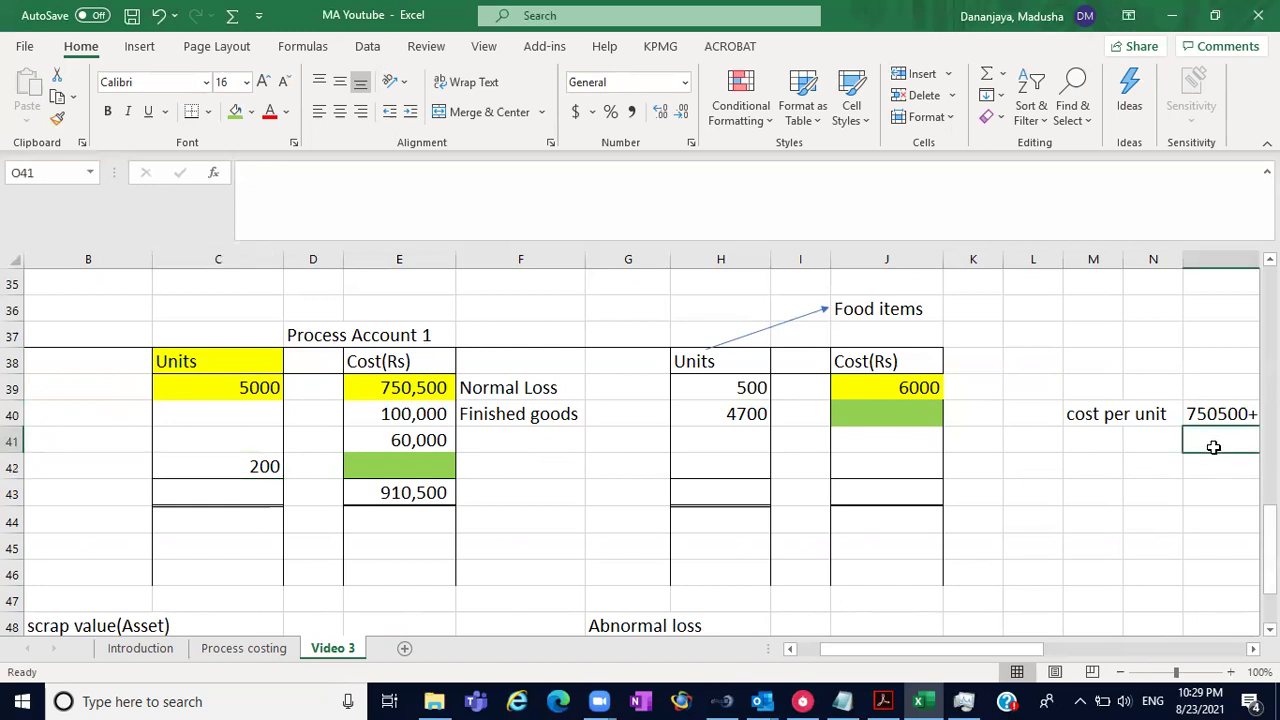
text(4500)
key(Return)
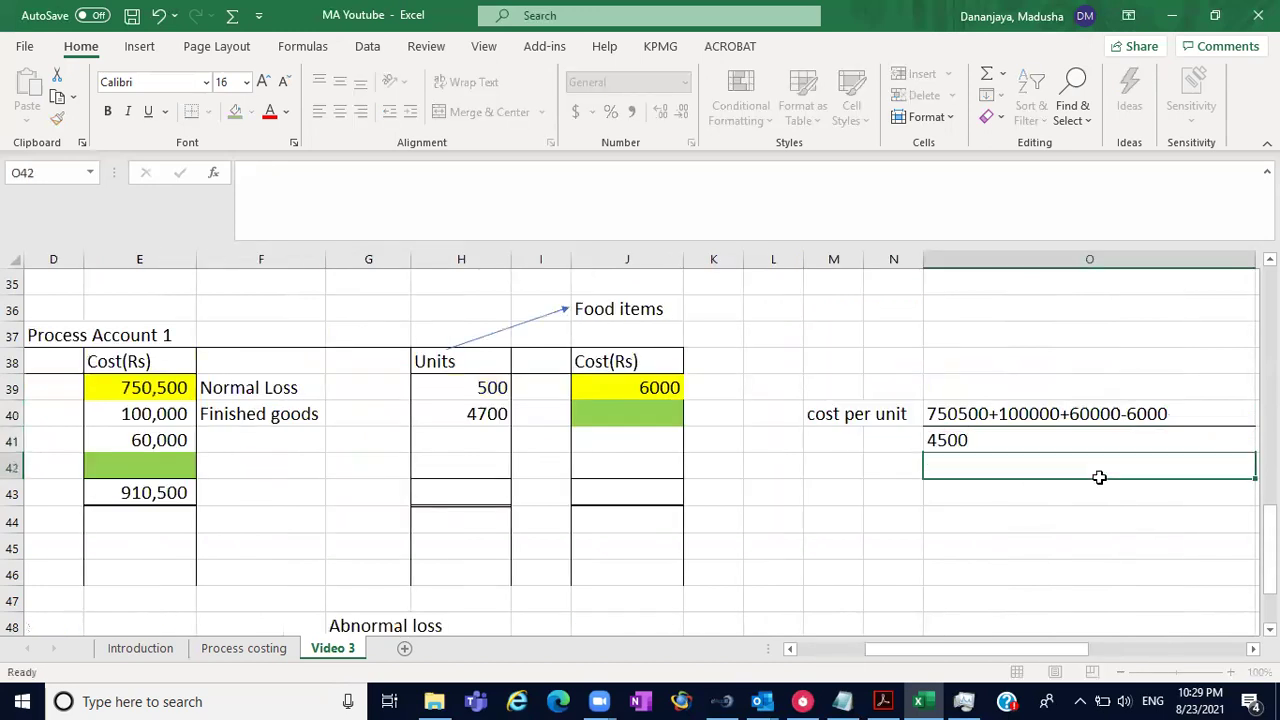
click(1062, 442)
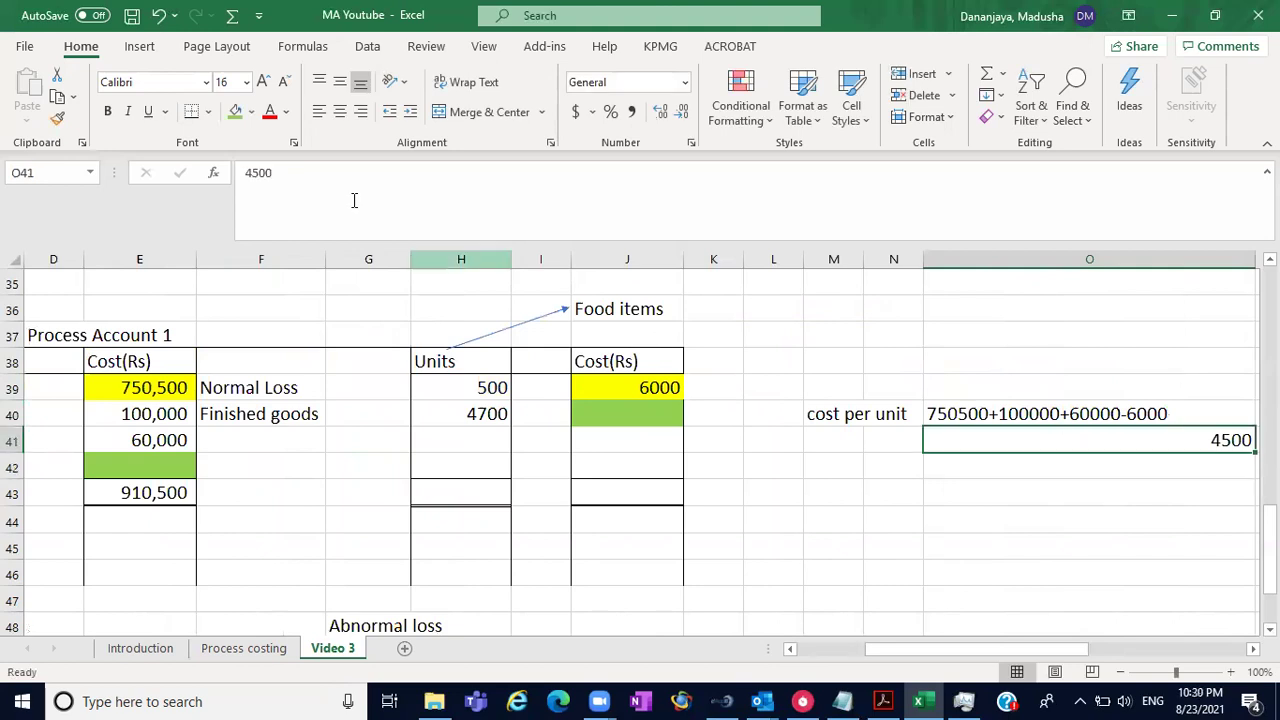
click(349, 112)
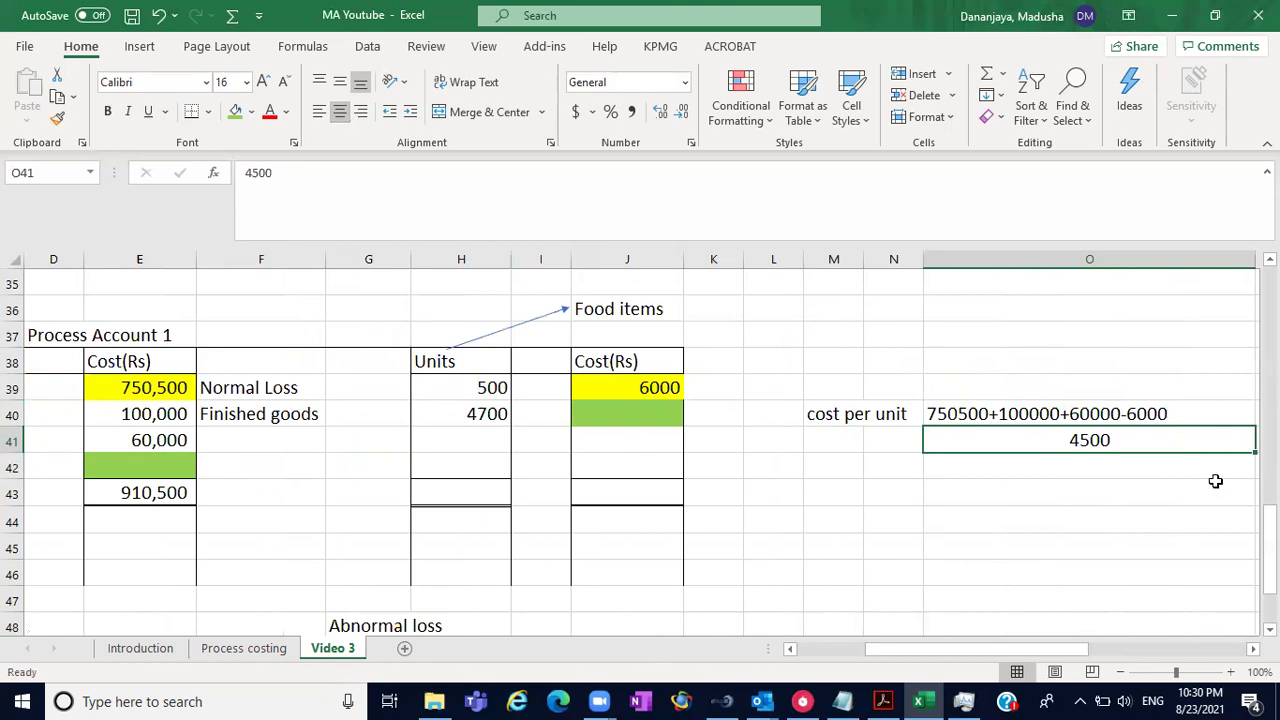
- Draw an arrow pointing down from the 4500 denominator in O41 towards P43 and label it "Expected output" in P43
scroll(700, 450, right, 3)
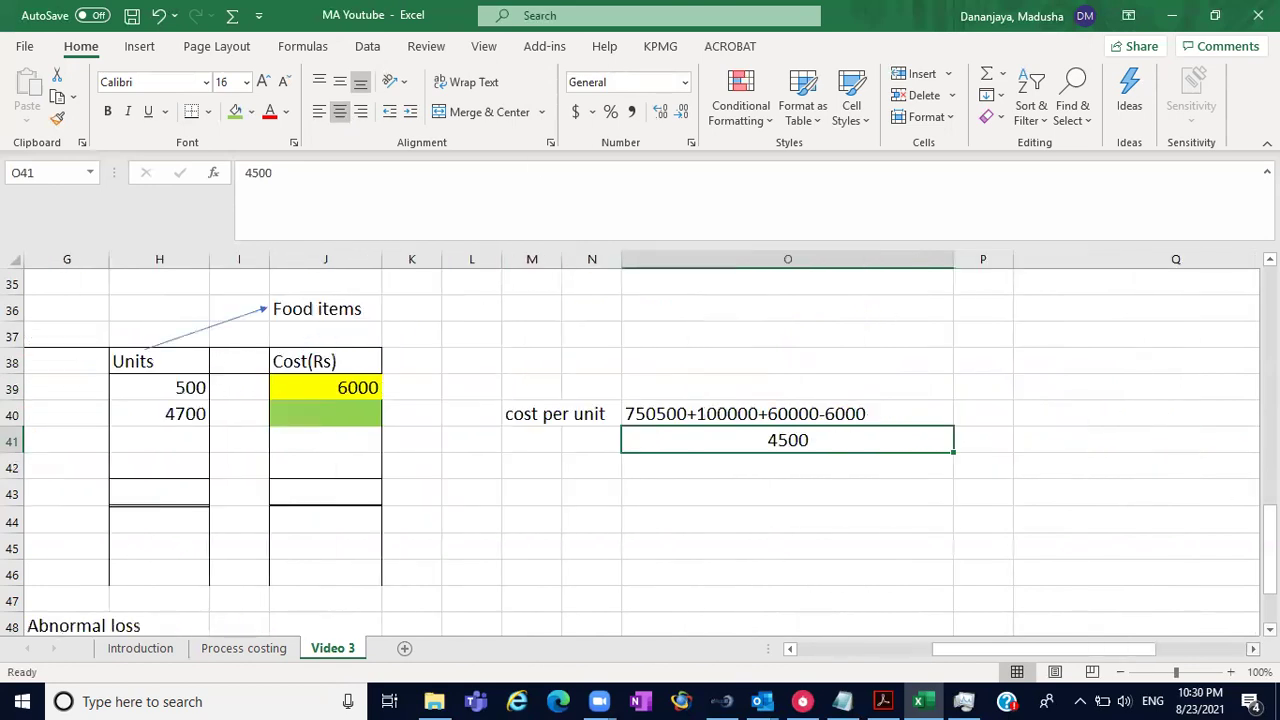
click(945, 546)
click(820, 438)
click(140, 47)
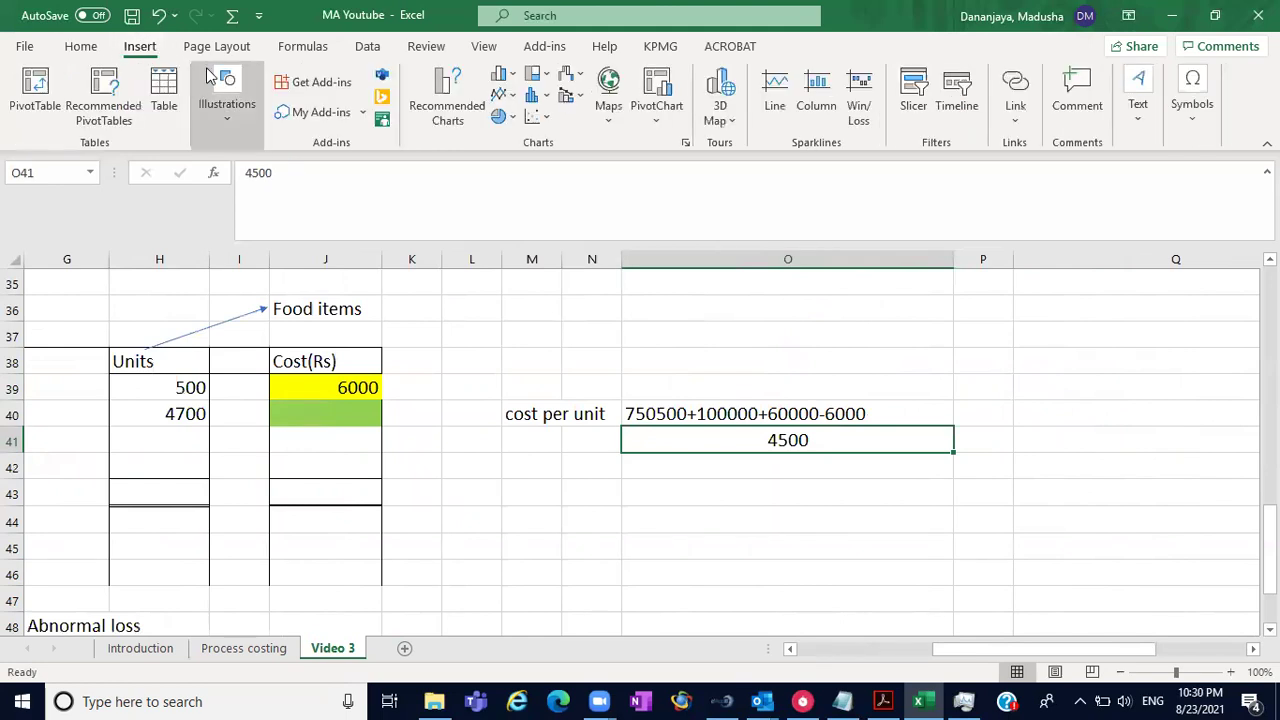
click(213, 76)
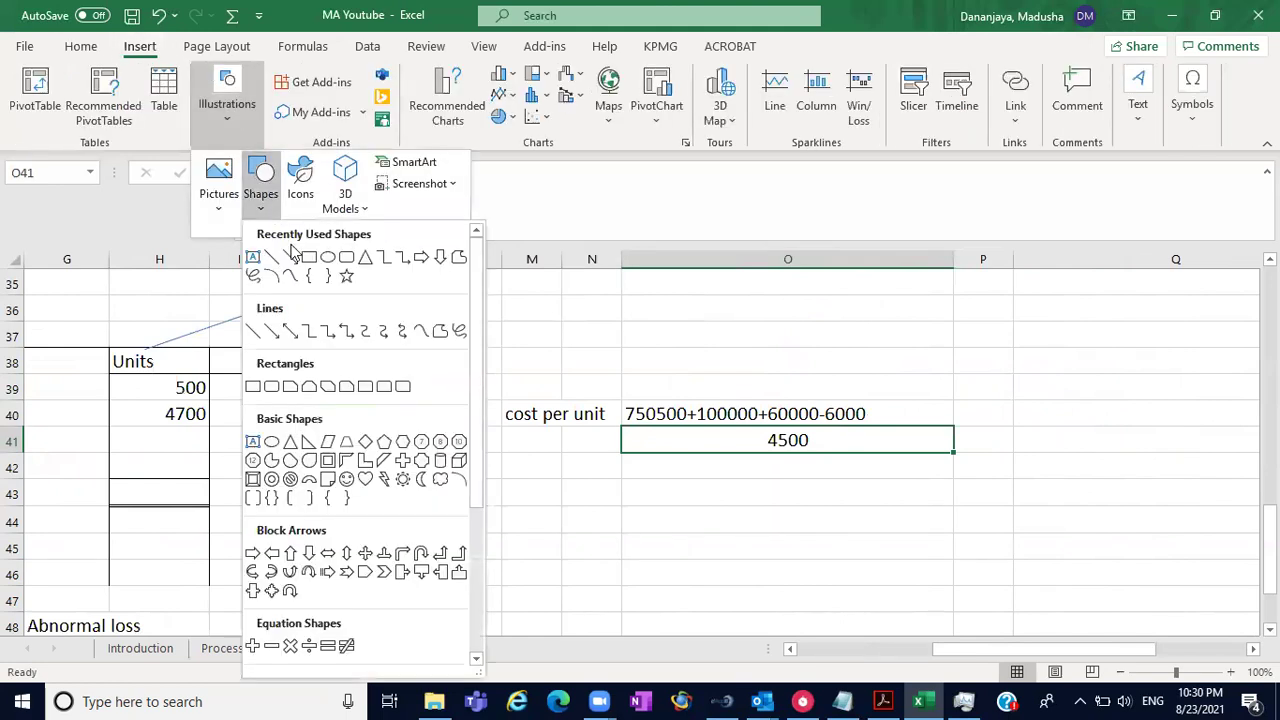
click(290, 257)
drag(839, 455, 929, 491)
click(975, 499)
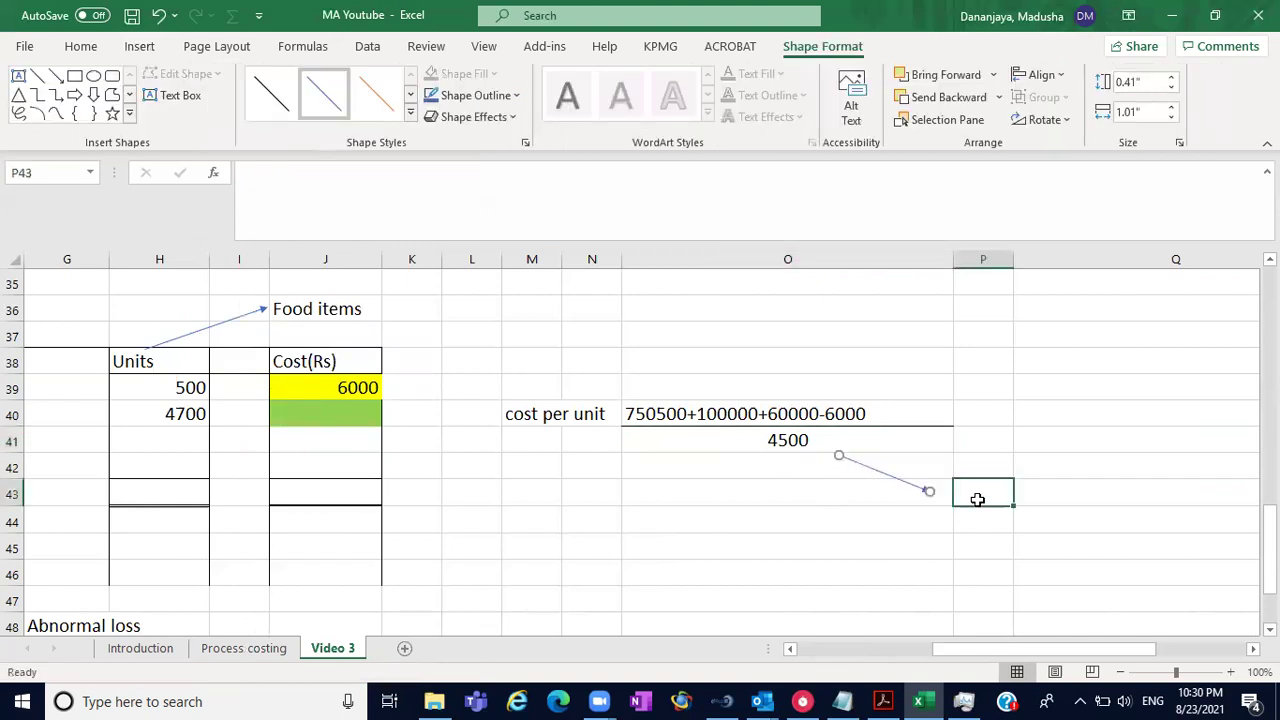
text(Expected outpu)
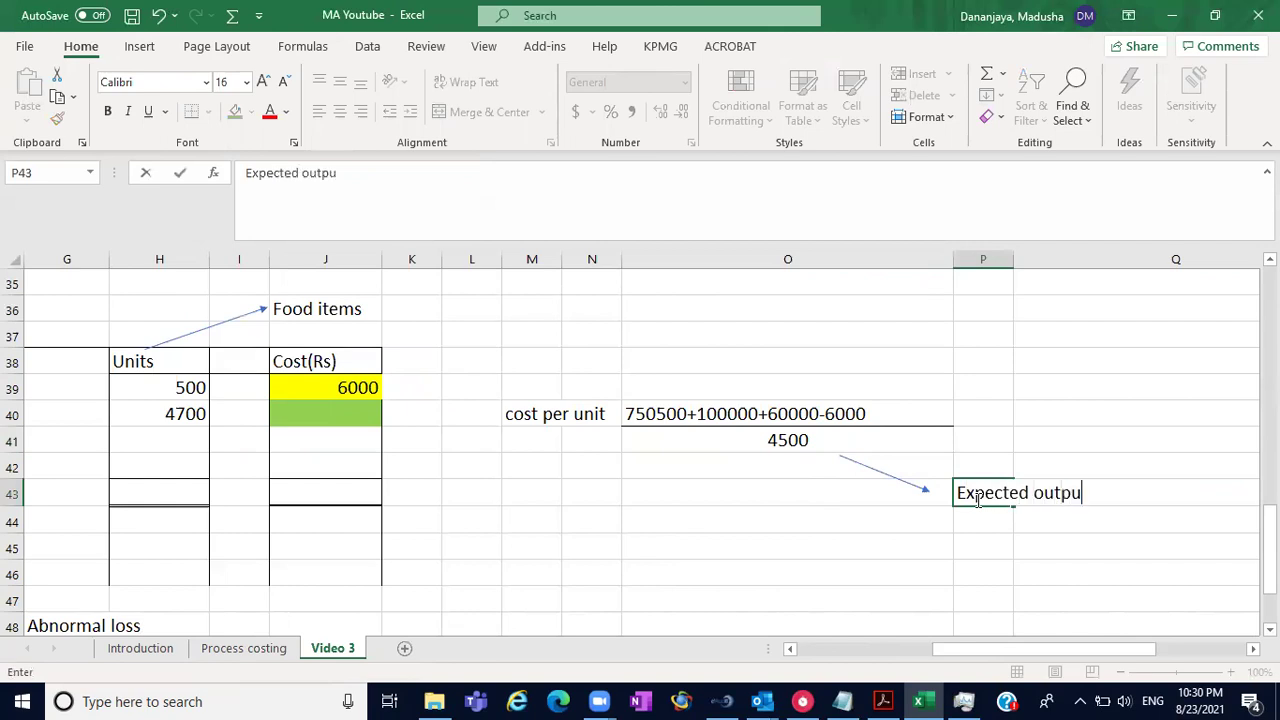
text(t)
- Enter the cost per unit 201 in O44 below the calculation and in I40 beside the Finished goods units
click(872, 521)
text(201)
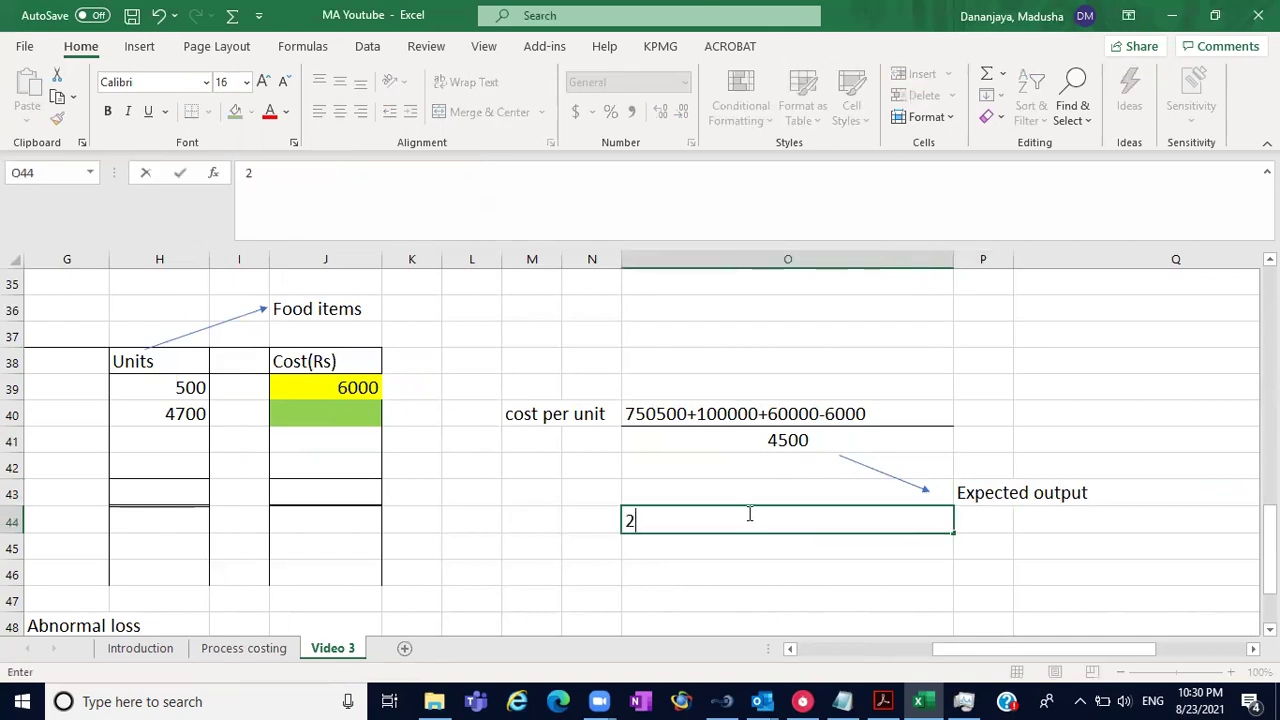
click(790, 648)
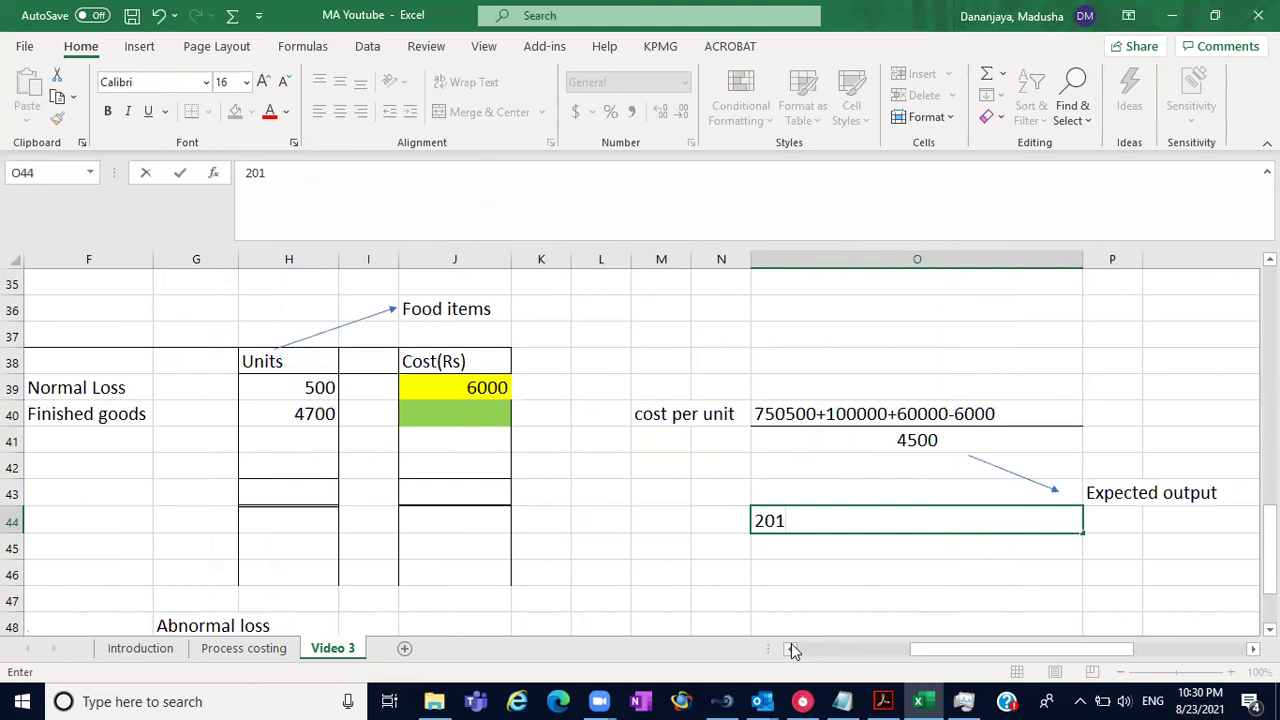
click(790, 648)
click(790, 648)
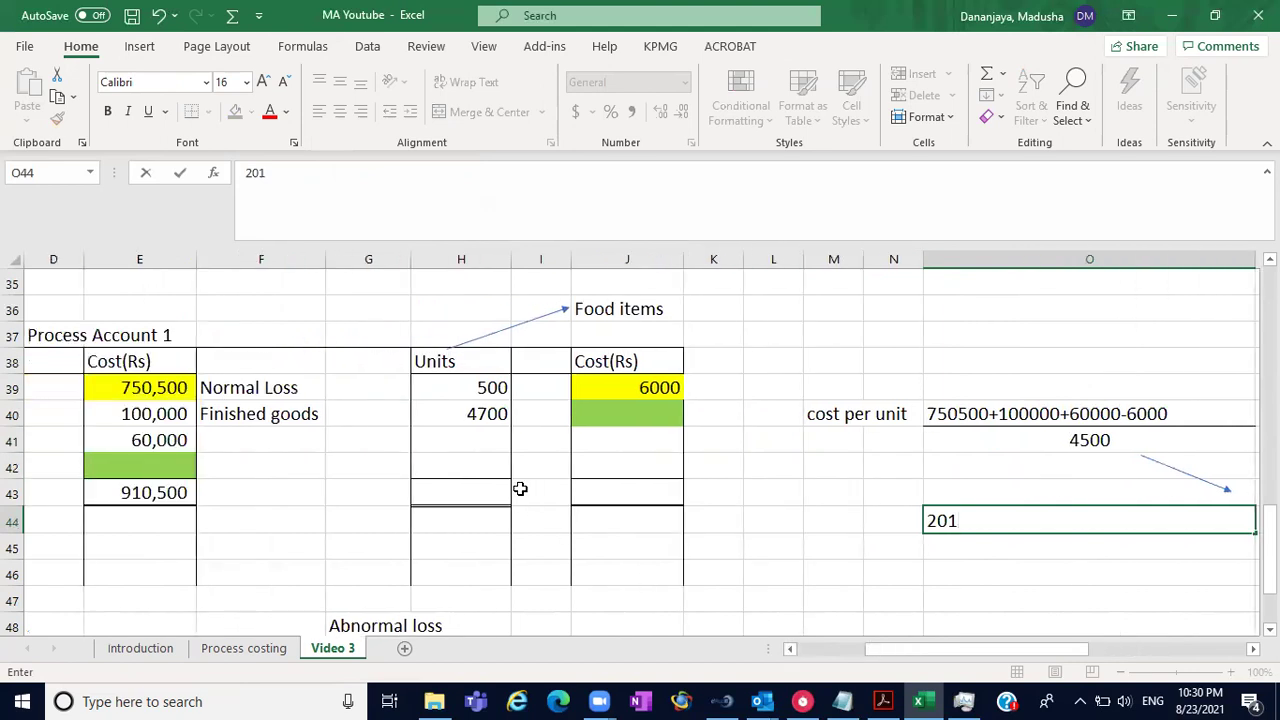
click(531, 422)
text(201)
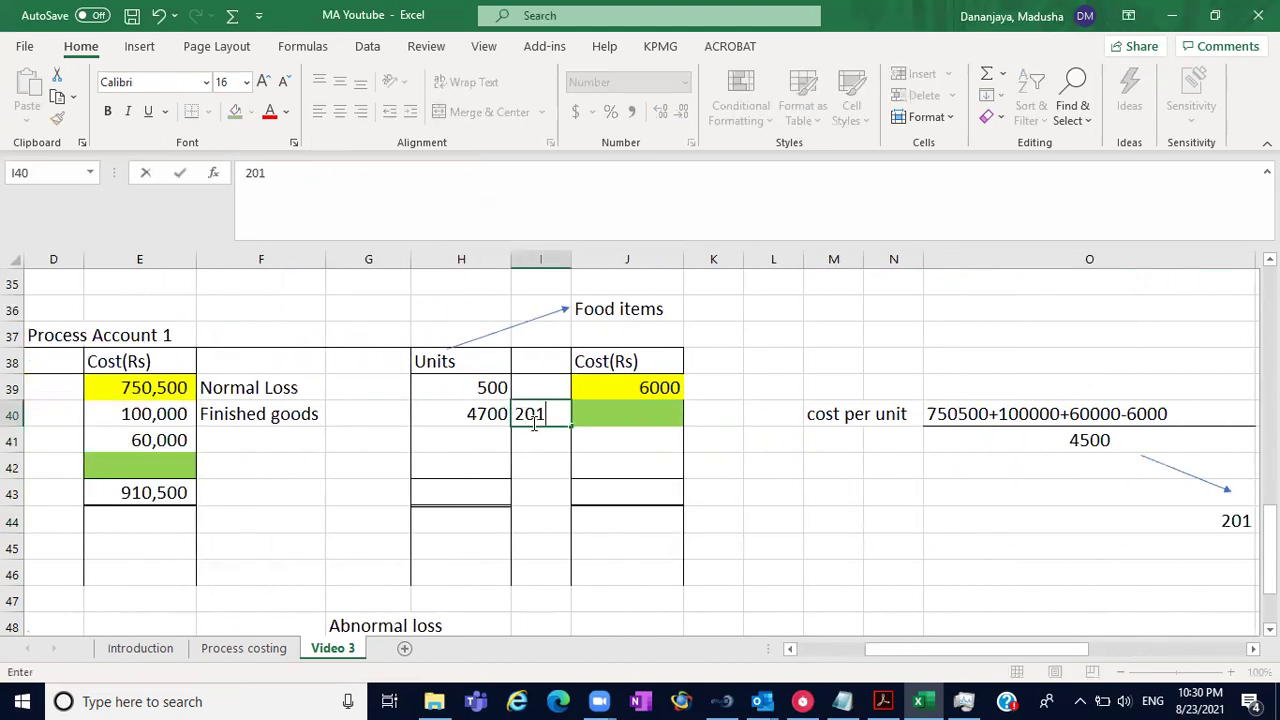
- Enter the cost per unit 201 in D42 beside the Abnormal gain units
click(791, 648)
click(791, 648)
click(791, 648)
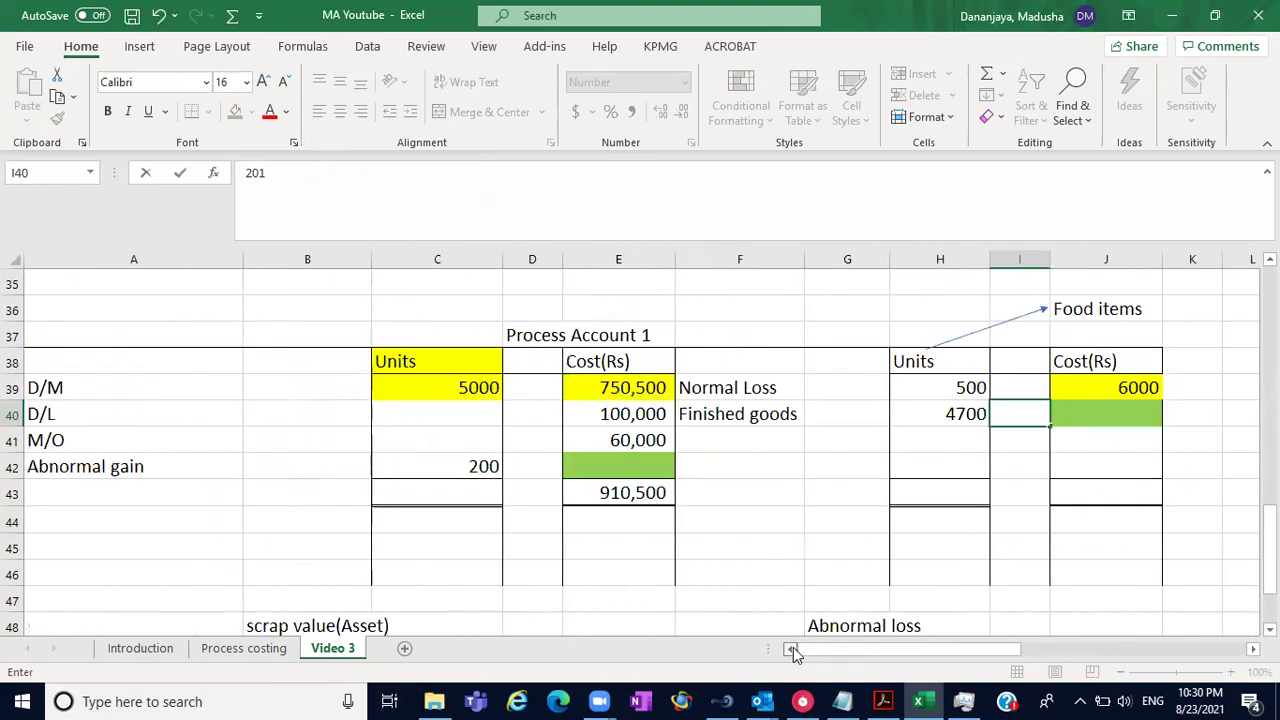
click(544, 477)
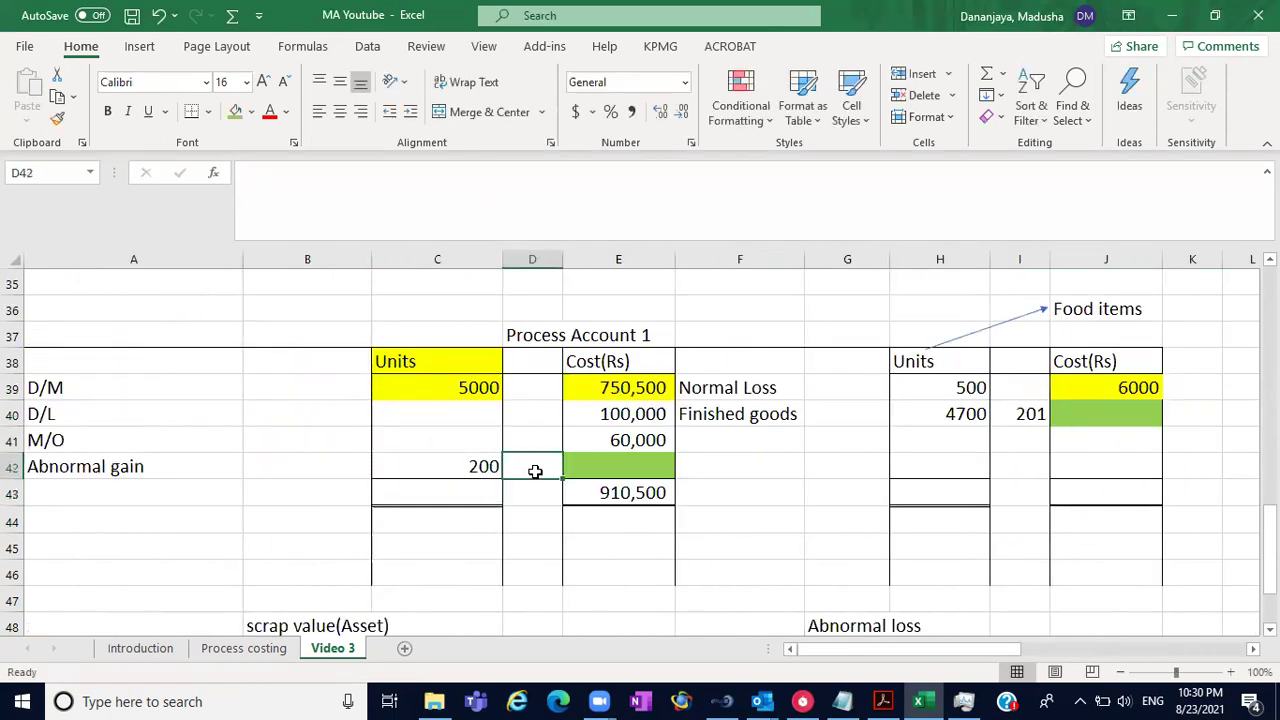
text(201)
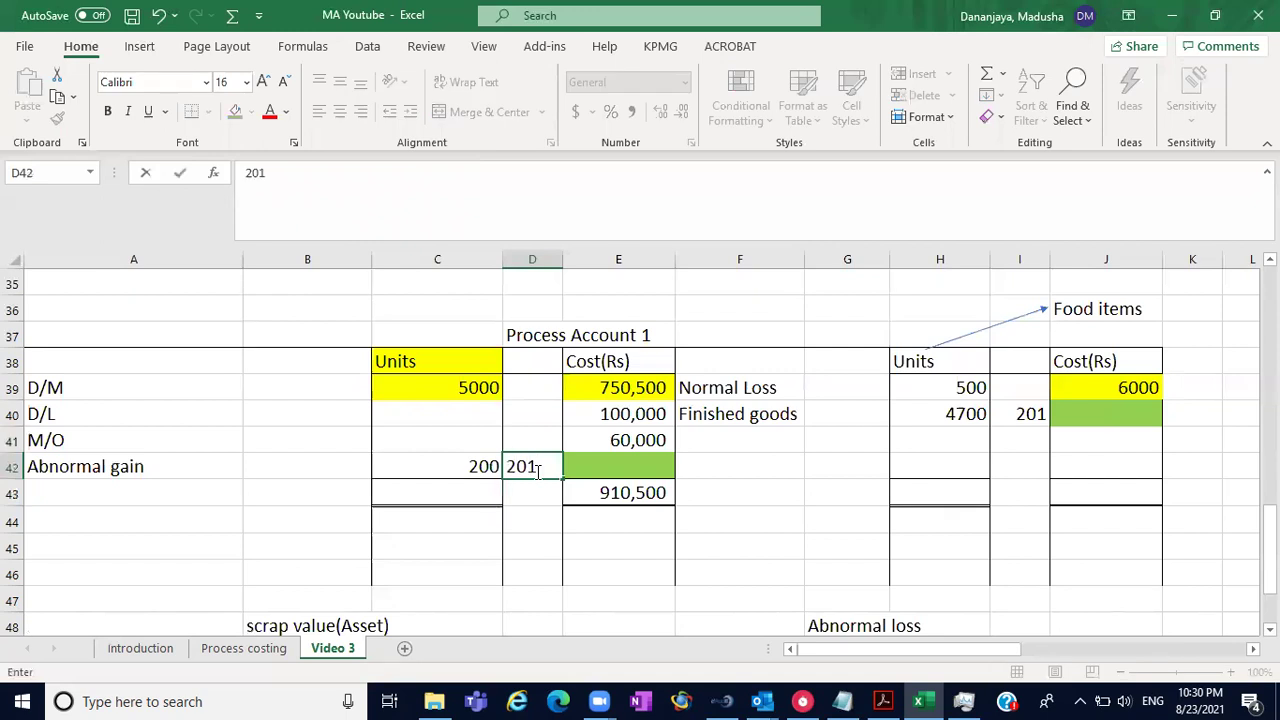
click(784, 484)
- Calculate the Finished goods cost in J40 with the formula =H40*I40
click(1097, 413)
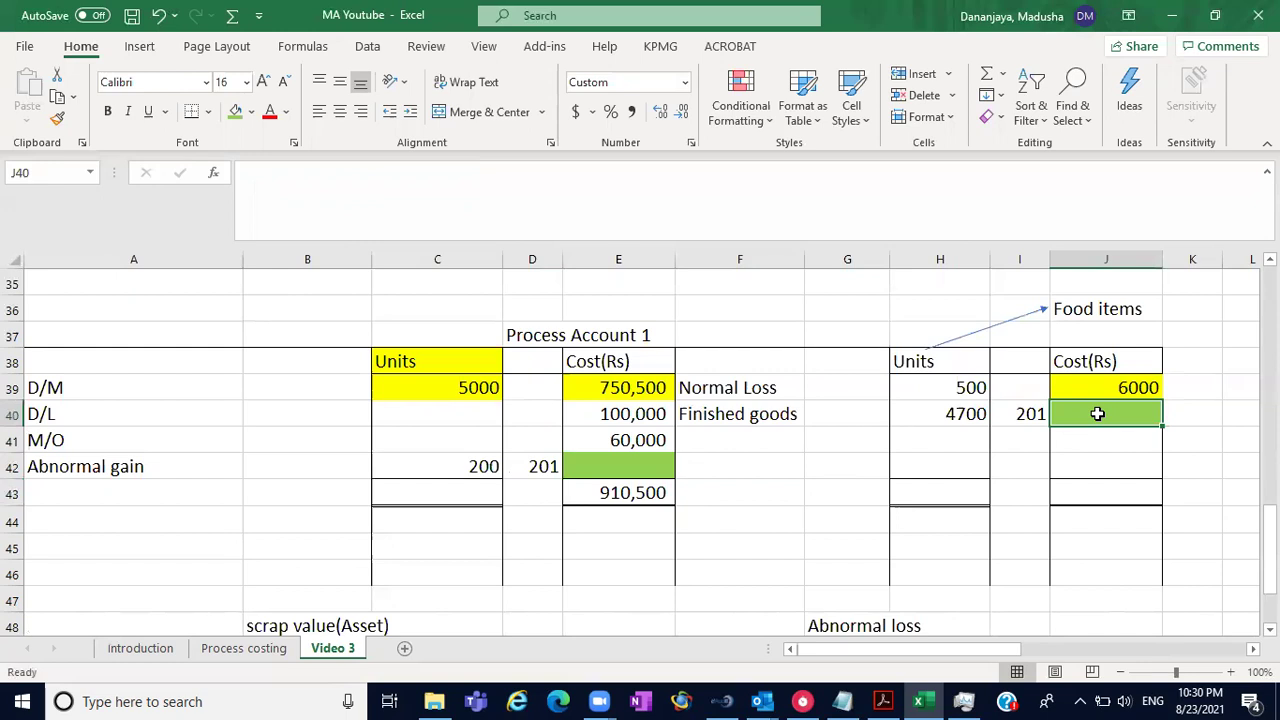
text(=)
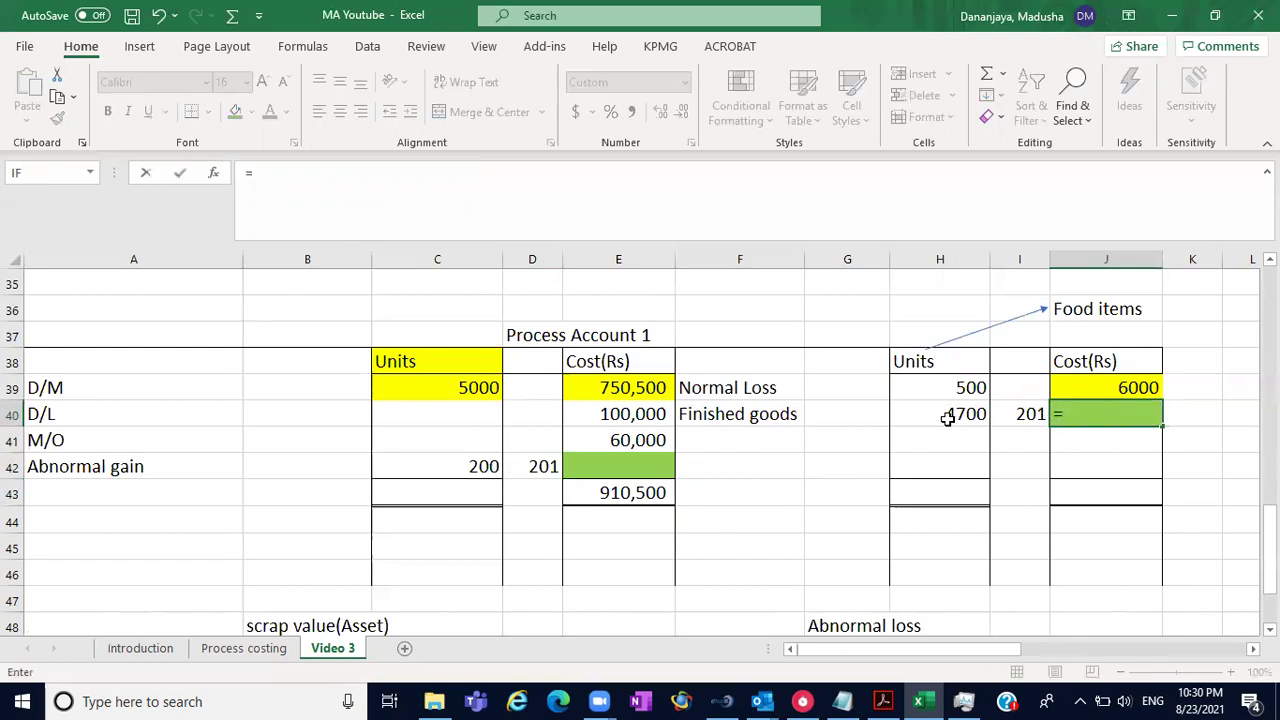
click(947, 419)
text(*)
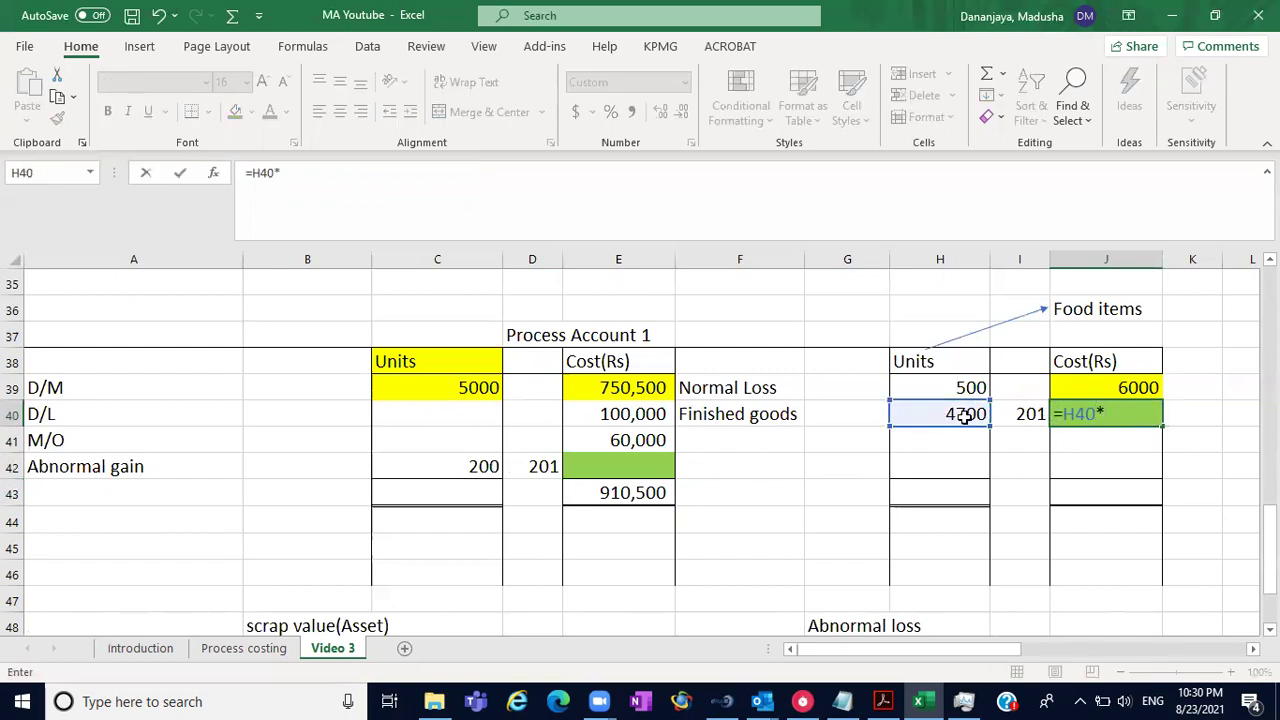
click(1005, 413)
key(Return)
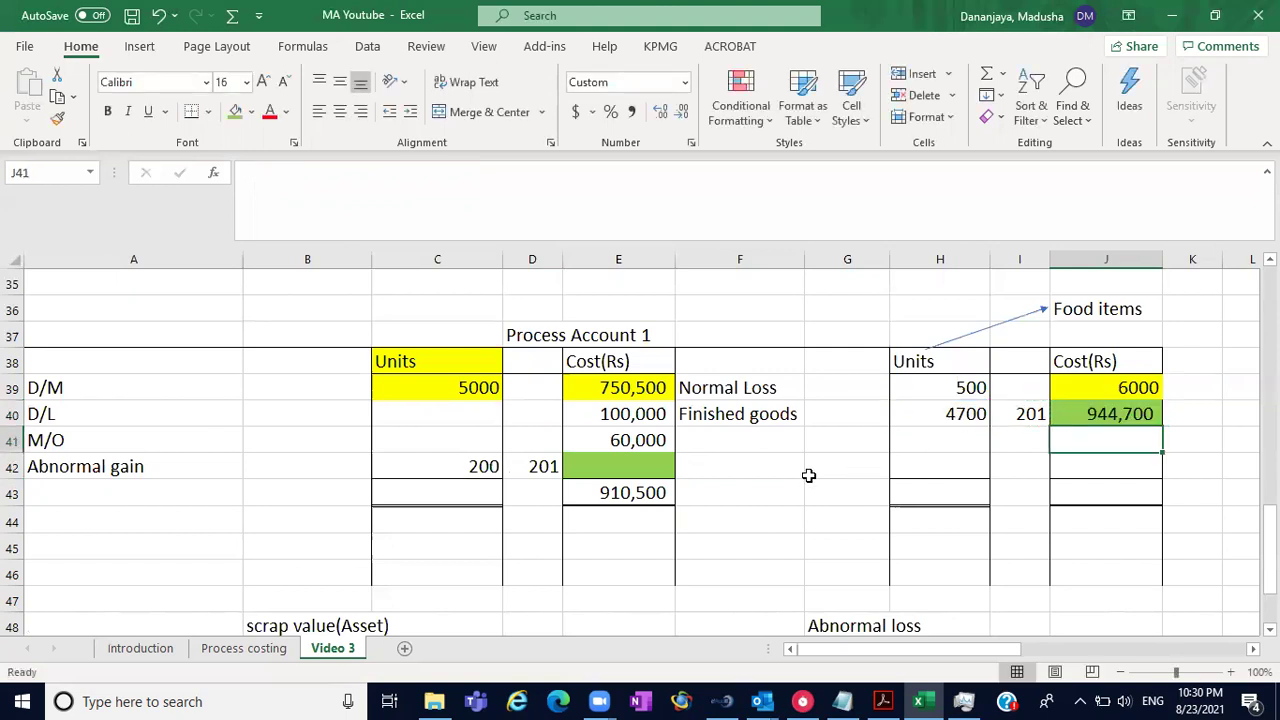
- Calculate the Abnormal gain cost in E42 by multiplying the units in C42 by the unit cost in D42
click(630, 465)
text(=)
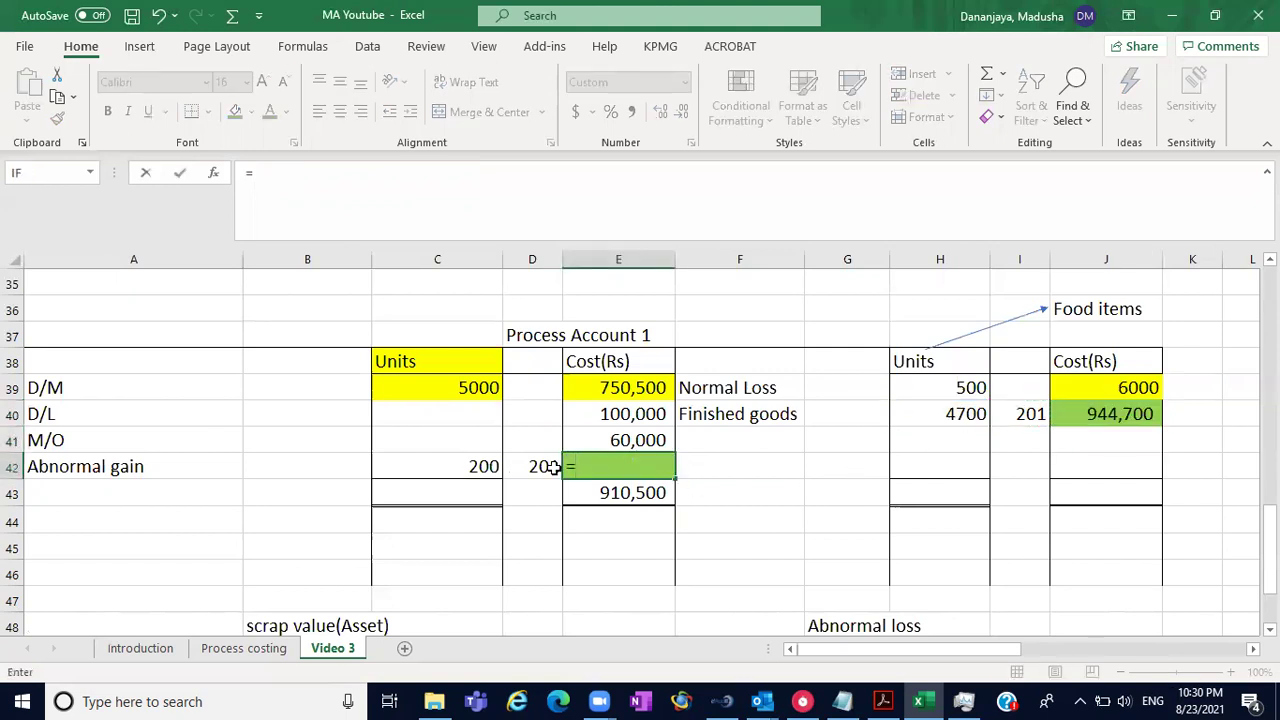
click(485, 466)
text(*)
click(525, 466)
key(Return)
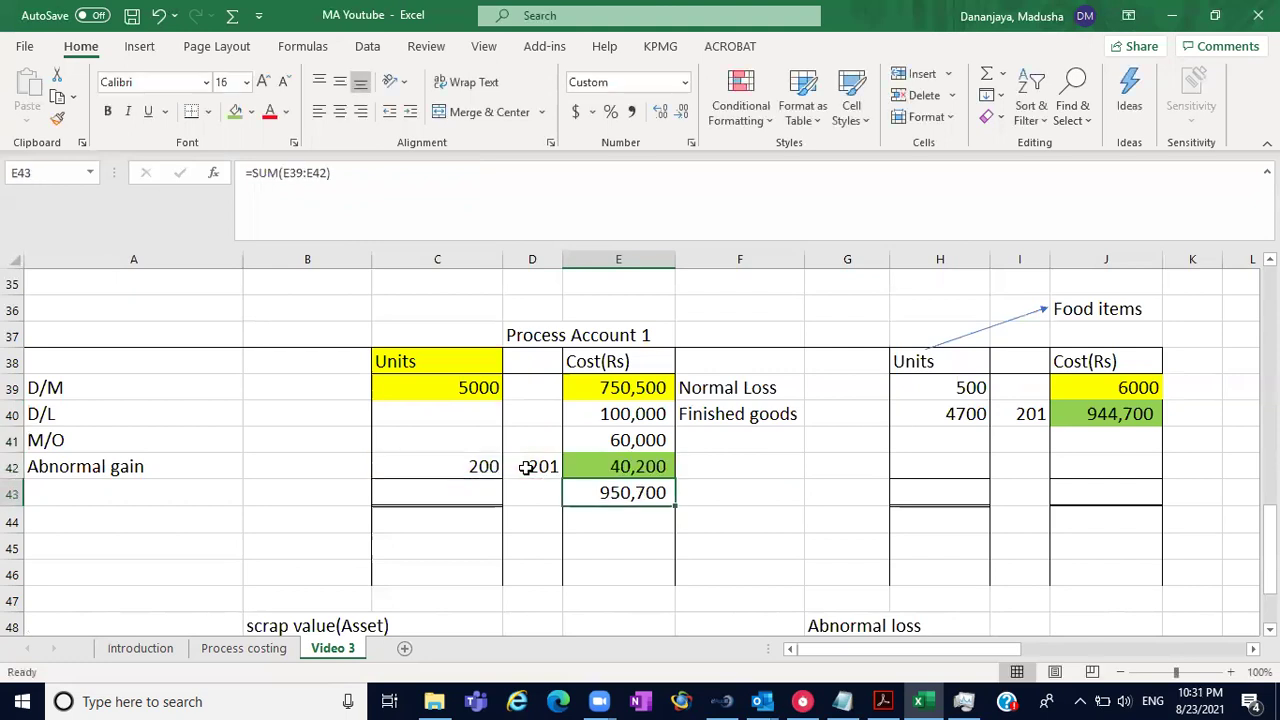
- Total the costs J39:J42 in J43 with a SUM formula and check it against the total in E43
click(1106, 493)
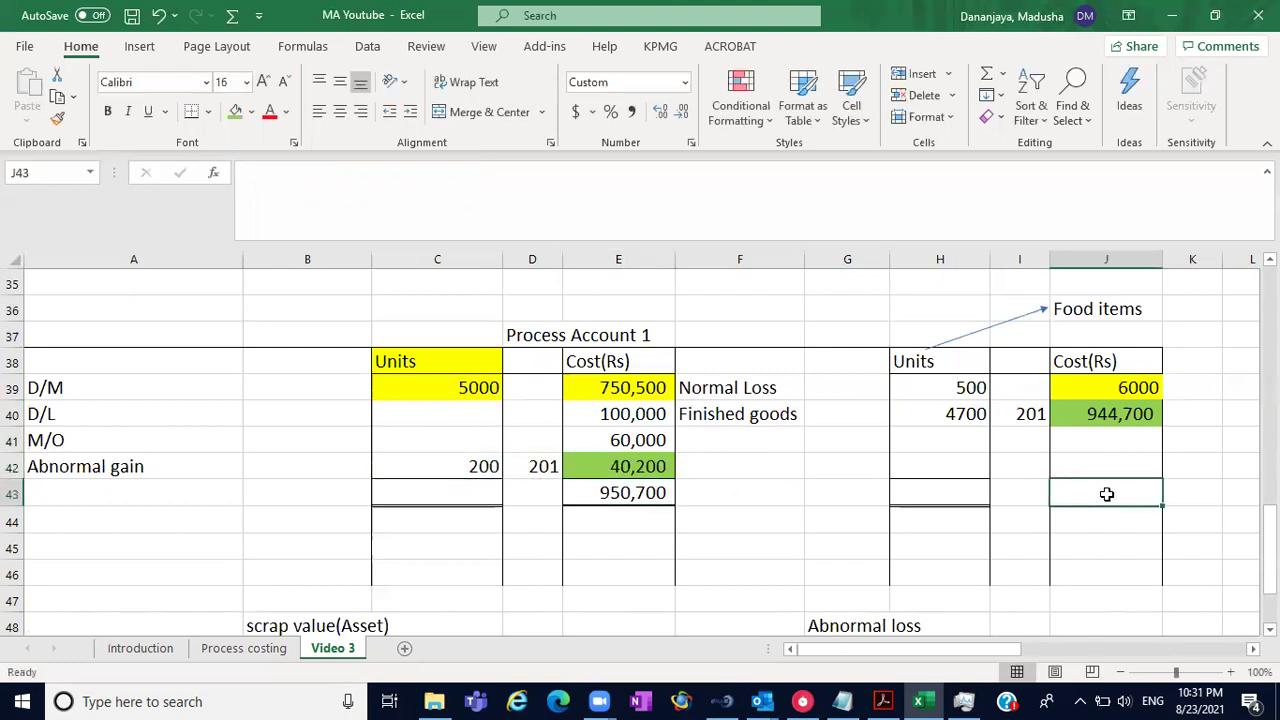
text(=)
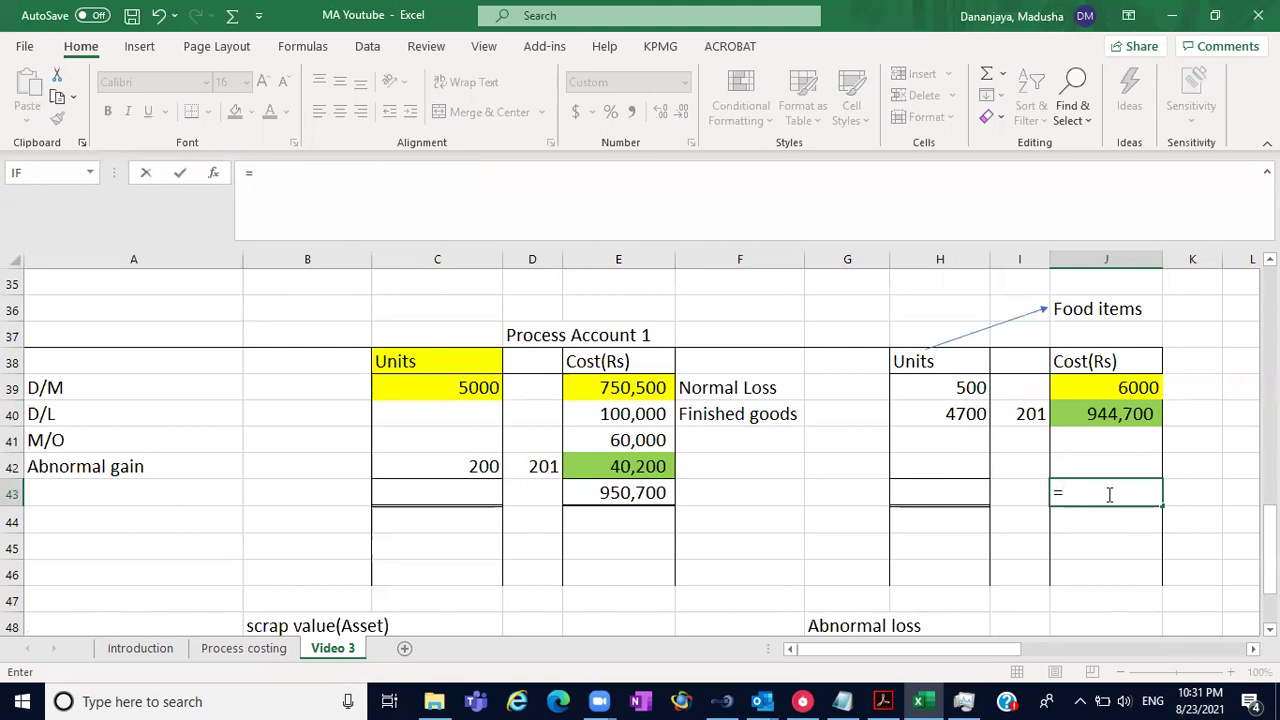
key(Escape)
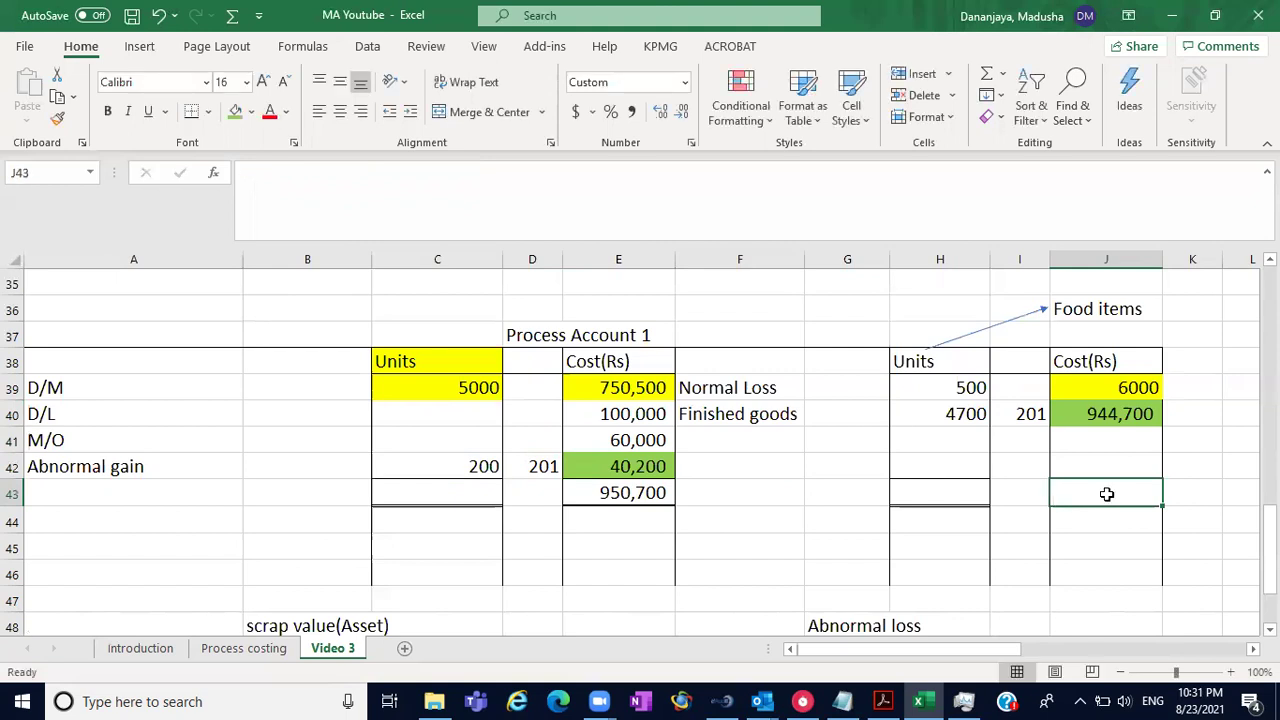
key(alt+equal)
key(Return)
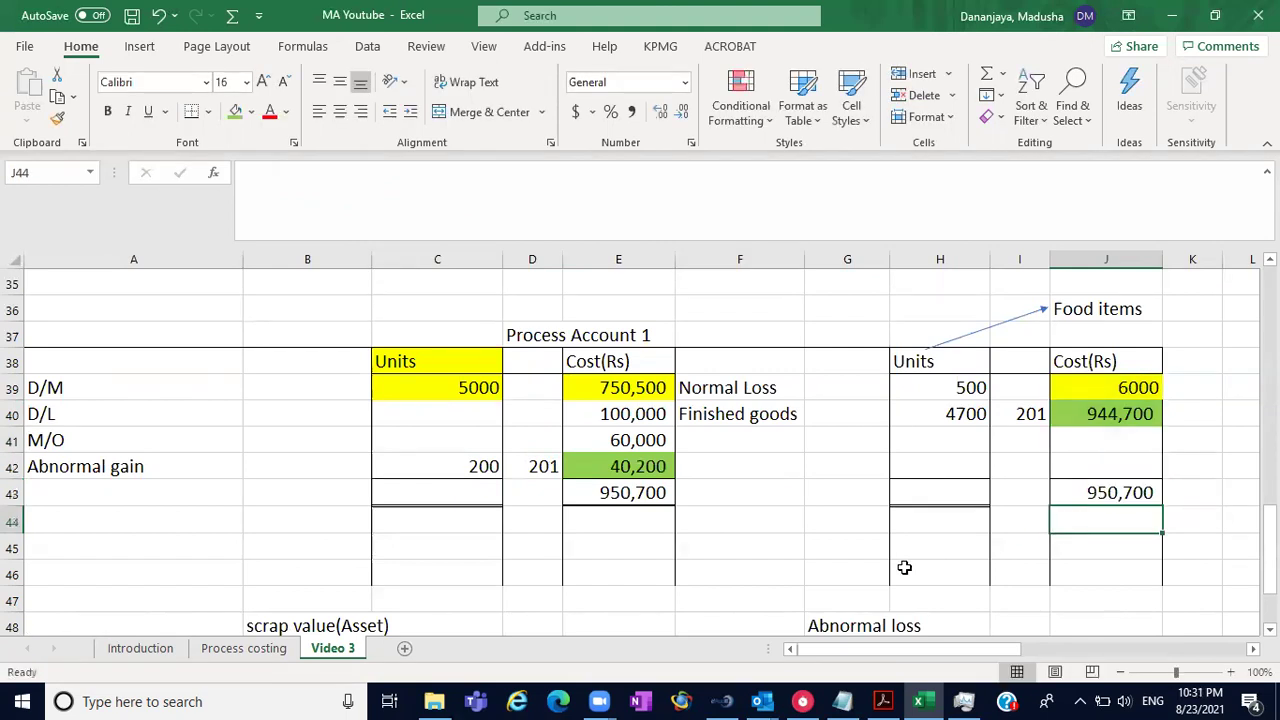
click(646, 495)
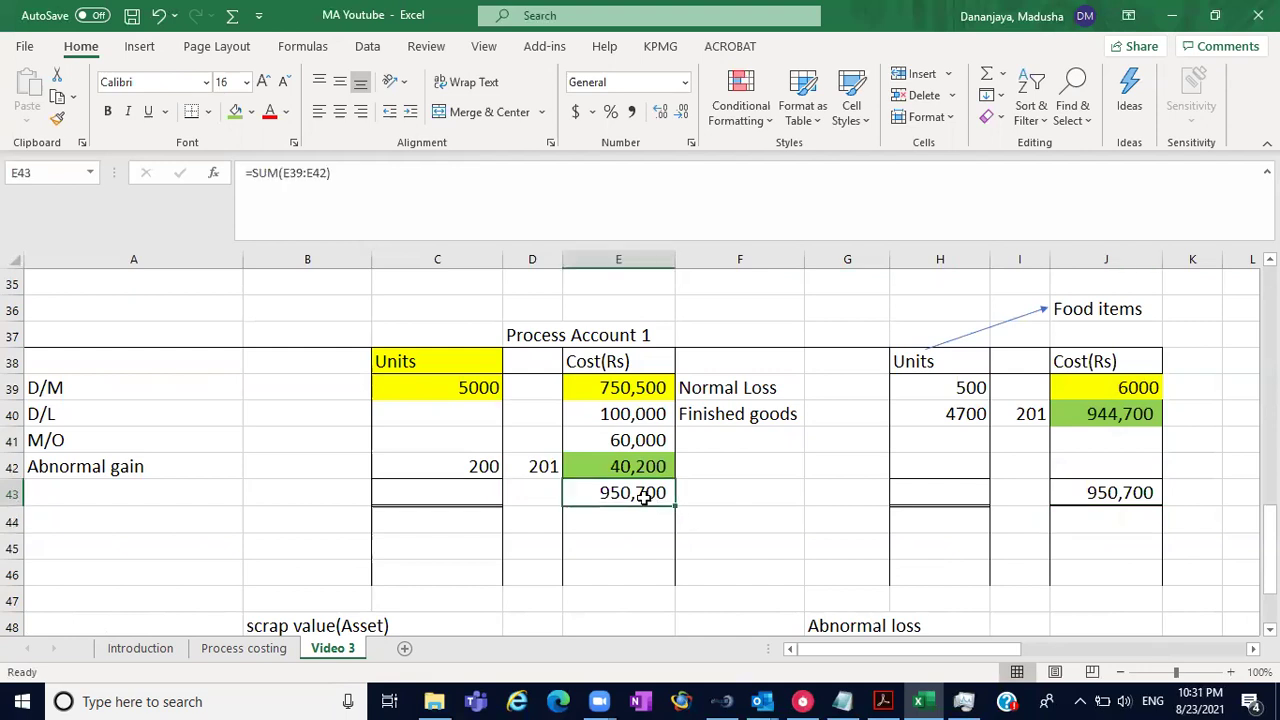
click(1102, 492)
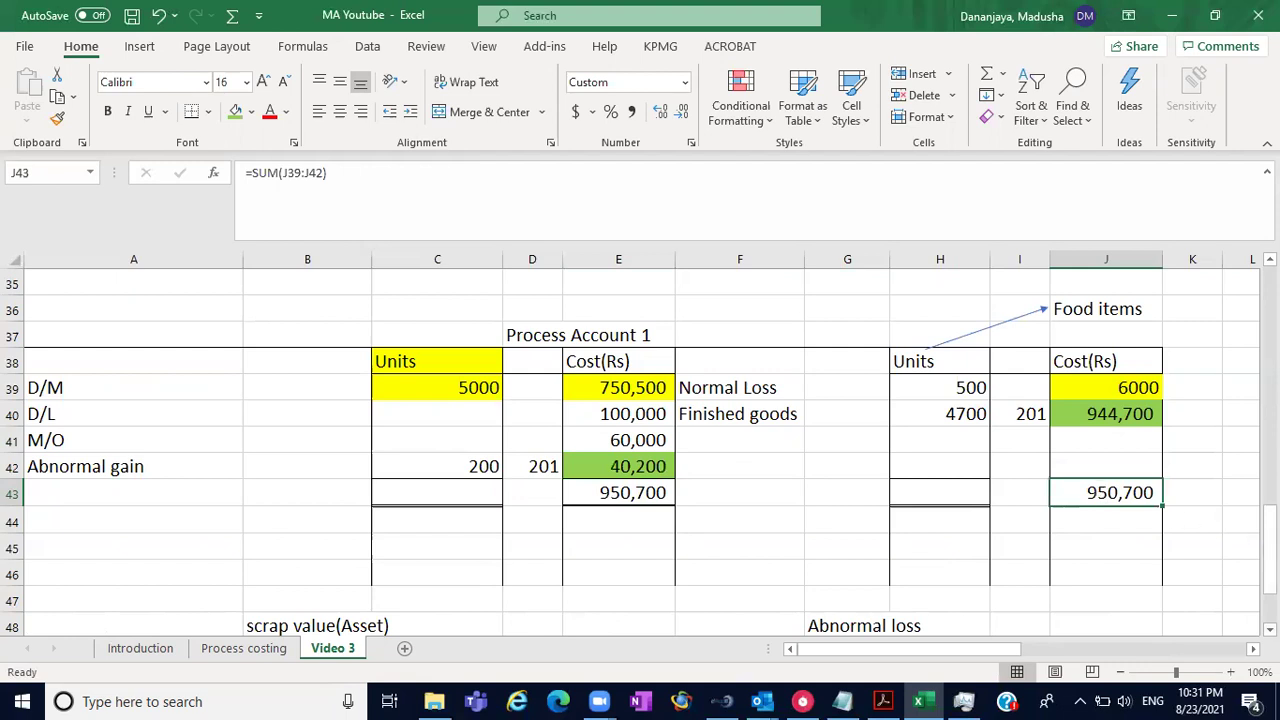
- Record the normal loss in the scrap value(Asset) account, with 6000 in B49 and the description "process 1" in A49
click(1269, 629)
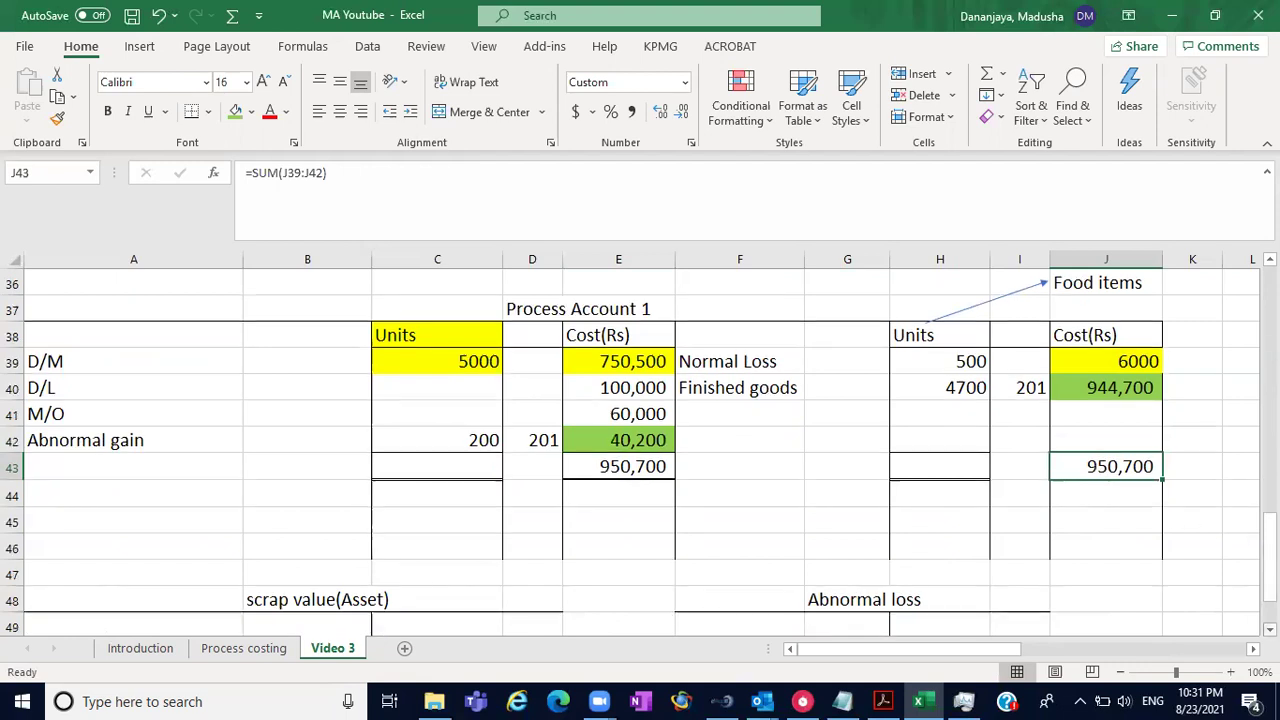
click(1269, 629)
click(1269, 629)
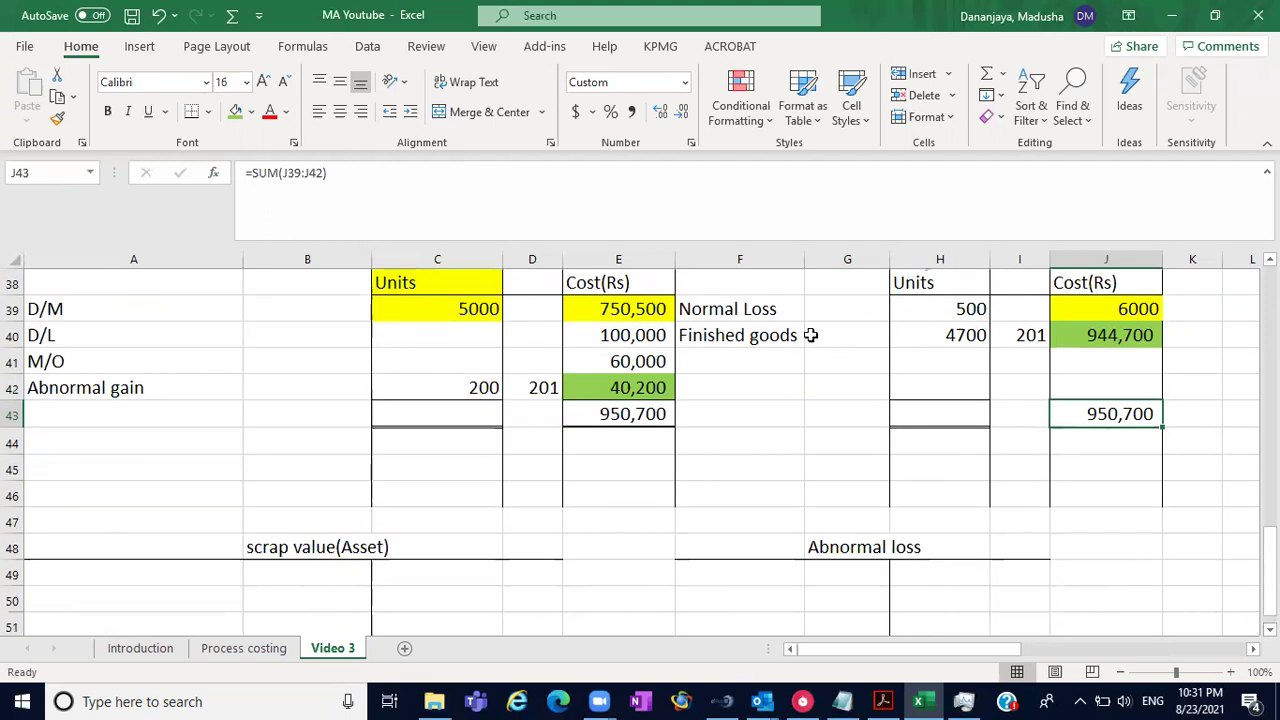
click(784, 314)
click(162, 567)
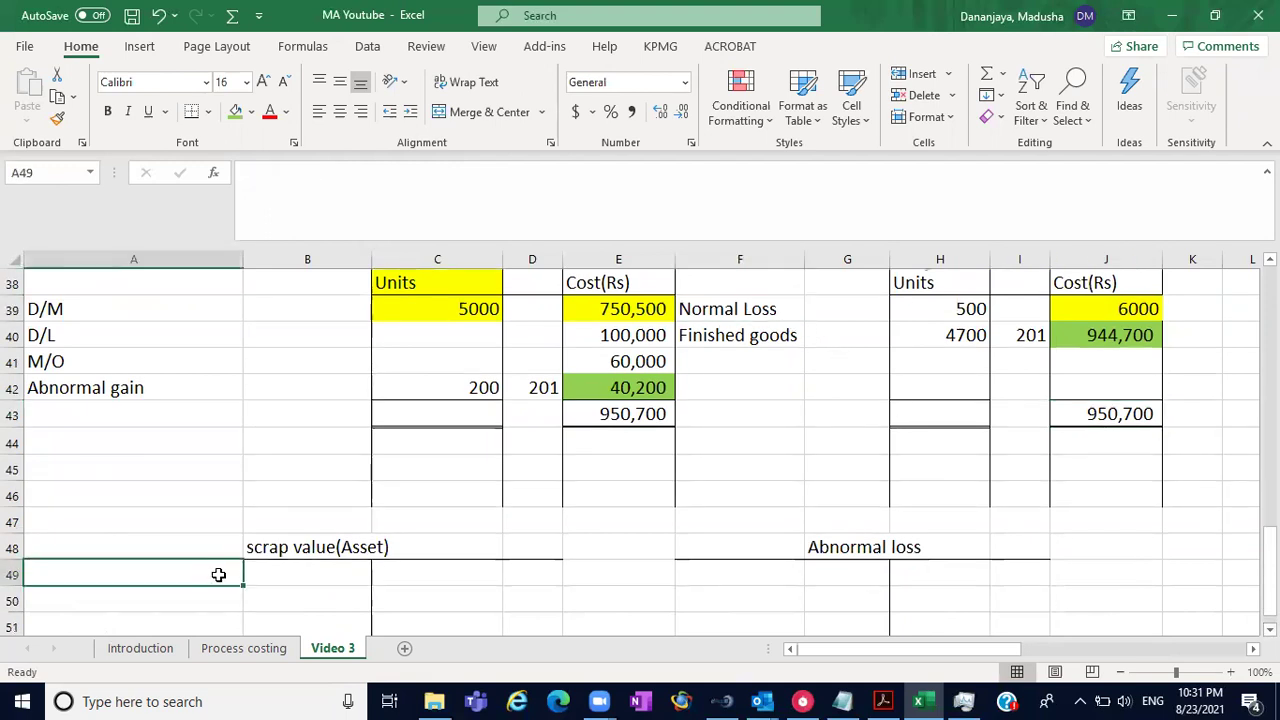
click(300, 574)
text(6000)
click(183, 576)
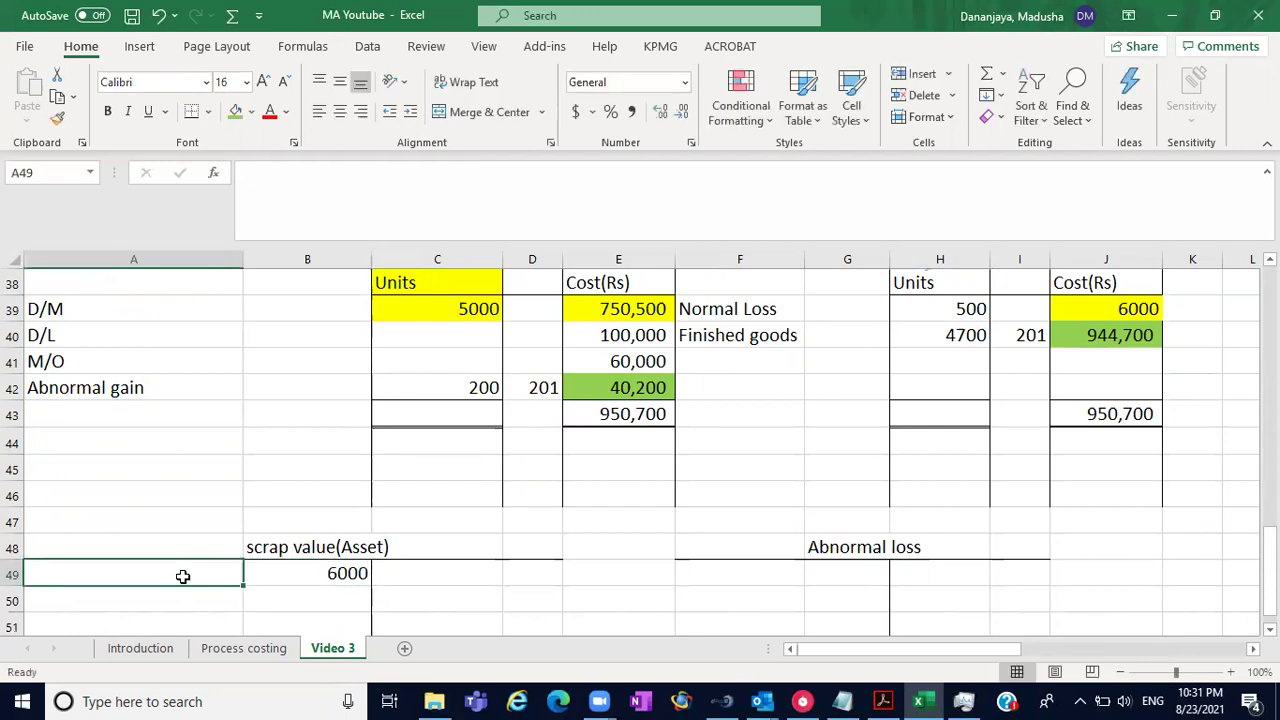
text(proc)
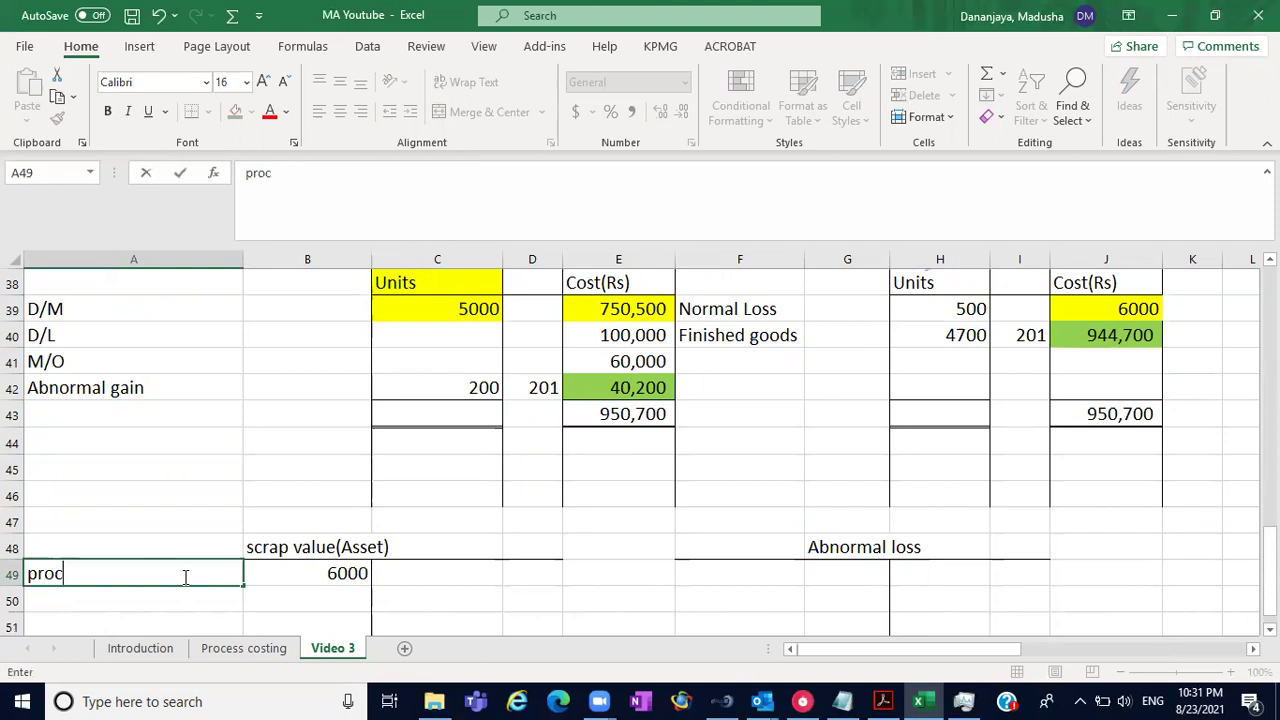
text(ess 1)
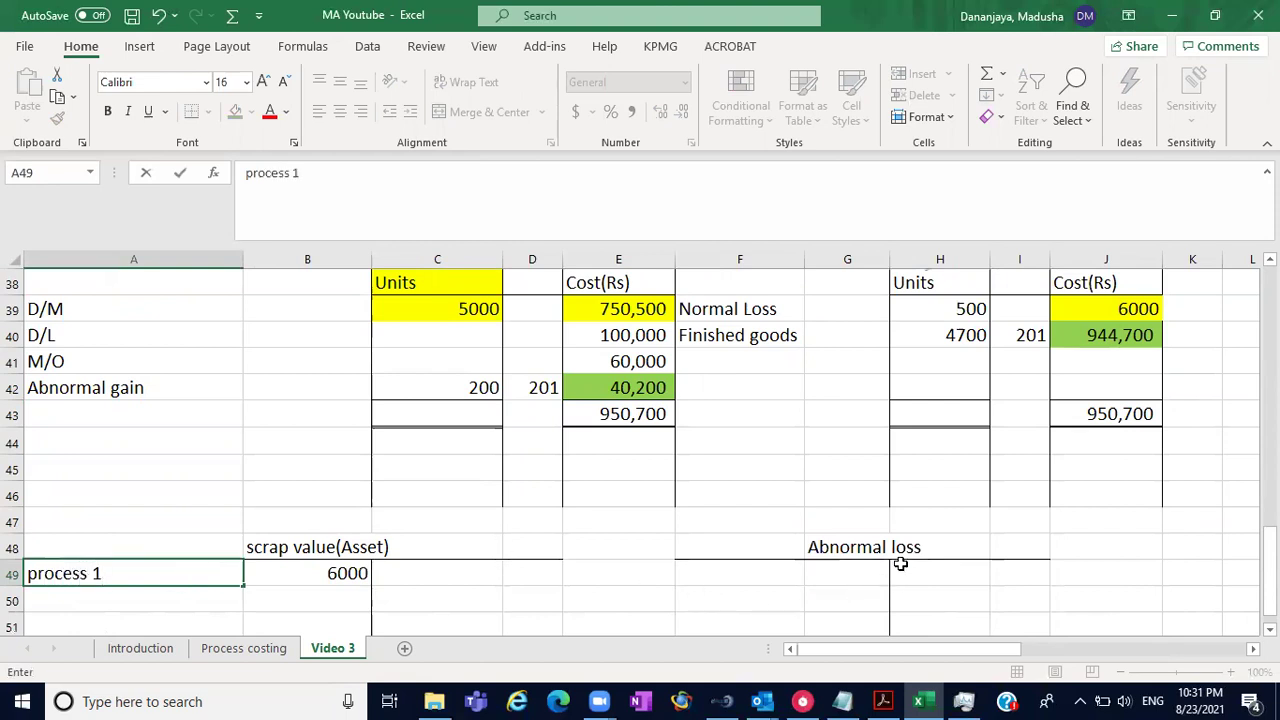
- Change the account heading in G48 from Abnormal loss to "Abnormal gain"
click(871, 547)
click(342, 195)
key(BackSpace)
key(BackSpace)
key(BackSpace)
key(BackSpace)
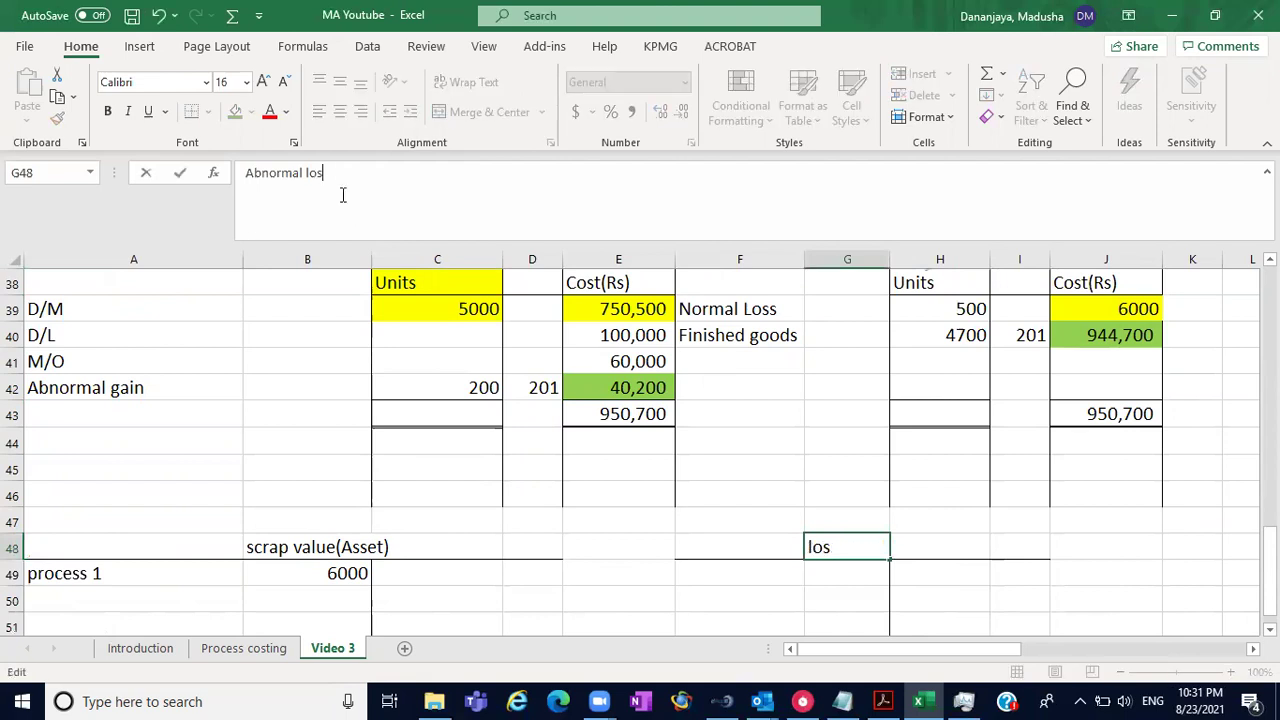
text(gain)
click(780, 395)
- Review the Finished goods entry, its cost in J40 and the Abnormal gain account heading in G48
click(760, 344)
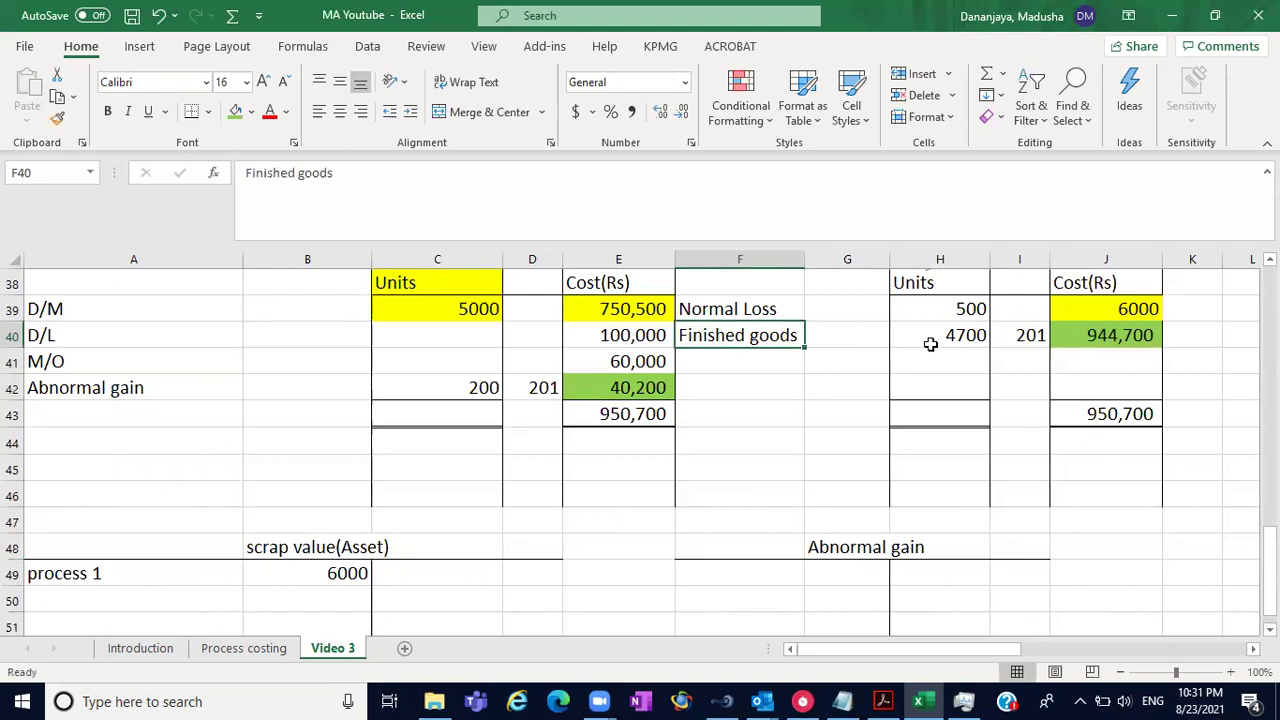
click(1115, 337)
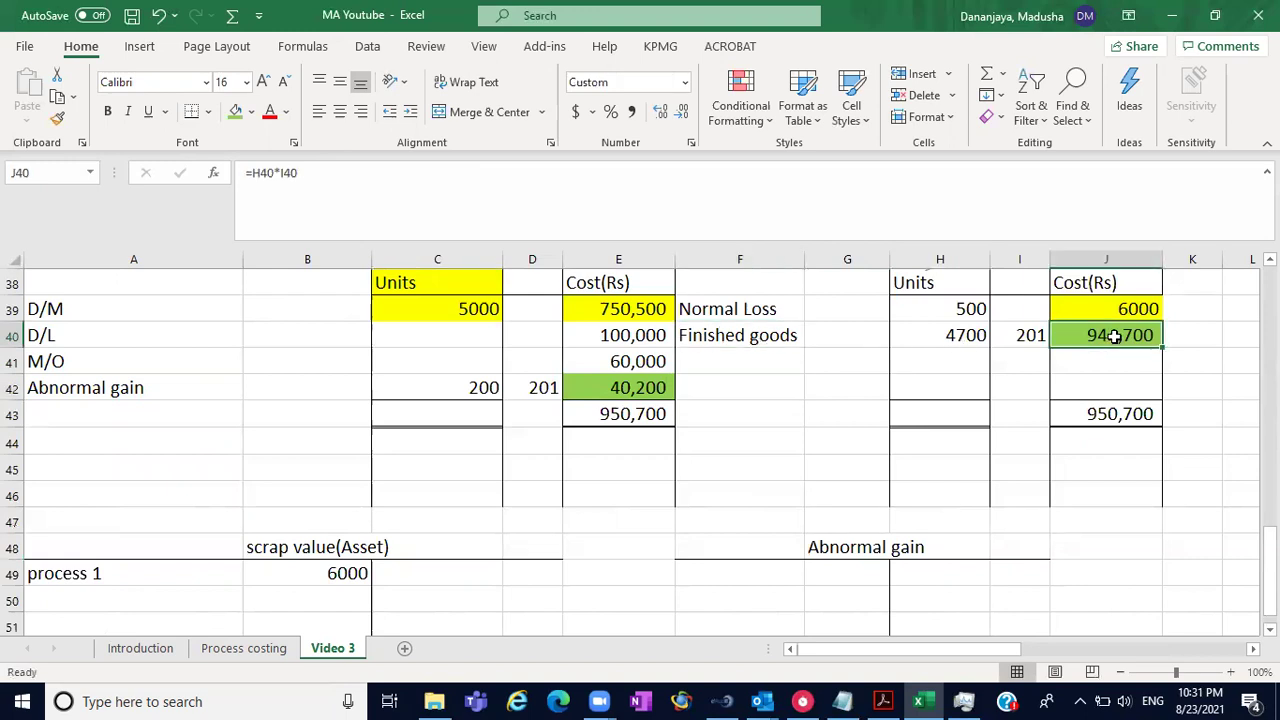
click(859, 474)
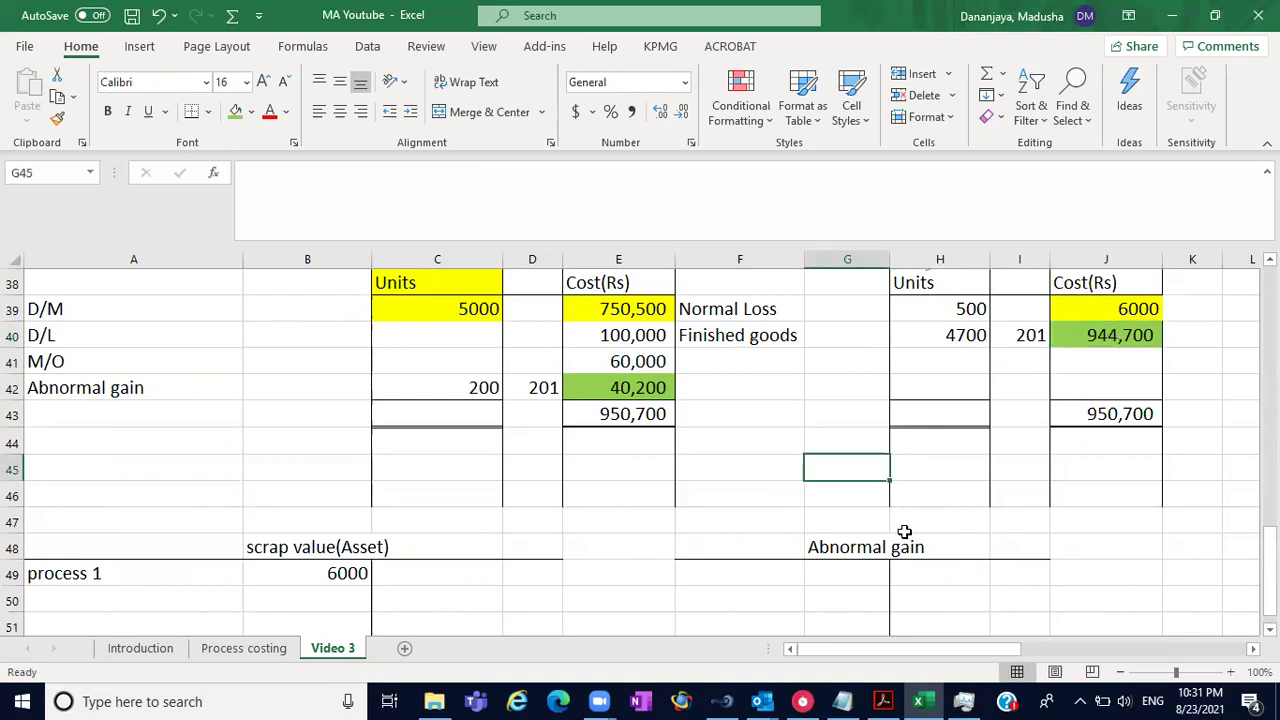
click(856, 538)
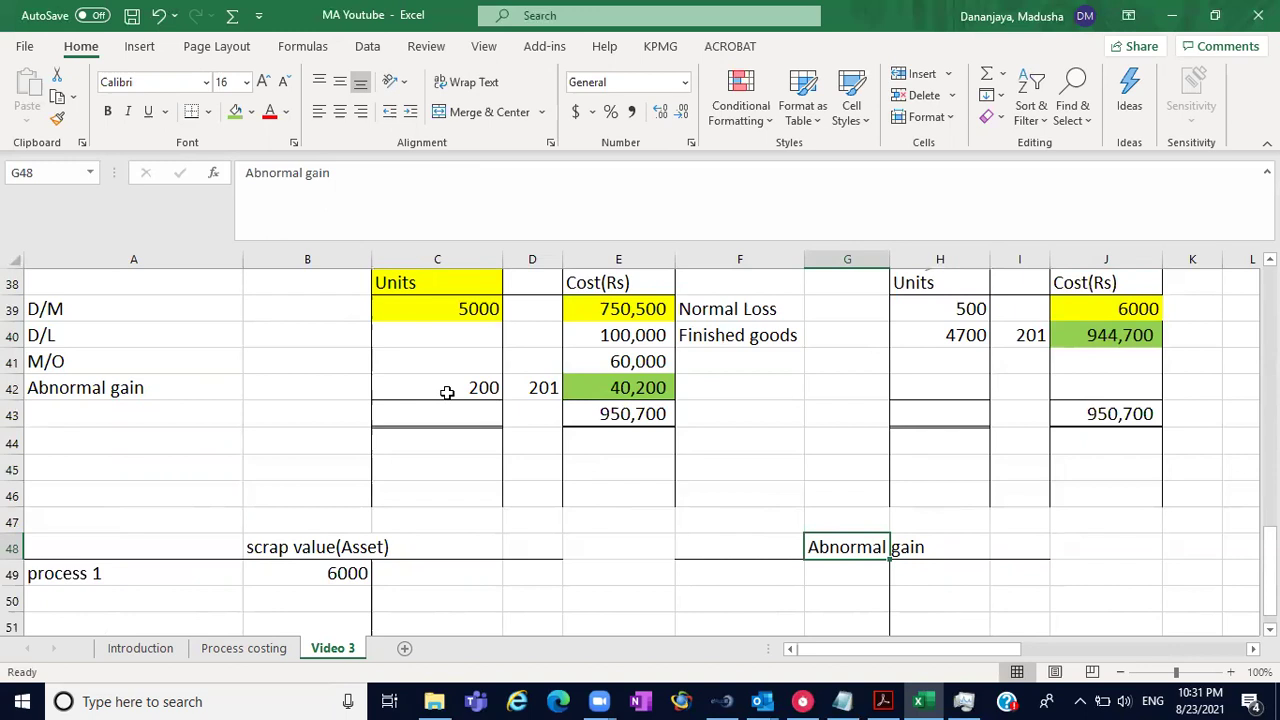
- Record the Process Account 1 entry in the Abnormal gain account, with 40200 in I49 and the description "process 1" in H49
click(968, 567)
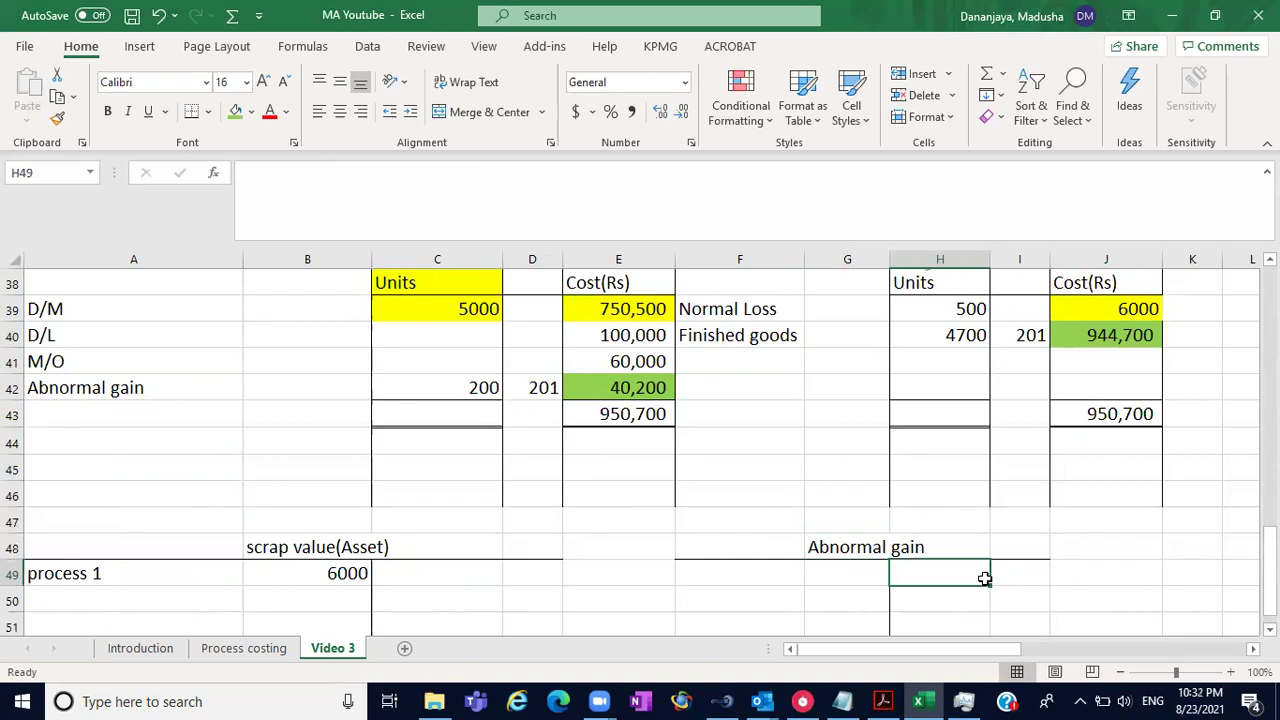
scroll(640, 450, down, 1)
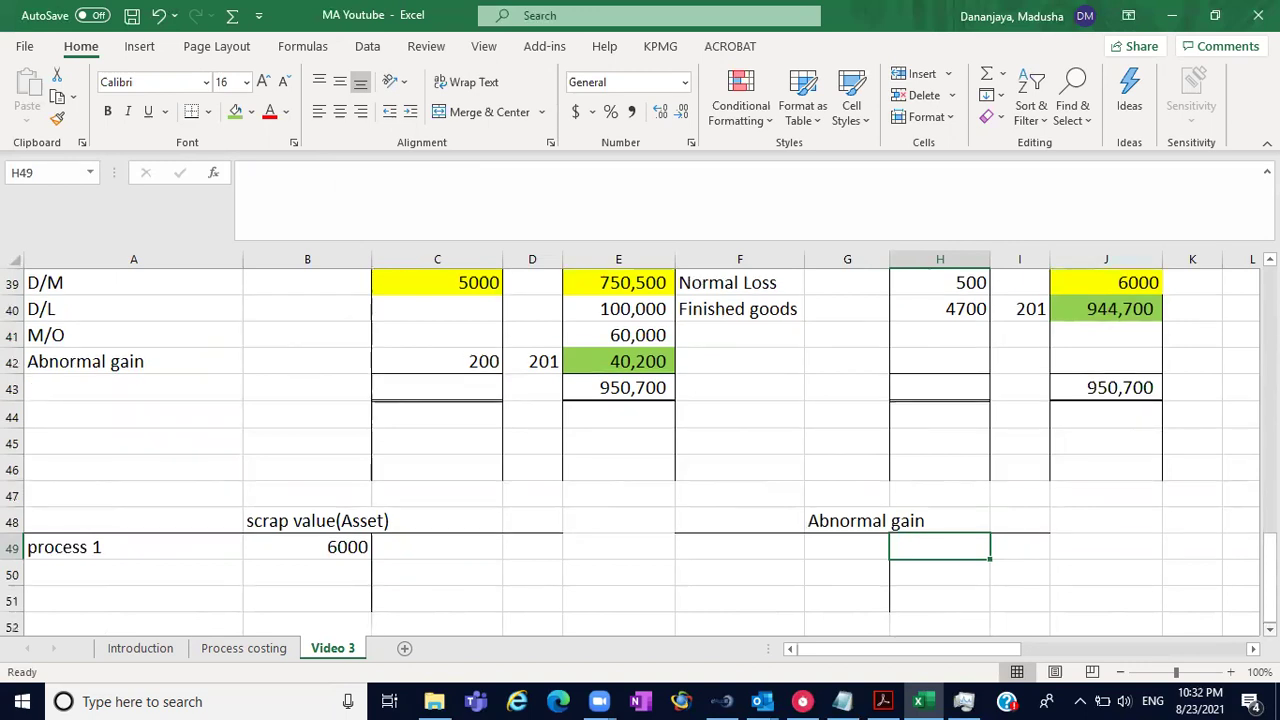
scroll(1151, 557, down, 1)
click(1026, 528)
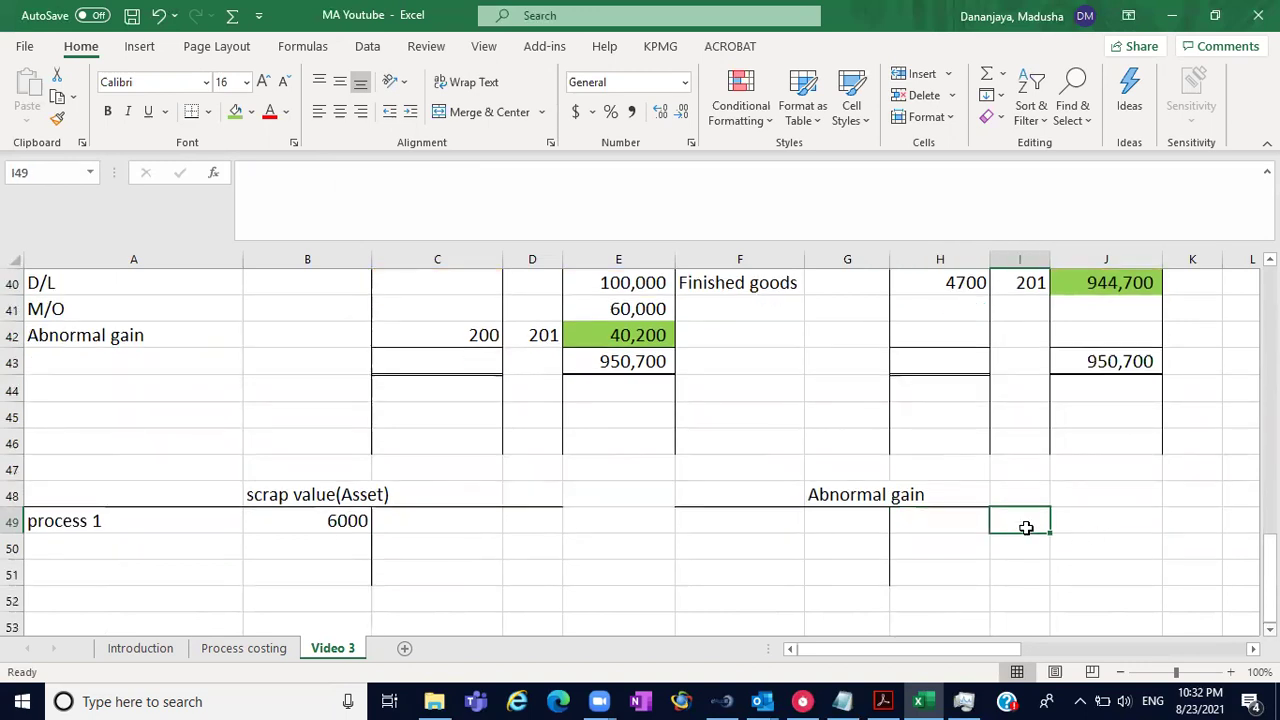
text(40200)
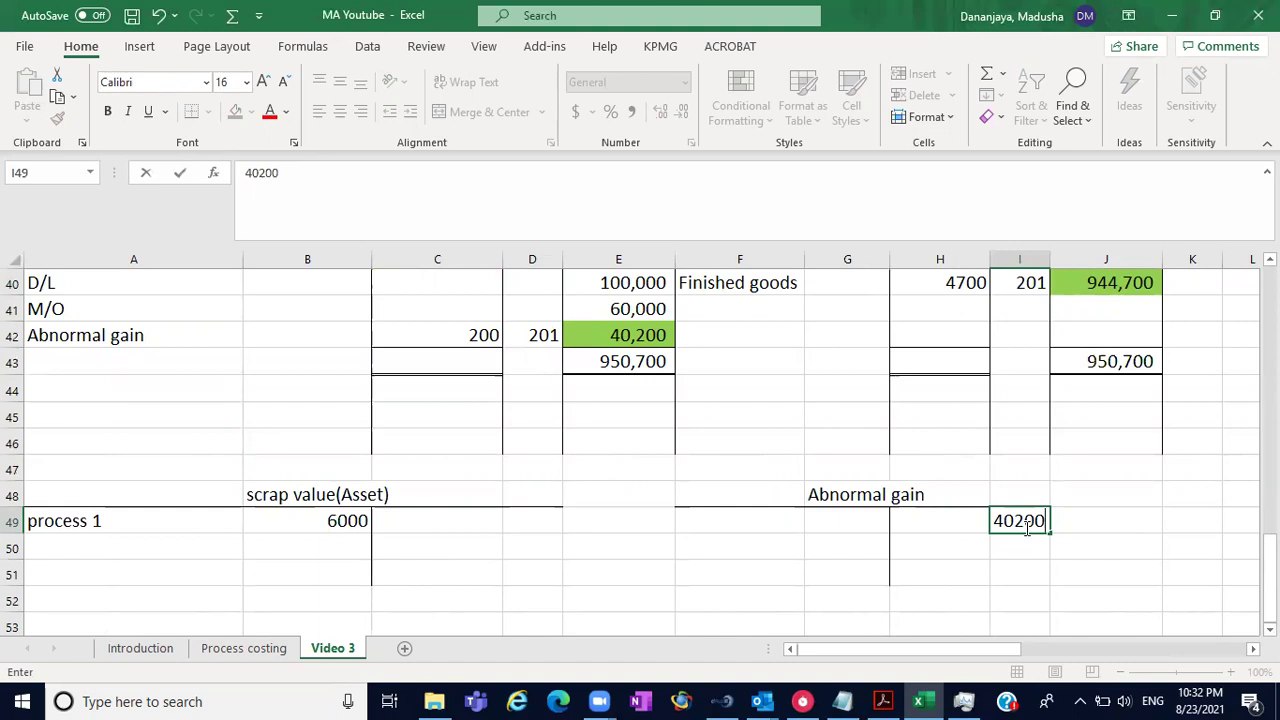
click(926, 525)
text(pr)
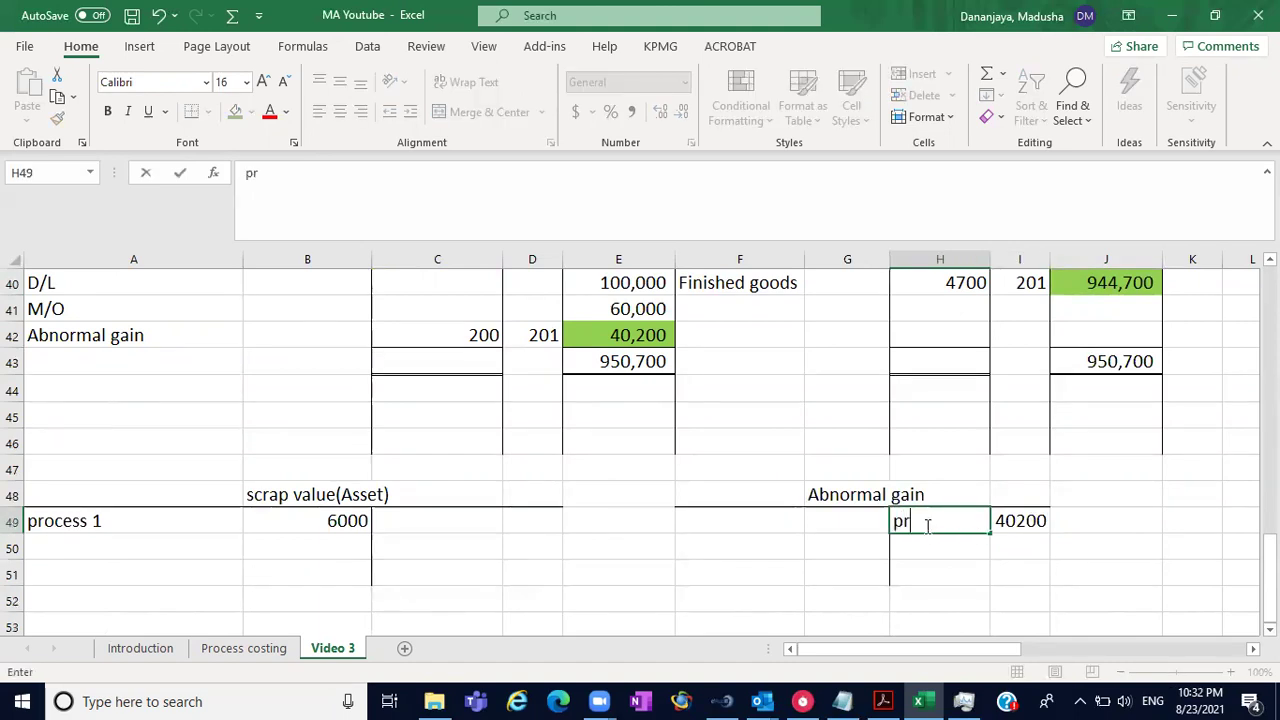
text(ocess 1)
click(825, 550)
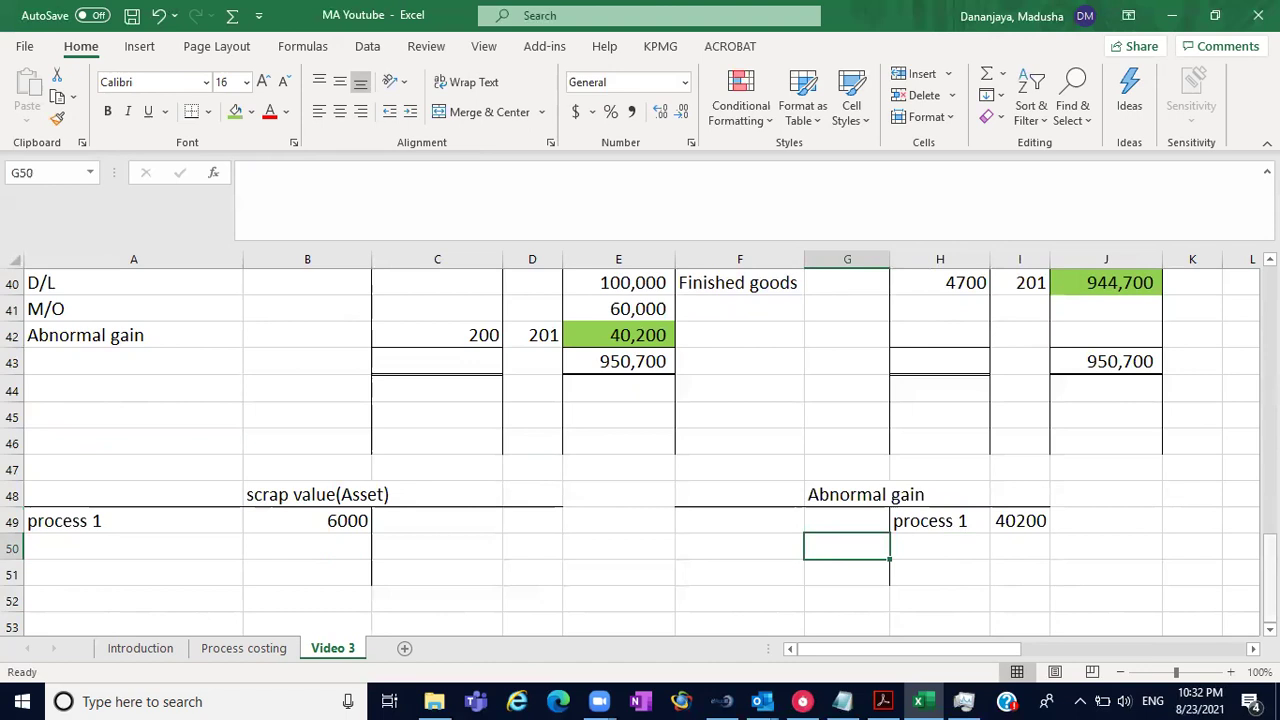
- Review the normal loss, finished goods and abnormal gain units in Process Account 1 against the scrap value recorded in B49
drag(1270, 546, 1270, 536)
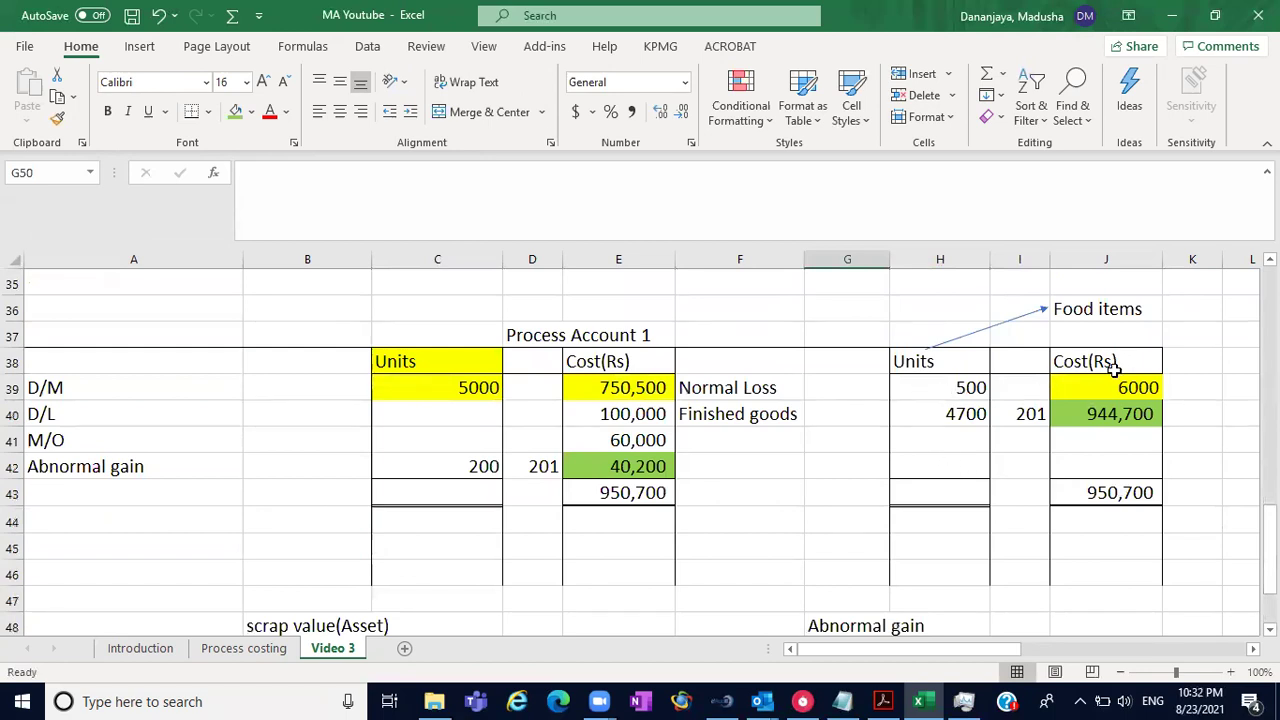
click(1141, 391)
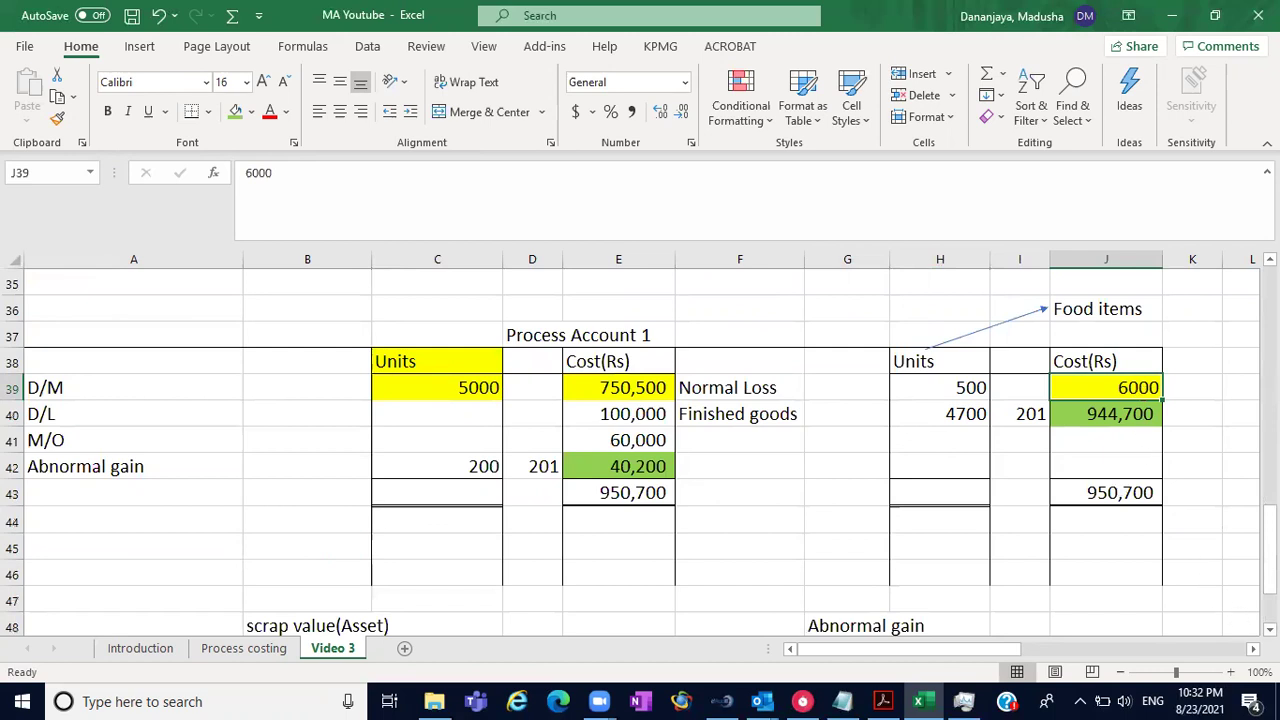
click(958, 388)
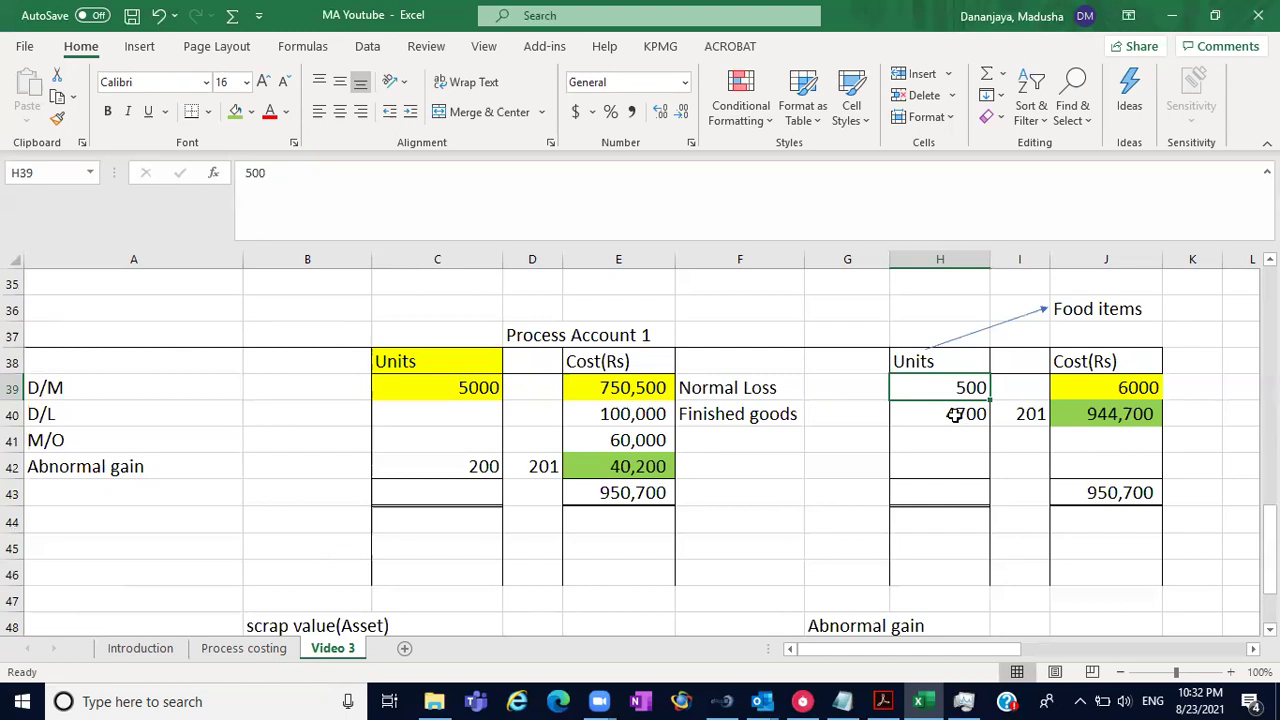
click(955, 415)
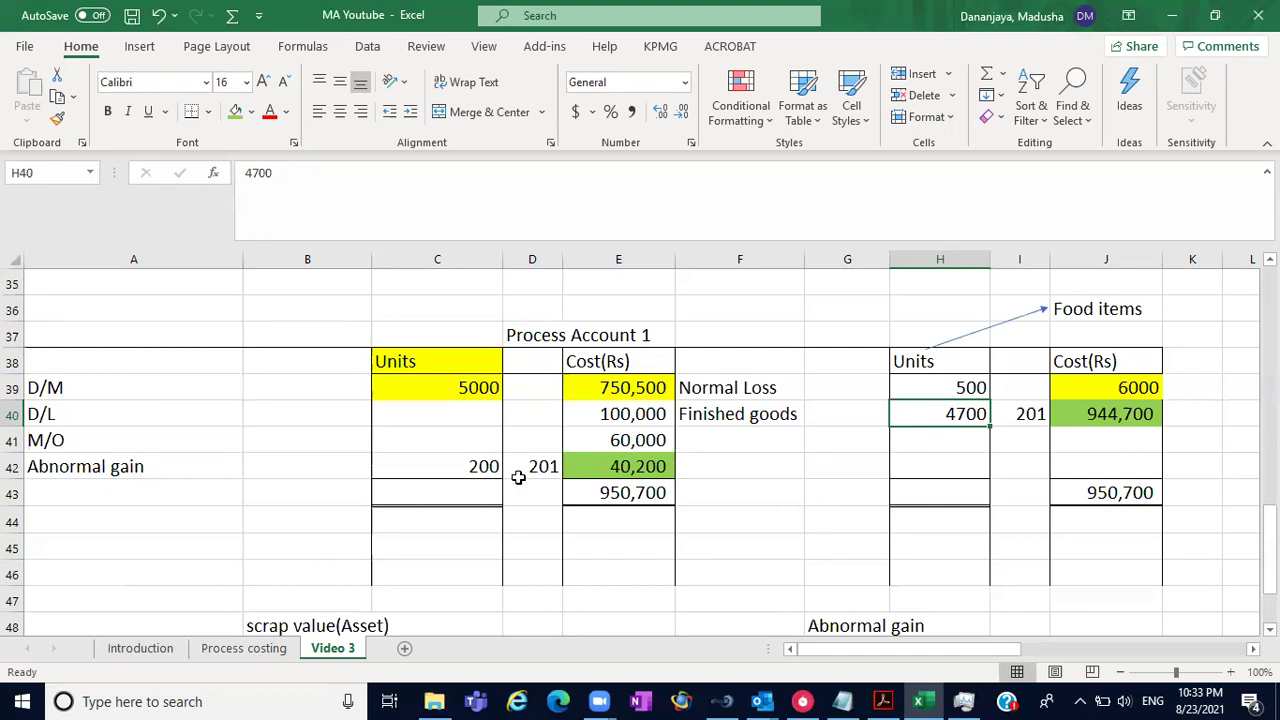
click(458, 471)
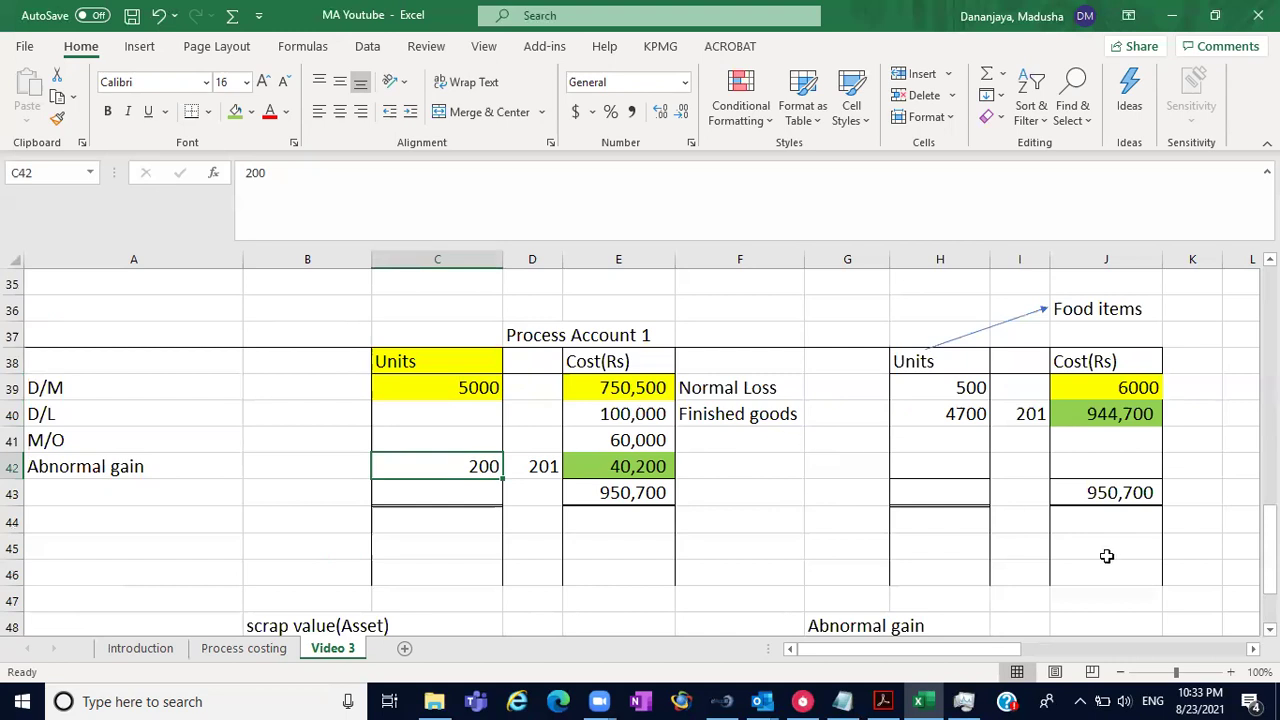
click(960, 393)
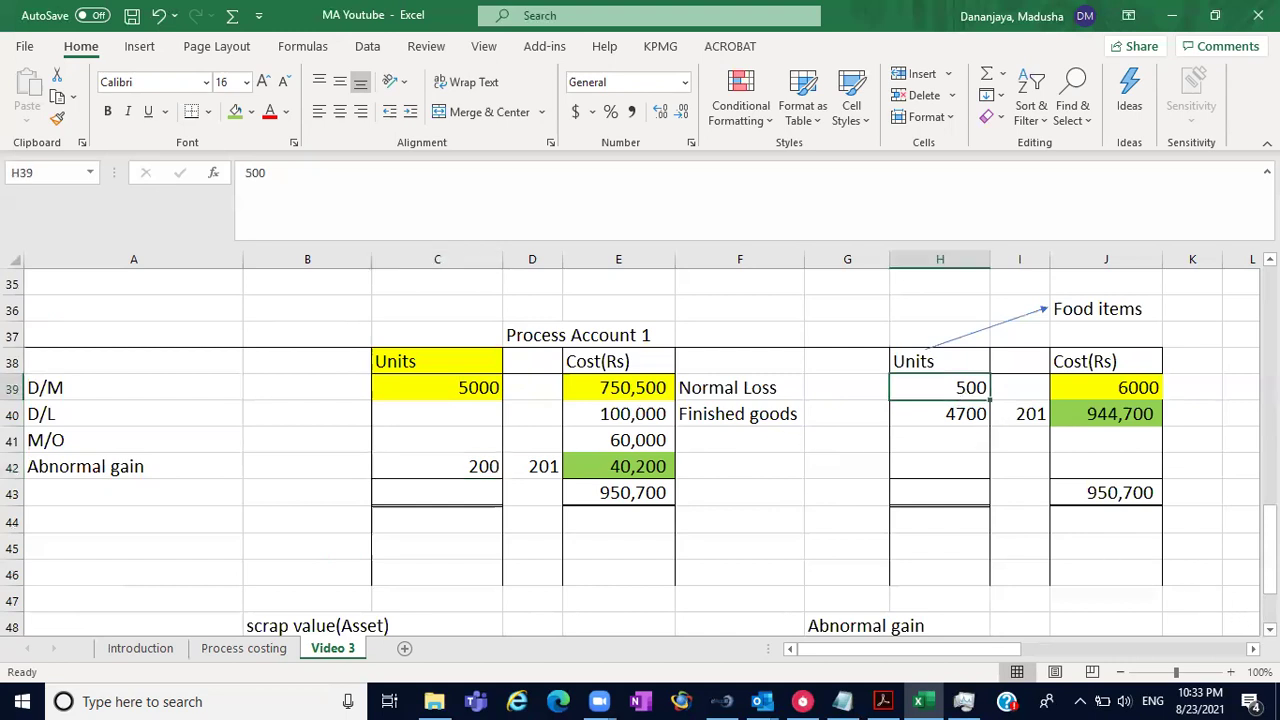
scroll(640, 450, down, 2)
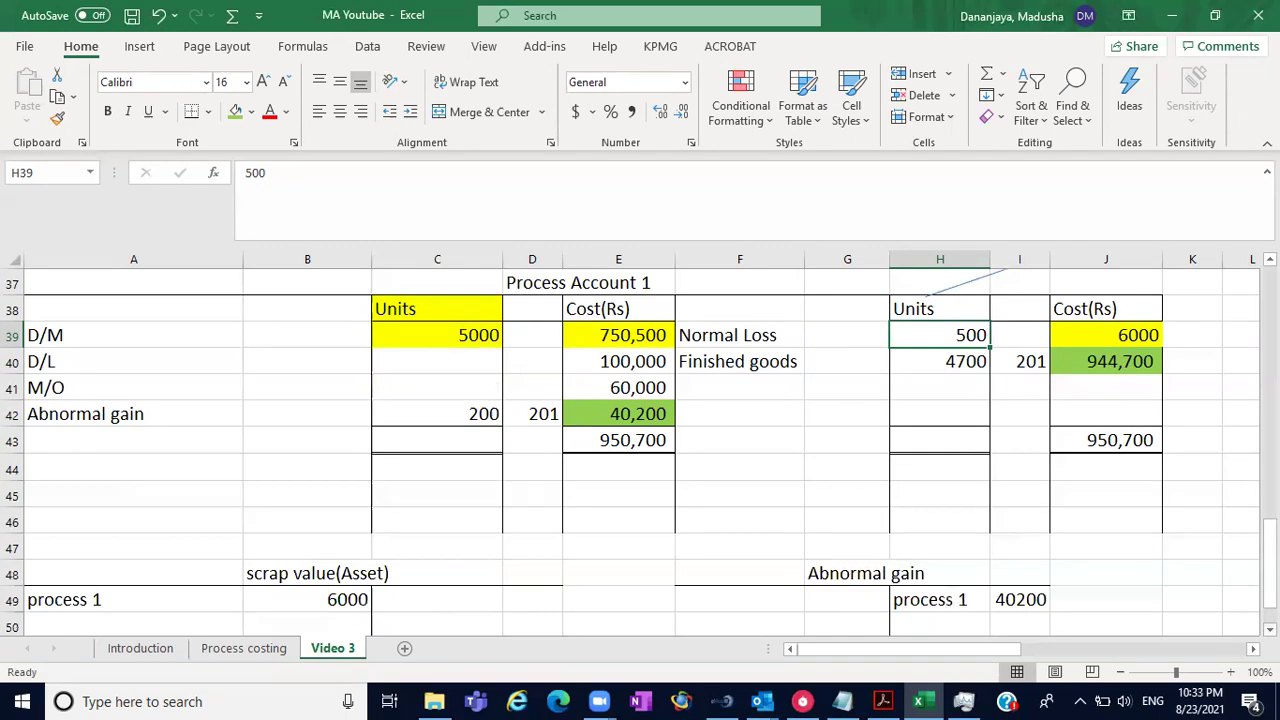
scroll(640, 450, down, 1)
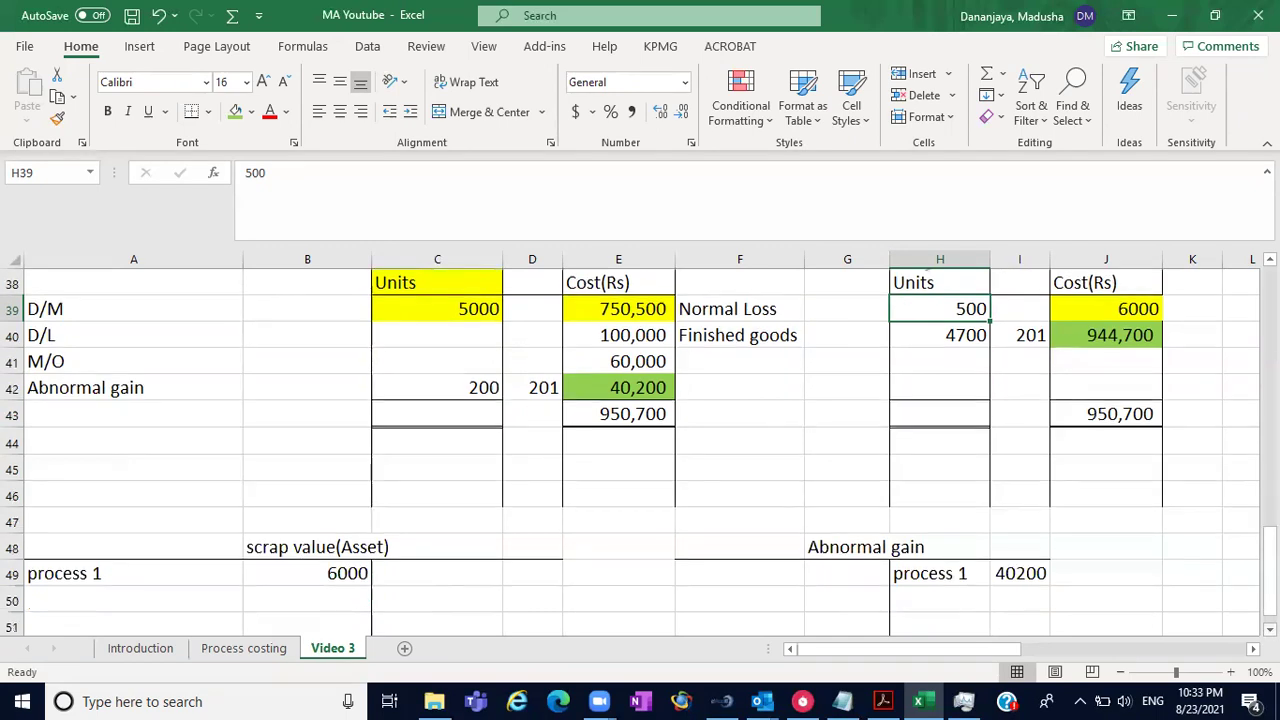
click(337, 573)
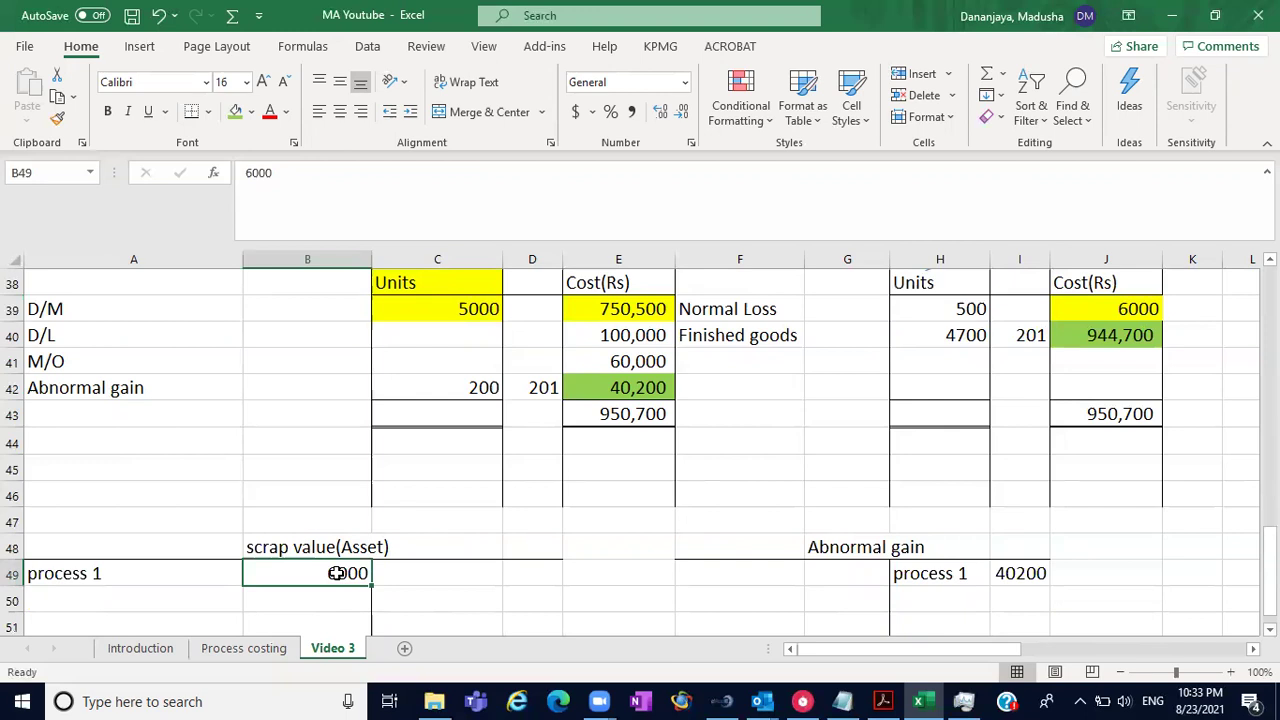
click(428, 580)
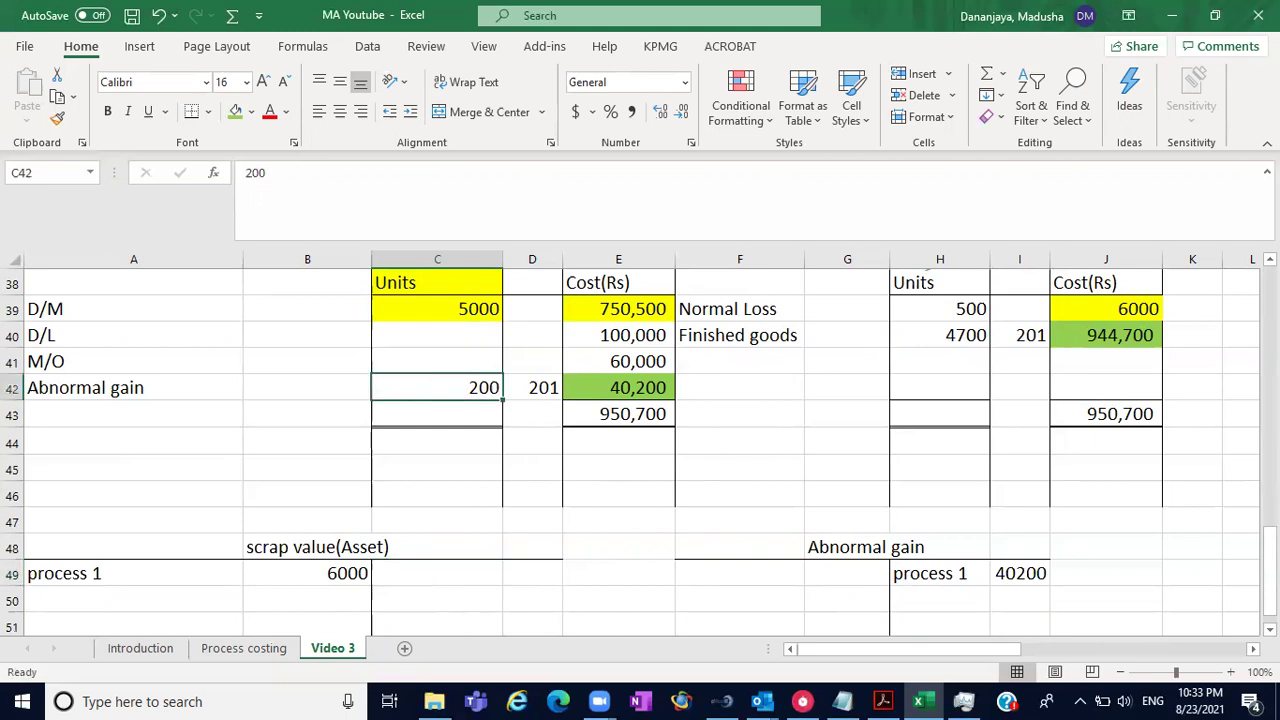
- Check the scrap value per loss item in B32 and note the abnormal gain's scrap calculation as "12*200" in F53
scroll(394, 450, up, 5)
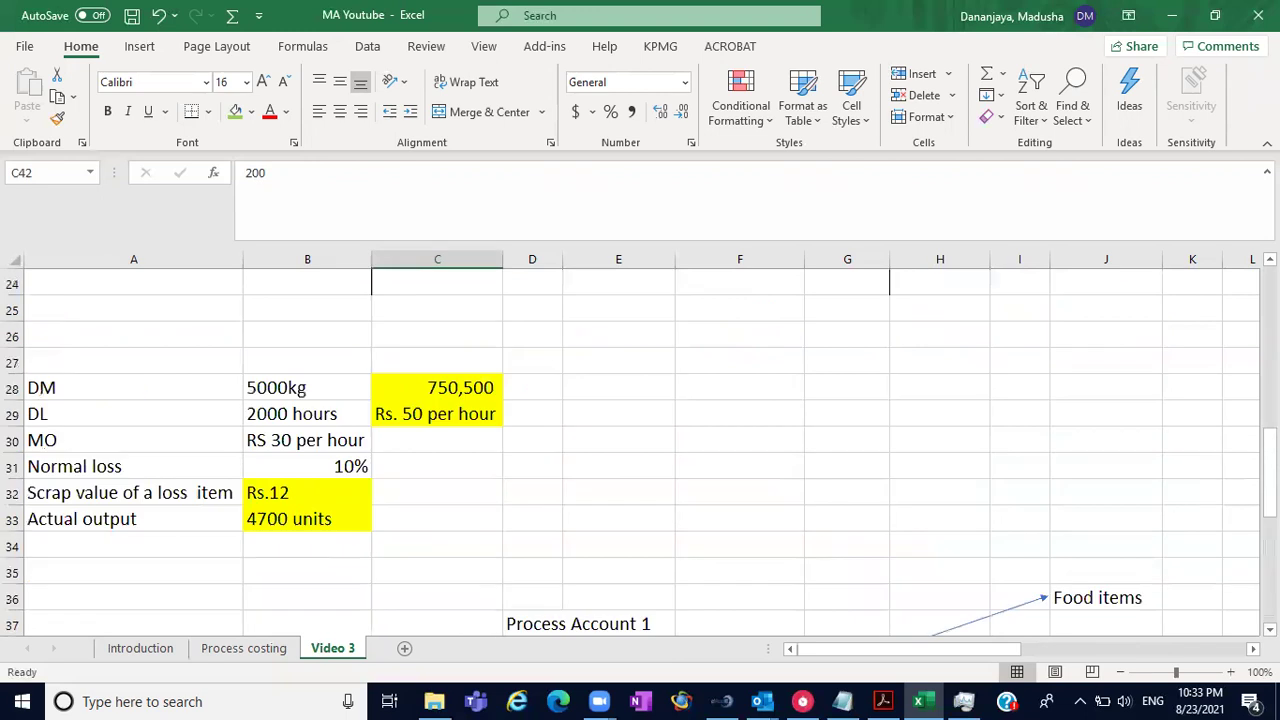
click(296, 492)
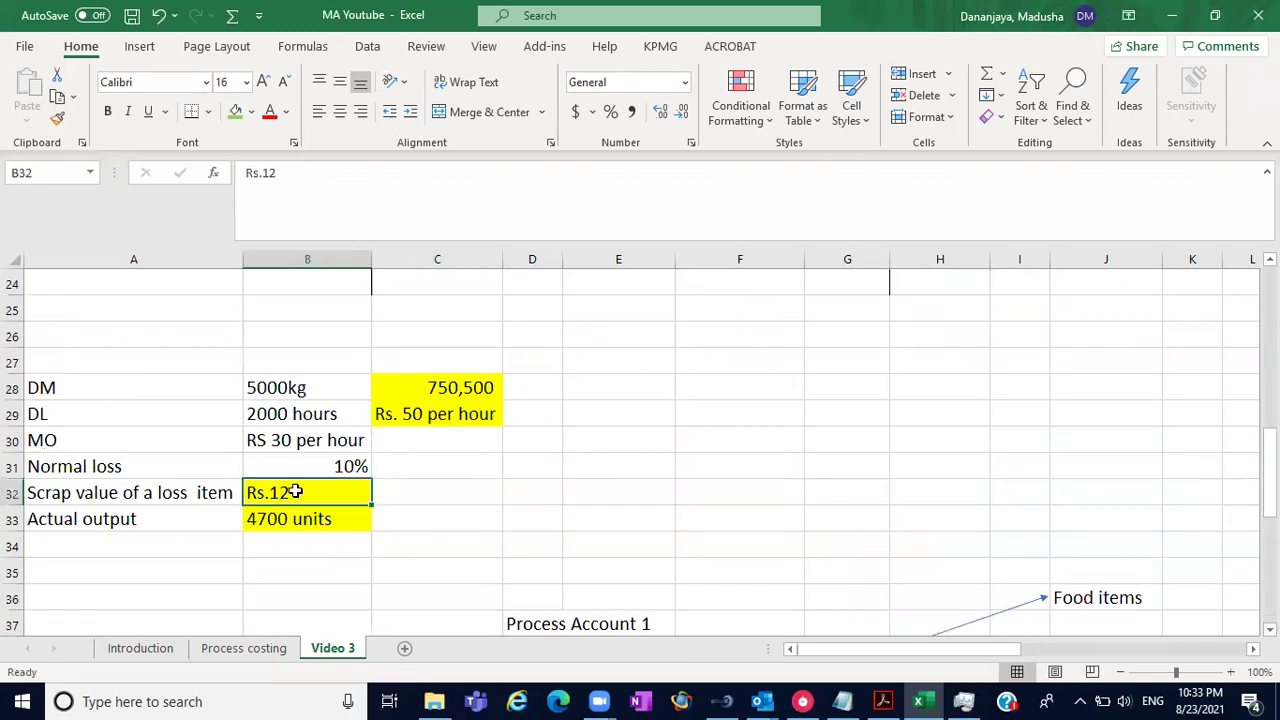
scroll(630, 450, down, 5)
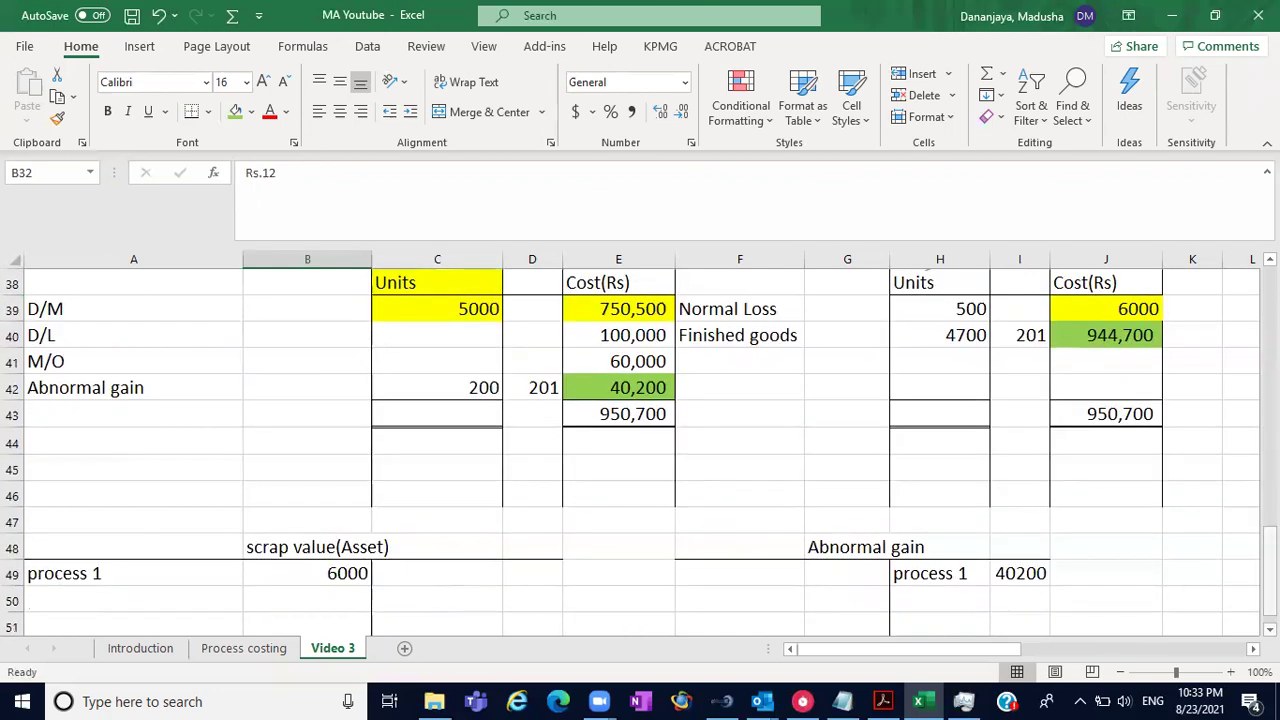
scroll(1226, 614, down, 1)
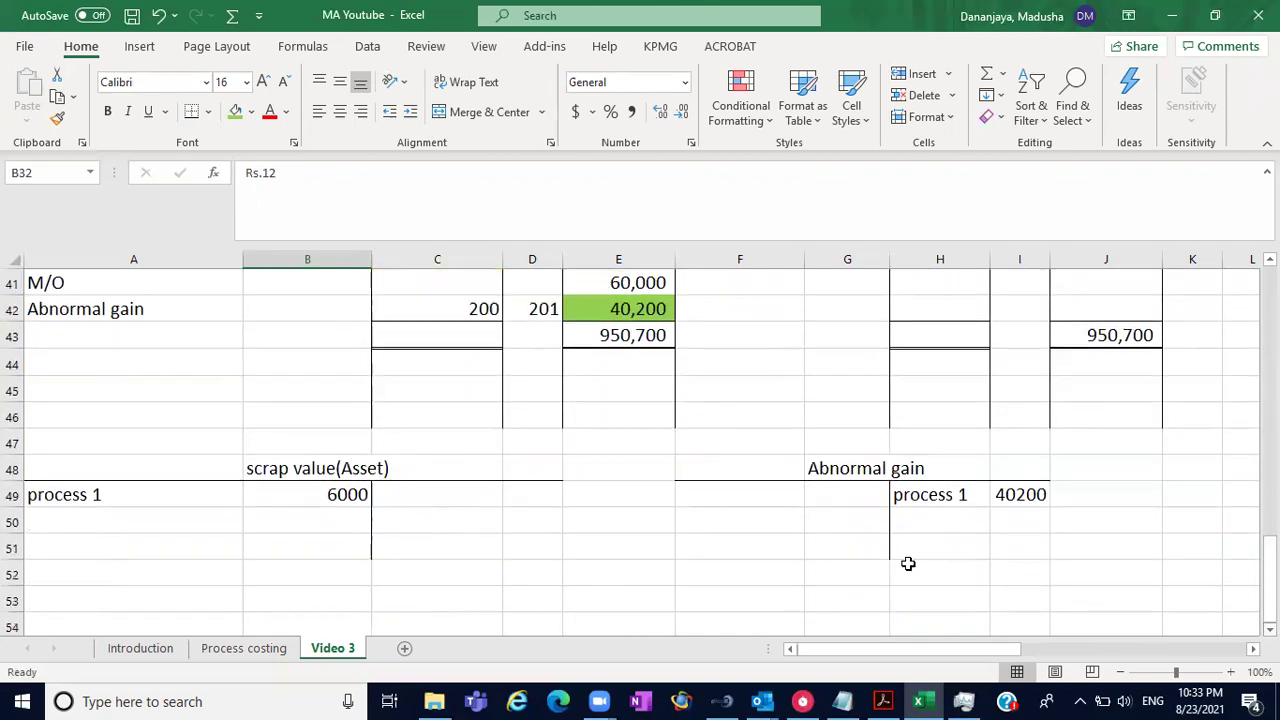
click(711, 597)
text(12*)
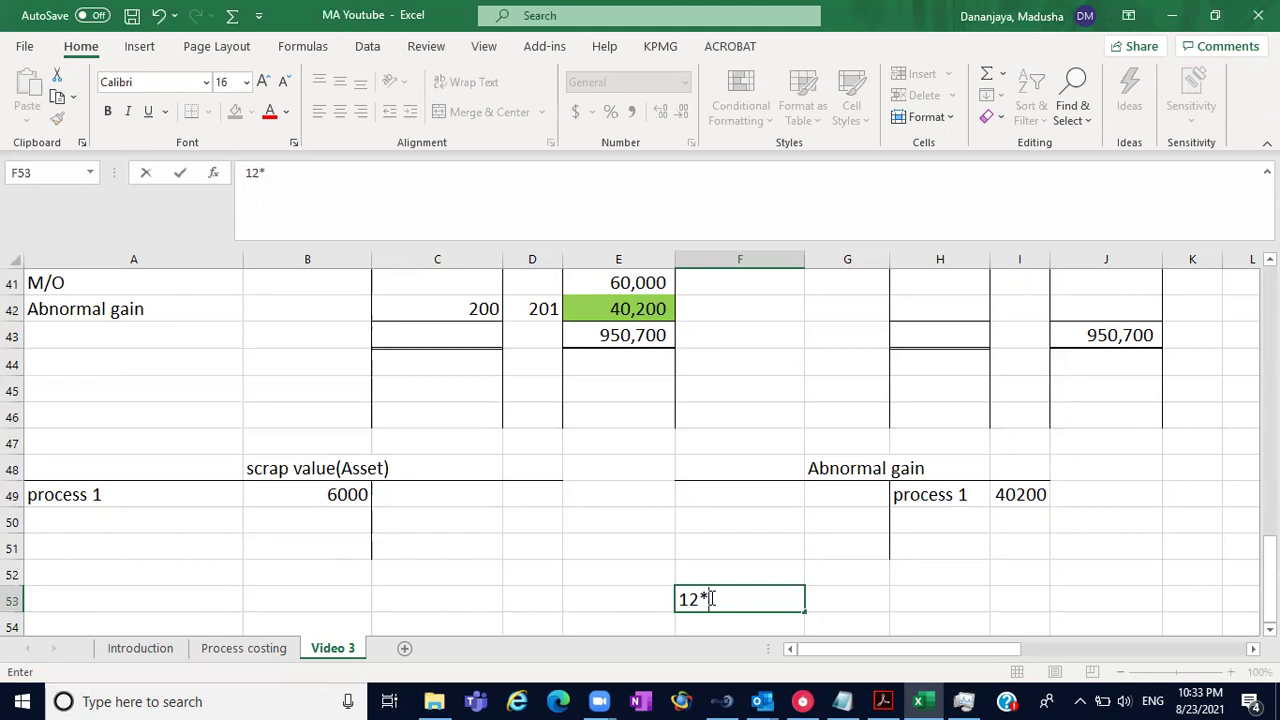
text(200)
click(730, 630)
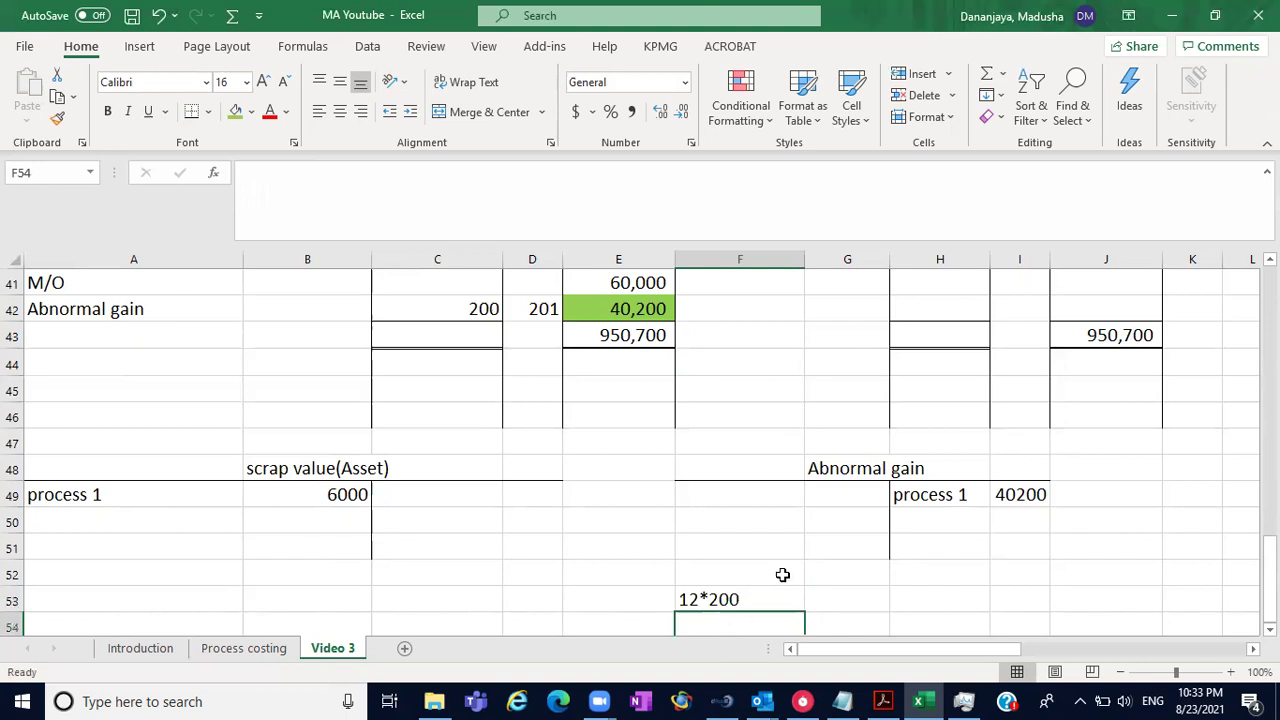
- Record the lost scrap in the Abnormal gain account, with 2400 in G49 and the description "scrap value" in F49
click(835, 499)
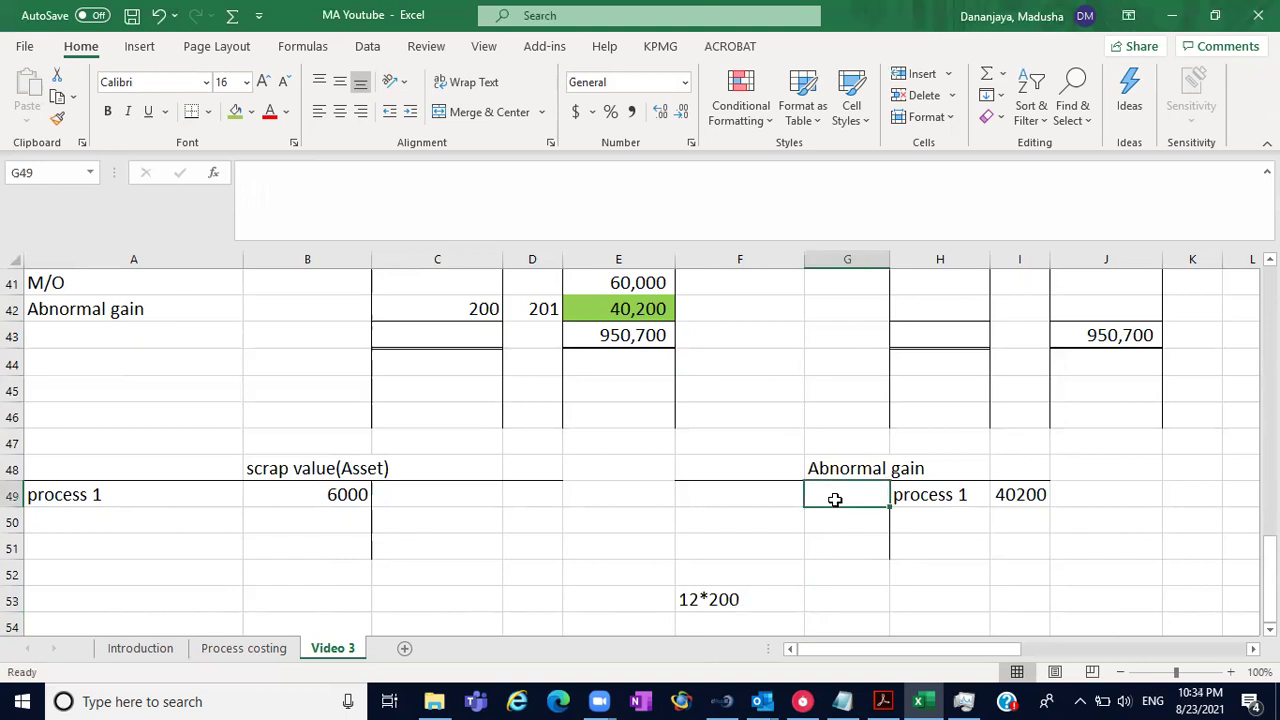
text(2400)
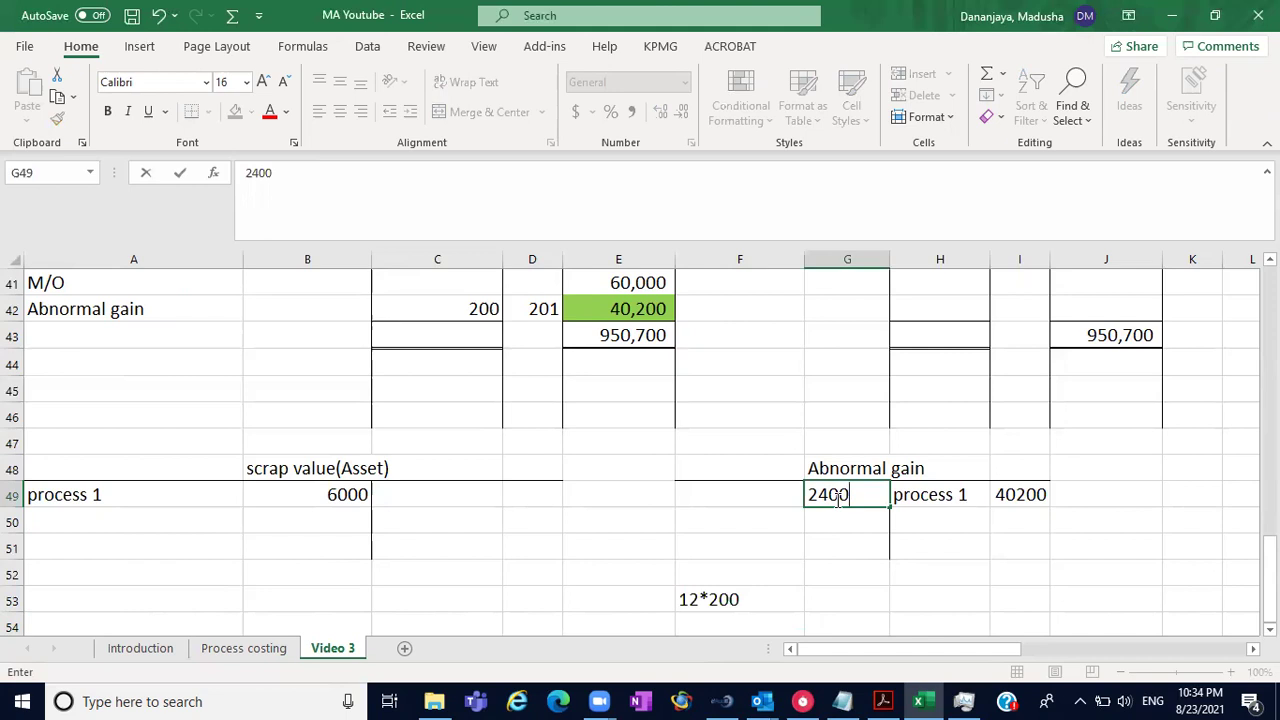
click(773, 501)
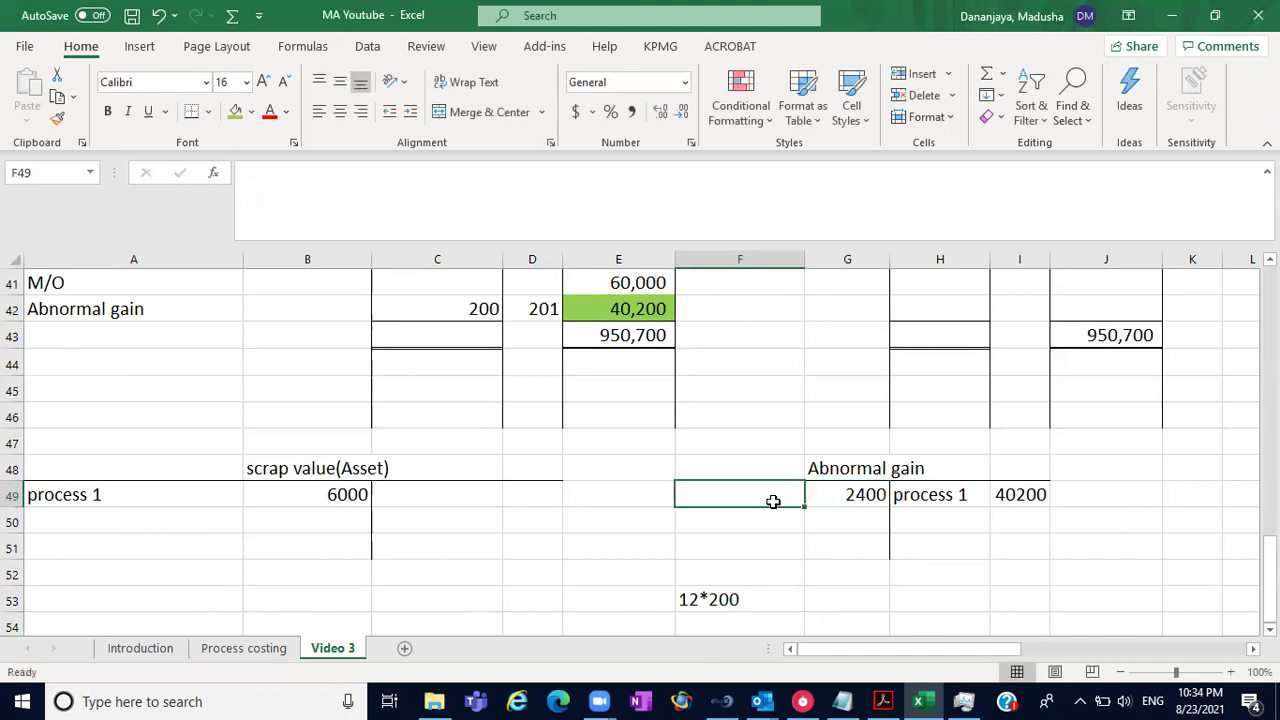
text(scra)
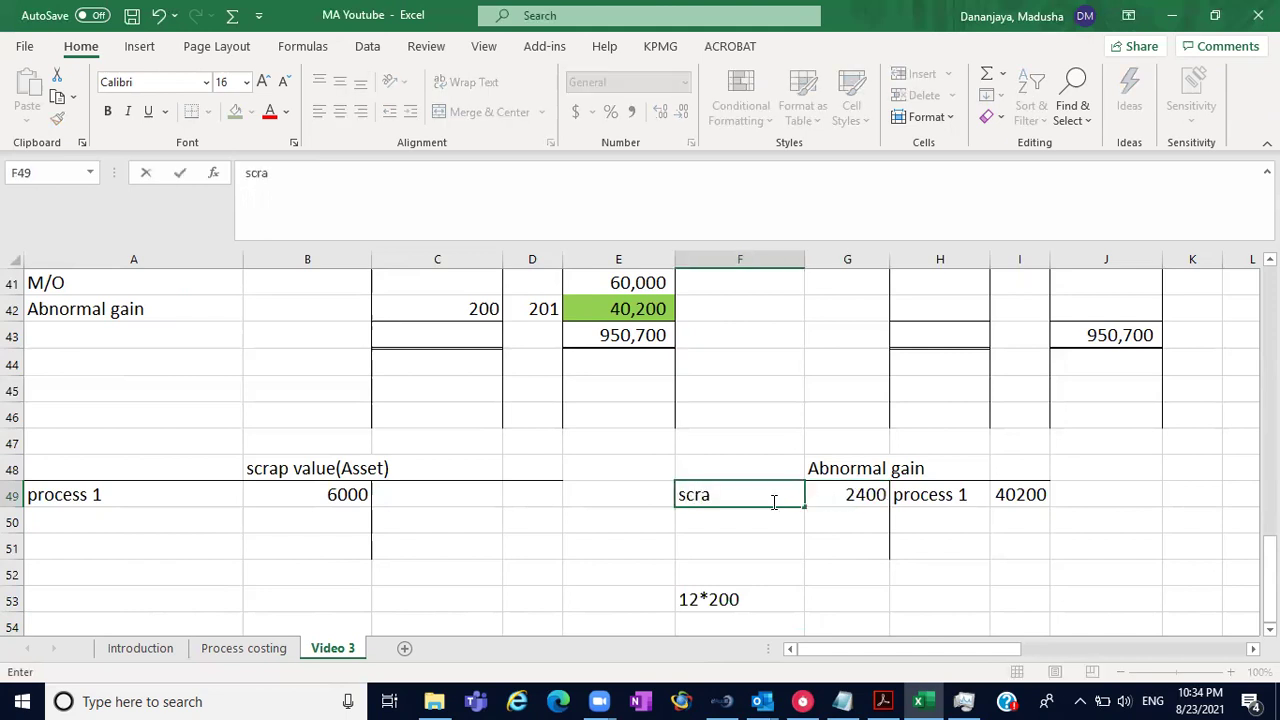
text(p value)
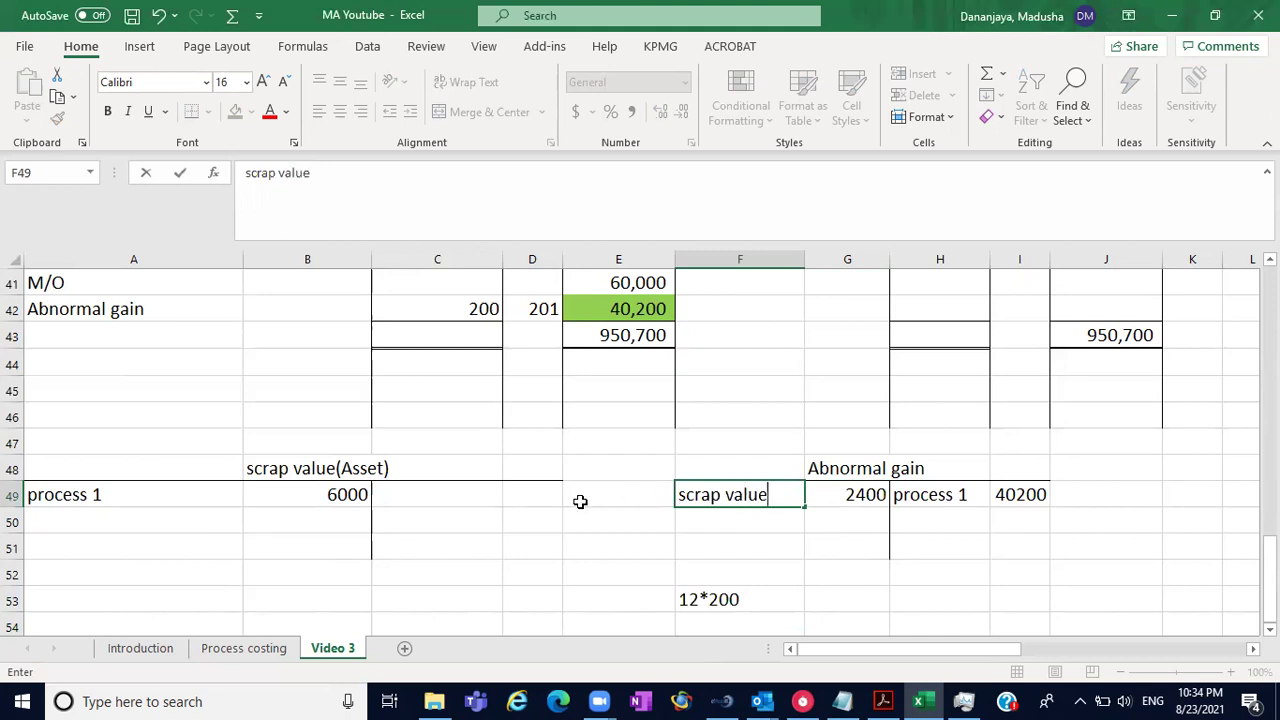
click(835, 508)
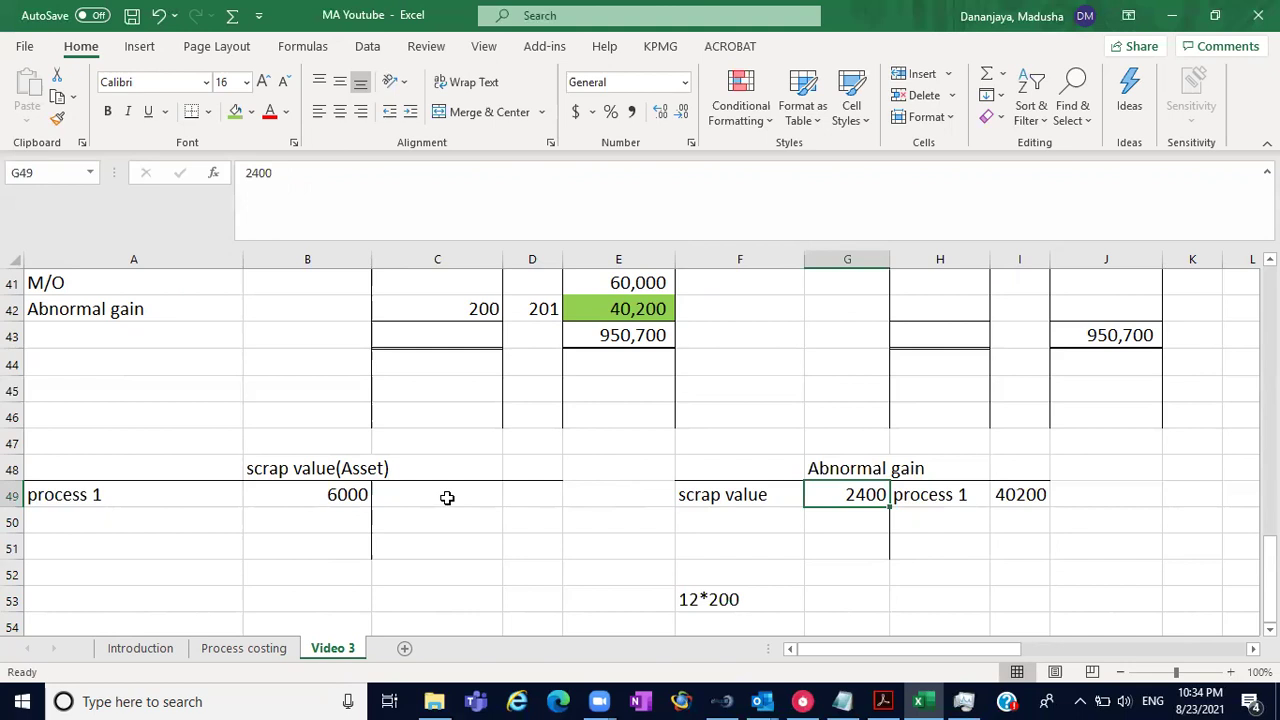
- Record the opposite entry in the scrap value(Asset) account, with 2400 in D49 and the description "Abnormal gain" in C49
click(447, 497)
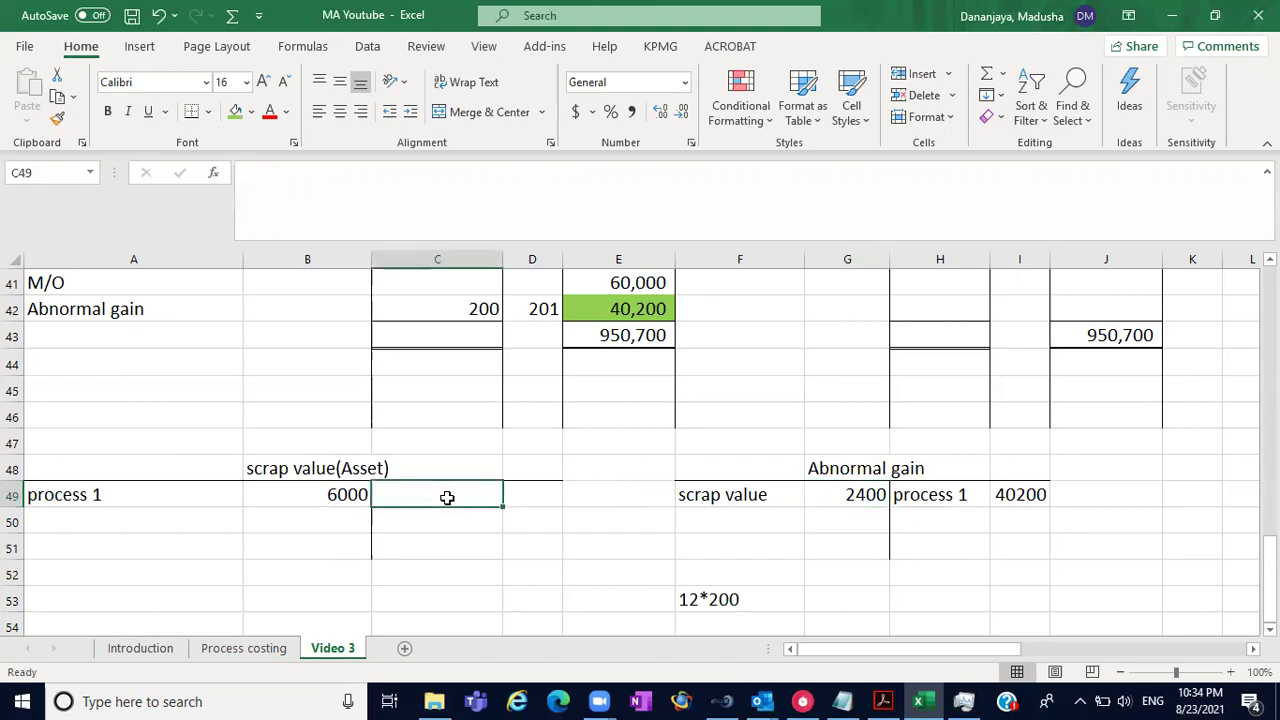
click(527, 492)
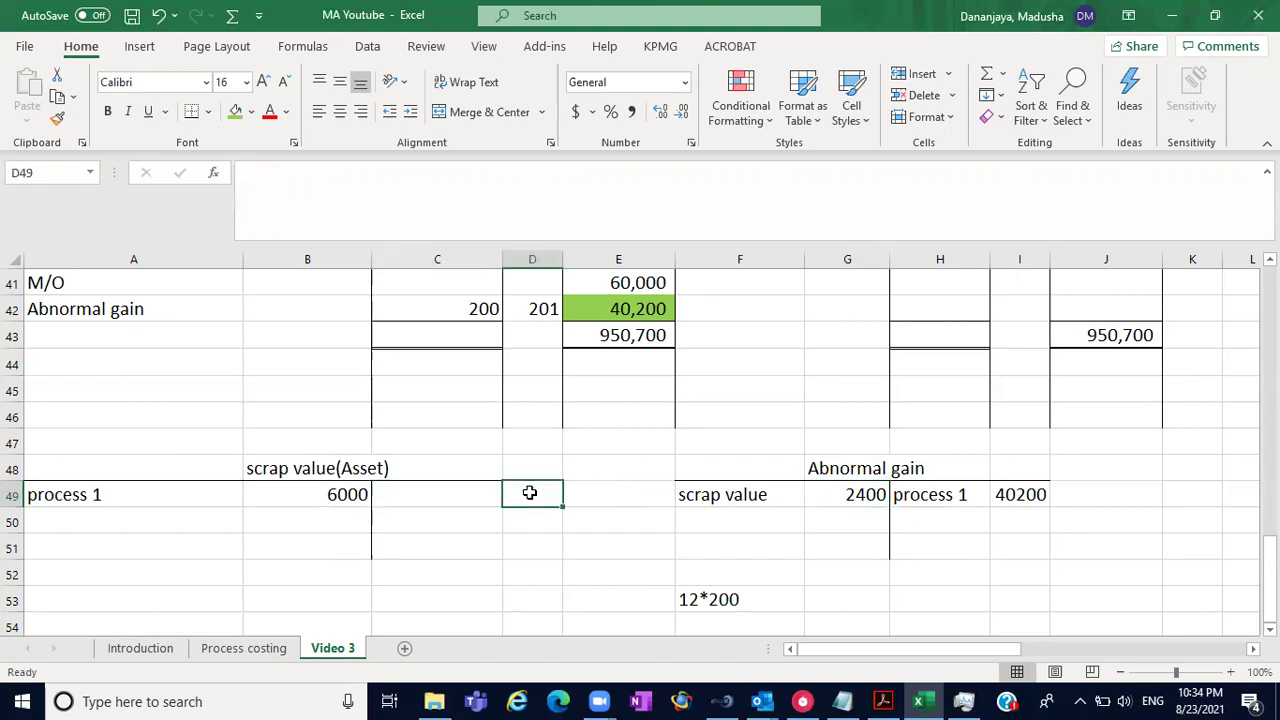
text(2400)
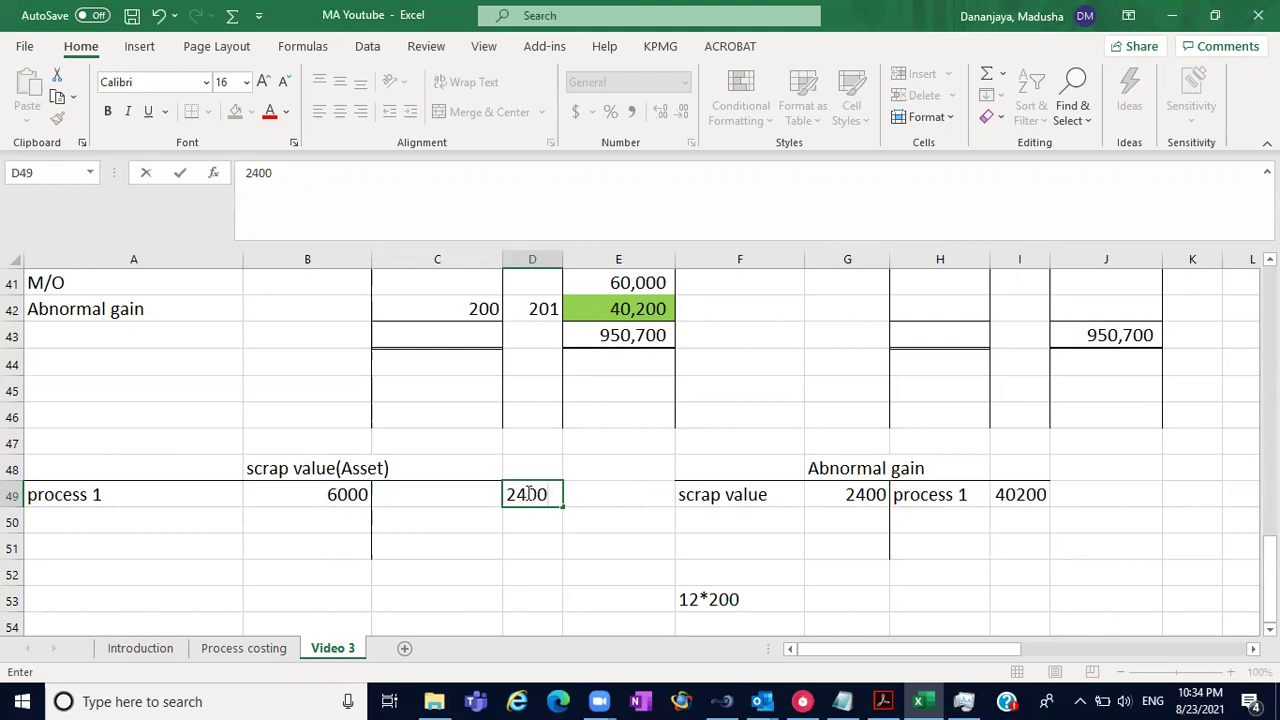
click(477, 496)
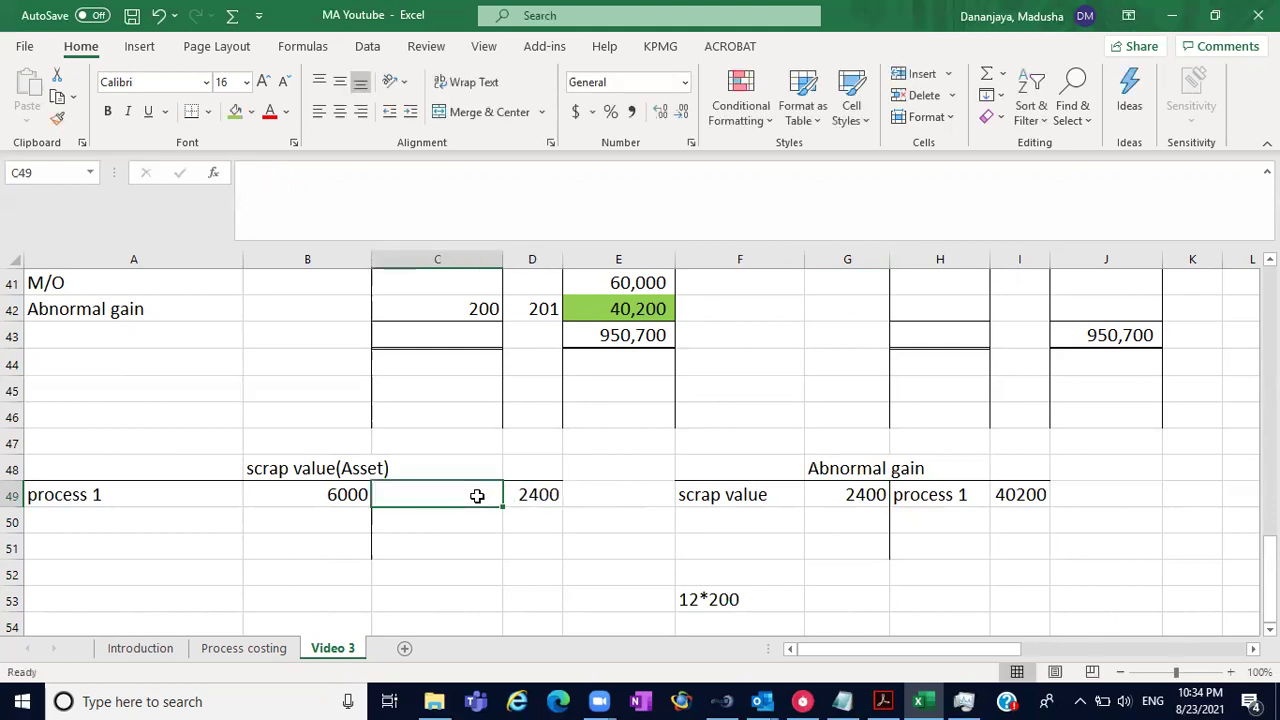
text(Abnormal gain)
click(345, 574)
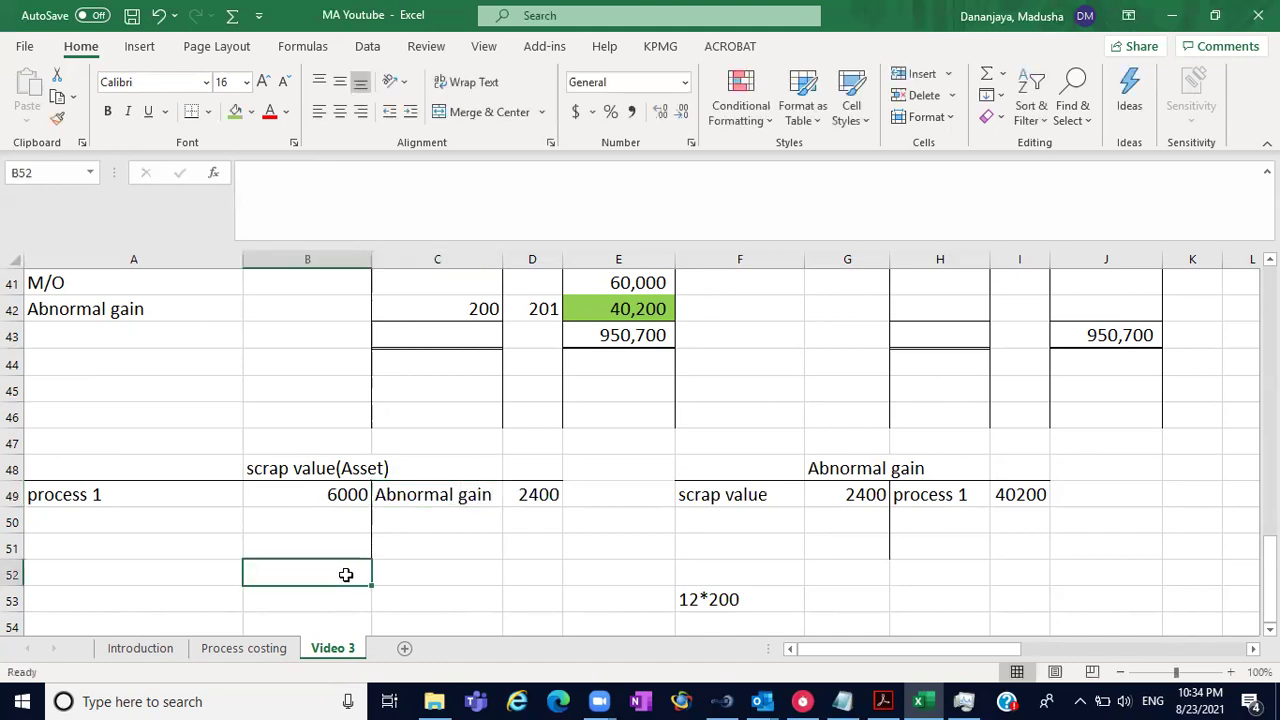
click(458, 494)
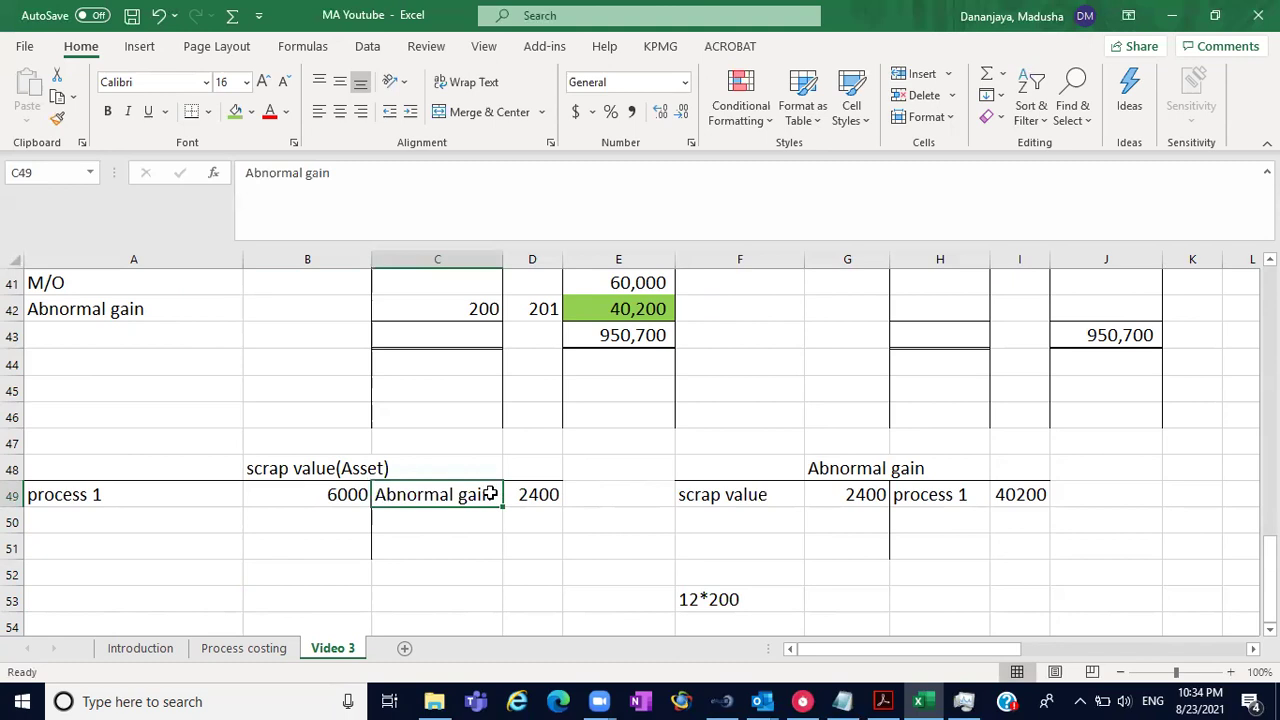
click(314, 526)
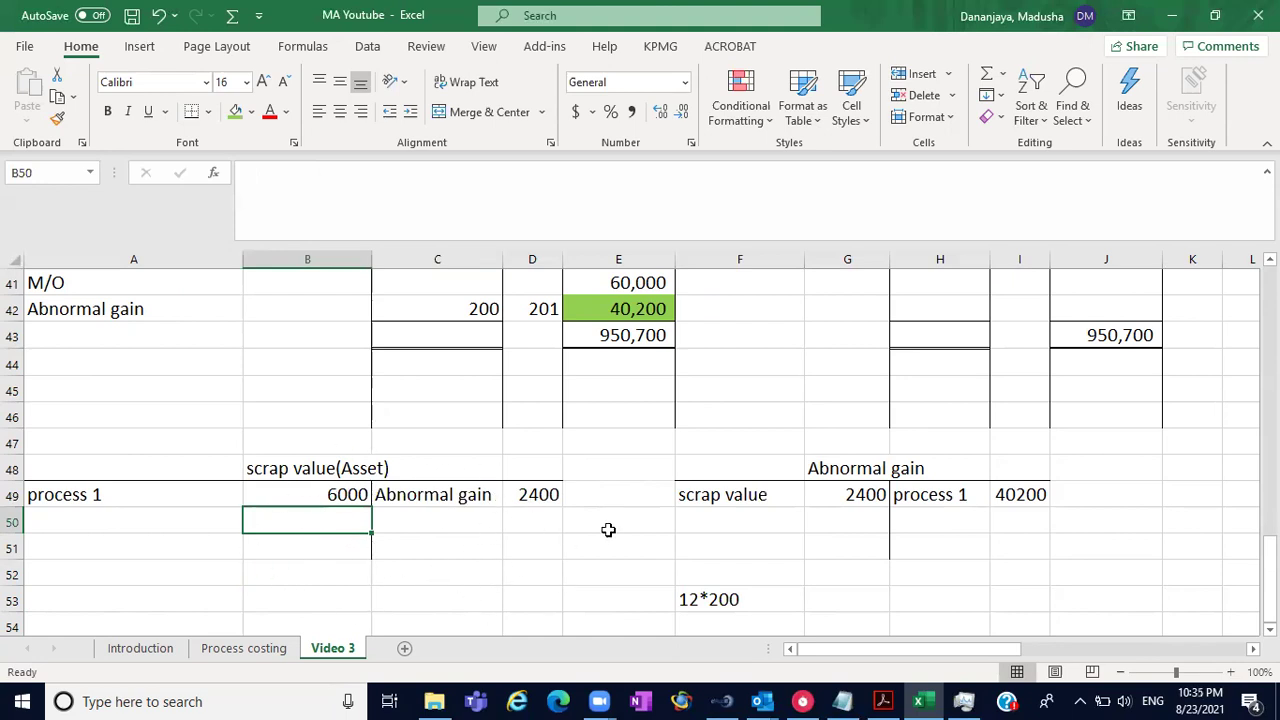
- Review the scrap value per loss item in B32 against Process Account 1 and the scrap value(Asset) and Abnormal gain accounts
scroll(640, 450, up, 5)
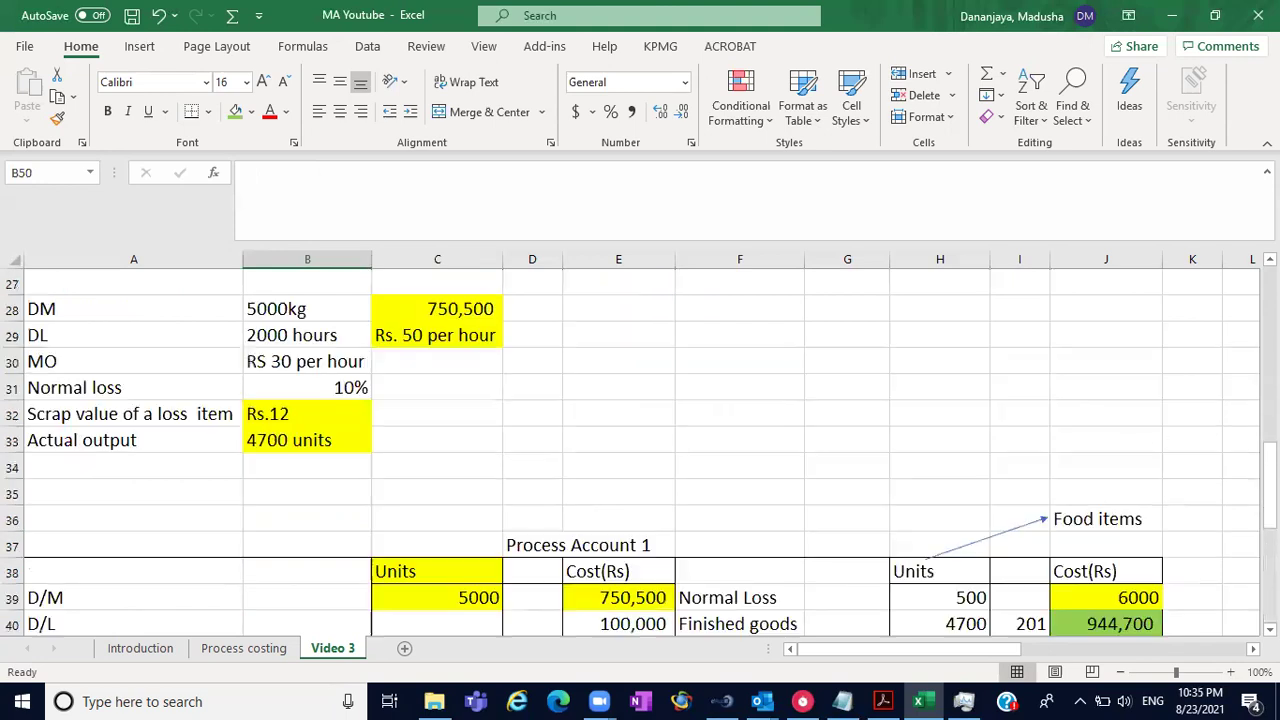
scroll(640, 450, down, 2)
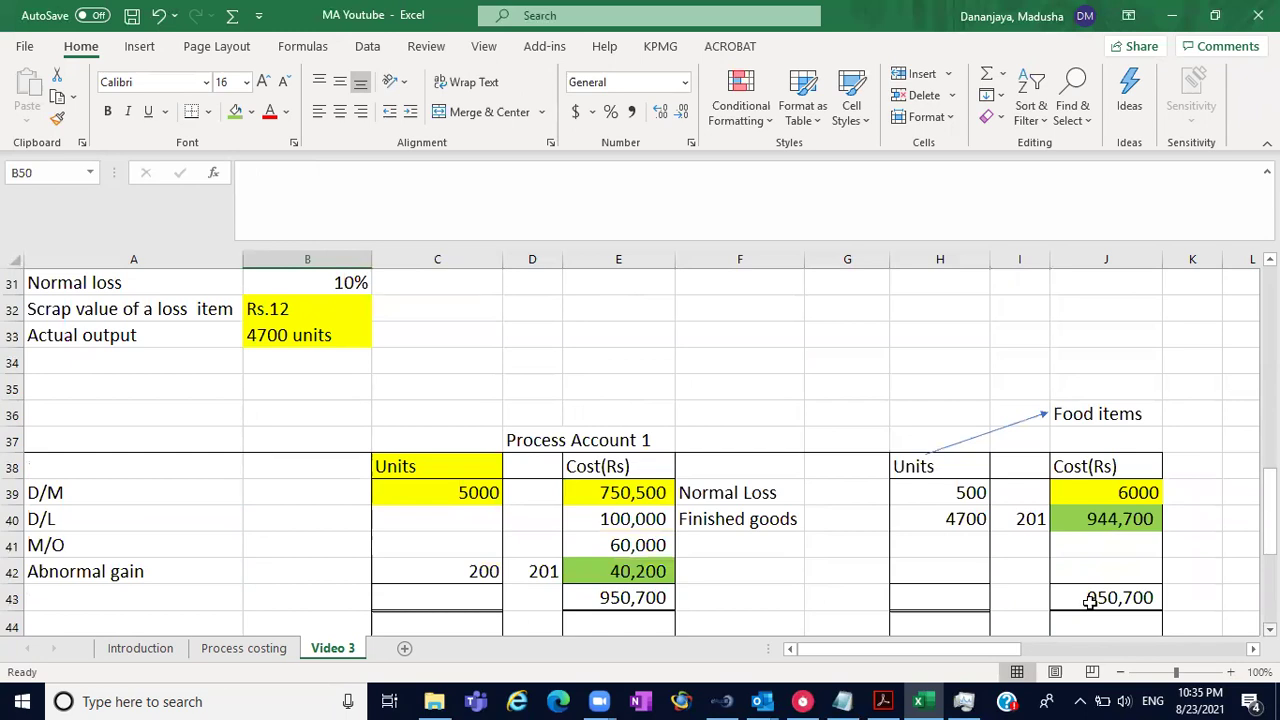
click(350, 318)
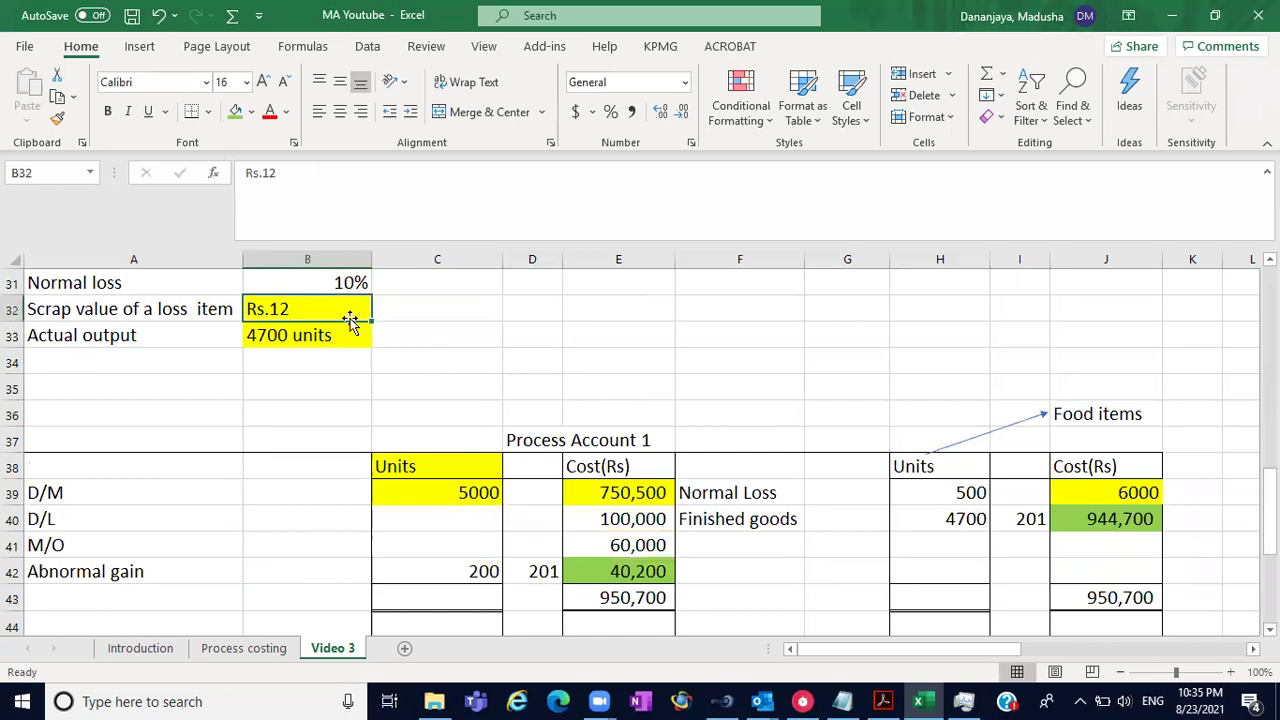
scroll(342, 556, down, 3)
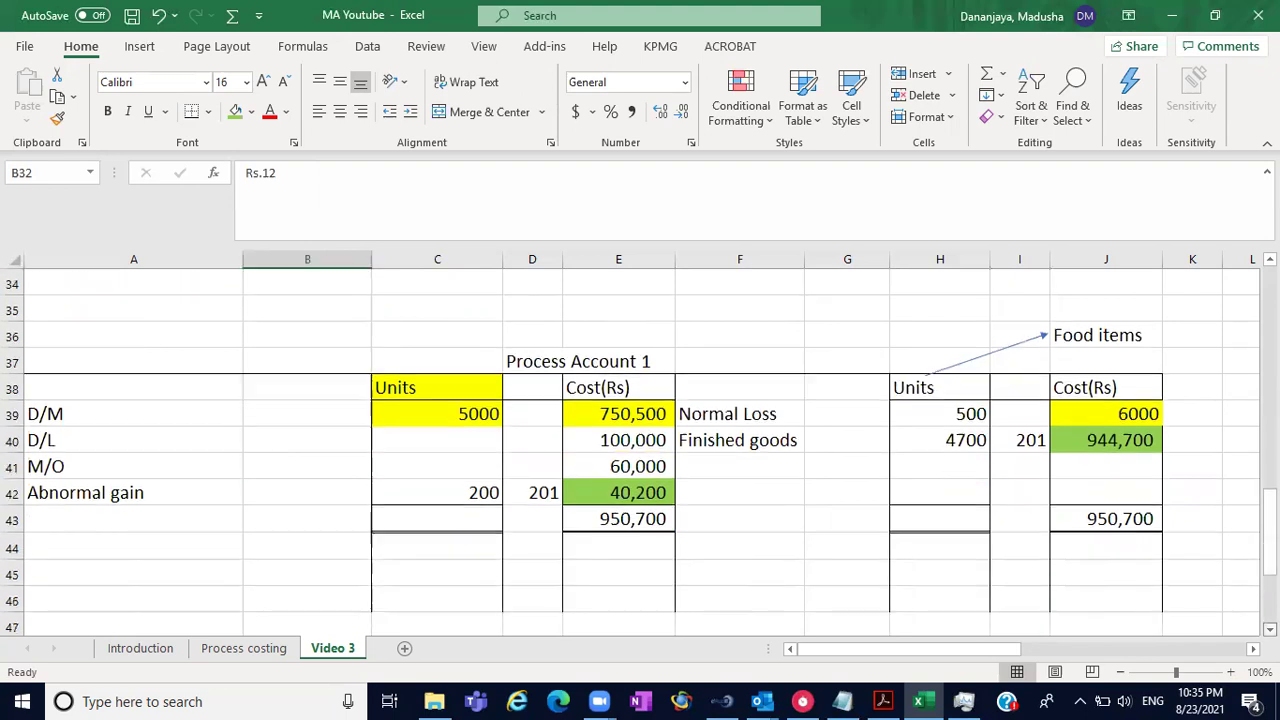
drag(342, 556, 531, 599)
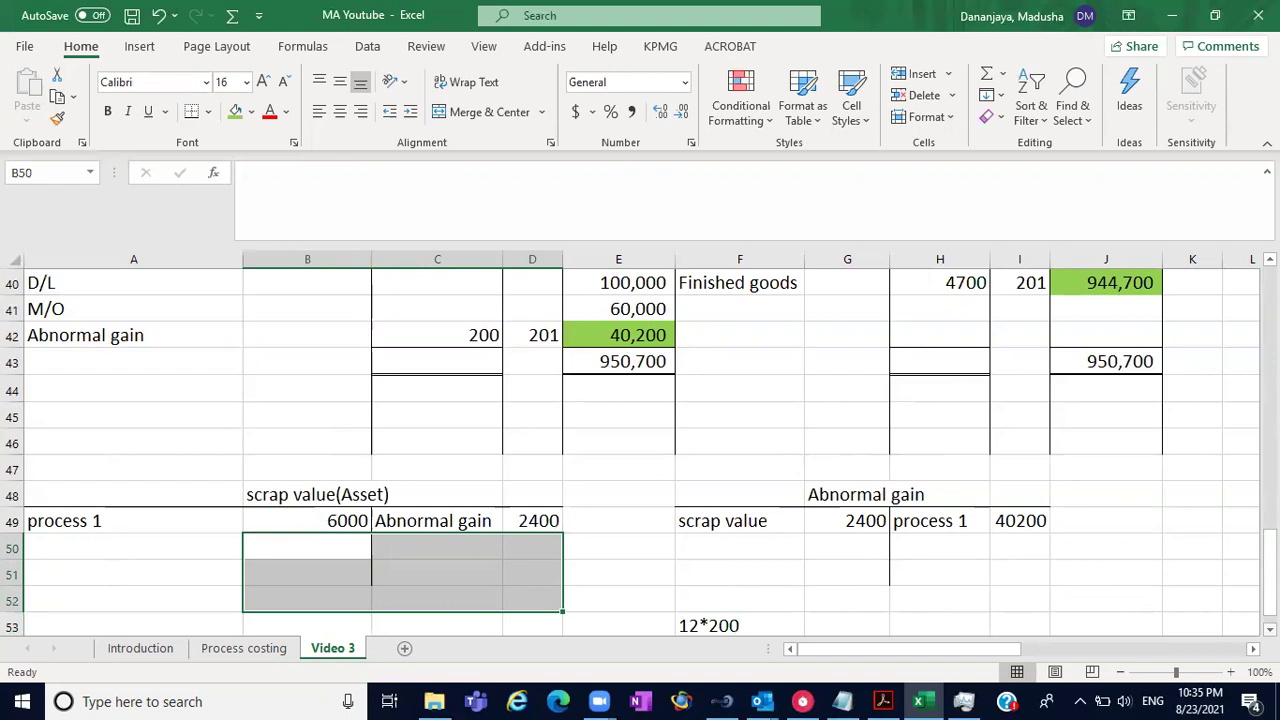
scroll(1240, 336, up, 5)
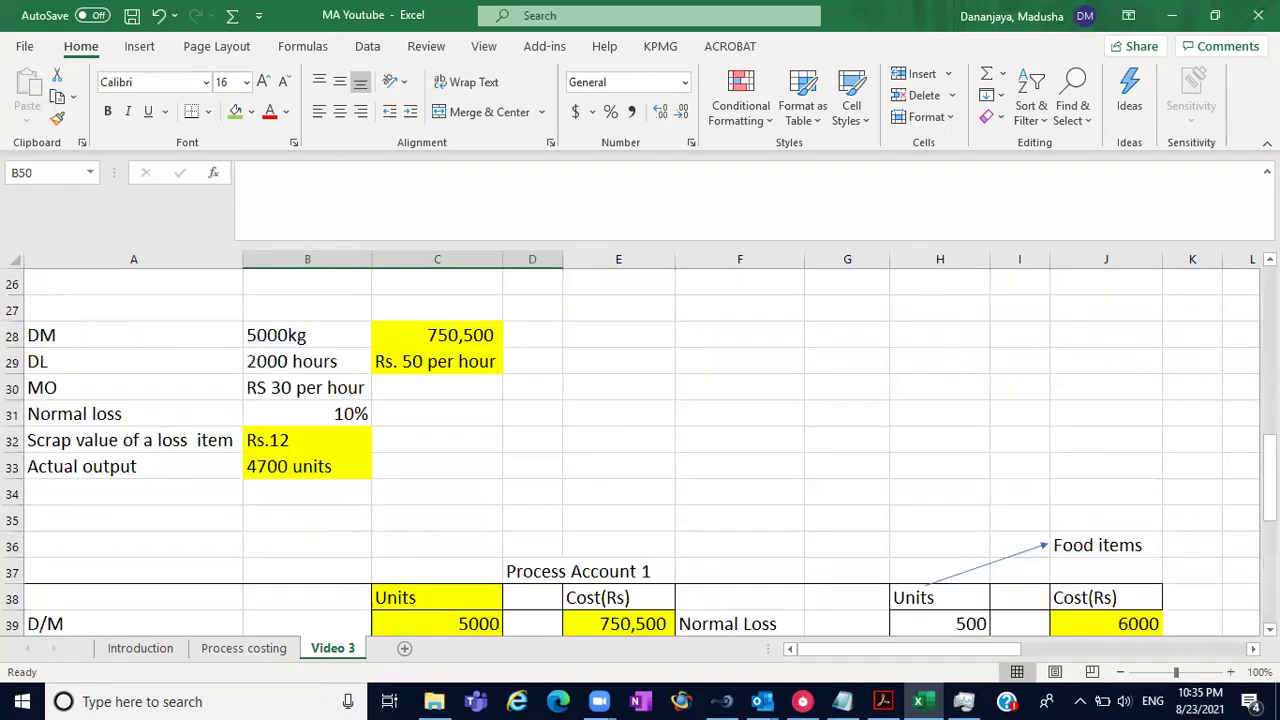